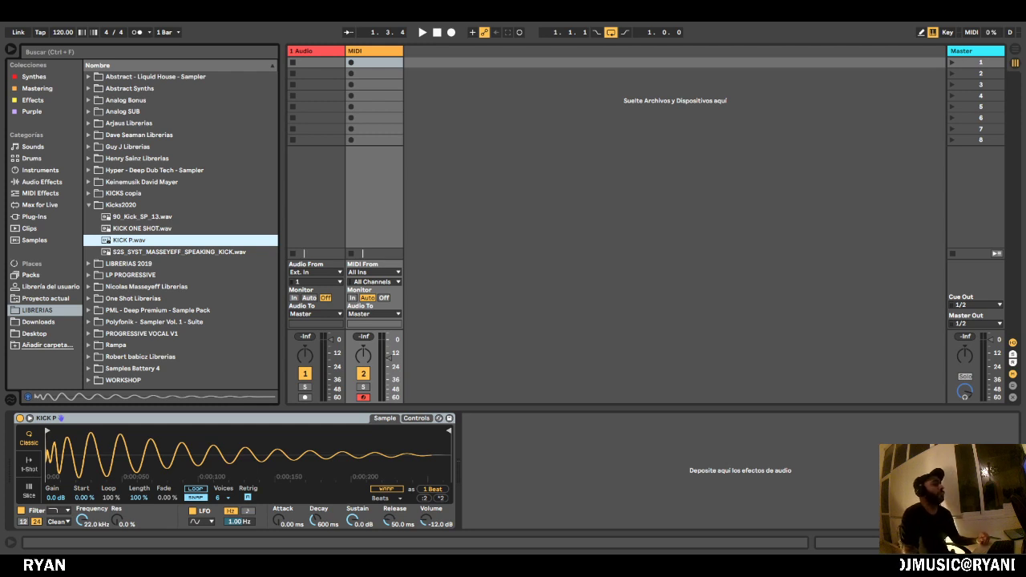
# Delete the MIDI track that holds the KICK P sampler and collapse the Kicks2020 folder.
pyautogui.click(373, 58)
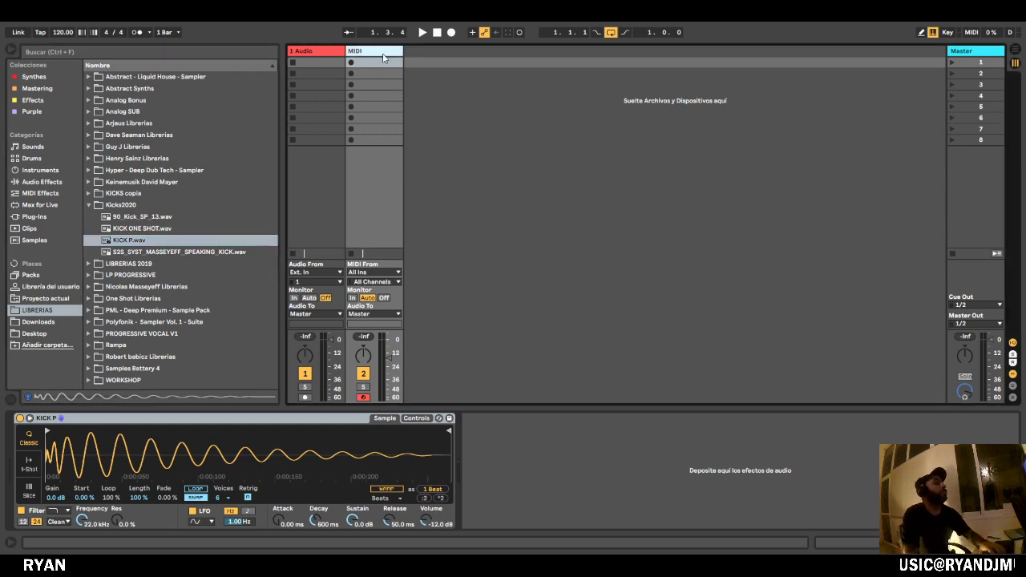
pyautogui.press('Delete')
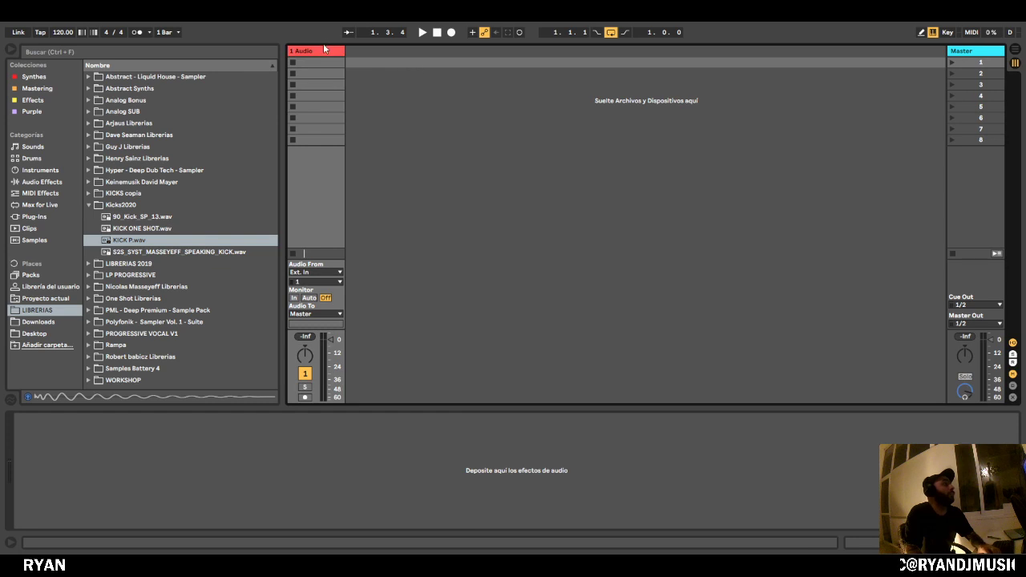
pyautogui.click(376, 65)
pyautogui.click(89, 206)
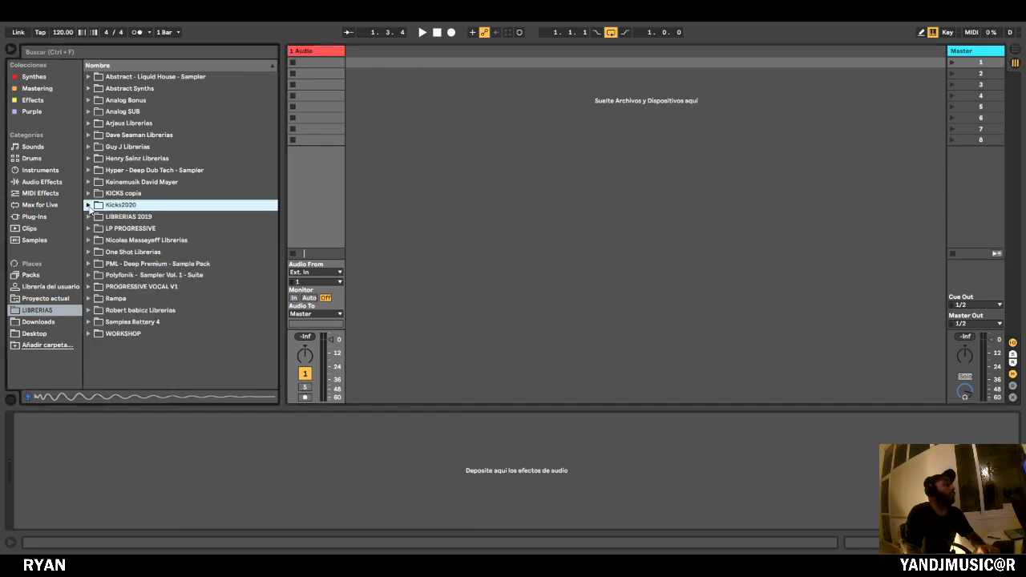
# Hide the browser and the device view, and enlarge the mixer section to show the detailed dB scale.
pyautogui.click(11, 50)
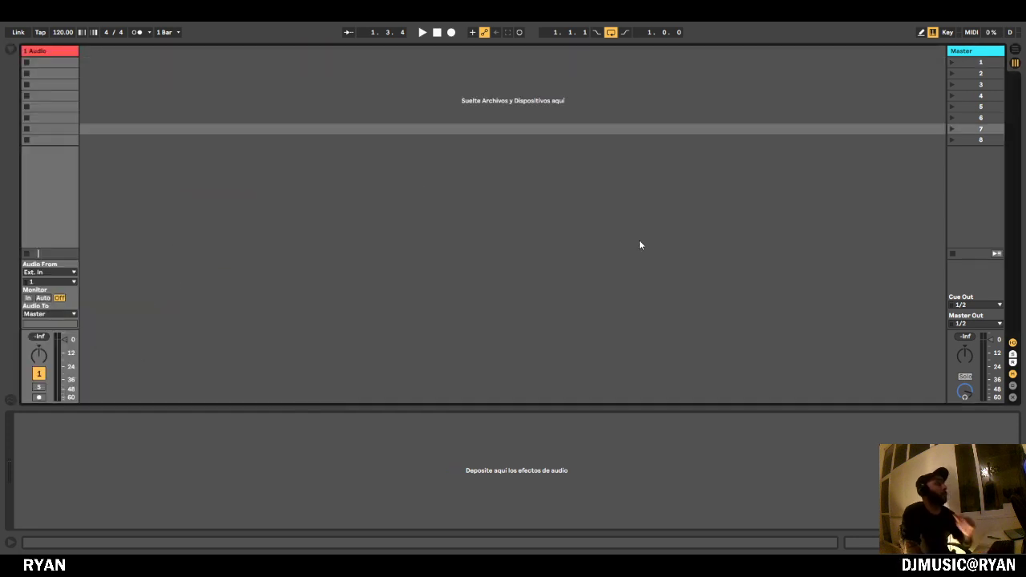
pyautogui.click(1015, 542)
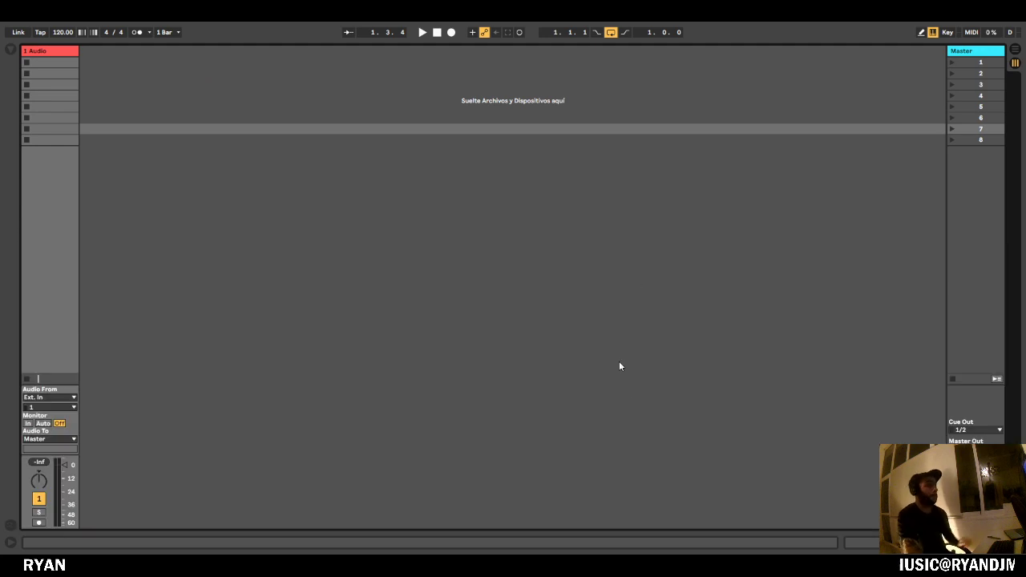
pyautogui.moveTo(991, 455); pyautogui.dragTo(991, 189)
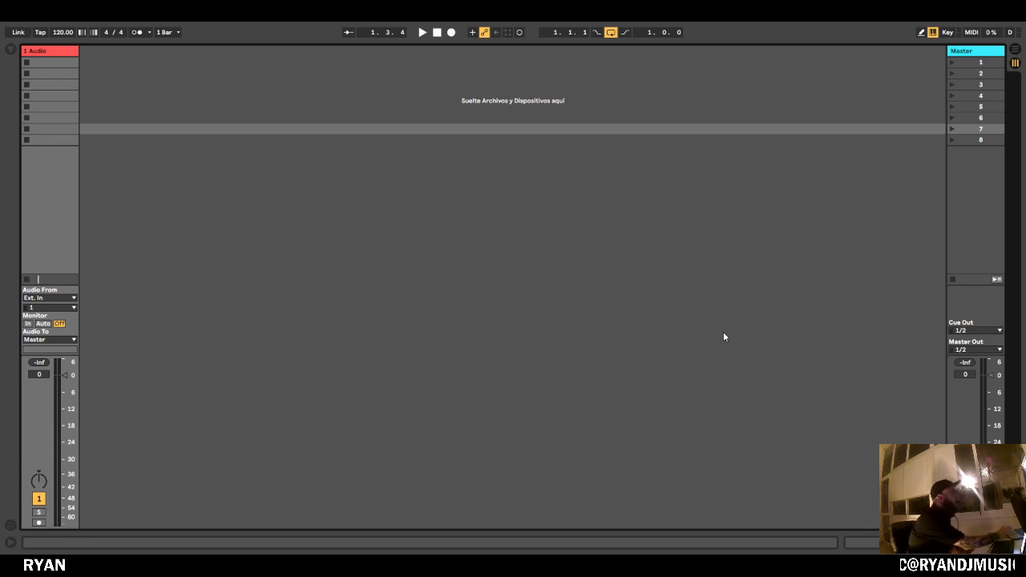
# Preview 120_C_GASCEND__1_476.wav from the WORKSHOP library's ATMO folder and add it as a clip on a new audio track.
pyautogui.click(11, 49)
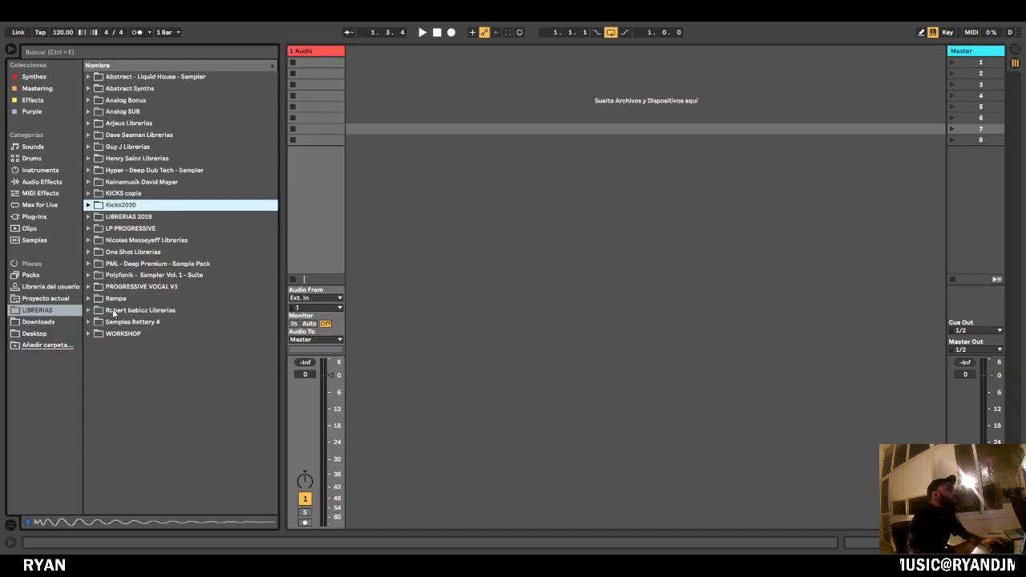
pyautogui.click(97, 332)
pyautogui.click(95, 345)
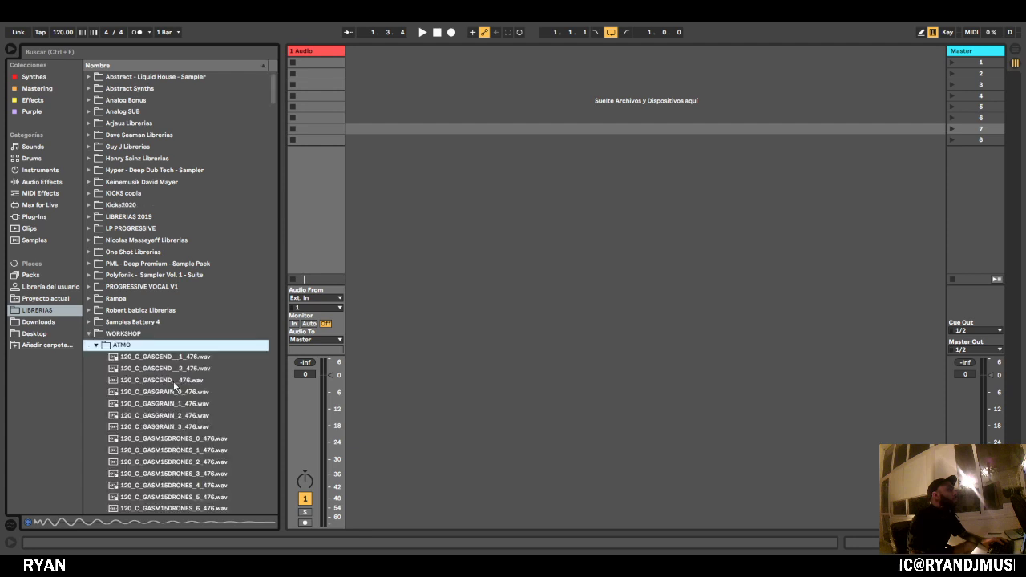
pyautogui.click(184, 361)
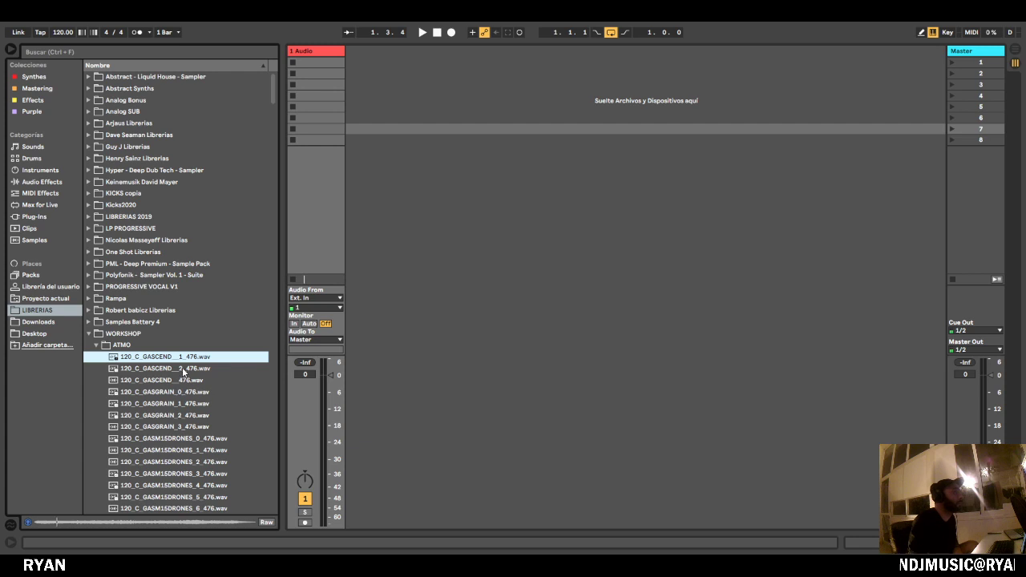
pyautogui.moveTo(172, 360); pyautogui.dragTo(377, 64)
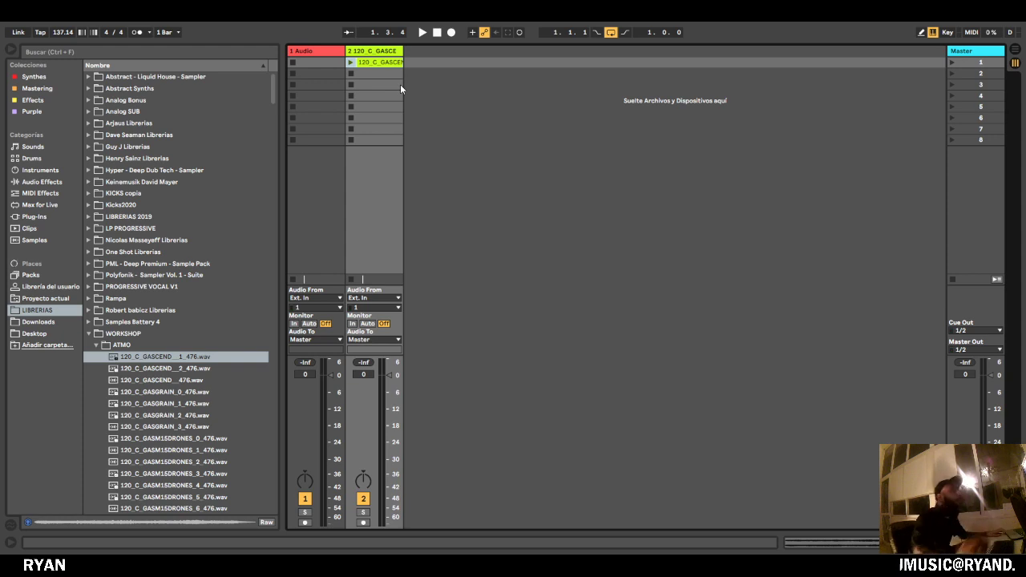
# Play the GASCEND clip with its sample view open and lower its track volume to -18.2 dB.
pyautogui.click(351, 63)
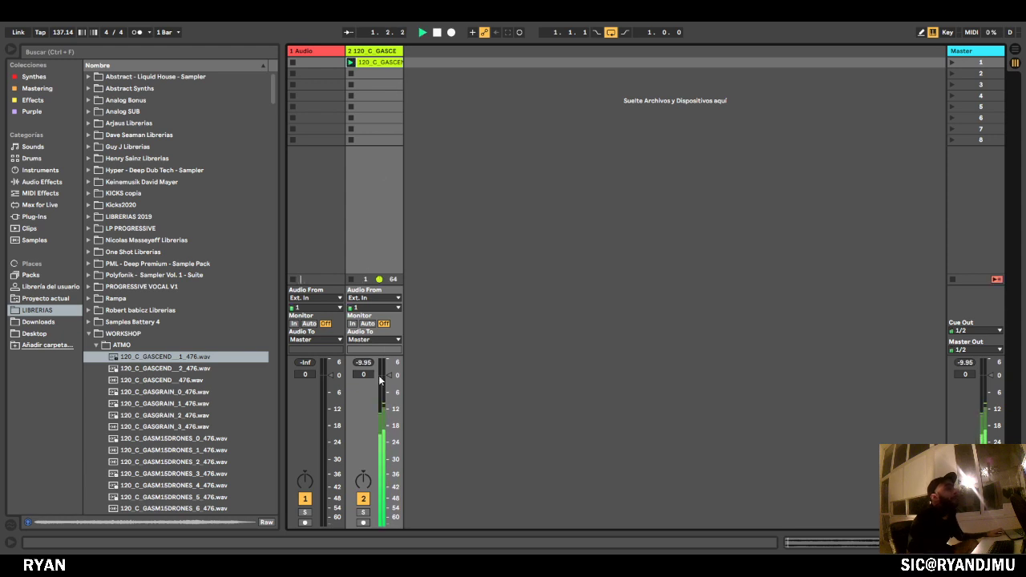
pyautogui.doubleClick(385, 63)
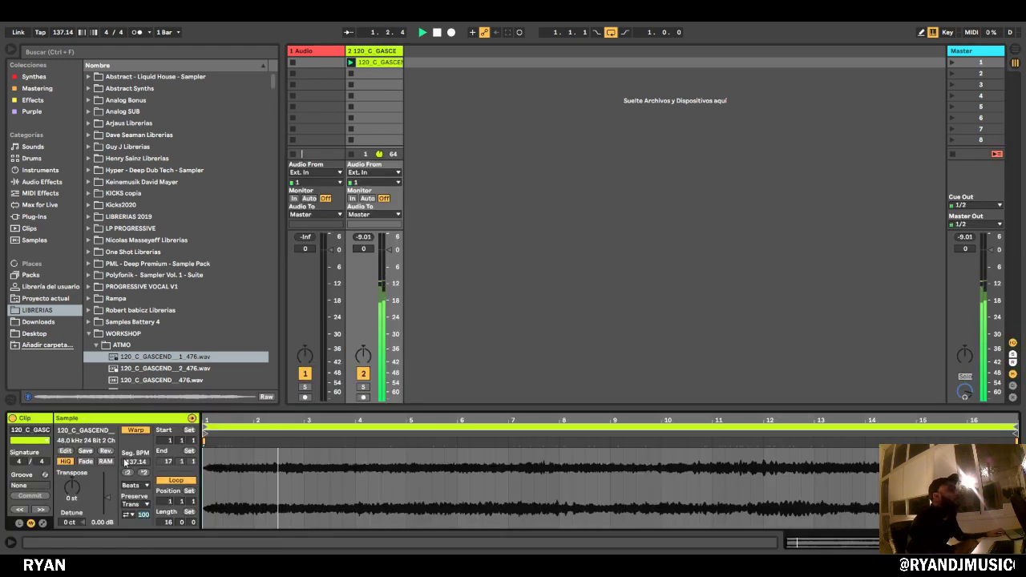
pyautogui.moveTo(389, 249); pyautogui.dragTo(390, 300)
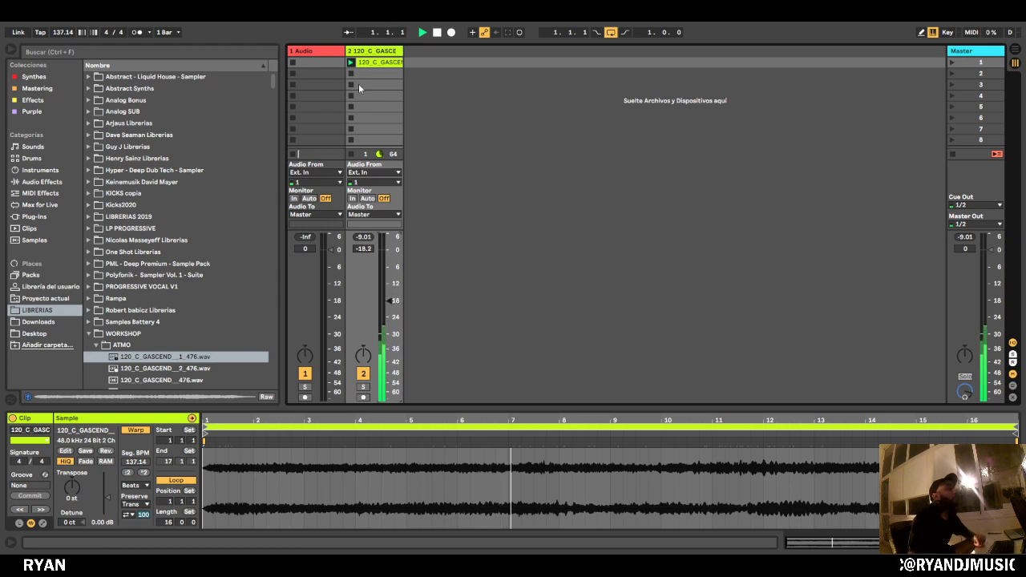
# Hide the clip detail view and lower track 2's volume to -18.8 dB.
pyautogui.click(317, 62)
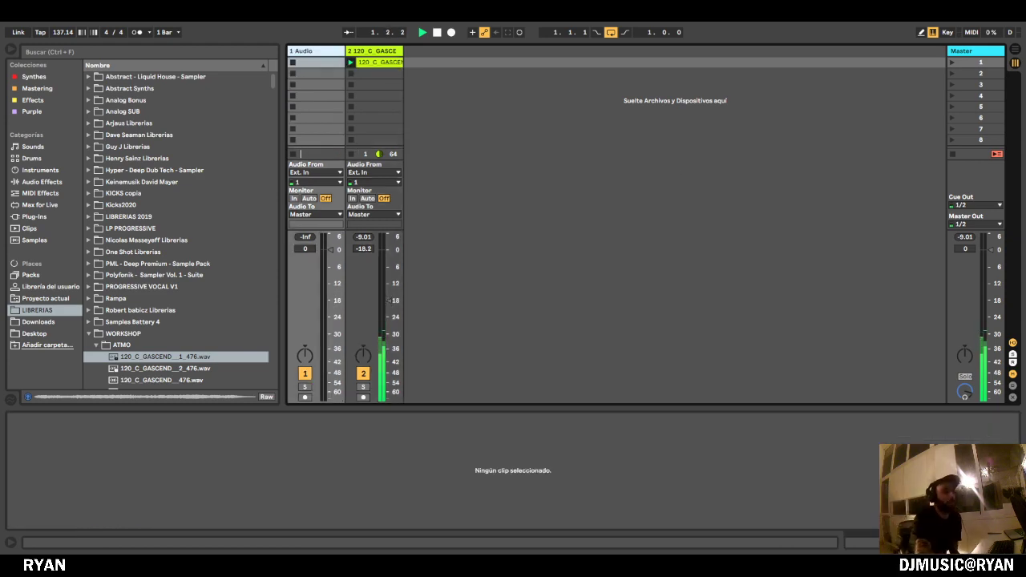
pyautogui.hotkey('ctrl', 'alt', 'l')
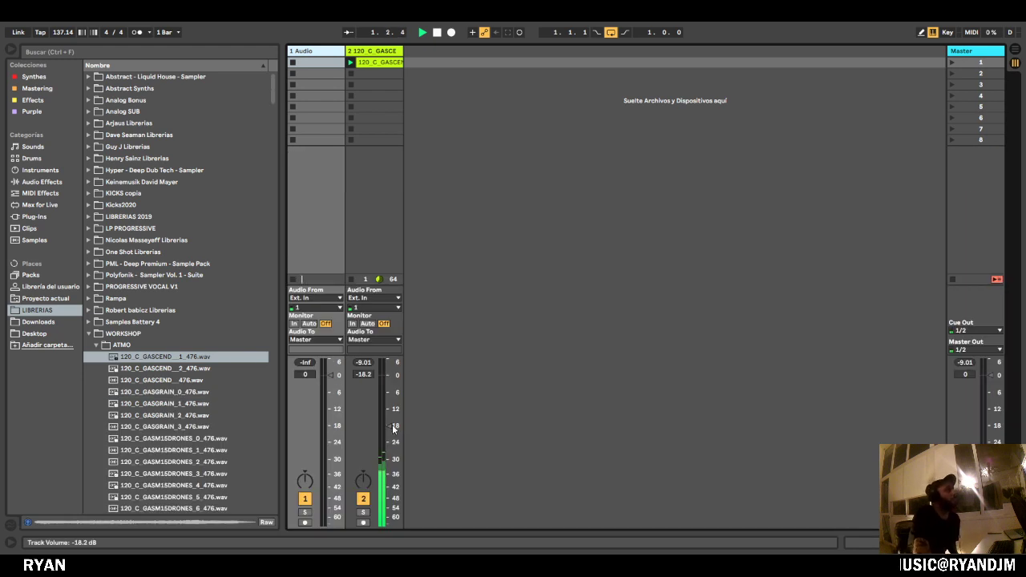
pyautogui.moveTo(393, 429); pyautogui.dragTo(393, 431)
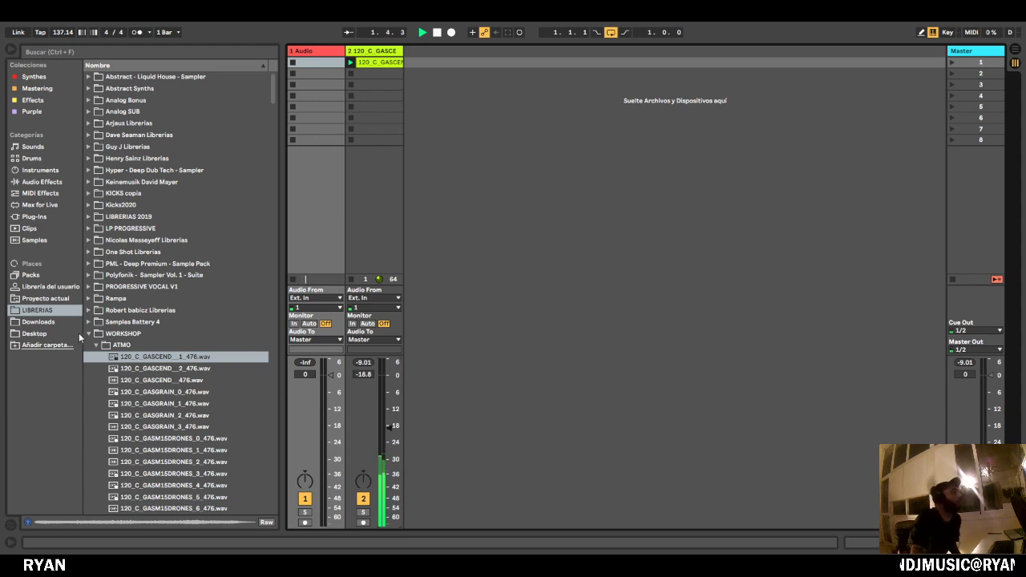
# Show the Synthes collection in the browser and lower track 2's volume to -19.7 dB.
pyautogui.click(40, 77)
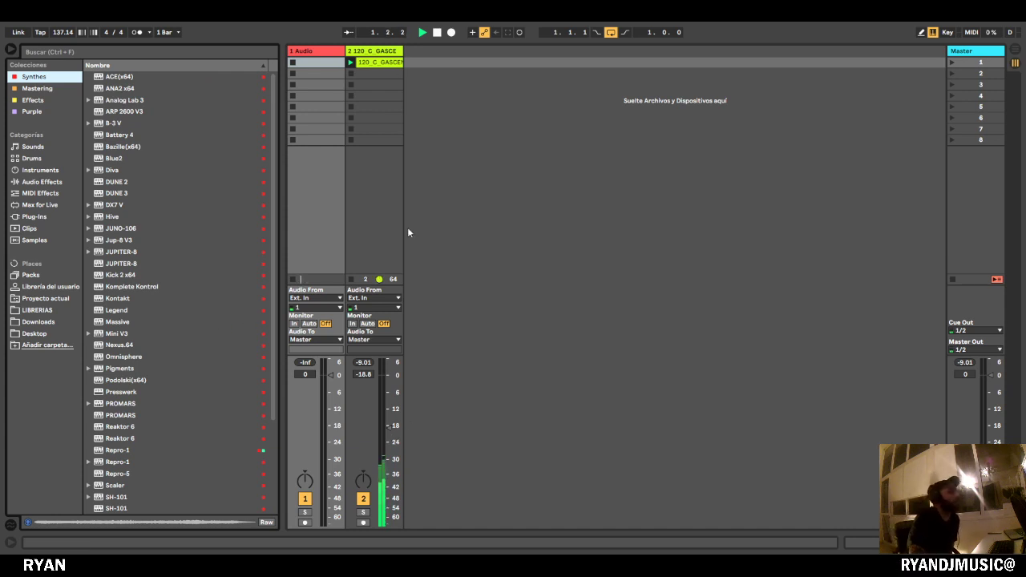
pyautogui.moveTo(389, 427); pyautogui.dragTo(389, 430)
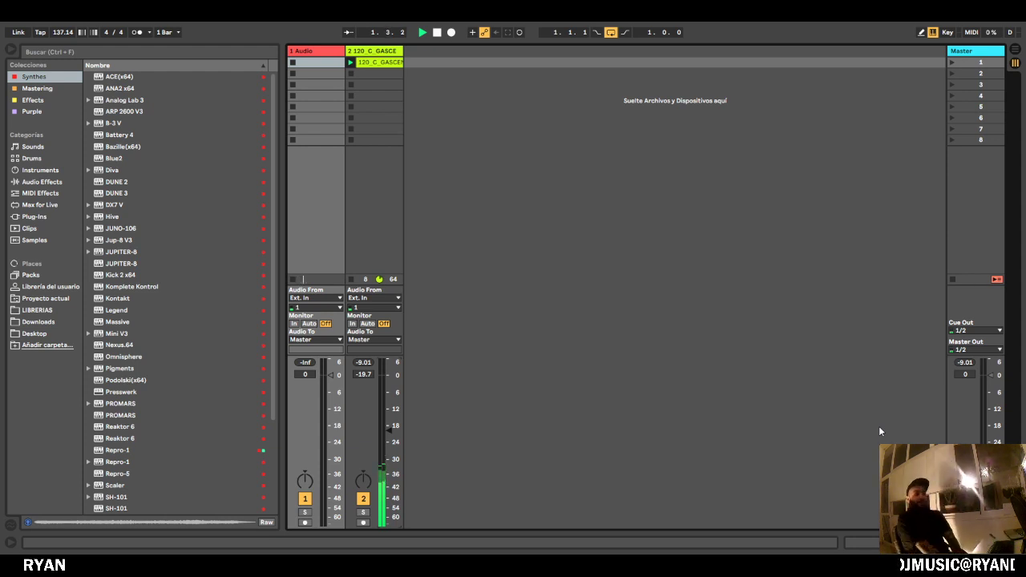
# Delete the GASCEND audio track and stop playback.
pyautogui.click(373, 53)
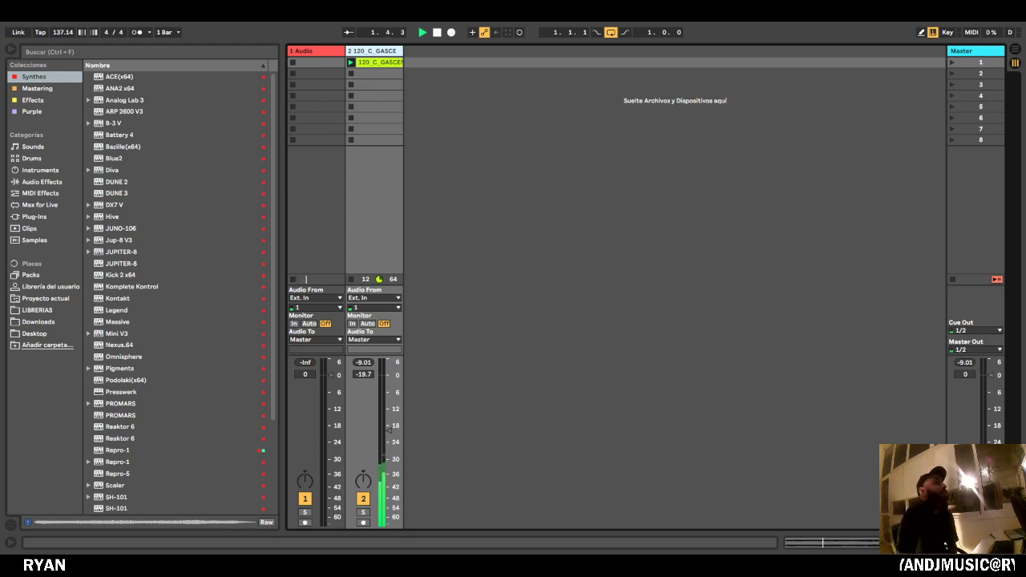
pyautogui.click(387, 50)
pyautogui.press('Delete')
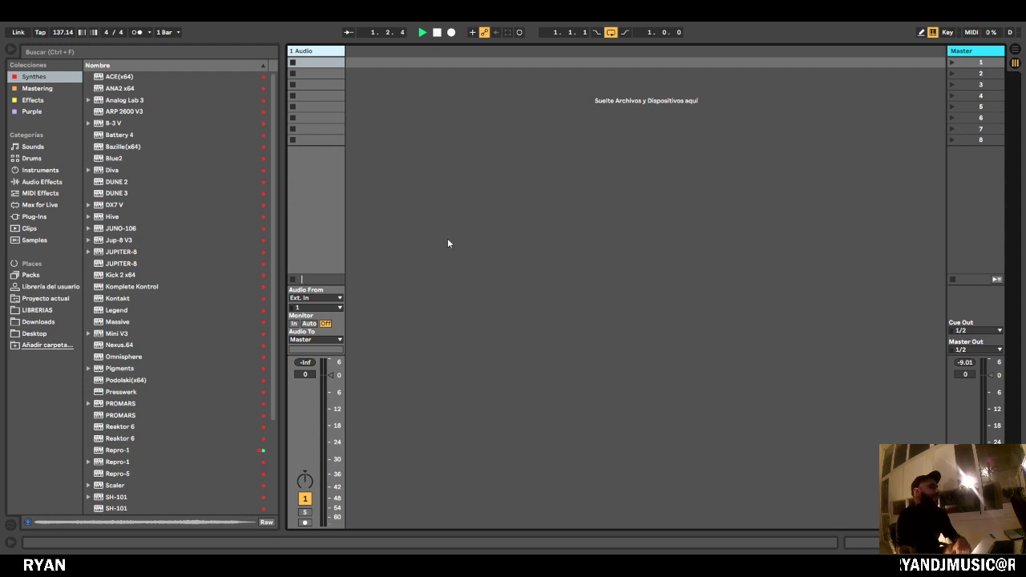
pyautogui.click(494, 290)
pyautogui.press('space')
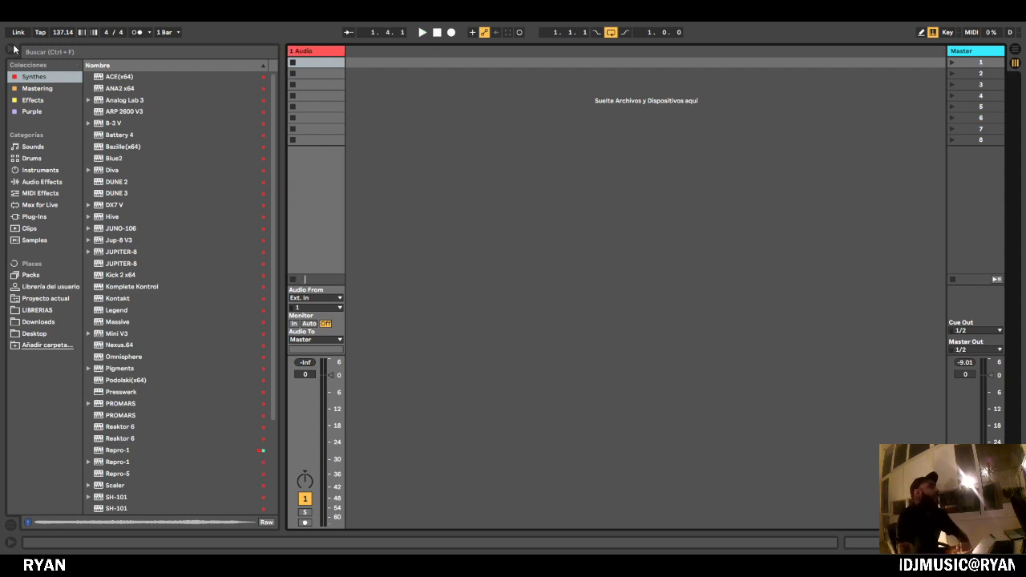
pyautogui.hotkey('ctrl', 'alt', 'b')
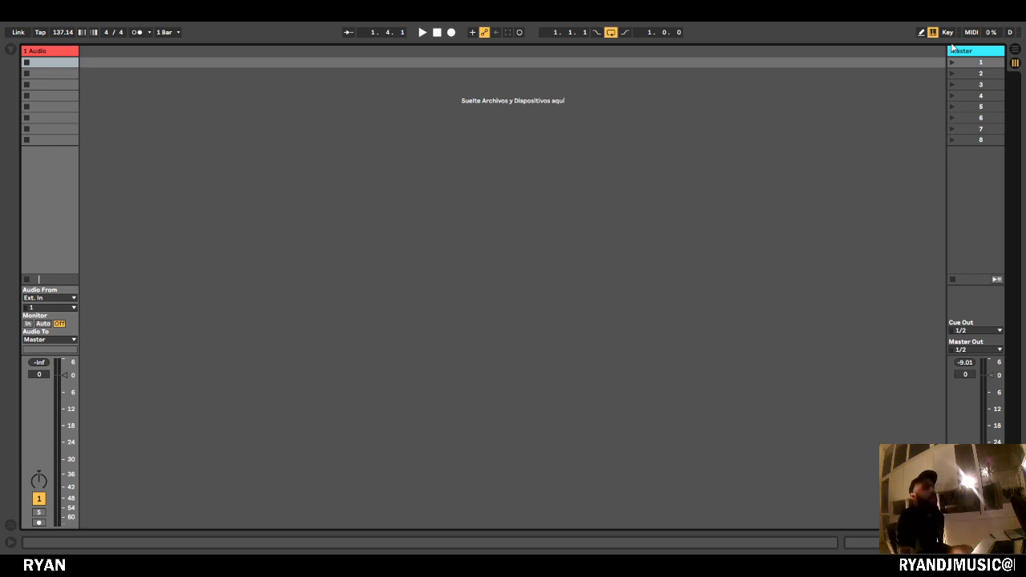
pyautogui.click(54, 53)
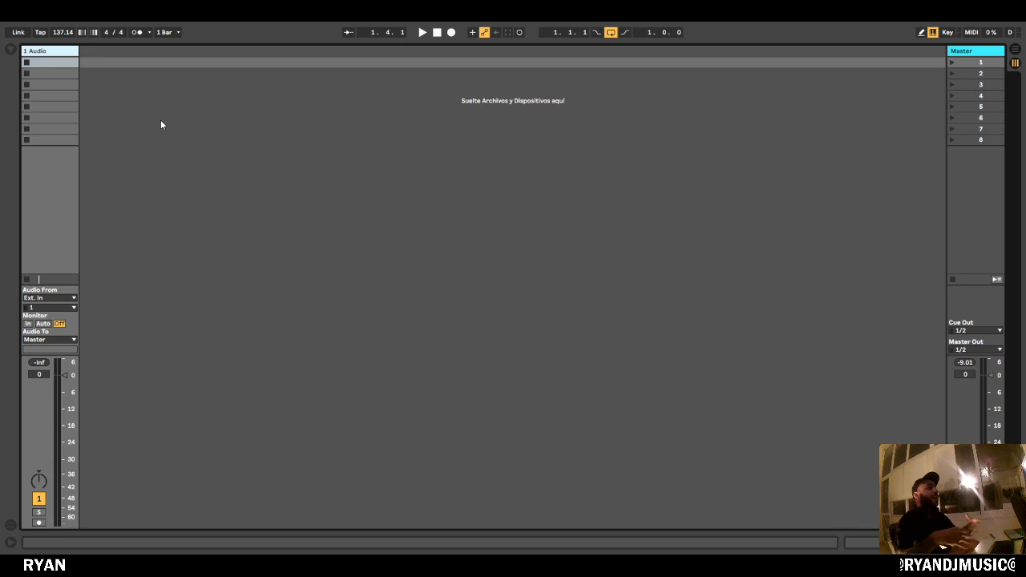
pyautogui.click(11, 49)
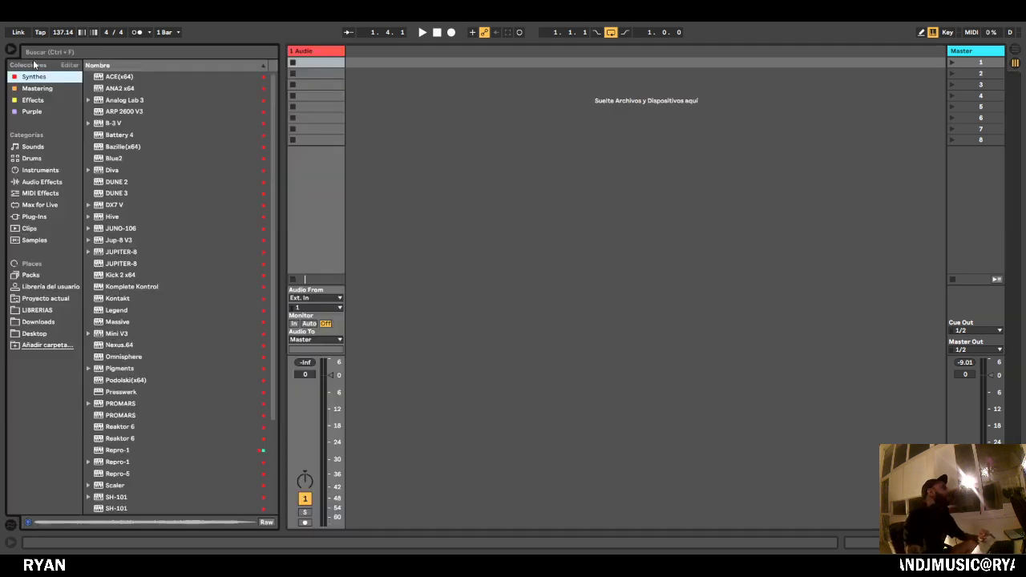
pyautogui.click(341, 53)
pyautogui.click(11, 51)
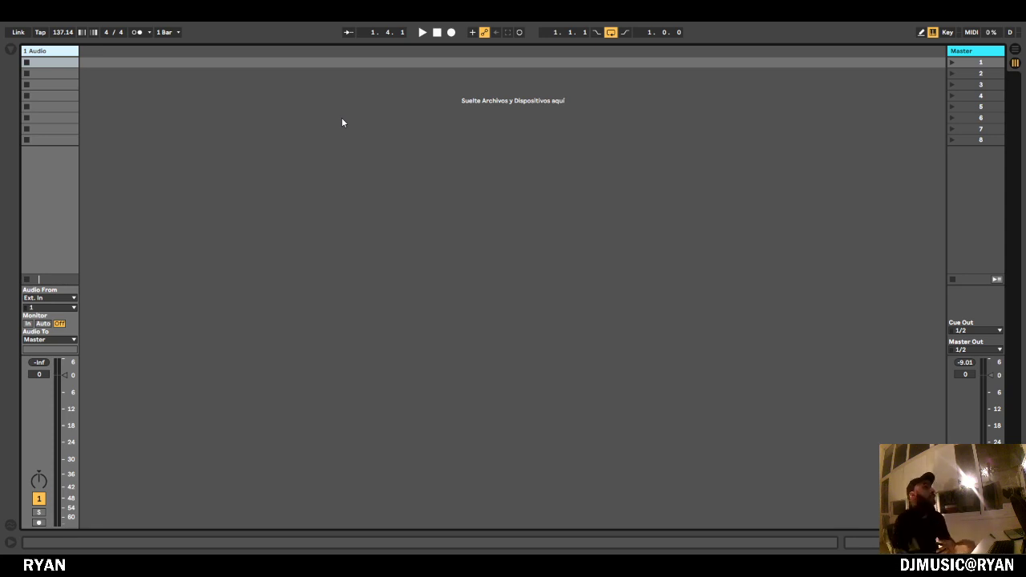
pyautogui.click(10, 49)
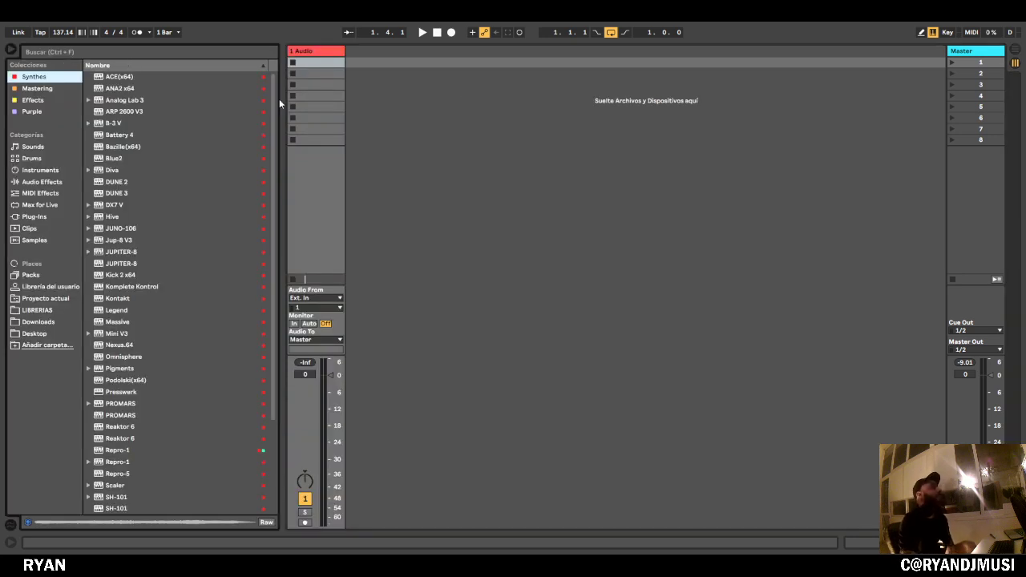
pyautogui.click(323, 62)
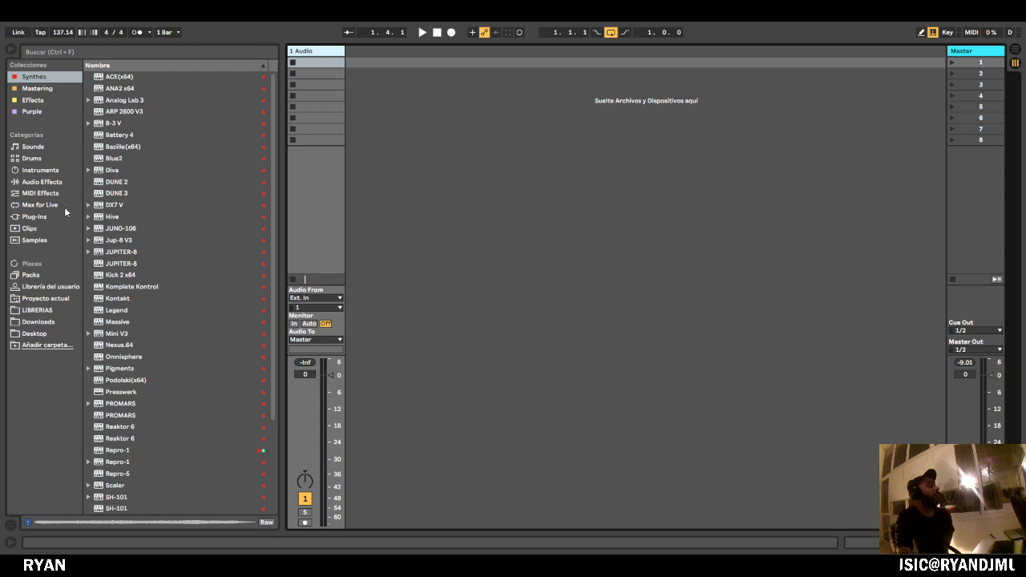
# Look through the plug-in instruments in the Synthes collection.
pyautogui.click(91, 52)
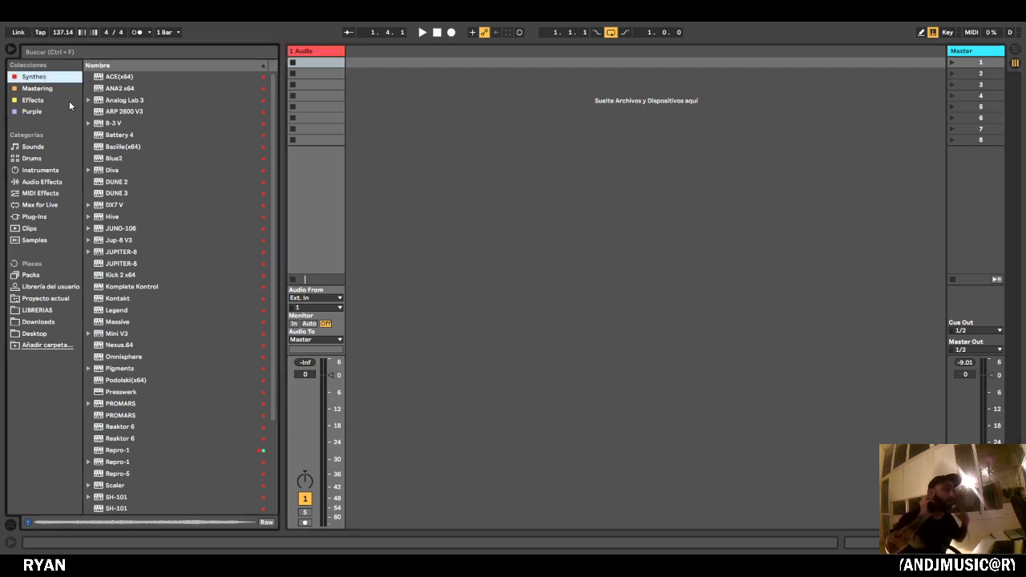
pyautogui.scroll(-3, 154, 210)
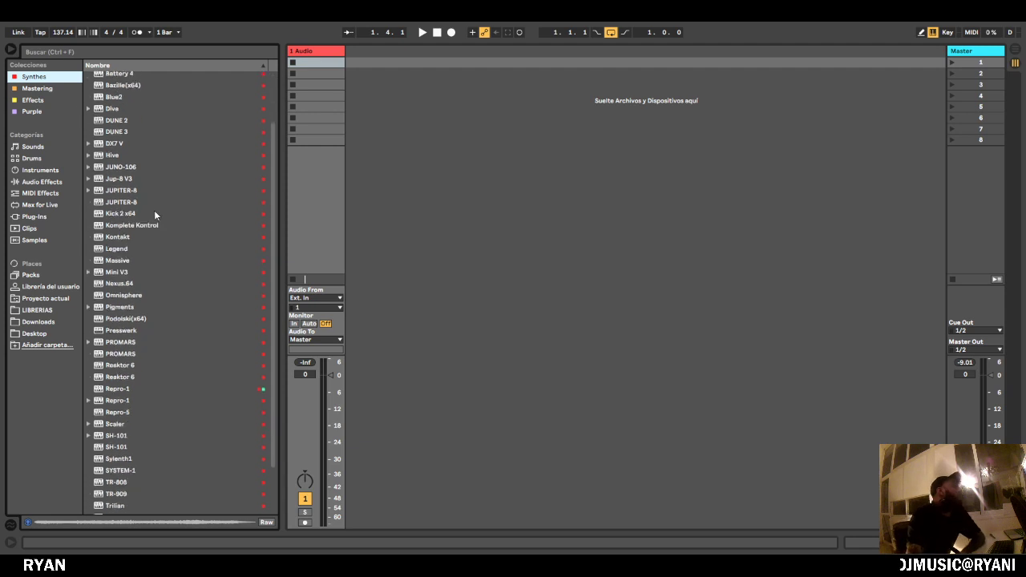
pyautogui.scroll(3, 144, 212)
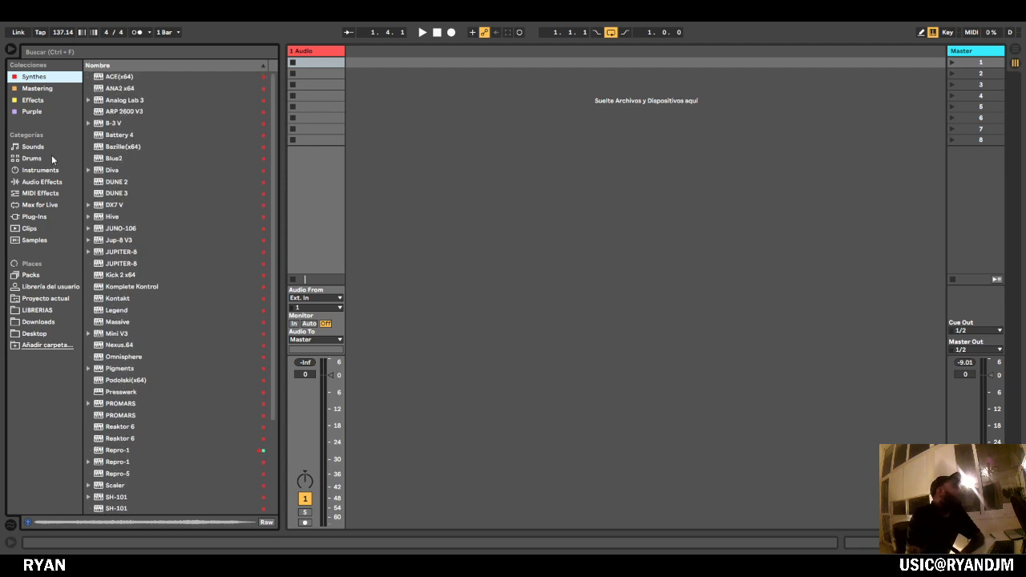
# Audition the samples in the Kicks2020 folder of LIBRERIAS, comparing 90_Kick_SP_13.wav with the kicks below it and ending on KICK ONE SHOT.wav.
pyautogui.click(41, 310)
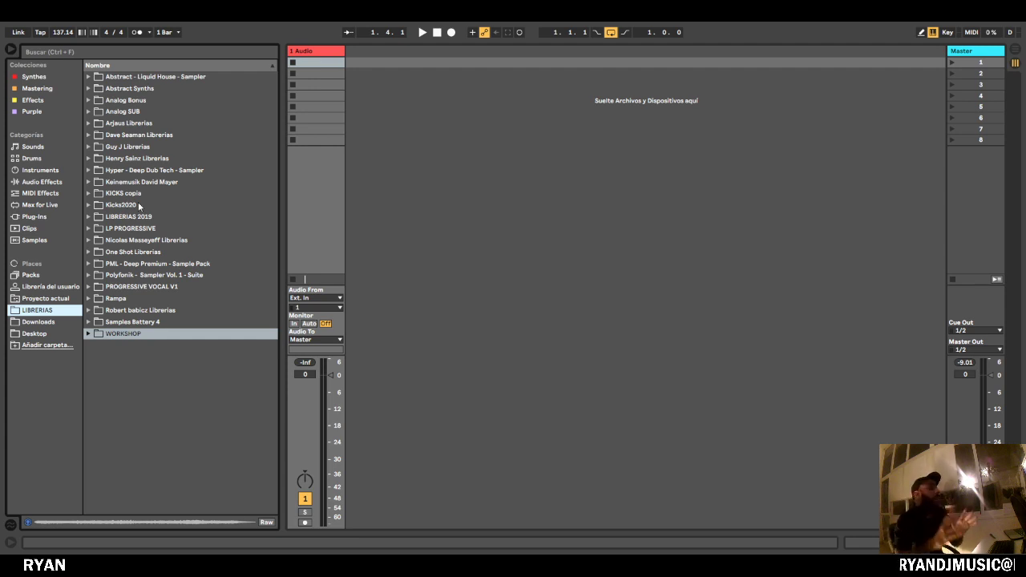
pyautogui.click(89, 206)
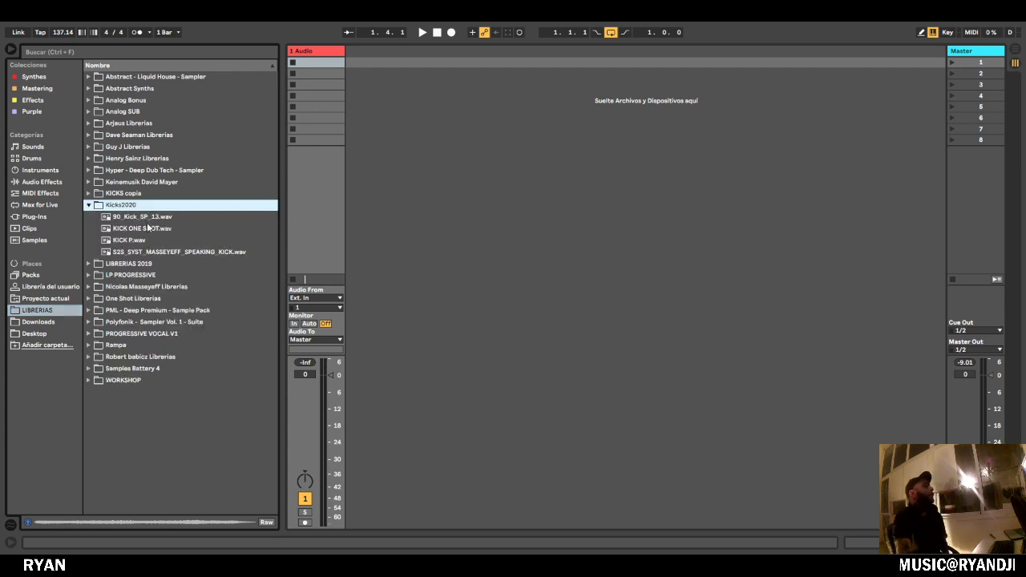
pyautogui.click(165, 217)
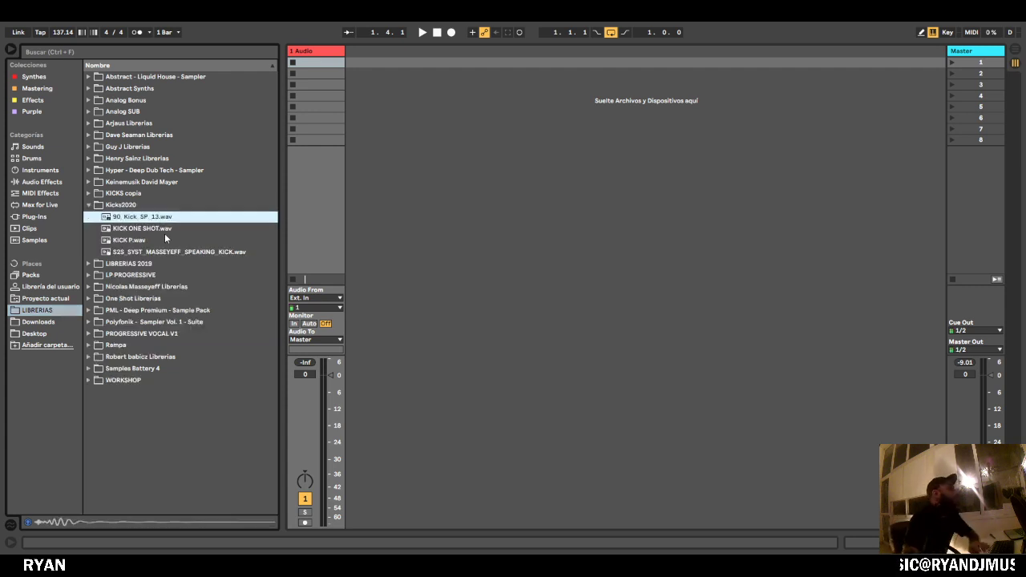
pyautogui.press('Down')
pyautogui.press('Down')
pyautogui.press('Up')
pyautogui.press('Up')
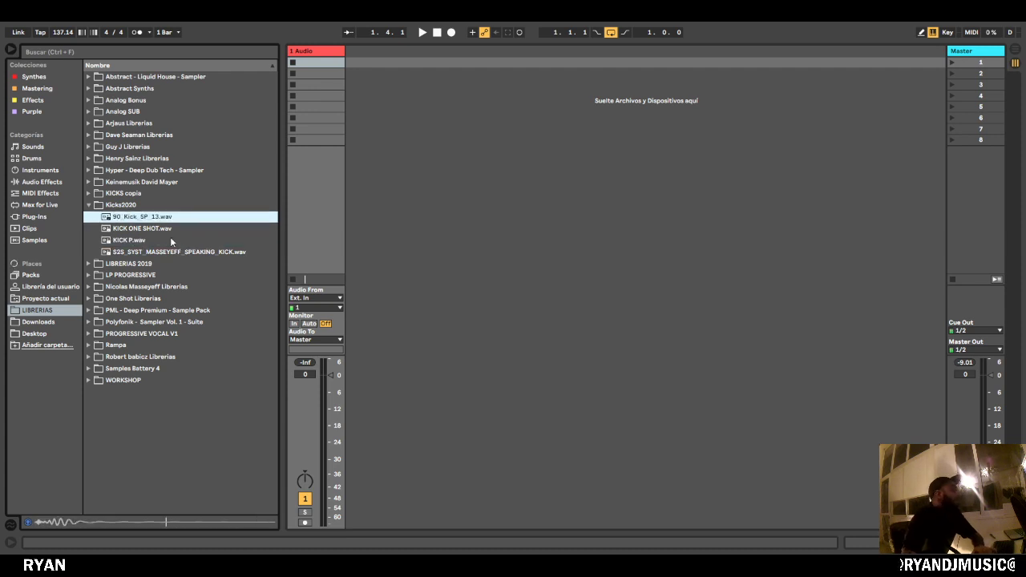
pyautogui.press('Down')
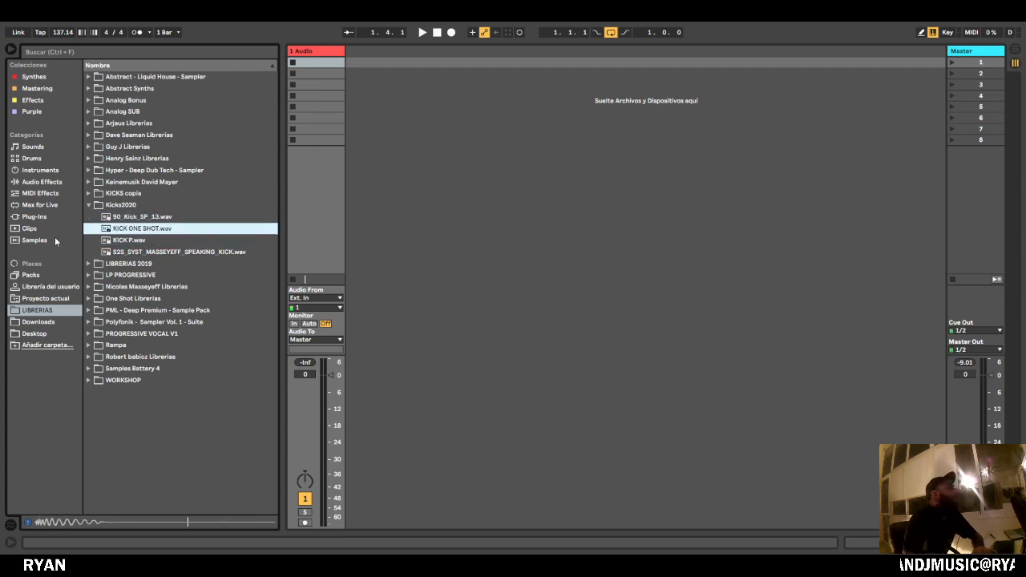
# Compare the four kick samples in the Kicks2020 folder by ear and settle on KICK P.wav.
pyautogui.press('Up')
pyautogui.press('Down')
pyautogui.press('Down')
pyautogui.press('Down')
pyautogui.press('Up')
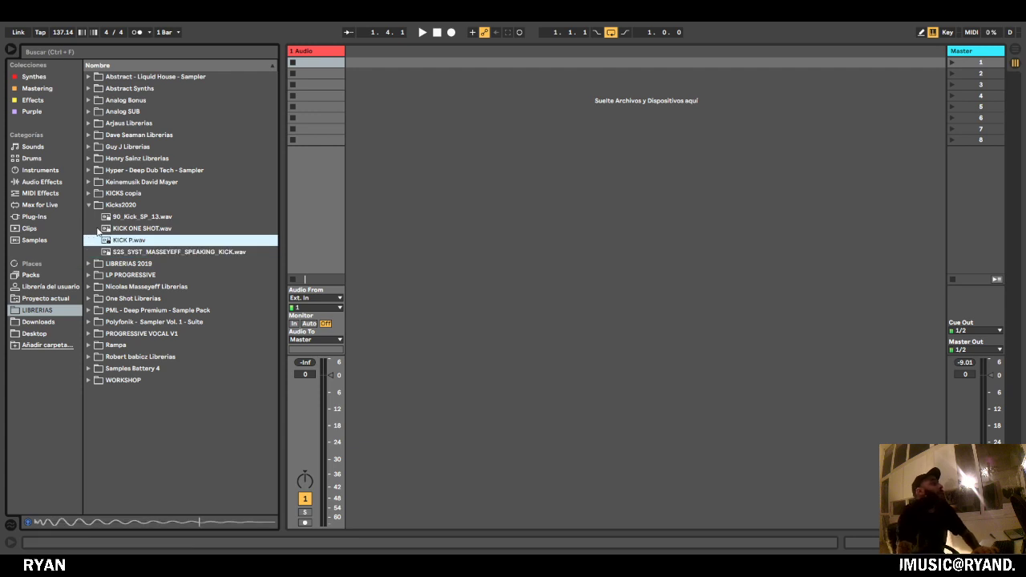
pyautogui.press('Up')
pyautogui.press('Up')
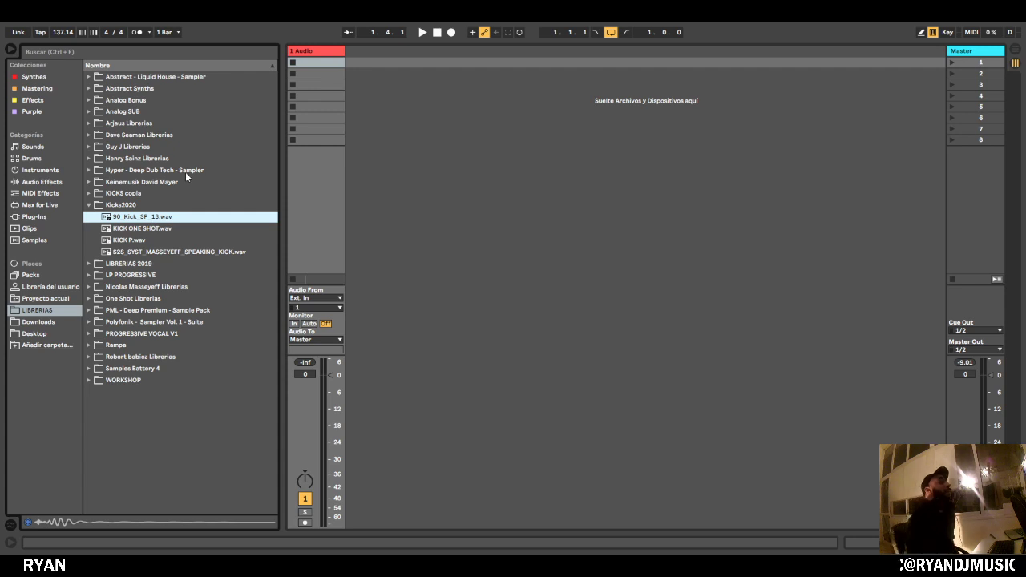
pyautogui.click(112, 149)
pyautogui.press('Down')
pyautogui.press('Down')
pyautogui.press('Down')
pyautogui.press('Down')
pyautogui.press('Down')
pyautogui.press('Down')
pyautogui.press('Down')
pyautogui.press('Down')
pyautogui.press('Down')
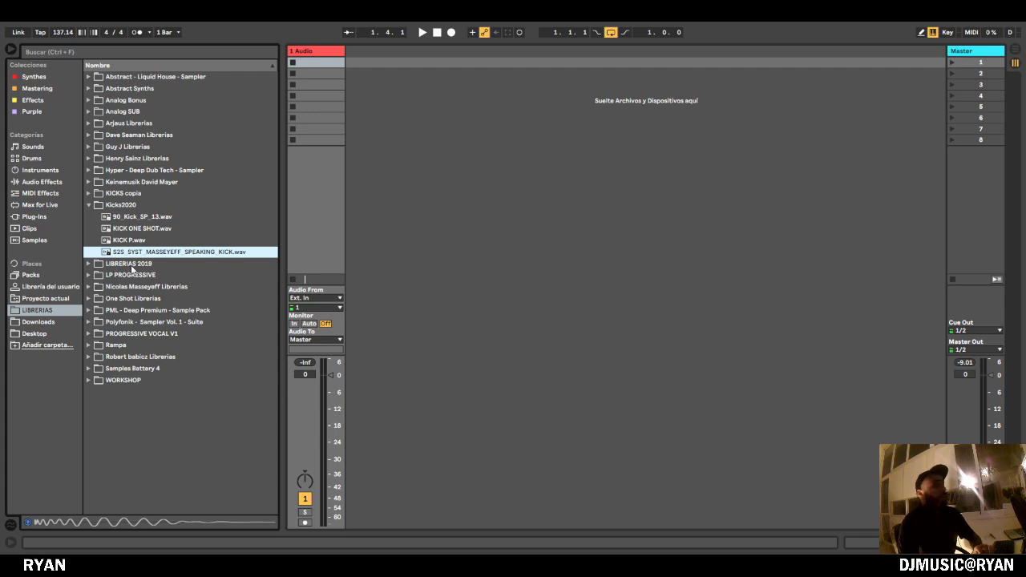
pyautogui.press('Down')
pyautogui.press('Up')
pyautogui.press('Up')
pyautogui.press('Up')
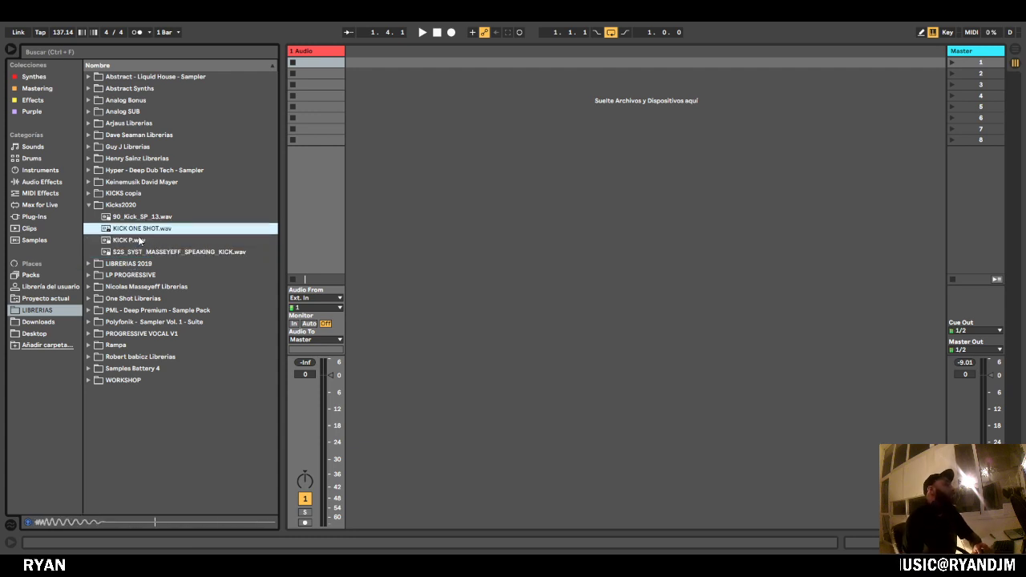
pyautogui.click(154, 240)
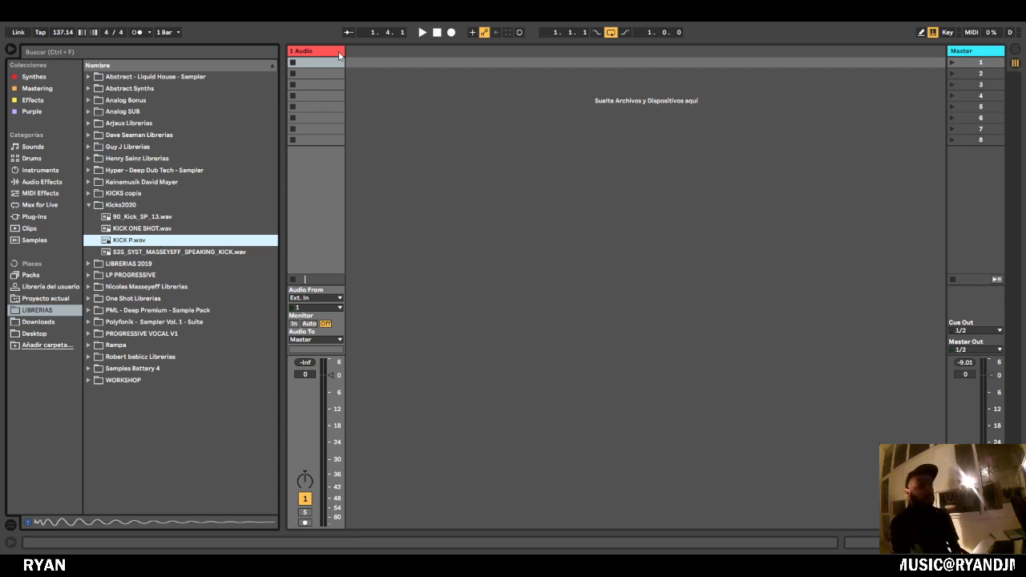
# Replace the empty audio track with a MIDI track and load KICK P.wav into it as a sampler instrument.
pyautogui.click(421, 73)
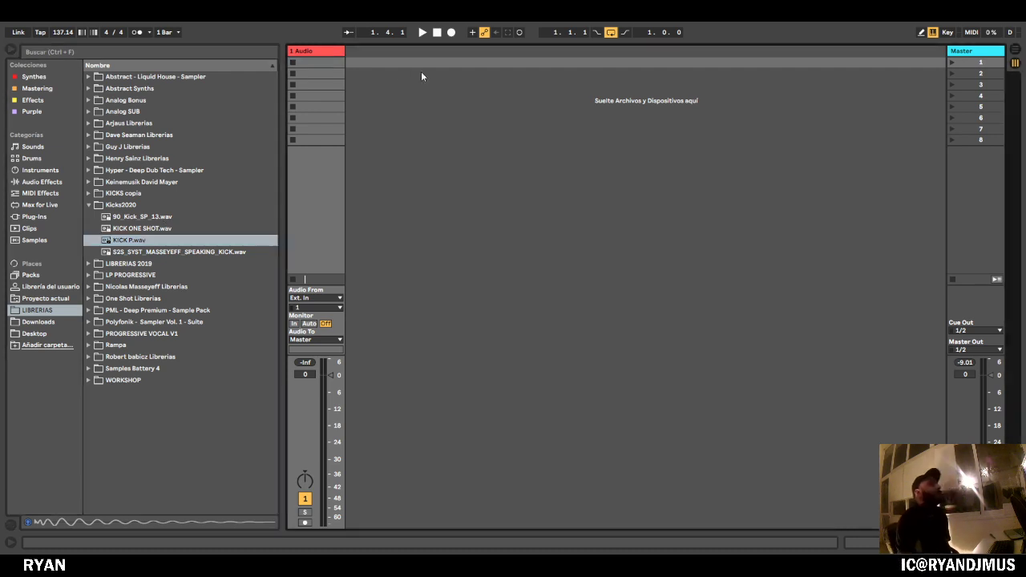
pyautogui.hotkey('ctrl', 'shift', 't')
pyautogui.press('Delete')
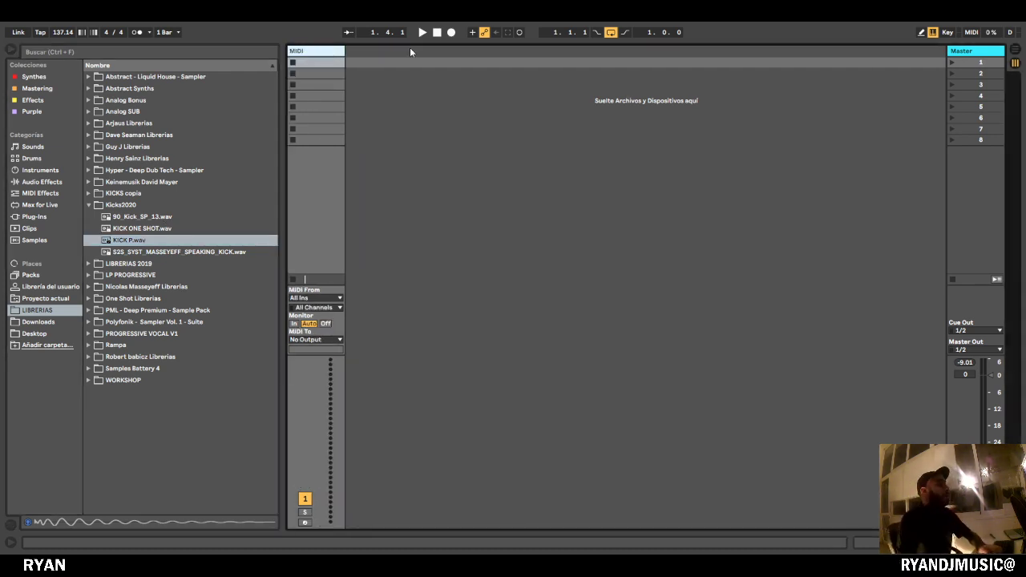
pyautogui.doubleClick(324, 54)
pyautogui.moveTo(122, 242); pyautogui.dragTo(323, 481)
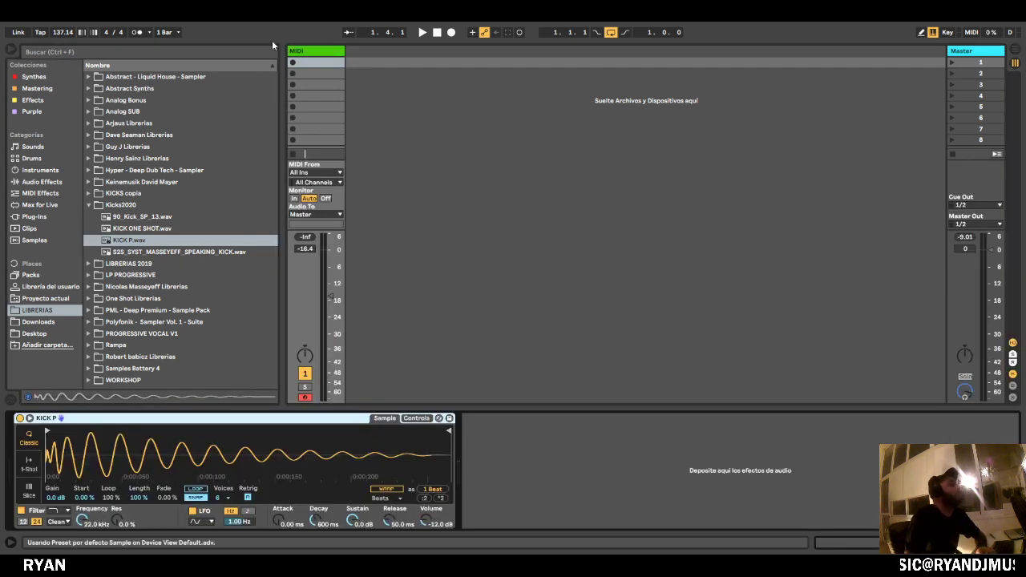
# Set the project tempo to 123 BPM.
pyautogui.click(63, 34)
pyautogui.write('120')
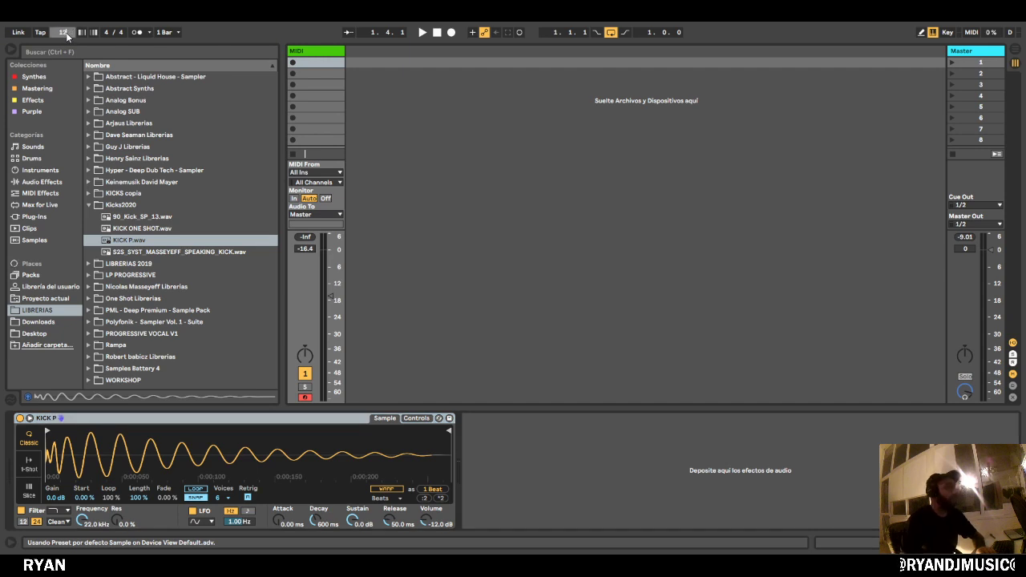
pyautogui.press('Return')
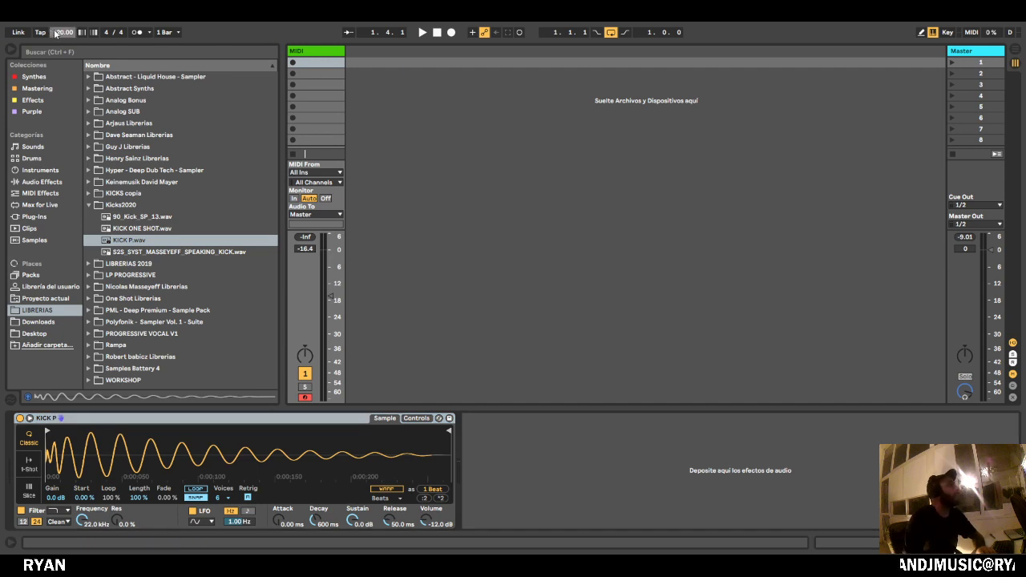
pyautogui.write('3')
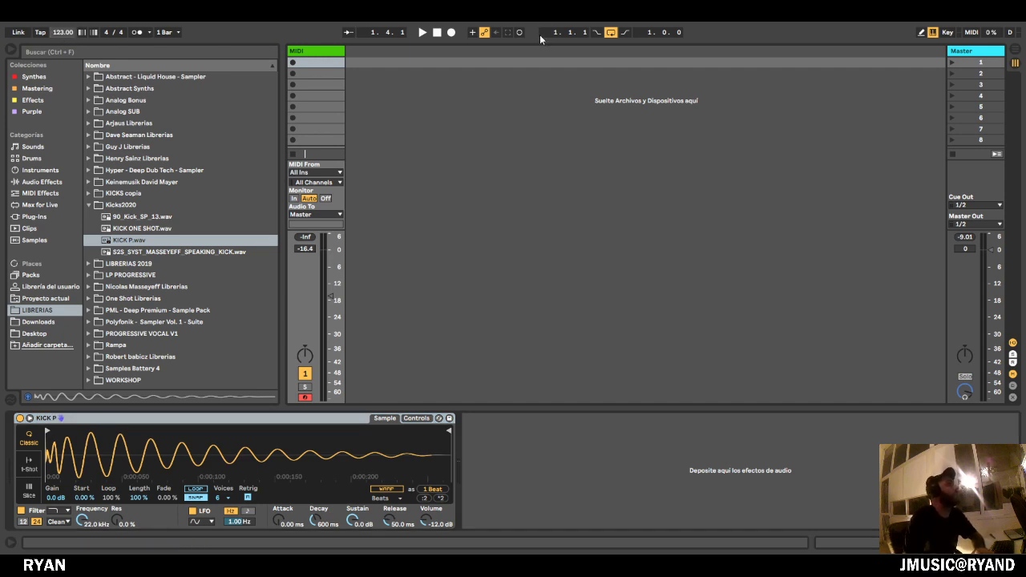
pyautogui.press('Return')
# Create a MIDI clip in the track's first slot, enlarge its note editor and place a C3 note on the first beat.
pyautogui.doubleClick(328, 63)
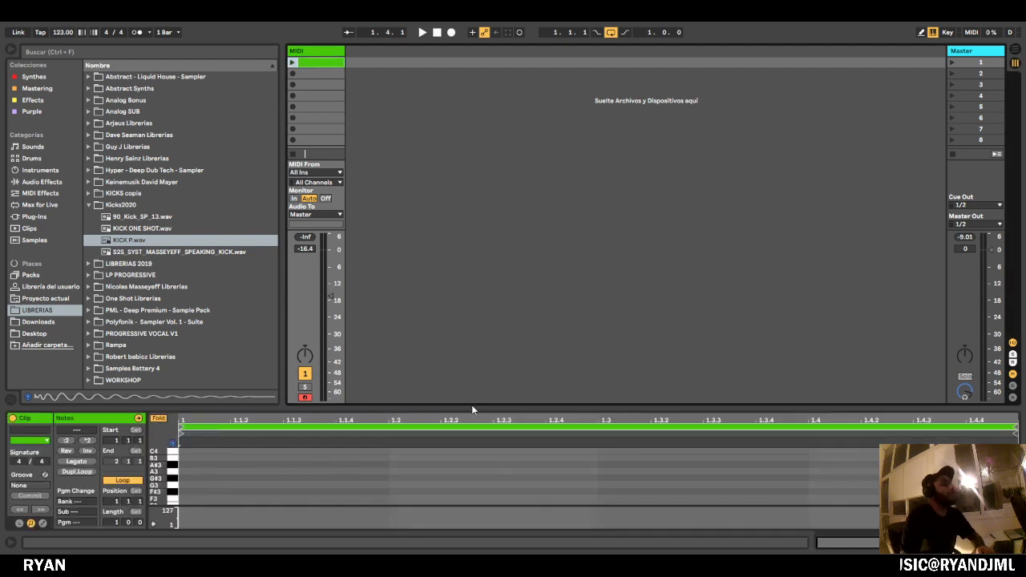
pyautogui.moveTo(469, 414); pyautogui.dragTo(201, 37)
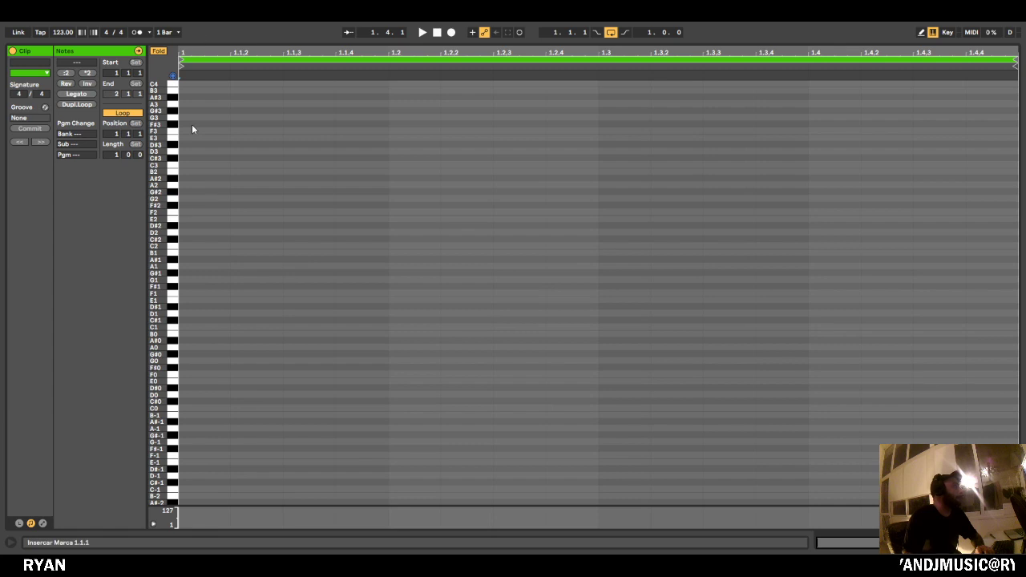
pyautogui.doubleClick(195, 85)
pyautogui.hotkey('shift', 'Down')
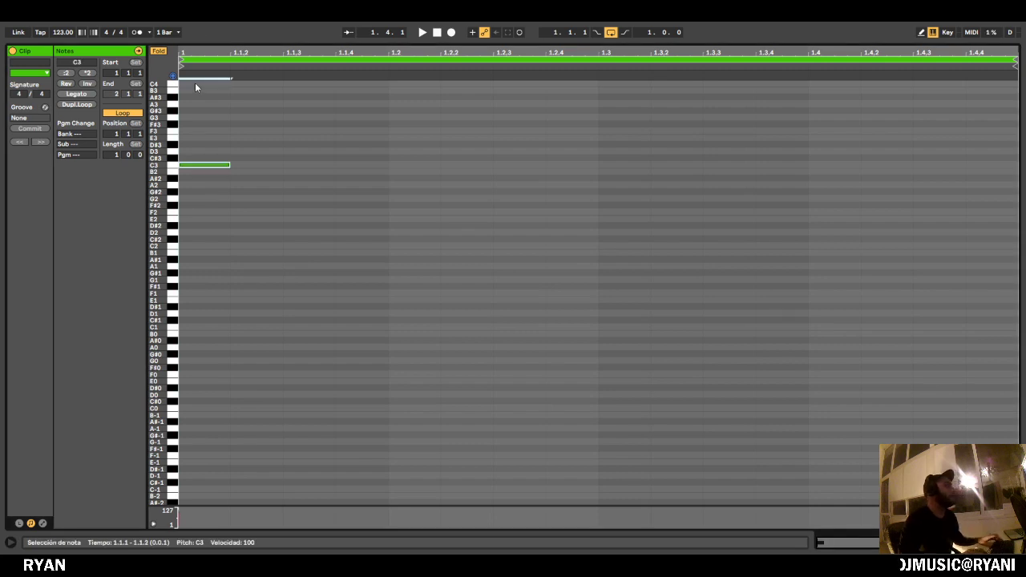
pyautogui.keyDown('shift'); pyautogui.click(306, 254); pyautogui.keyUp('shift')
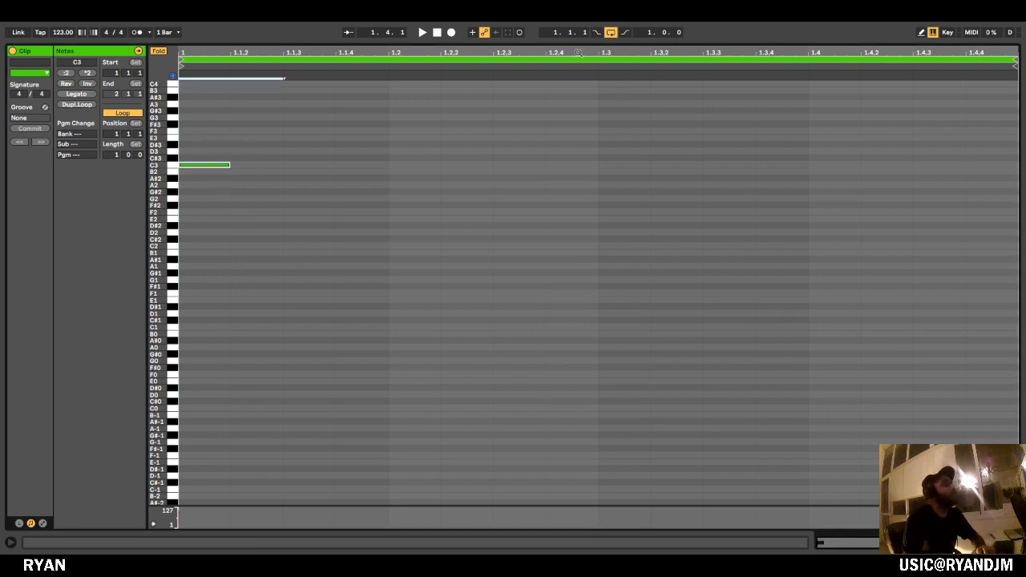
pyautogui.moveTo(574, 42); pyautogui.dragTo(574, 54)
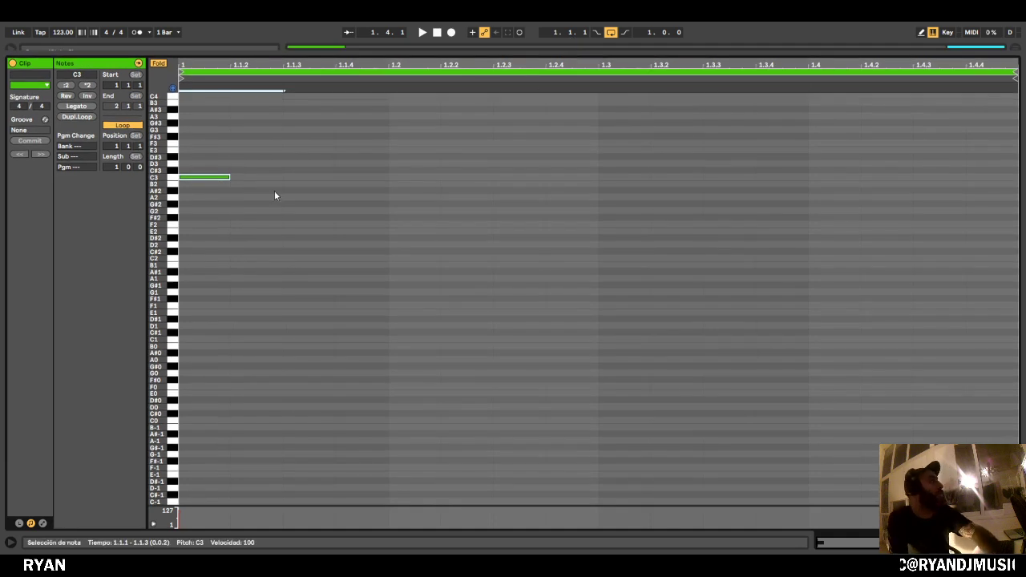
# Add C3 notes on beats 2, 3 and 4 of the clip, removing the stray B2 note.
pyautogui.doubleClick(408, 174)
pyautogui.moveTo(410, 173); pyautogui.dragTo(413, 188)
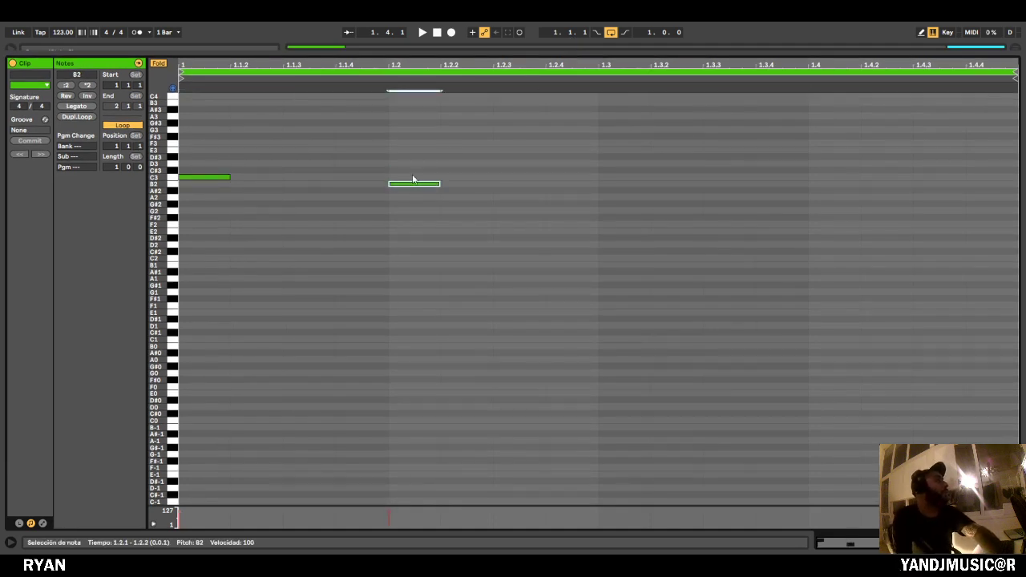
pyautogui.doubleClick(413, 176)
pyautogui.doubleClick(438, 183)
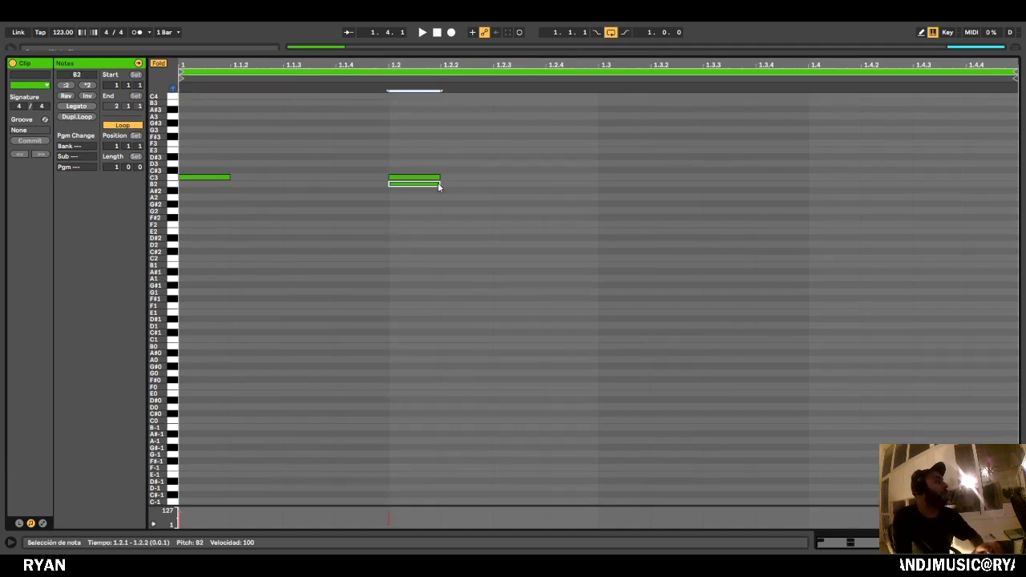
pyautogui.doubleClick(627, 177)
pyautogui.doubleClick(832, 179)
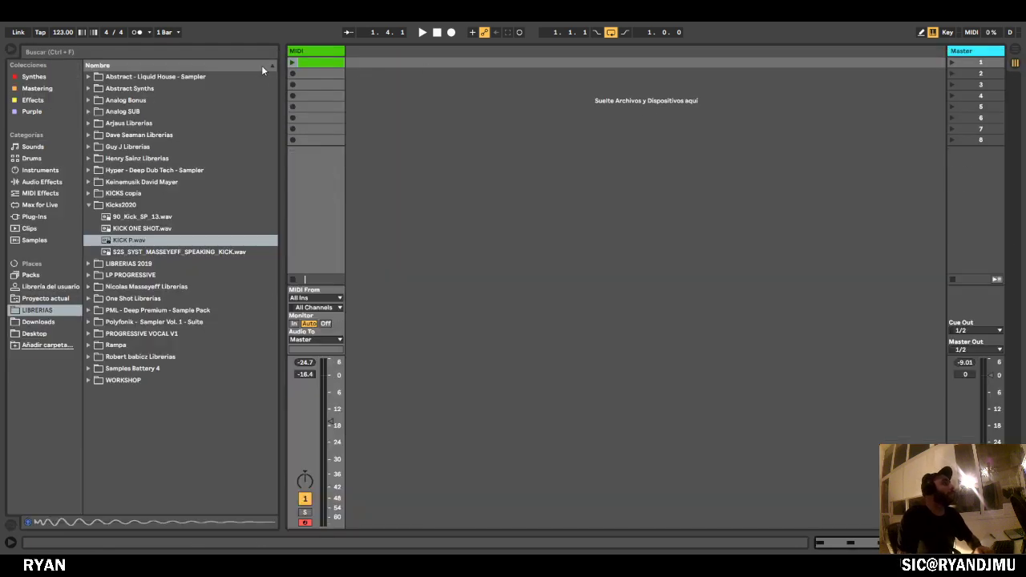
# Launch the kick clip and try track volumes of -0.1 dB and -8.0 dB, resetting the peak level display.
pyautogui.click(292, 62)
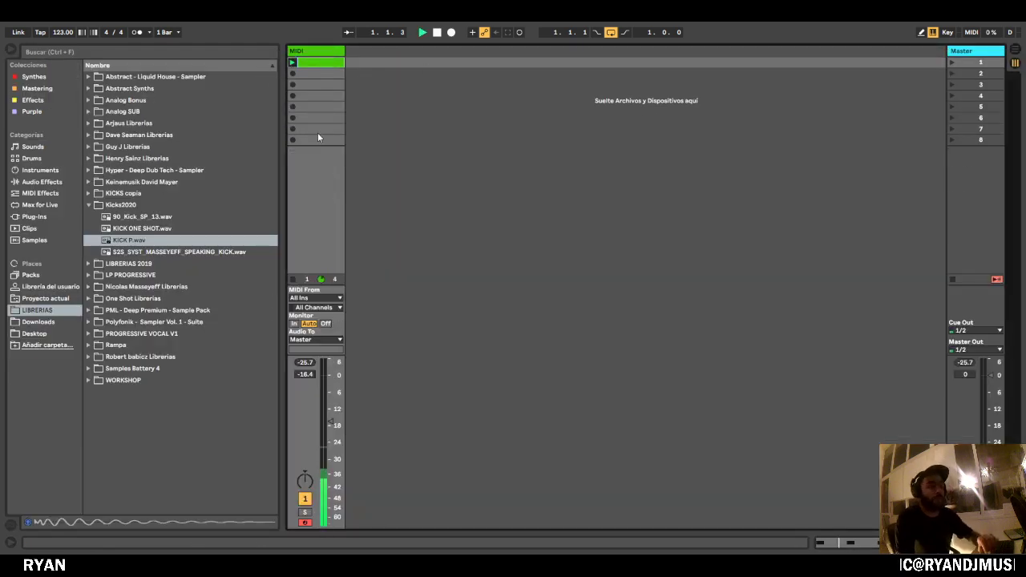
pyautogui.moveTo(330, 423); pyautogui.dragTo(346, 376)
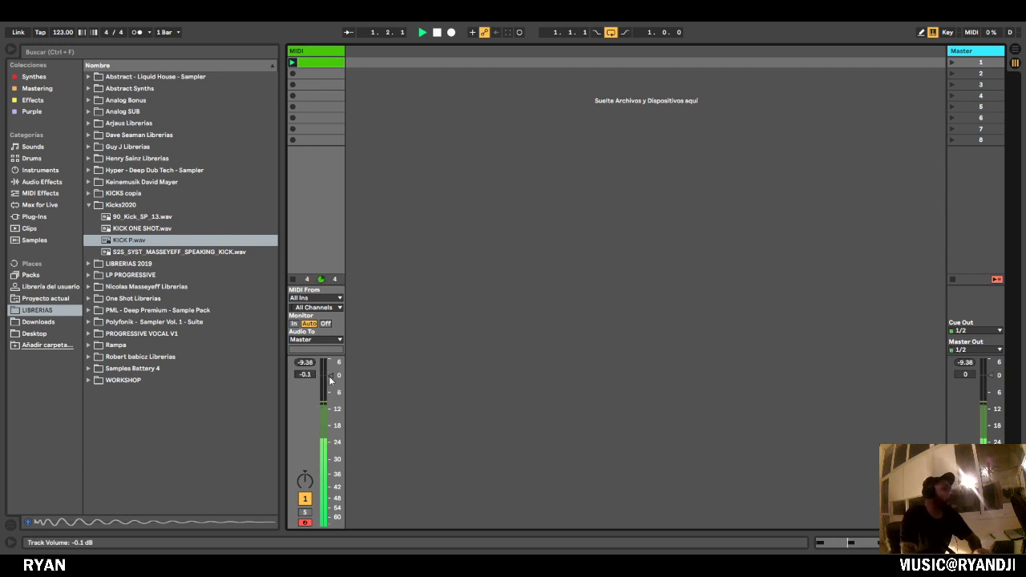
pyautogui.moveTo(329, 375); pyautogui.dragTo(312, 398)
pyautogui.click(311, 362)
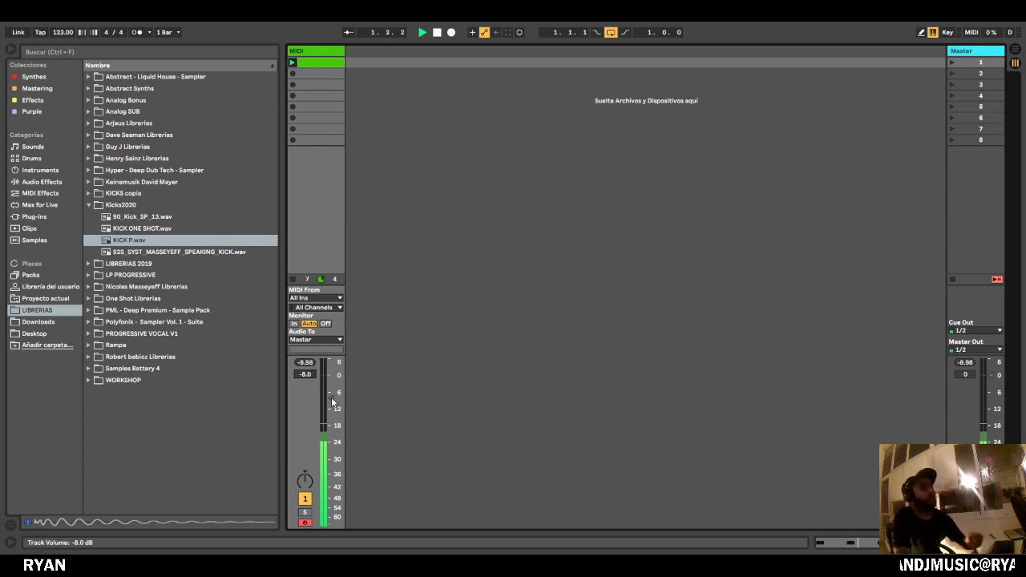
pyautogui.click(308, 364)
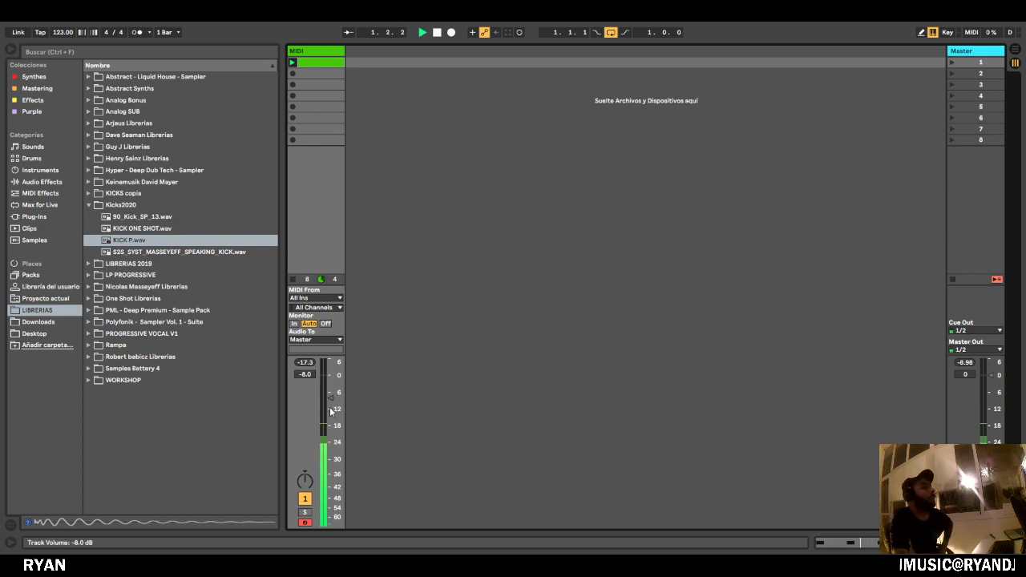
# Compare the kick track's volume at -2.5 dB and -8 dB, and settle on -7.0 dB.
pyautogui.moveTo(330, 398); pyautogui.dragTo(331, 383)
pyautogui.click(313, 363)
pyautogui.click(308, 376)
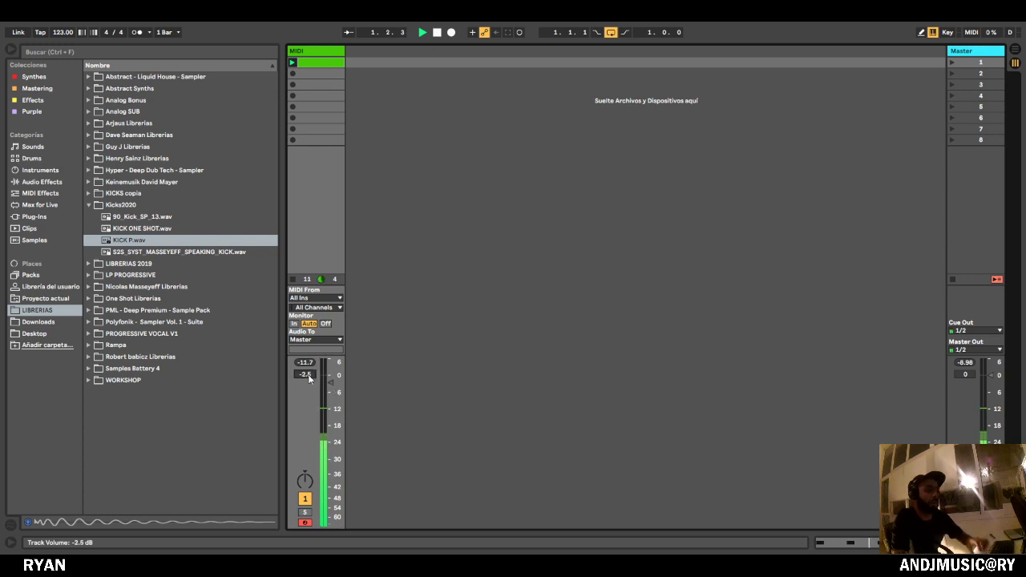
pyautogui.write('-8')
pyautogui.press('Return')
pyautogui.moveTo(331, 401); pyautogui.dragTo(330, 394)
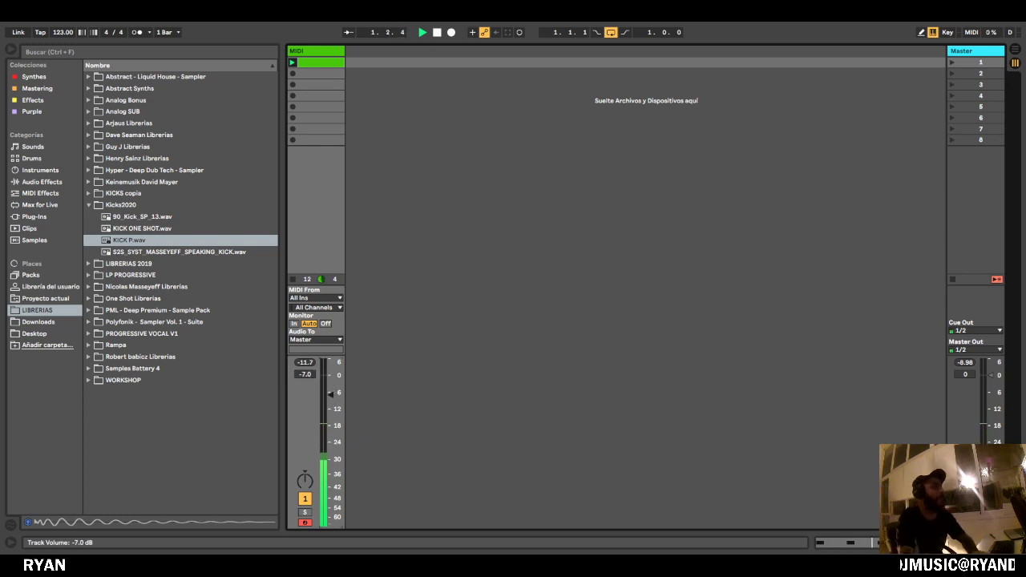
# Rename the MIDI track as KICk.
pyautogui.click(604, 141)
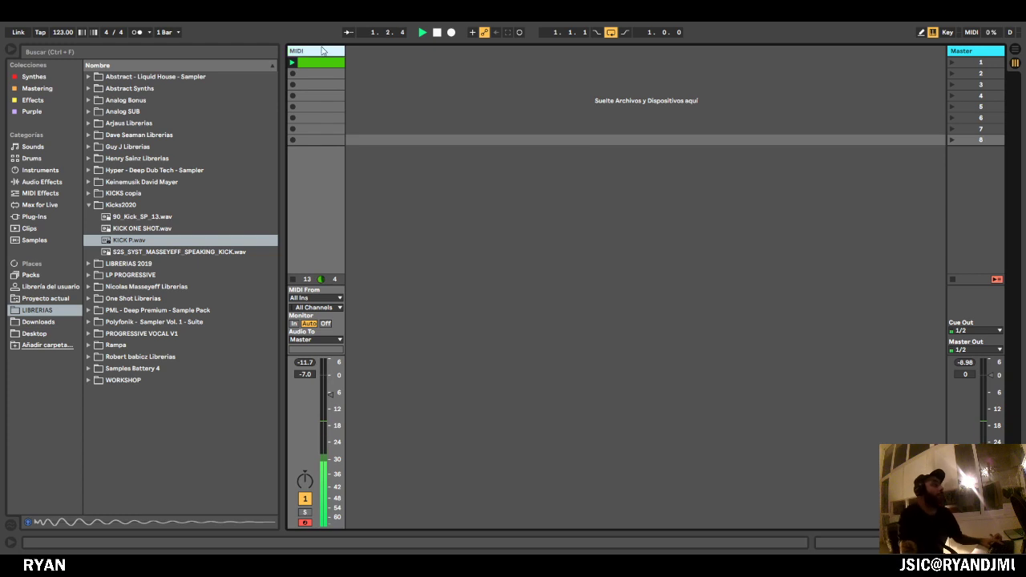
pyautogui.hotkey('ctrl', 'r')
pyautogui.write('KICK')
pyautogui.press('Return')
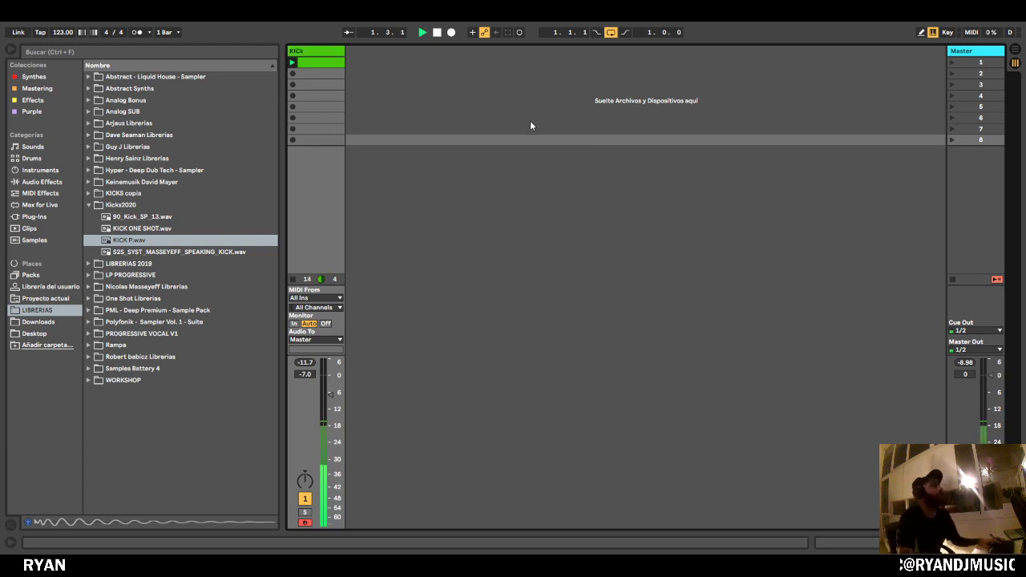
pyautogui.click(530, 120)
# Collapse the Kicks2020 folder in the browser and stop playback.
pyautogui.click(88, 207)
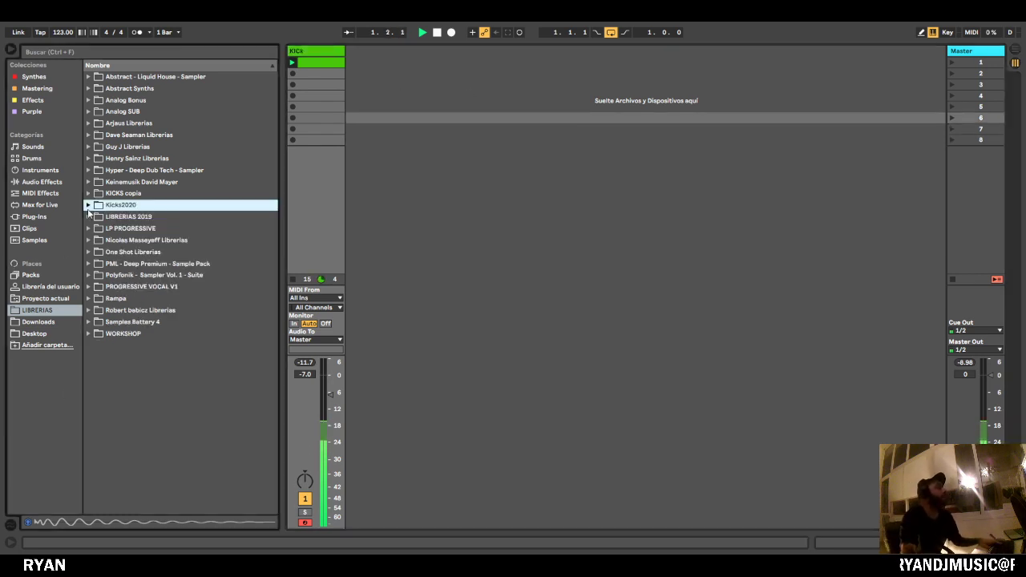
pyautogui.click(467, 142)
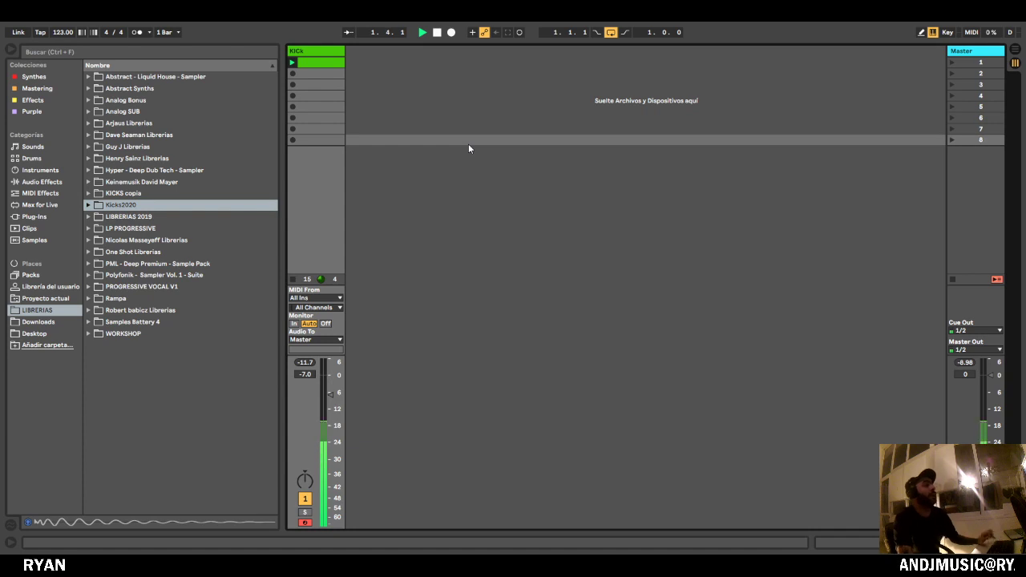
pyautogui.click(321, 50)
pyautogui.press('space')
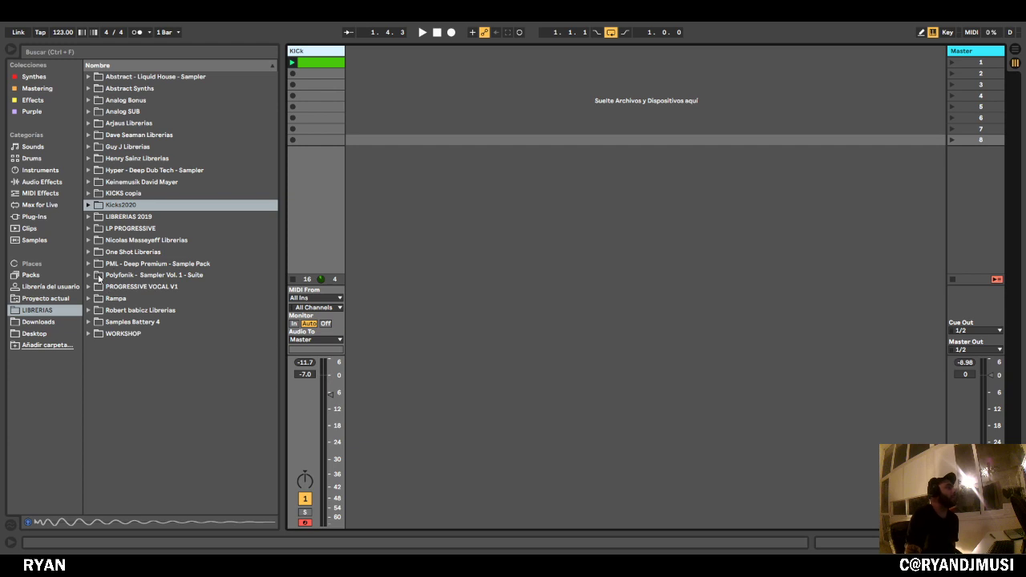
# Browse the GUY_J_REX_FILES folder of Guy J Librerias, checking GUY_J_Faces and expanding GUY_J_Rose.
pyautogui.click(134, 161)
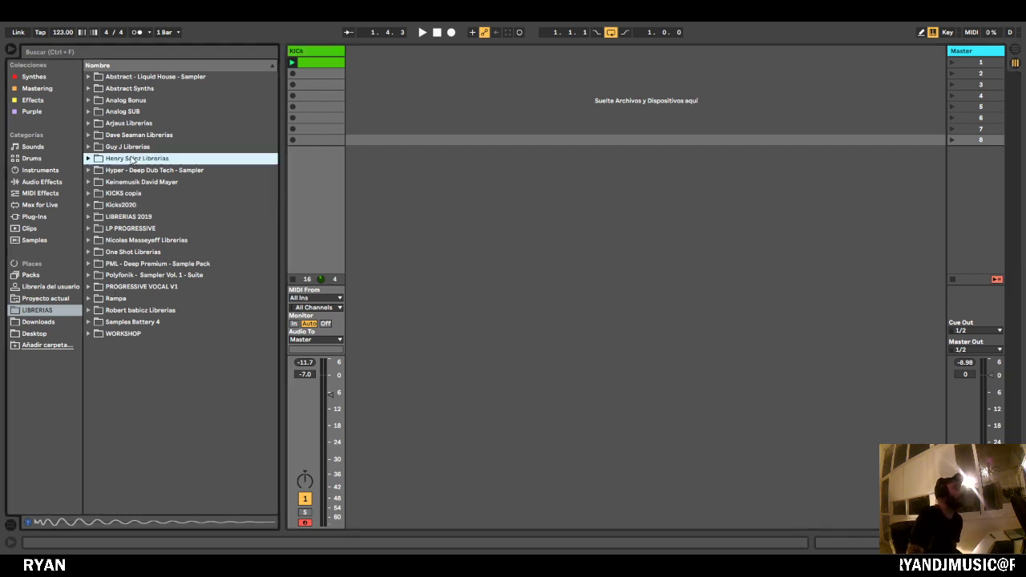
pyautogui.doubleClick(134, 149)
pyautogui.click(124, 172)
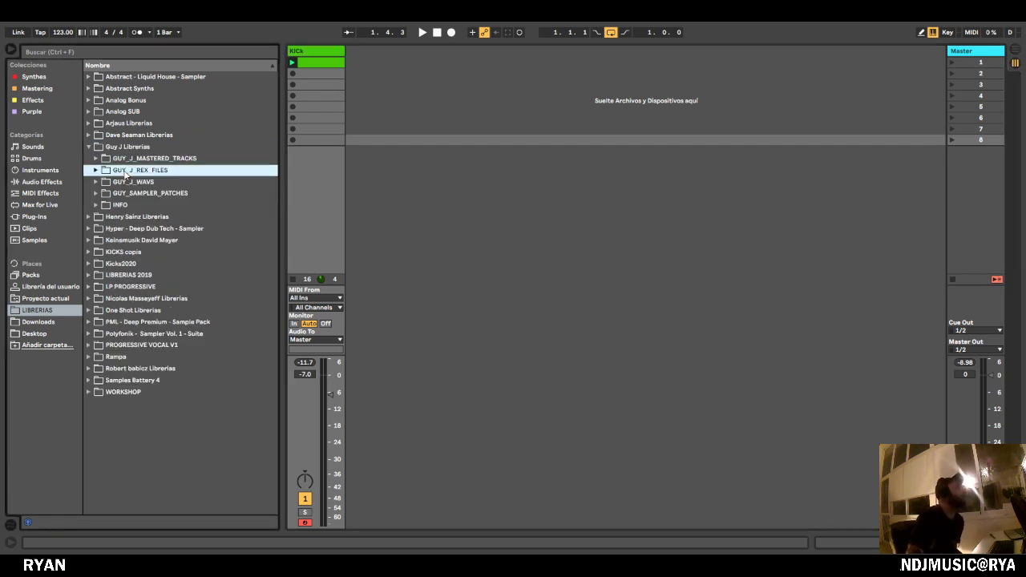
pyautogui.click(95, 171)
pyautogui.click(103, 182)
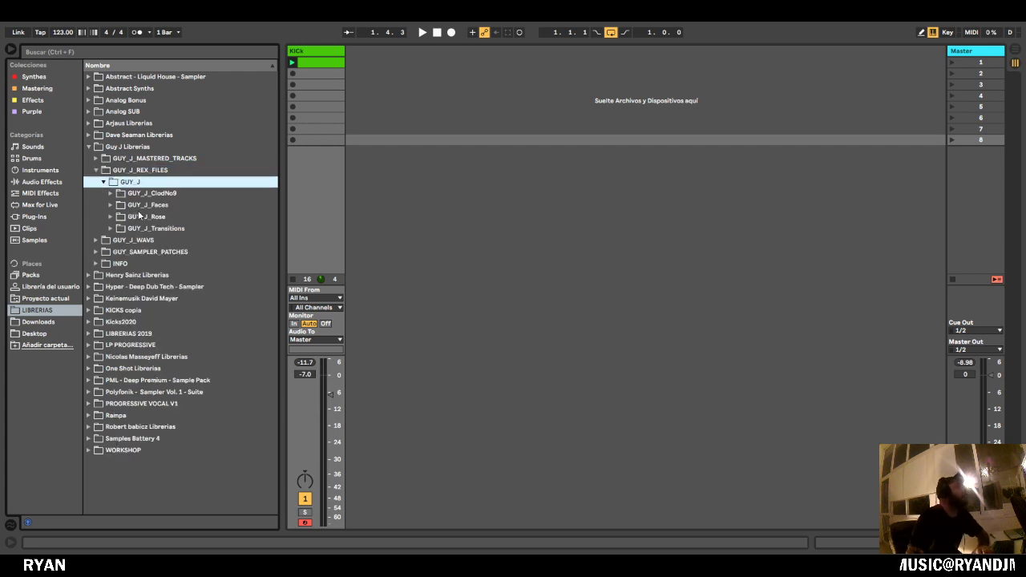
pyautogui.click(149, 209)
pyautogui.click(110, 206)
pyautogui.click(155, 218)
pyautogui.click(111, 207)
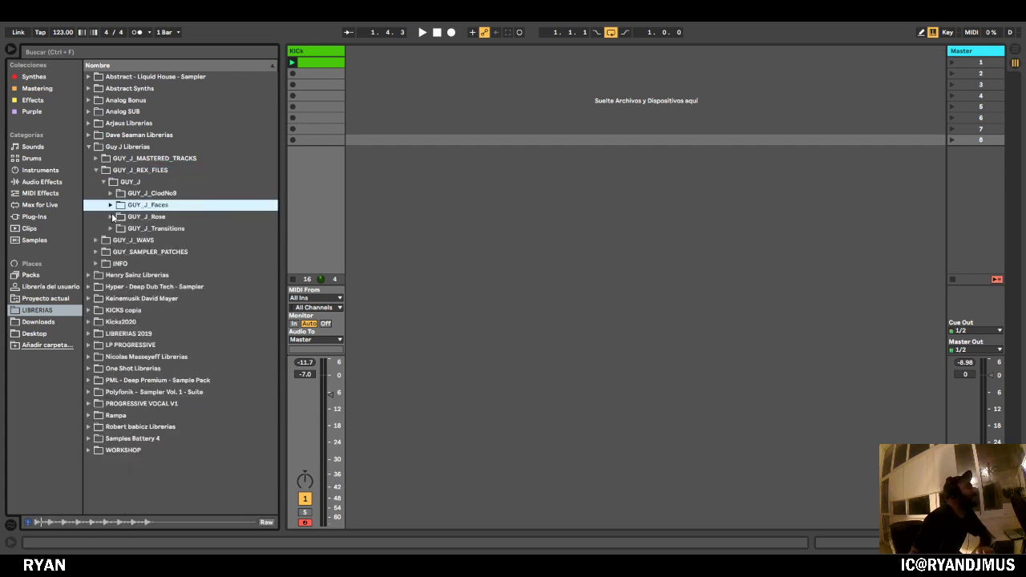
pyautogui.click(112, 218)
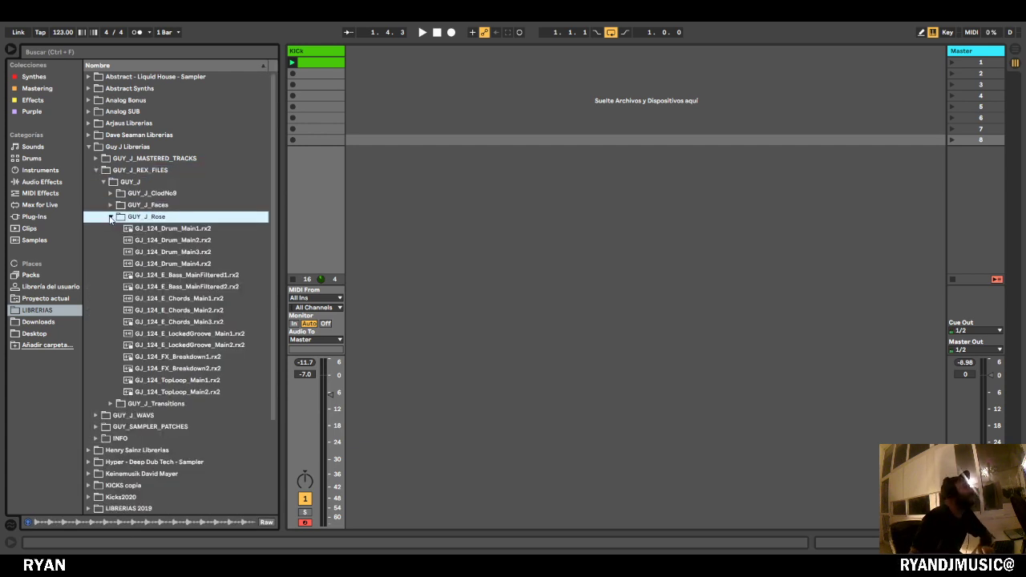
# Examine the REX loop folders GUY_J_ClodNo9, GUY_J_Faces, GUY_J_Rose and GUY_J_Transitions, collapsing each one again.
pyautogui.click(110, 217)
pyautogui.click(116, 194)
pyautogui.click(112, 194)
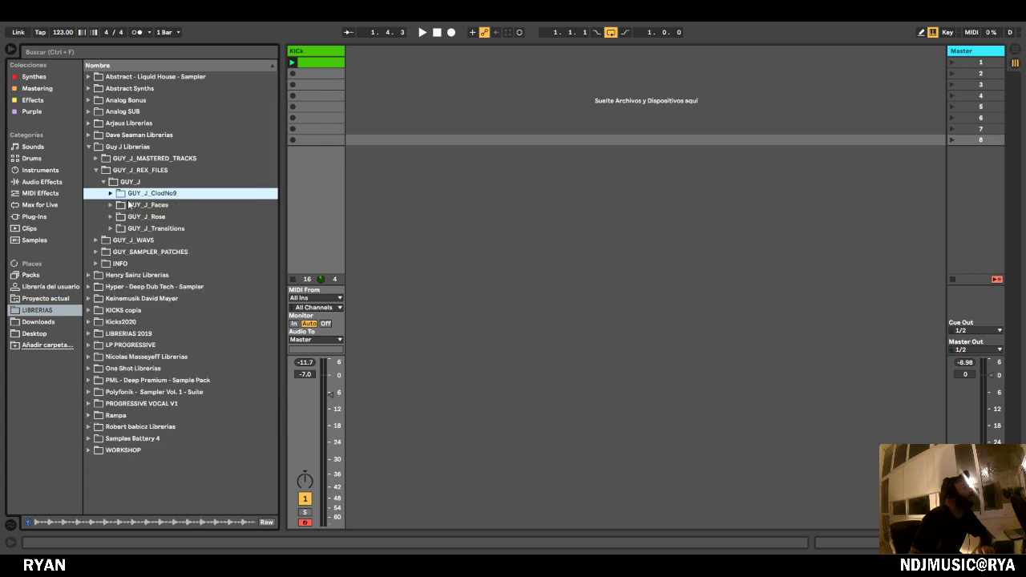
pyautogui.click(116, 206)
pyautogui.click(112, 205)
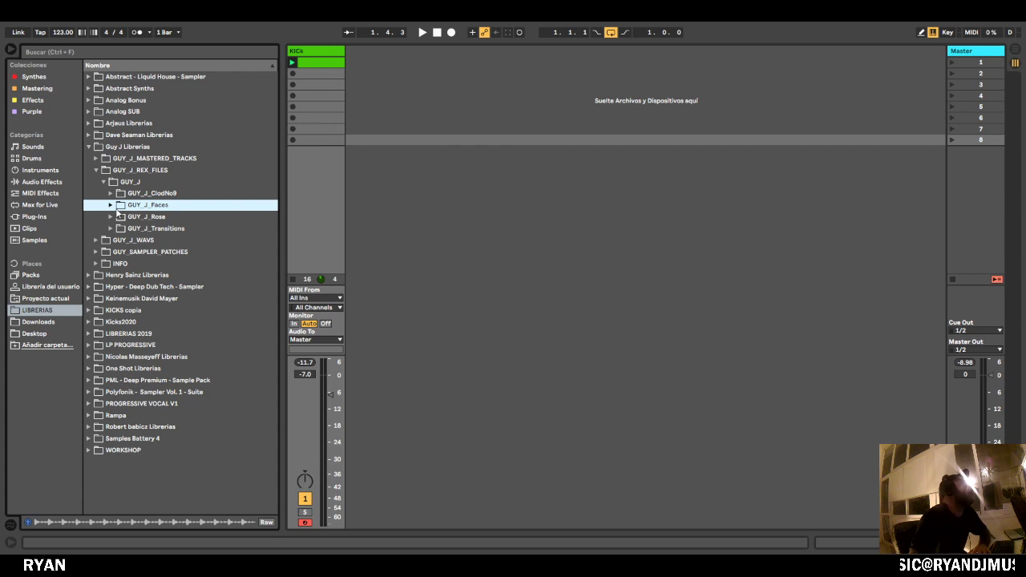
pyautogui.click(110, 206)
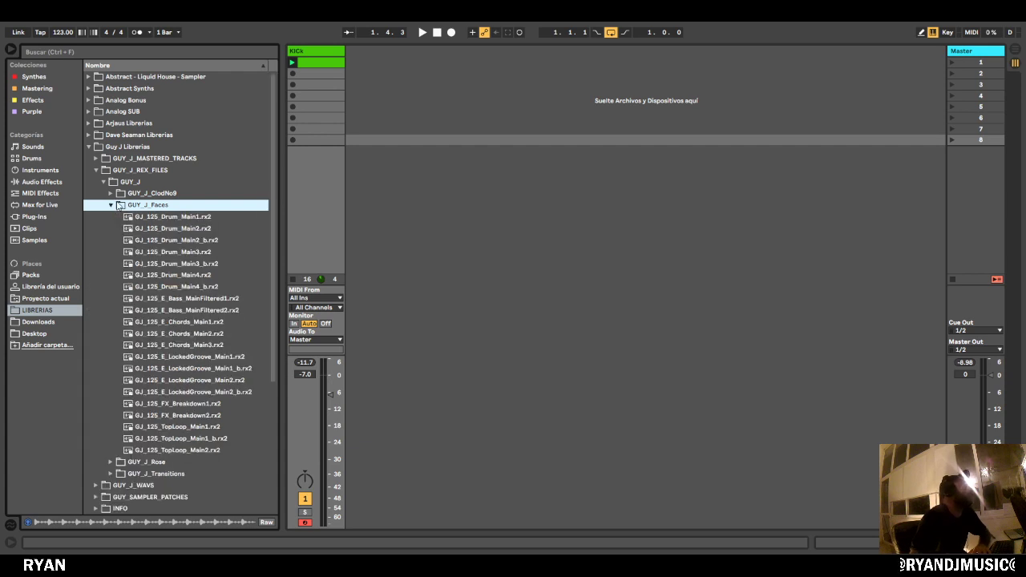
pyautogui.click(111, 205)
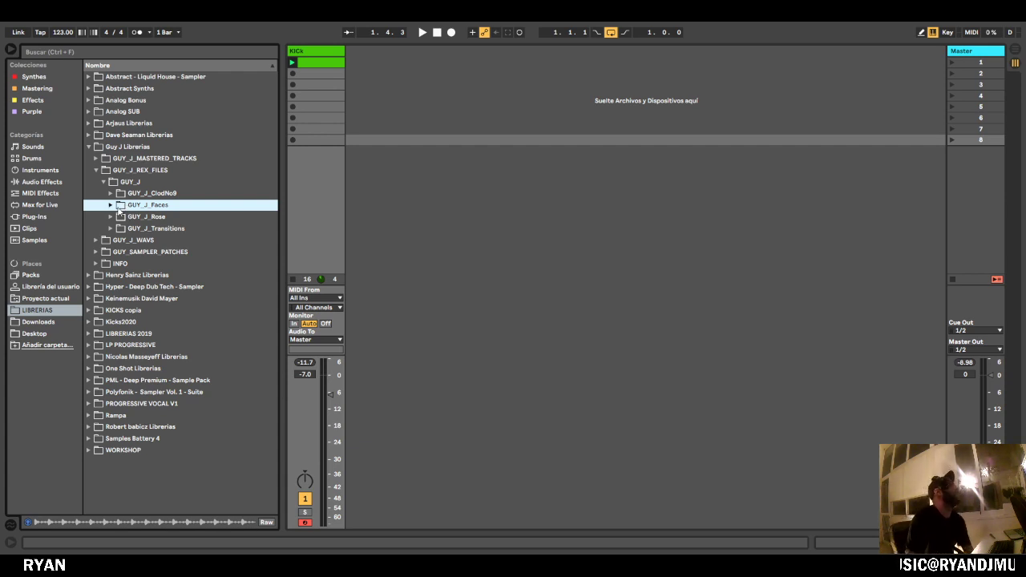
pyautogui.click(111, 194)
pyautogui.click(111, 195)
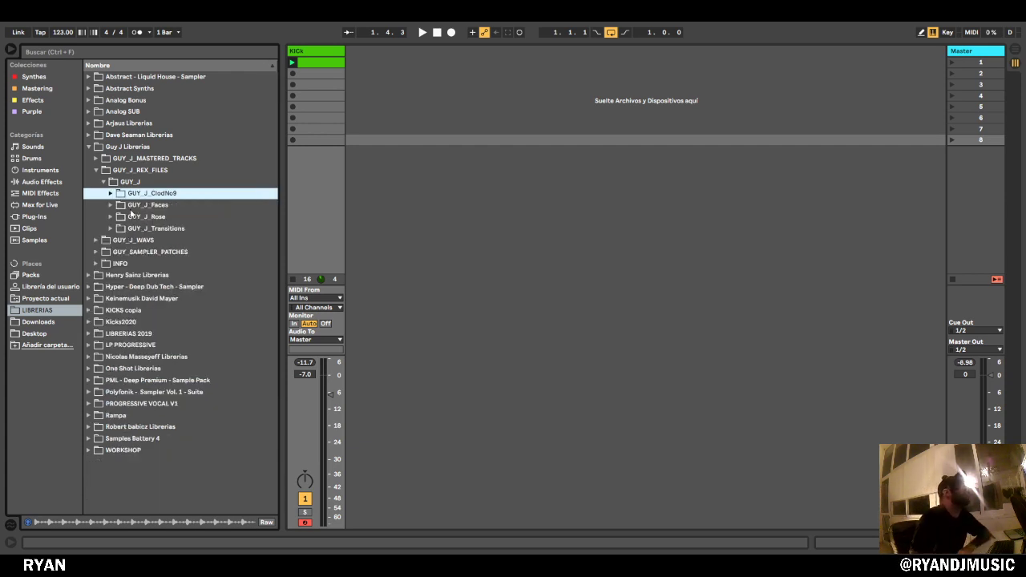
pyautogui.click(111, 228)
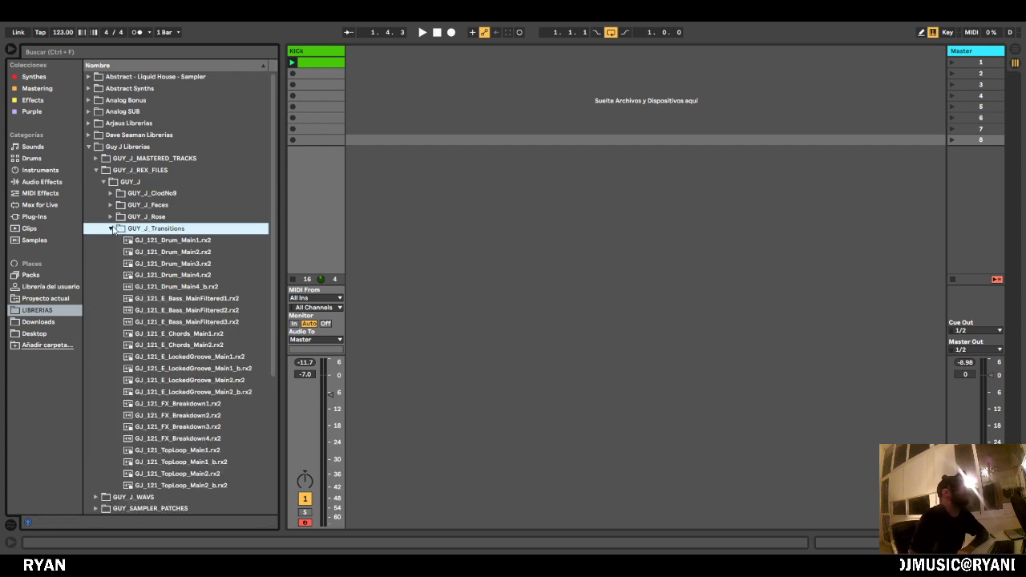
pyautogui.click(111, 229)
pyautogui.click(111, 217)
pyautogui.click(111, 217)
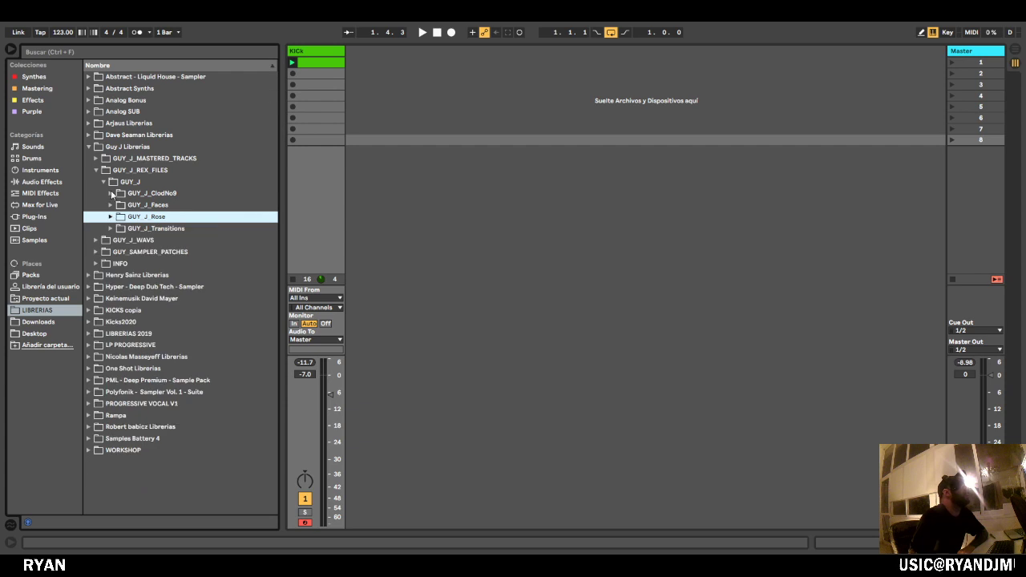
# Audition the hats and other drum hits in the GUY_J_CloudNo9 folder of GUY_J_WAVS, stopping on GJ_CloudNo9_Hat2.wav.
pyautogui.click(99, 241)
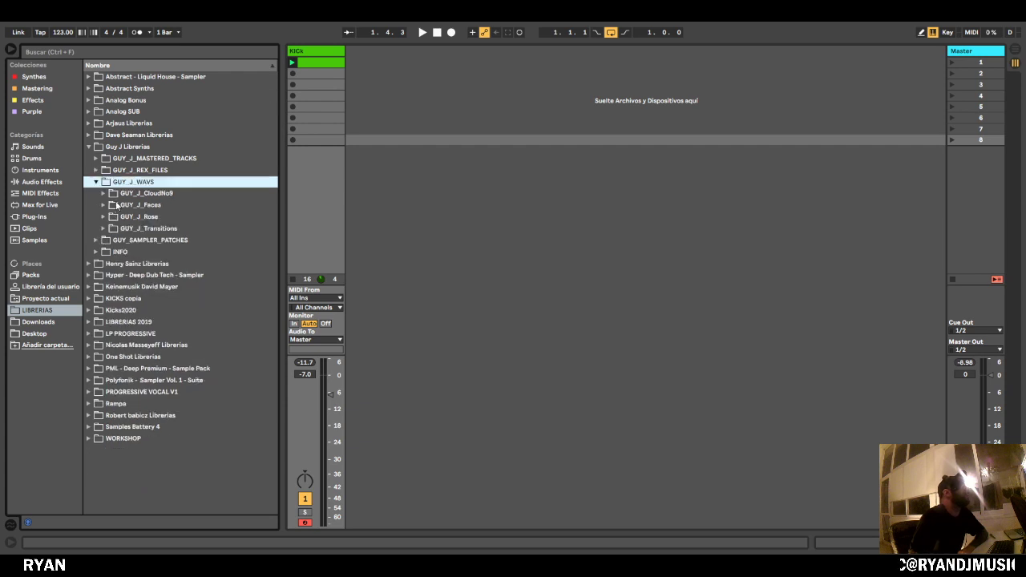
pyautogui.click(103, 193)
pyautogui.click(110, 205)
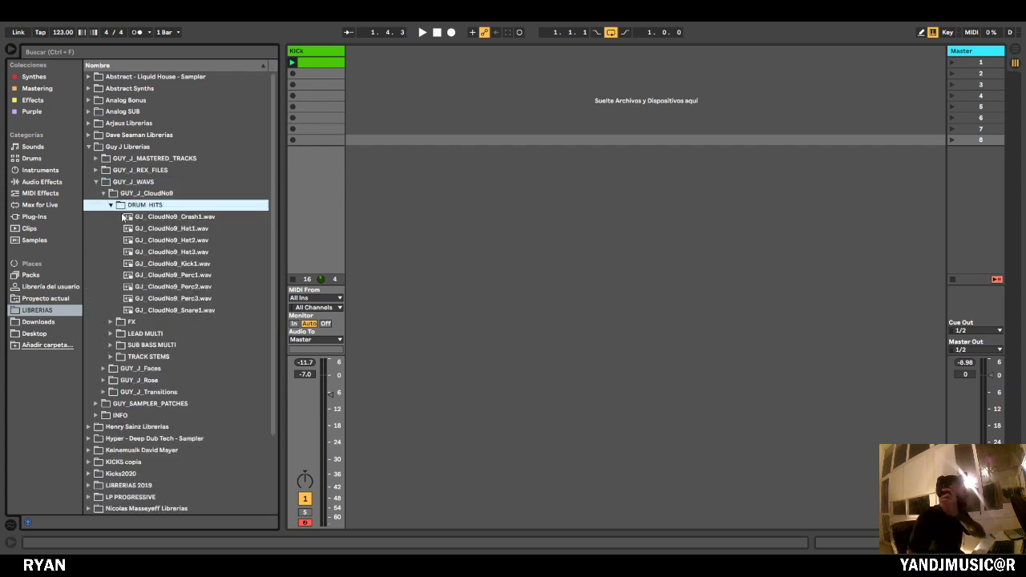
pyautogui.press('Down')
pyautogui.press('Down')
pyautogui.press('Down')
pyautogui.press('Down')
pyautogui.press('Down')
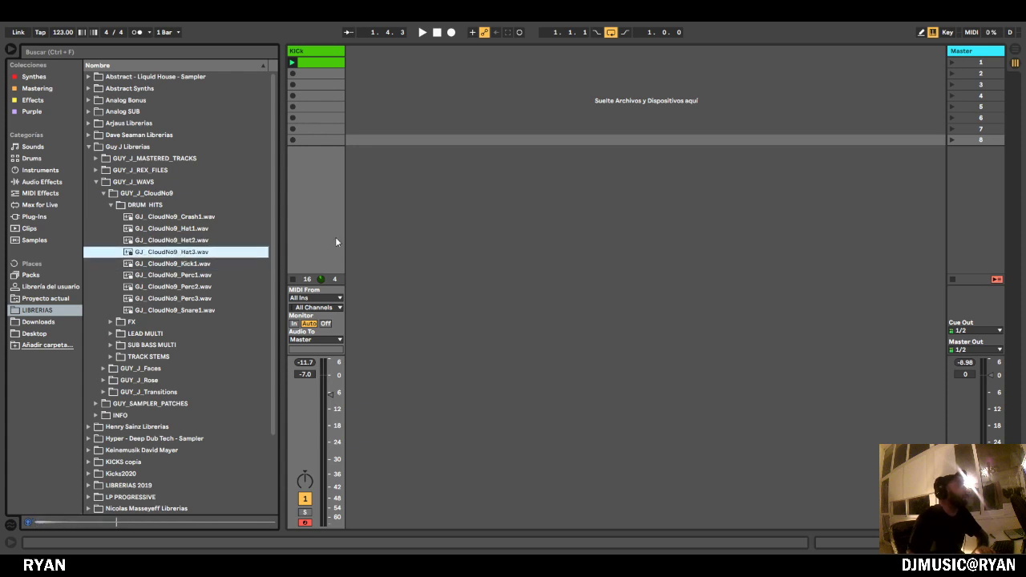
pyautogui.press('Up')
pyautogui.press('Up')
# Add a second MIDI track and load GJ_CloudNo9_Hat2.wav into it as its instrument sample.
pyautogui.click(394, 63)
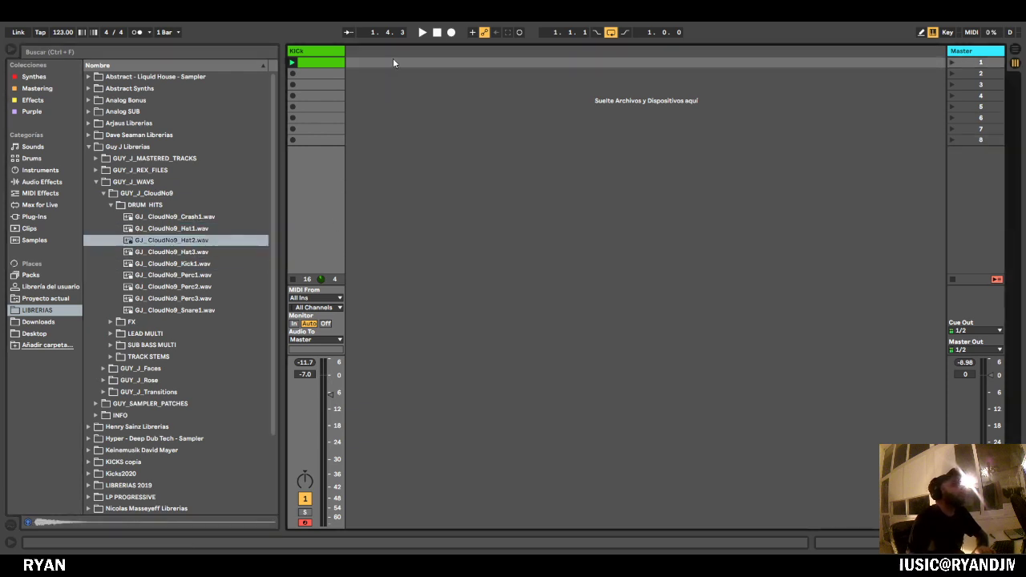
pyautogui.hotkey('ctrl', 'shift', 't')
pyautogui.doubleClick(369, 53)
pyautogui.moveTo(186, 241); pyautogui.dragTo(361, 472)
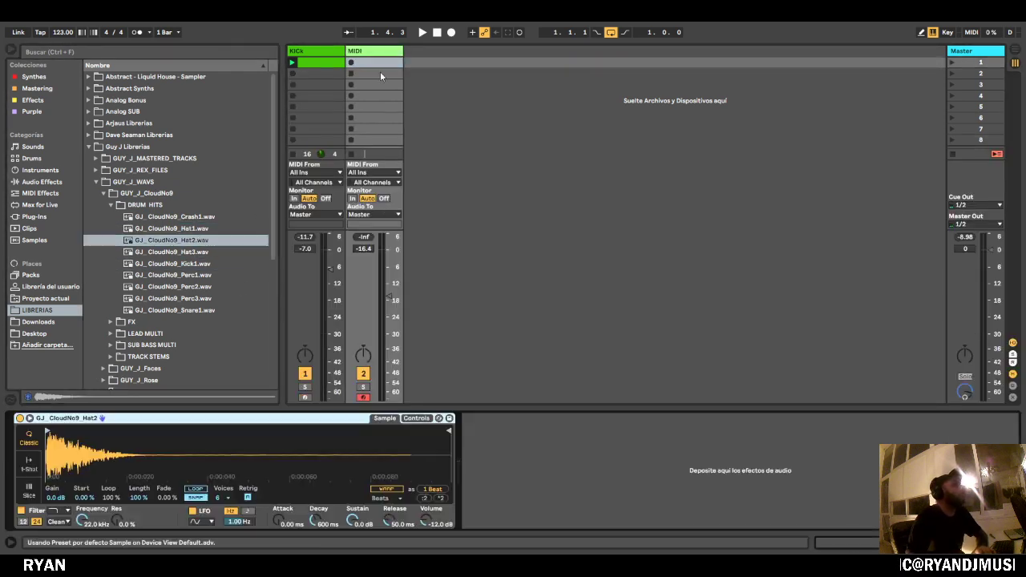
# Audition the hats, kick and percussion samples in the DRUM HITS folder of GUY_J_Faces.
pyautogui.click(110, 206)
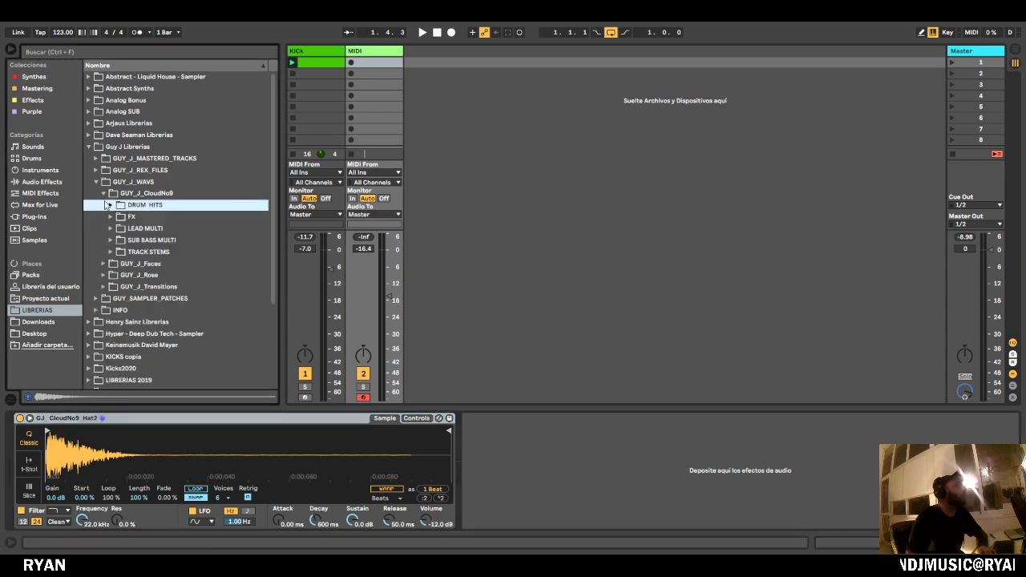
pyautogui.click(104, 195)
pyautogui.click(105, 207)
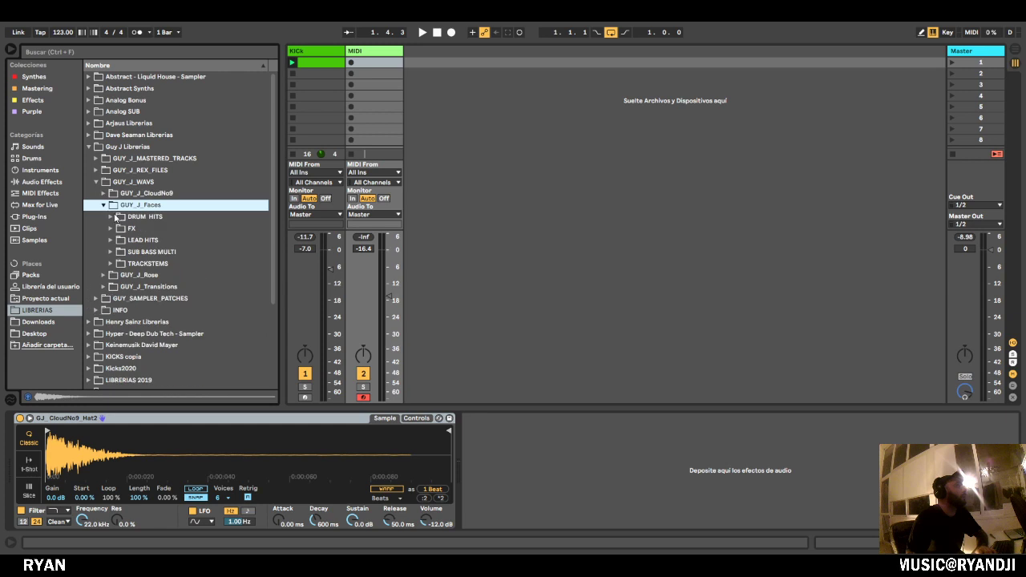
pyautogui.click(111, 218)
pyautogui.click(155, 230)
pyautogui.click(161, 241)
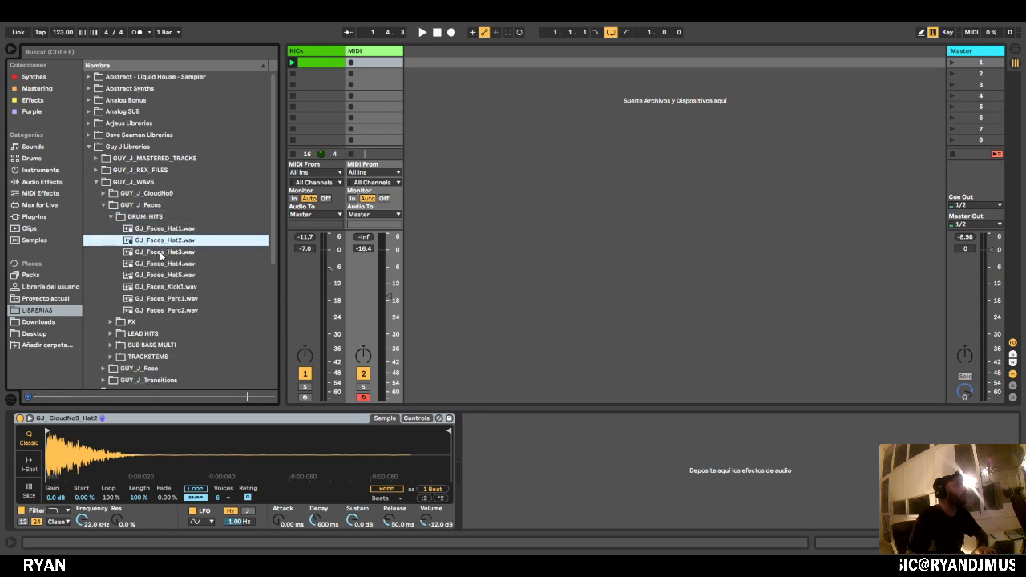
pyautogui.click(160, 266)
pyautogui.press('Down')
pyautogui.press('Down')
pyautogui.press('Down')
pyautogui.press('Down')
pyautogui.click(148, 230)
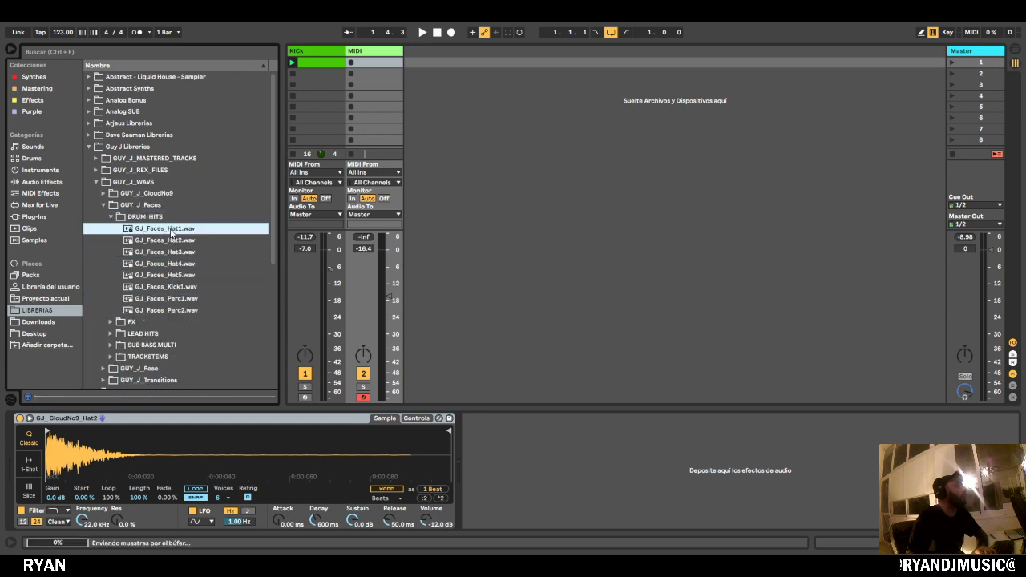
pyautogui.click(112, 219)
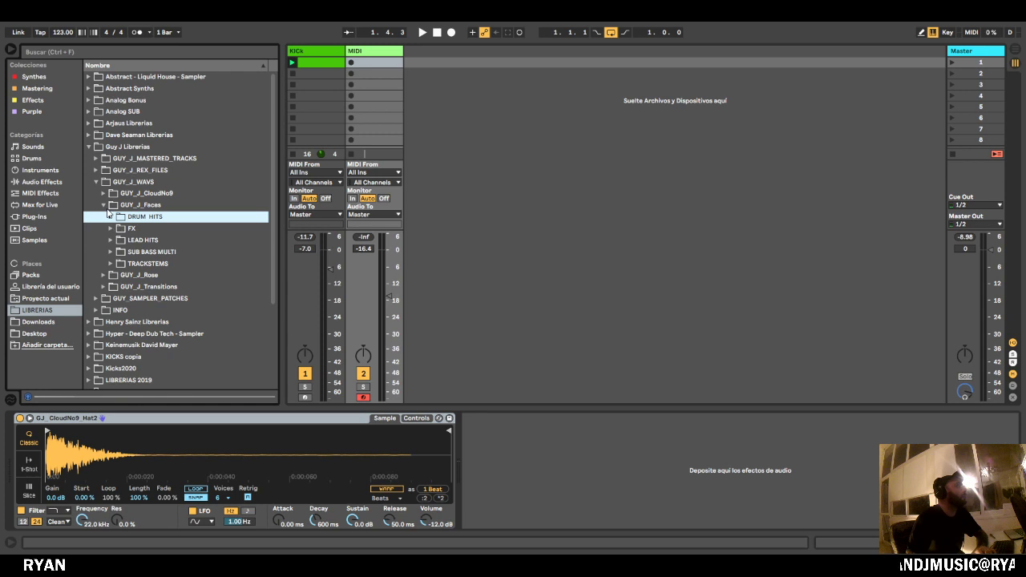
# Find GJ_Rose_Clap1.wav in the DRUM HITS of GUY_J_Rose and load it onto a new third MIDI track.
pyautogui.click(104, 206)
pyautogui.click(104, 217)
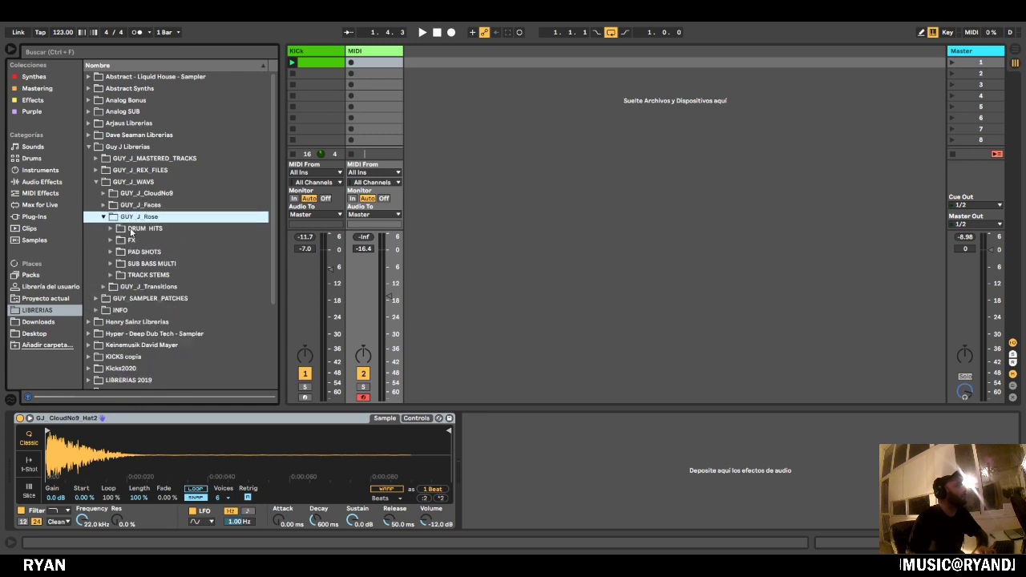
pyautogui.click(110, 228)
pyautogui.press('Down')
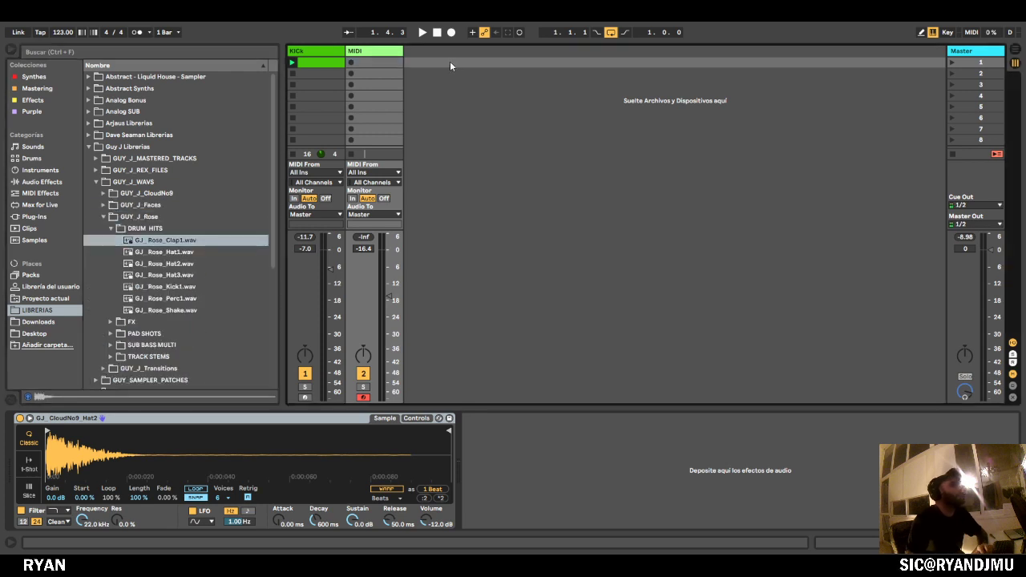
pyautogui.doubleClick(462, 77)
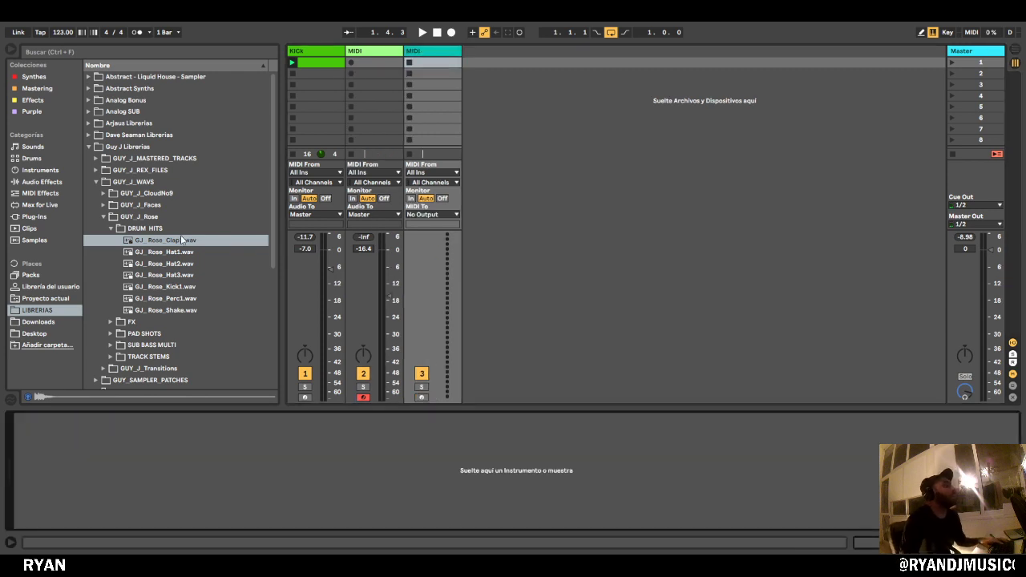
pyautogui.moveTo(181, 241); pyautogui.dragTo(385, 493)
# Rename the clap sample's track as CLAP and move it between the kick and hat tracks.
pyautogui.click(366, 54)
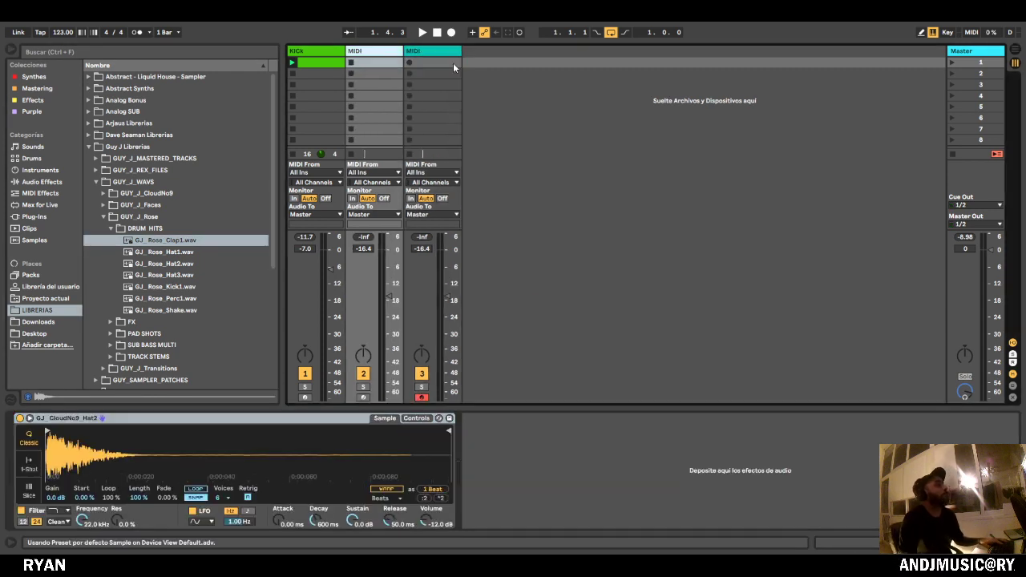
pyautogui.click(451, 54)
pyautogui.hotkey('ctrl', 'r')
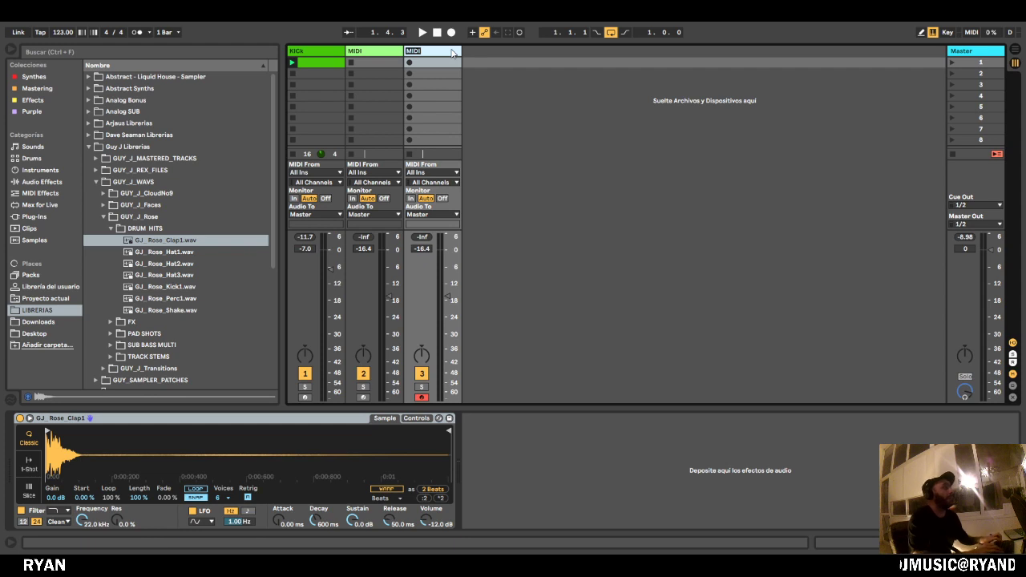
pyautogui.write('Cl')
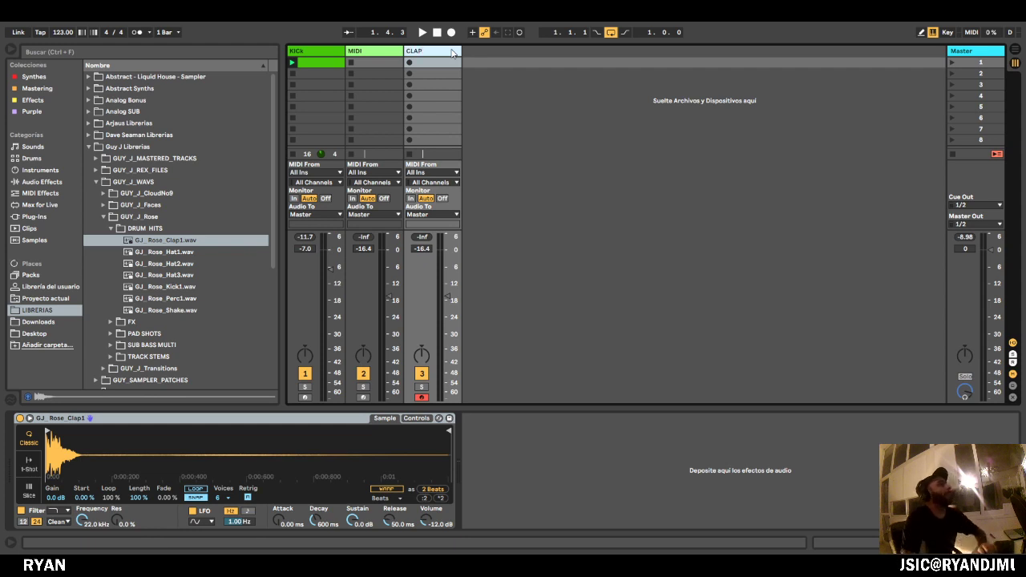
pyautogui.moveTo(452, 53); pyautogui.dragTo(372, 55)
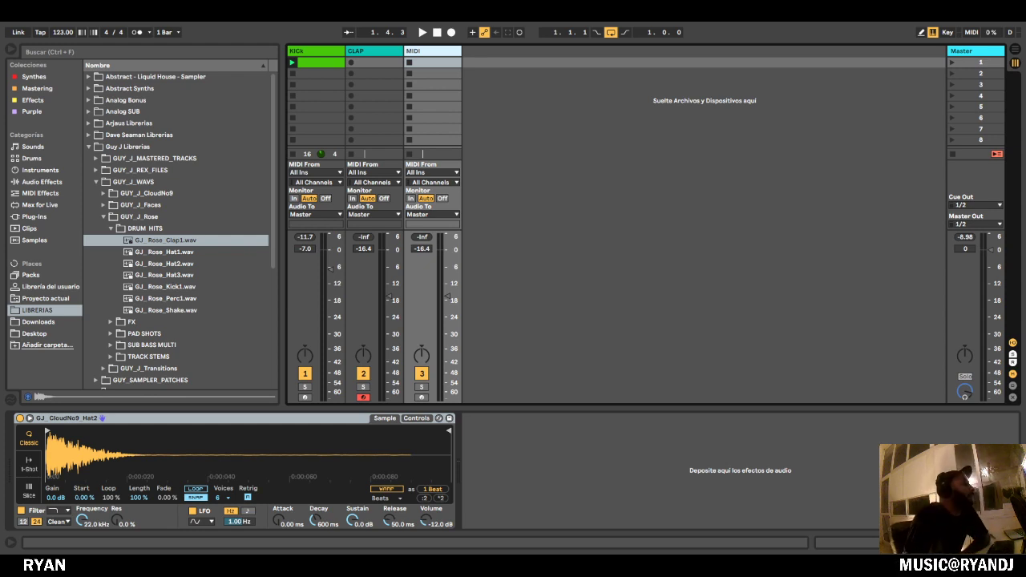
# Create an empty MIDI clip in the CLAP track's first slot and enlarge its note editor.
pyautogui.doubleClick(383, 61)
pyautogui.moveTo(495, 409); pyautogui.dragTo(494, 124)
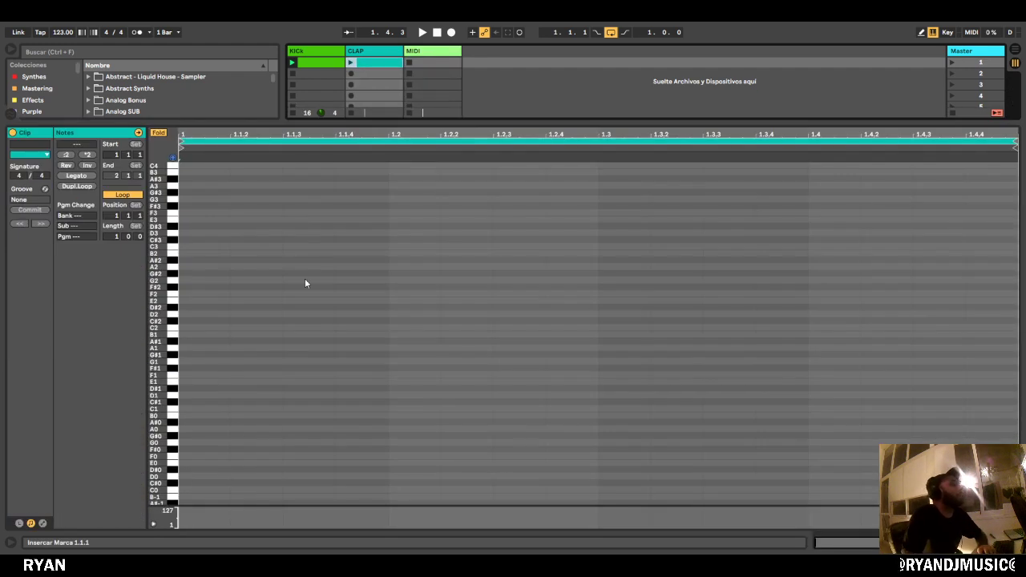
# Try a sixteenth note at 1.1.4, transposing it to C3 and shifting it to 1.2 and back.
pyautogui.doubleClick(309, 293)
pyautogui.moveTo(302, 294); pyautogui.dragTo(336, 284)
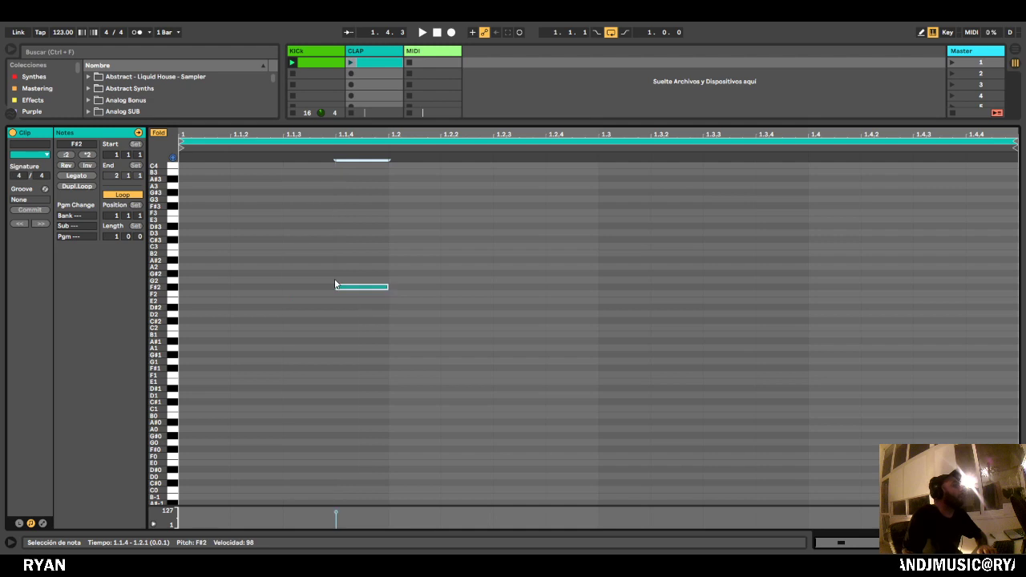
pyautogui.press('Down')
pyautogui.press('Down')
pyautogui.press('Down')
pyautogui.press('Down')
pyautogui.press('Down')
pyautogui.press('Down')
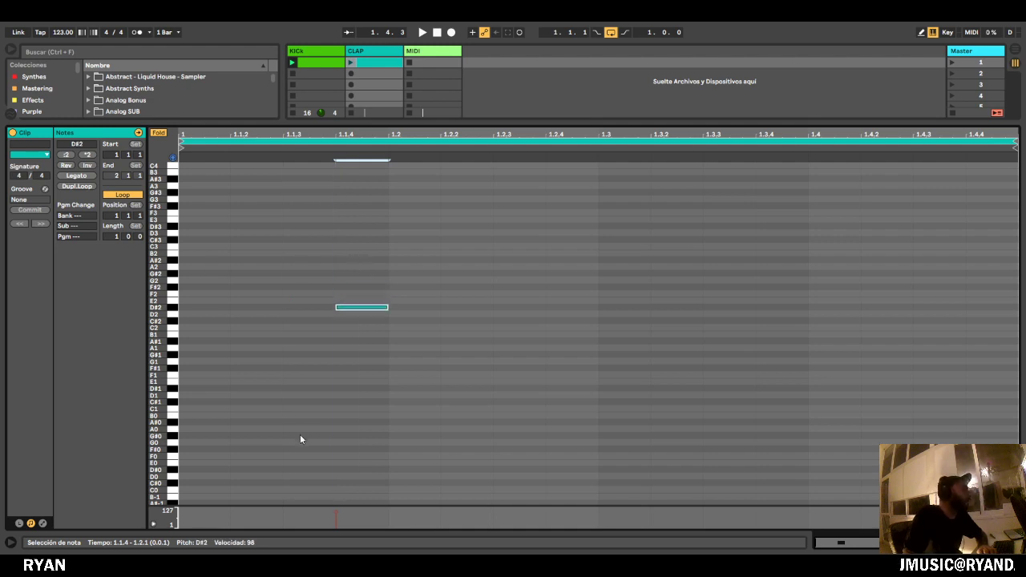
pyautogui.press('Up')
pyautogui.press('Down')
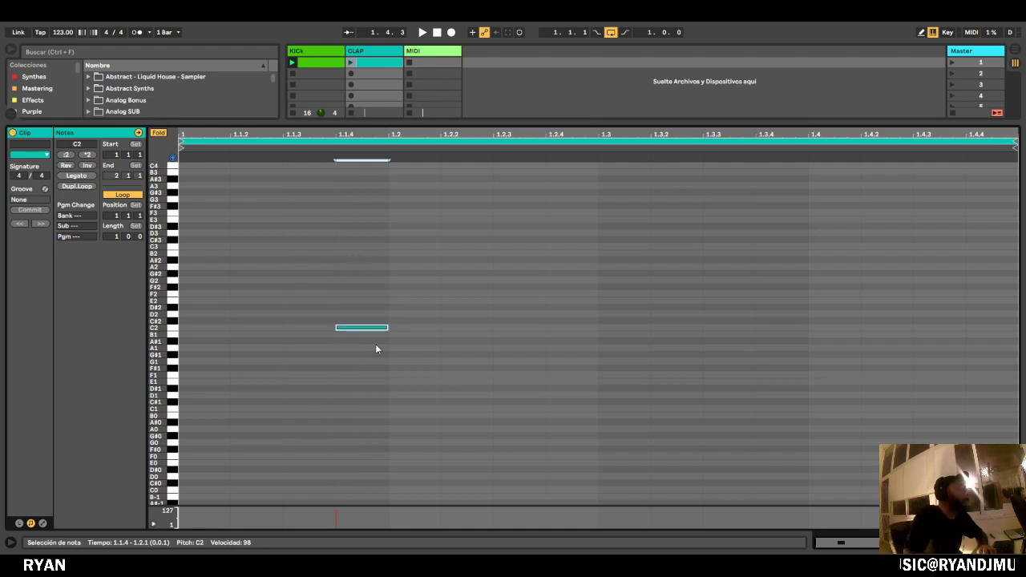
pyautogui.press('Down')
pyautogui.press('Up')
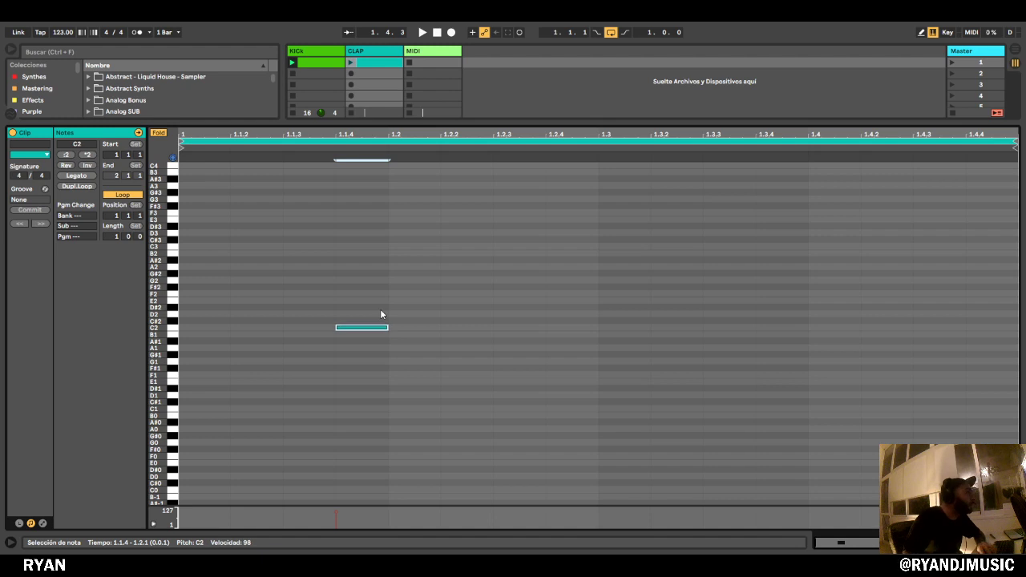
pyautogui.hotkey('shift', 'Up')
pyautogui.press('Right')
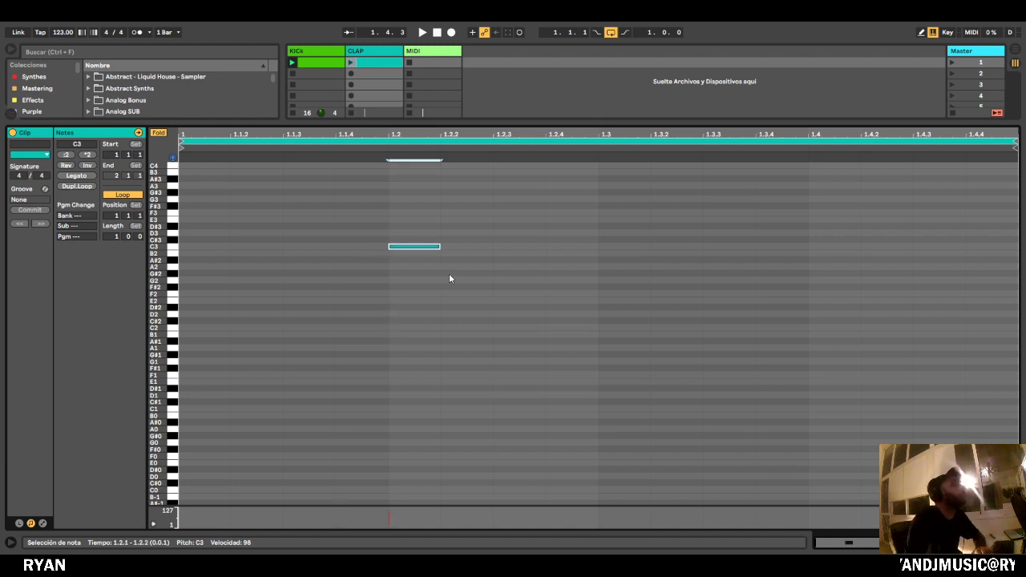
pyautogui.press('Left')
# Place C3 clap notes at 1.2 and 1.4, and delete the extra note at 1.1.4.
pyautogui.doubleClick(413, 249)
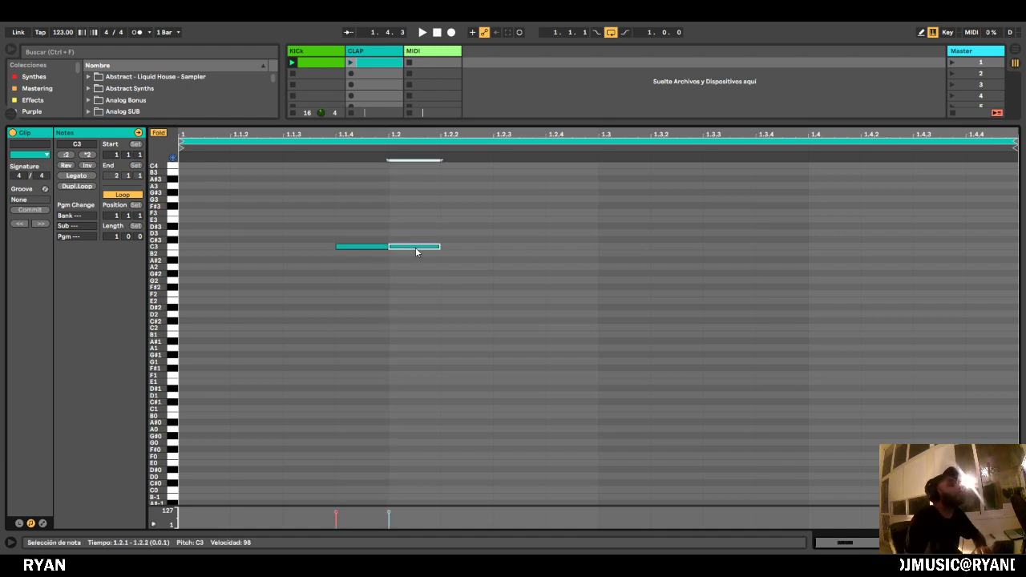
pyautogui.doubleClick(374, 243)
pyautogui.moveTo(378, 252); pyautogui.dragTo(367, 240)
pyautogui.press('Delete')
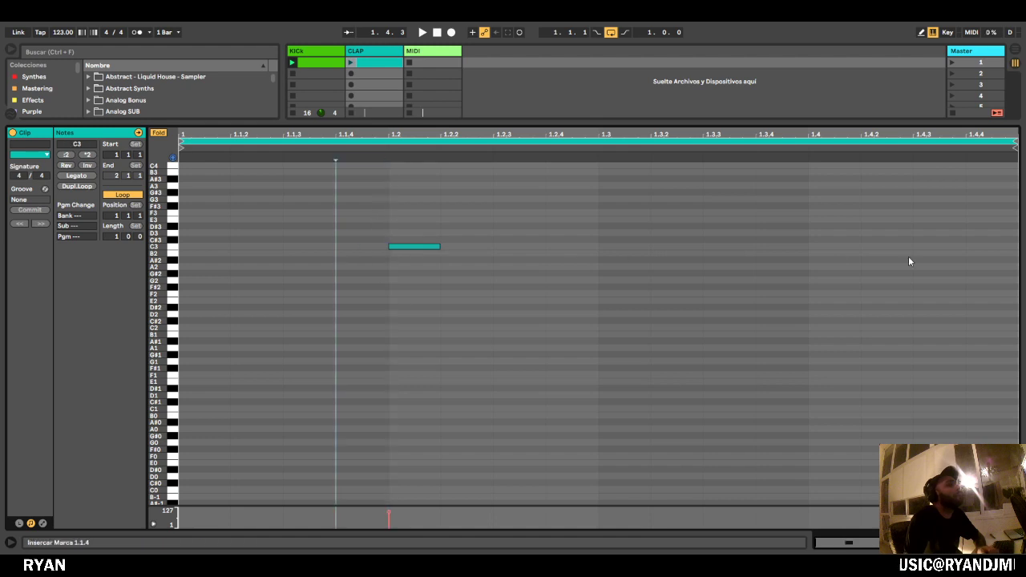
pyautogui.doubleClick(848, 247)
# Lengthen both clap notes to one full beat, launch the CLAP clip and return to the full mixer view.
pyautogui.moveTo(870, 188); pyautogui.dragTo(381, 317)
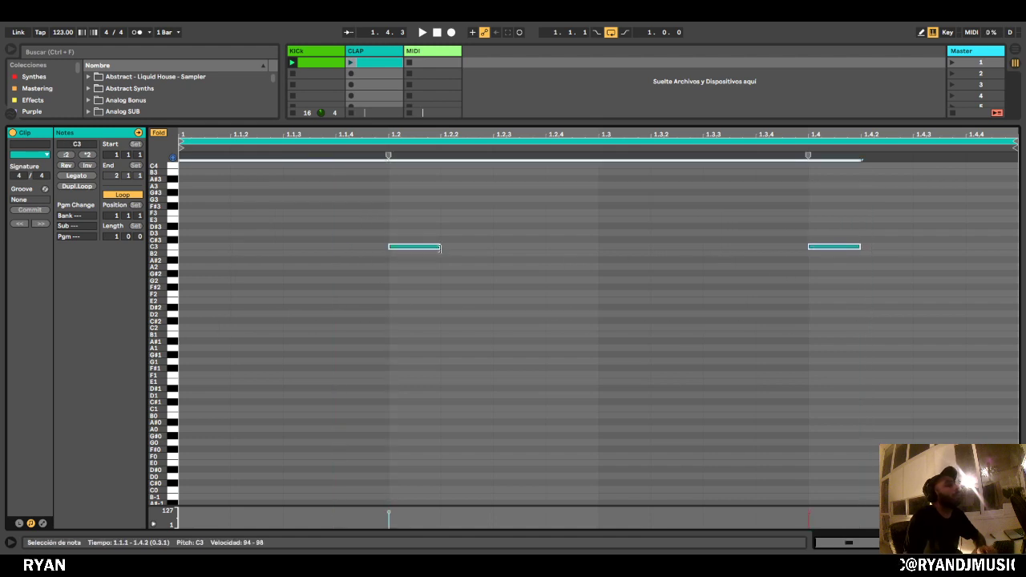
pyautogui.moveTo(439, 247); pyautogui.dragTo(593, 249)
pyautogui.click(350, 63)
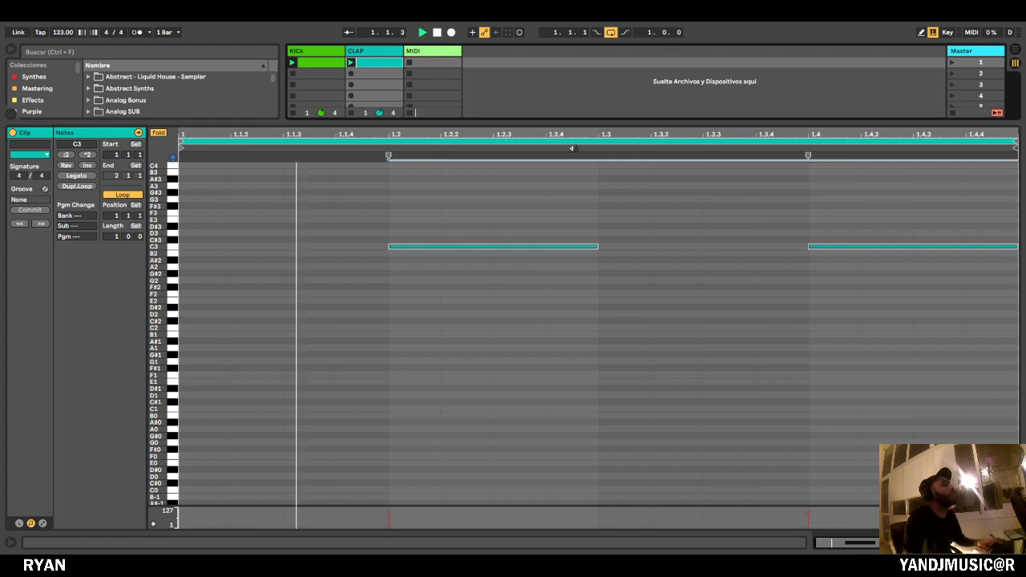
pyautogui.moveTo(564, 121); pyautogui.dragTo(524, 496)
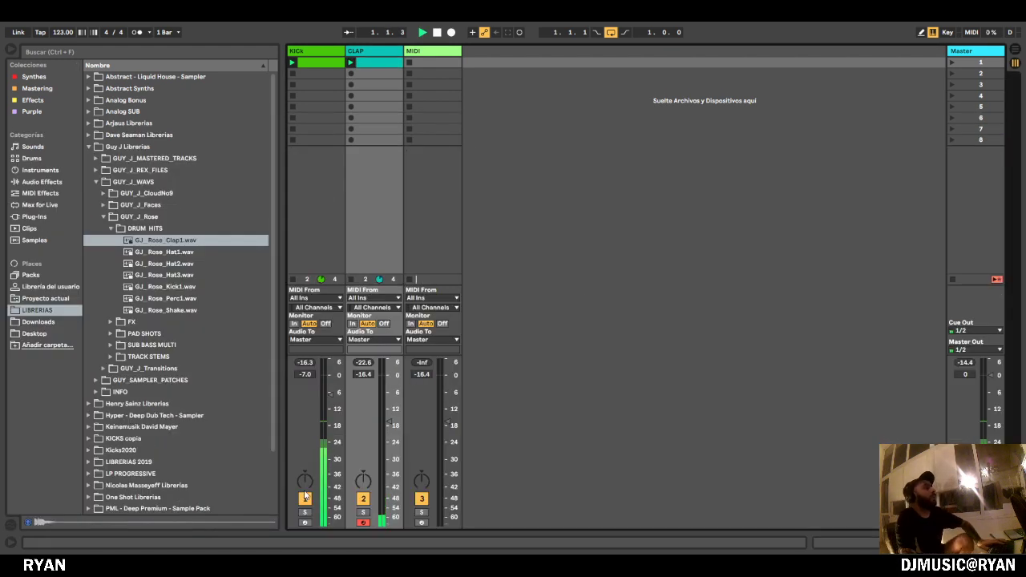
# Raise the CLAP track volume to -8.0 dB and the Master volume to 2.3 dB.
pyautogui.moveTo(388, 423); pyautogui.dragTo(388, 409)
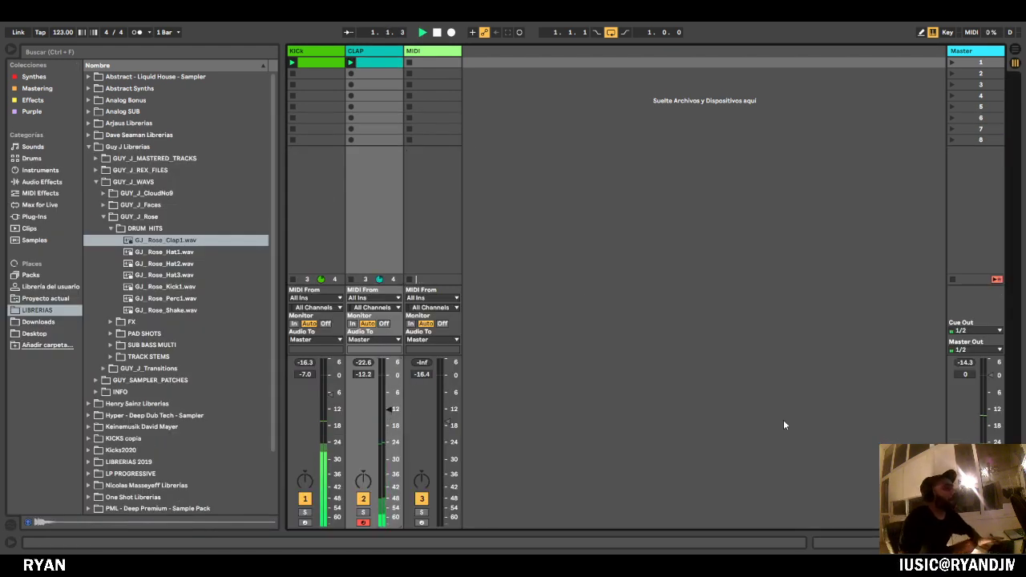
pyautogui.moveTo(991, 376); pyautogui.dragTo(991, 369)
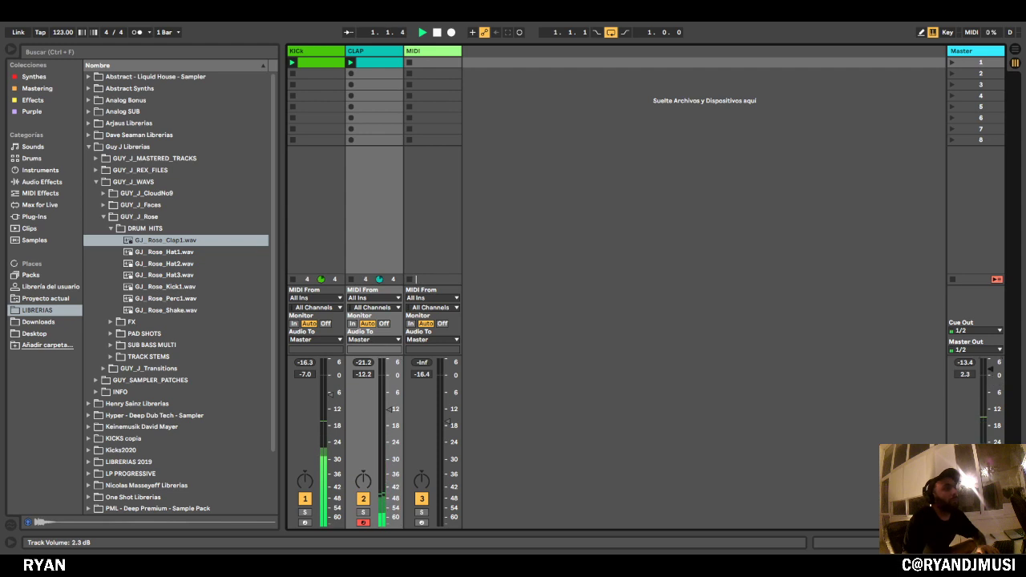
pyautogui.moveTo(389, 410); pyautogui.dragTo(389, 397)
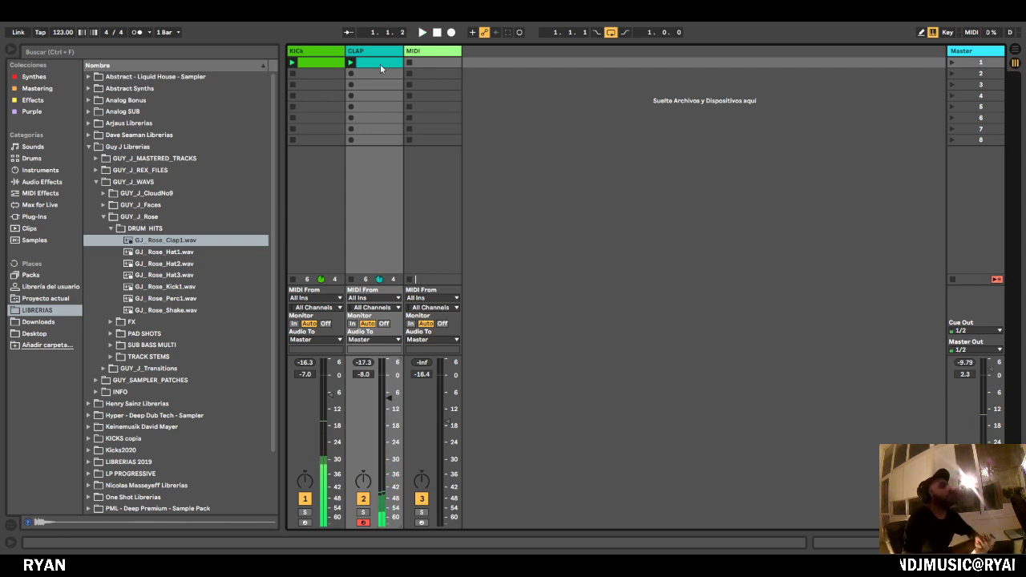
# Examine the velocities of the two notes in the CLAP clip during playback, and return to the full mixer view.
pyautogui.doubleClick(381, 64)
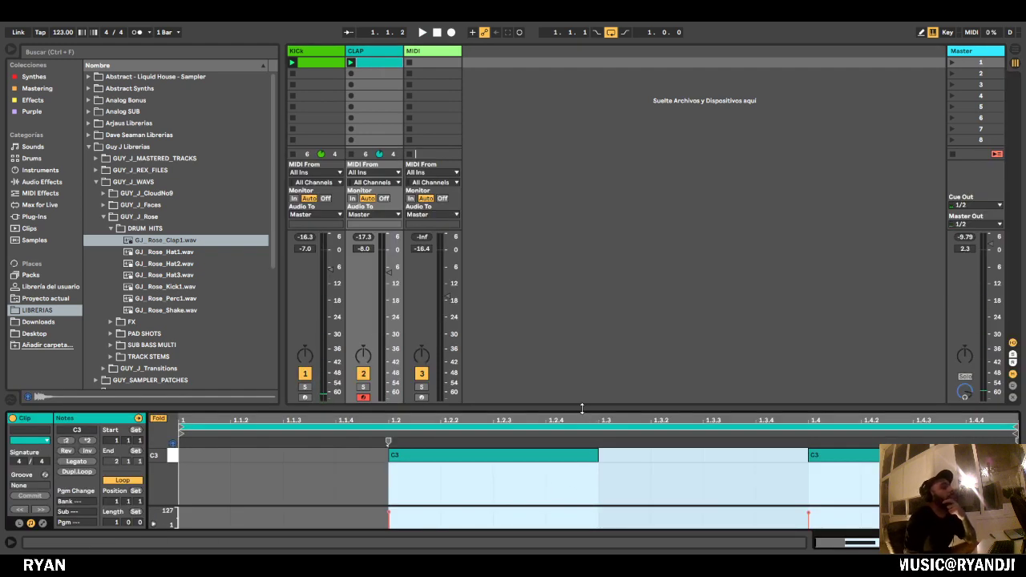
pyautogui.moveTo(582, 409); pyautogui.dragTo(592, 48)
pyautogui.click(639, 295)
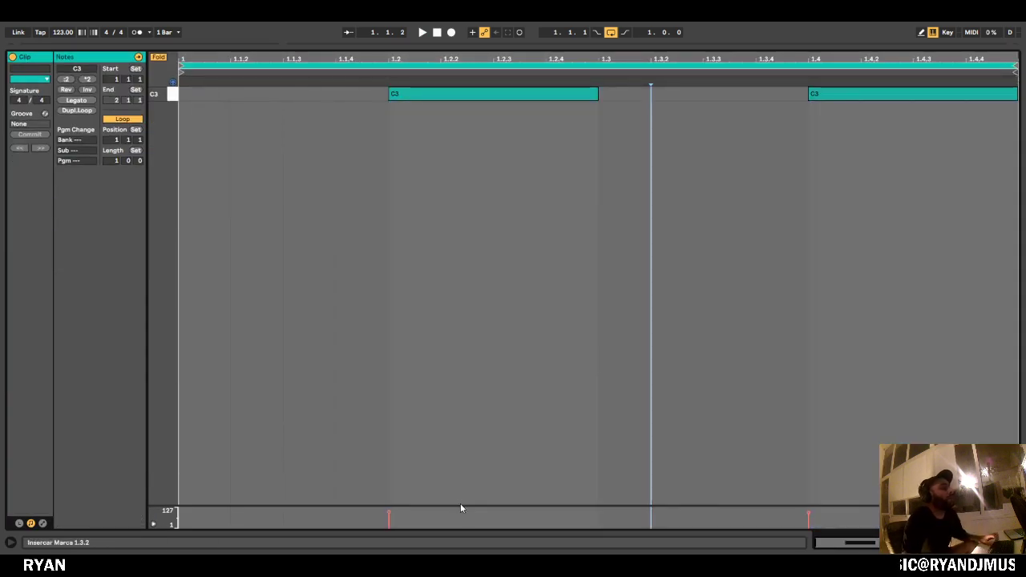
pyautogui.click(457, 495)
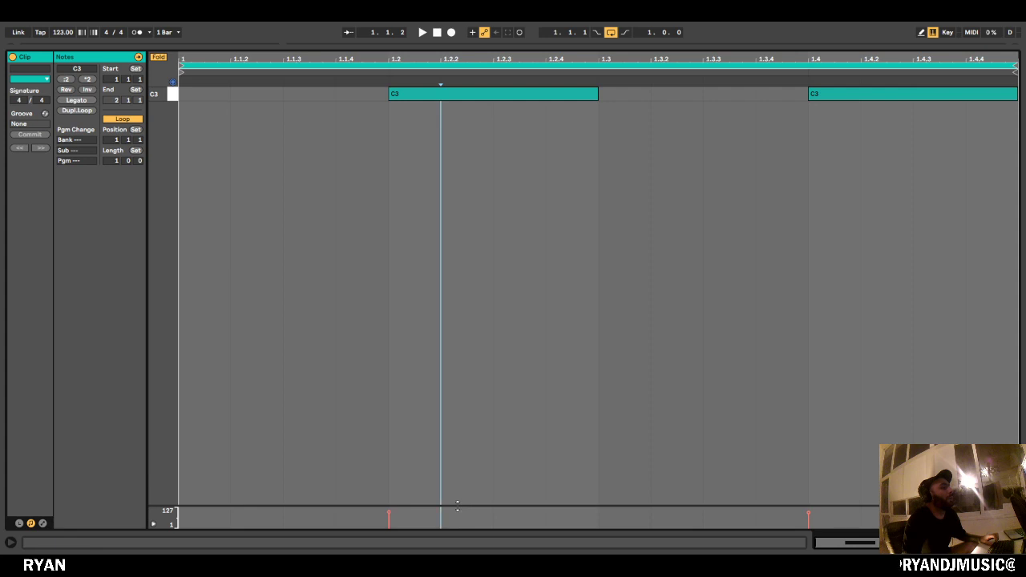
pyautogui.moveTo(457, 503); pyautogui.dragTo(468, 173)
pyautogui.moveTo(453, 284); pyautogui.dragTo(337, 413)
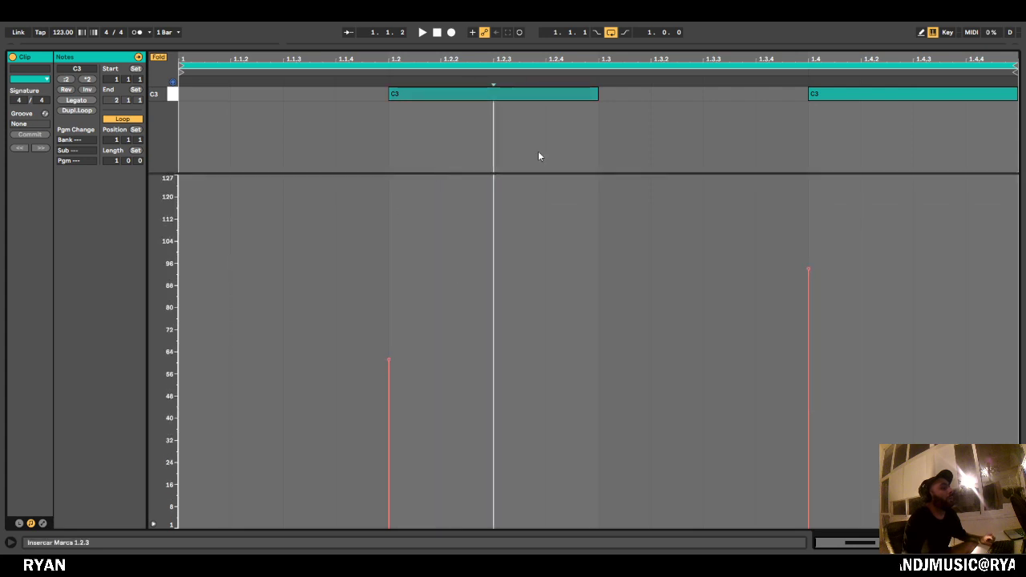
pyautogui.press('space')
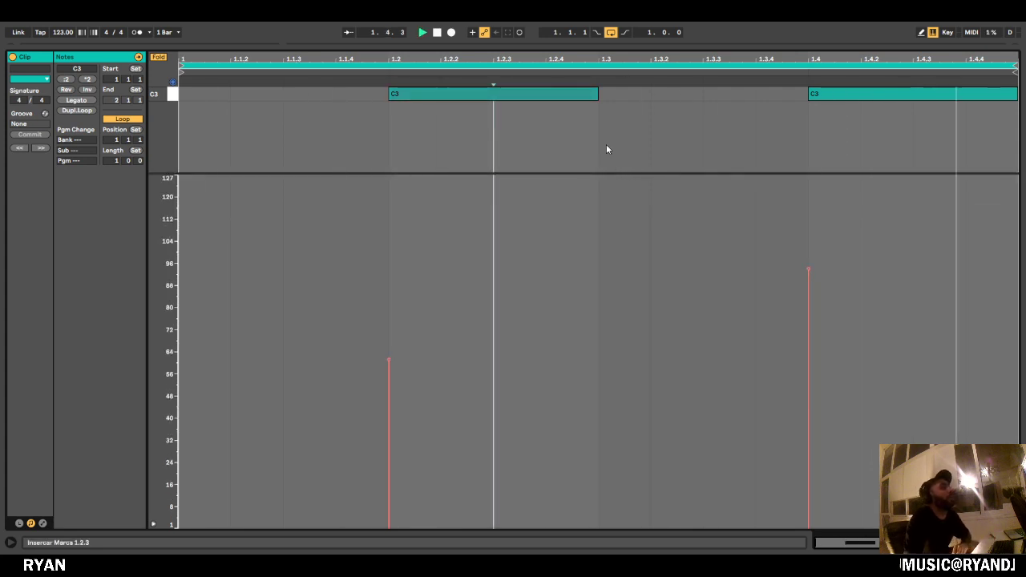
pyautogui.moveTo(584, 174); pyautogui.dragTo(584, 523)
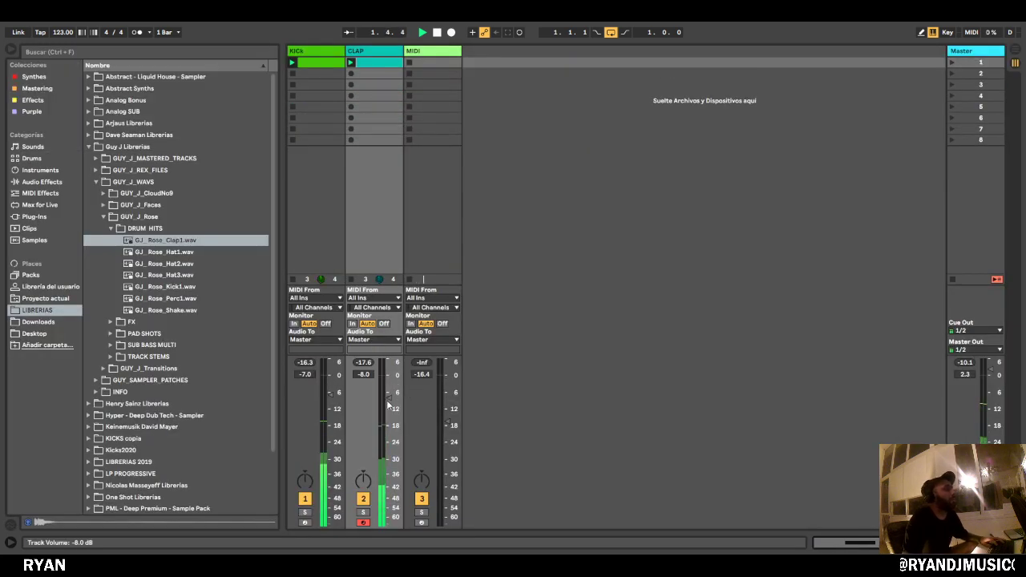
# Lower the CLAP track volume to -9.8 dB, stop playback and delete the unused MIDI track.
pyautogui.moveTo(388, 400); pyautogui.dragTo(388, 407)
pyautogui.press('space')
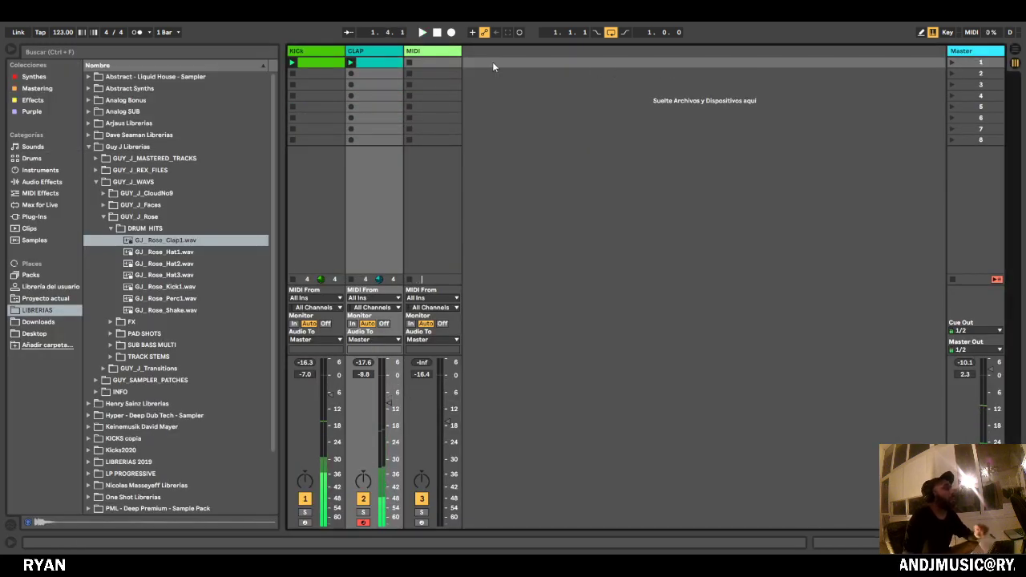
pyautogui.click(428, 52)
pyautogui.press('Delete')
pyautogui.click(377, 95)
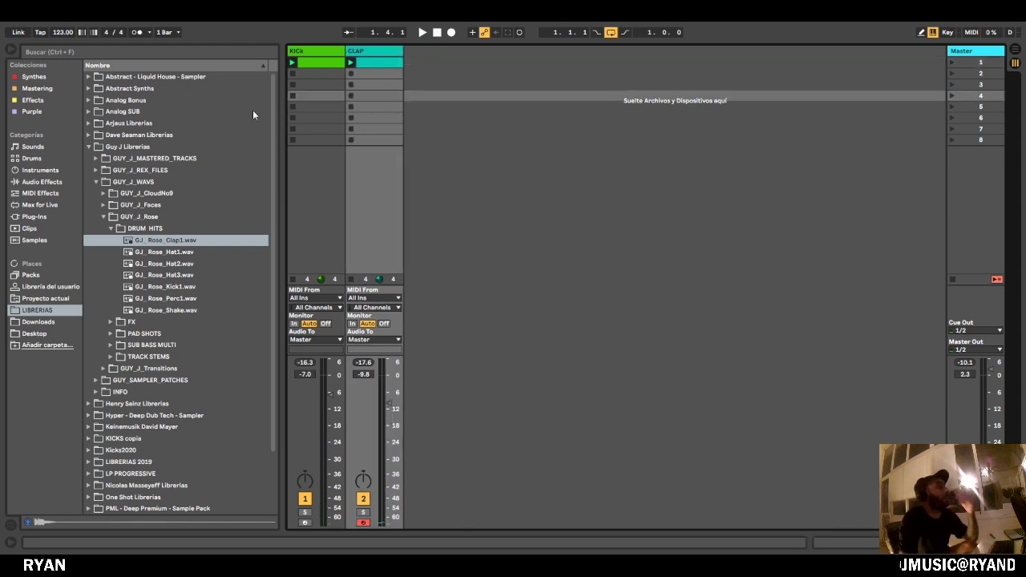
# Add an empty Drum Rack on a new track beside CLAP and rename the track HH.
pyautogui.click(39, 159)
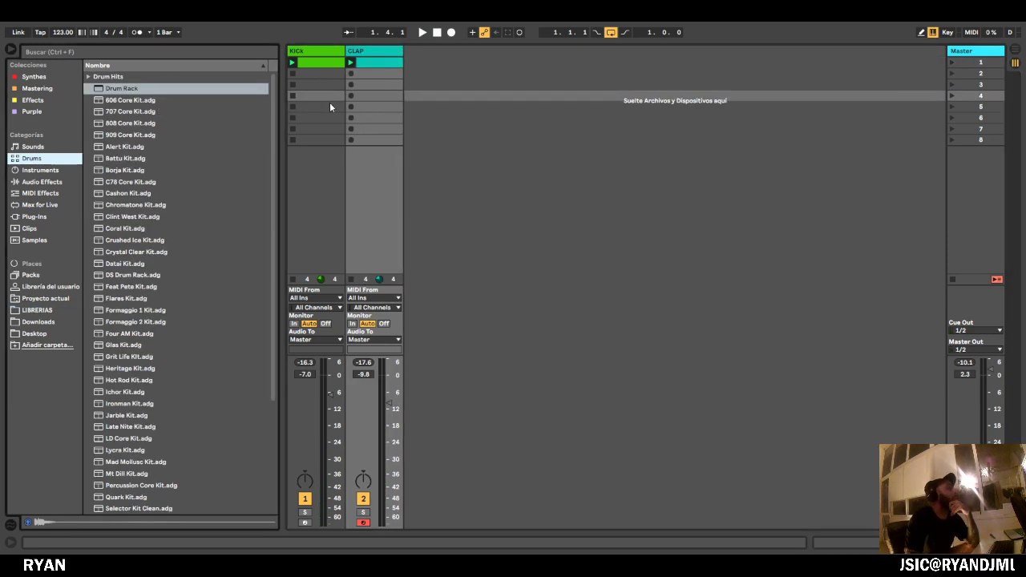
pyautogui.moveTo(113, 91); pyautogui.dragTo(470, 96)
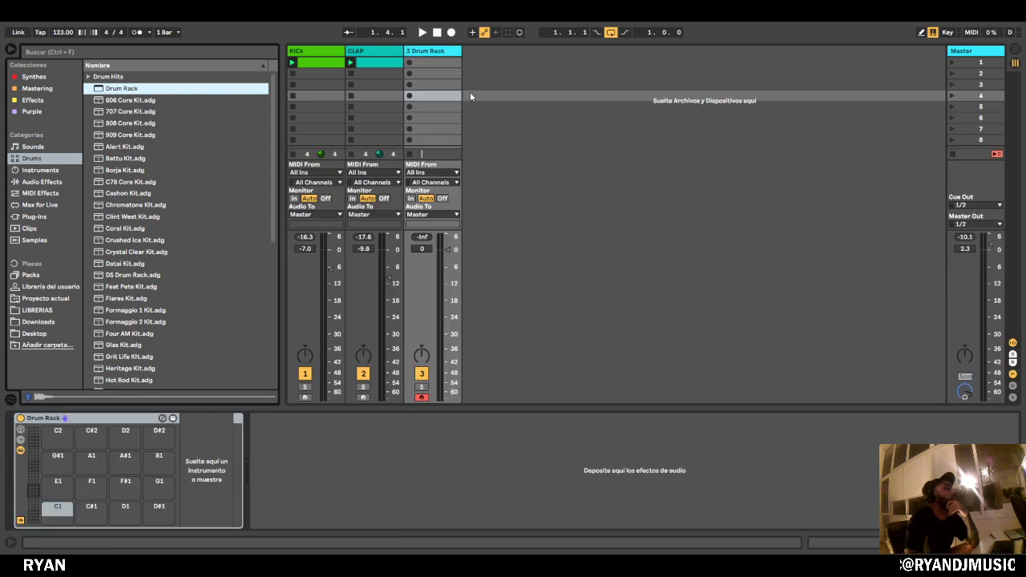
pyautogui.click(439, 52)
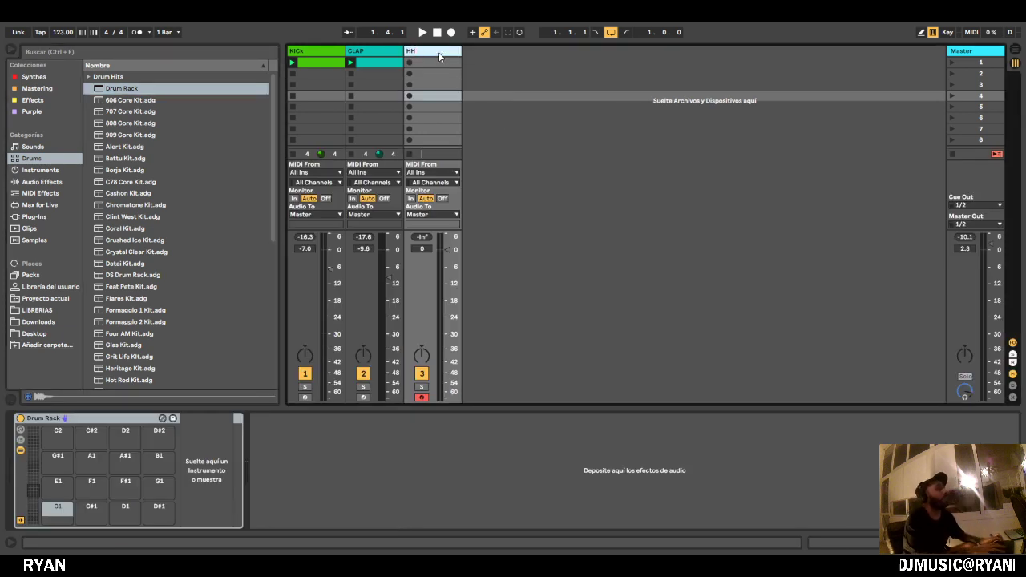
pyautogui.press('Return')
pyautogui.click(507, 186)
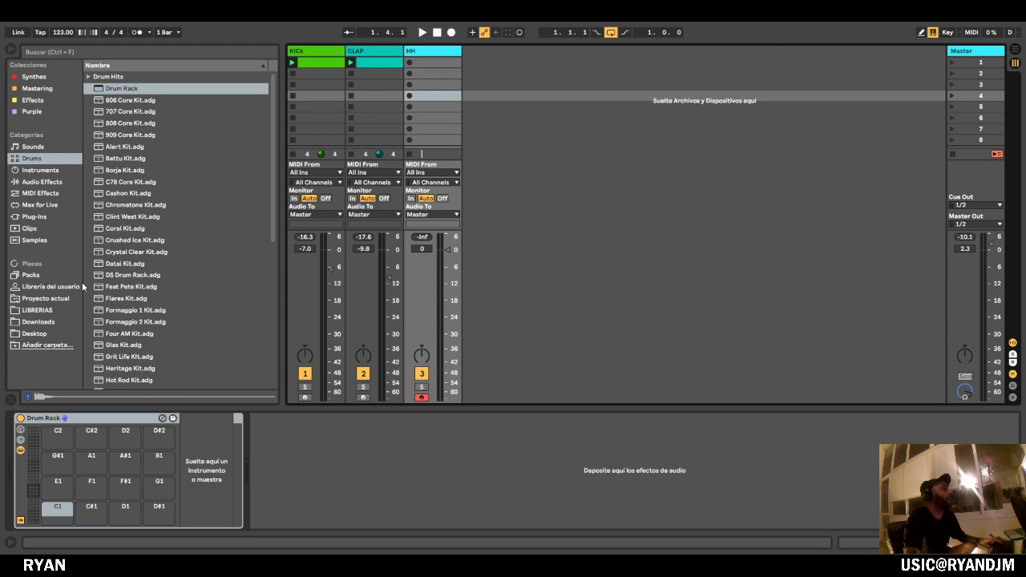
# Find the GUY_J_CloudNo9 drum hits in LIBRERIAS, and audition the Crash1 and Hat1 samples with the groove.
pyautogui.click(50, 323)
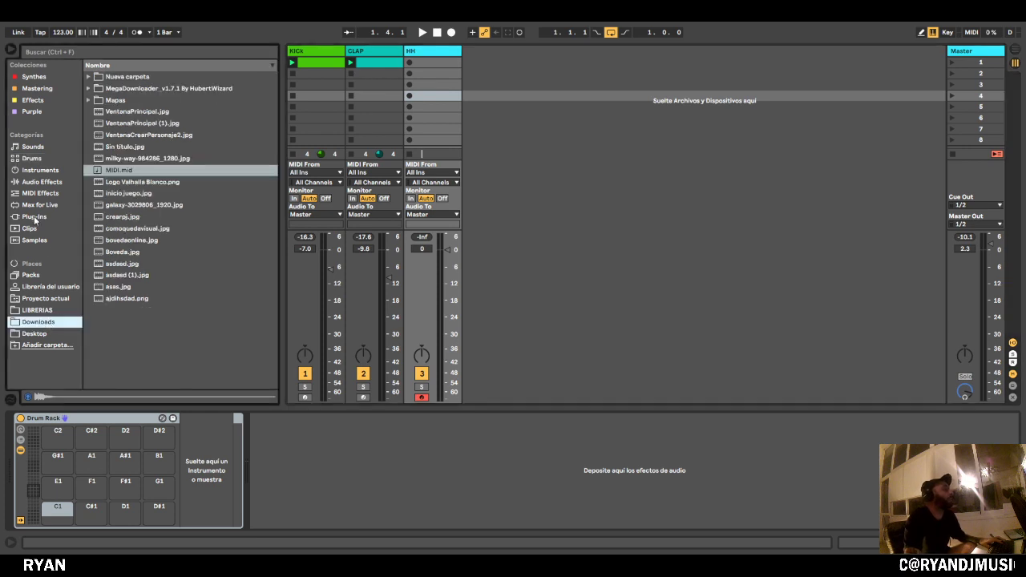
pyautogui.click(49, 312)
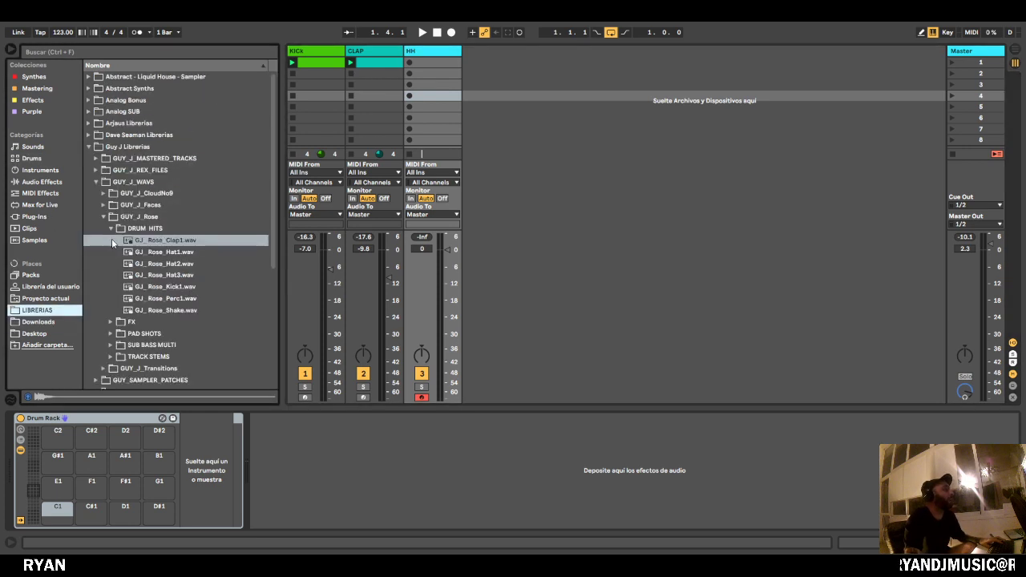
pyautogui.click(103, 194)
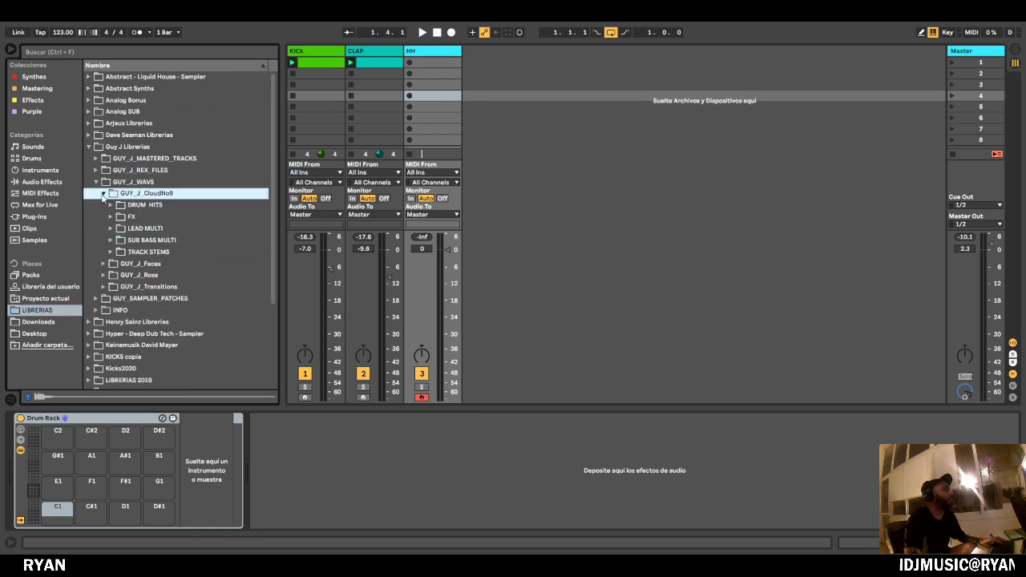
pyautogui.click(111, 206)
pyautogui.click(152, 218)
pyautogui.click(149, 230)
pyautogui.press('space')
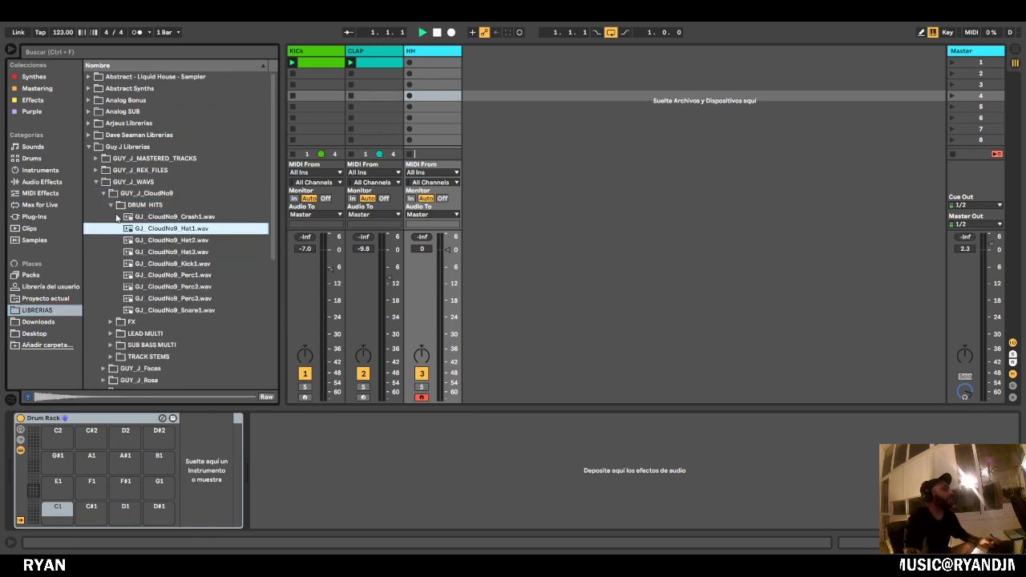
# Close the GUY_J_CloudNo9 folder and look through the GUY_J_REX_FILES folder for samples.
pyautogui.click(112, 207)
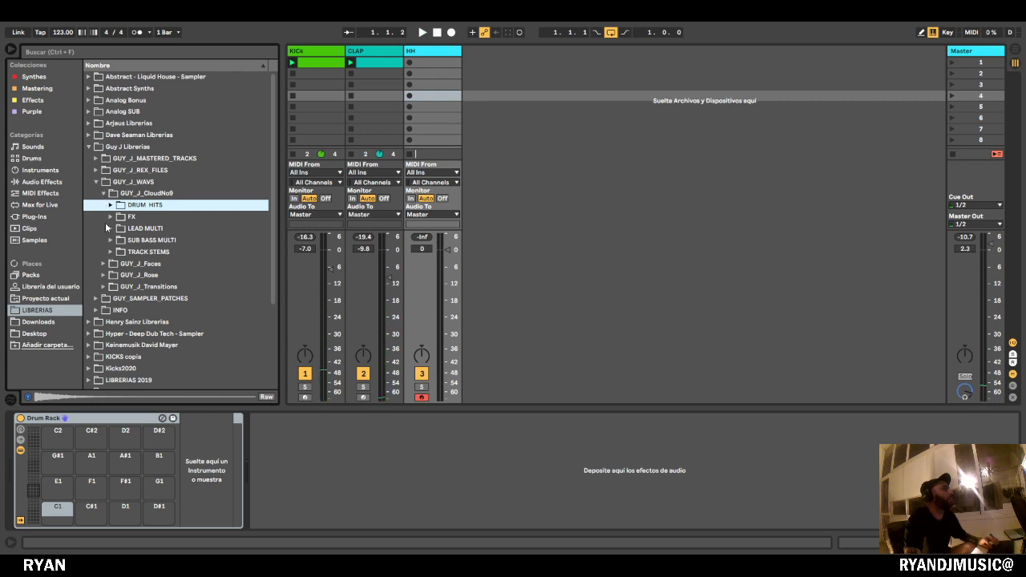
pyautogui.click(103, 193)
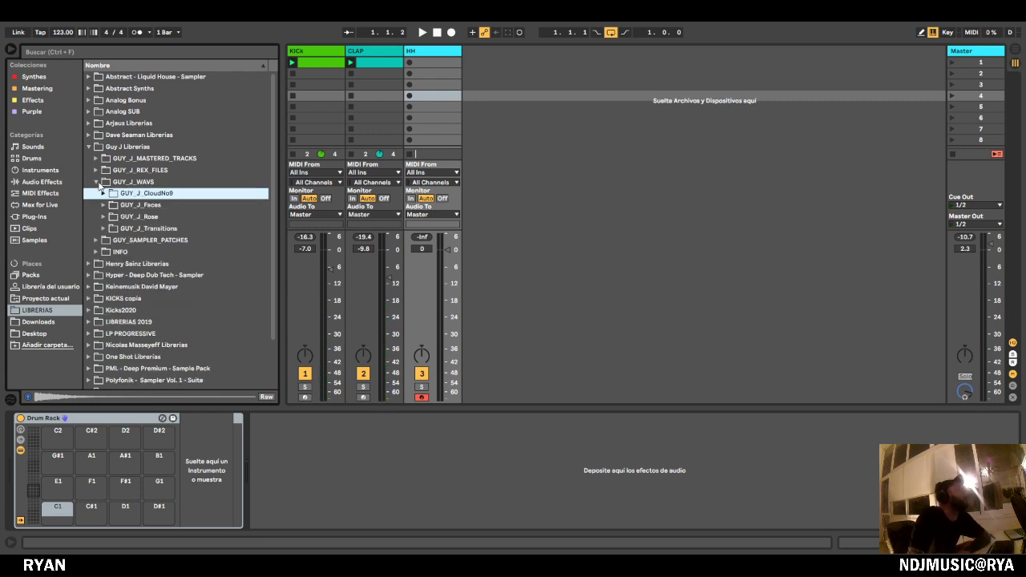
pyautogui.click(95, 182)
pyautogui.click(95, 170)
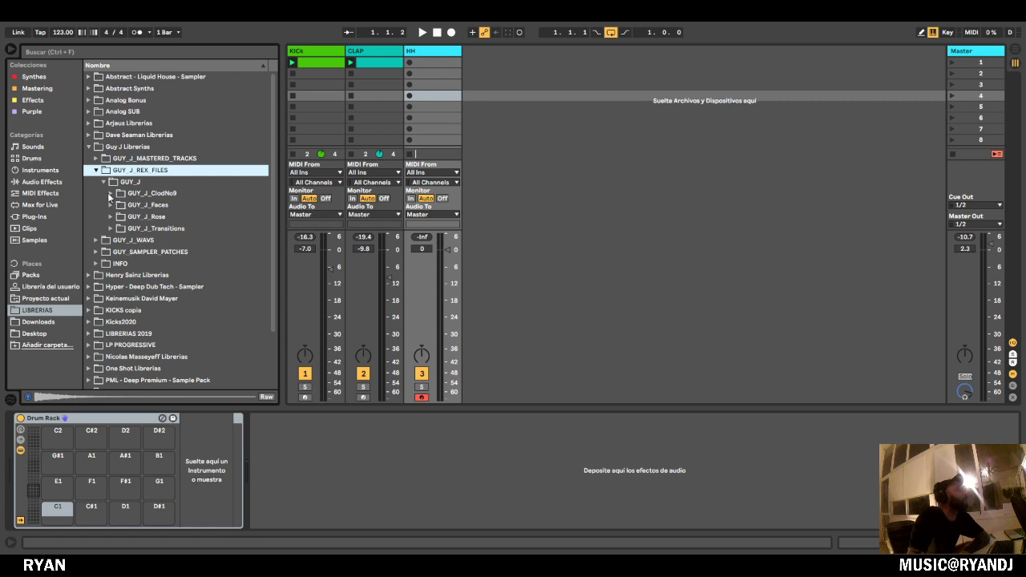
pyautogui.click(110, 194)
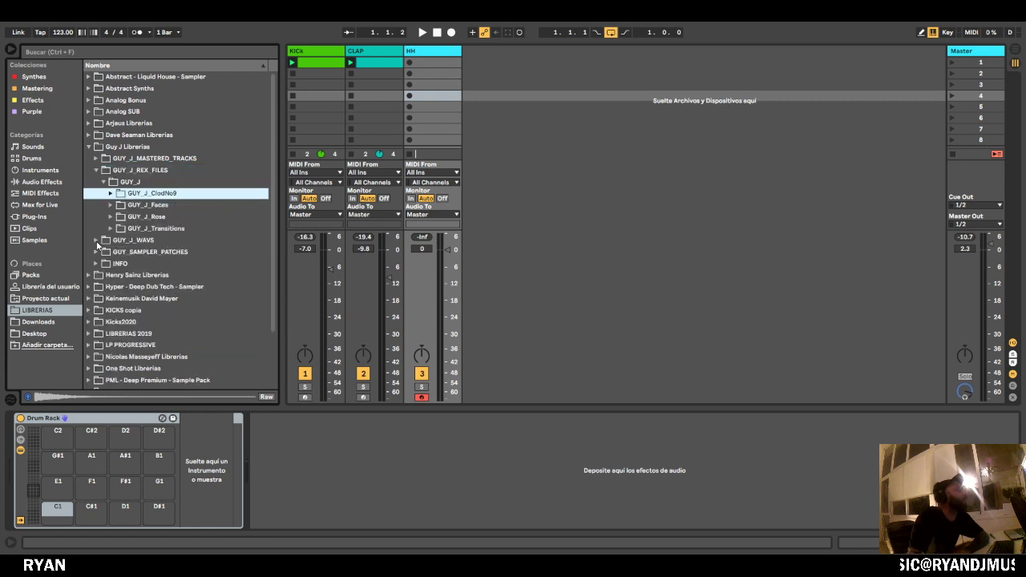
# Reopen the DRUM HITS folder of GUY_J_CloudNo9 under GUY_J_WAVS and audition its Hat1, Hat2 and Hat3 samples.
pyautogui.click(97, 242)
pyautogui.press('Down')
pyautogui.press('Right')
pyautogui.press('Down')
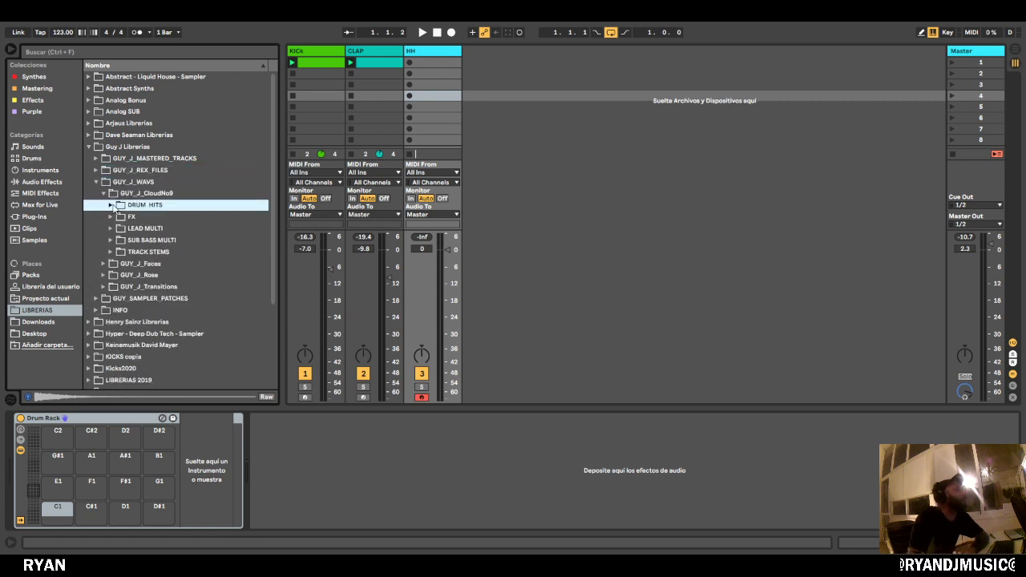
pyautogui.press('Right')
pyautogui.press('Down')
pyautogui.click(181, 241)
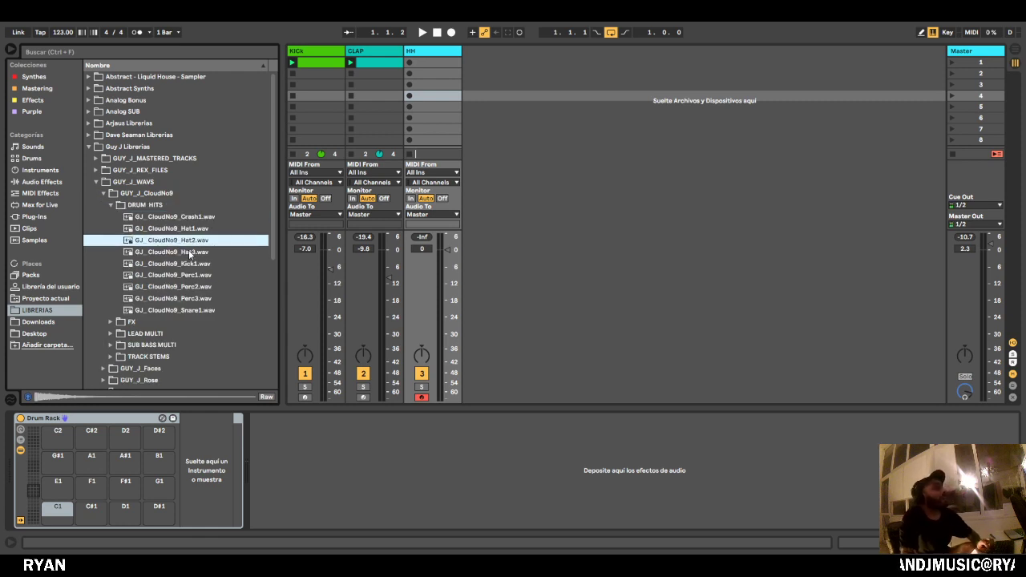
pyautogui.click(191, 254)
pyautogui.click(199, 241)
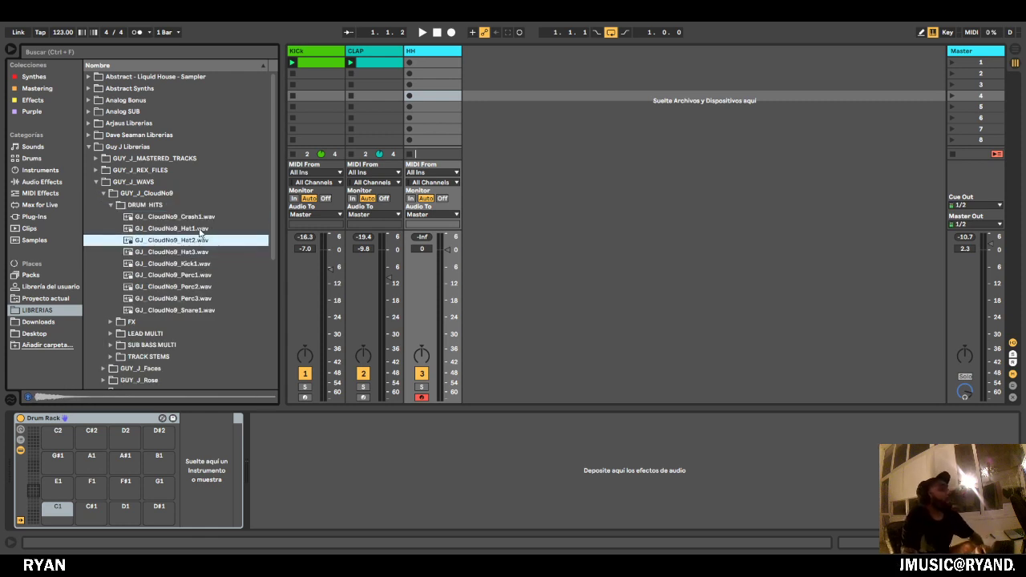
pyautogui.click(194, 230)
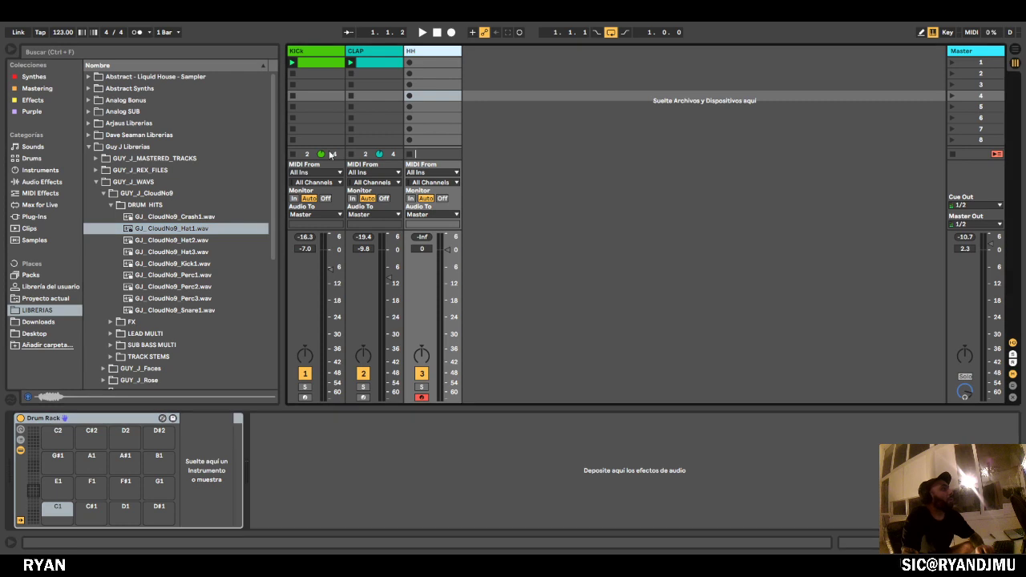
# Load GJ_CloudNo9_Hat1, Hat2 and Hat3 onto the HH Drum Rack pads C1, C#1 and D1, adjusting the cue volume.
pyautogui.moveTo(186, 229); pyautogui.dragTo(62, 510)
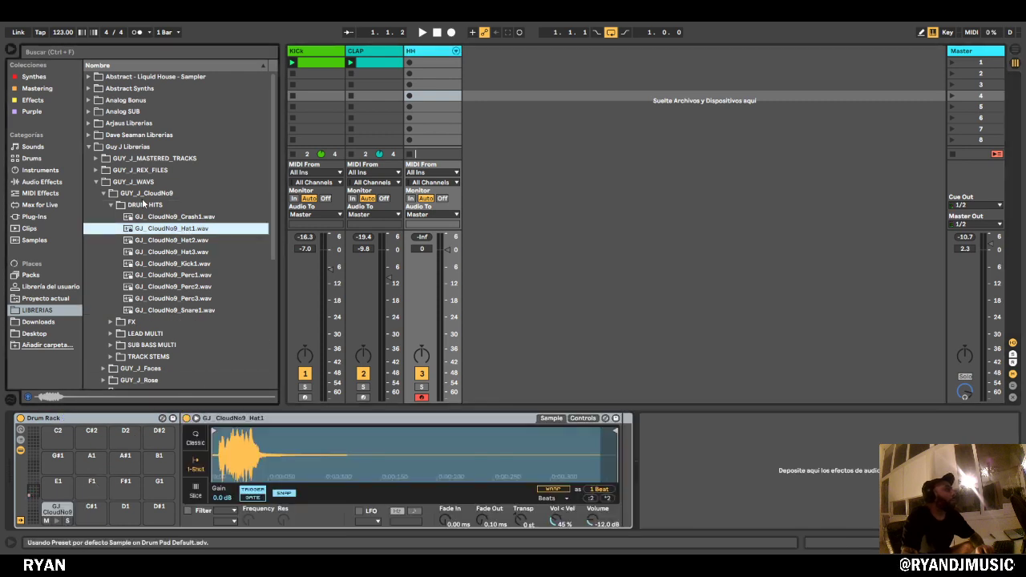
pyautogui.moveTo(171, 240); pyautogui.dragTo(91, 509)
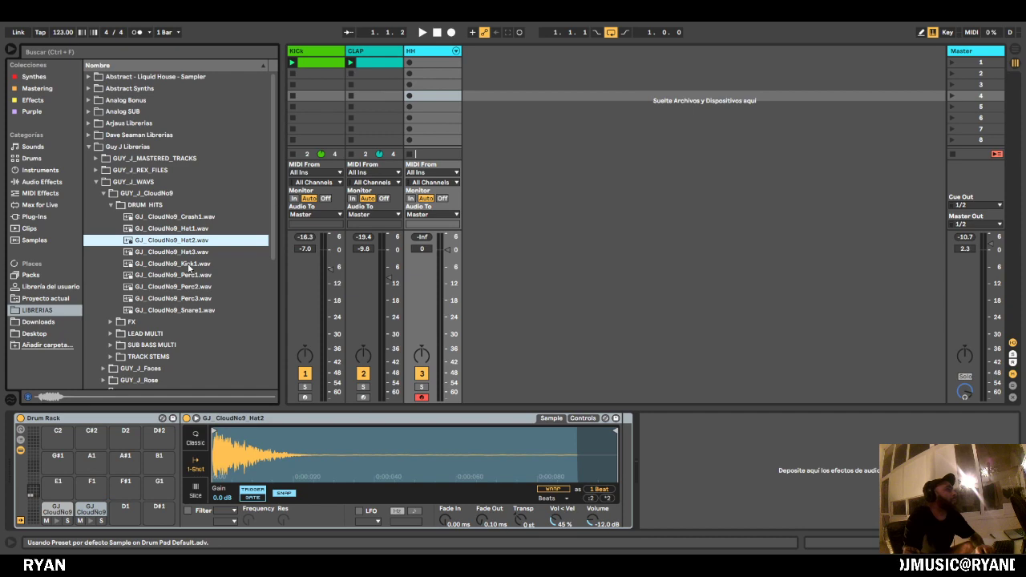
pyautogui.click(965, 391)
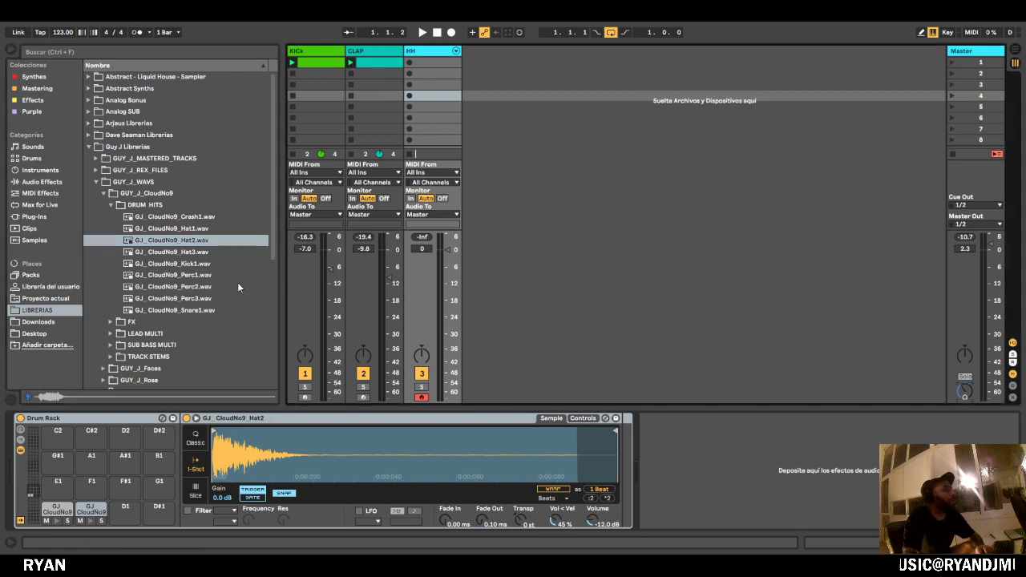
pyautogui.click(201, 256)
pyautogui.moveTo(190, 255); pyautogui.dragTo(125, 511)
# Audition the Perc1, Hat2 and Hat1 samples, and raise the CLAP track volume to -7.6 dB during playback.
pyautogui.click(193, 277)
pyautogui.click(185, 244)
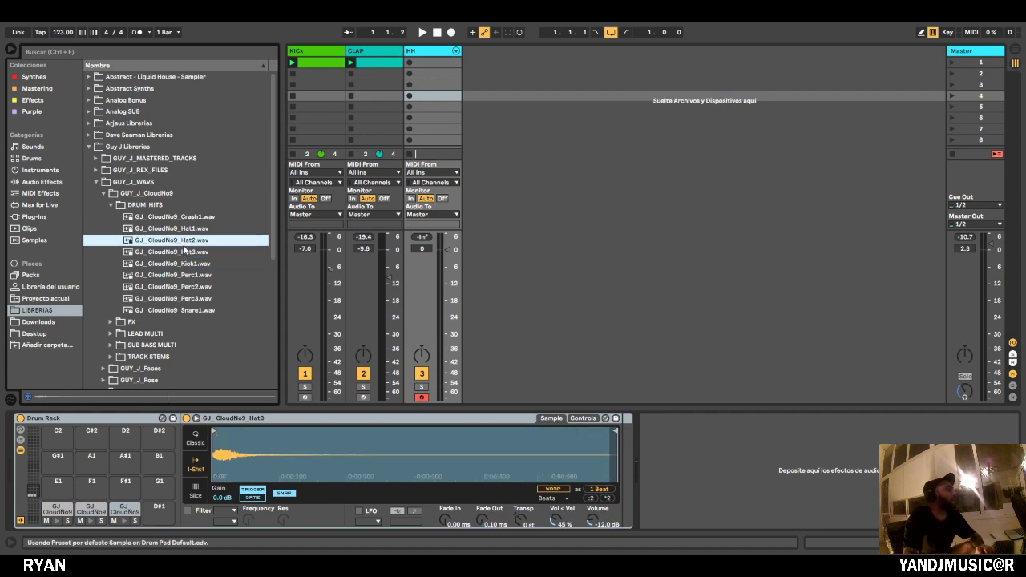
pyautogui.click(192, 231)
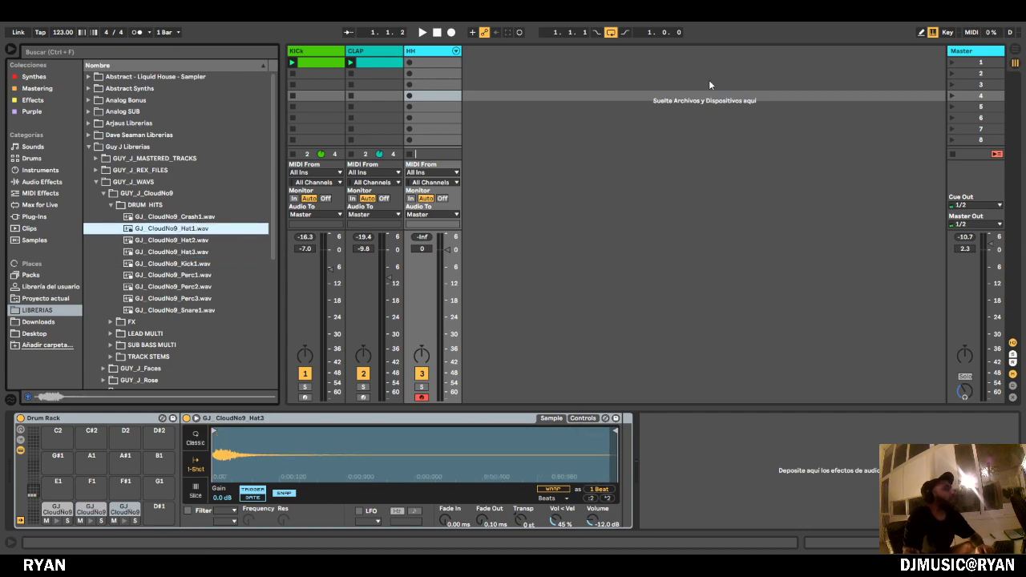
pyautogui.press('space')
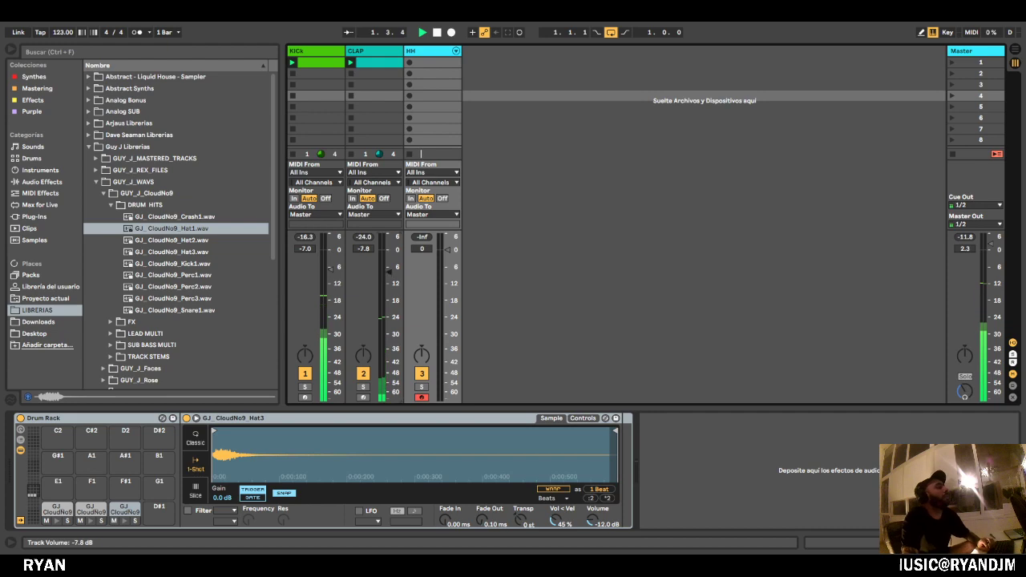
pyautogui.press('space')
# Create an empty MIDI clip in the HH track's first slot and enlarge its note editor.
pyautogui.doubleClick(439, 63)
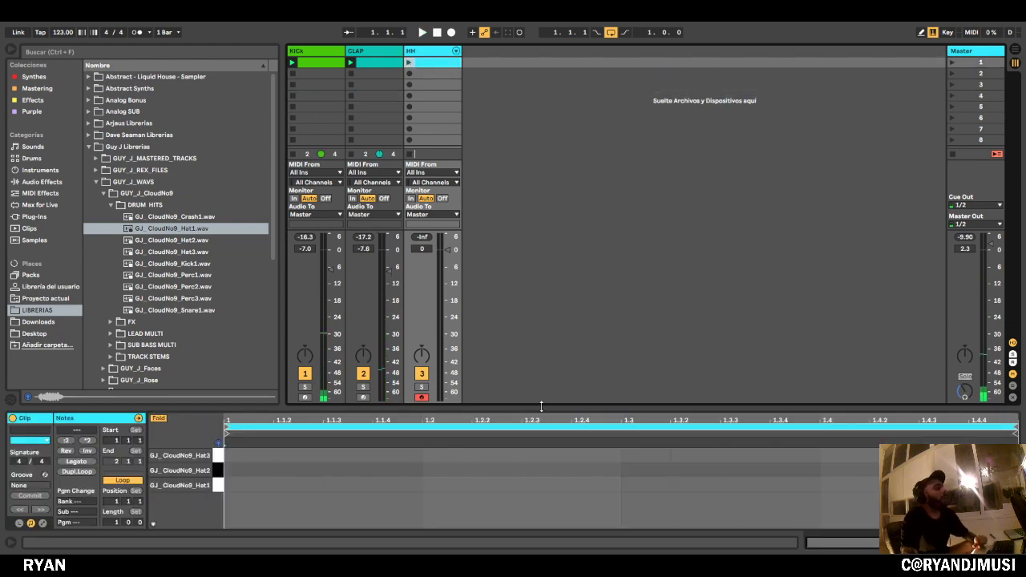
pyautogui.moveTo(540, 405); pyautogui.dragTo(510, 197)
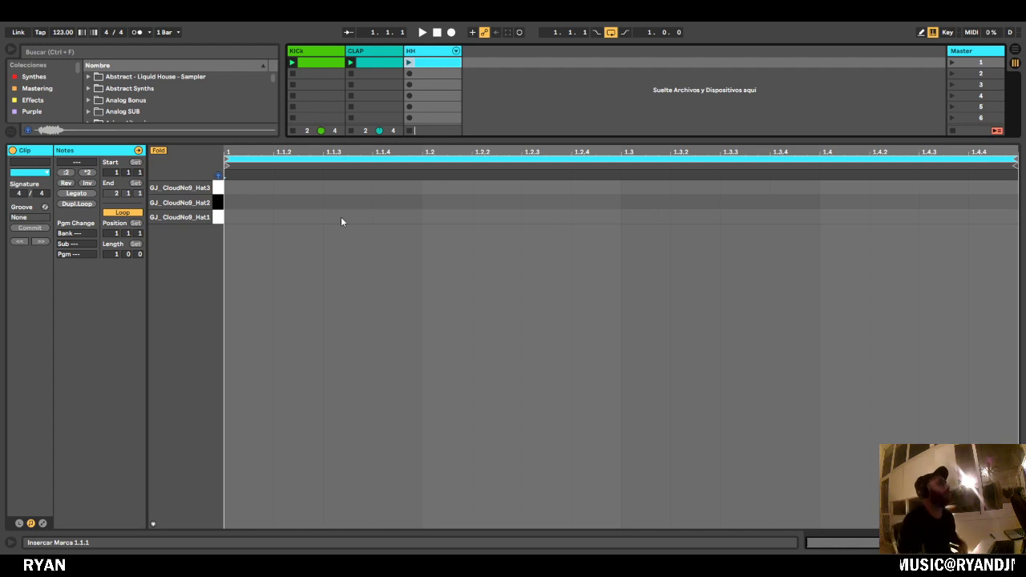
# Add a Hat1 note at 1.1.2 in the HH clip and play it, checking the track levels in the mixer.
pyautogui.doubleClick(295, 217)
pyautogui.press('space')
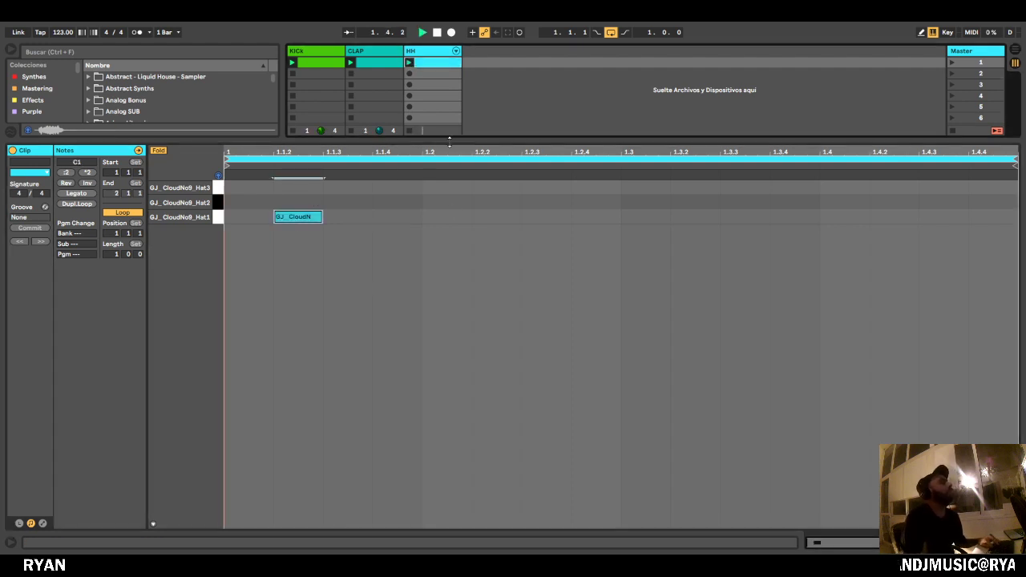
pyautogui.moveTo(449, 141); pyautogui.dragTo(448, 332)
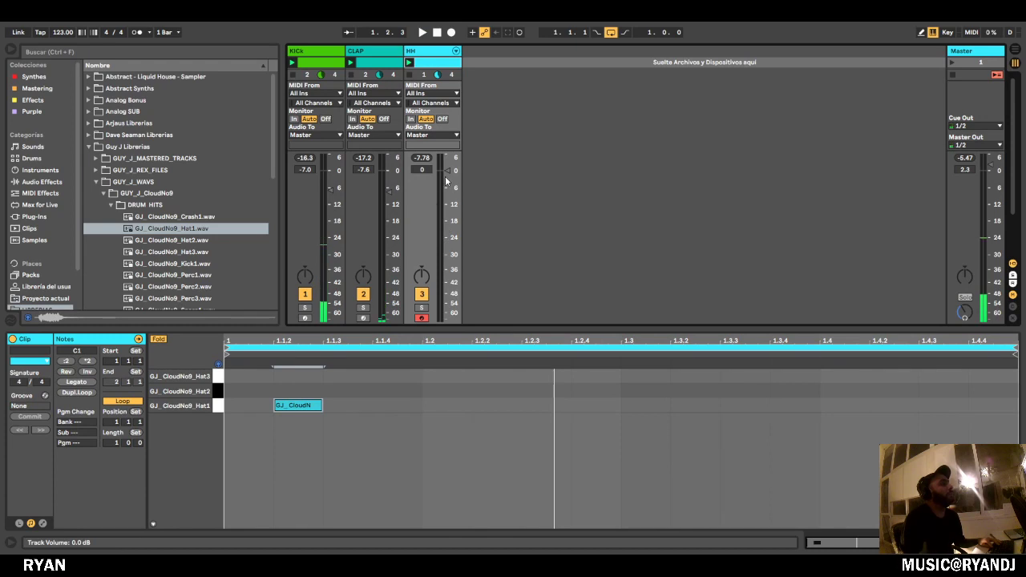
pyautogui.moveTo(480, 328); pyautogui.dragTo(481, 80)
pyautogui.click(526, 253)
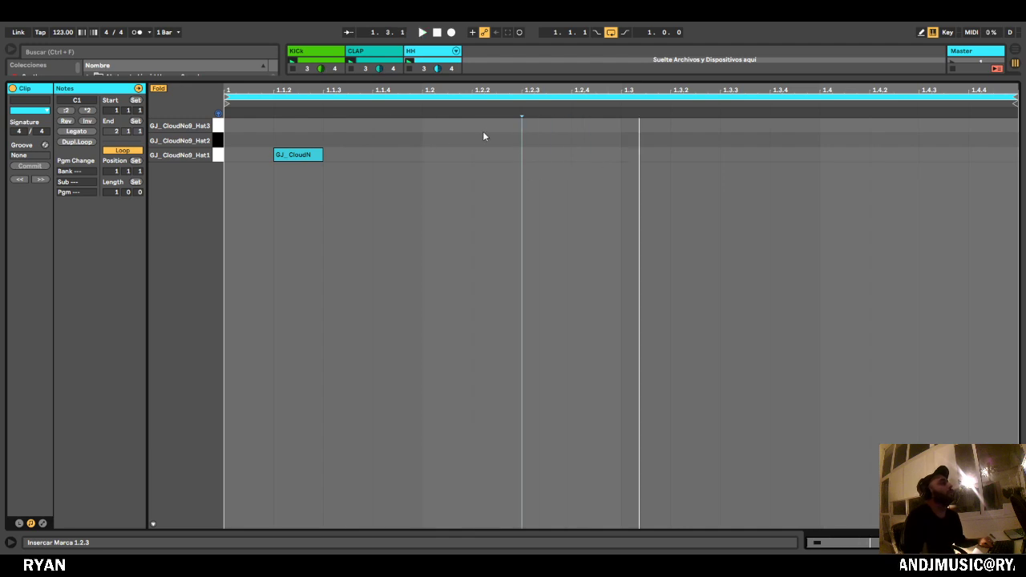
# Try a hat note at 1.2.2 on the Hat3, Hat1 and Hat2 rows, and delete it.
pyautogui.doubleClick(451, 126)
pyautogui.moveTo(477, 128); pyautogui.dragTo(487, 133)
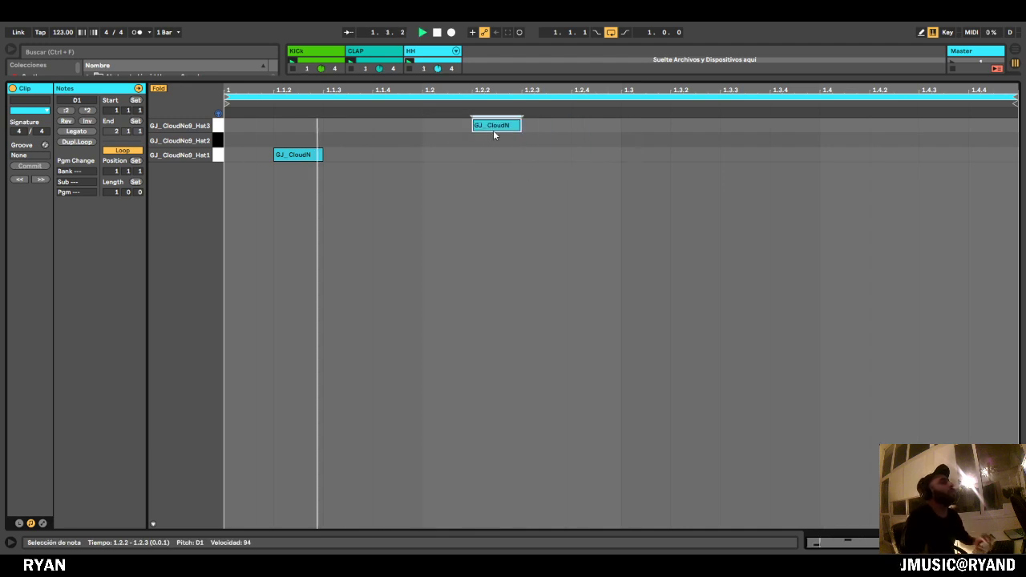
pyautogui.press('Down')
pyautogui.press('Left')
pyautogui.press('Down')
pyautogui.press('Right')
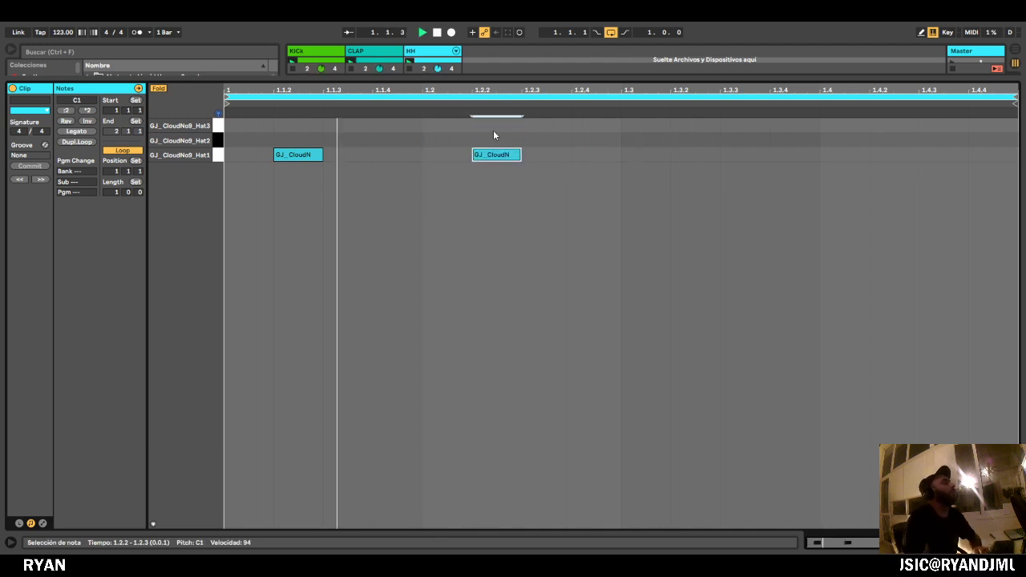
pyautogui.press('Up')
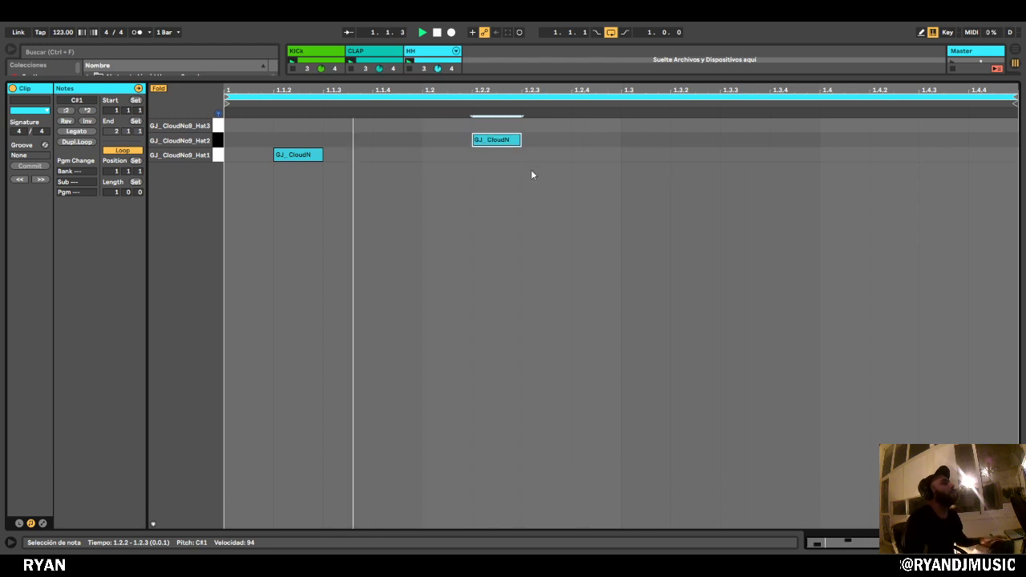
pyautogui.press('Delete')
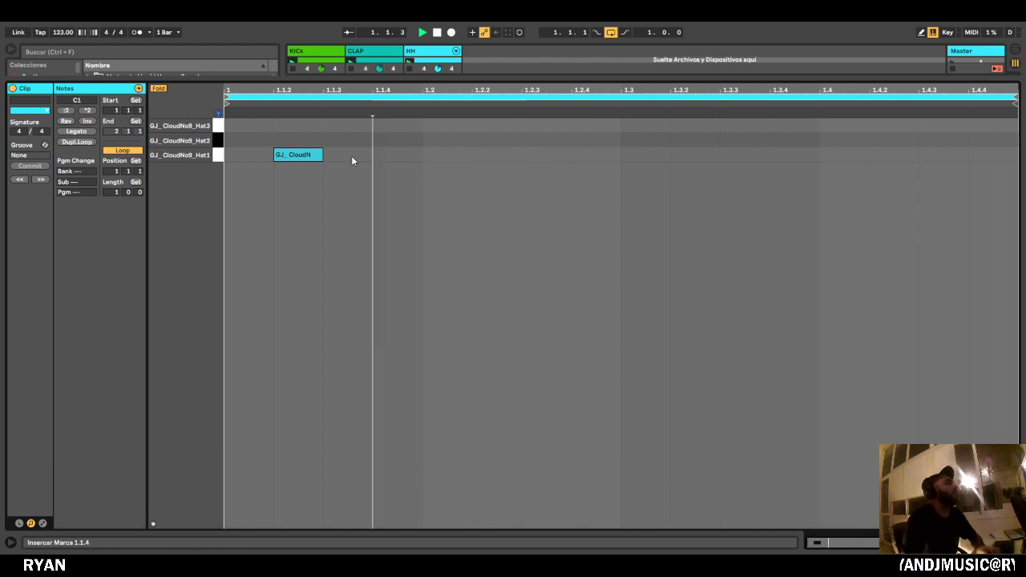
# Place a Hat2 note at 1.2.3 and duplicate it to 1.2.4, moving the copy up to the Hat3 row.
pyautogui.click(315, 155)
pyautogui.doubleClick(504, 138)
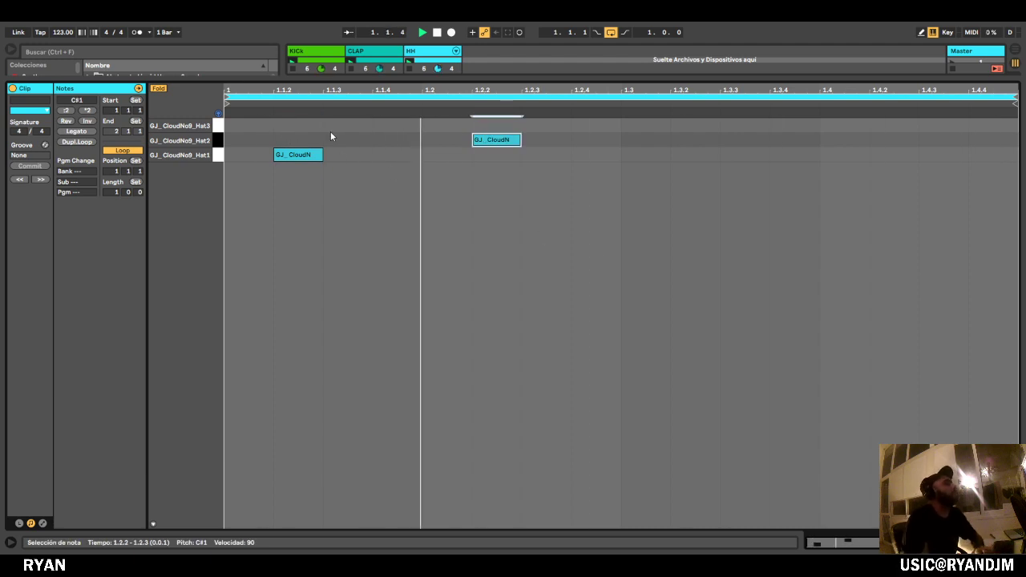
pyautogui.moveTo(510, 138); pyautogui.dragTo(560, 139)
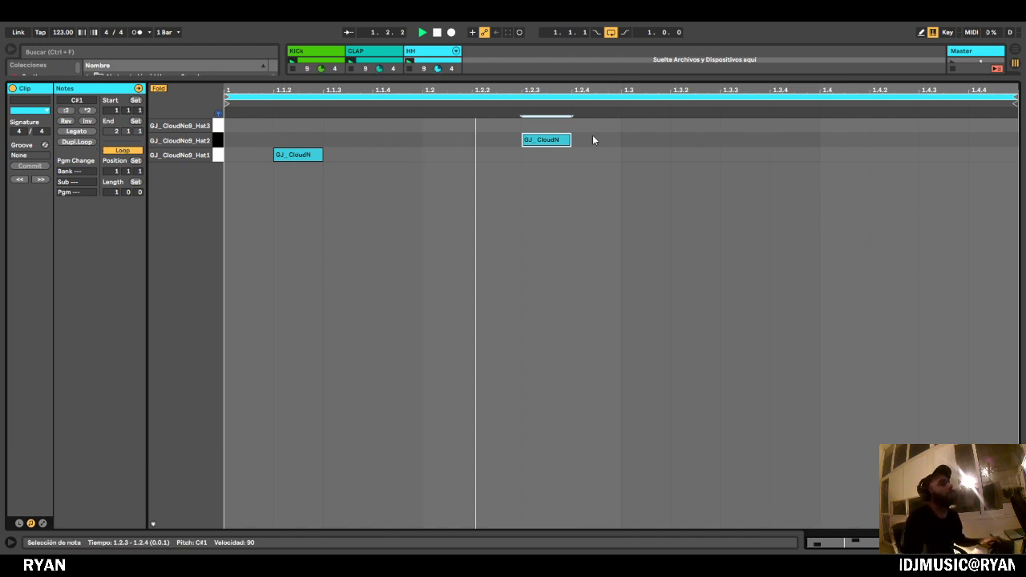
pyautogui.hotkey('ctrl', 'd')
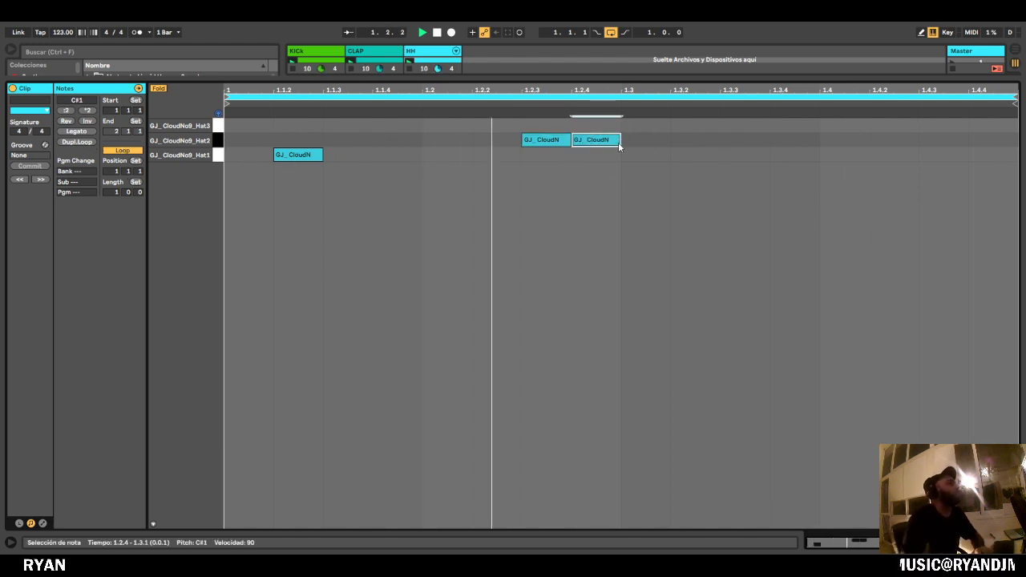
pyautogui.press('Up')
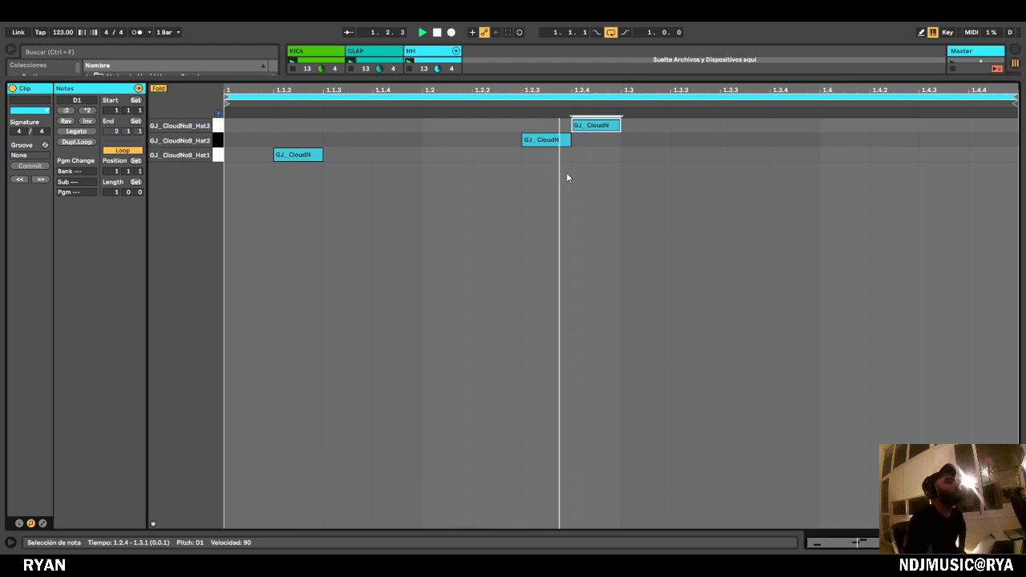
# Duplicate the HH clip's loop so the hat pattern spans two bars.
pyautogui.click(79, 142)
pyautogui.click(613, 251)
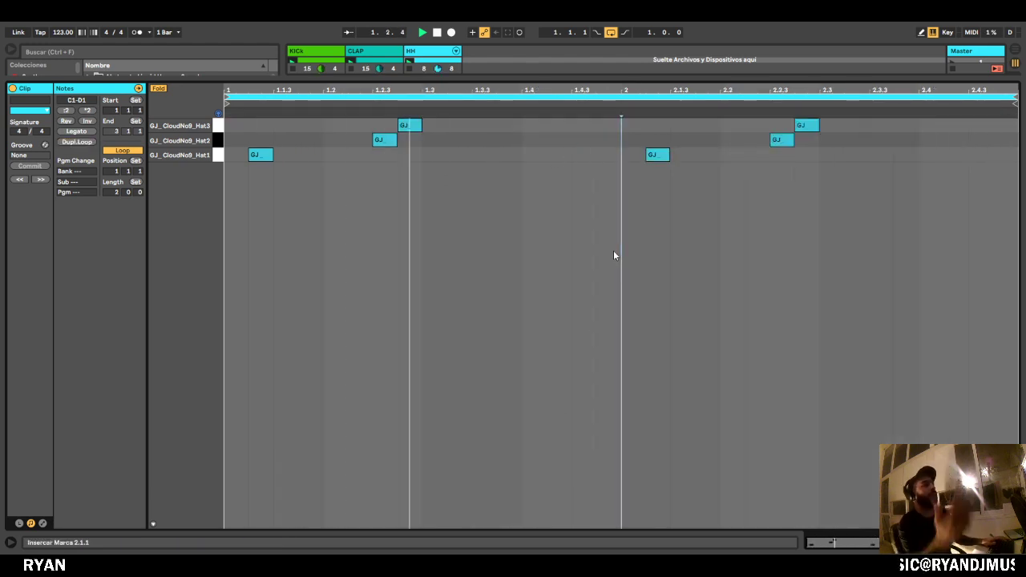
pyautogui.click(661, 267)
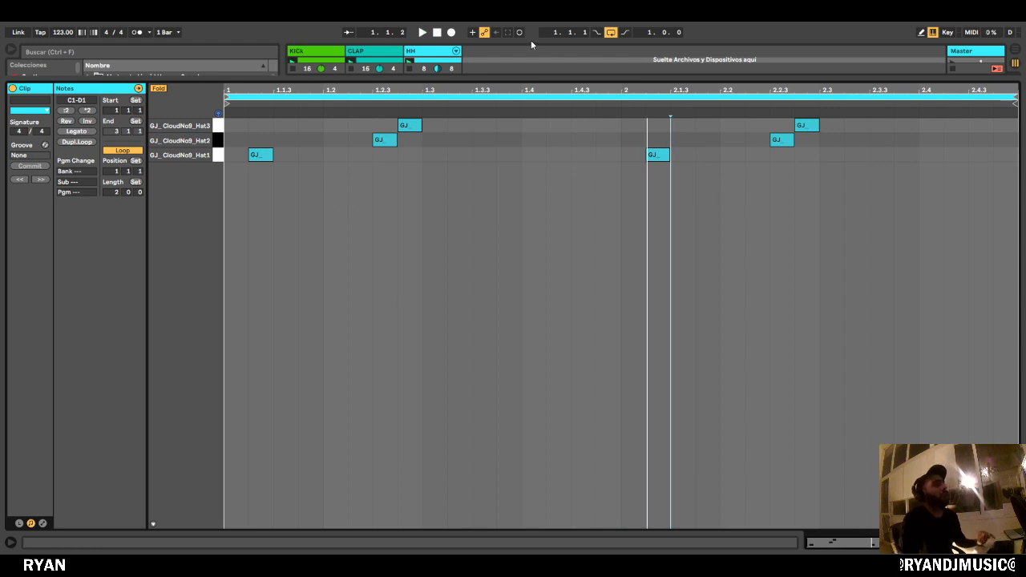
# Delete the first bar's Hat3 note at 1.2.4 and add a Hat1 note at 2.3.2.
pyautogui.click(766, 170)
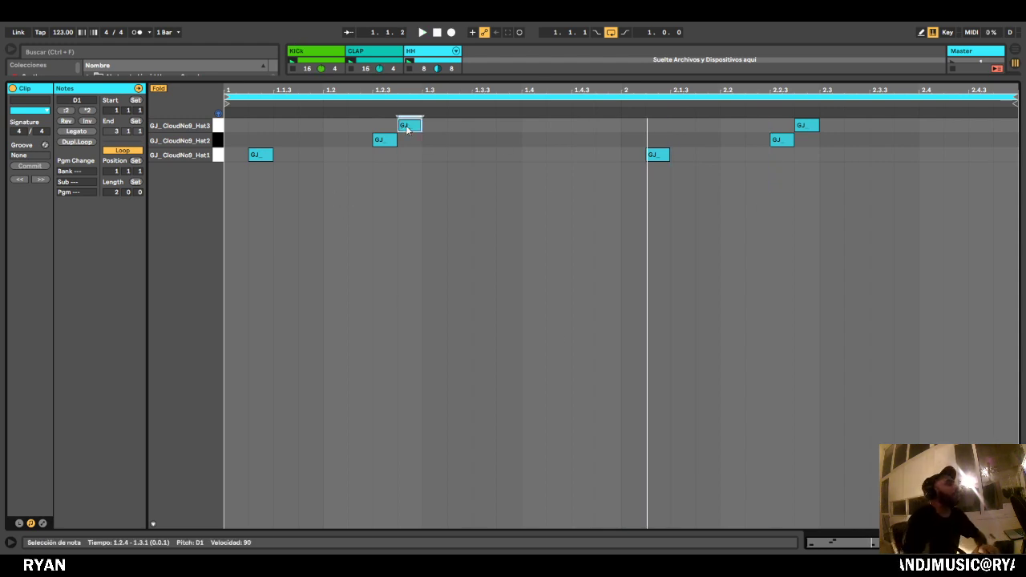
pyautogui.doubleClick(408, 126)
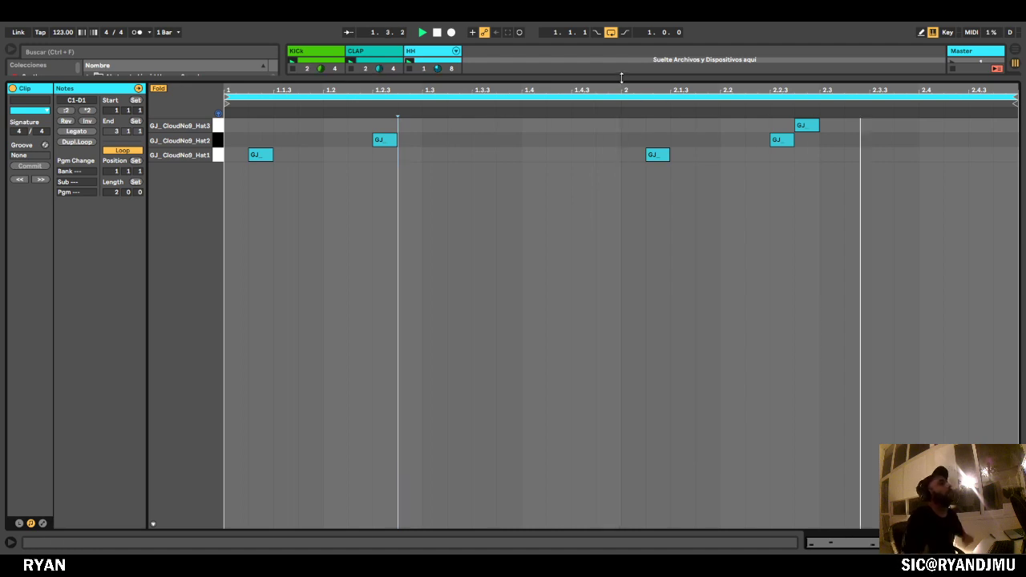
pyautogui.doubleClick(849, 156)
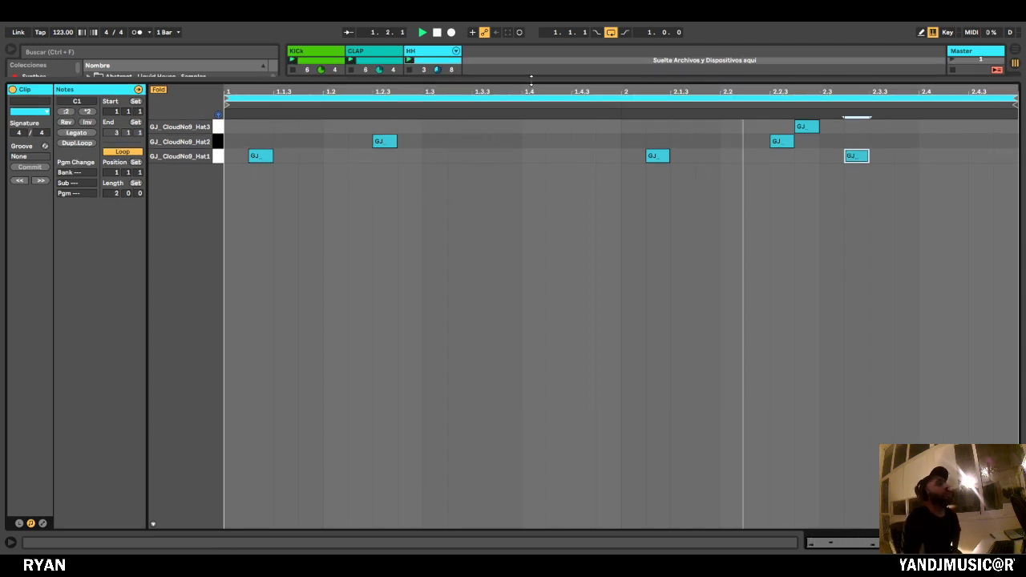
# Lower the HH track volume to -9.6 dB during playback and reselect its clip in the first slot.
pyautogui.moveTo(531, 81); pyautogui.dragTo(585, 473)
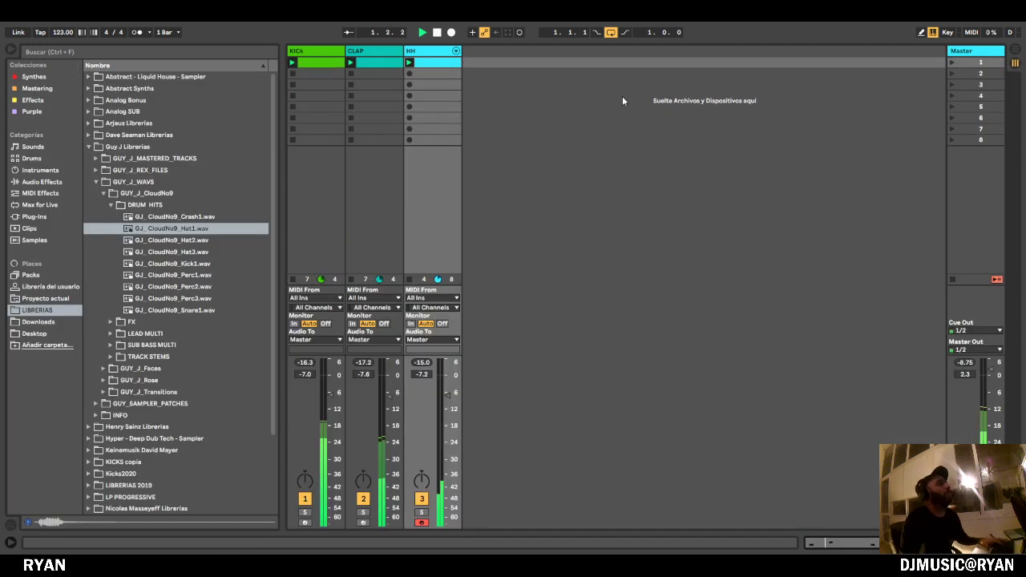
pyautogui.click(623, 87)
pyautogui.moveTo(447, 396); pyautogui.dragTo(448, 403)
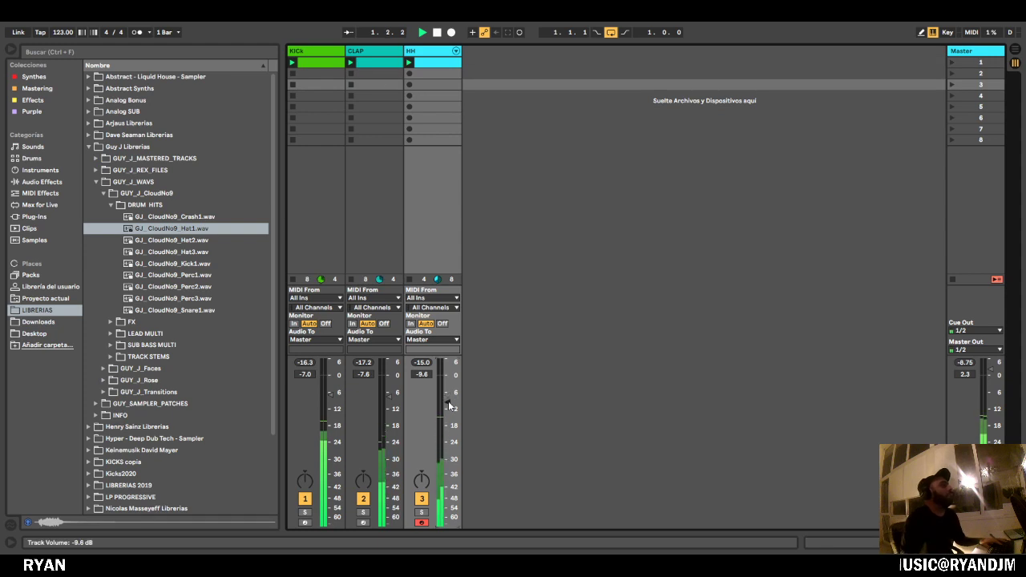
pyautogui.click(437, 106)
pyautogui.click(435, 63)
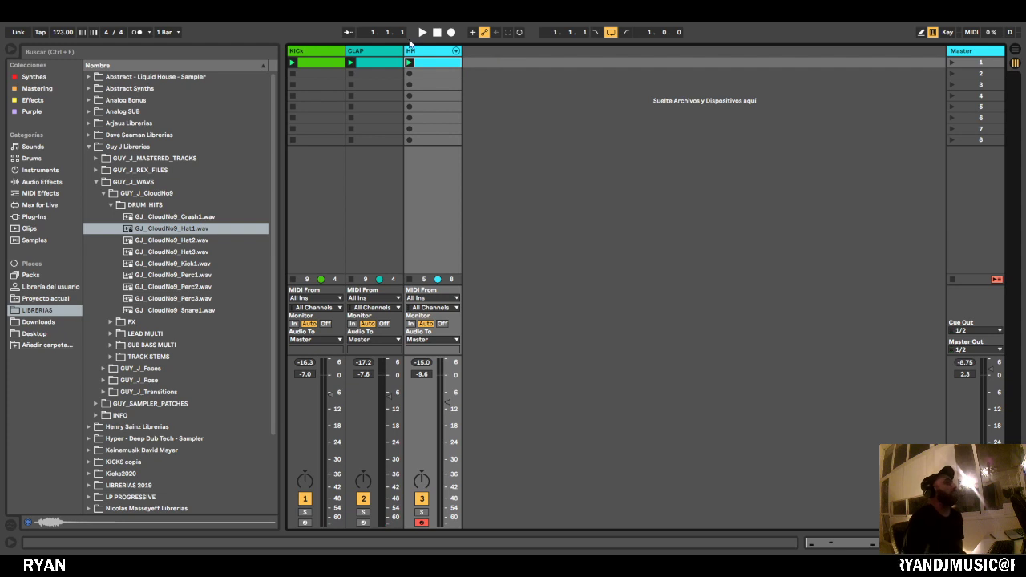
# Audition the GJ_CloudNo9_Hat2 sample and reselect the HH clip.
pyautogui.click(374, 50)
pyautogui.click(430, 53)
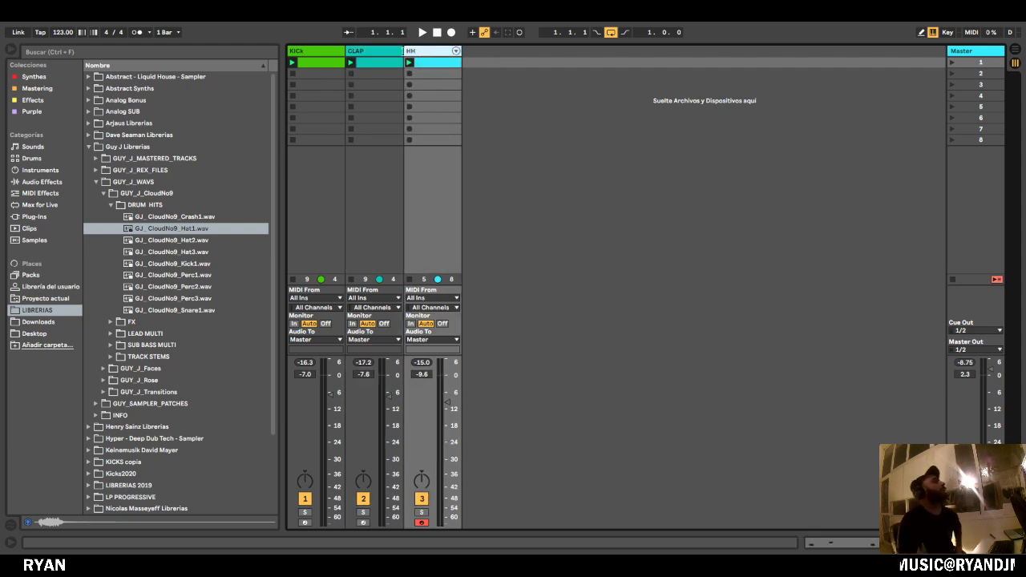
pyautogui.click(178, 240)
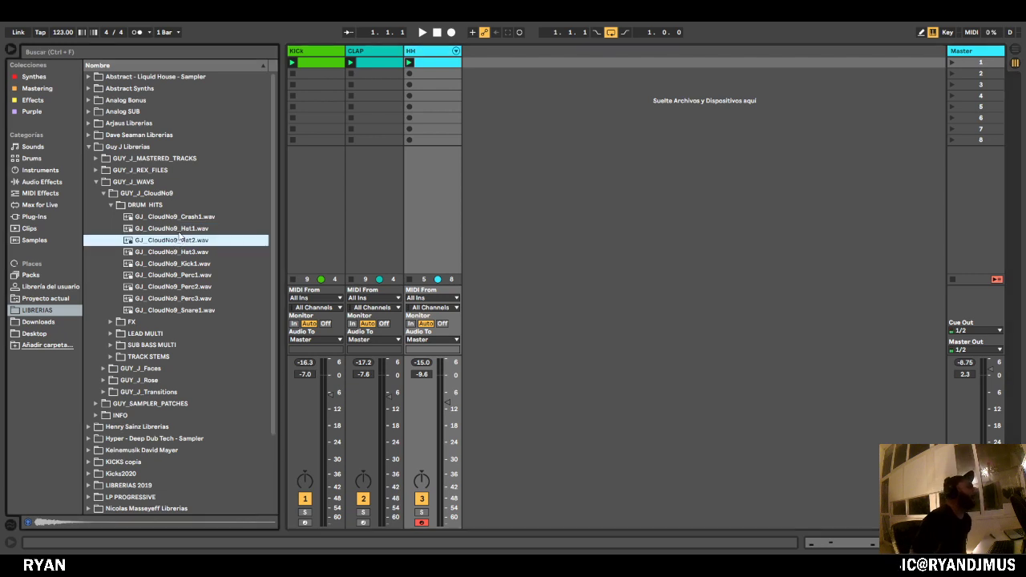
pyautogui.click(454, 62)
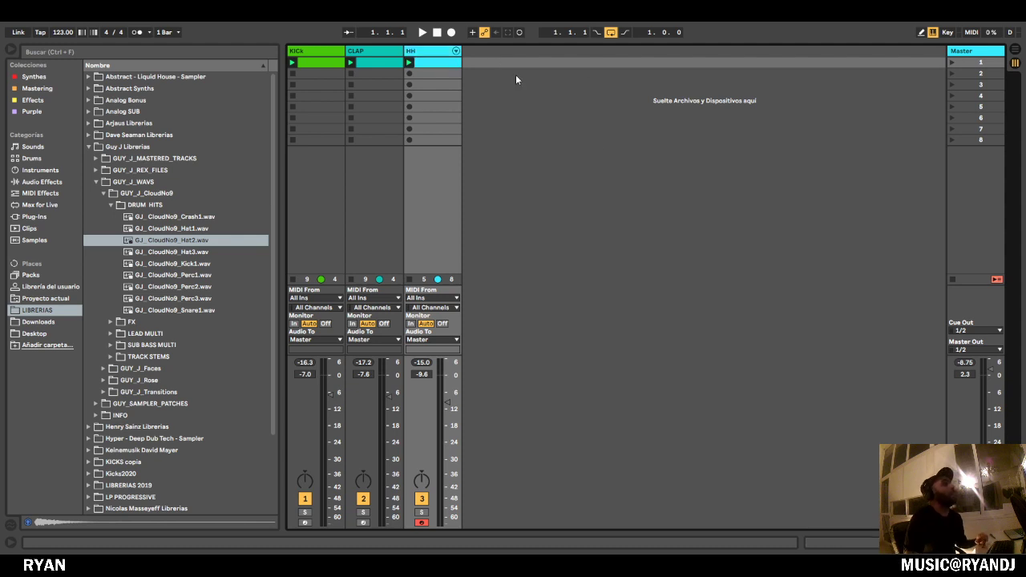
# Insert a new MIDI track after HH and search the sample library for "ope".
pyautogui.hotkey('ctrl', 'shift', 't')
pyautogui.doubleClick(488, 52)
pyautogui.click(54, 193)
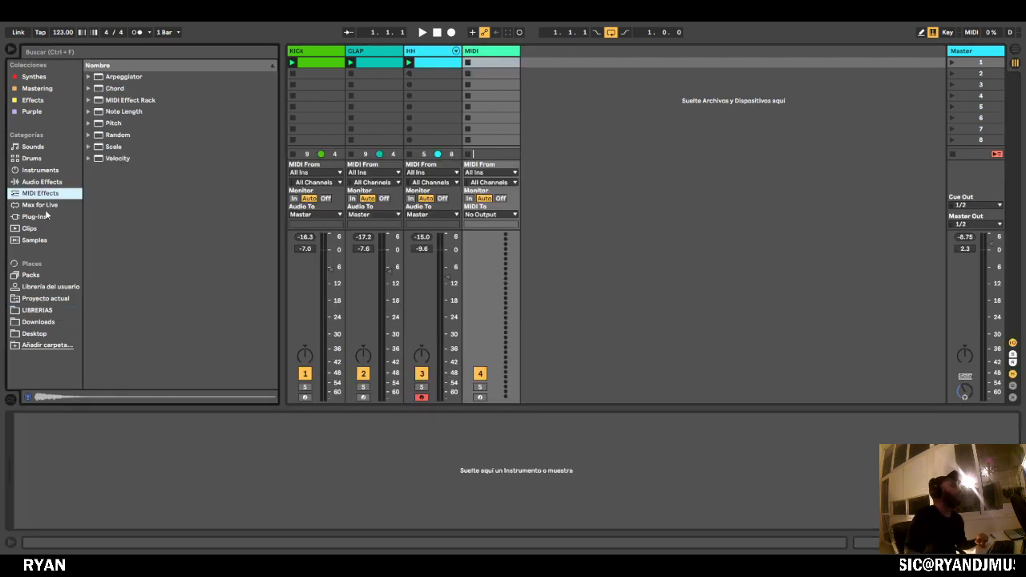
pyautogui.click(47, 216)
pyautogui.click(65, 52)
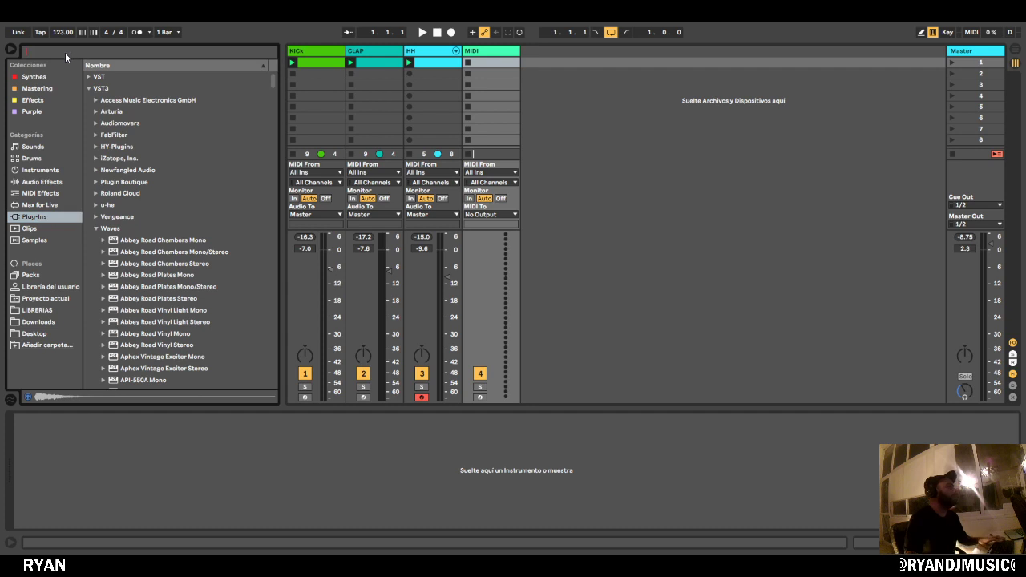
pyautogui.write('oel')
pyautogui.press('BackSpace')
pyautogui.press('BackSpace')
pyautogui.press('BackSpace')
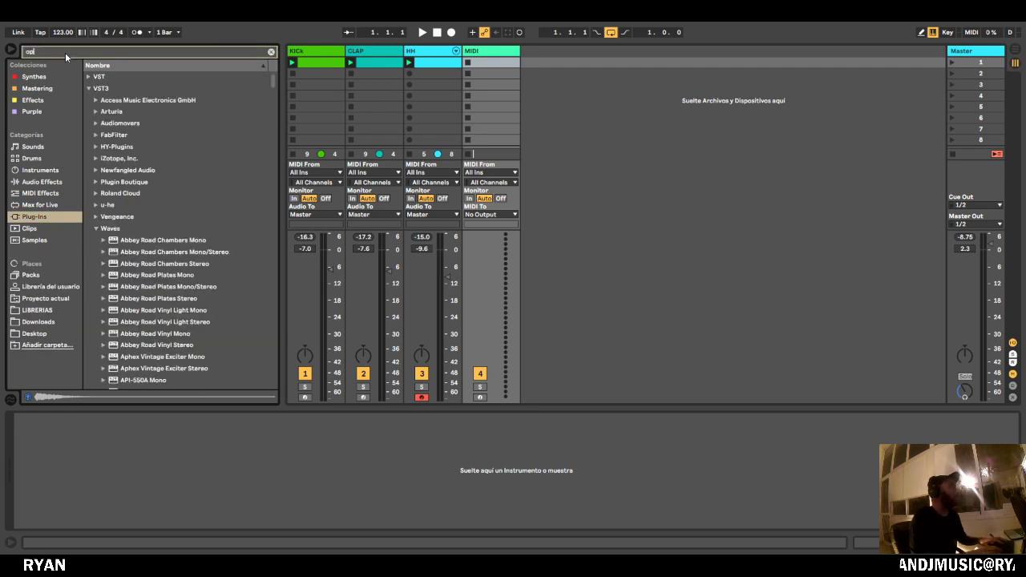
pyautogui.write('ope')
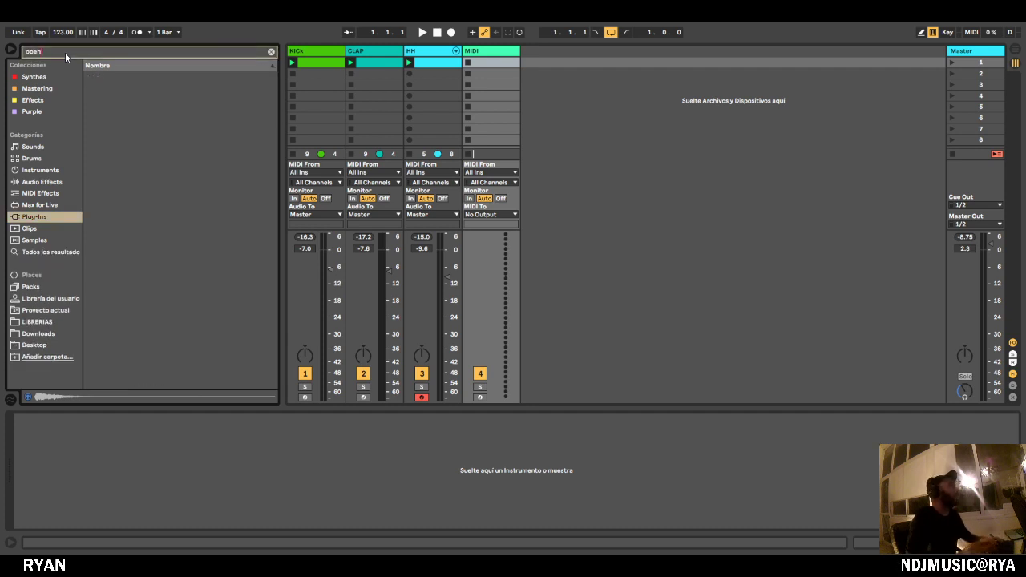
pyautogui.click(35, 240)
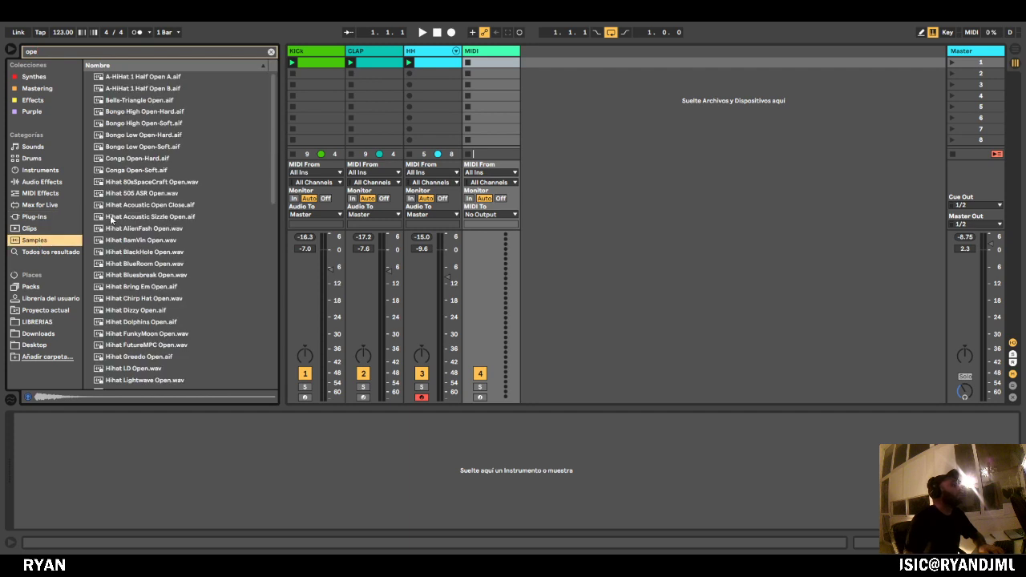
# Audition several open hi-hat samples and load Hihat BlackHole Open.wav onto the new MIDI track.
pyautogui.click(170, 169)
pyautogui.click(160, 194)
pyautogui.click(145, 229)
pyautogui.click(143, 242)
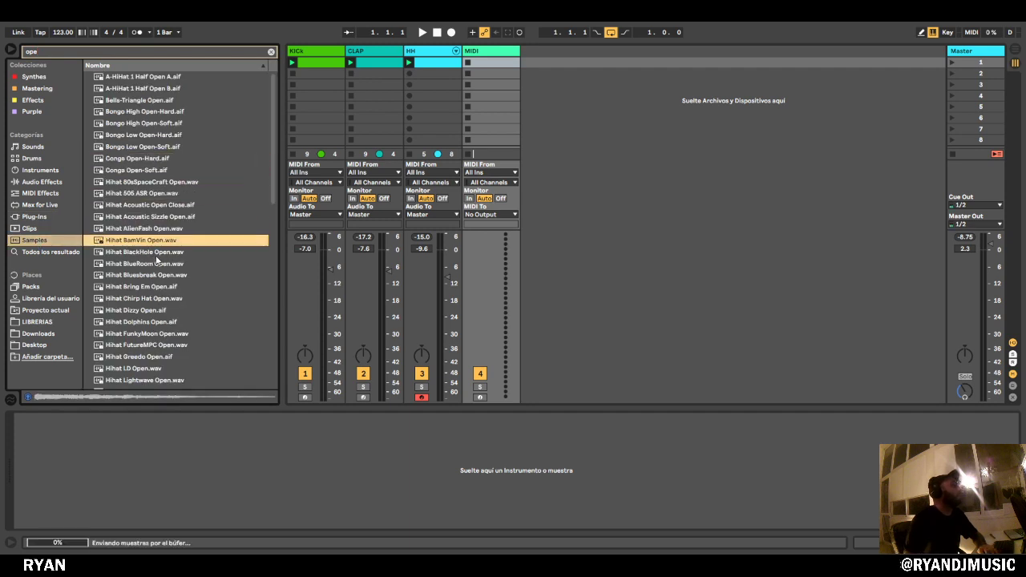
pyautogui.click(168, 254)
pyautogui.click(194, 265)
pyautogui.moveTo(193, 253); pyautogui.dragTo(489, 58)
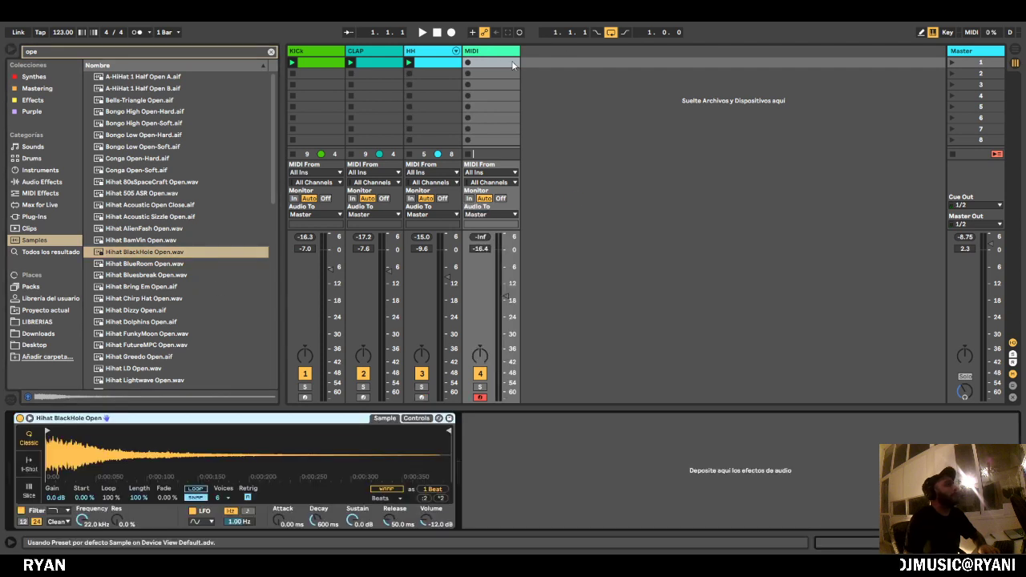
# Create a MIDI clip in the new track's first slot and place an A2 note at 1.1.3.
pyautogui.doubleClick(513, 64)
pyautogui.moveTo(522, 409); pyautogui.dragTo(522, 170)
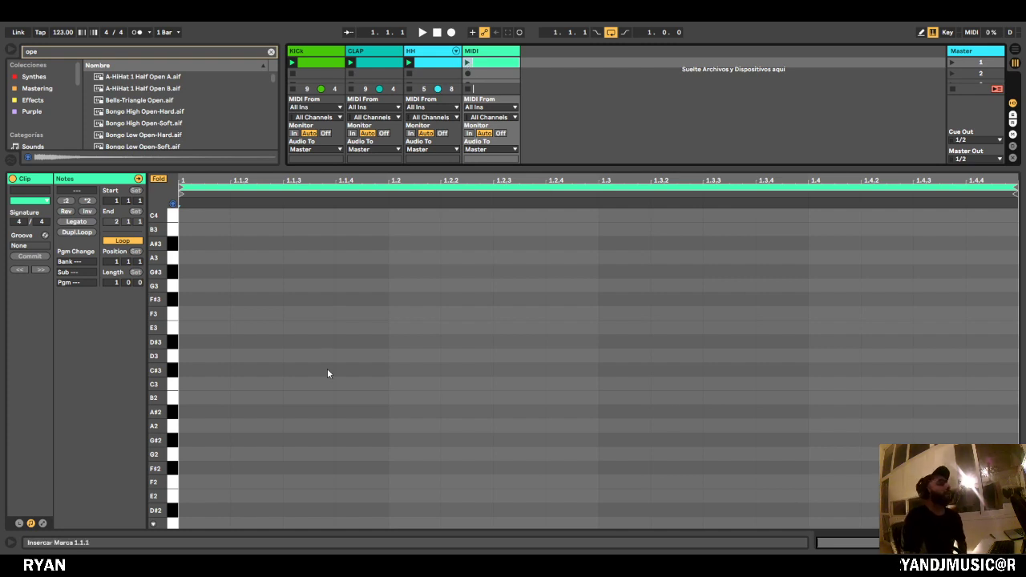
pyautogui.doubleClick(411, 426)
pyautogui.press('Left')
pyautogui.press('Left')
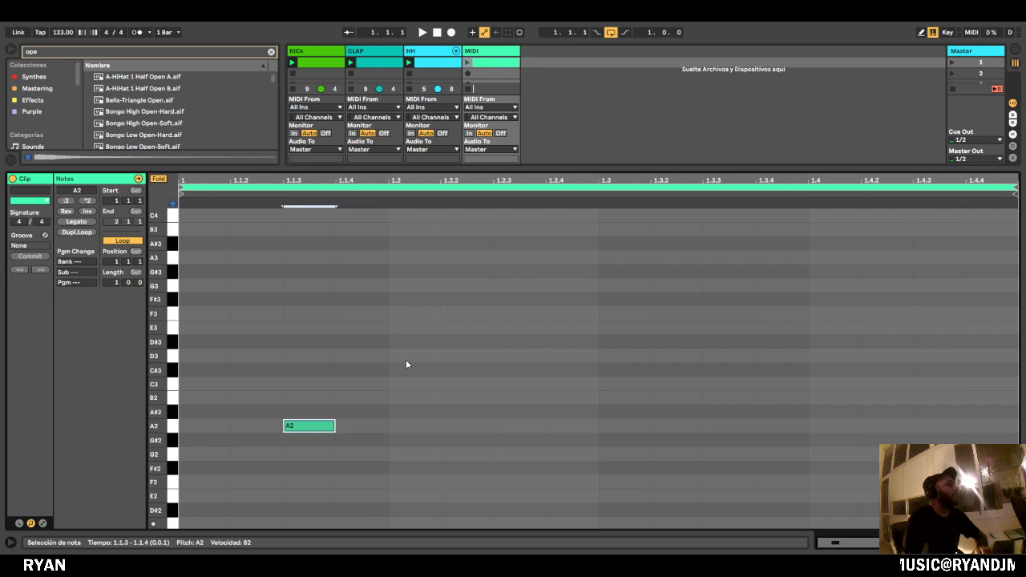
# Repeat the A2 open-hat note at 1.2.3, 1.3.3 and 1.4.3, and play the groove.
pyautogui.moveTo(374, 350); pyautogui.dragTo(200, 469)
pyautogui.hotkey('ctrl', 'd')
pyautogui.hotkey('ctrl', 'd')
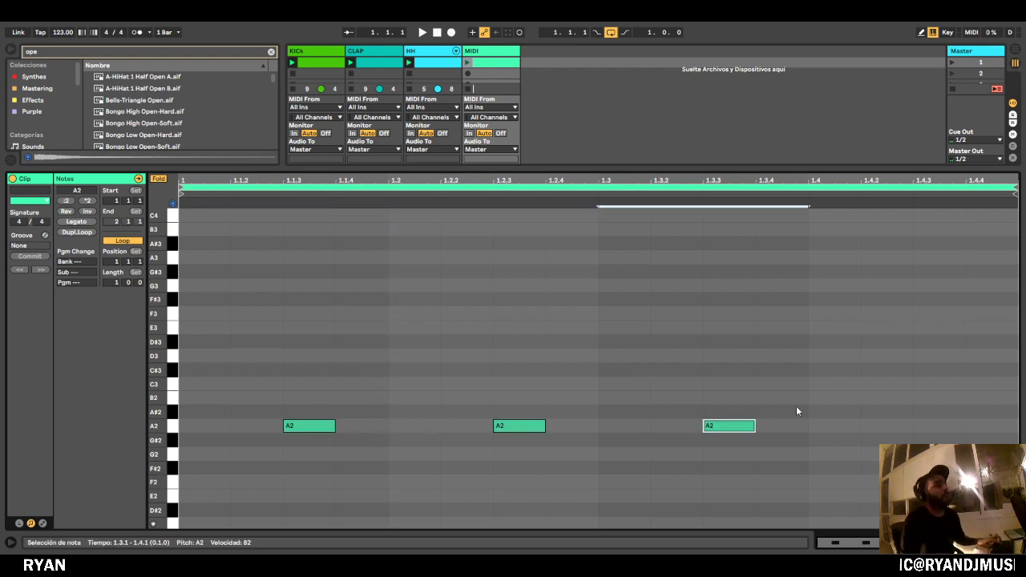
pyautogui.click(522, 426)
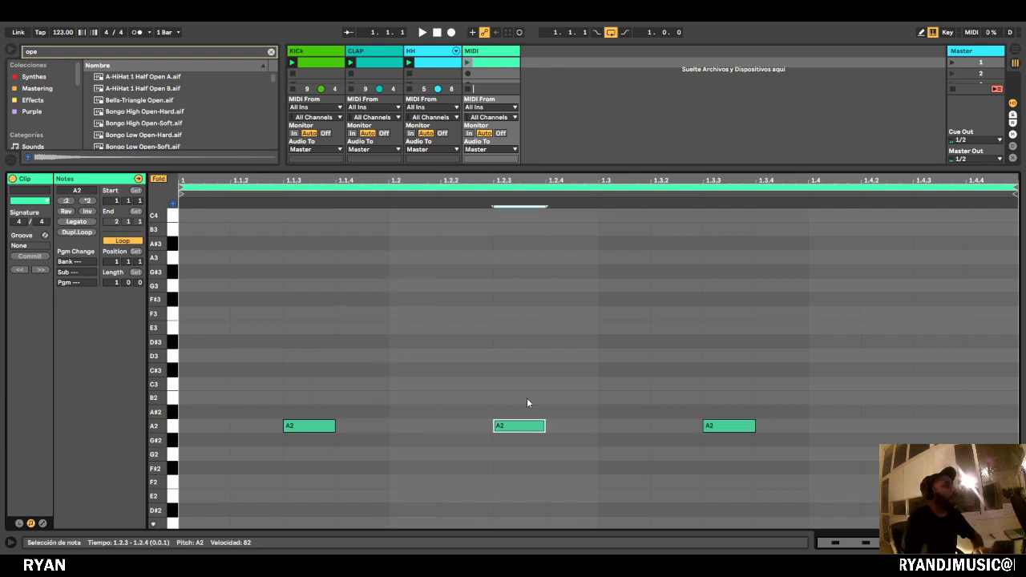
pyautogui.doubleClick(933, 432)
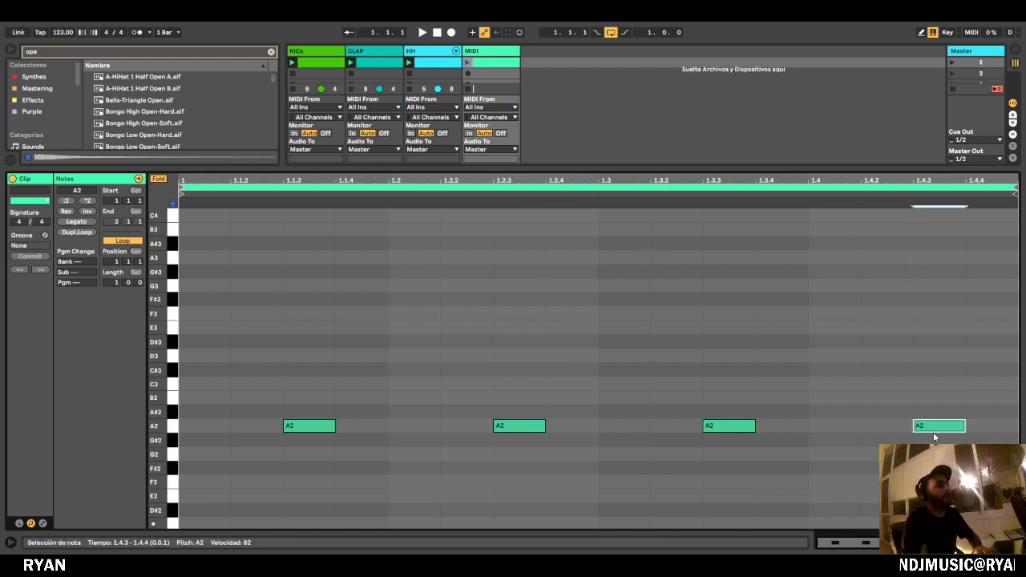
pyautogui.press('space')
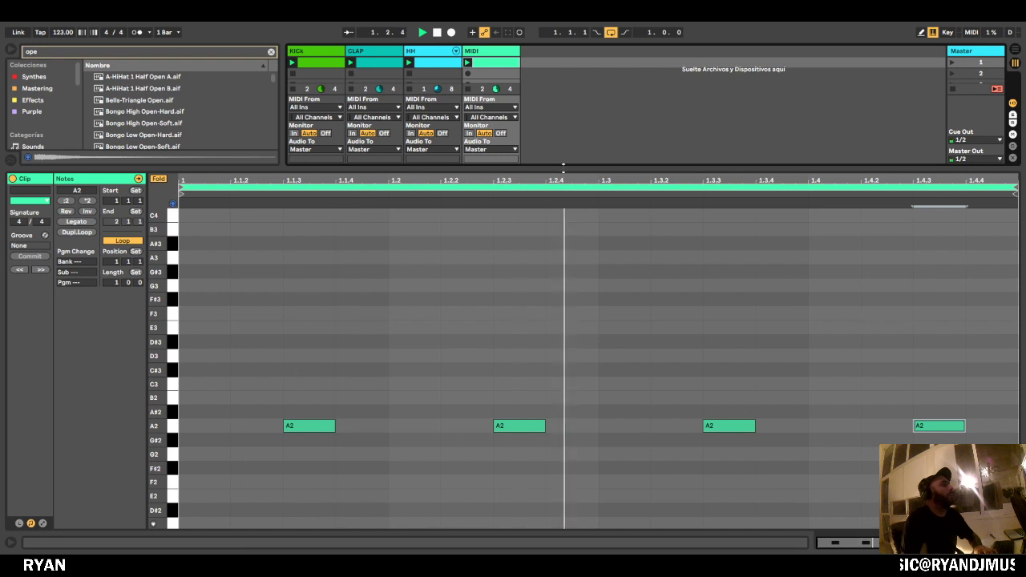
# Audition the open hi-hat samples from Hihat BlueRoom Open.wav down to Hihat Open Slackjaw.wav.
pyautogui.moveTo(564, 167); pyautogui.dragTo(525, 412)
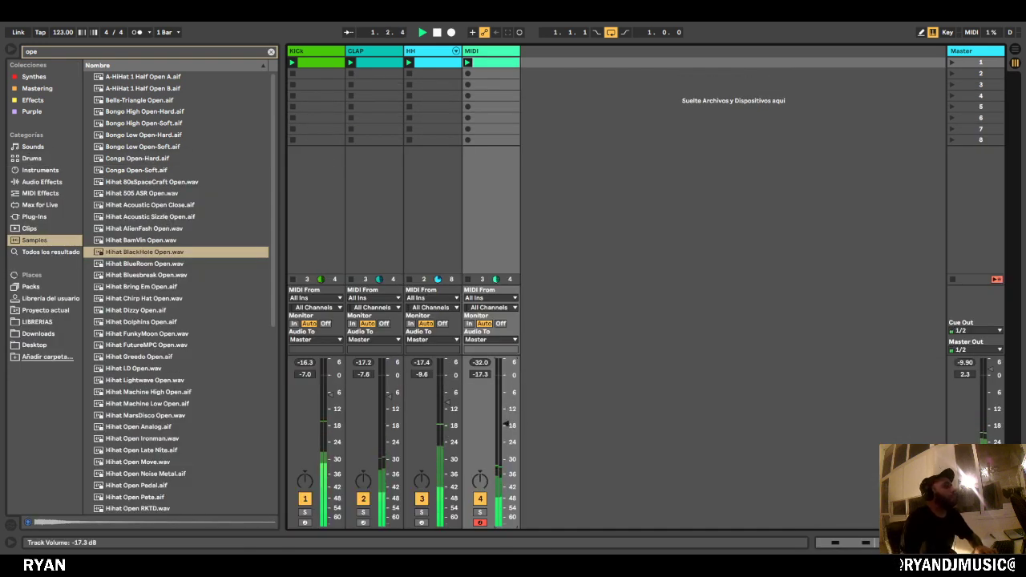
pyautogui.click(140, 263)
pyautogui.click(138, 298)
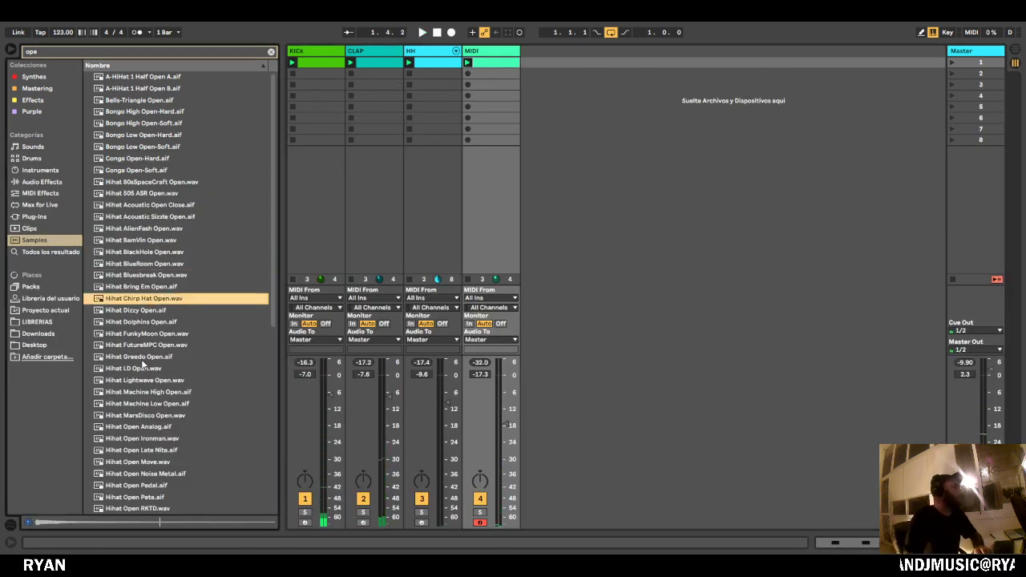
pyautogui.click(141, 357)
pyautogui.click(158, 368)
pyautogui.click(206, 381)
pyautogui.press('Down')
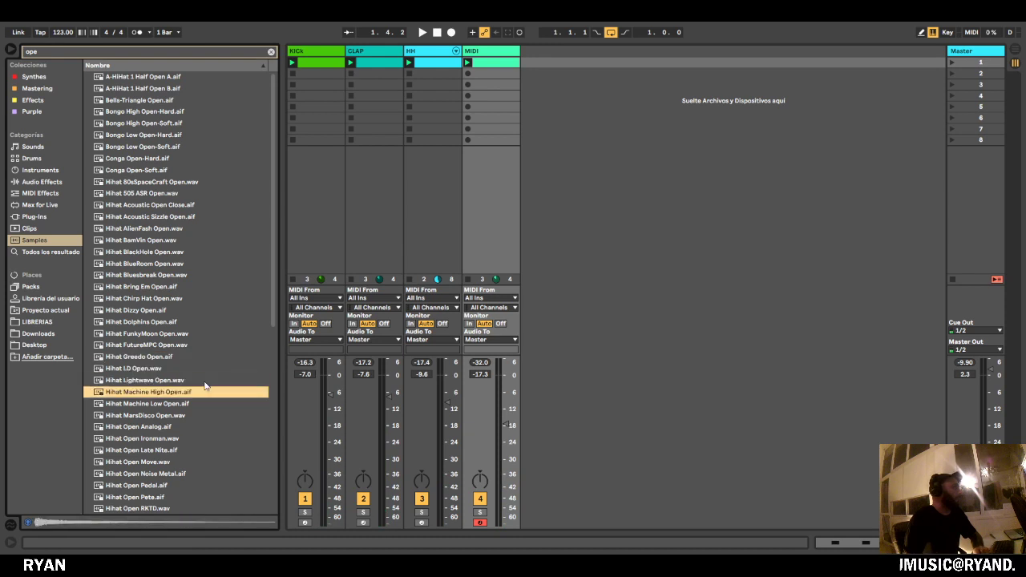
pyautogui.press('Down')
pyautogui.press('Down')
pyautogui.press('Down')
pyautogui.press('Down')
pyautogui.press('Down')
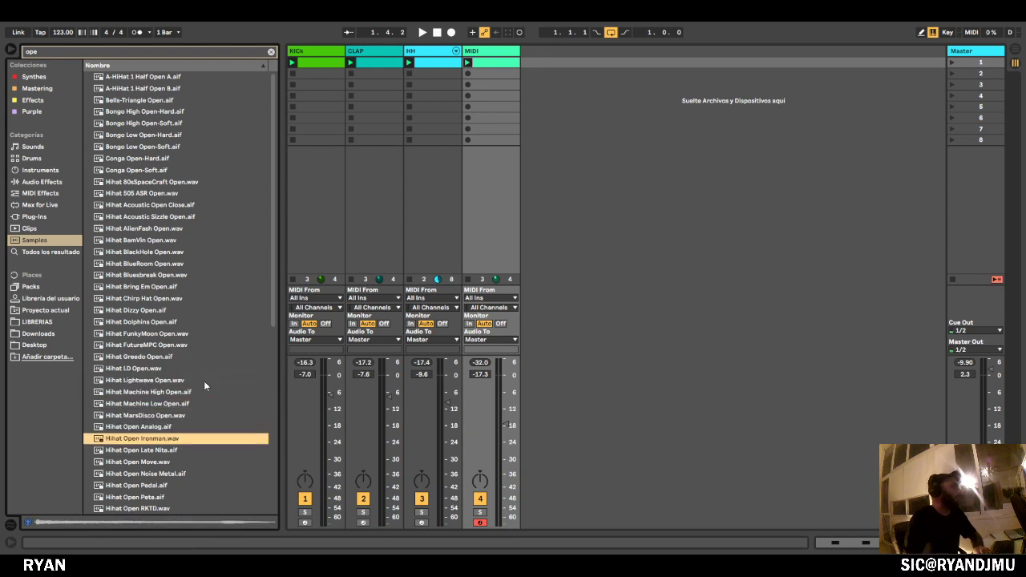
pyautogui.press('Down')
pyautogui.press('Down')
pyautogui.press('Down')
pyautogui.press('Down')
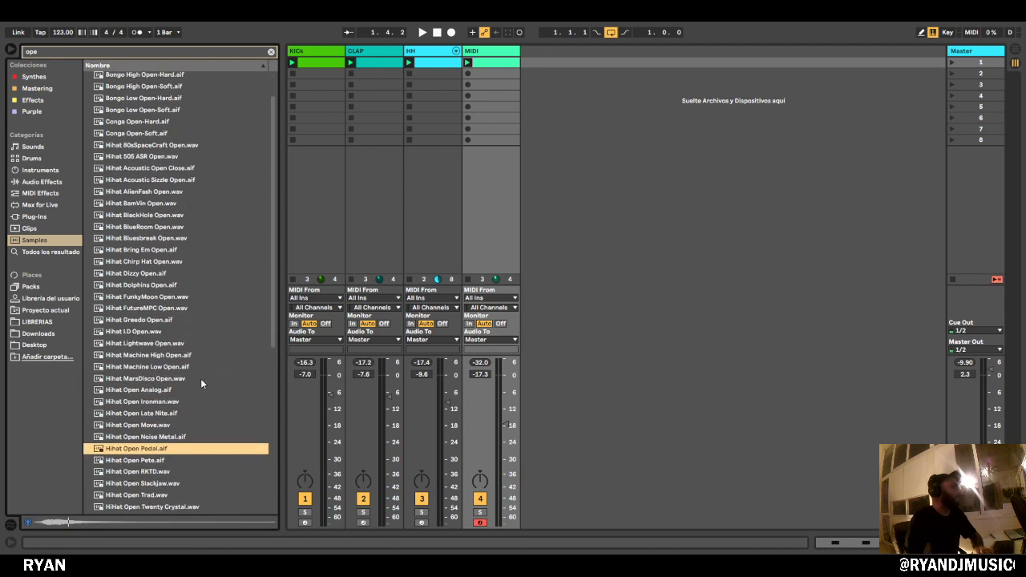
pyautogui.press('Down')
pyautogui.press('Down')
pyautogui.press('Down')
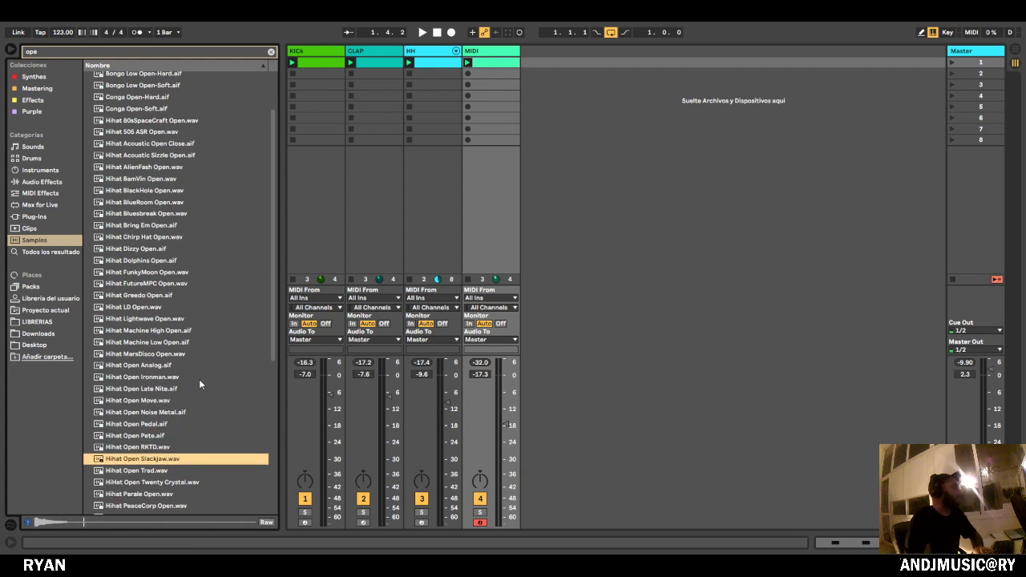
# Audition the AlienFash and Acoustic open hi-hats and load Hihat Acoustic Sizzle Open.aif onto the open hi-hat track in place of BlackHole.
pyautogui.click(171, 461)
pyautogui.click(192, 167)
pyautogui.scroll(2, 172, 229)
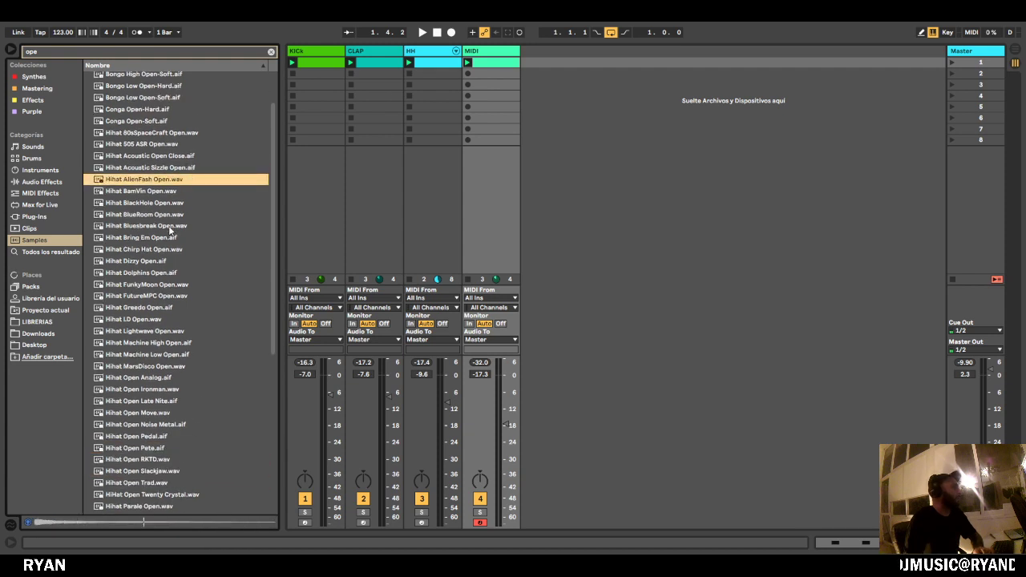
pyautogui.click(162, 180)
pyautogui.click(154, 169)
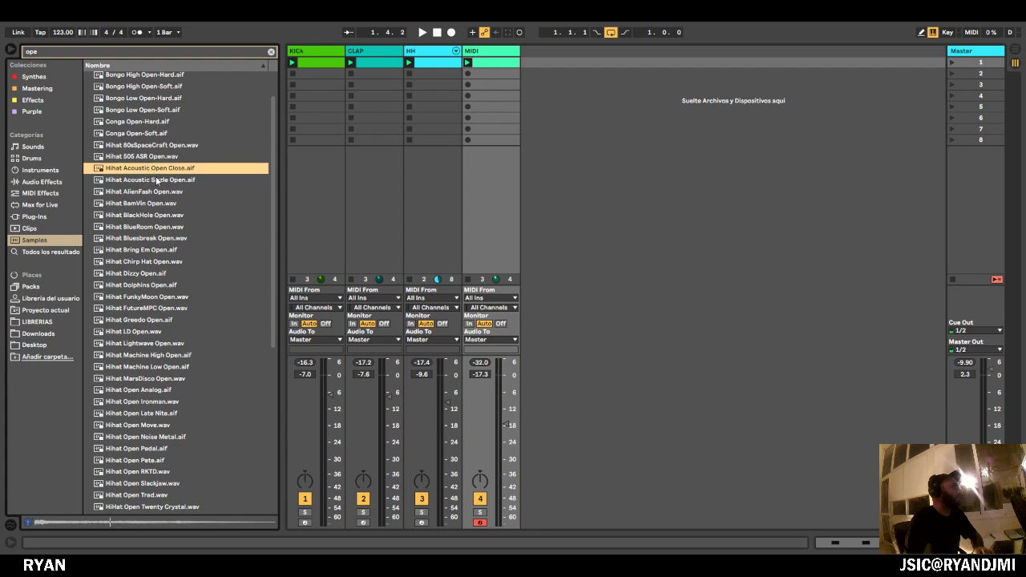
pyautogui.click(161, 159)
pyautogui.click(160, 180)
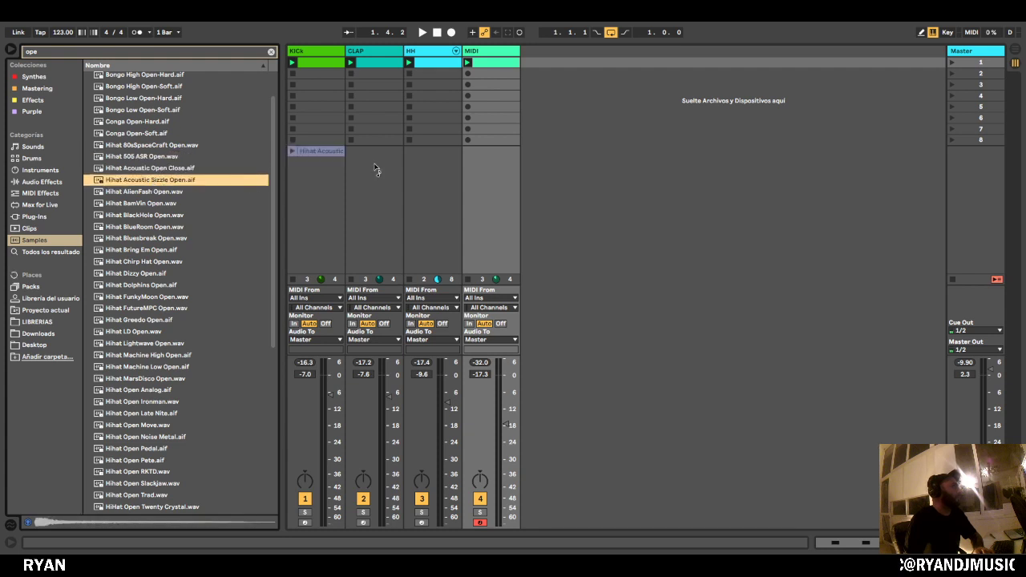
pyautogui.moveTo(376, 169); pyautogui.dragTo(502, 57)
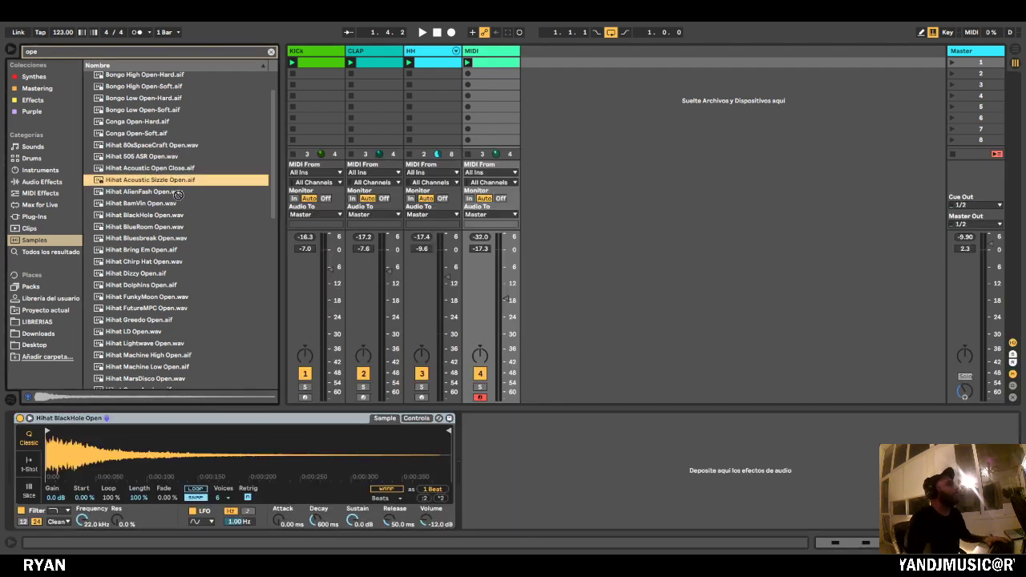
# Play the groove, lower the open hi-hat track's volume to -22.8 dB and bring HH down to about -17 dB.
pyautogui.press('space')
pyautogui.moveTo(507, 299); pyautogui.dragTo(507, 304)
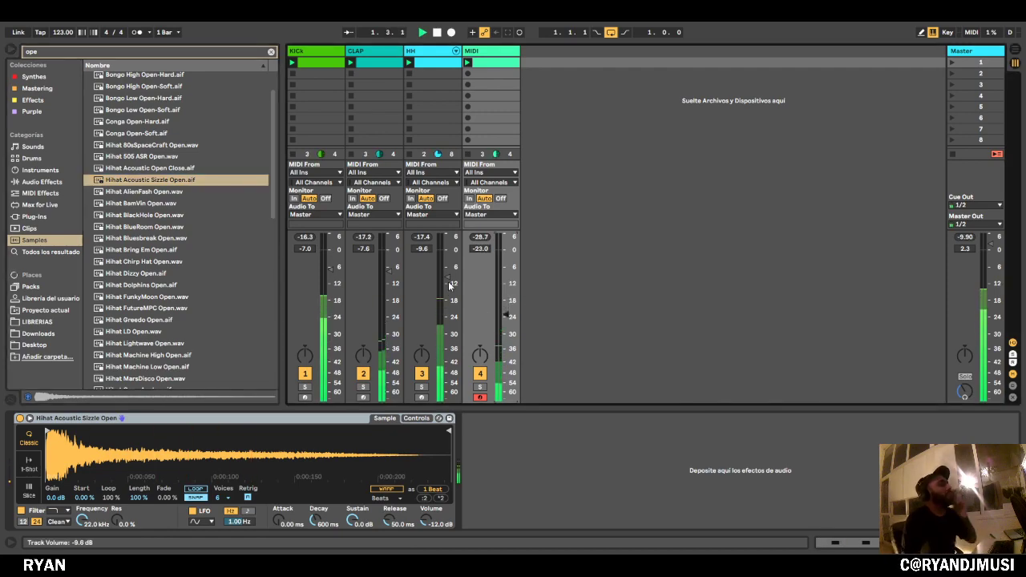
pyautogui.moveTo(507, 315); pyautogui.dragTo(507, 314)
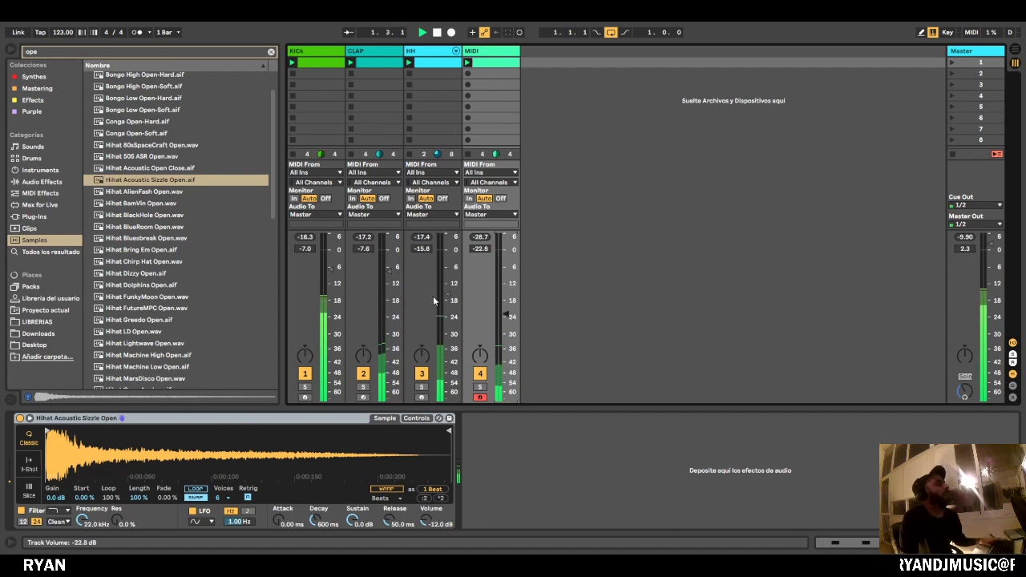
pyautogui.moveTo(449, 294); pyautogui.dragTo(448, 297)
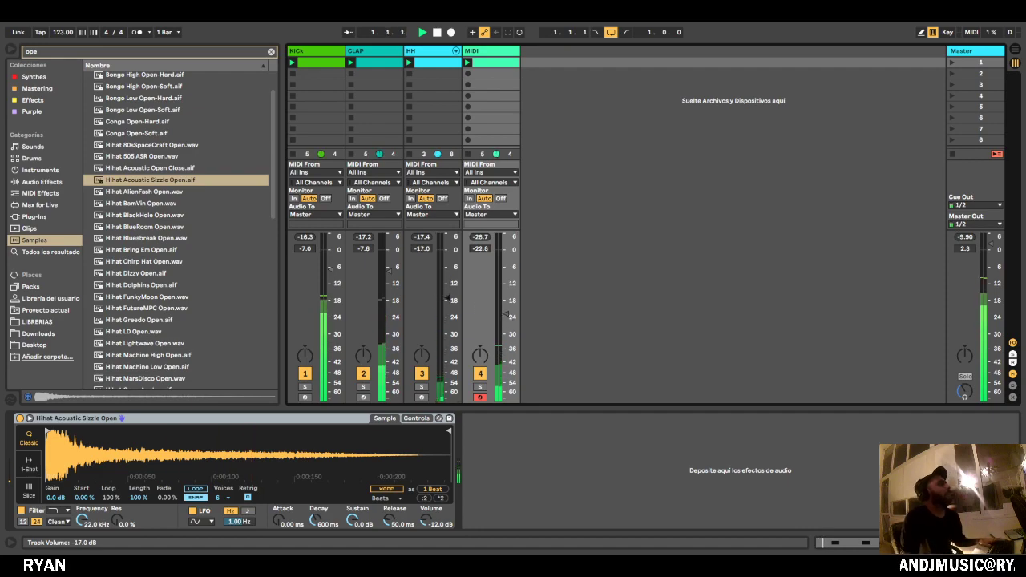
# Rename the open hi-hat MIDI track as OPEN.
pyautogui.click(502, 56)
pyautogui.write('OPEN')
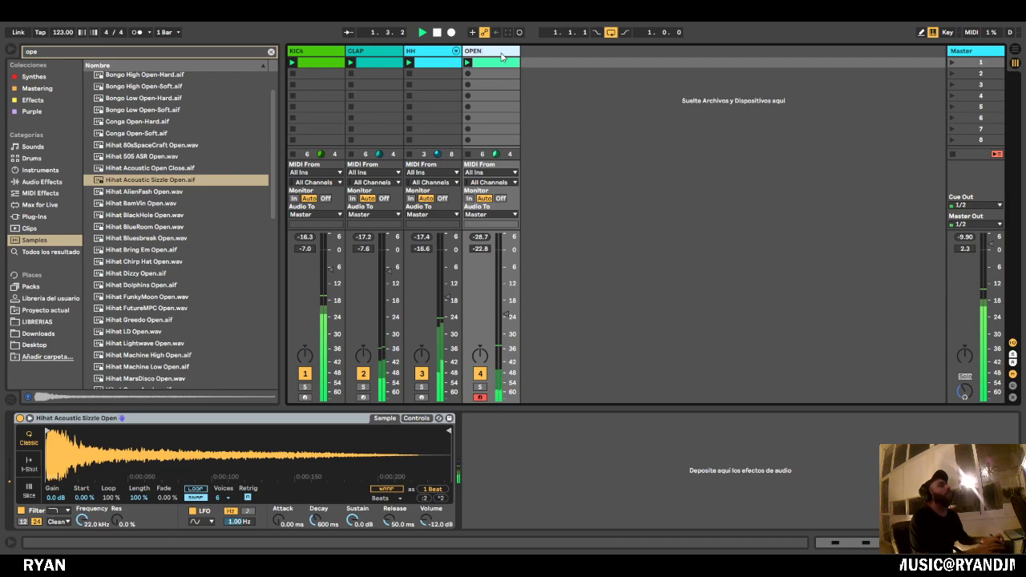
pyautogui.moveTo(494, 85); pyautogui.dragTo(497, 95)
pyautogui.click(563, 68)
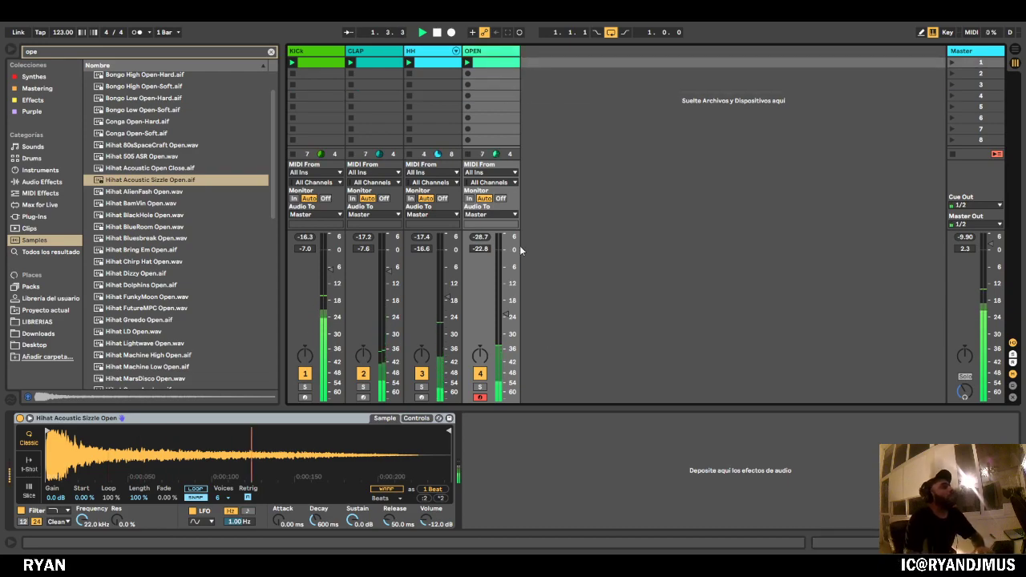
# Balance the hats by setting OPEN's volume to -20.0 dB and HH's to -18.8 dB, and stop playback.
pyautogui.moveTo(520, 249); pyautogui.dragTo(520, 245)
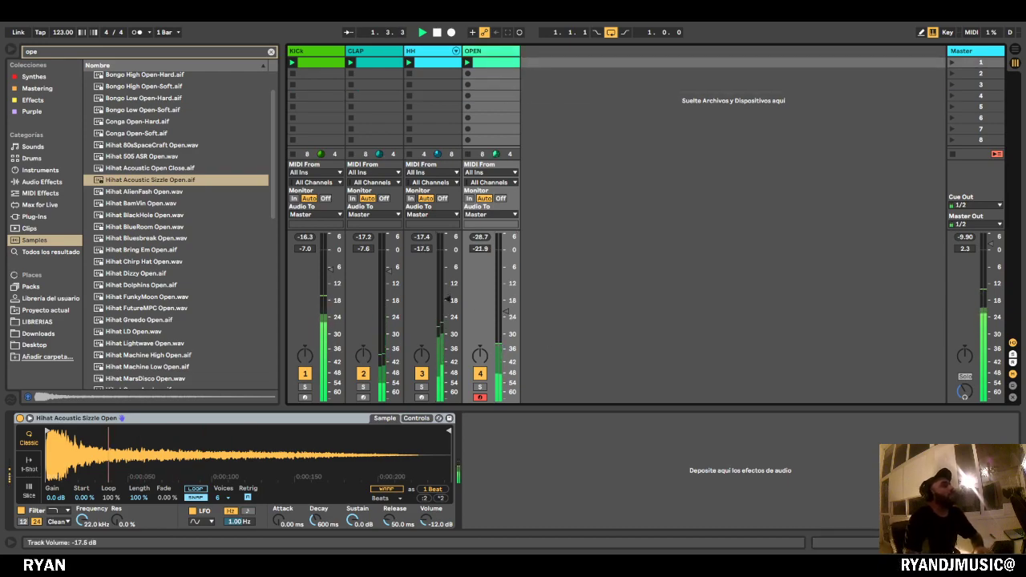
pyautogui.moveTo(505, 307); pyautogui.dragTo(449, 303)
pyautogui.click(438, 32)
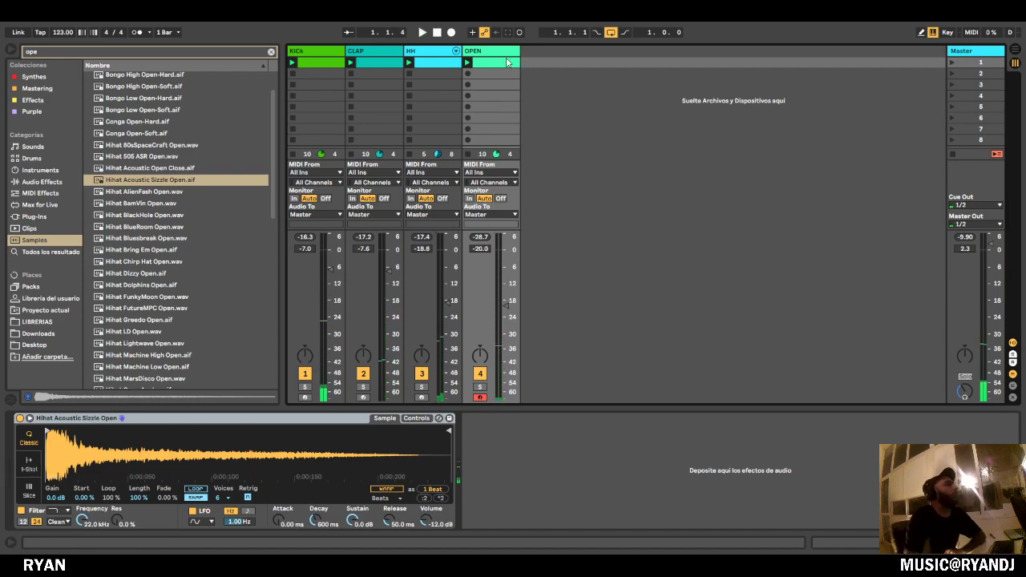
# Duplicate the HH track with its Drum Rack.
pyautogui.click(449, 64)
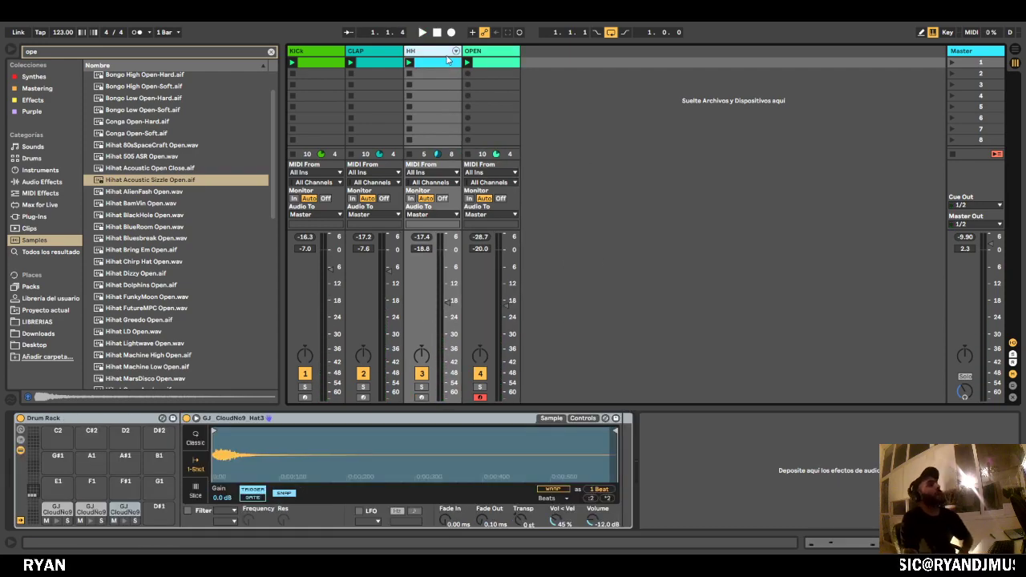
pyautogui.click(614, 85)
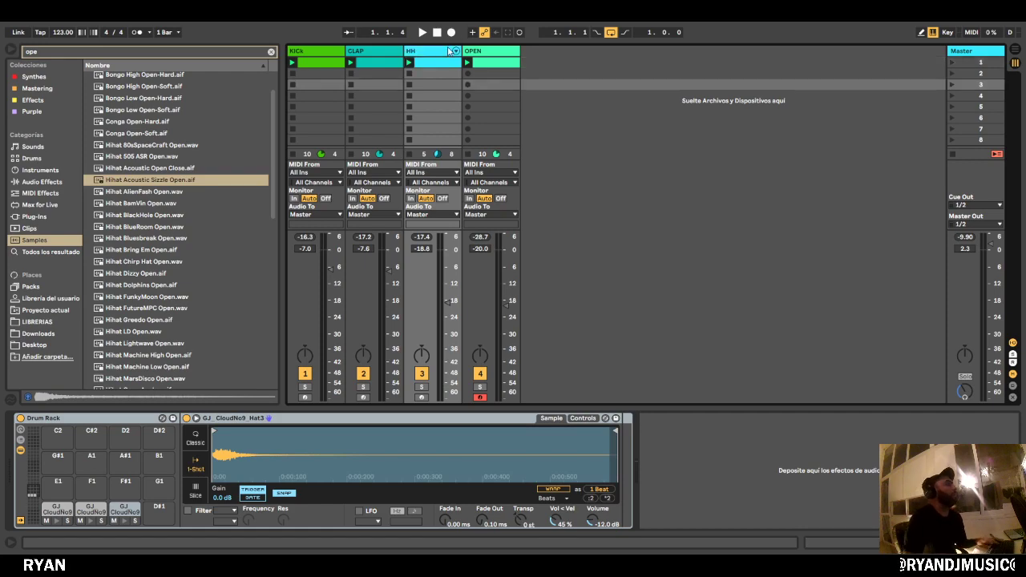
pyautogui.hotkey('ctrl', 'd')
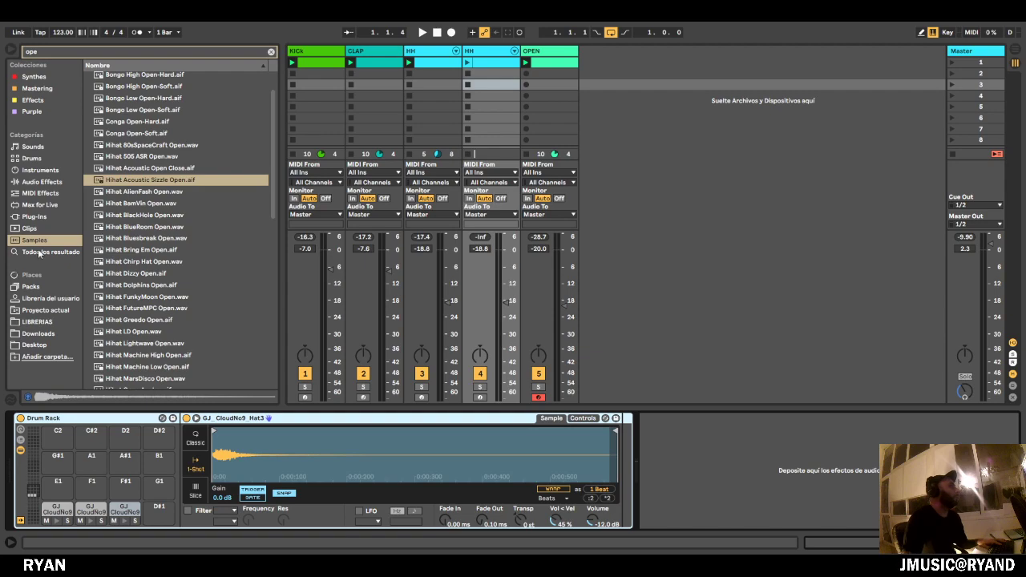
# Clear the sample search and open the GUY_J_Rose DRUM HITS folder inside the LIBRERIAS place.
pyautogui.click(272, 53)
pyautogui.click(55, 182)
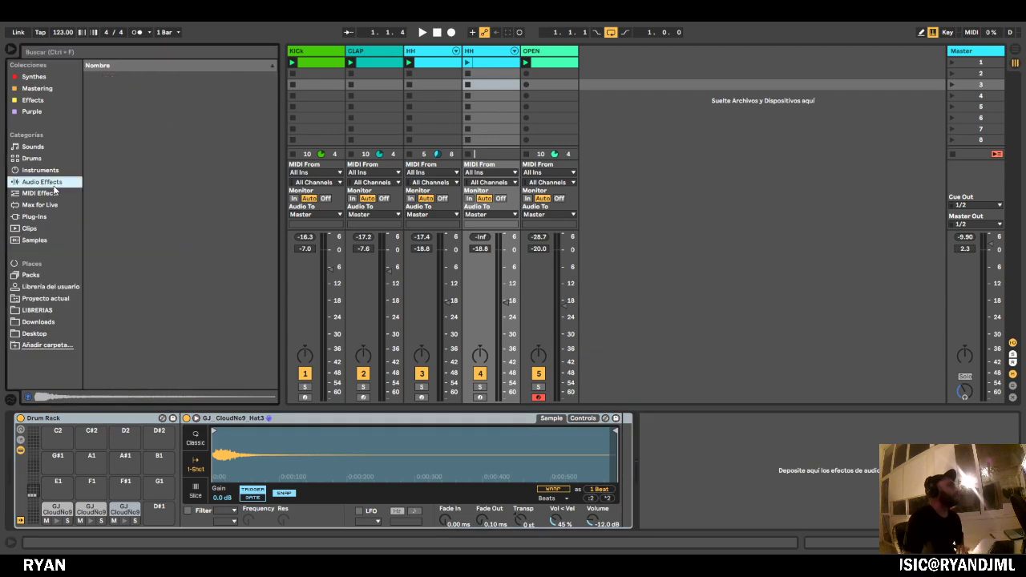
pyautogui.click(48, 218)
pyautogui.click(37, 309)
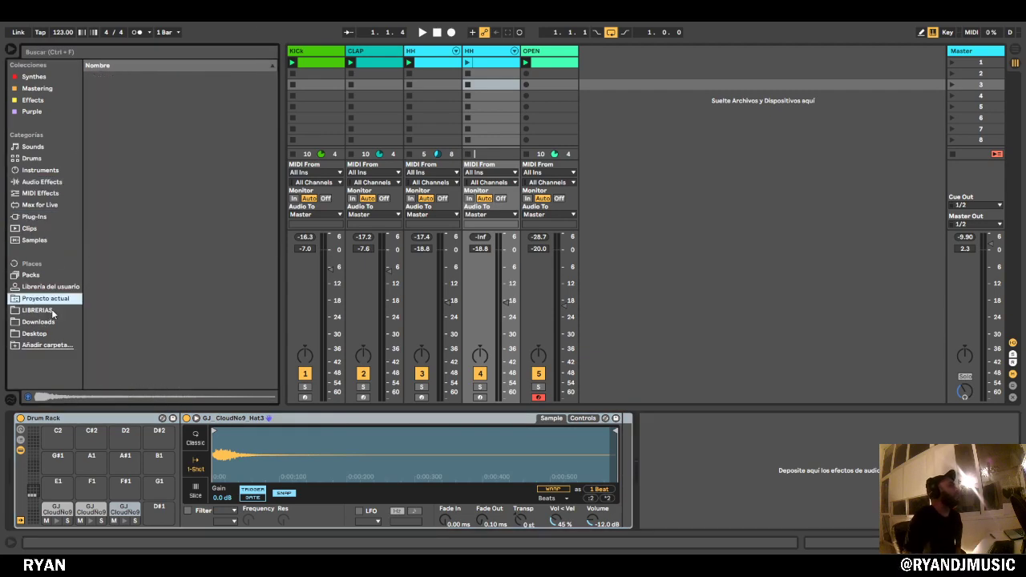
pyautogui.click(157, 229)
pyautogui.click(109, 206)
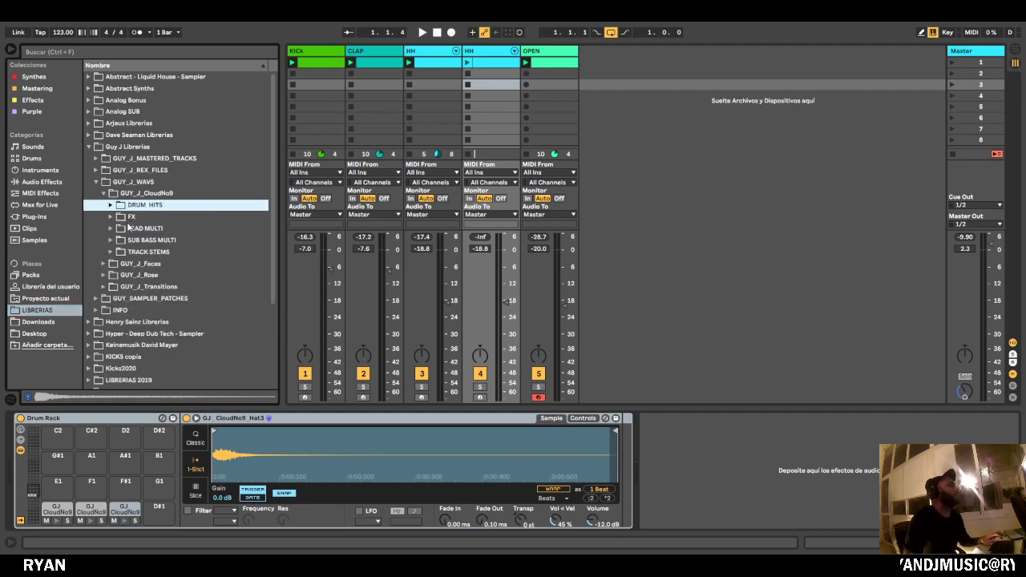
pyautogui.click(104, 275)
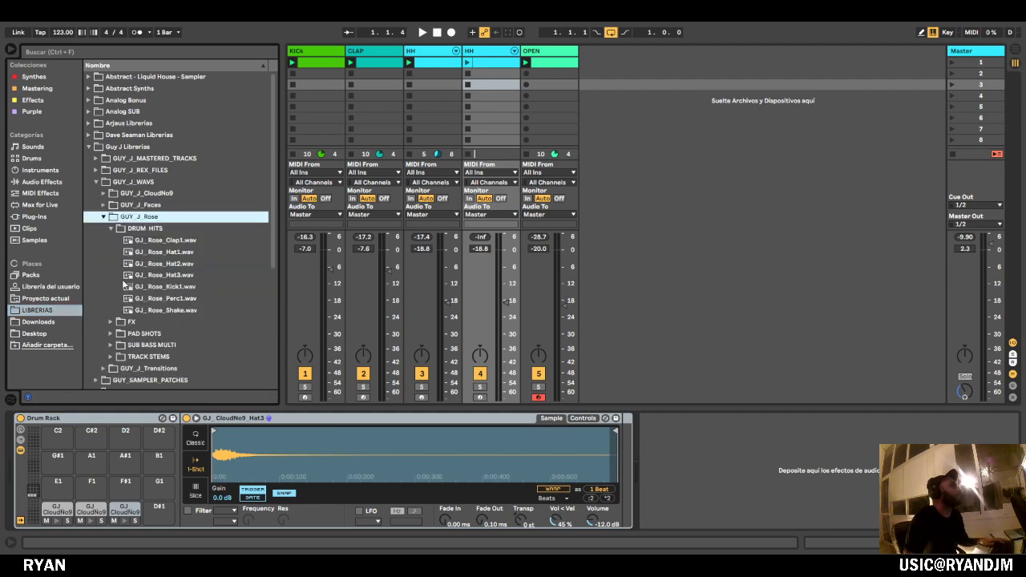
# Audition the three GJ_Rose hats, load GJ_Rose_Hat2.wav into the OPEN track's sampler in place of Acoustic Sizzle, and play the groove.
pyautogui.click(171, 252)
pyautogui.click(169, 265)
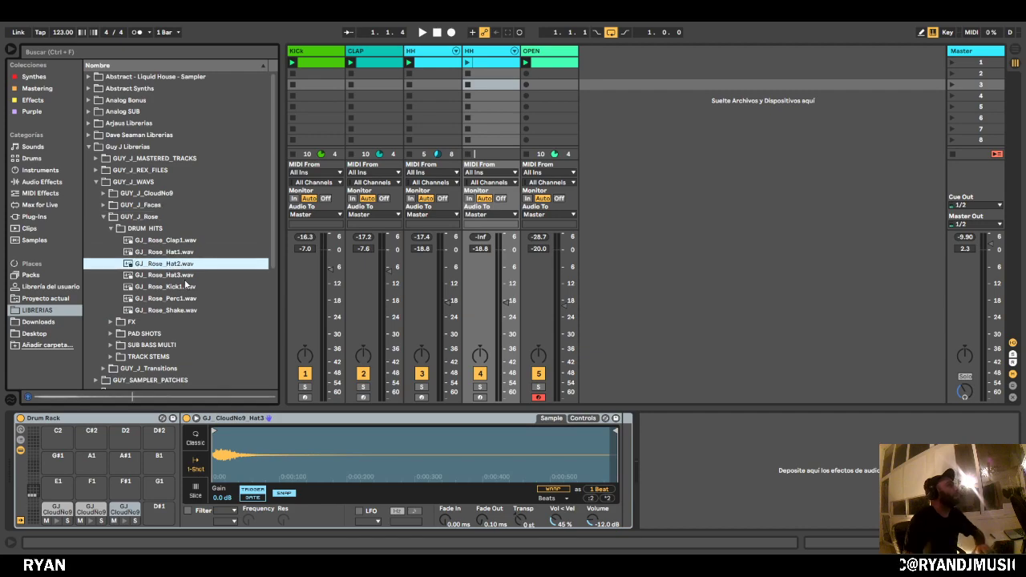
pyautogui.click(187, 276)
pyautogui.click(187, 266)
pyautogui.click(189, 276)
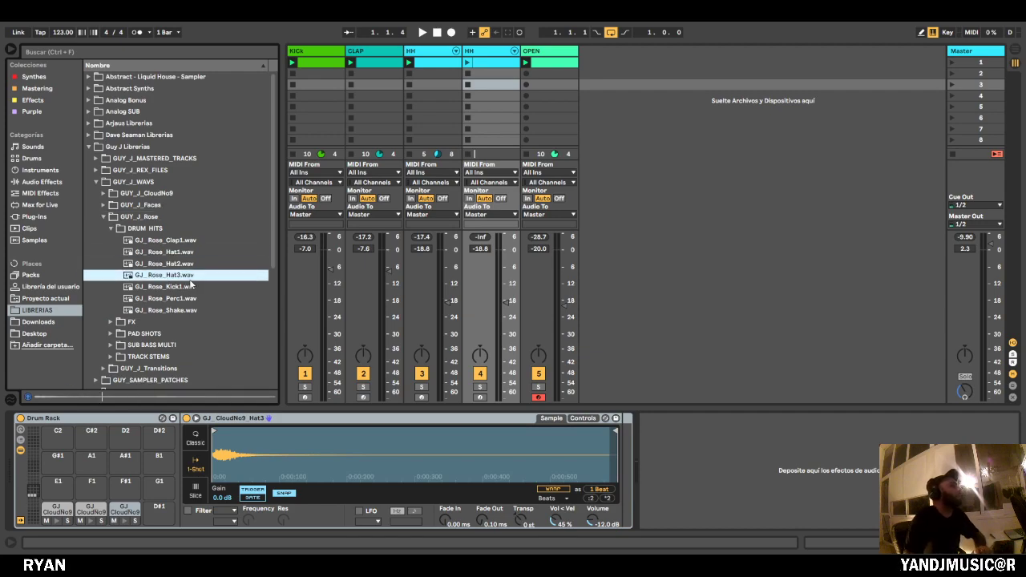
pyautogui.press('Up')
pyautogui.press('Up')
pyautogui.press('Down')
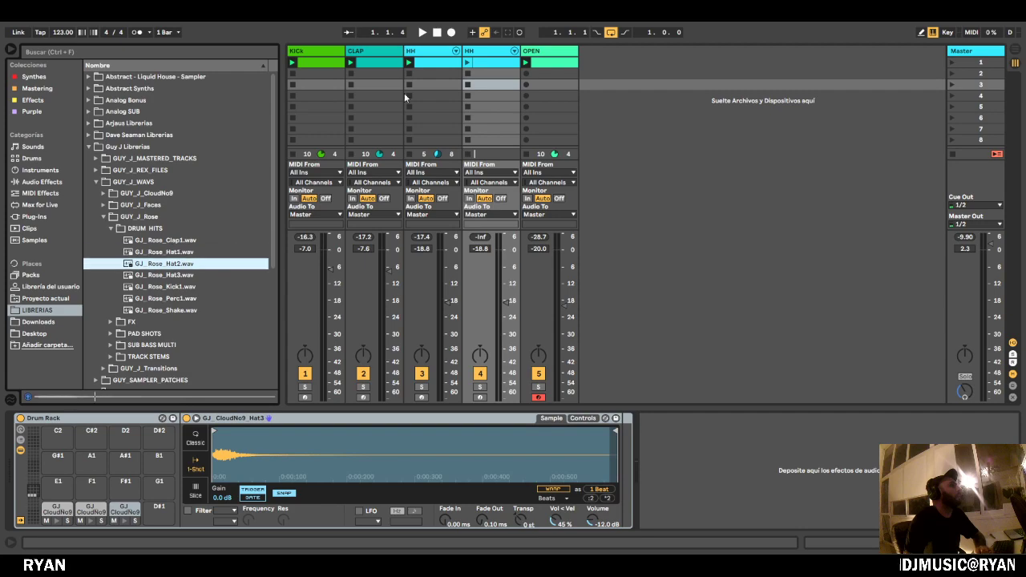
pyautogui.click(560, 51)
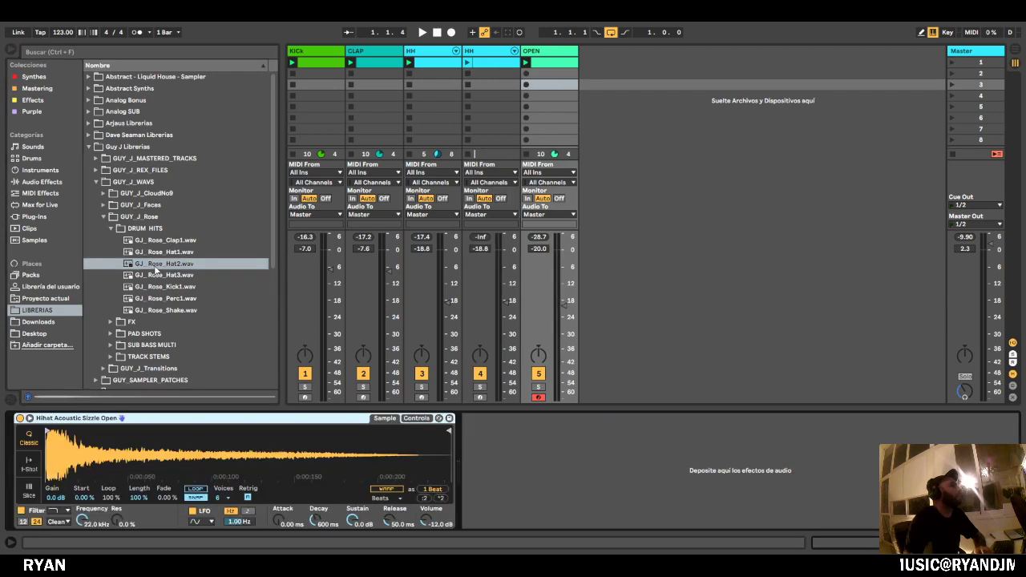
pyautogui.moveTo(155, 269); pyautogui.dragTo(272, 453)
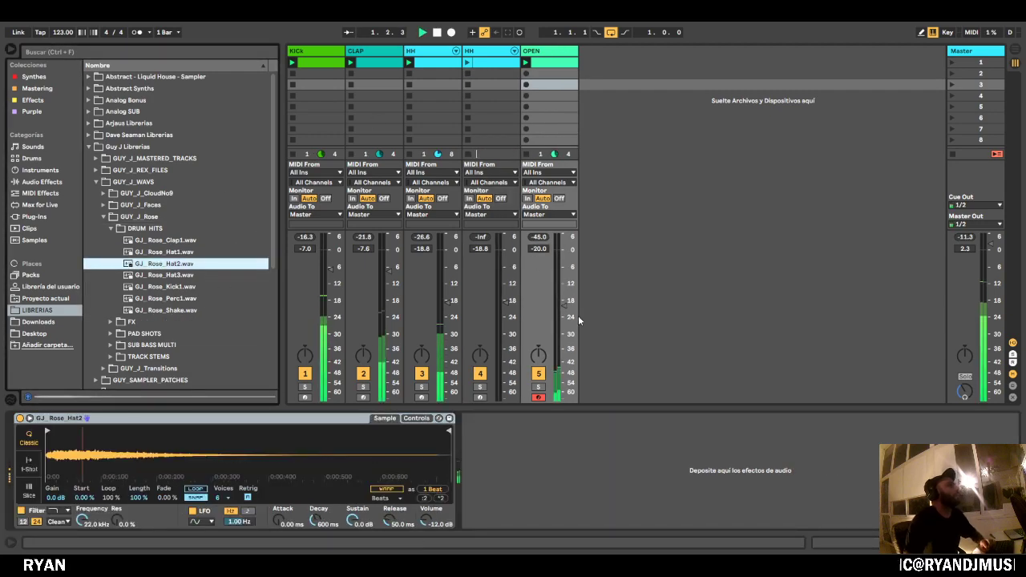
# Raise the OPEN track's volume to -14.0 dB and extend all four A2 notes in its clip to eighth-note length.
pyautogui.moveTo(564, 306); pyautogui.dragTo(565, 289)
pyautogui.doubleClick(568, 63)
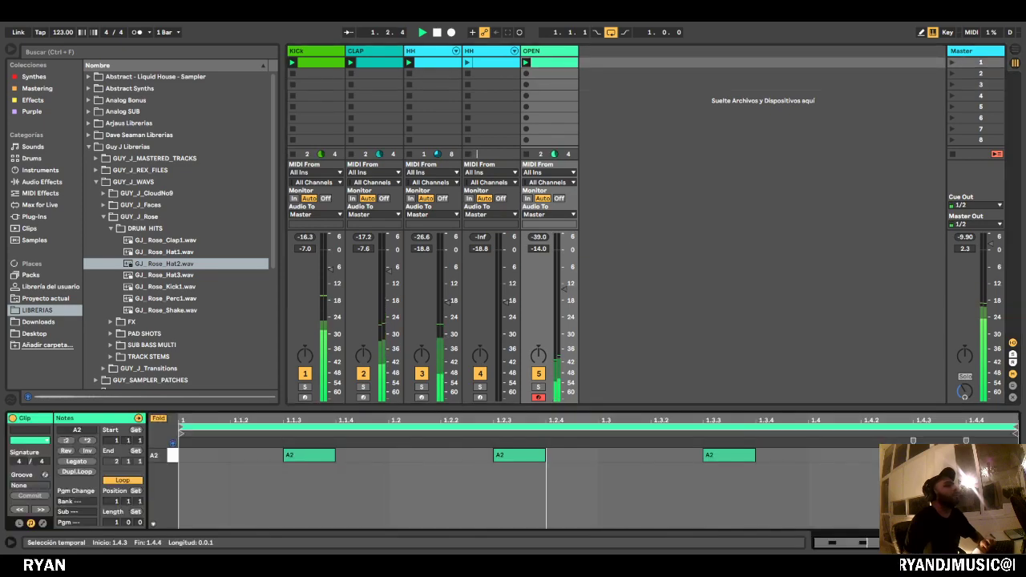
pyautogui.moveTo(945, 478); pyautogui.dragTo(387, 456)
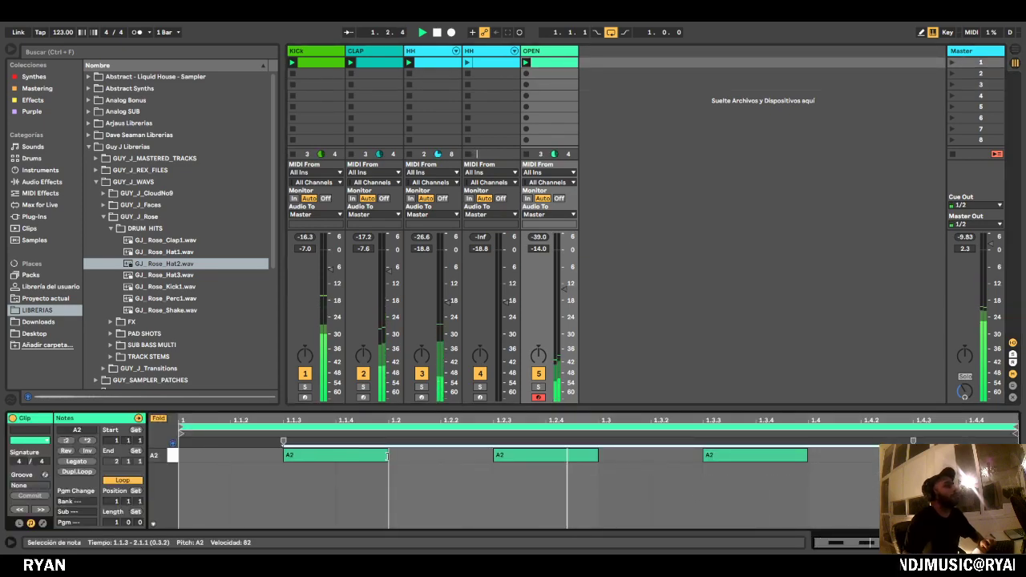
# Lower the OPEN track's volume to -15.0 dB while the groove plays.
pyautogui.moveTo(543, 407); pyautogui.dragTo(572, 486)
pyautogui.click(564, 414)
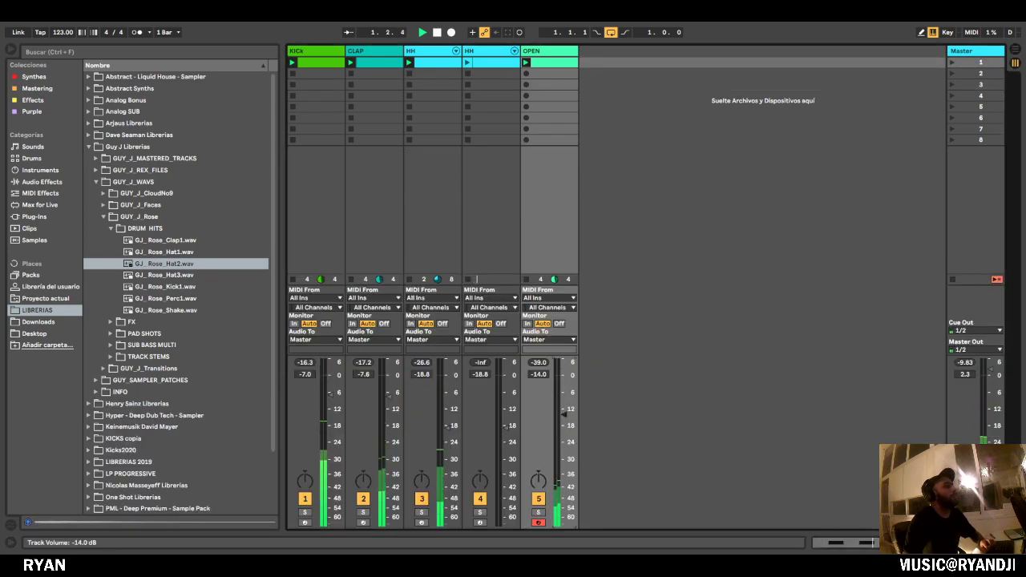
pyautogui.moveTo(565, 414); pyautogui.dragTo(565, 418)
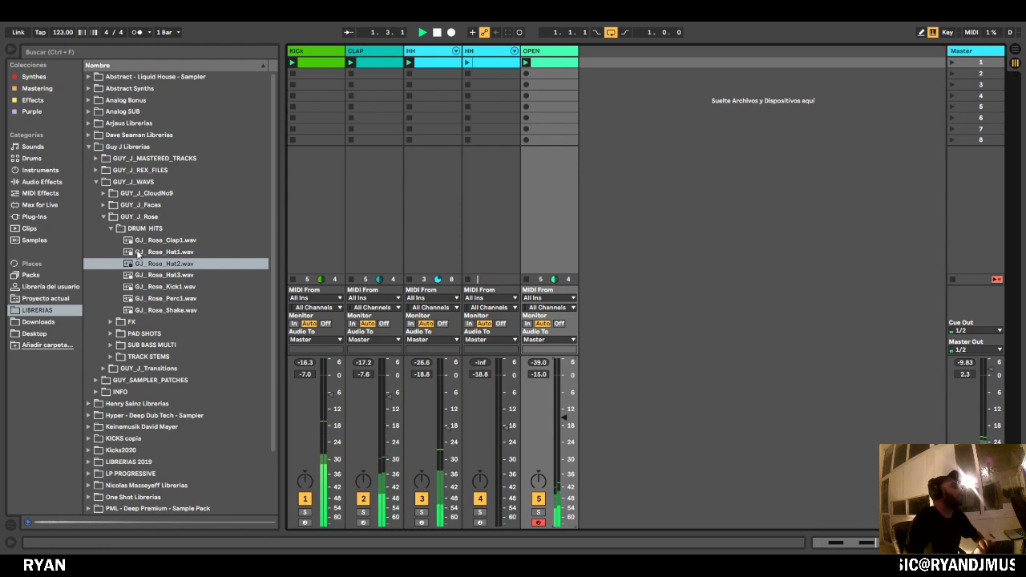
# Stop the groove and audition the GJ_Rose Hat3, Kick1, Perc1, Shake and Hat1 samples.
pyautogui.click(164, 275)
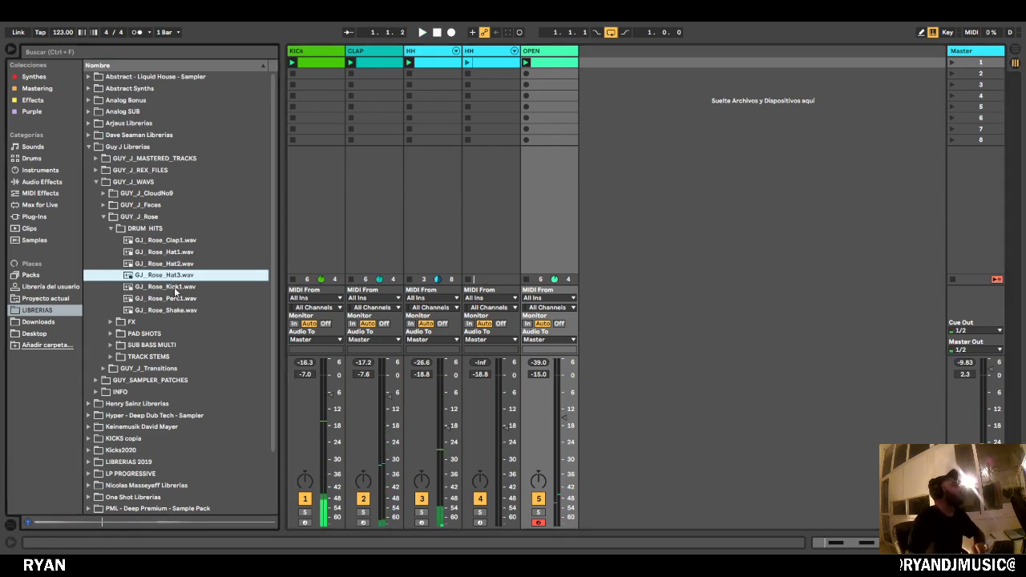
pyautogui.click(174, 287)
pyautogui.click(174, 298)
pyautogui.click(176, 309)
pyautogui.click(183, 251)
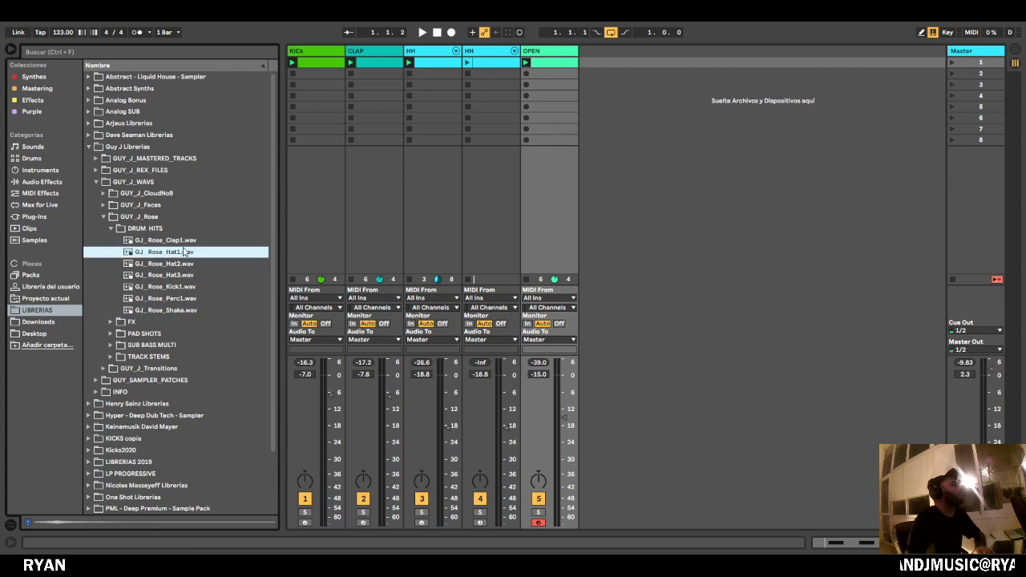
# Play the groove and set the CLAP track's volume to -10.7 dB and the OPEN track's volume to -13.6 dB.
pyautogui.click(183, 264)
pyautogui.press('space')
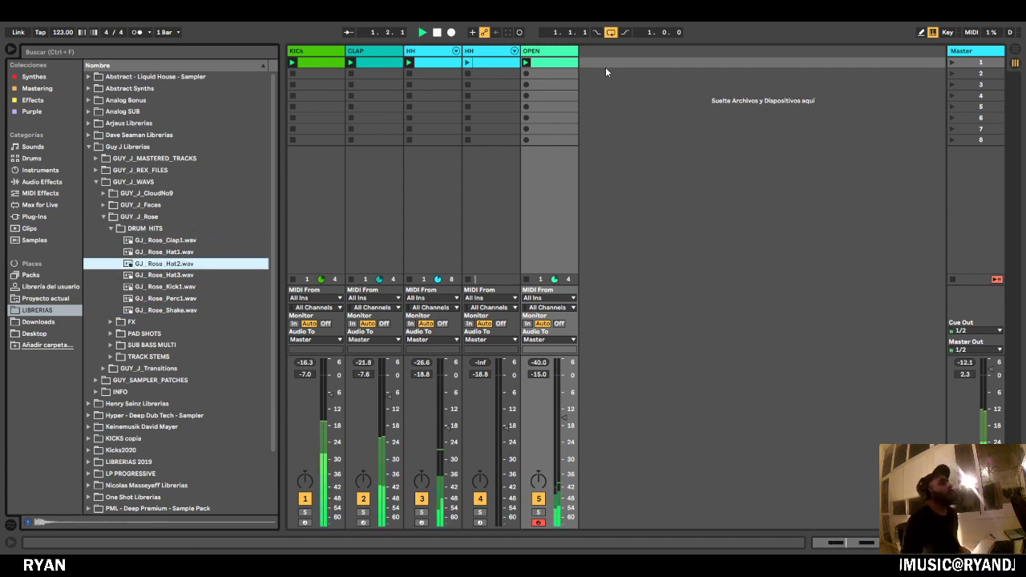
pyautogui.press('space')
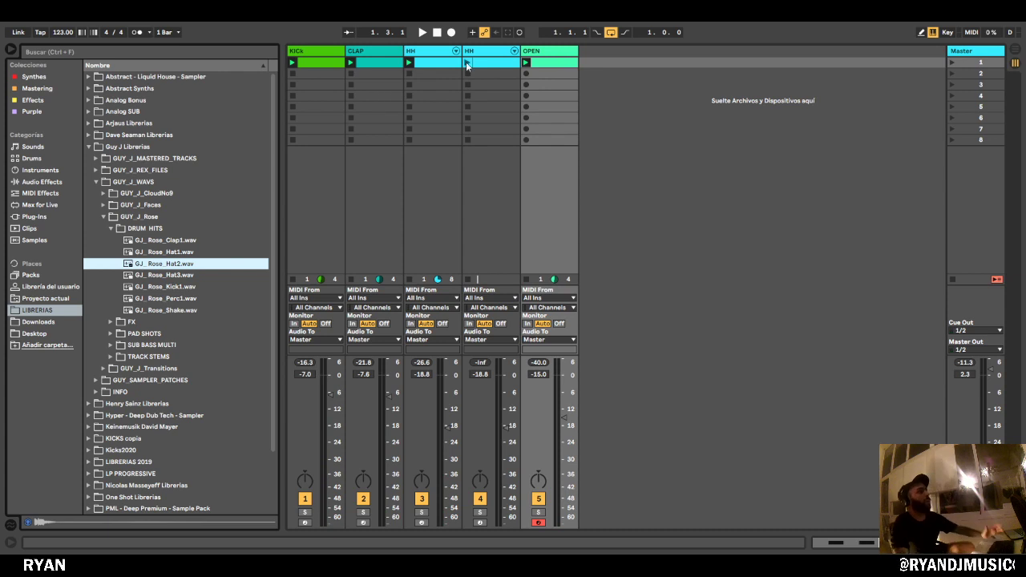
pyautogui.press('space')
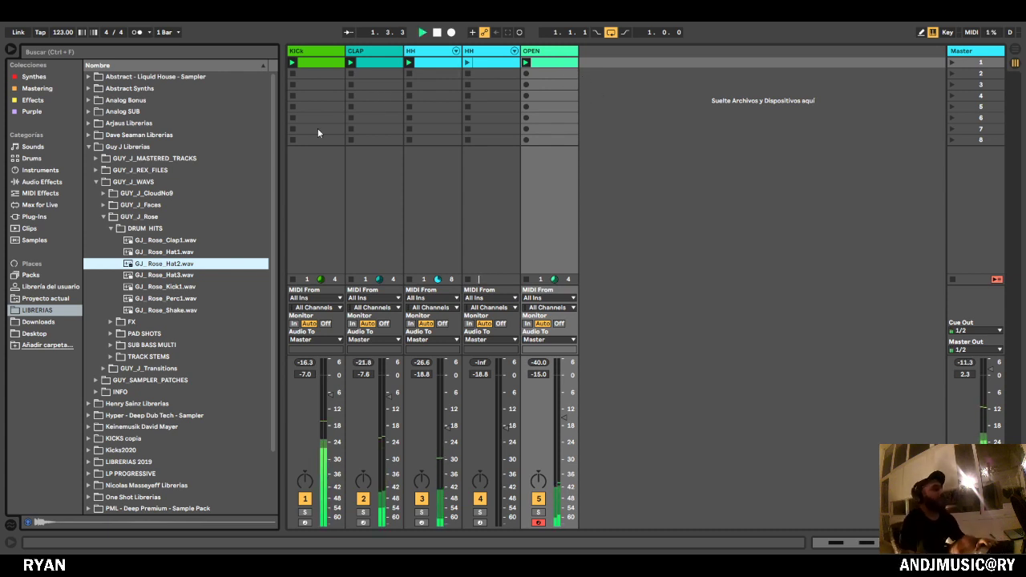
pyautogui.moveTo(388, 395); pyautogui.dragTo(389, 404)
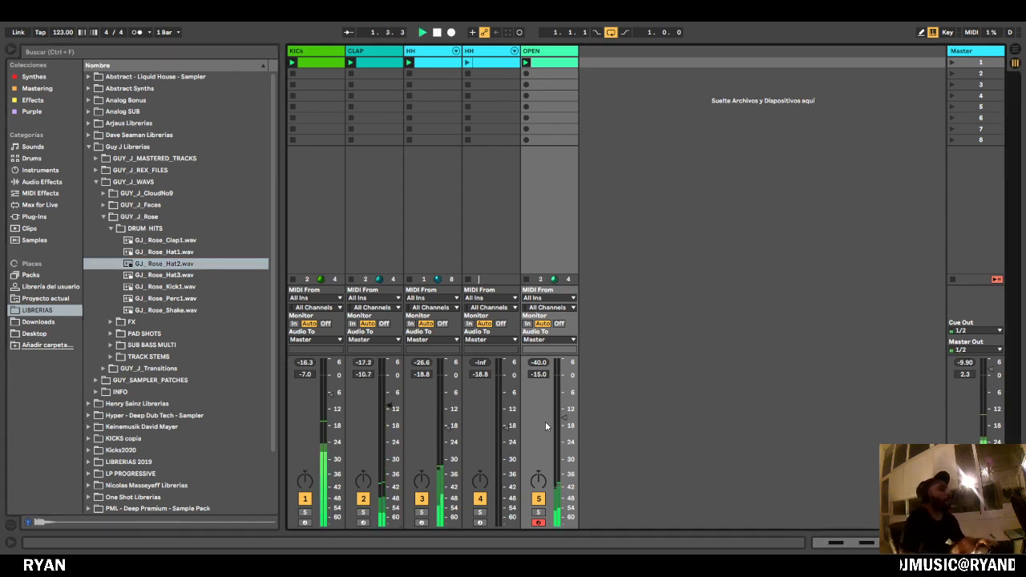
pyautogui.moveTo(565, 417); pyautogui.dragTo(565, 413)
pyautogui.press('space')
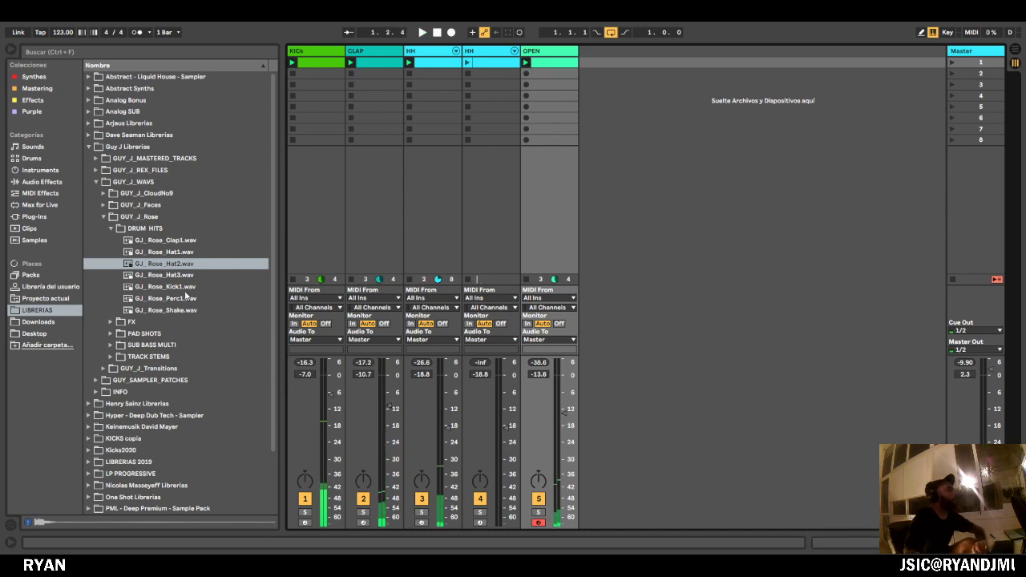
# Audition the GJ_Rose Hat3 and Kick1 samples and the drum hits in the GUY_J_CloudNo9 folder, ending with GJ_CloudNo9_Snare1.wav.
pyautogui.click(173, 276)
pyautogui.press('Down')
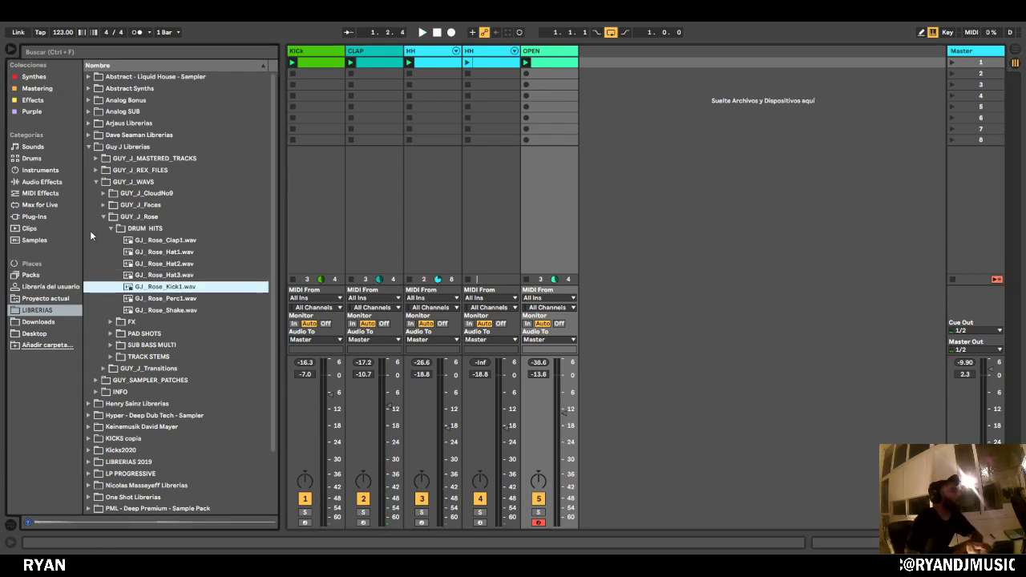
pyautogui.click(104, 217)
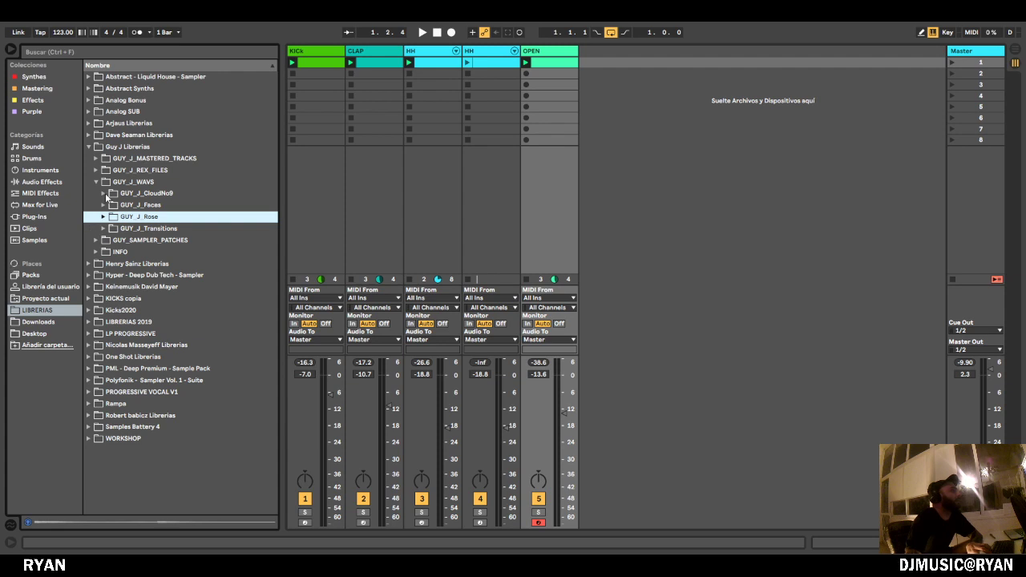
pyautogui.click(103, 194)
pyautogui.click(110, 205)
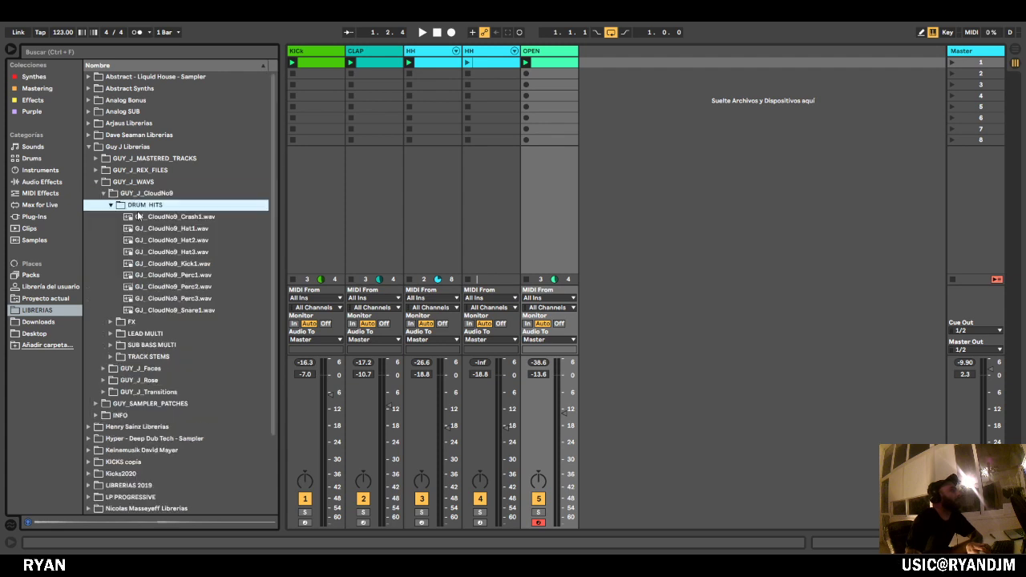
pyautogui.click(178, 217)
pyautogui.click(187, 240)
pyautogui.press('Down')
pyautogui.press('Down')
pyautogui.press('Down')
pyautogui.press('Down')
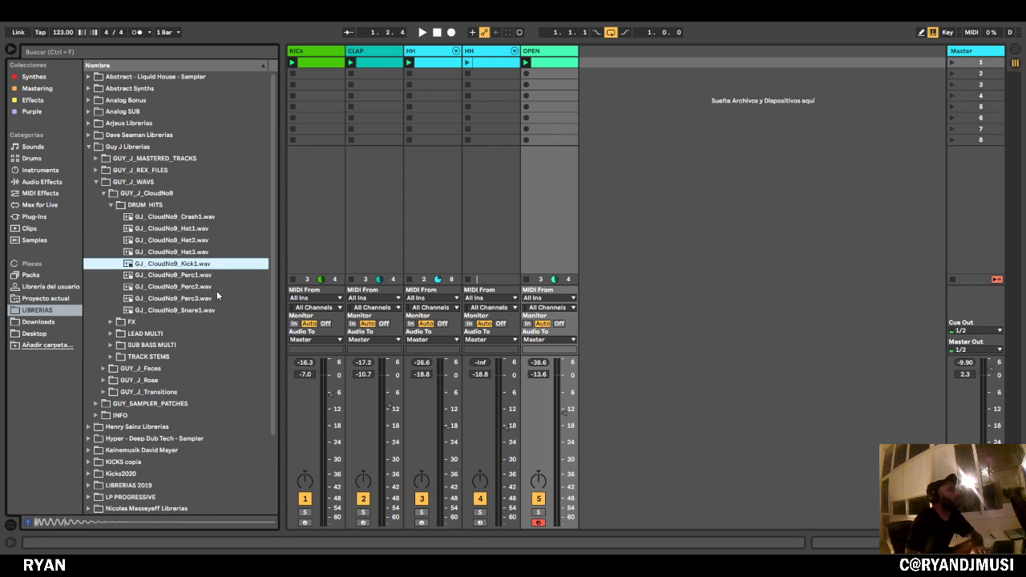
pyautogui.click(205, 311)
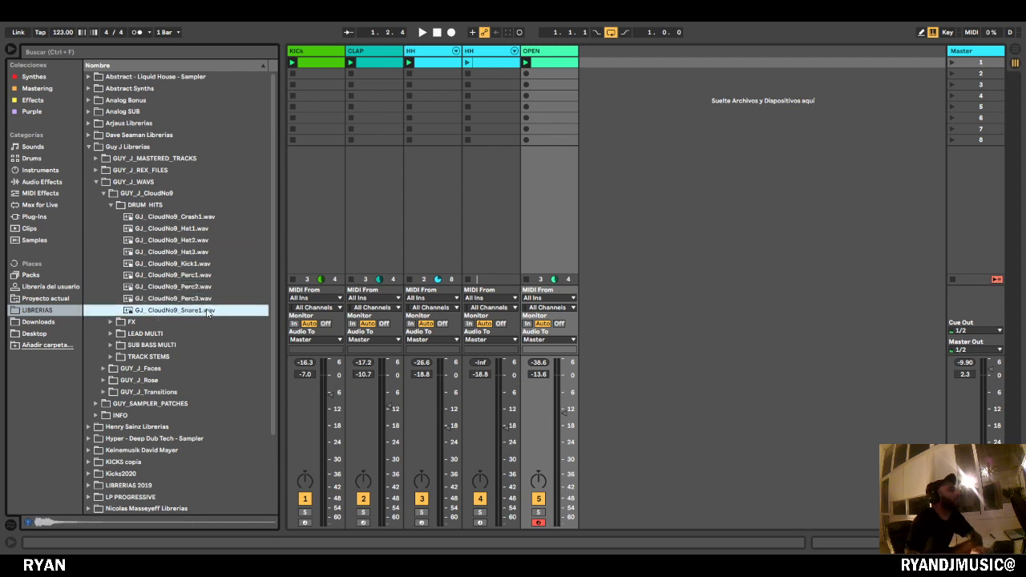
# Search the LIBRERIAS samples for "shaker" and expand the SHAKER folder of PML - Deep Premium - Sample Pack.
pyautogui.click(145, 48)
pyautogui.write('shaker')
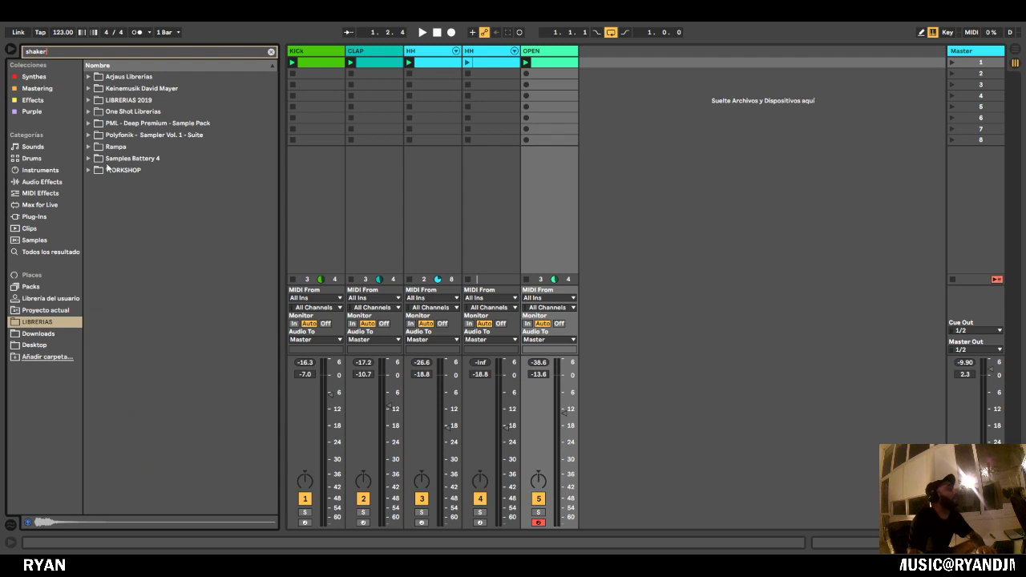
pyautogui.click(89, 123)
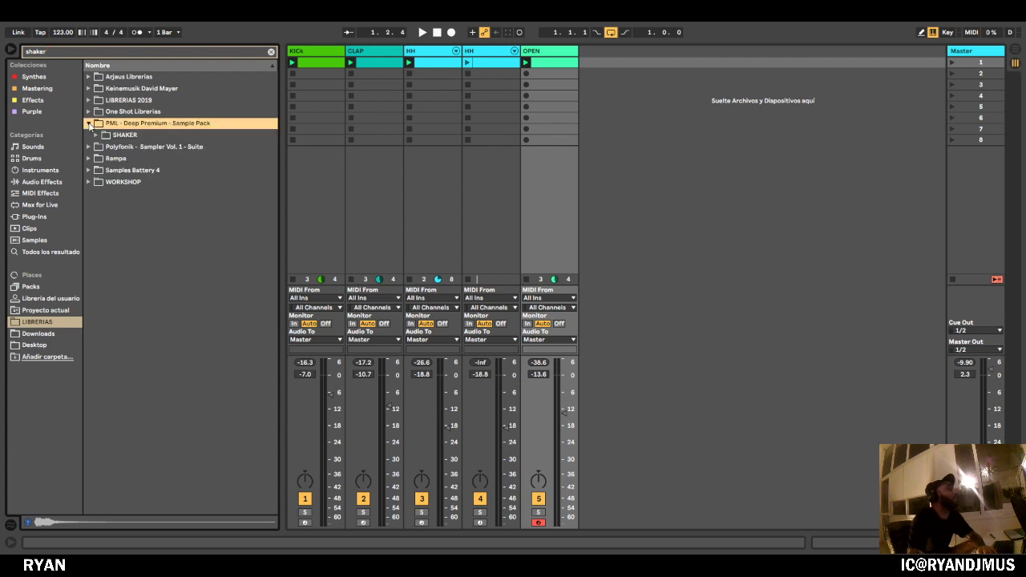
pyautogui.click(96, 137)
# Audition the DPV1_SHAKER samples from DRY_002 to WET_001 and select DPV1_SHAKER_DRY_008.wav.
pyautogui.click(156, 159)
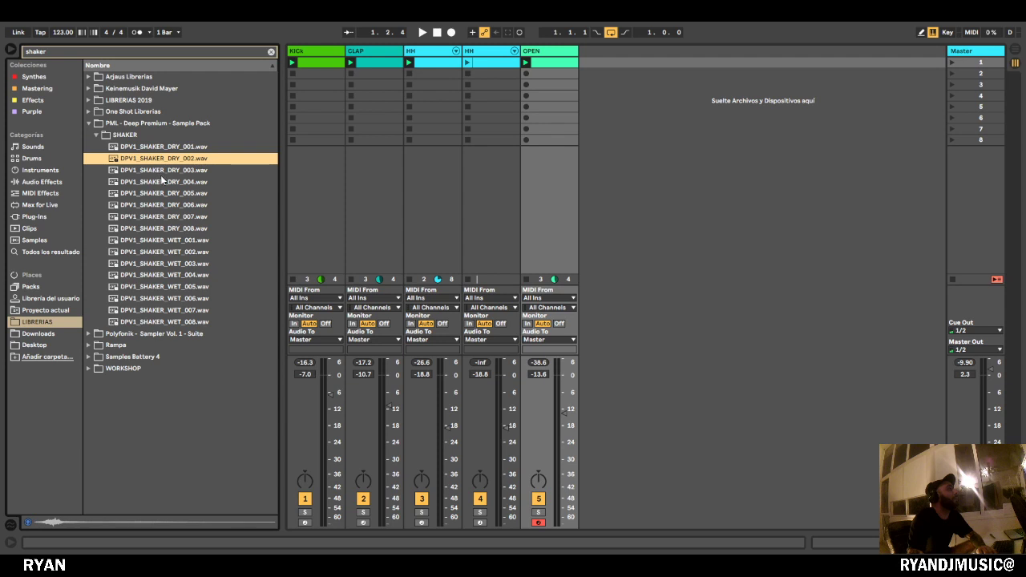
pyautogui.press('Down')
pyautogui.press('Down')
pyautogui.press('Down')
pyautogui.press('Down')
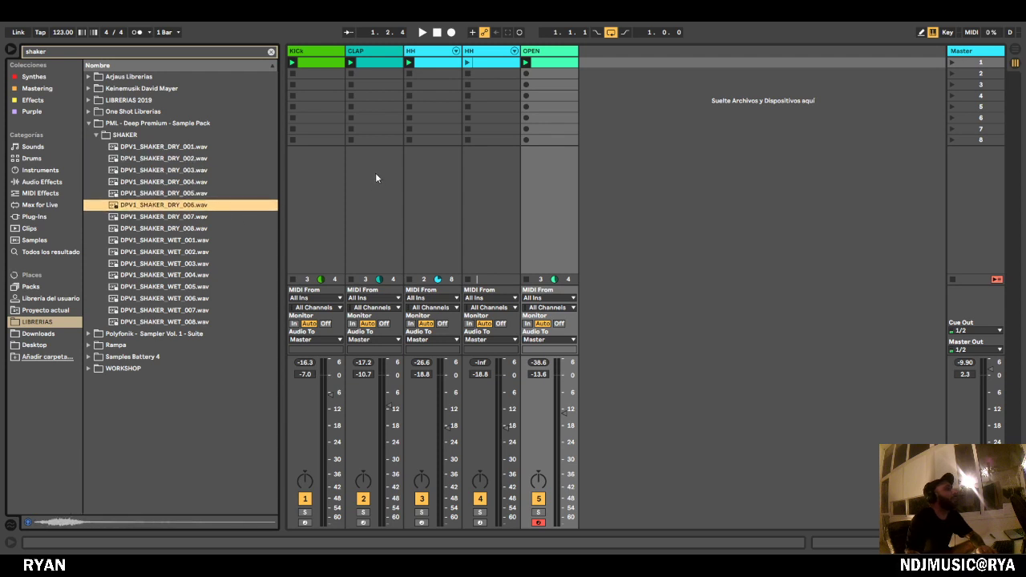
pyautogui.press('Down')
pyautogui.press('Down')
pyautogui.press('Down')
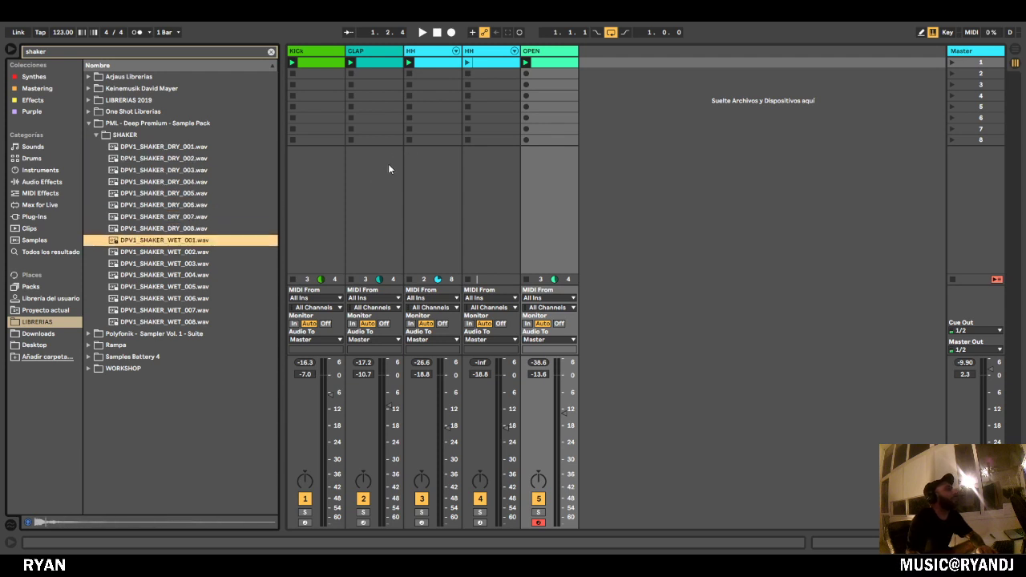
pyautogui.press('Up')
pyautogui.press('Down')
pyautogui.press('Up')
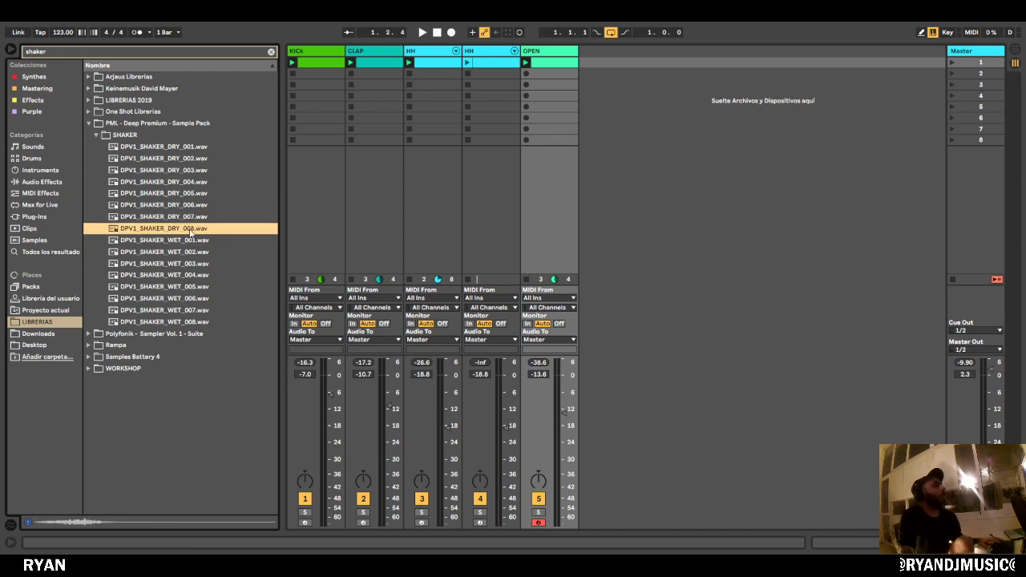
pyautogui.click(646, 69)
pyautogui.hotkey('ctrl', 't')
pyautogui.click(628, 53)
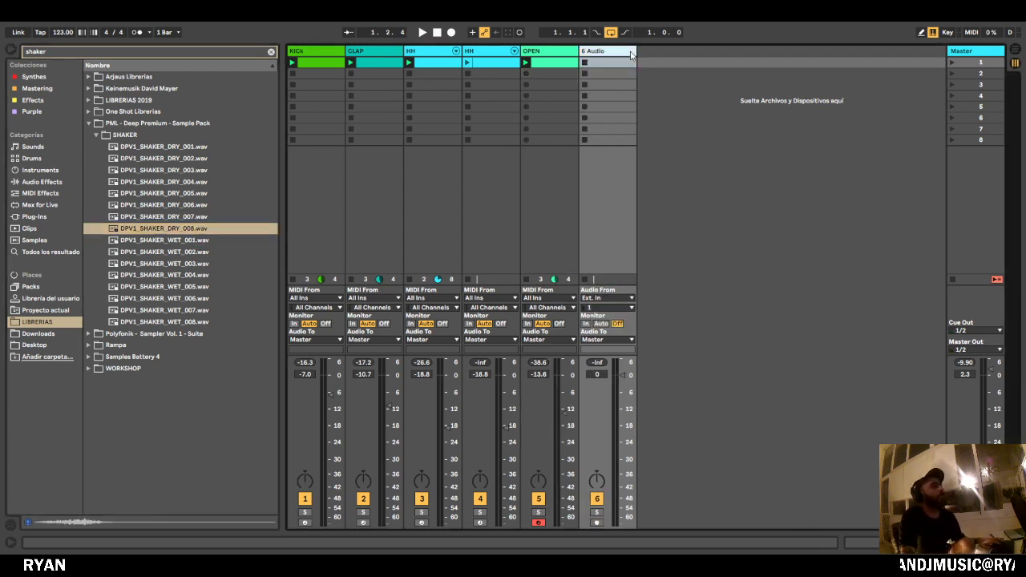
pyautogui.press('Delete')
# Insert a MIDI track after OPEN and load DPV1_SHAKER_DRY_008.wav into it as a sampler instrument.
pyautogui.click(615, 61)
pyautogui.hotkey('ctrl', 'shift', 't')
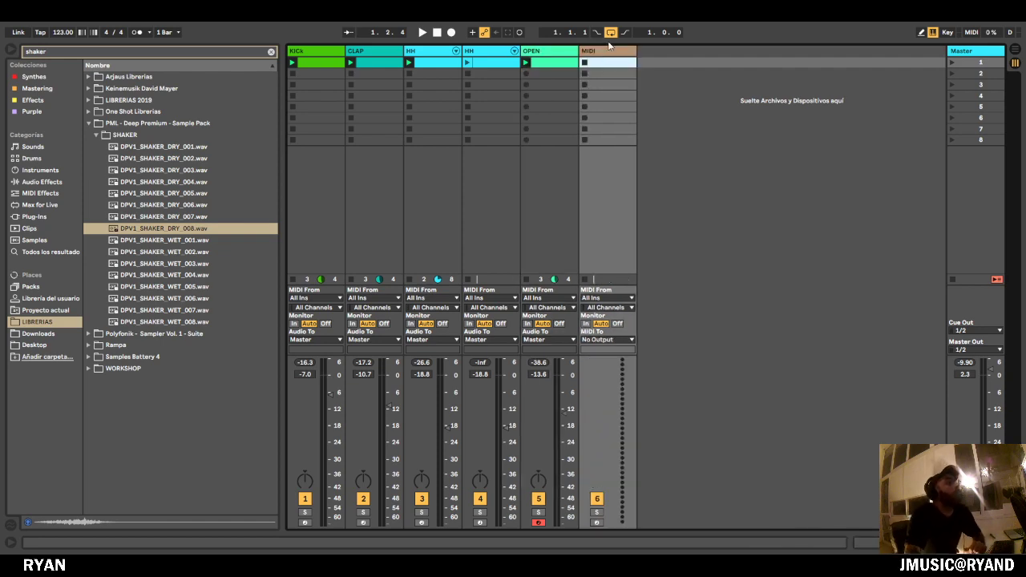
pyautogui.doubleClick(596, 53)
pyautogui.moveTo(200, 230); pyautogui.dragTo(337, 473)
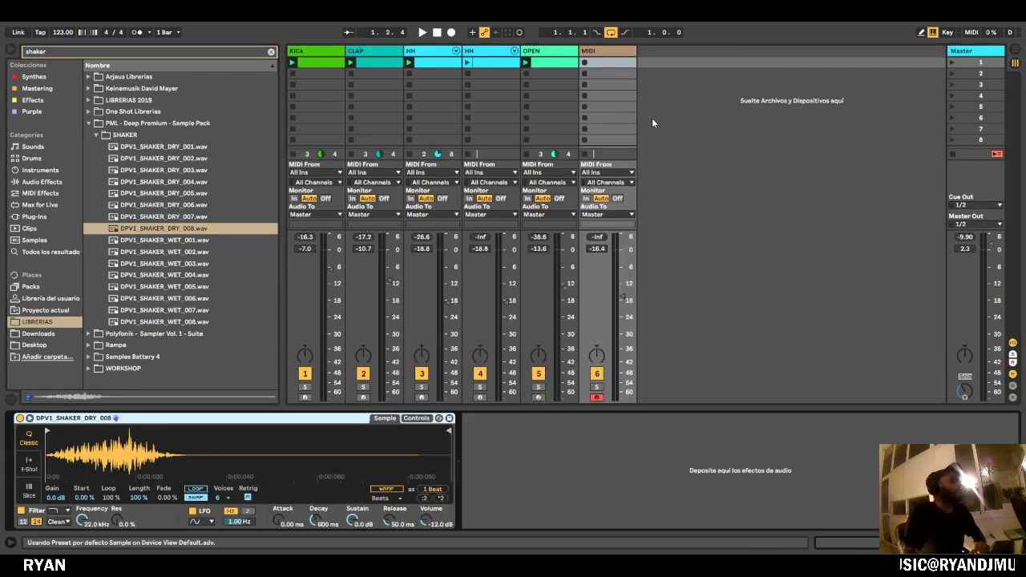
# Create a one-bar MIDI clip in the shaker sample's track and place a sixteenth note on C3 at the bar's start.
pyautogui.doubleClick(622, 62)
pyautogui.moveTo(353, 414); pyautogui.dragTo(353, 98)
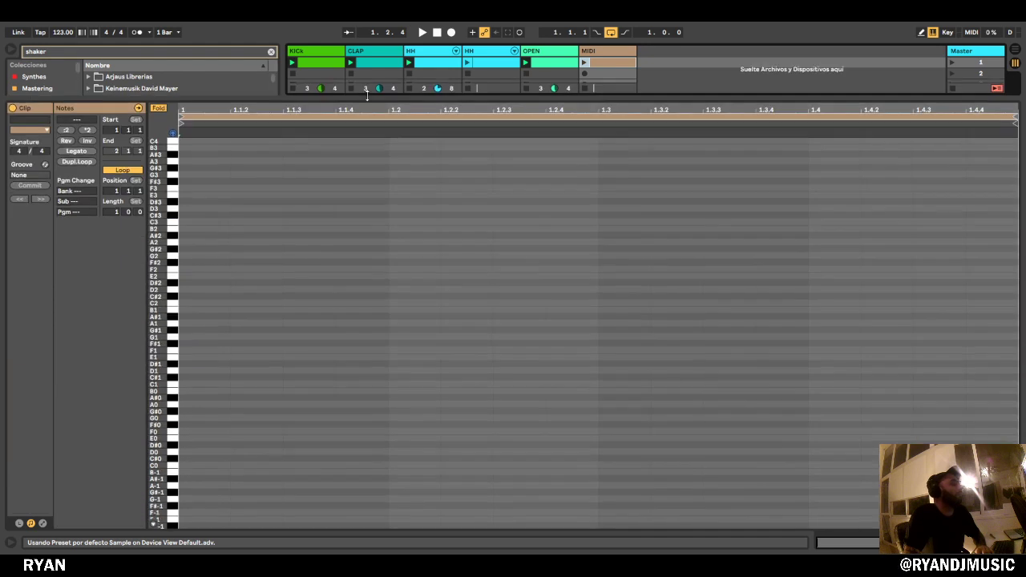
pyautogui.doubleClick(223, 219)
pyautogui.moveTo(214, 295); pyautogui.dragTo(225, 274)
pyautogui.press('Down')
pyautogui.press('Down')
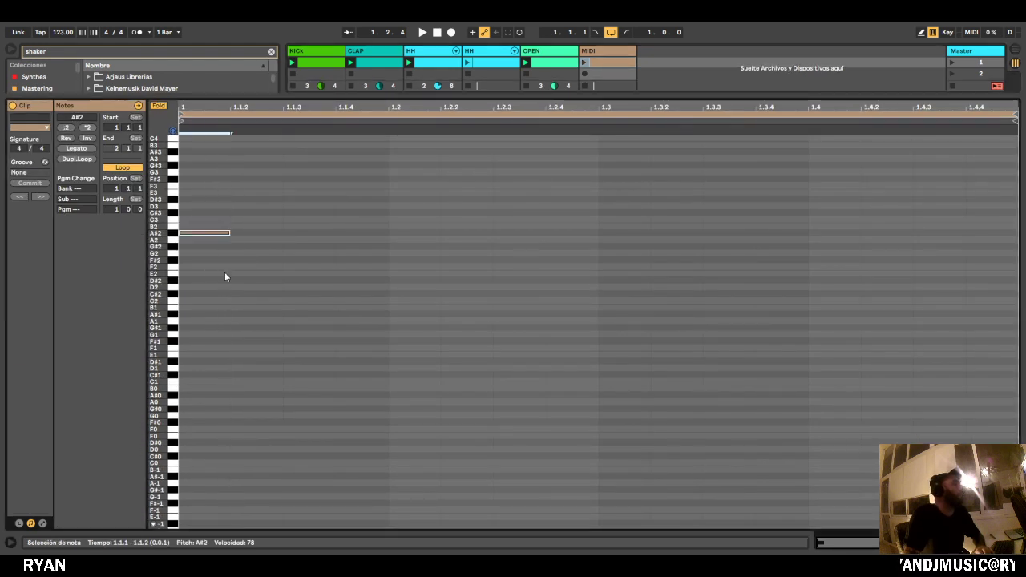
pyautogui.press('Right')
pyautogui.press('Up')
pyautogui.press('Left')
pyautogui.press('Up')
pyautogui.click(231, 220)
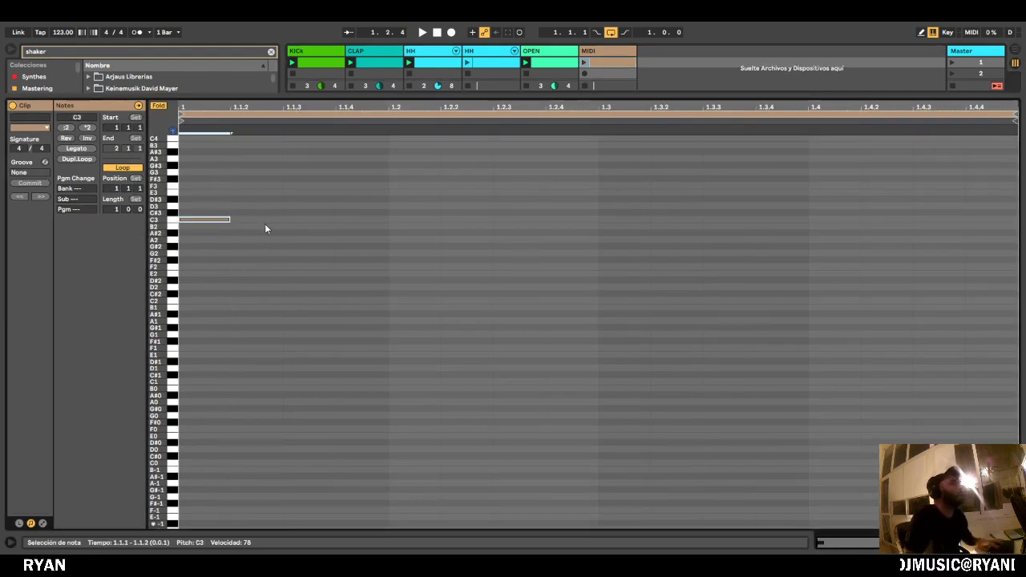
# Launch the new clip with the groove, add C3 notes at 1.1.3 and 1.1.4, and duplicate the one-beat pattern across the bar.
pyautogui.click(283, 210)
pyautogui.press('space')
pyautogui.click(585, 62)
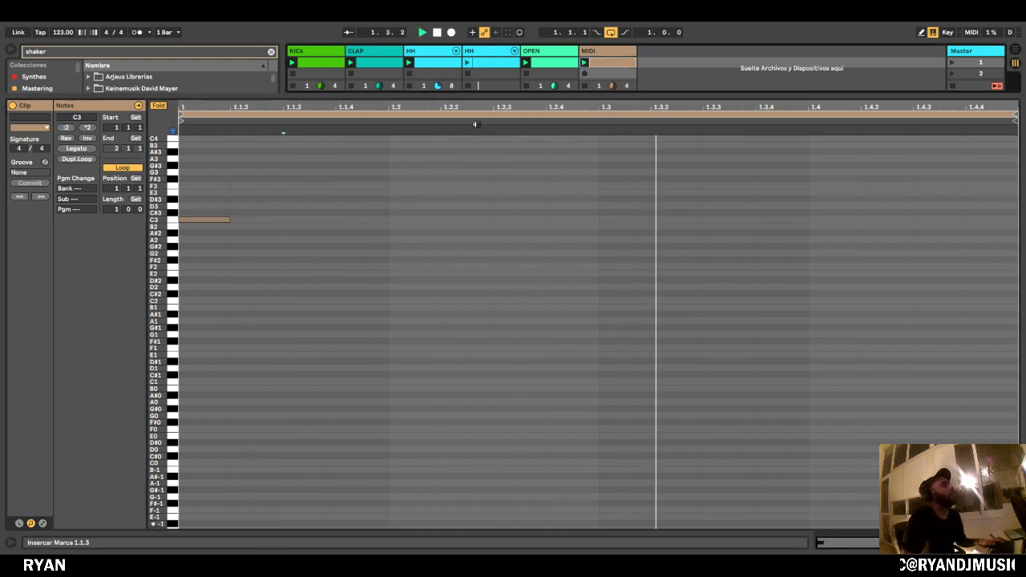
pyautogui.doubleClick(290, 219)
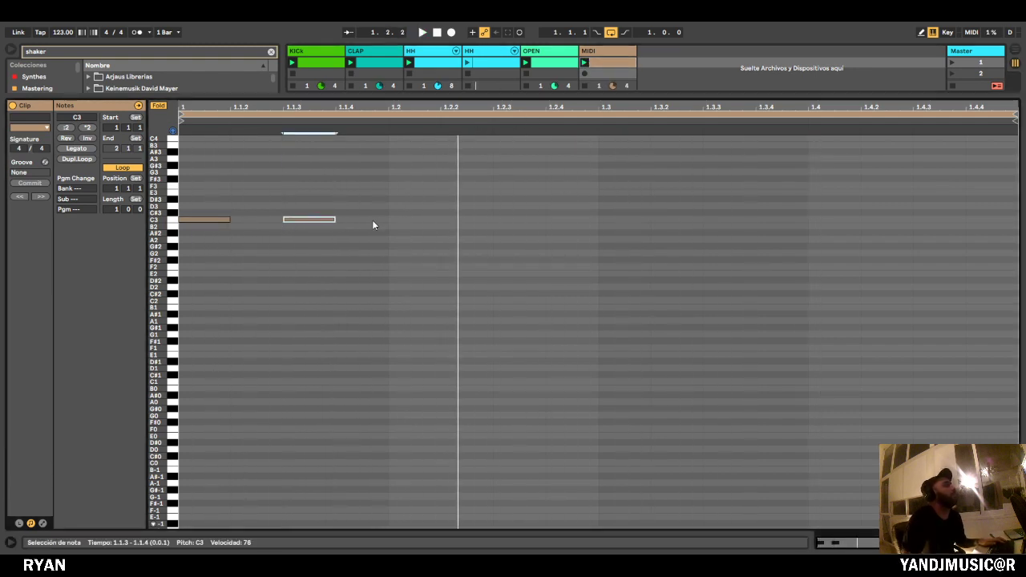
pyautogui.doubleClick(369, 220)
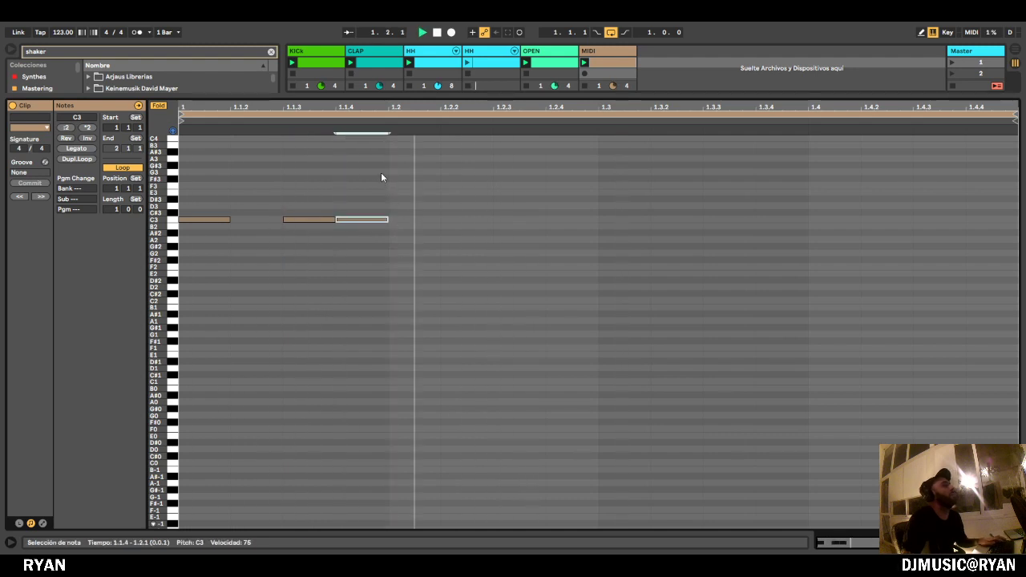
pyautogui.moveTo(376, 173); pyautogui.dragTo(194, 283)
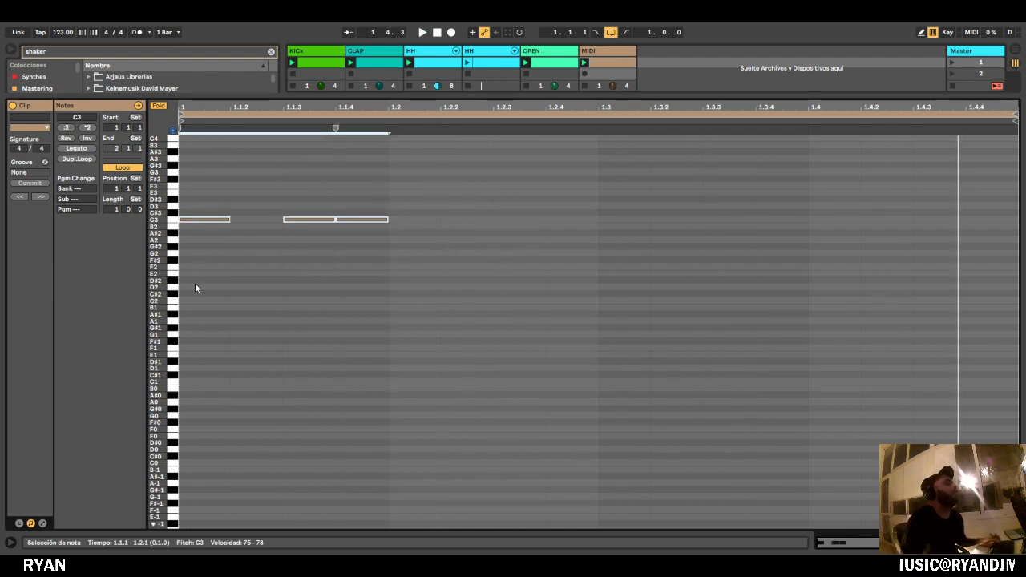
pyautogui.hotkey('ctrl', 'd')
pyautogui.hotkey('ctrl', 'd')
pyautogui.hotkey('ctrl', 'd')
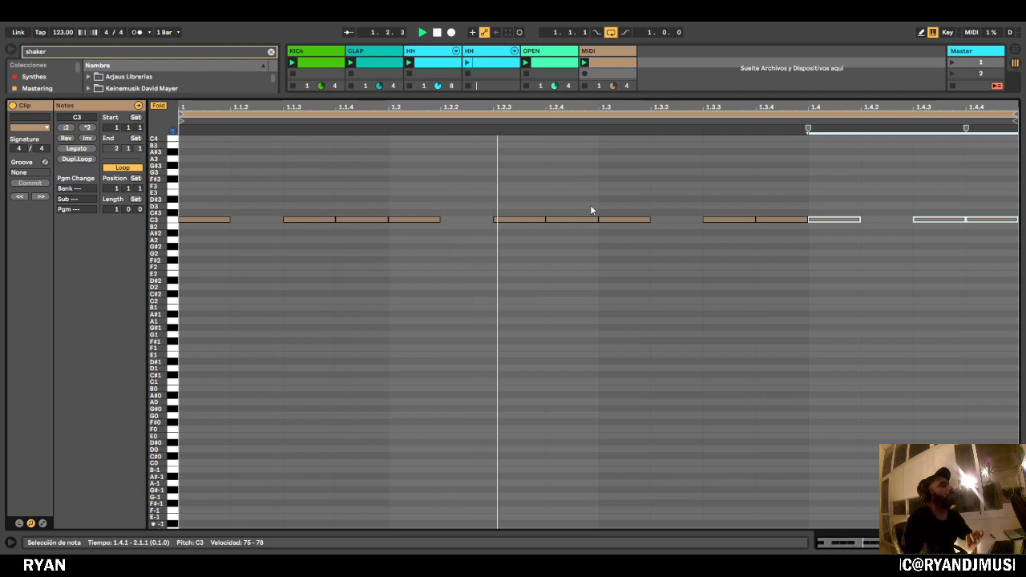
# Set the new MIDI track's volume to -13.0 dB and the OPEN track's to -16.4 dB while playing, and stop playback.
pyautogui.moveTo(614, 97); pyautogui.dragTo(628, 505)
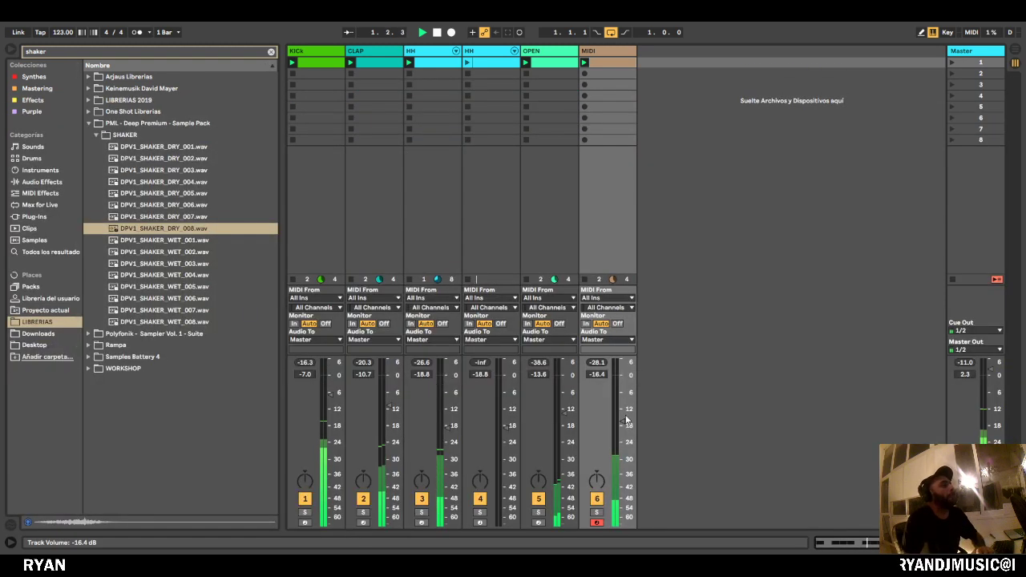
pyautogui.moveTo(624, 421); pyautogui.dragTo(564, 421)
pyautogui.press('space')
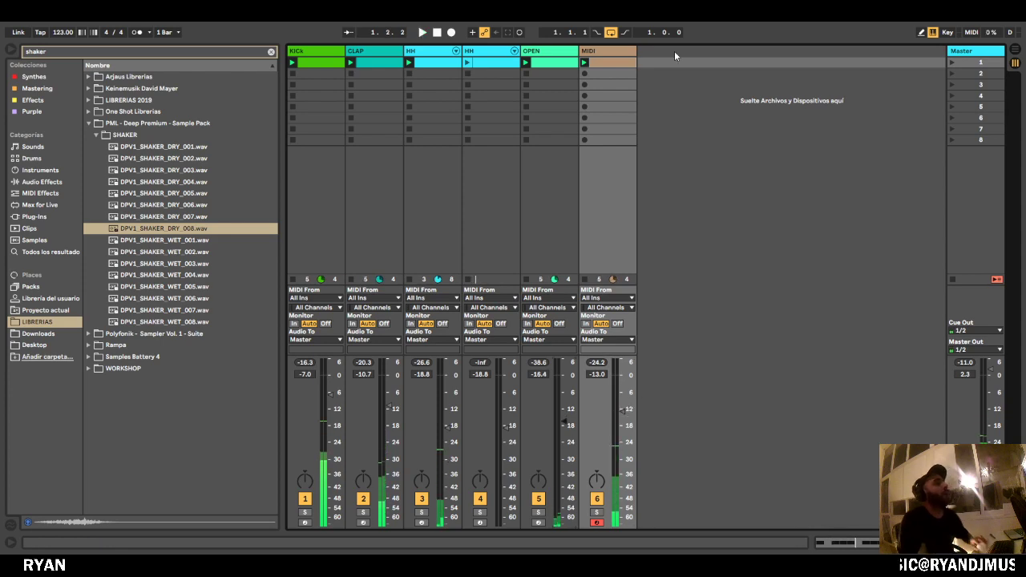
# Rename the new MIDI track Shaker and show its sampler device.
pyautogui.click(624, 54)
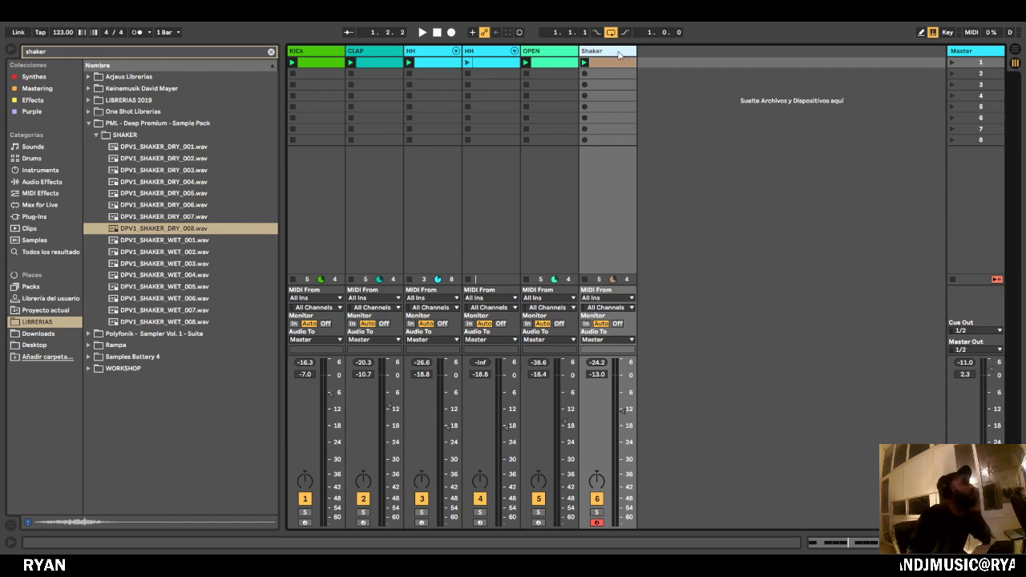
pyautogui.doubleClick(618, 55)
# Replace the browser's shaker search with "voco" and look through the content categories for the effect.
pyautogui.click(36, 51)
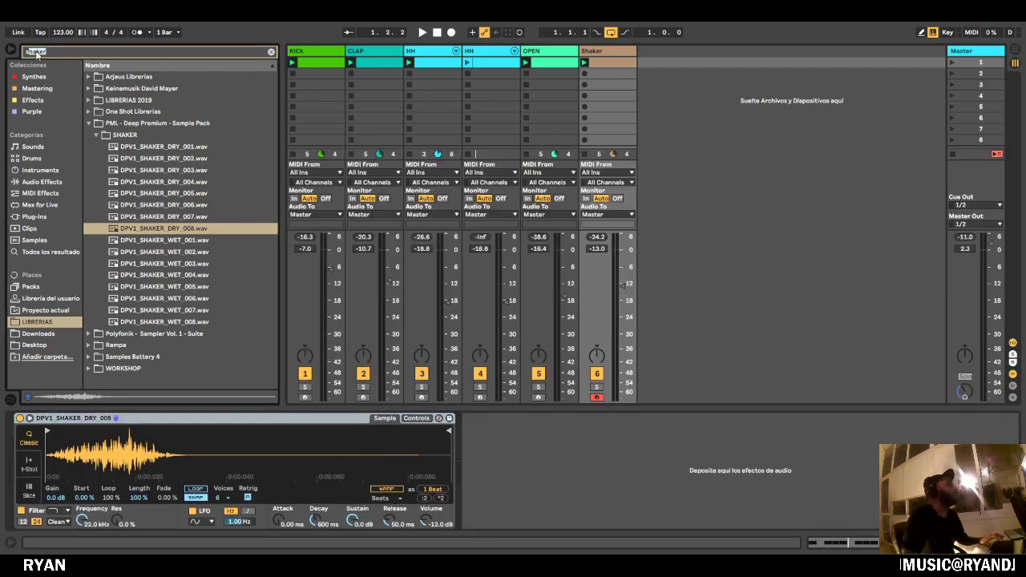
pyautogui.write('vo')
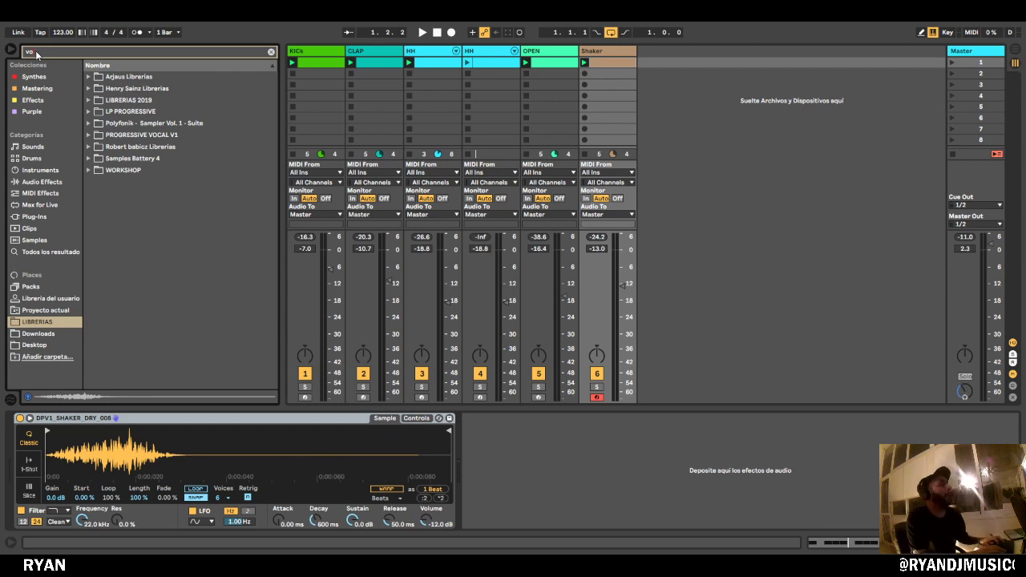
pyautogui.write('cal')
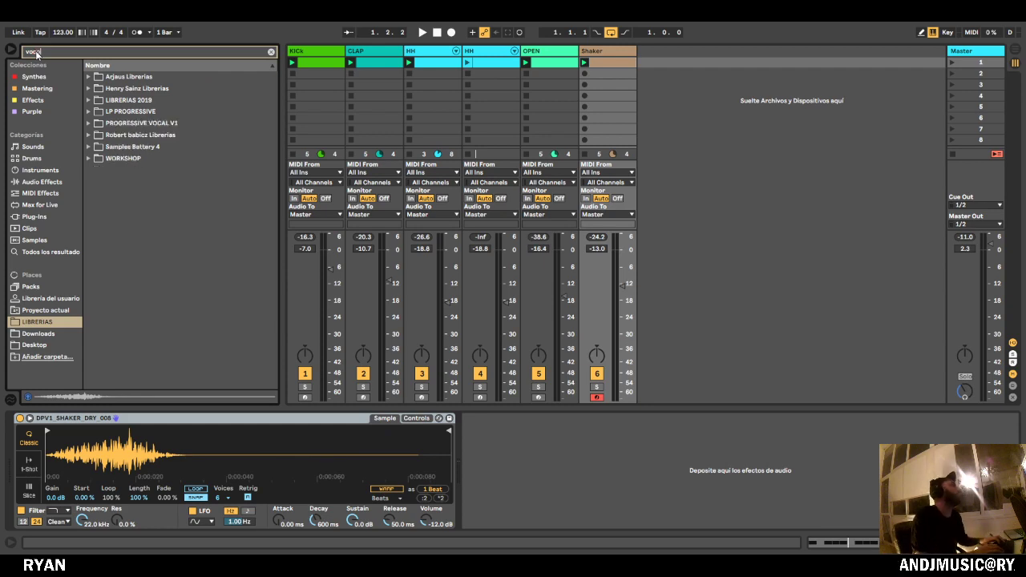
pyautogui.write('a')
pyautogui.click(73, 207)
pyautogui.press('Up')
pyautogui.press('Up')
pyautogui.press('Up')
pyautogui.press('Up')
pyautogui.press('Up')
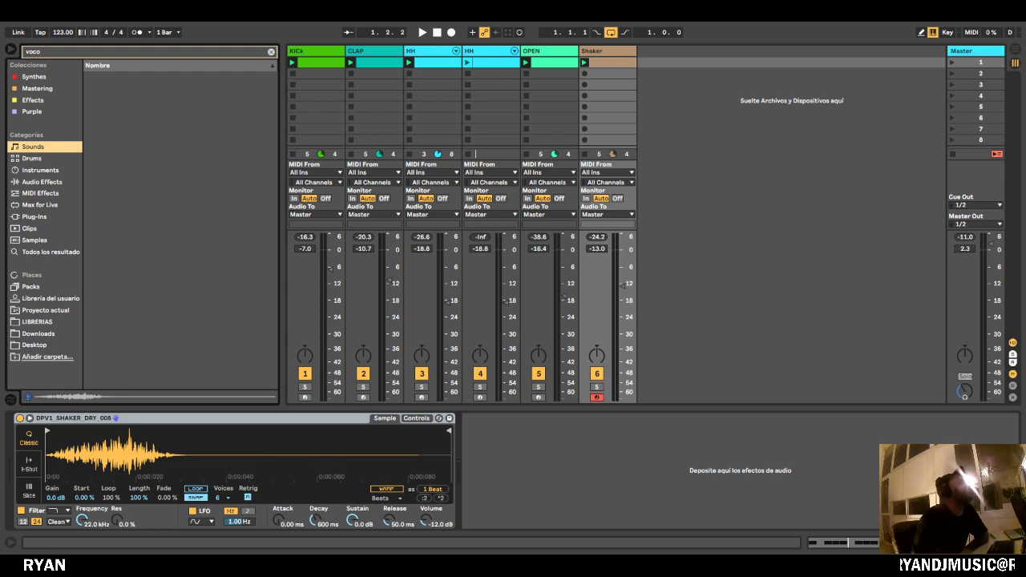
# Find the Vocoder among the audio effects and add it after the sampler on the Shaker track.
pyautogui.click(48, 181)
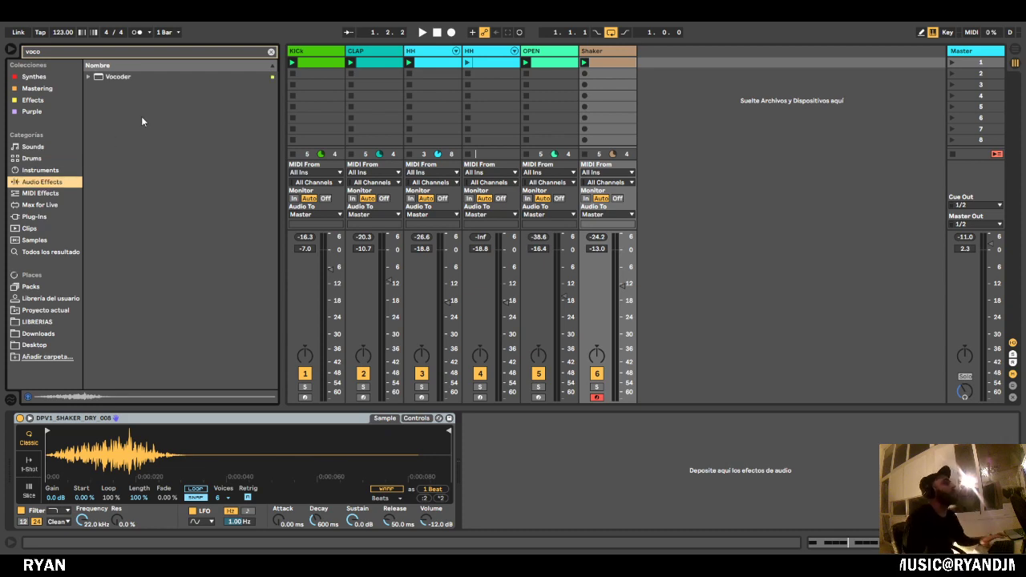
pyautogui.click(118, 77)
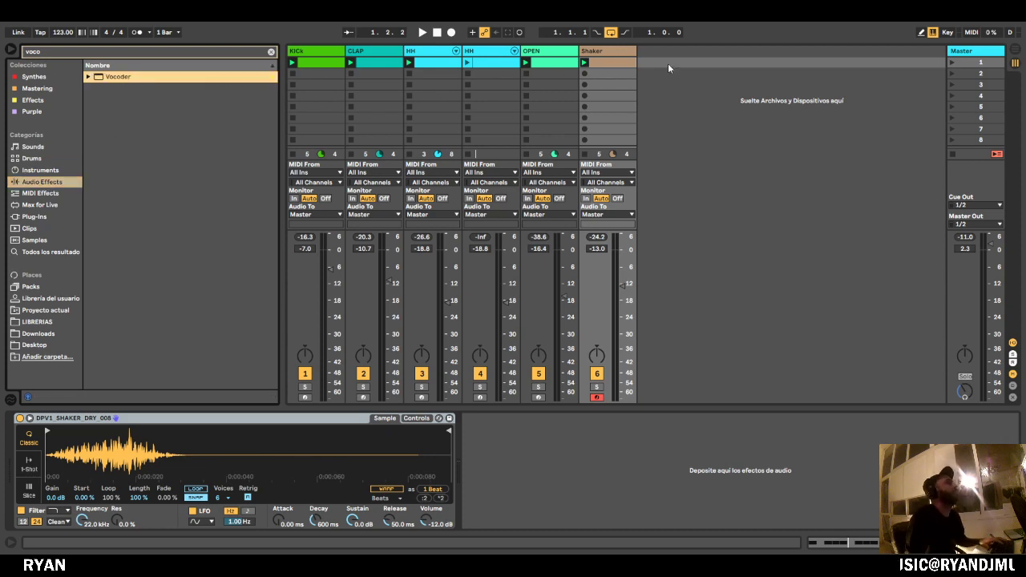
pyautogui.click(132, 77)
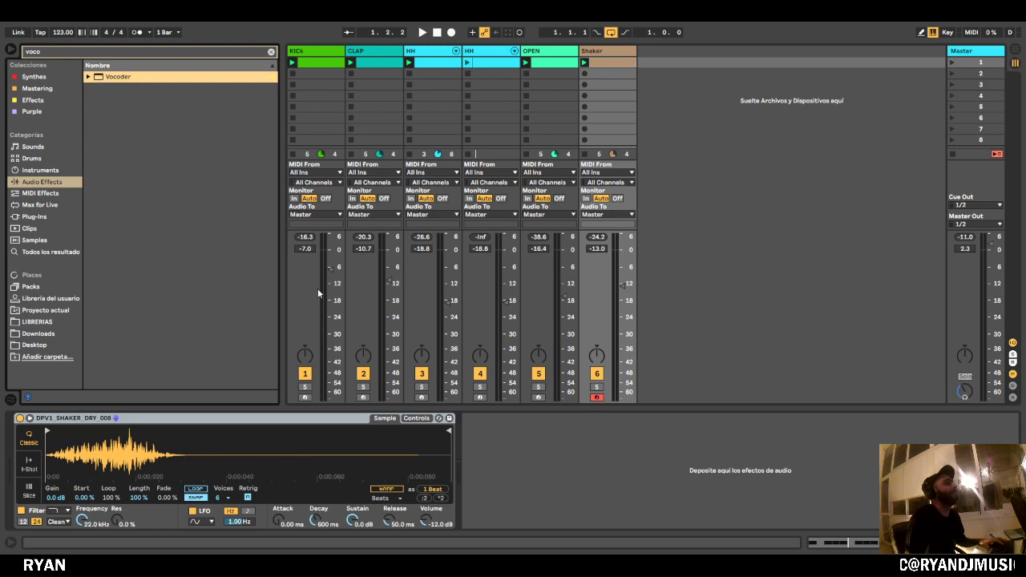
pyautogui.click(606, 51)
pyautogui.moveTo(112, 78); pyautogui.dragTo(630, 504)
# Clear and hide the browser, and set the Shaker track's volume to -20.4 dB and OPEN's to -20.0 dB while the groove plays.
pyautogui.moveTo(628, 289); pyautogui.dragTo(627, 319)
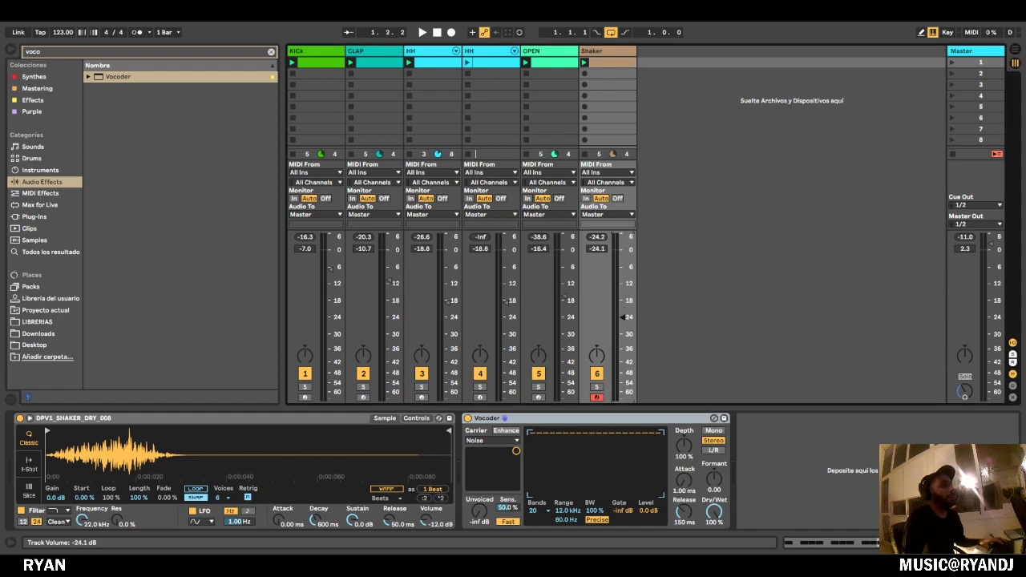
pyautogui.click(584, 63)
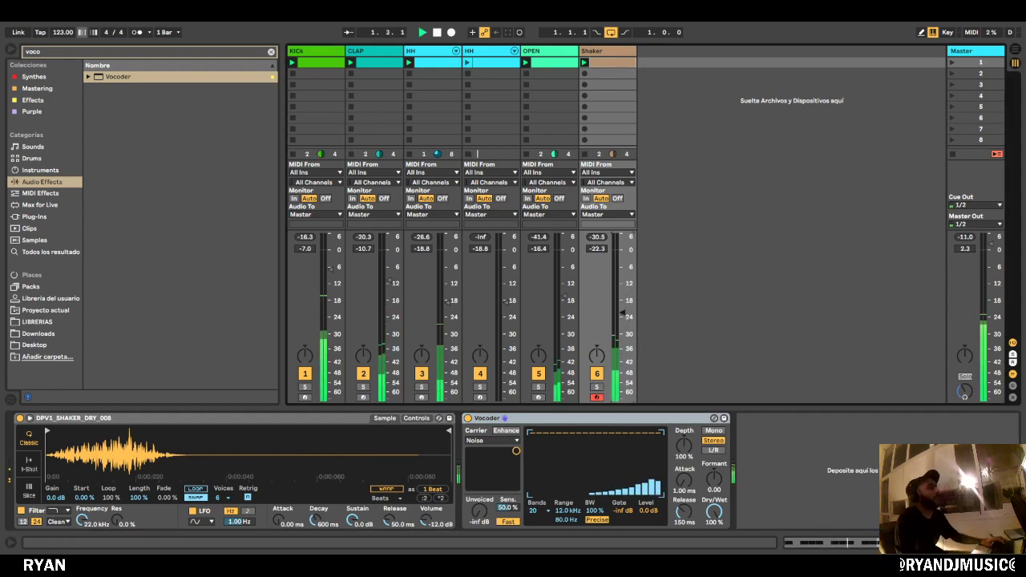
pyautogui.click(271, 53)
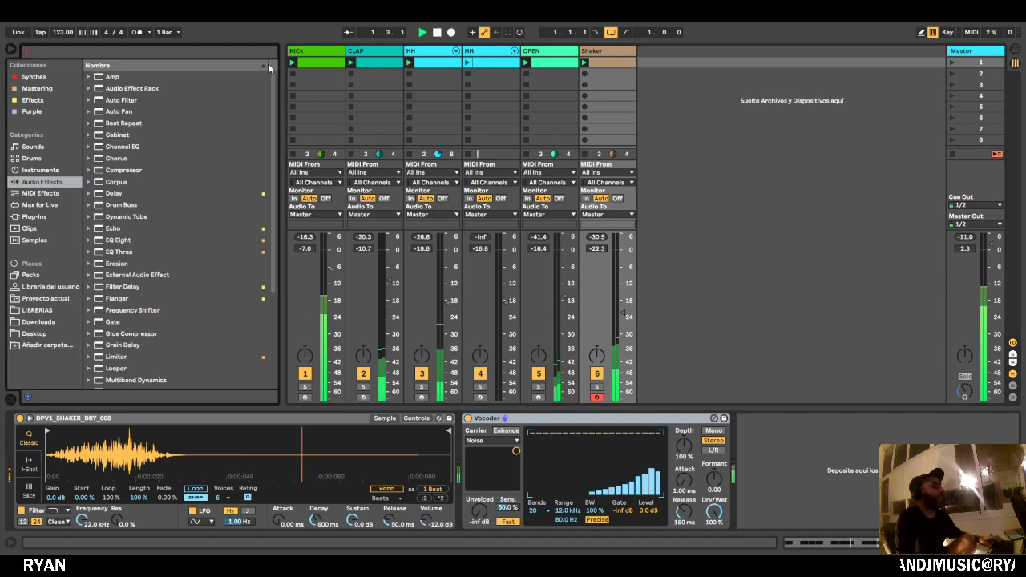
pyautogui.click(10, 49)
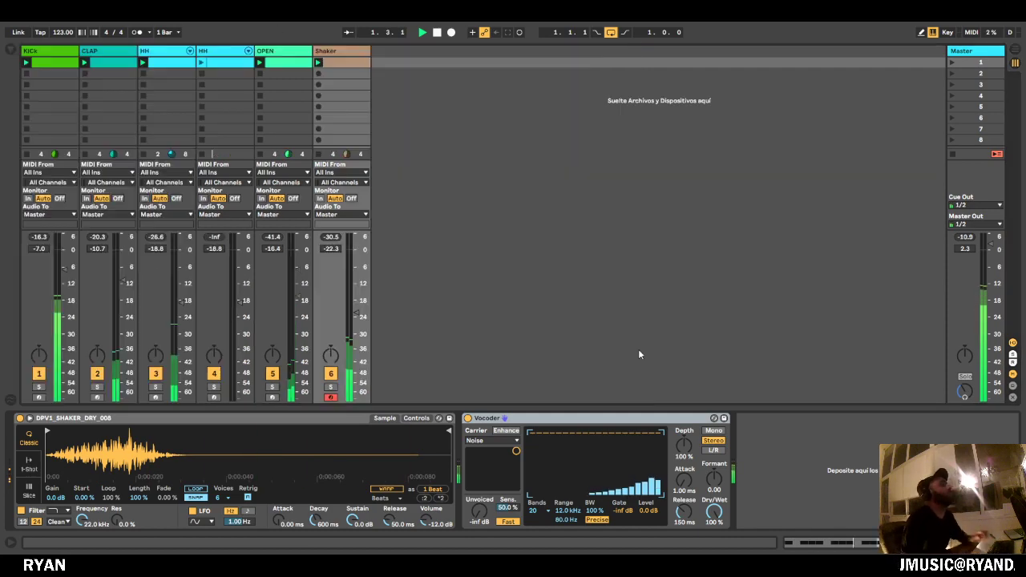
pyautogui.moveTo(356, 313)
pyautogui.mouseDown()
pyautogui.moveTo(298, 305)
pyautogui.moveTo(357, 308)
pyautogui.mouseUp()
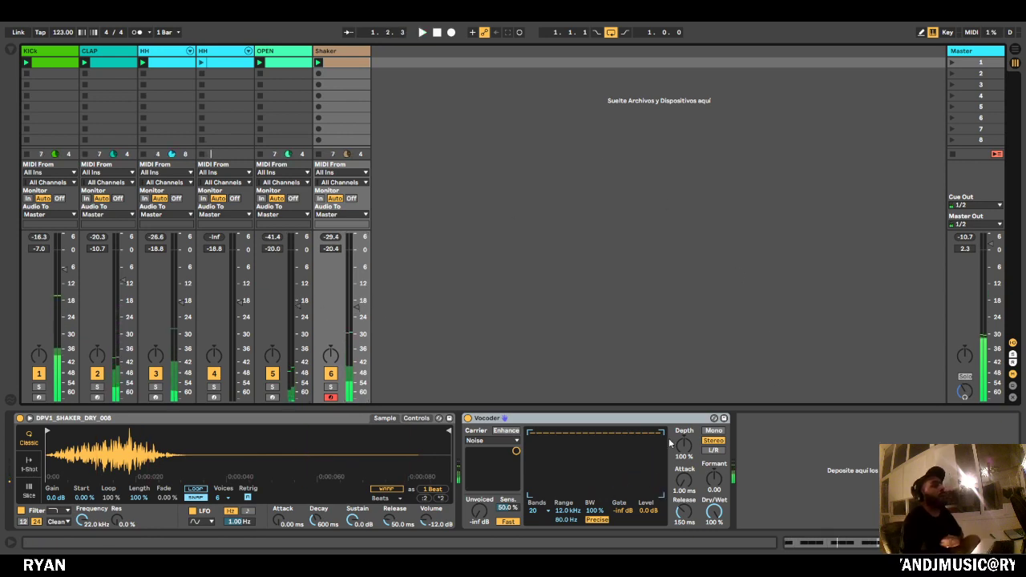
# Set the Vocoder's release to 127 ms while the groove plays, and stop playback.
pyautogui.press('space')
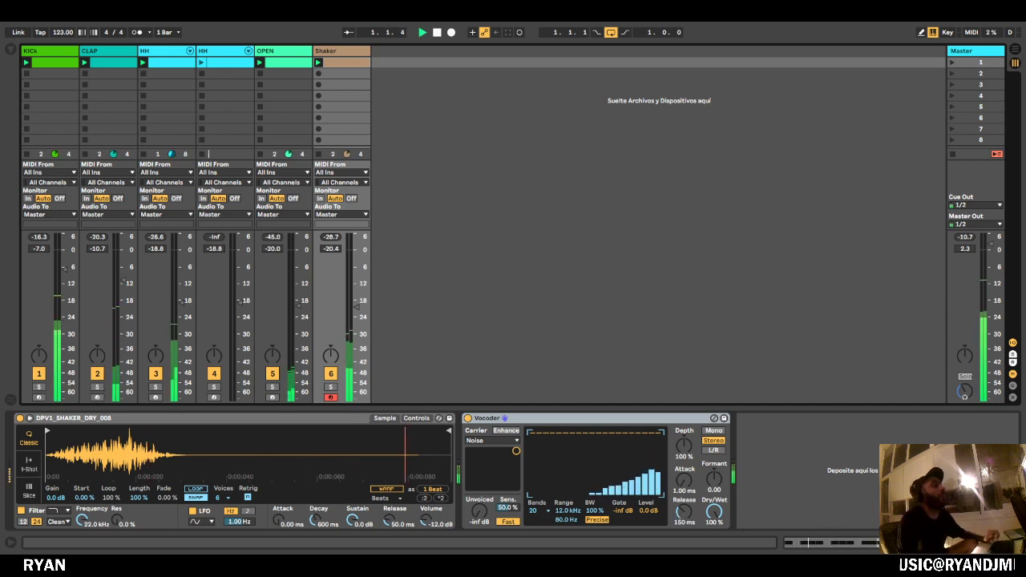
pyautogui.moveTo(684, 511)
pyautogui.mouseDown()
pyautogui.moveTo(684, 489)
pyautogui.moveTo(684, 516)
pyautogui.mouseUp()
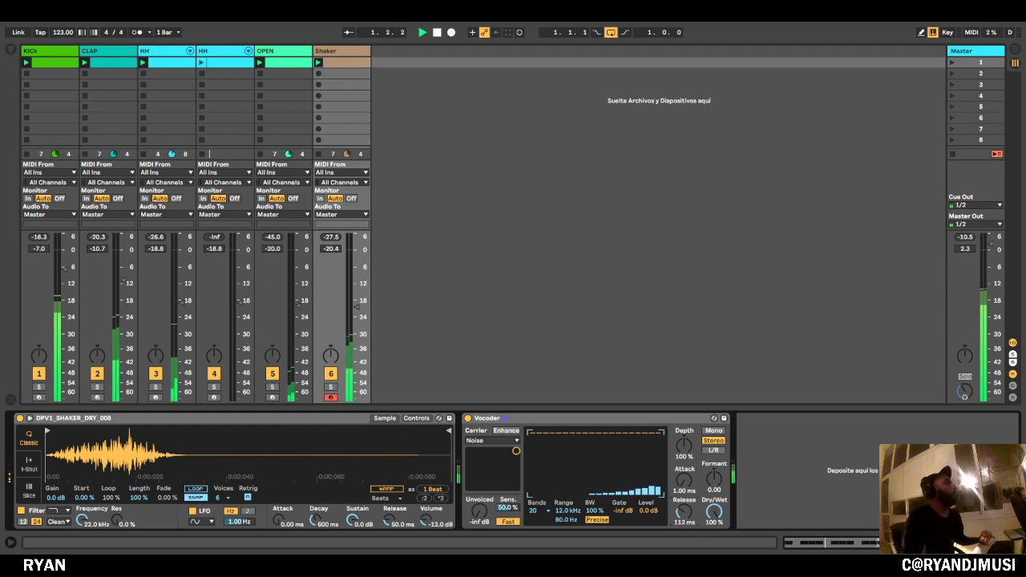
pyautogui.moveTo(683, 516); pyautogui.dragTo(684, 516)
pyautogui.press('space')
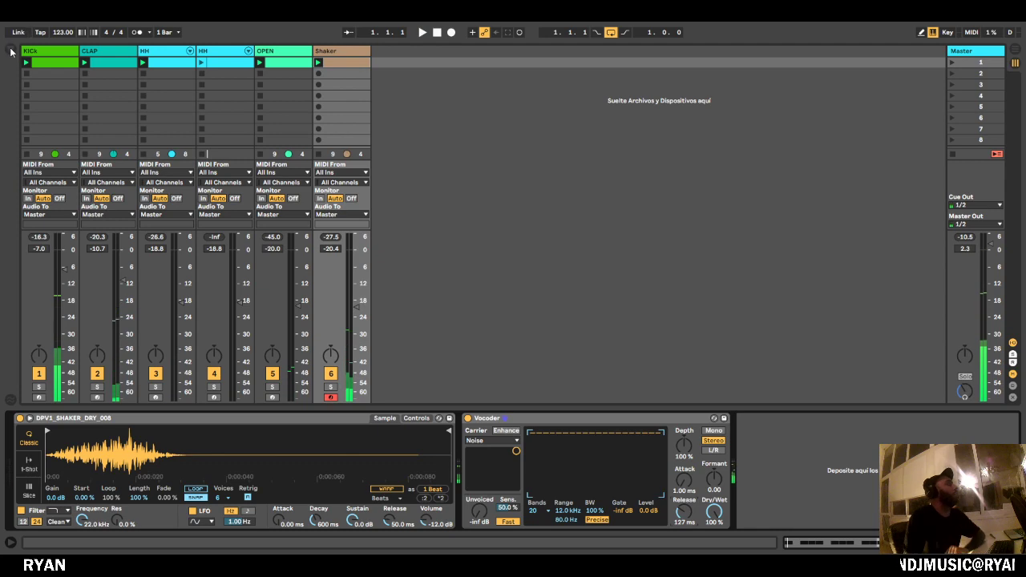
# Show the browser again, find the LFO among the Max for Live audio effects and add it after the Vocoder.
pyautogui.click(10, 51)
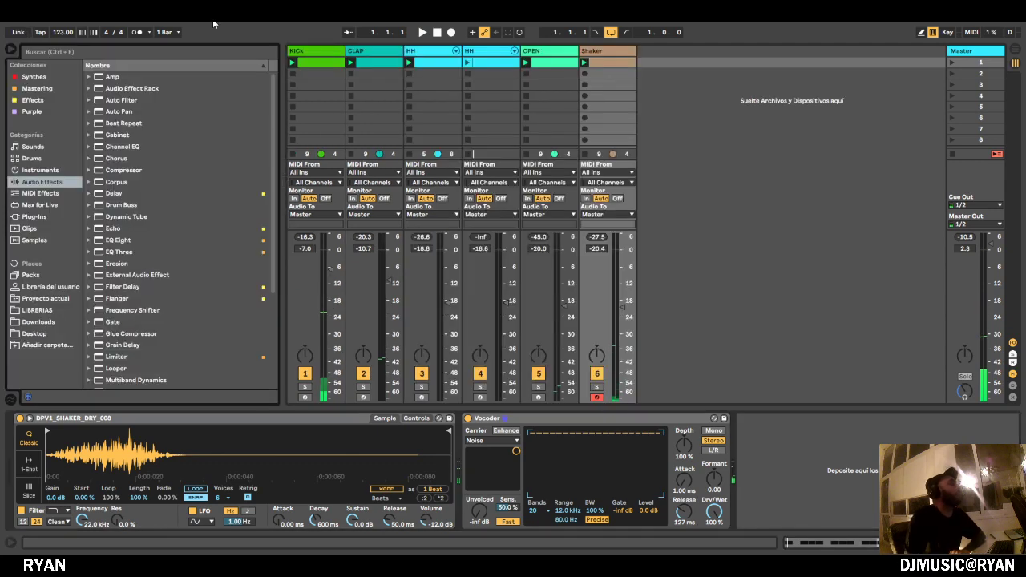
pyautogui.click(44, 205)
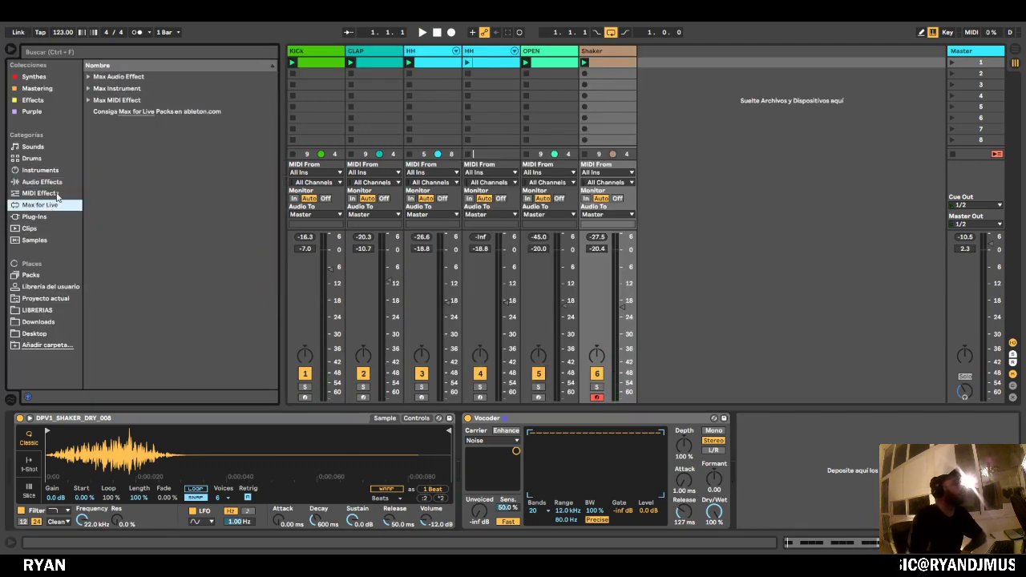
pyautogui.click(89, 101)
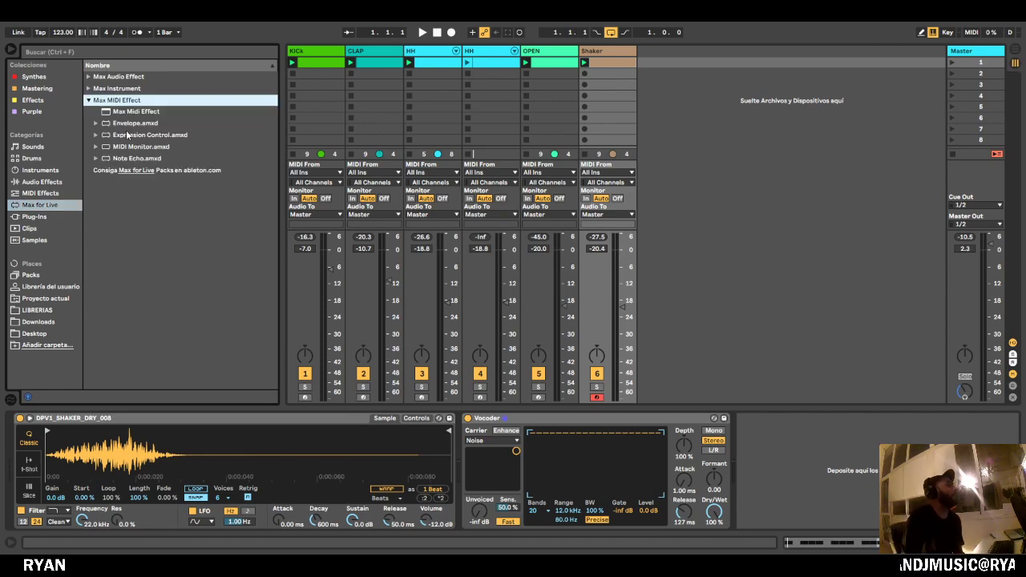
pyautogui.click(89, 101)
pyautogui.click(88, 89)
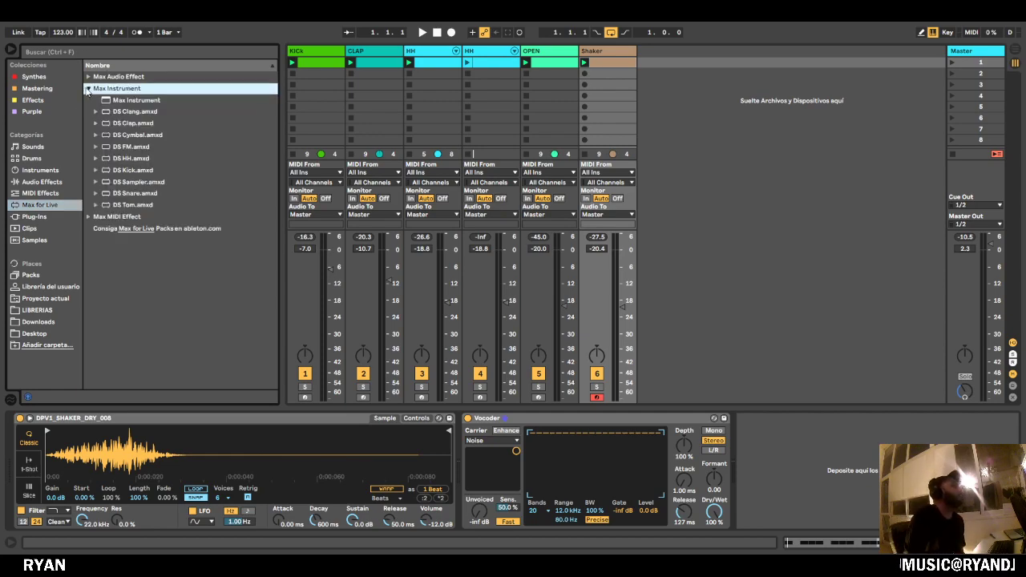
pyautogui.click(88, 89)
pyautogui.click(88, 77)
pyautogui.moveTo(120, 113); pyautogui.dragTo(126, 113)
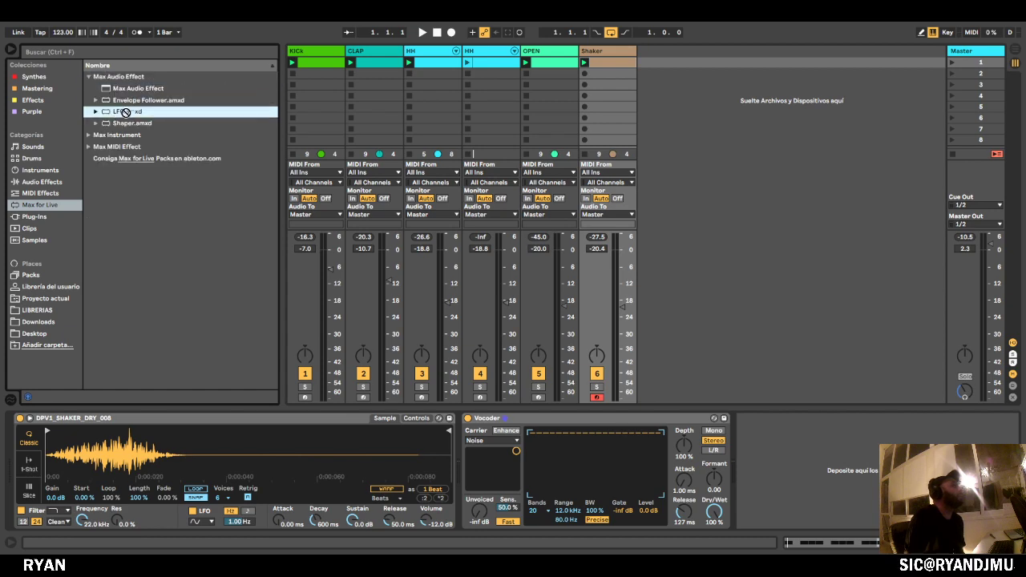
pyautogui.moveTo(753, 399); pyautogui.dragTo(813, 463)
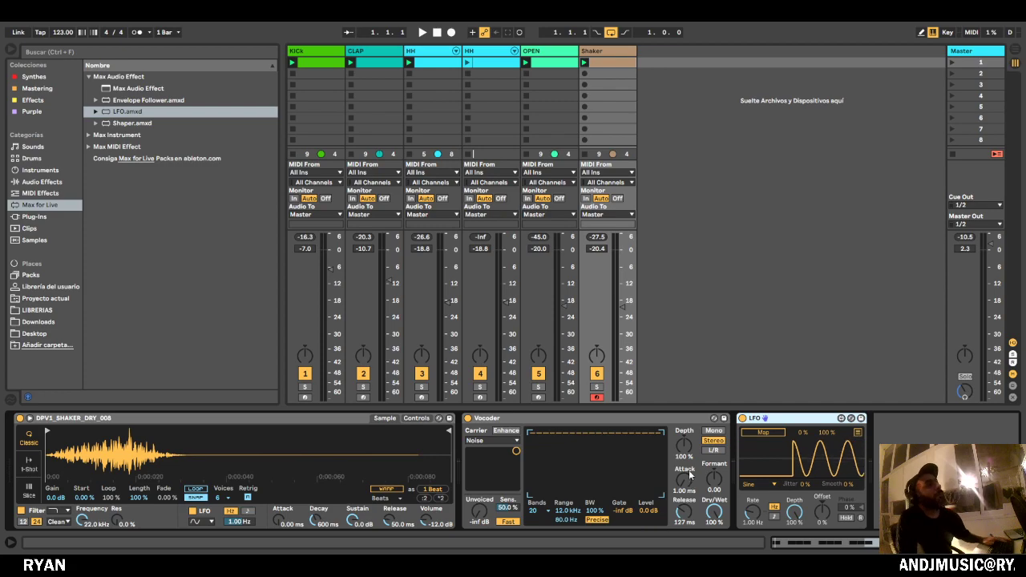
# Play the groove briefly and map the LFO to the Vocoder's release time.
pyautogui.press('space')
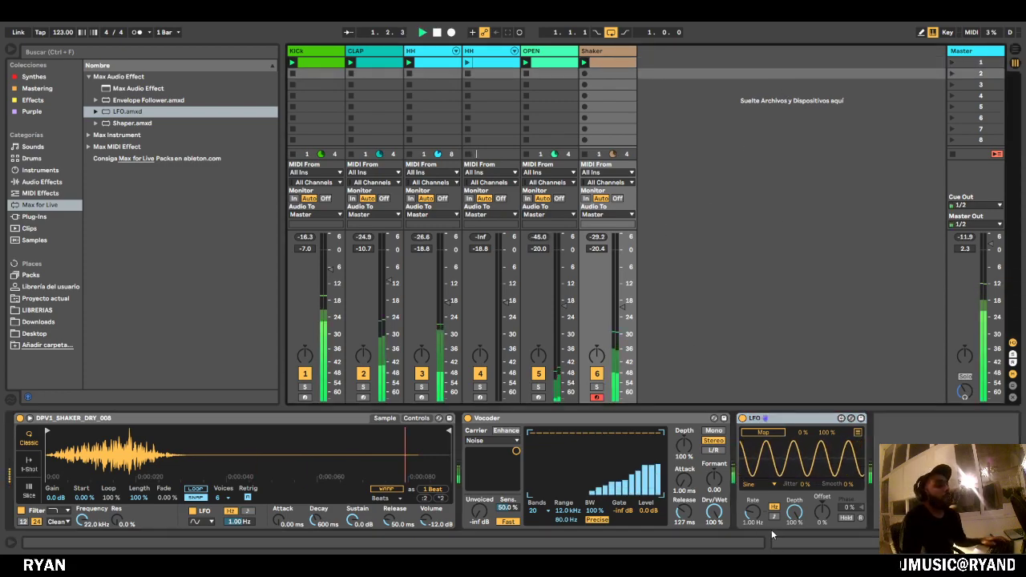
pyautogui.press('space')
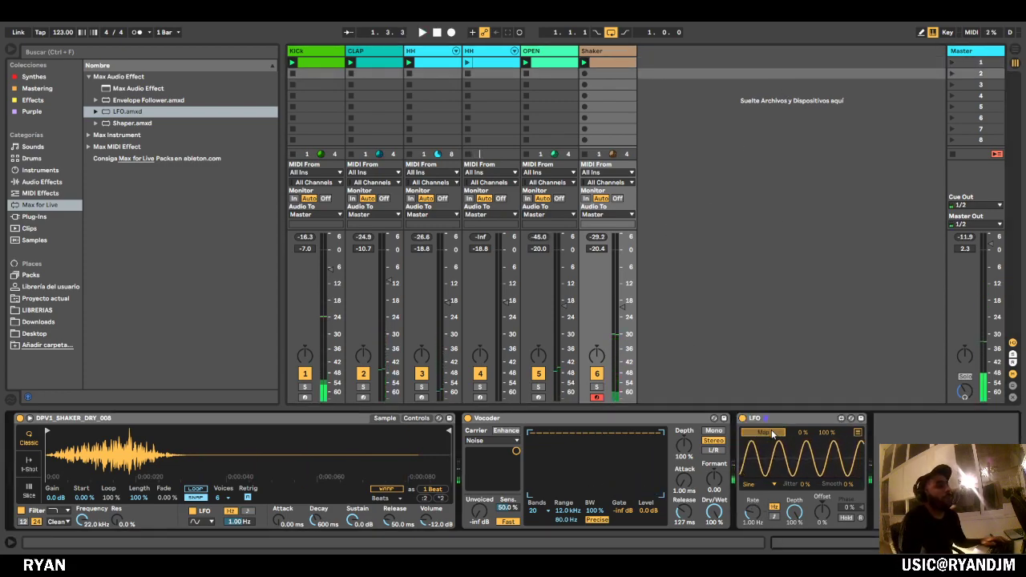
pyautogui.click(684, 513)
# Set the LFO's rate to 1.00 Hz, depth to 35.4 % and offset to -36 % while the groove plays.
pyautogui.press('space')
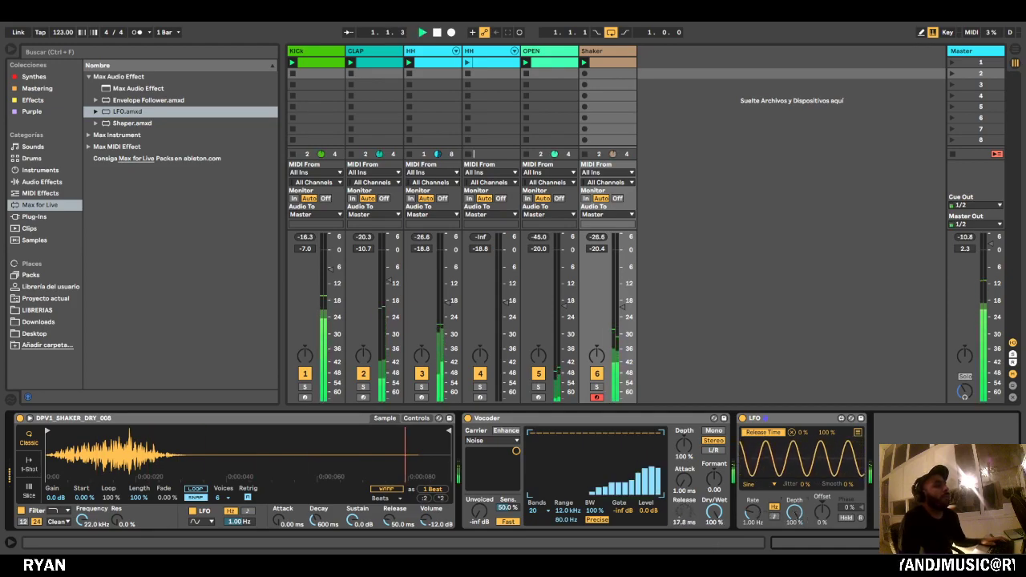
pyautogui.moveTo(795, 512)
pyautogui.mouseDown()
pyautogui.moveTo(795, 529)
pyautogui.moveTo(811, 513)
pyautogui.mouseUp()
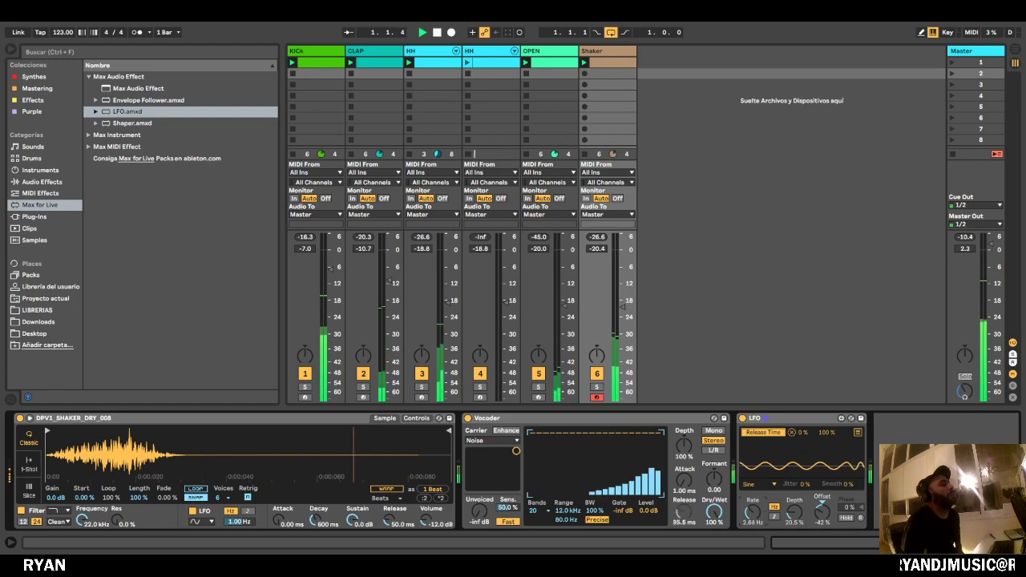
pyautogui.moveTo(753, 513); pyautogui.dragTo(752, 526)
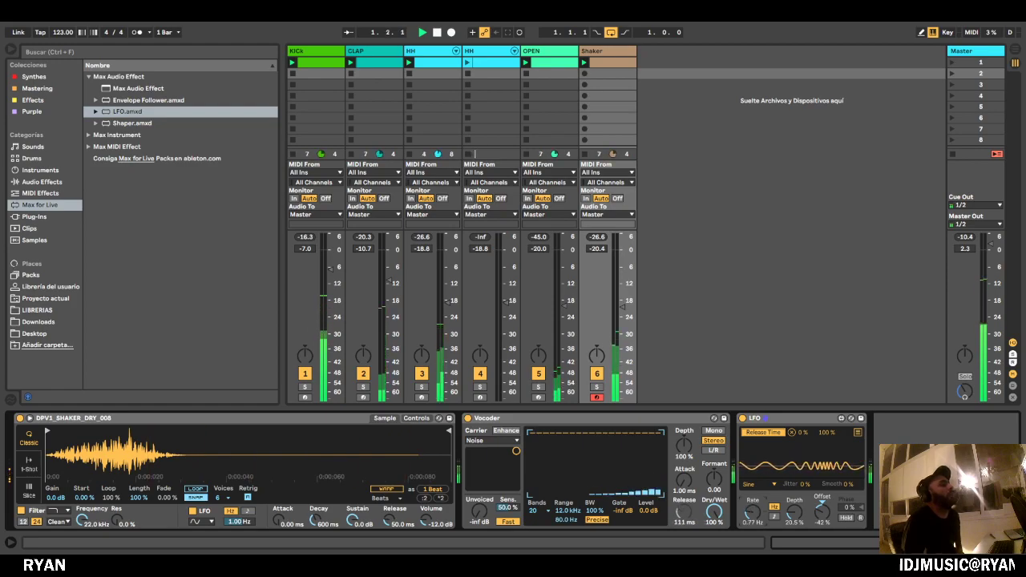
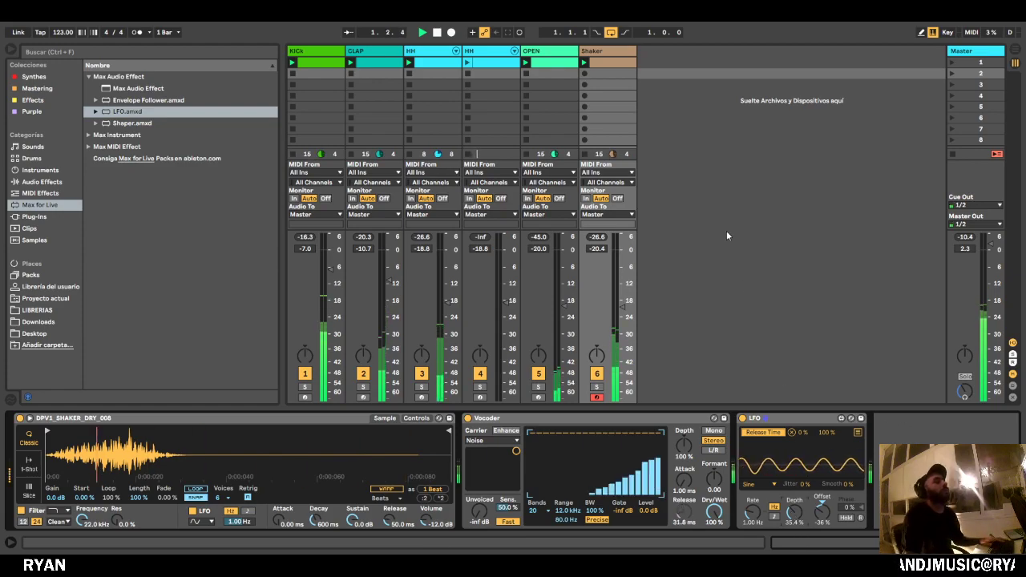
# Stop playback, check the Shaker and second HH tracks, and delete the unused second HH track.
pyautogui.click(733, 111)
pyautogui.click(493, 52)
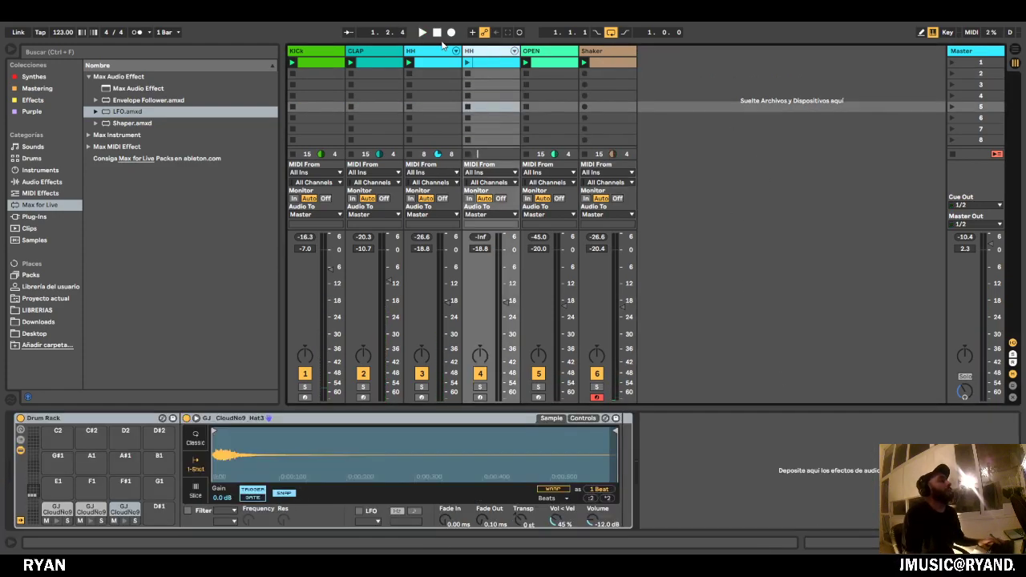
pyautogui.click(623, 51)
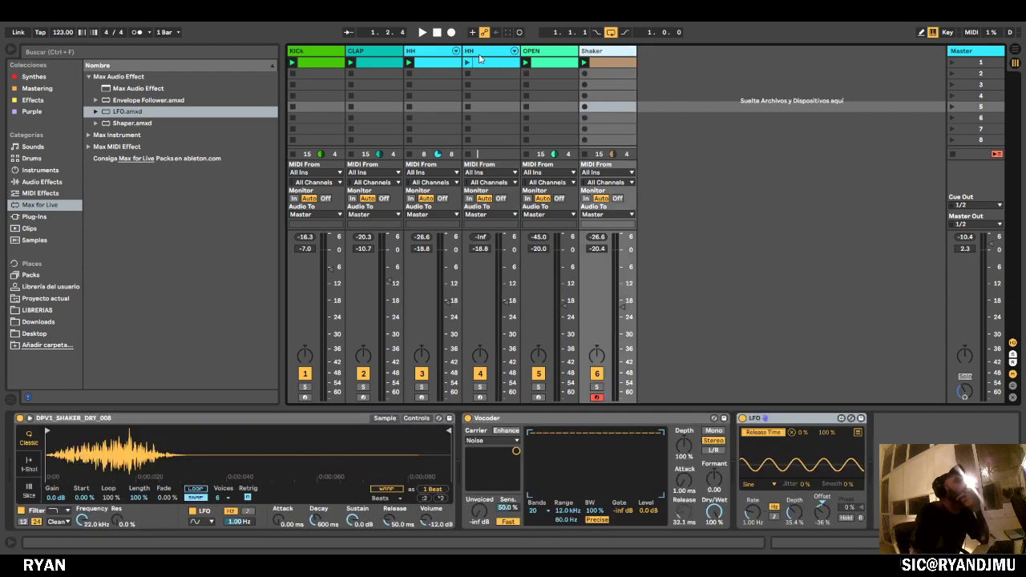
pyautogui.click(489, 54)
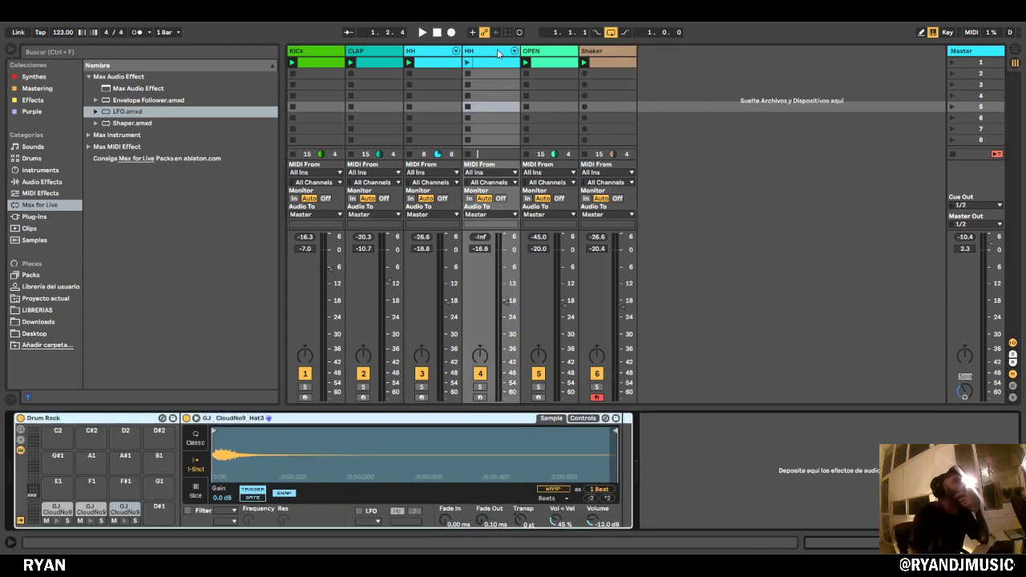
pyautogui.press('Delete')
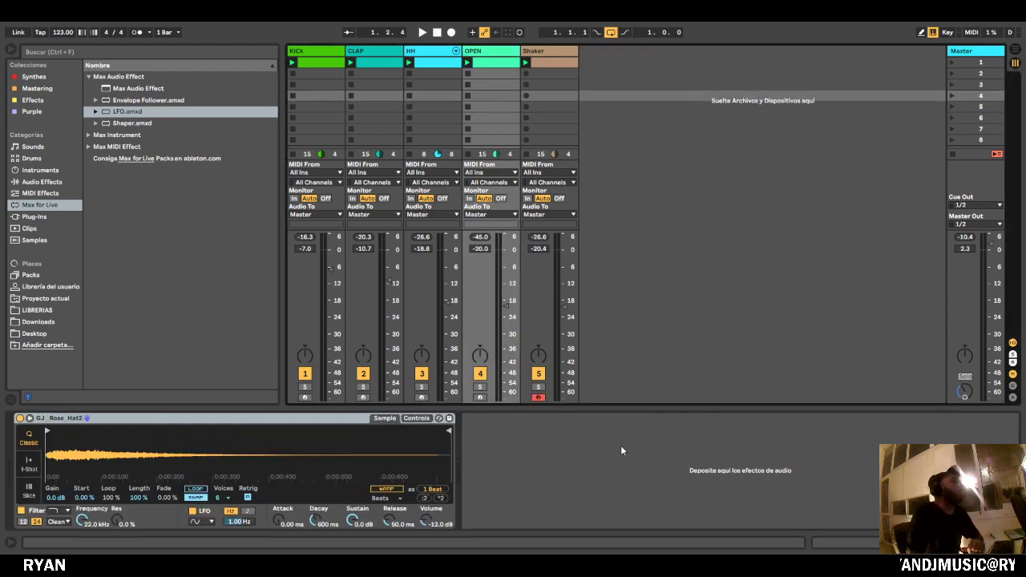
# Collapse the device view, play the whole groove to check it, and stop playback.
pyautogui.moveTo(660, 409); pyautogui.dragTo(673, 497)
pyautogui.click(658, 64)
pyautogui.press('space')
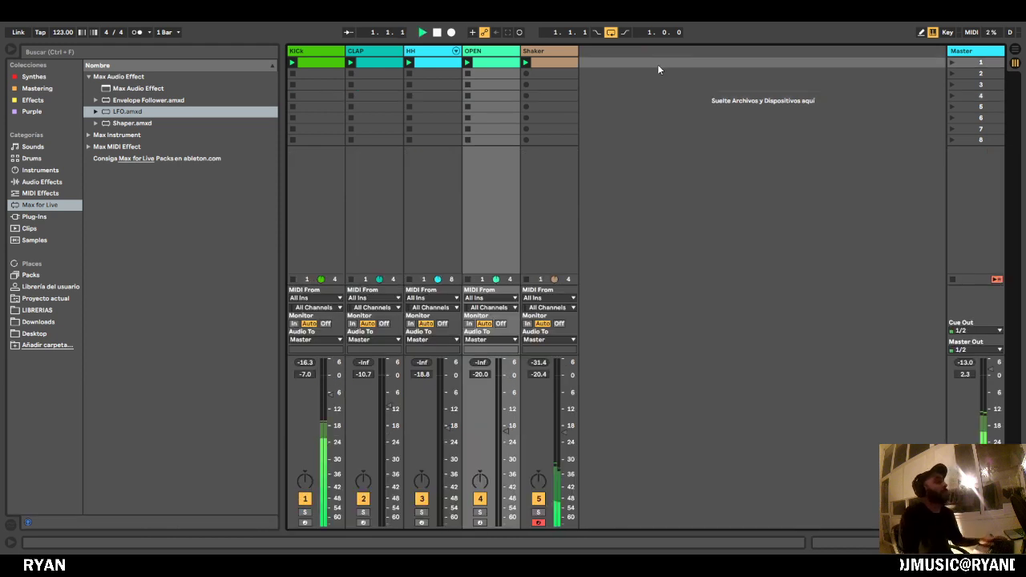
pyautogui.click(538, 50)
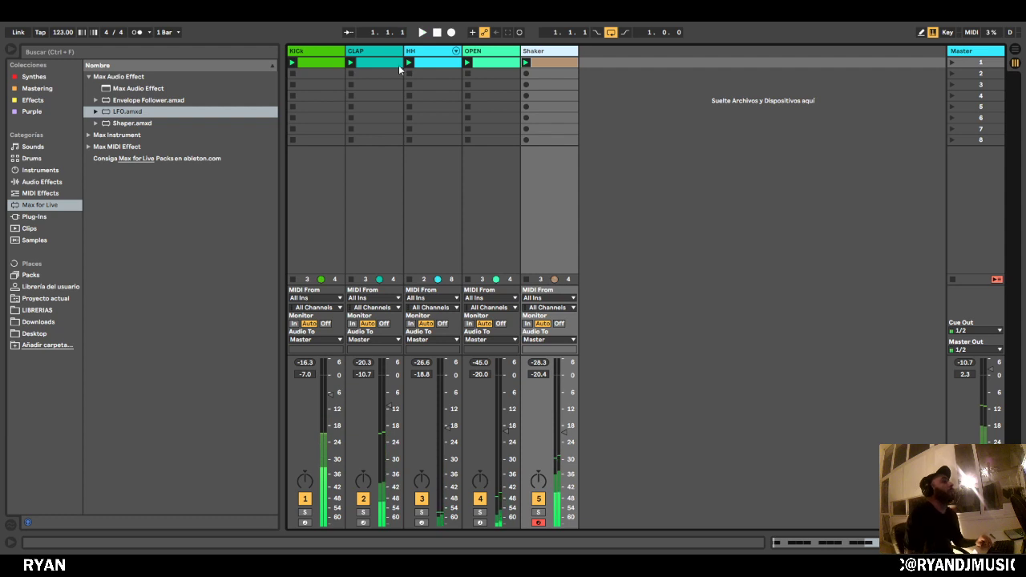
pyautogui.press('space')
# Open the HH clip in an enlarged note editor and duplicate its two-bar loop to four bars.
pyautogui.doubleClick(453, 63)
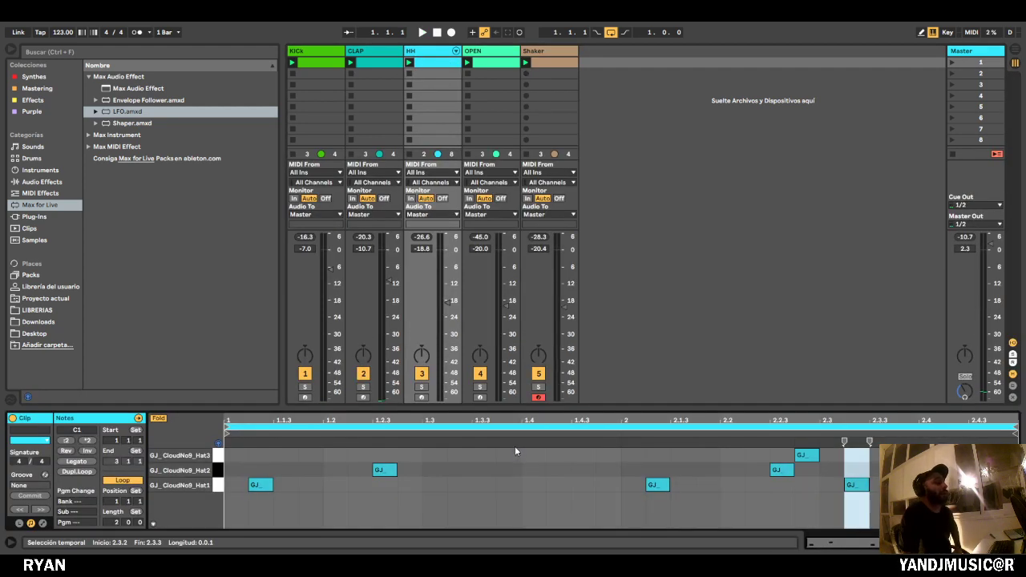
pyautogui.moveTo(523, 408); pyautogui.dragTo(506, 115)
pyautogui.click(77, 179)
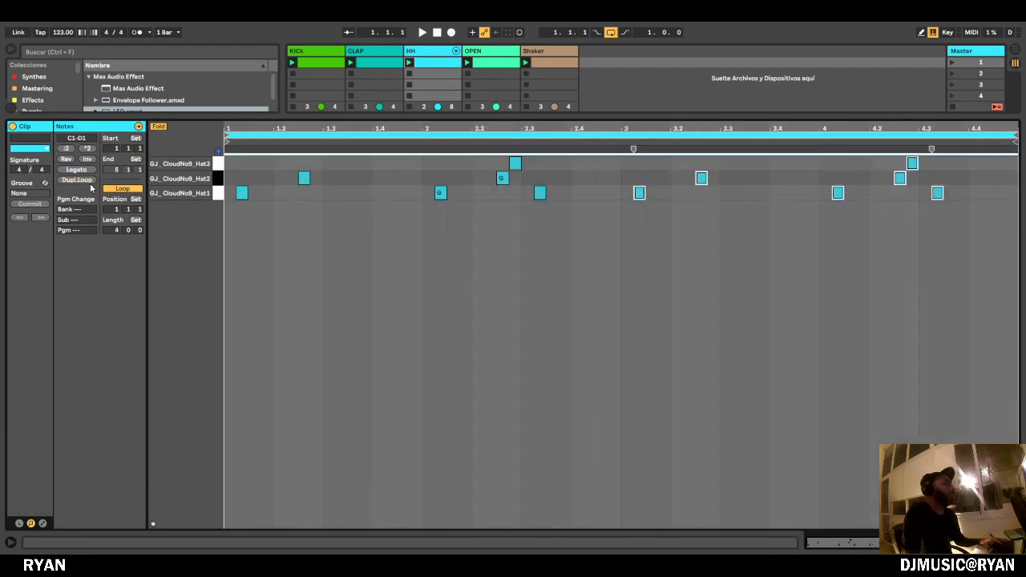
# Add a Hat1 note at 3.2.2 in the HH clip and start playback to hear it.
pyautogui.click(770, 193)
pyautogui.click(711, 194)
pyautogui.doubleClick(712, 193)
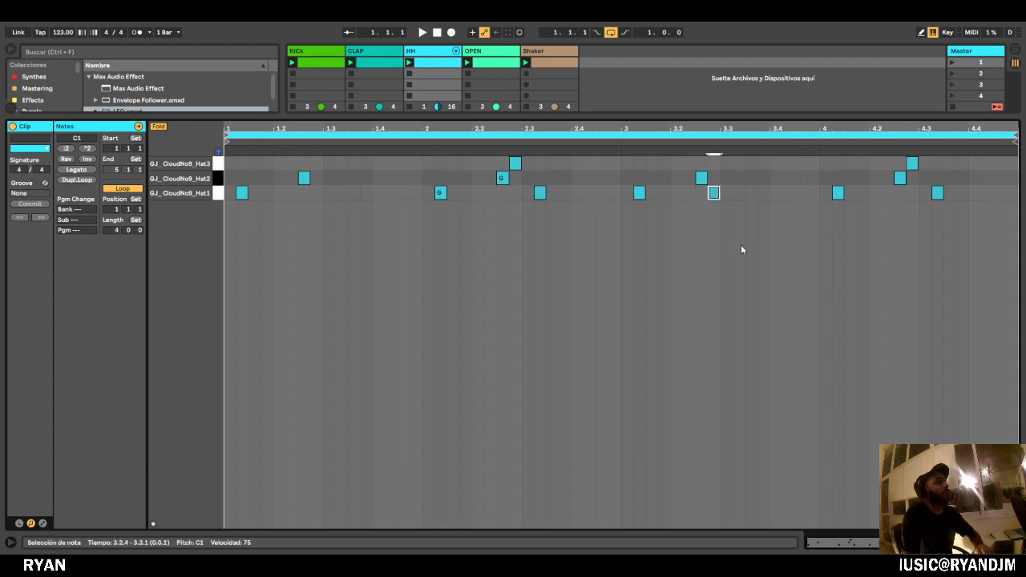
pyautogui.press('Left')
pyautogui.press('Left')
pyautogui.press('space')
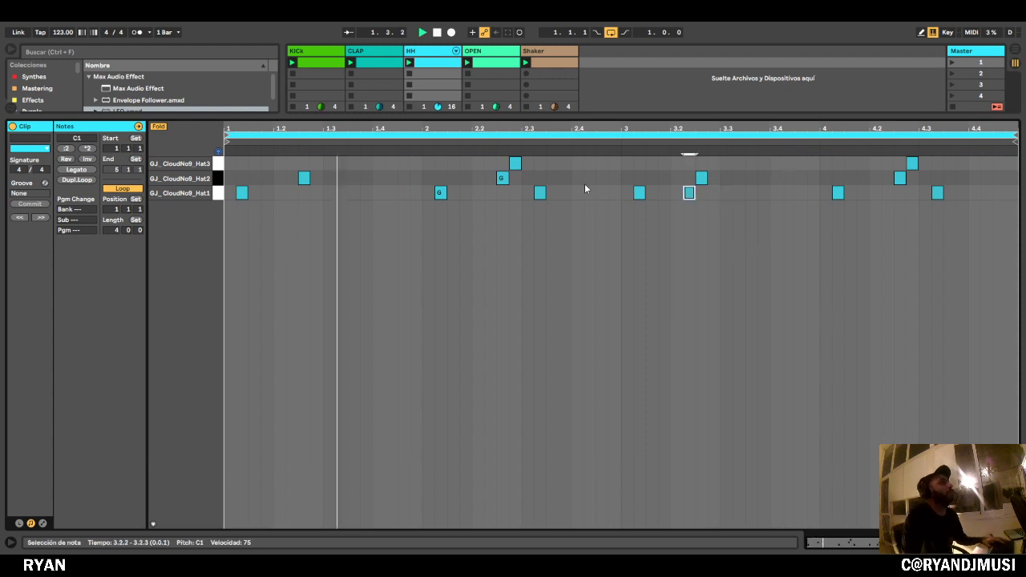
# Add three Hat3 notes at 3.3.3, 3.3.4 and 3.4.2 with progressively lower velocities, showing the velocity lane.
pyautogui.doubleClick(749, 167)
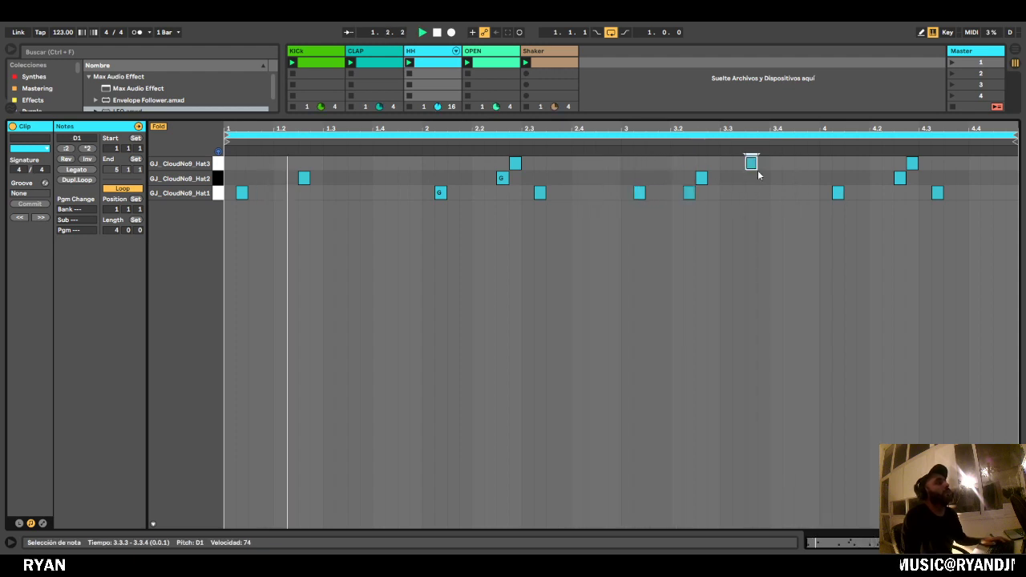
pyautogui.doubleClick(761, 166)
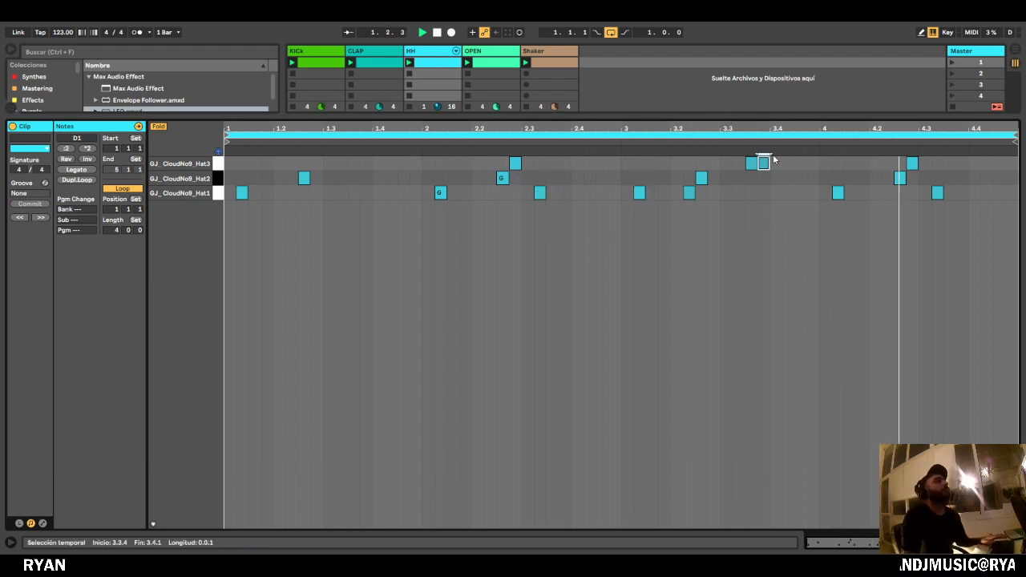
pyautogui.click(153, 525)
pyautogui.moveTo(542, 502); pyautogui.dragTo(569, 340)
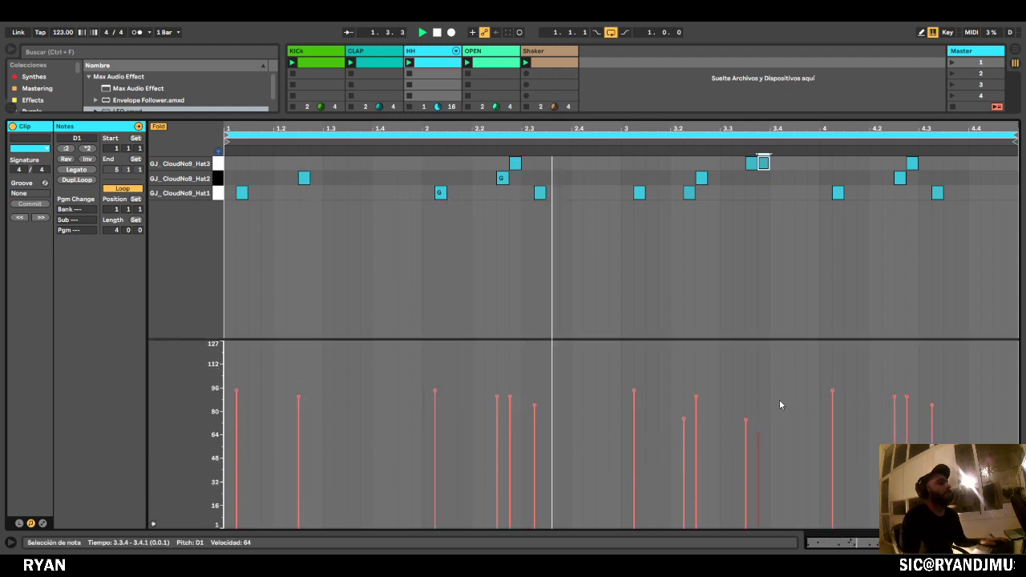
pyautogui.click(788, 164)
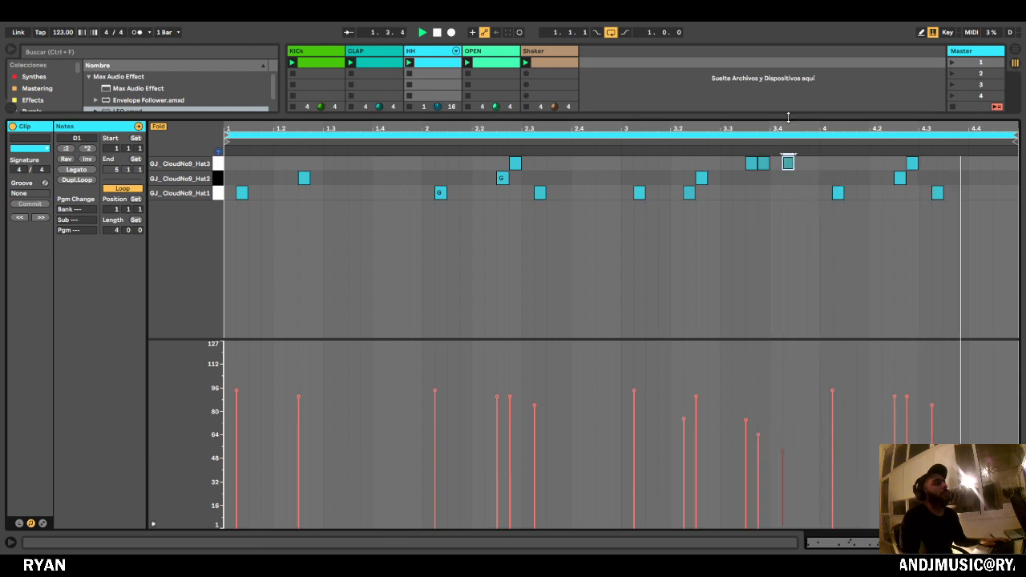
# Restore the full mixer view, set the HH track volume to -13.0 dB, and stop playback.
pyautogui.moveTo(788, 117); pyautogui.dragTo(629, 477)
pyautogui.moveTo(448, 425); pyautogui.dragTo(447, 412)
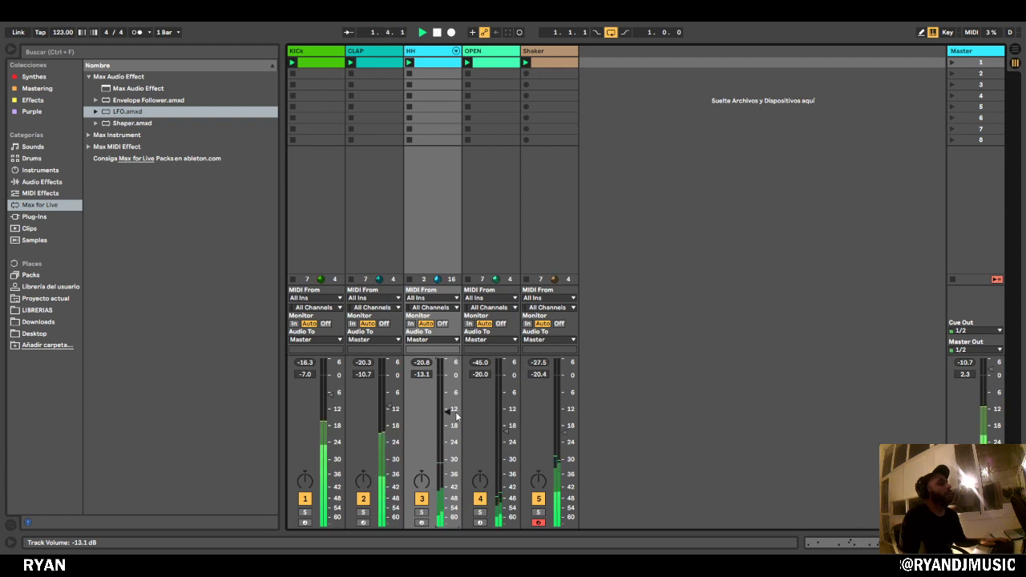
pyautogui.doubleClick(438, 64)
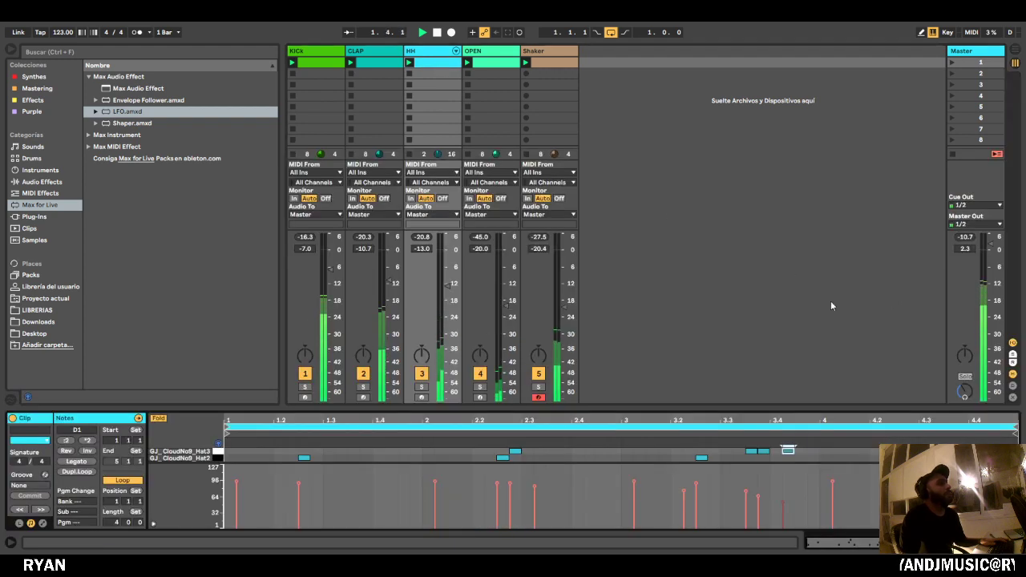
pyautogui.press('space')
pyautogui.hotkey('ctrl', 'alt', 'l')
pyautogui.click(697, 107)
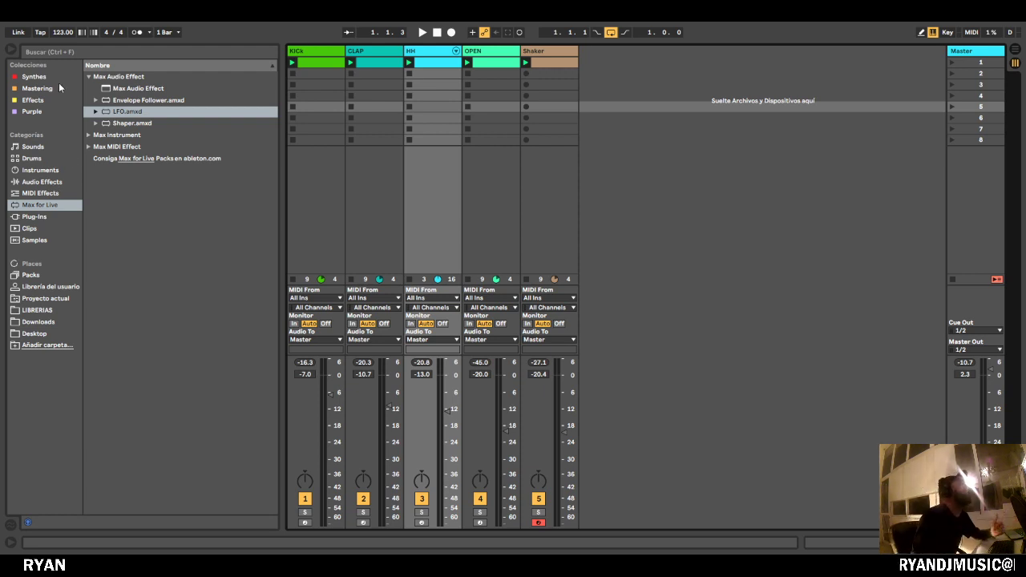
# Look through the MIDI effect, audio effect and instrument categories, and replay the groove briefly.
pyautogui.click(51, 194)
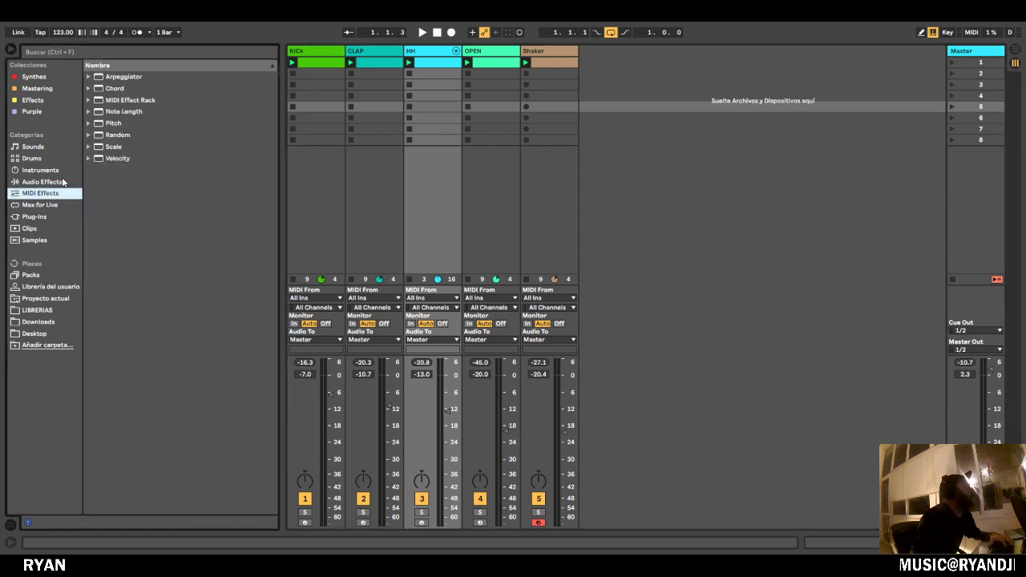
pyautogui.click(68, 182)
pyautogui.click(53, 170)
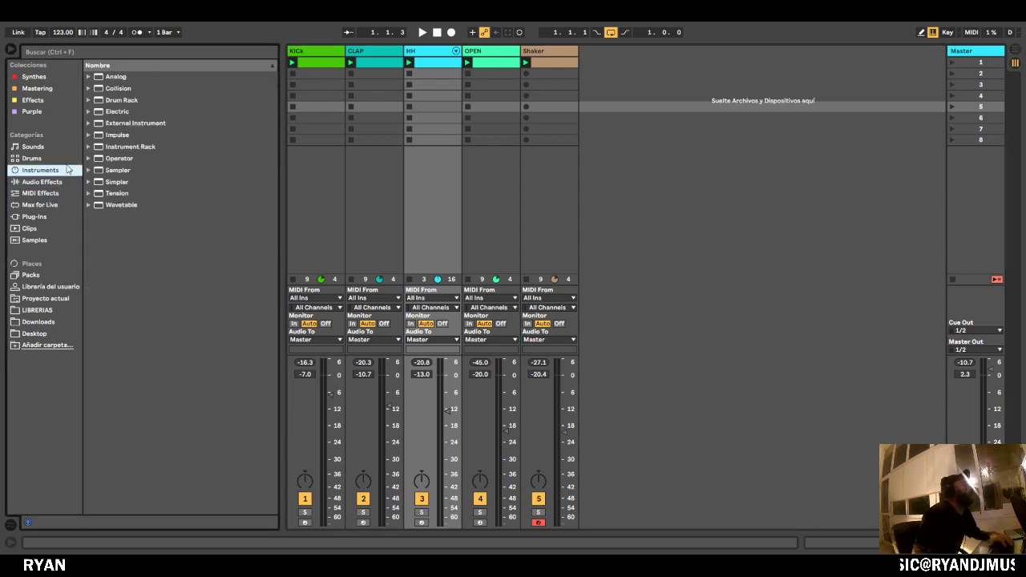
pyautogui.click(691, 94)
pyautogui.press('space')
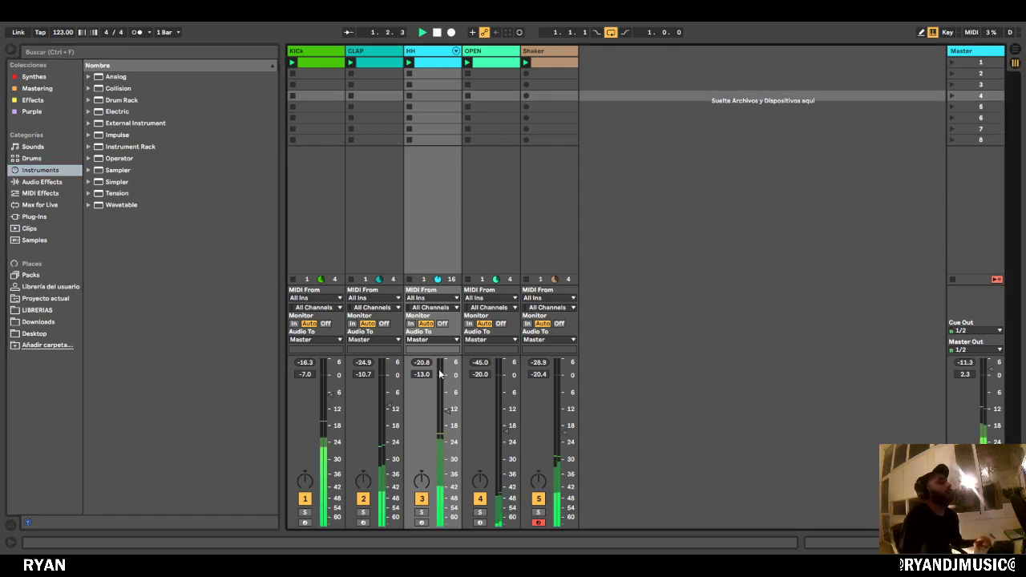
pyautogui.press('space')
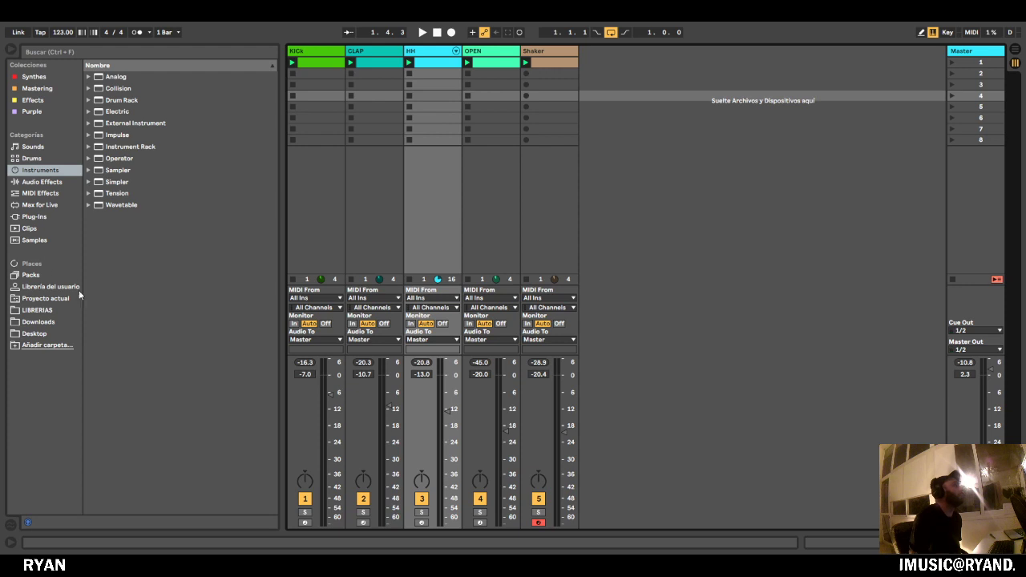
# In LIBRERIAS, collapse the Guy J and PML folders and expand Polyfonik - Sampler Vol. 1 - Suite down to Drum Loops > Hi loops.
pyautogui.click(39, 311)
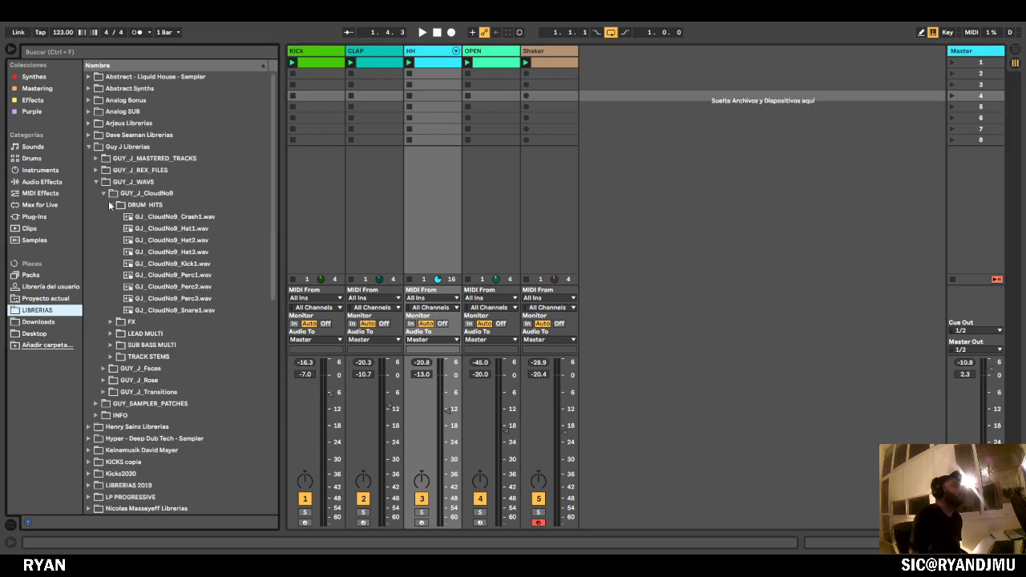
pyautogui.click(89, 148)
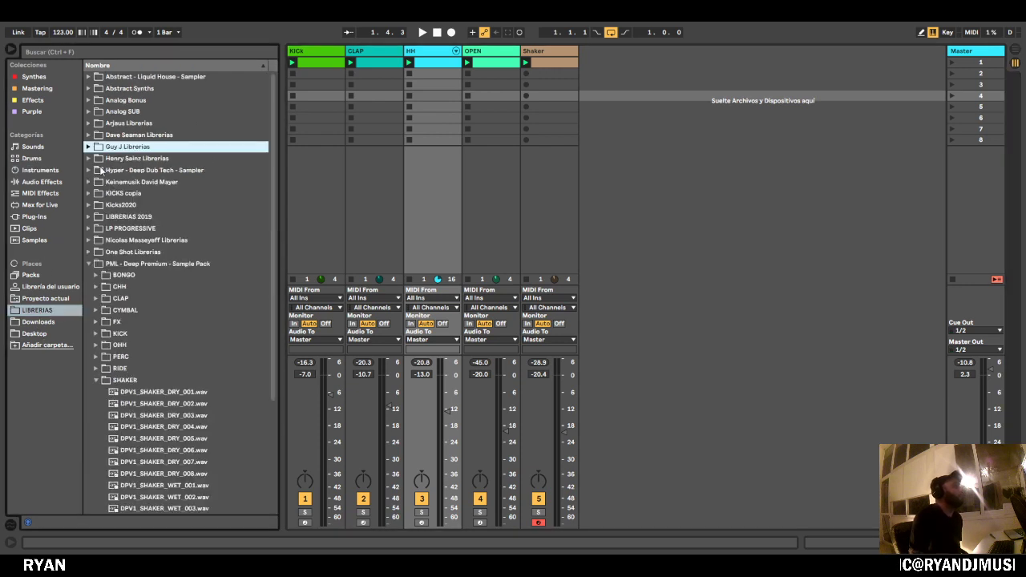
pyautogui.click(90, 264)
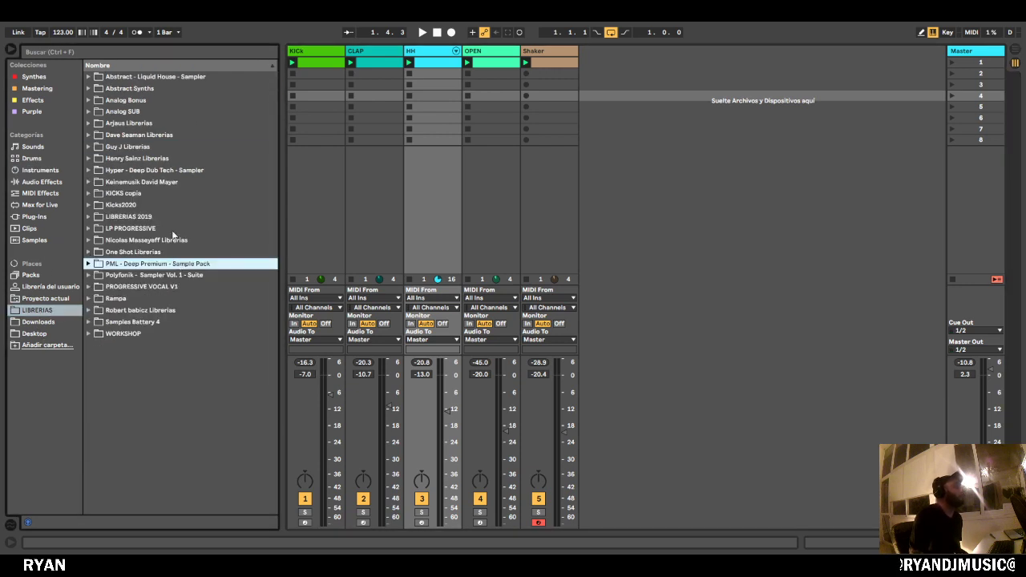
pyautogui.click(89, 275)
pyautogui.click(96, 287)
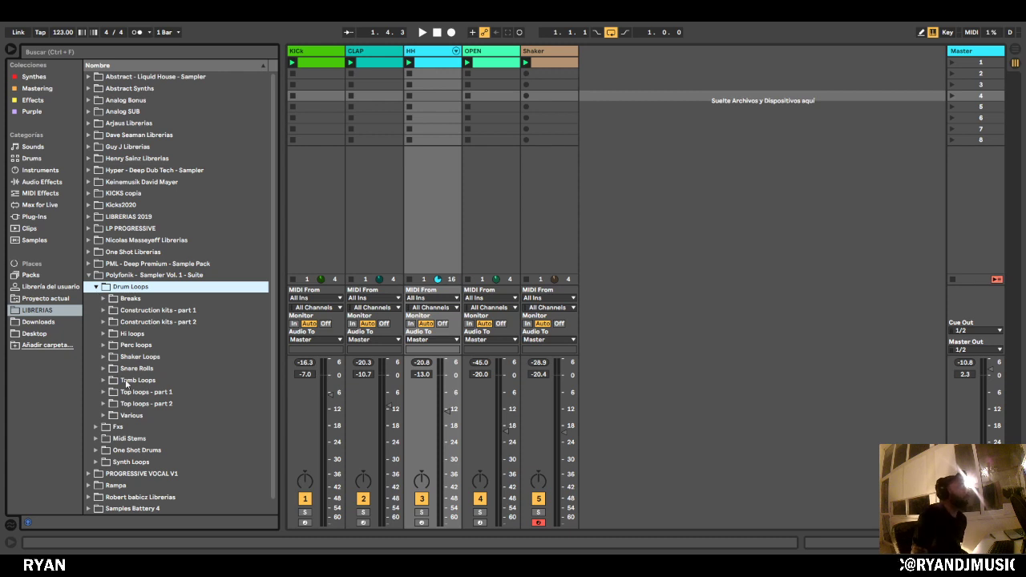
pyautogui.click(104, 333)
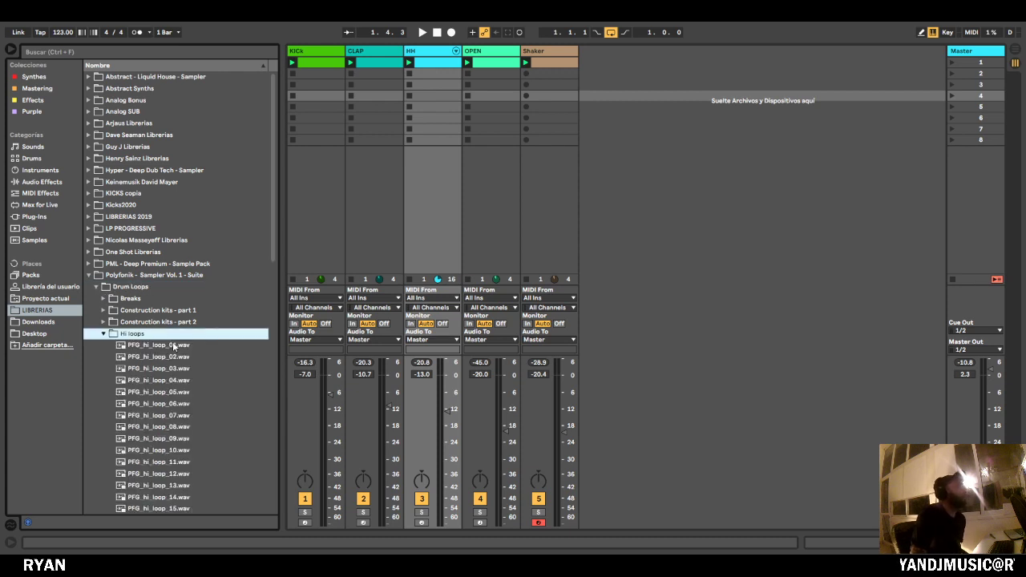
# Preview PFG_hi_loop_01.wav and PFG_hi_loop_02.wav, and place PFG_hi_loop_02 in the first scene of a new audio track.
pyautogui.click(161, 347)
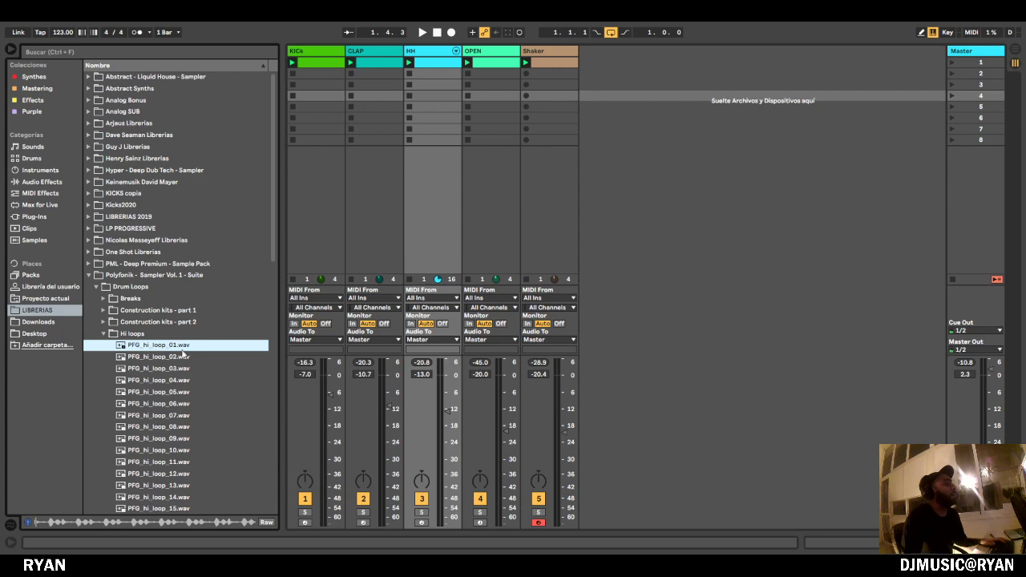
pyautogui.click(183, 359)
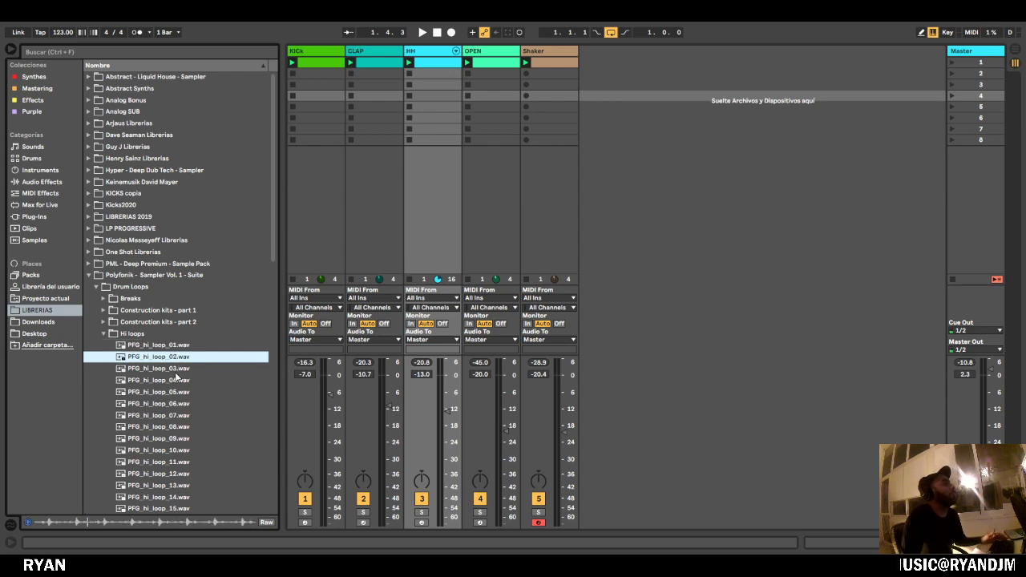
pyautogui.click(603, 66)
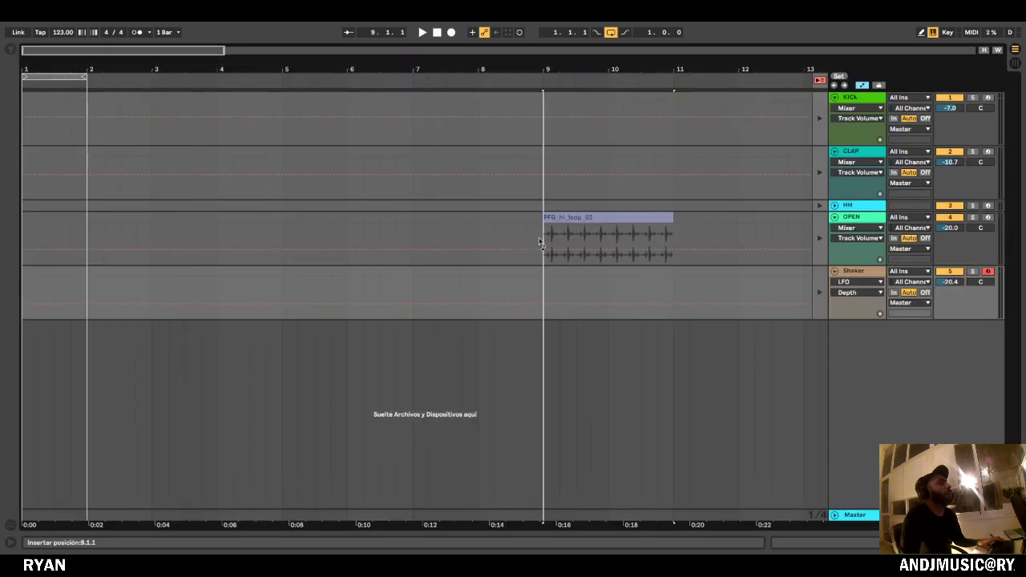
pyautogui.moveTo(543, 238); pyautogui.dragTo(312, 356)
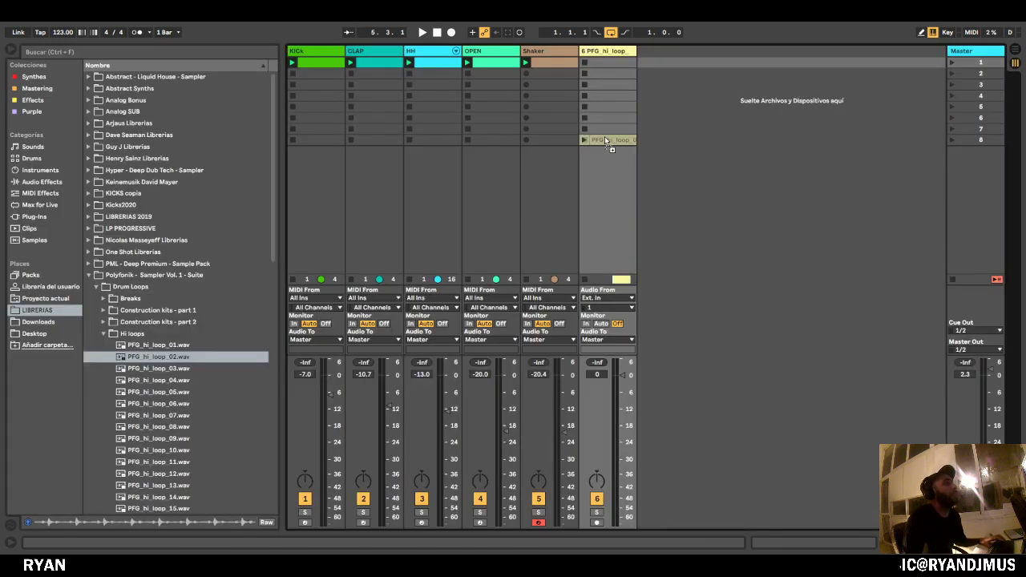
pyautogui.moveTo(611, 58); pyautogui.dragTo(611, 60)
# Launch the PFG_hi_loop_02 clip with the groove and lower its track volume to -22.3 dB.
pyautogui.moveTo(622, 375); pyautogui.dragTo(622, 380)
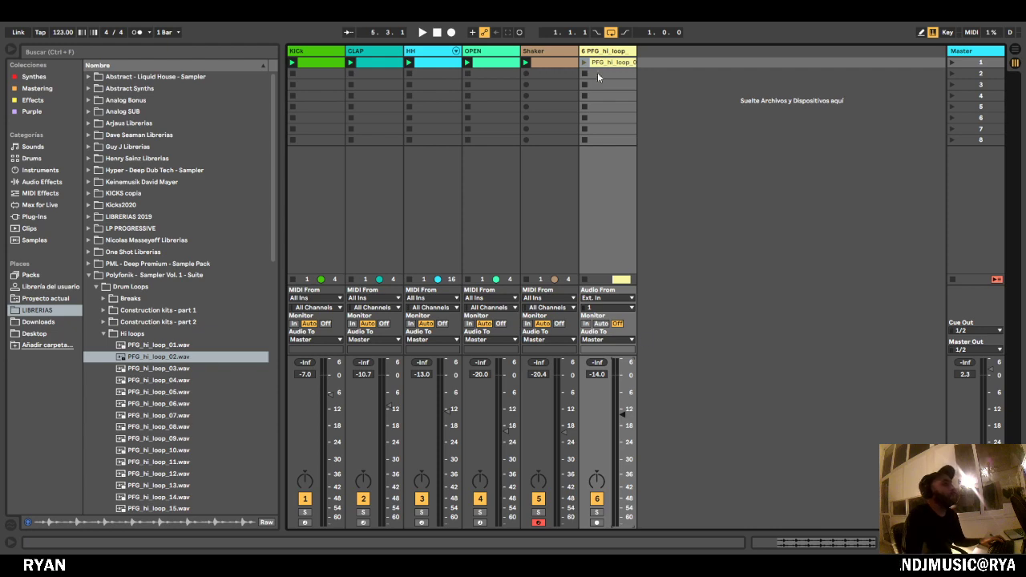
pyautogui.moveTo(617, 425); pyautogui.dragTo(617, 421)
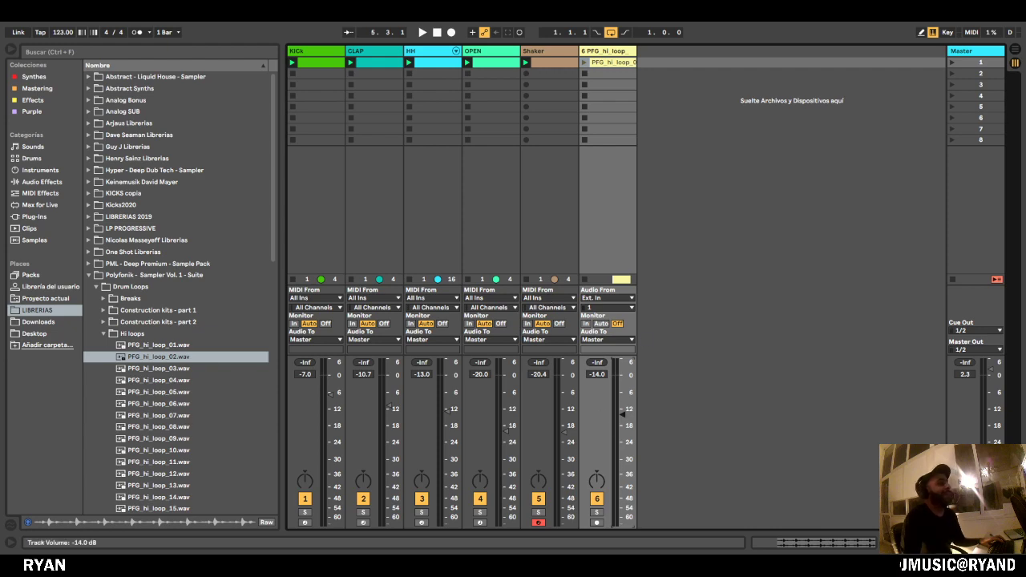
pyautogui.press('space')
pyautogui.click(584, 63)
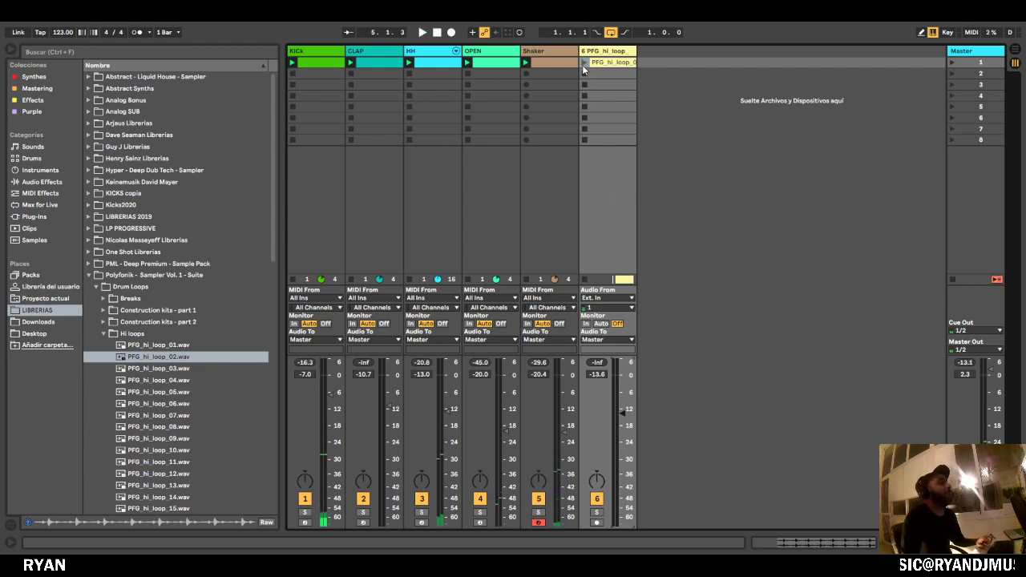
pyautogui.moveTo(623, 414); pyautogui.dragTo(623, 440)
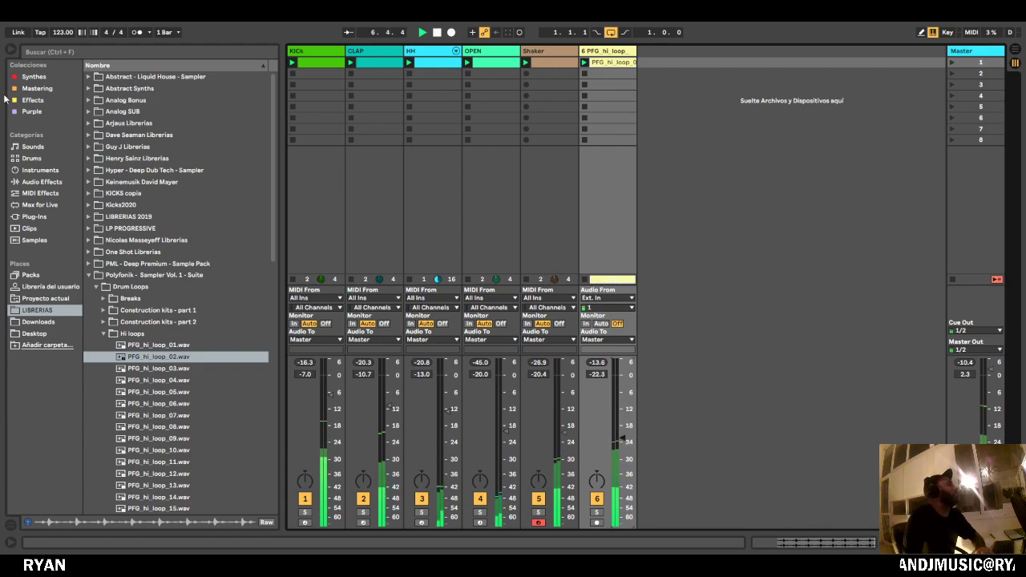
# Turn on looping for the PFG_hi_loop_02 clip, relaunch it, and set its track volume to -23.2 dB.
pyautogui.click(10, 49)
pyautogui.doubleClick(345, 62)
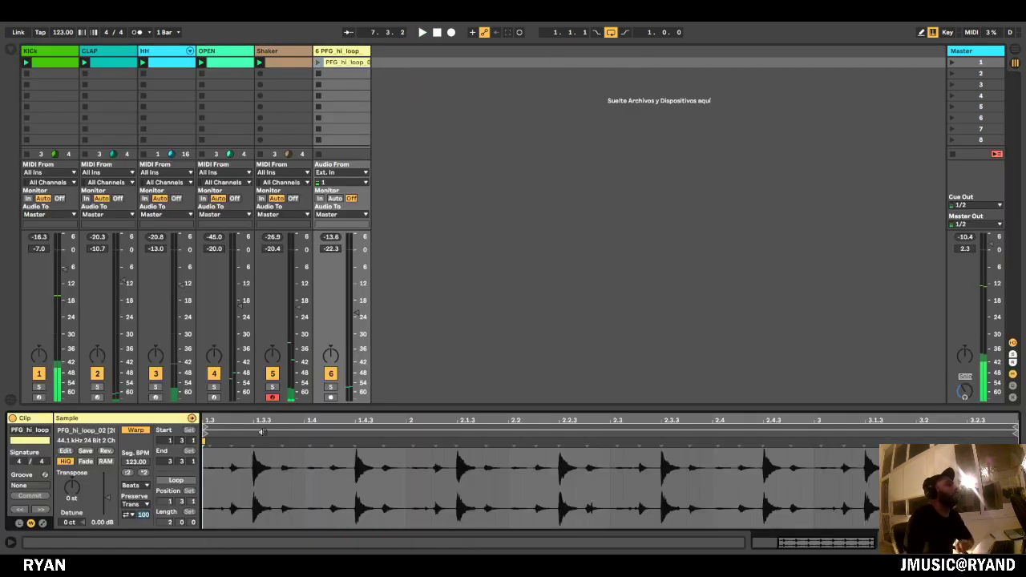
pyautogui.click(176, 481)
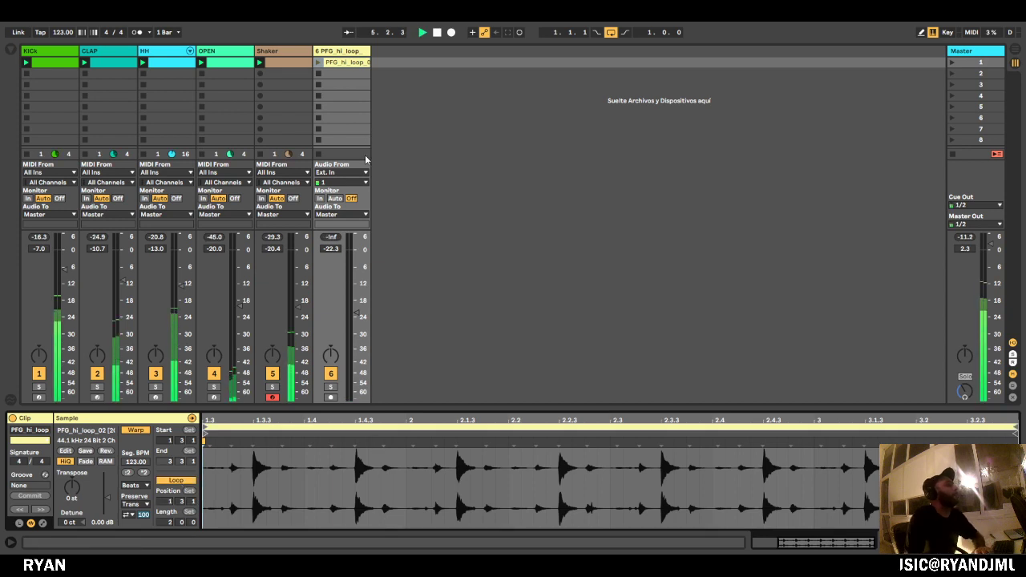
pyautogui.click(319, 62)
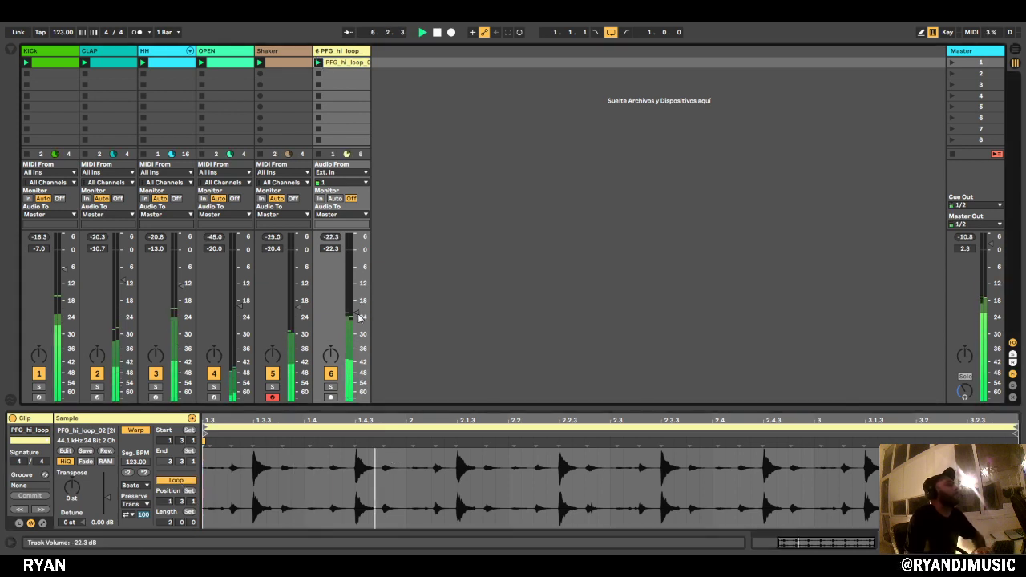
pyautogui.moveTo(356, 313); pyautogui.dragTo(356, 315)
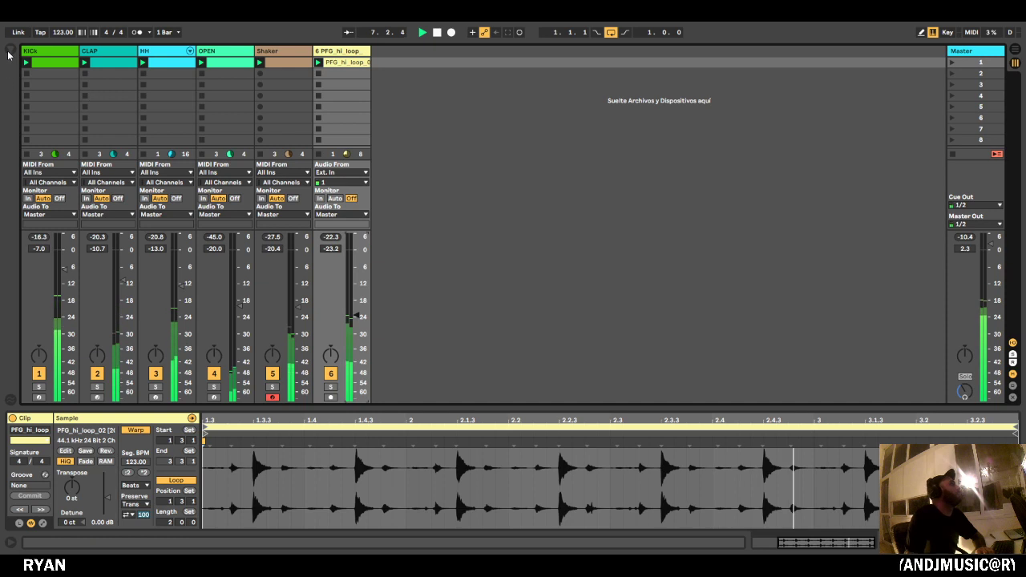
# Mute the OPEN track and set the PFG_hi_loop track volume to -23.4 dB while the groove plays.
pyautogui.click(10, 50)
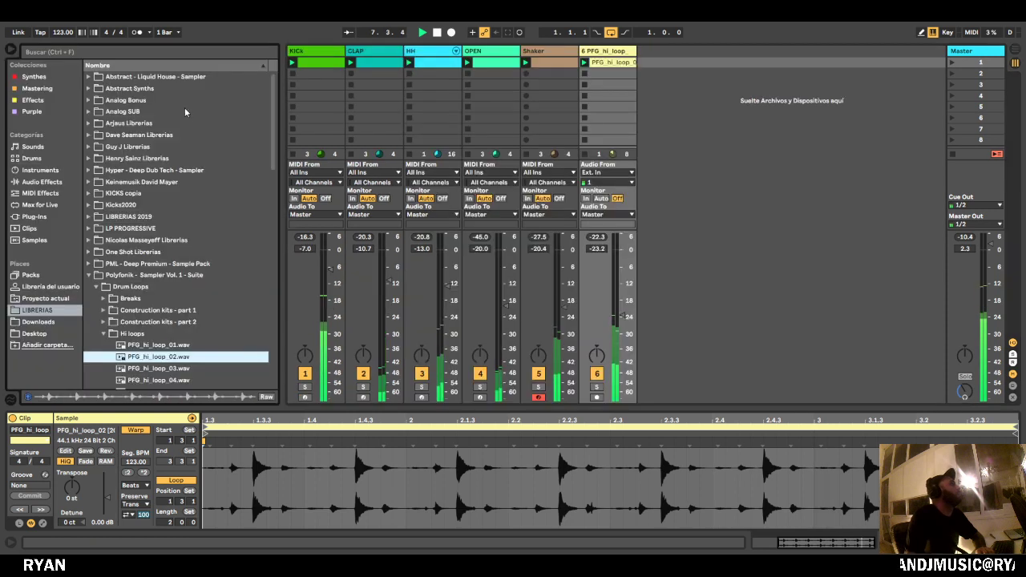
pyautogui.click(480, 373)
pyautogui.click(11, 50)
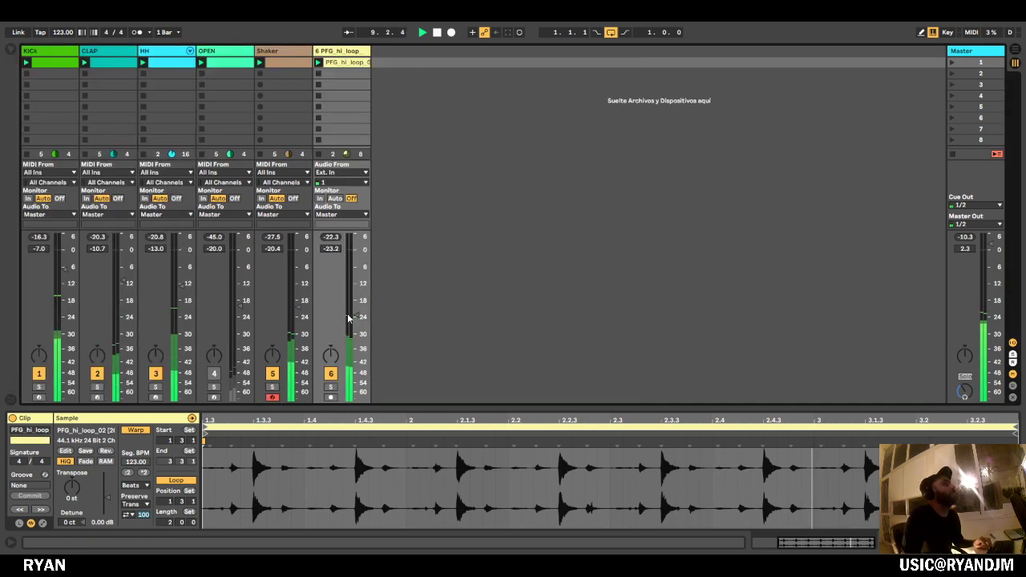
pyautogui.moveTo(356, 316); pyautogui.dragTo(356, 312)
# Stop playback and select the PFG_hi_loop track to show its clip details.
pyautogui.click(428, 149)
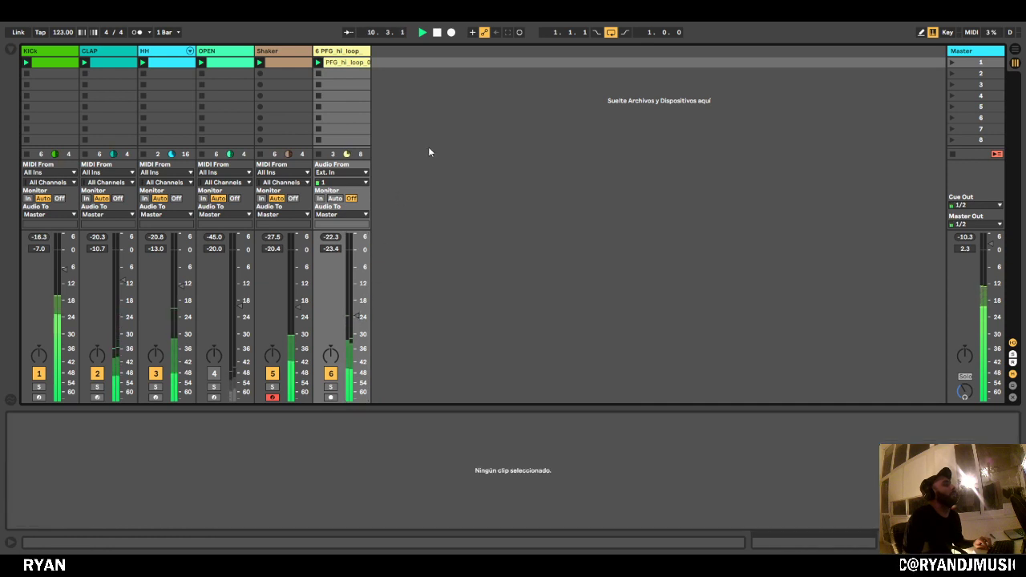
pyautogui.press('space')
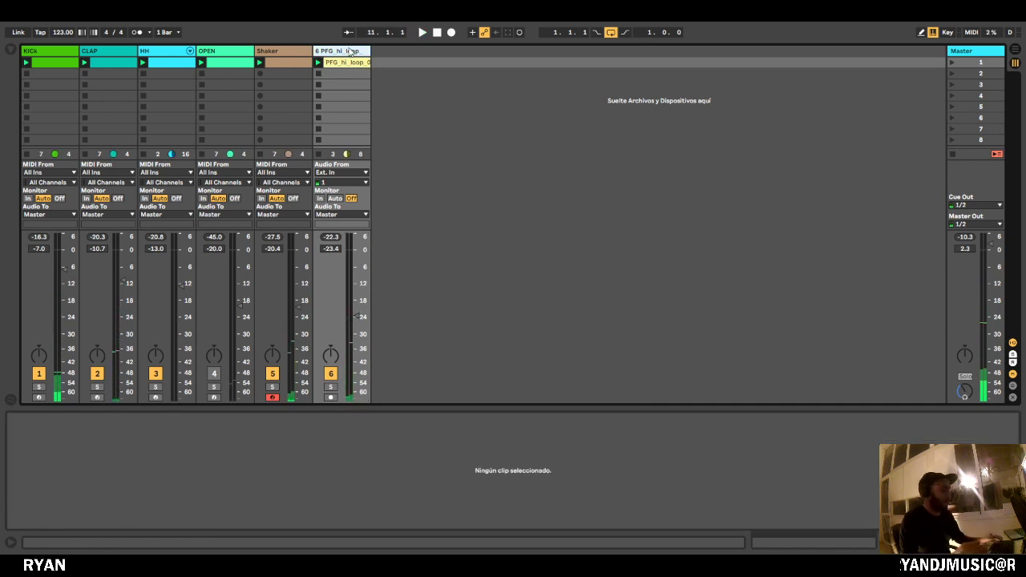
pyautogui.click(351, 50)
pyautogui.click(351, 50)
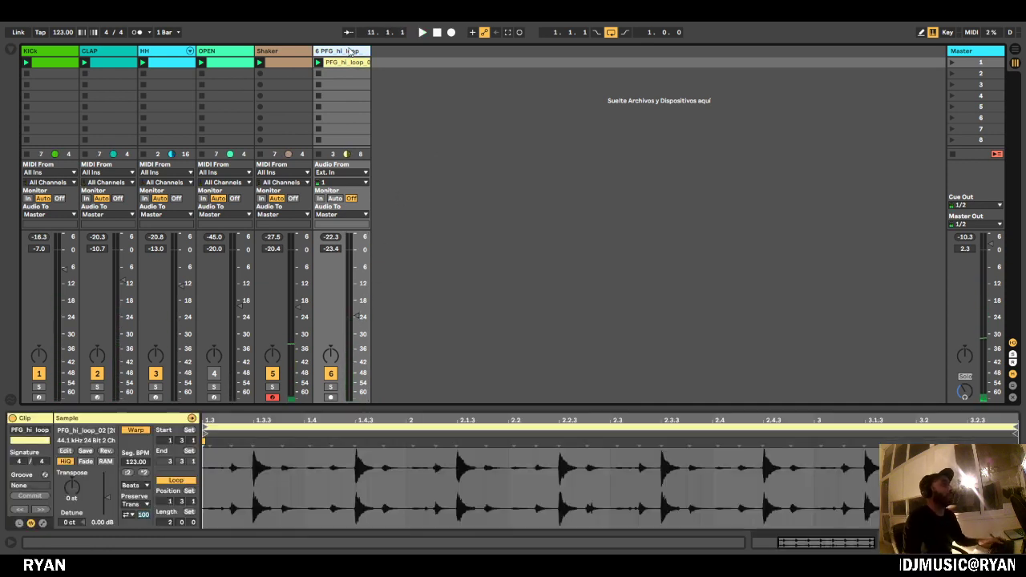
# Rename the PFG_hi_loop track as "Refuerzo de bateri" and clear the name of its loop clip.
pyautogui.doubleClick(350, 50)
pyautogui.write('Refuerzo de bateri')
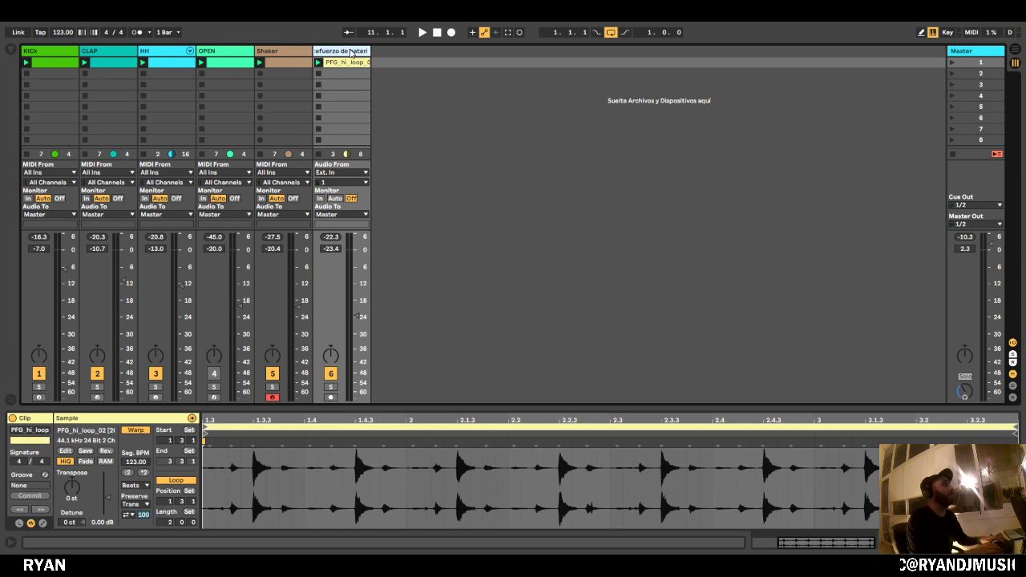
pyautogui.press('Return')
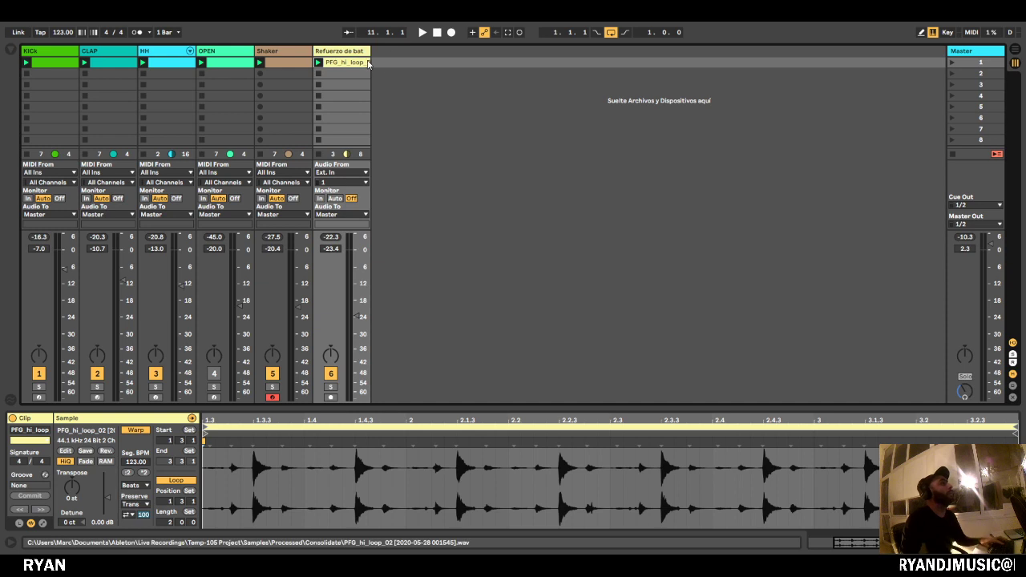
pyautogui.press('BackSpace')
pyautogui.press('Return')
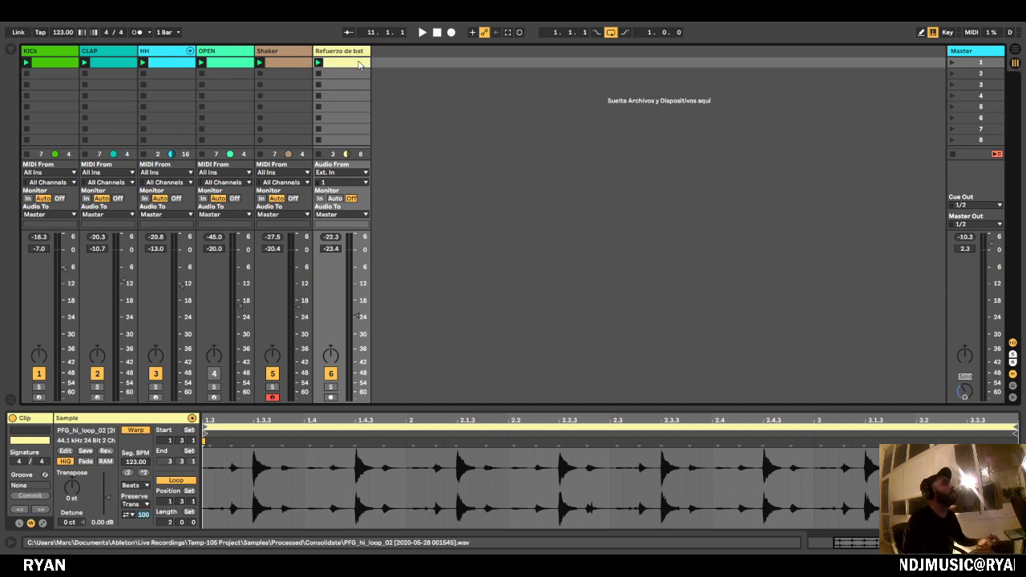
# Play the groove, reactivate the OPEN track, and lower the Refuerzo de bat track volume to -24.3 dB.
pyautogui.press('space')
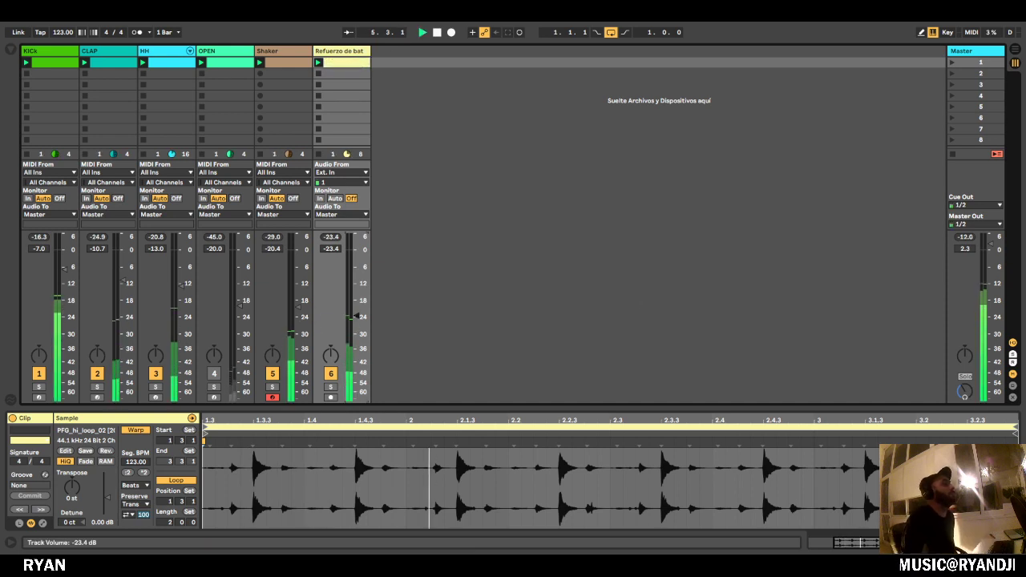
pyautogui.click(214, 374)
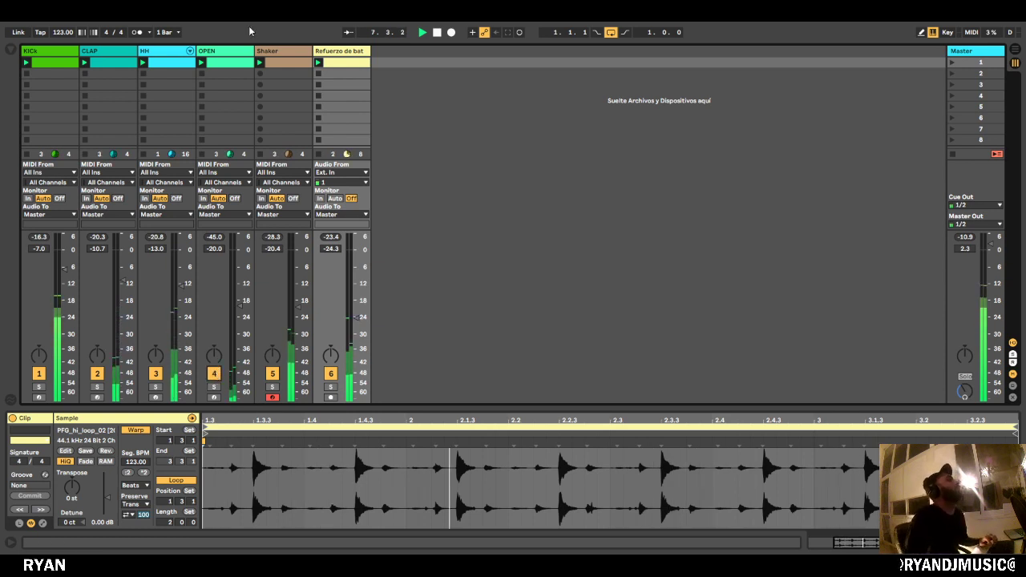
pyautogui.press('space')
# Select the OPEN track, search the sample library for "open", and expand WORKSHOP > GROOVE > DRUMS HITS > OPEN HH.
pyautogui.doubleClick(224, 51)
pyautogui.click(11, 50)
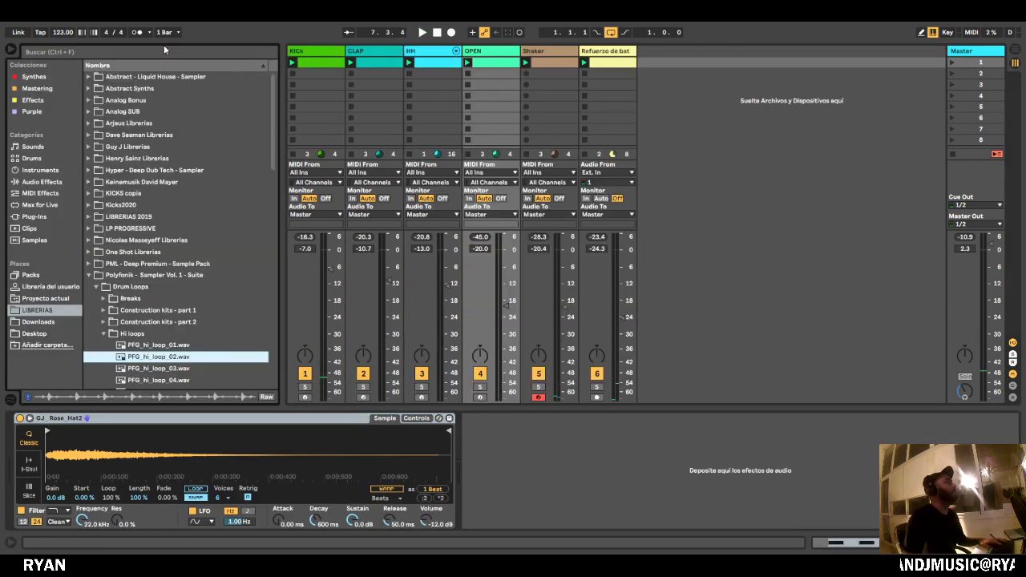
pyautogui.click(157, 48)
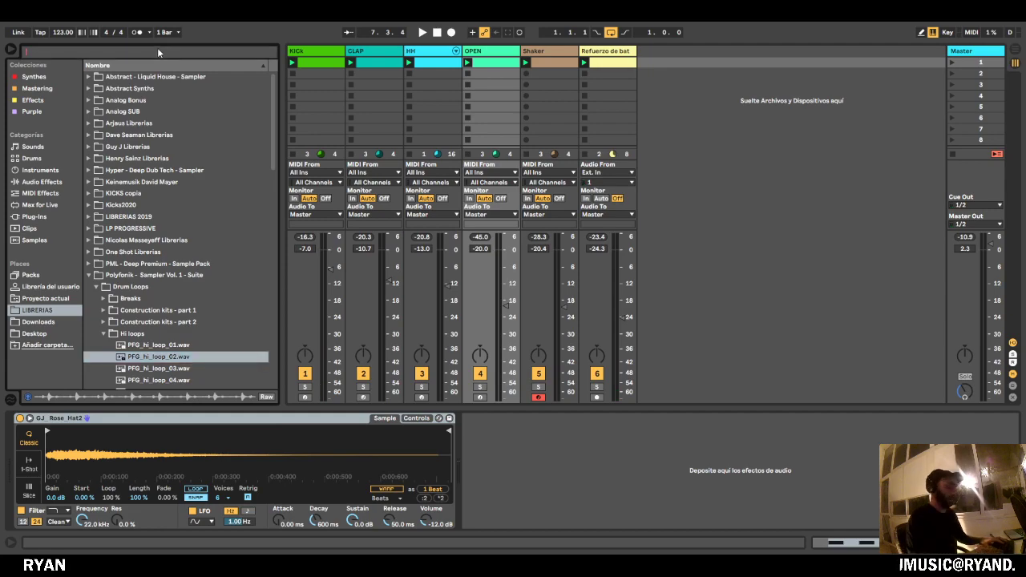
pyautogui.write('open')
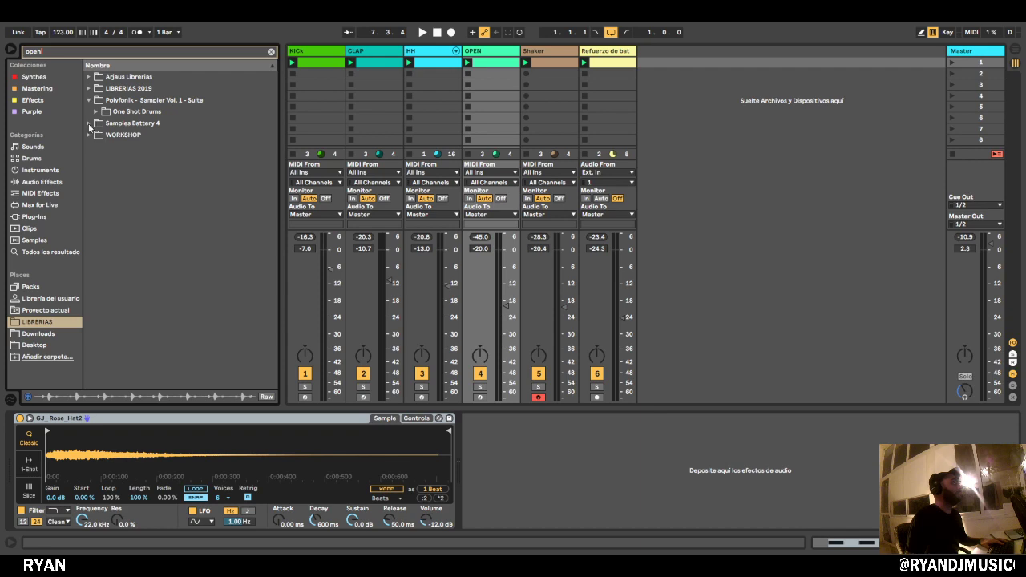
pyautogui.click(89, 135)
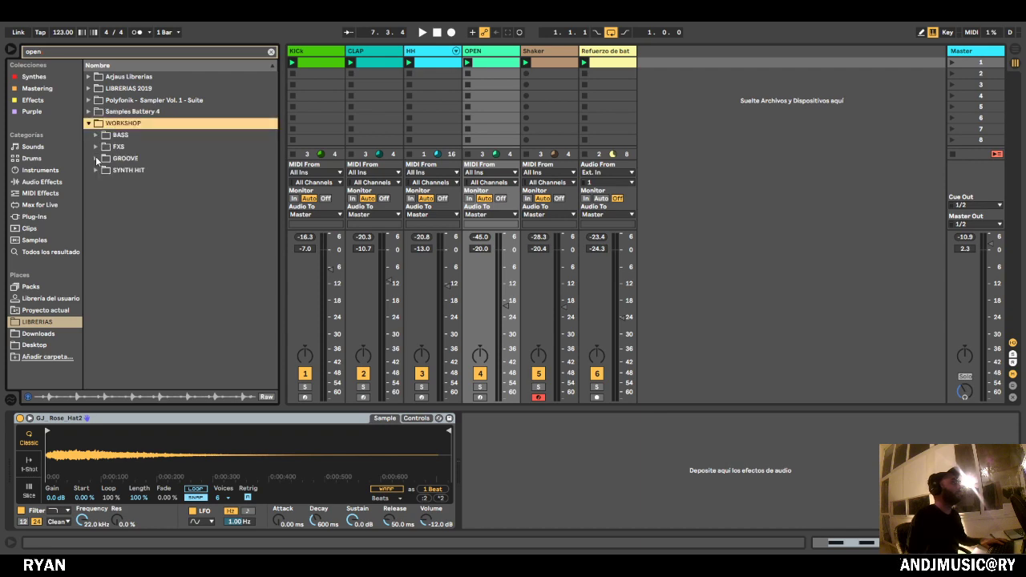
pyautogui.click(96, 159)
pyautogui.click(103, 170)
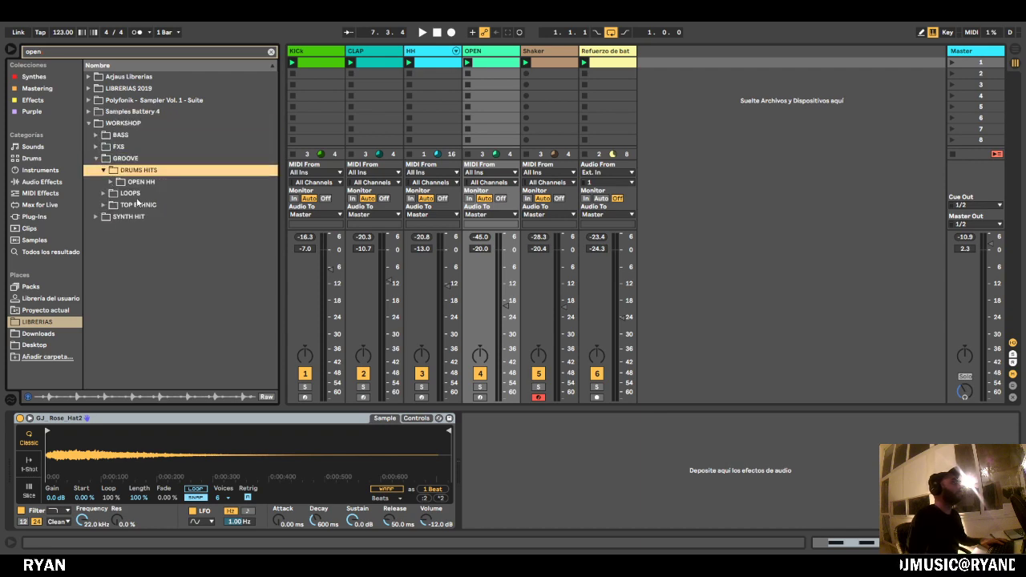
pyautogui.click(111, 182)
# Audition the open hi-hat samples in the OPEN HH folder, from Hatt 01.wav through SN__HATS04.wav.
pyautogui.click(153, 195)
pyautogui.click(156, 217)
pyautogui.click(160, 239)
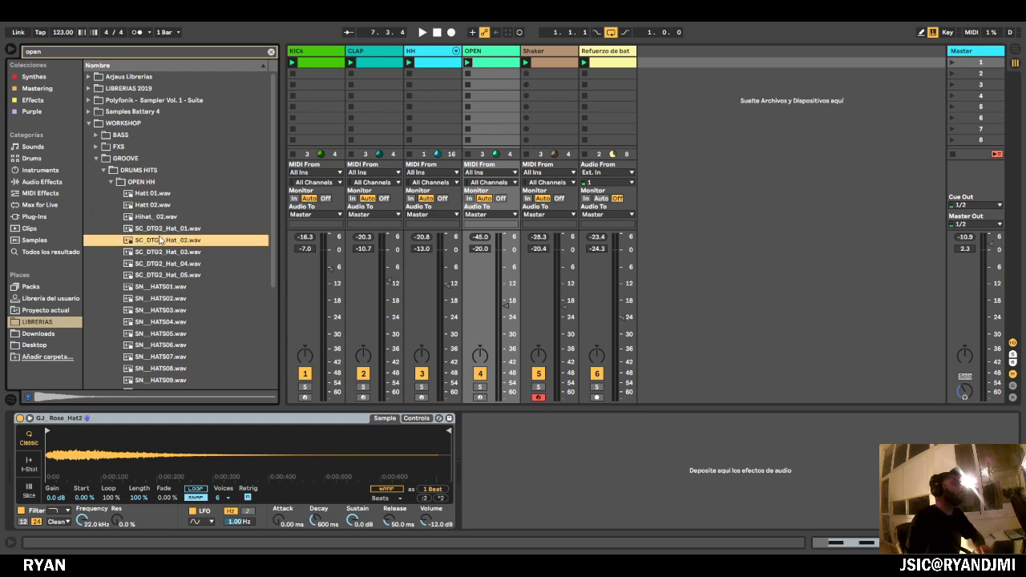
pyautogui.press('Down')
pyautogui.press('Down')
pyautogui.press('Down')
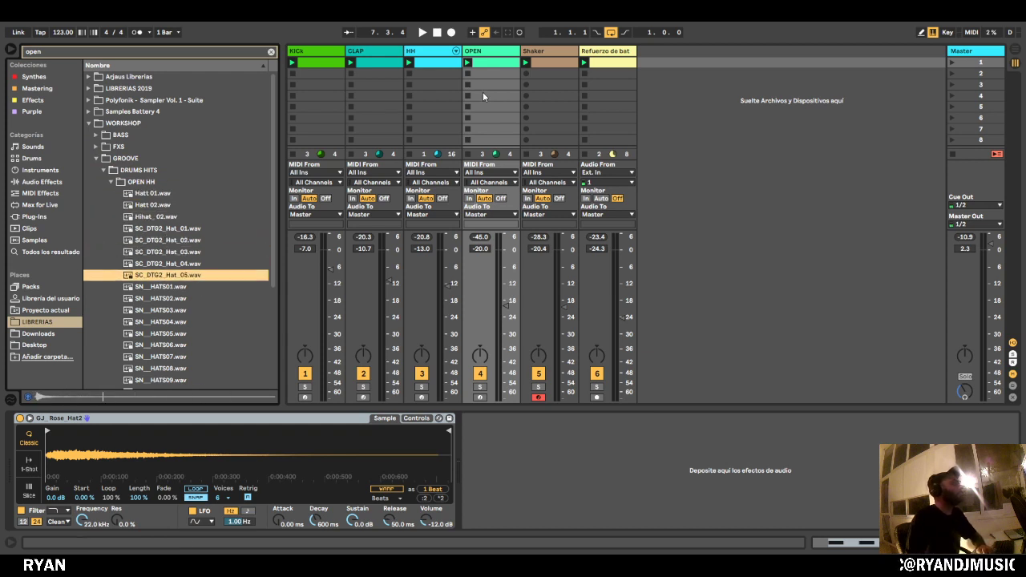
pyautogui.press('Up')
pyautogui.press('Down')
pyautogui.press('Down')
pyautogui.press('Down')
pyautogui.press('Down')
pyautogui.press('Down')
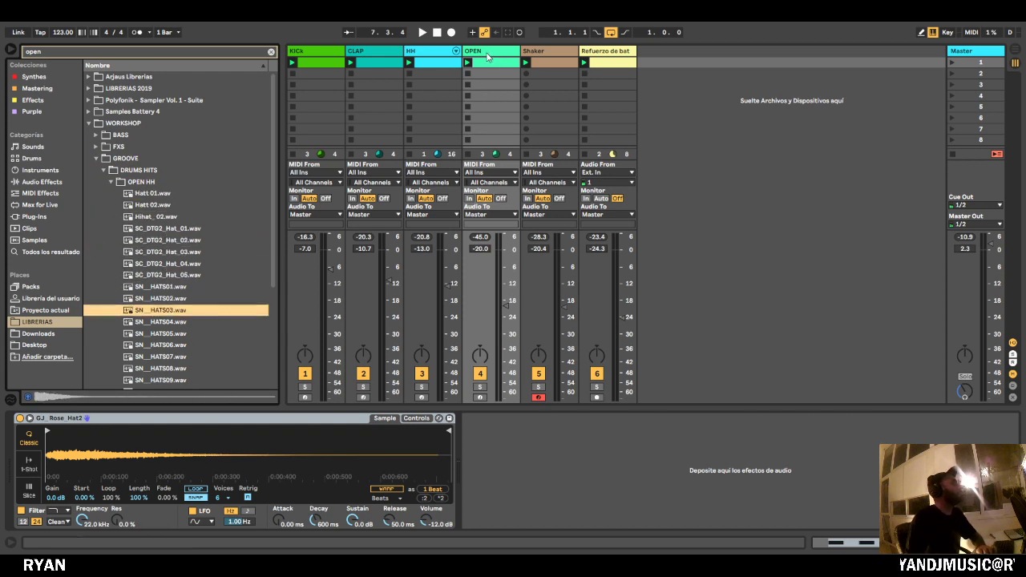
# Replace the OPEN track's sample with SN__HATS04.wav and set the track volume to -14.9 dB during playback.
pyautogui.click(495, 54)
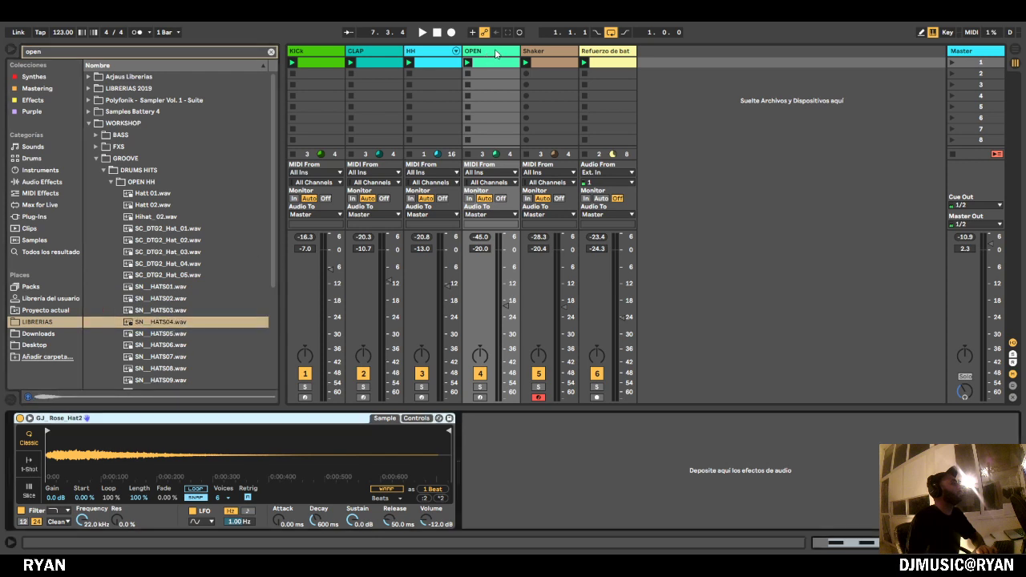
pyautogui.doubleClick(190, 321)
pyautogui.press('space')
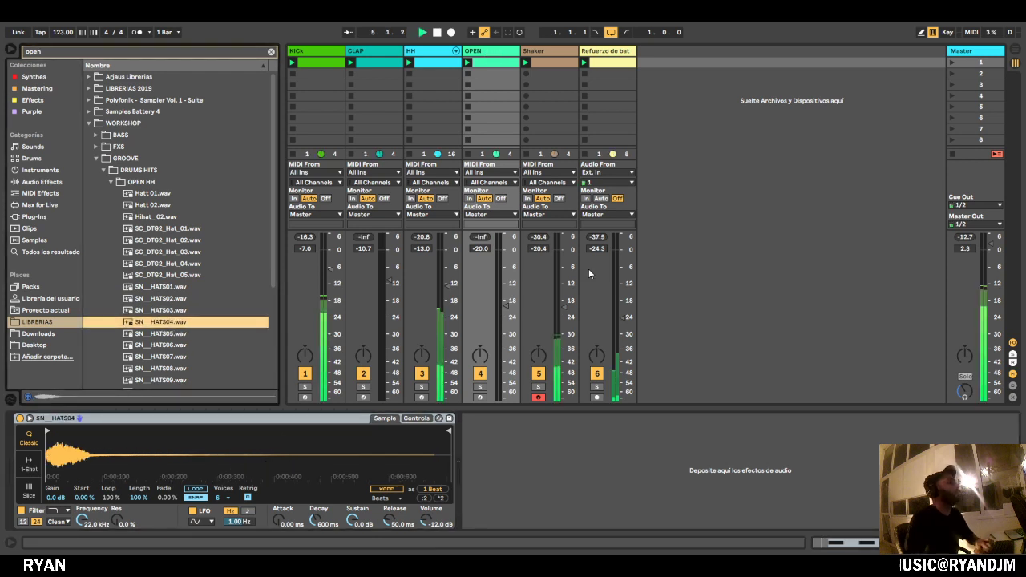
pyautogui.moveTo(506, 294); pyautogui.dragTo(506, 292)
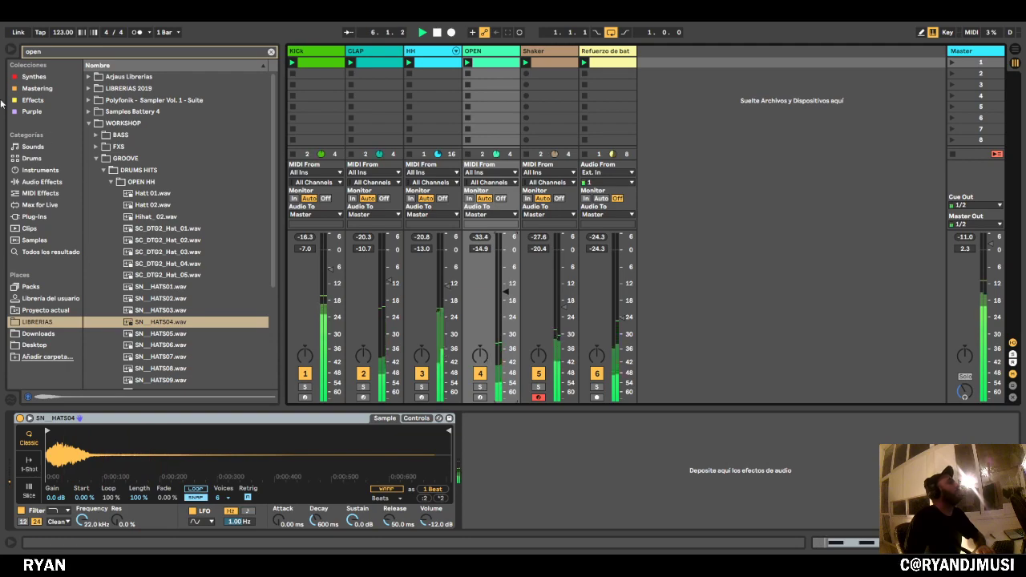
pyautogui.click(11, 50)
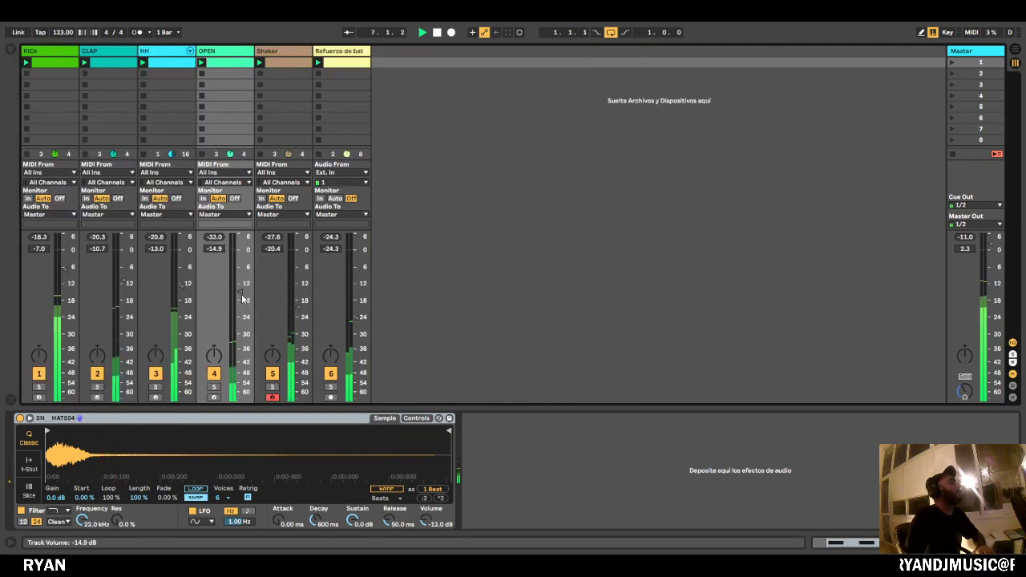
# Show the Refuerzo de bat clip's details, solo its track during playback, and raise the track volume to -16.9 dB.
pyautogui.click(355, 52)
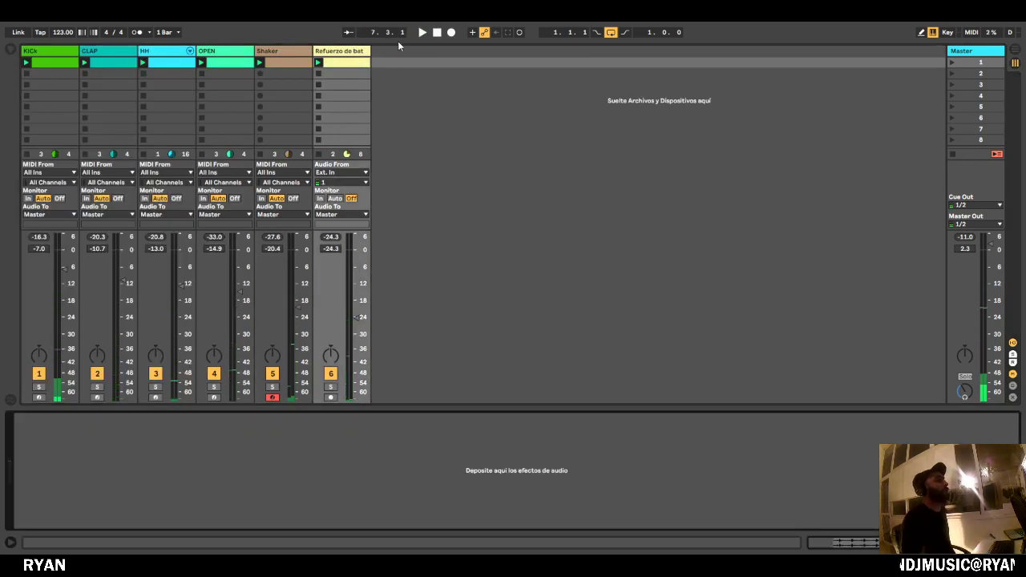
pyautogui.doubleClick(354, 63)
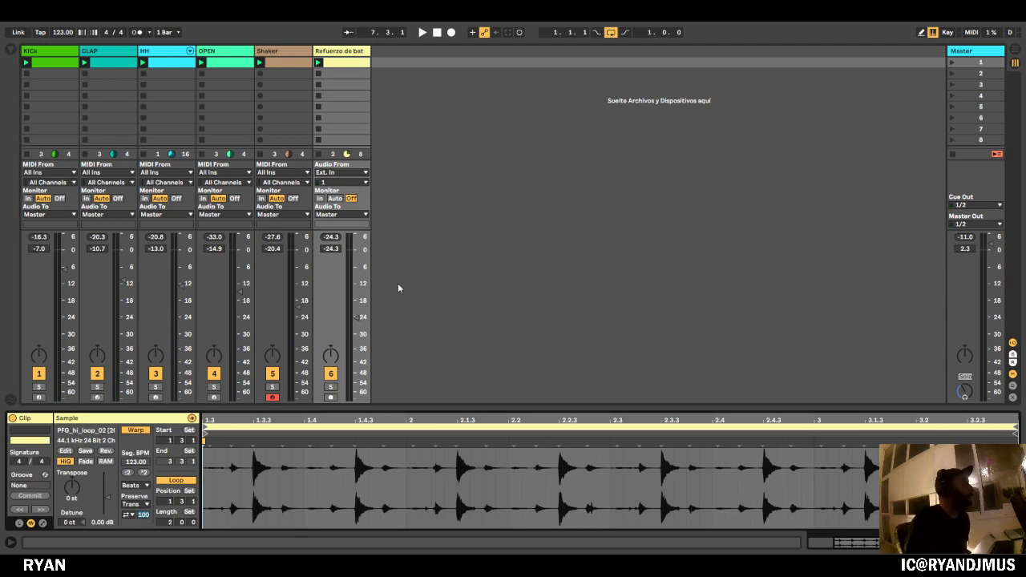
pyautogui.press('space')
pyautogui.click(330, 387)
pyautogui.moveTo(362, 335); pyautogui.dragTo(356, 312)
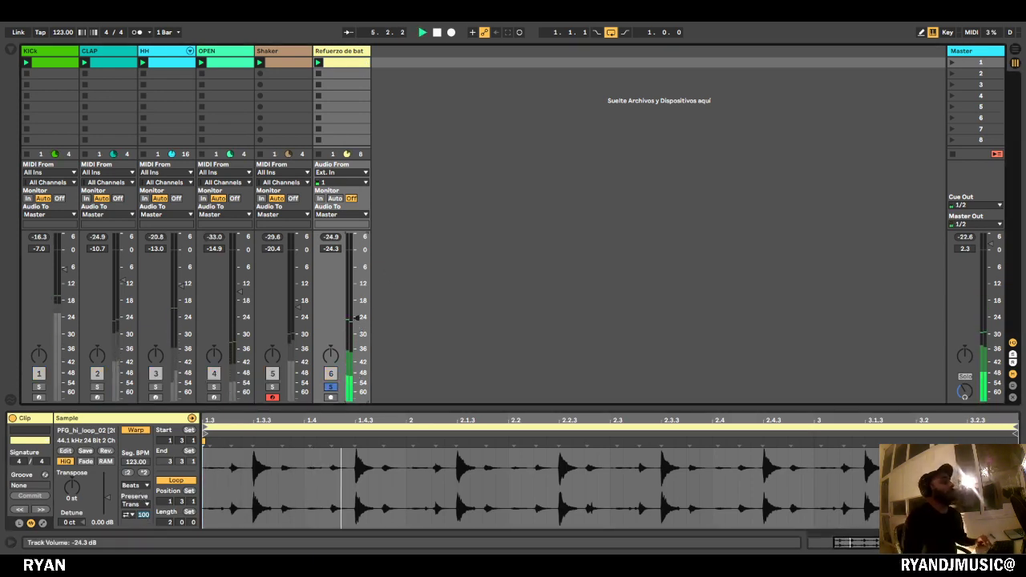
# Turn off transient looping for the soloed loop clip and set its transient envelope to 90.
pyautogui.press('space')
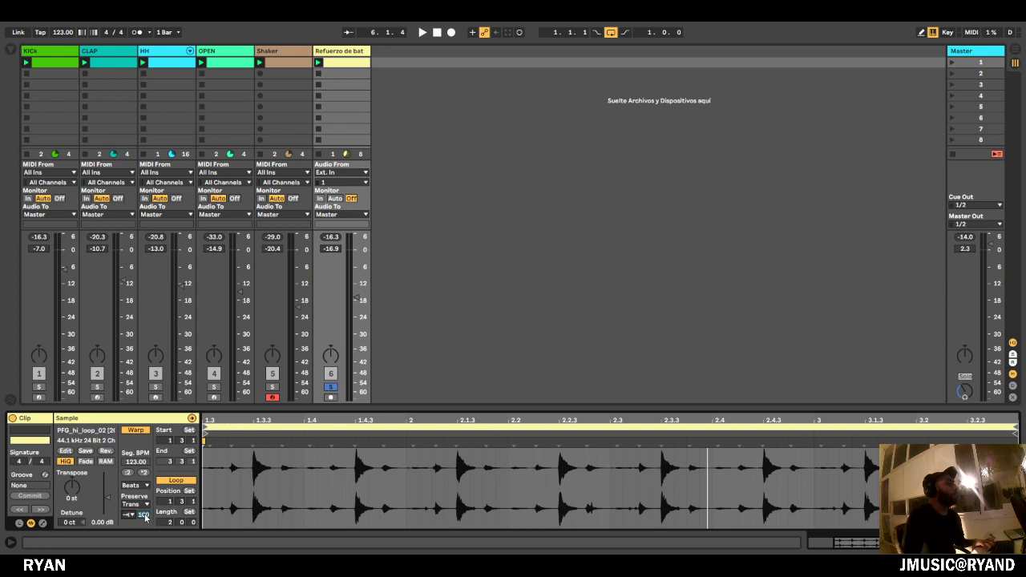
pyautogui.press('space')
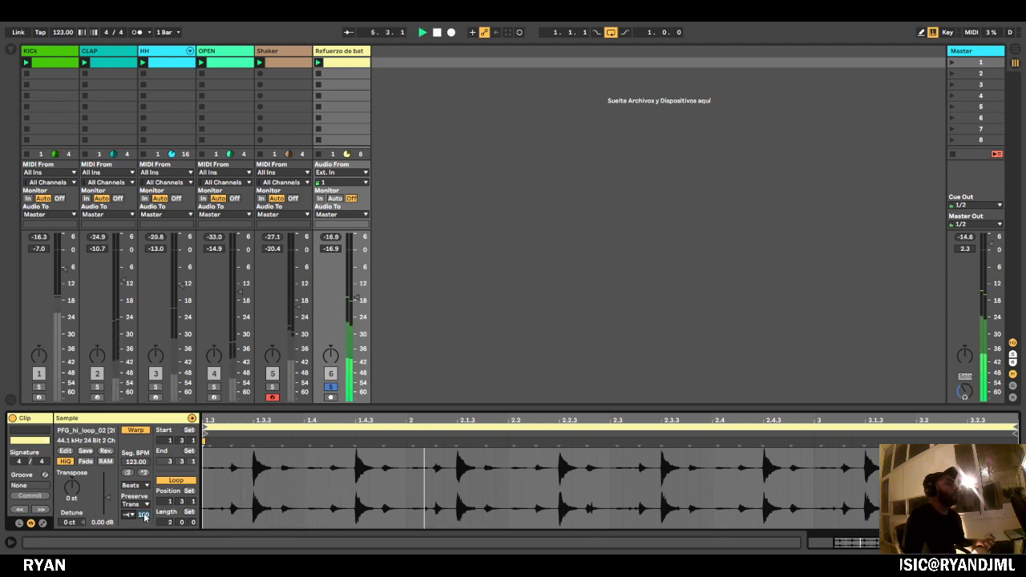
pyautogui.moveTo(146, 517); pyautogui.dragTo(147, 495)
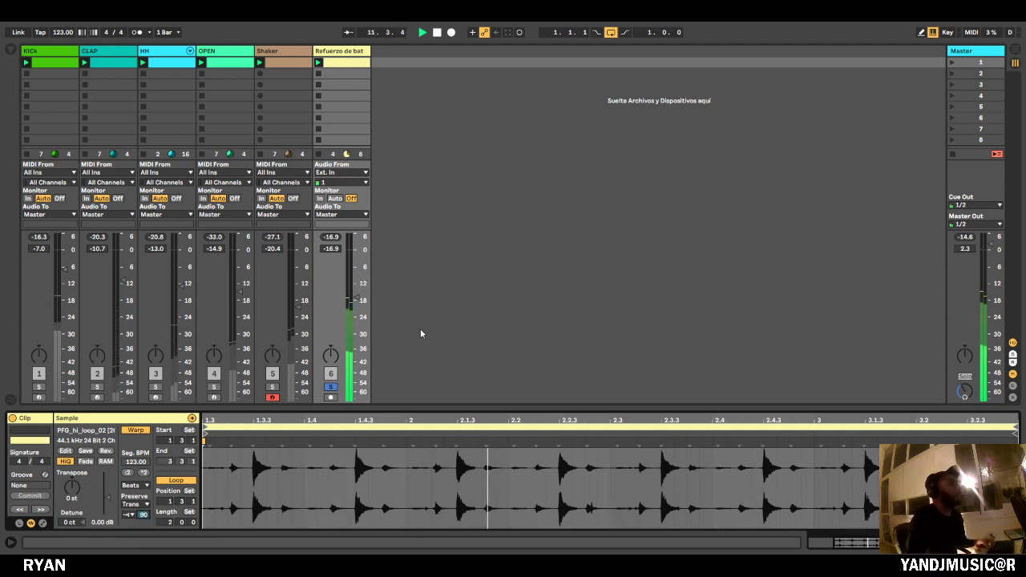
# Unsolo the Refuerzo de bat track and set its volume to -23.0 dB against the full groove.
pyautogui.click(330, 386)
pyautogui.click(457, 129)
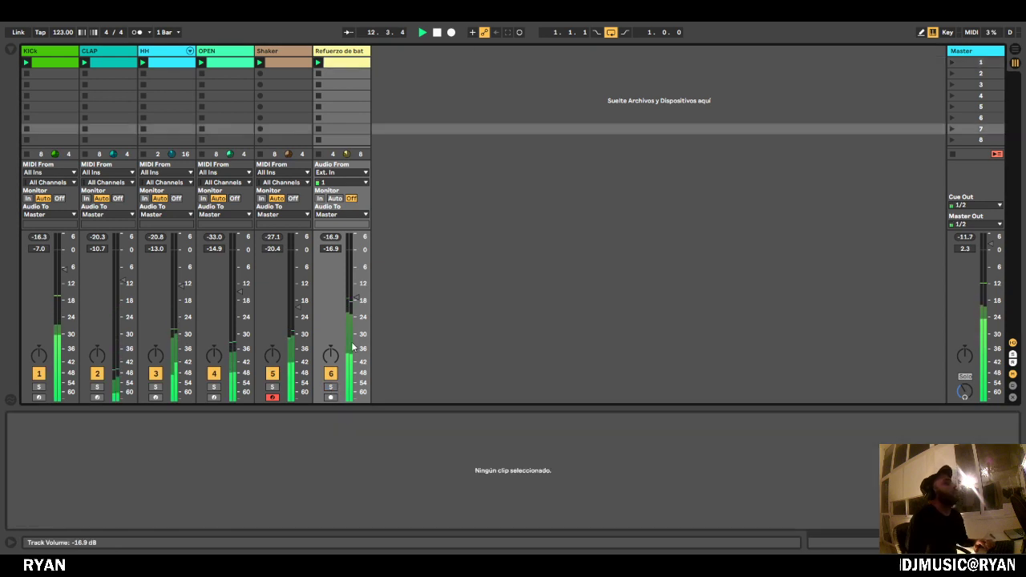
pyautogui.moveTo(352, 303); pyautogui.dragTo(355, 314)
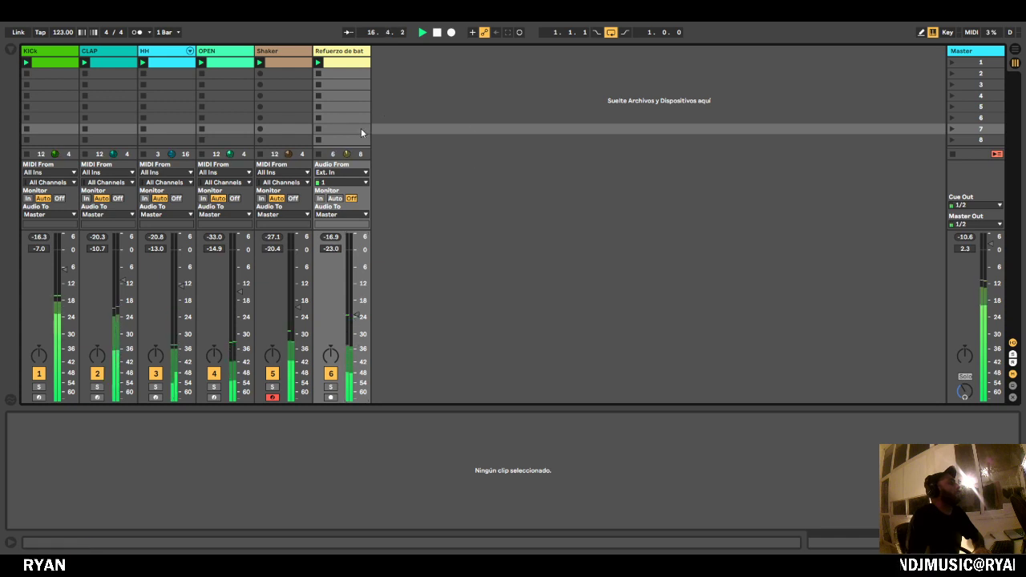
# Set the Shaker track's LFO offset to -31% and the Refuerzo de bat track volume to -22.8 dB while listening.
pyautogui.click(274, 50)
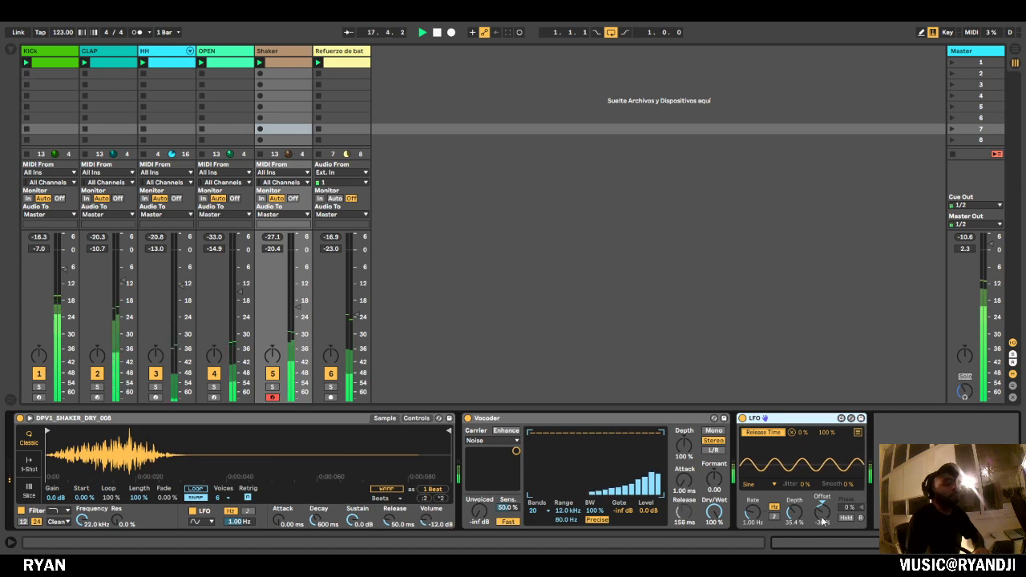
pyautogui.moveTo(822, 513); pyautogui.dragTo(822, 510)
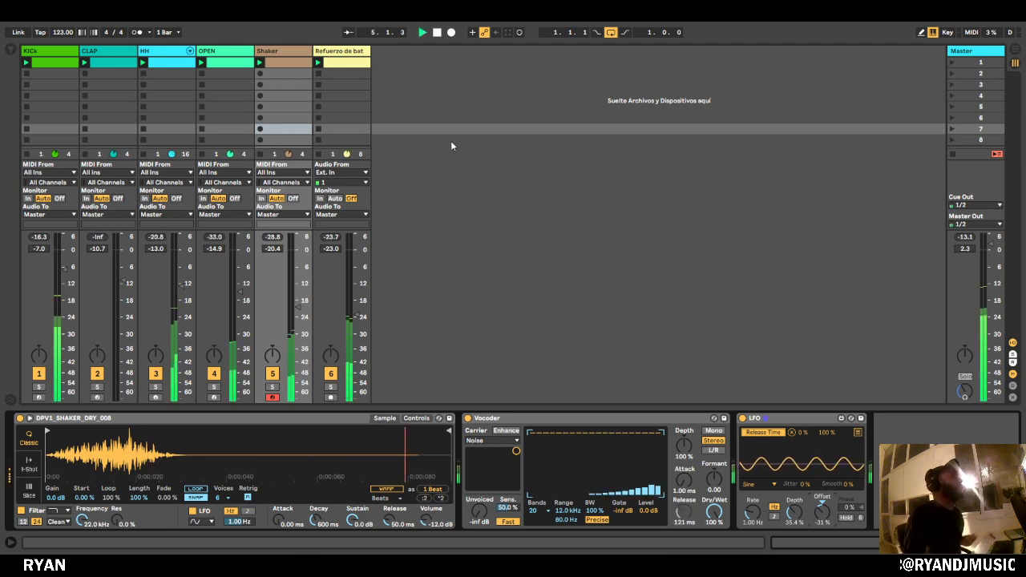
pyautogui.click(451, 141)
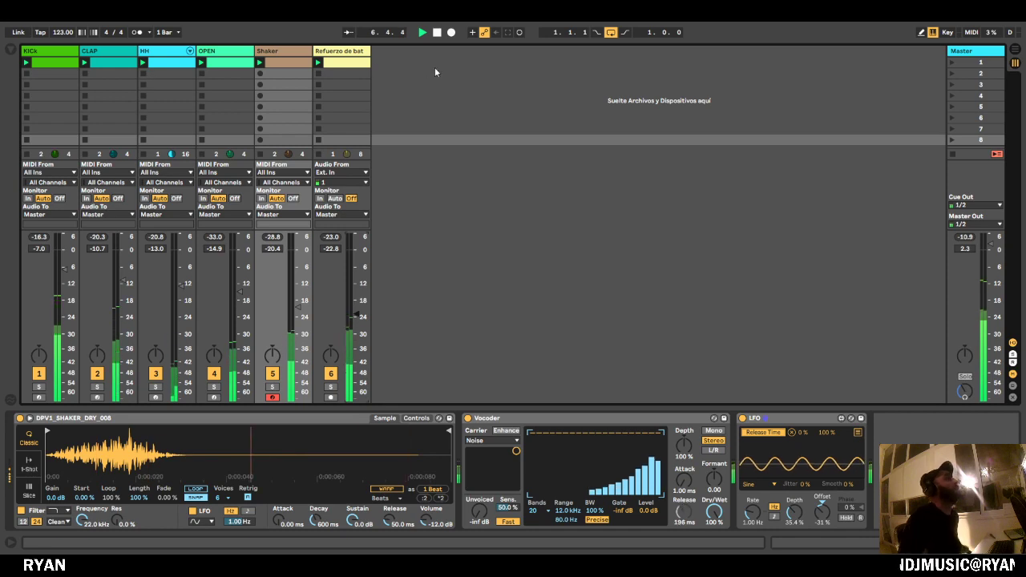
pyautogui.press('space')
# Review the device chains of the OPEN, HH, Shaker and Refuerzo de bat tracks.
pyautogui.click(214, 74)
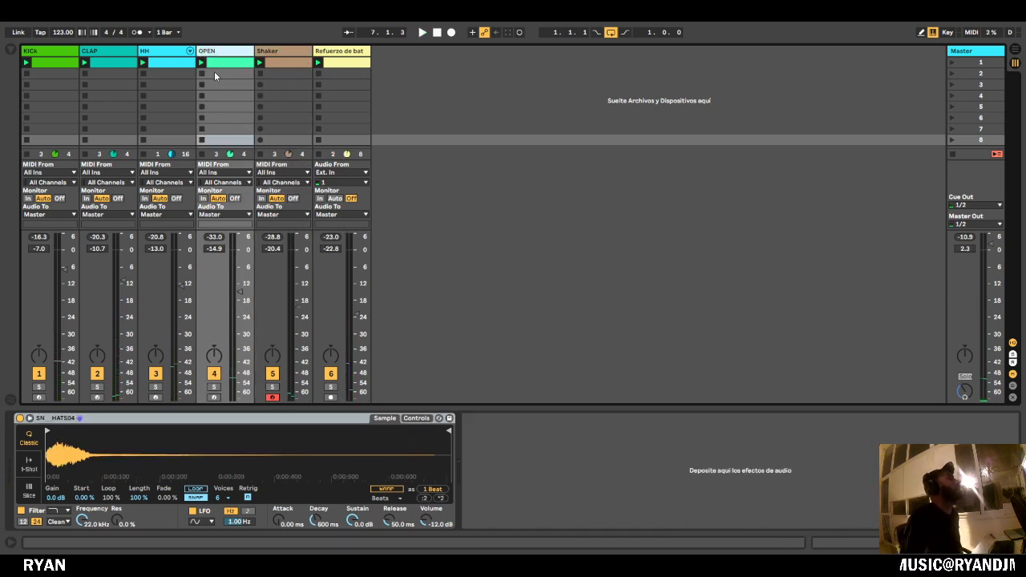
pyautogui.click(173, 53)
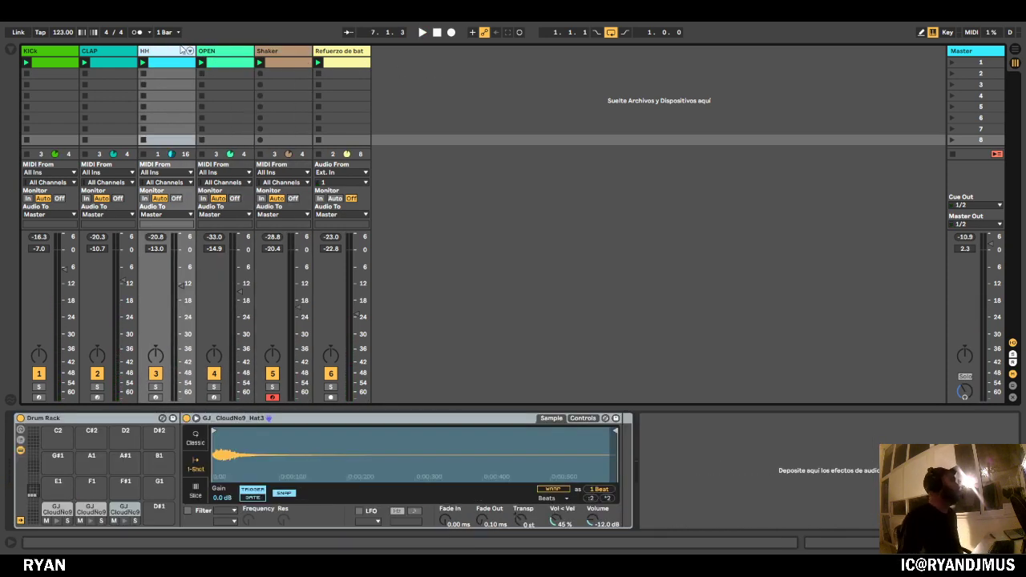
pyautogui.click(296, 51)
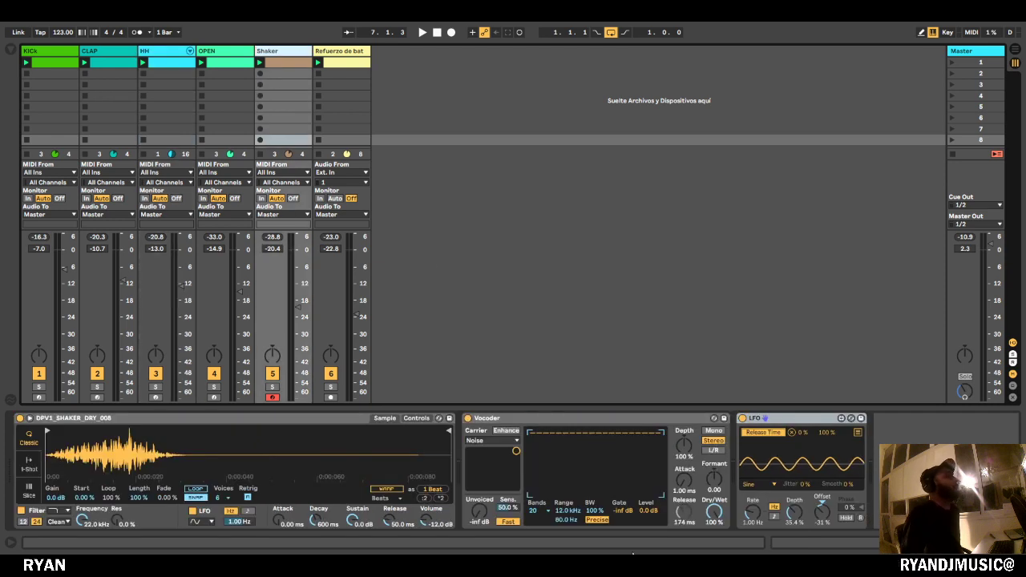
pyautogui.click(355, 53)
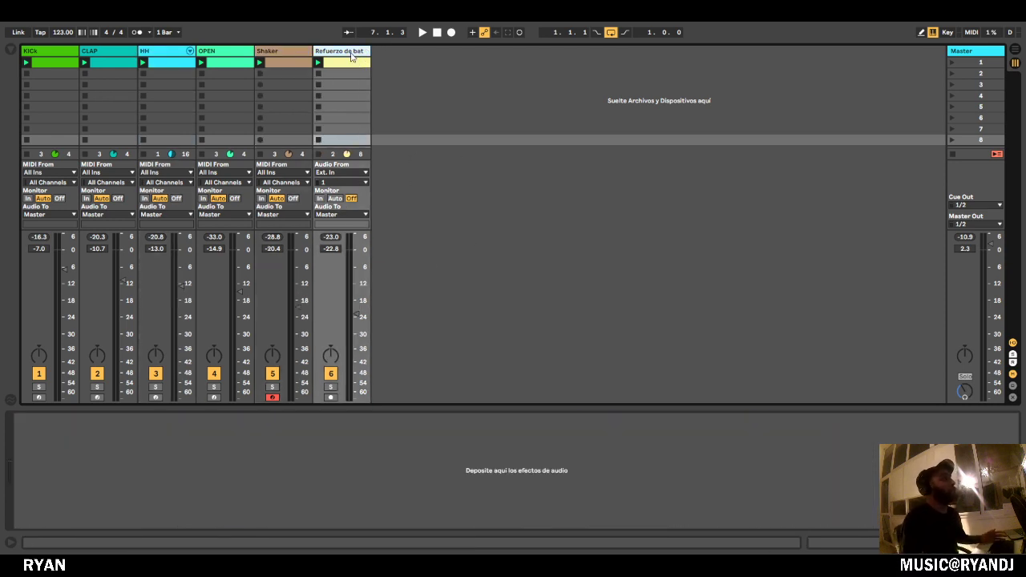
# Clear the "open" search from the browser and return to the full LIBRERIAS folder listing.
pyautogui.click(10, 50)
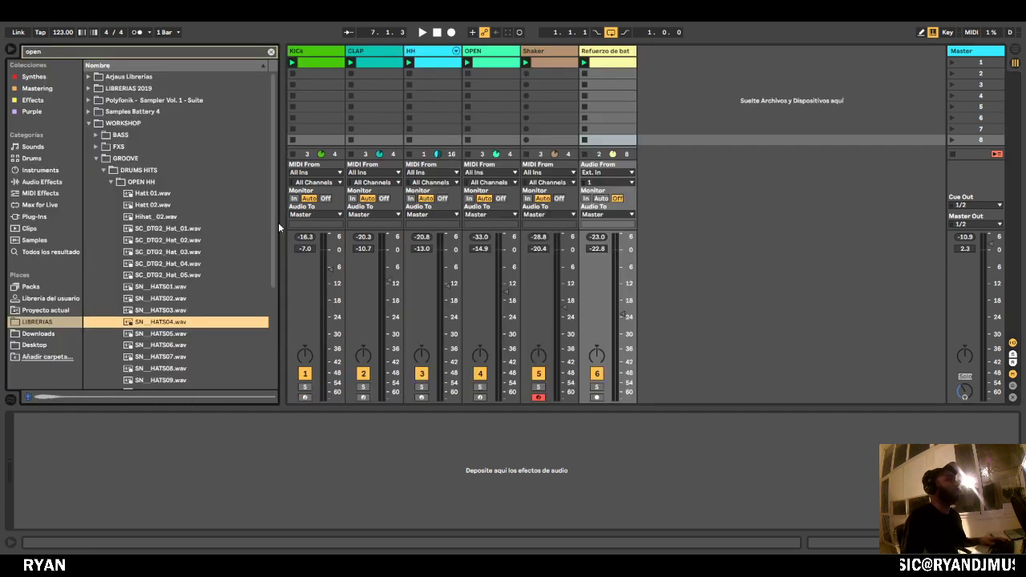
pyautogui.click(112, 182)
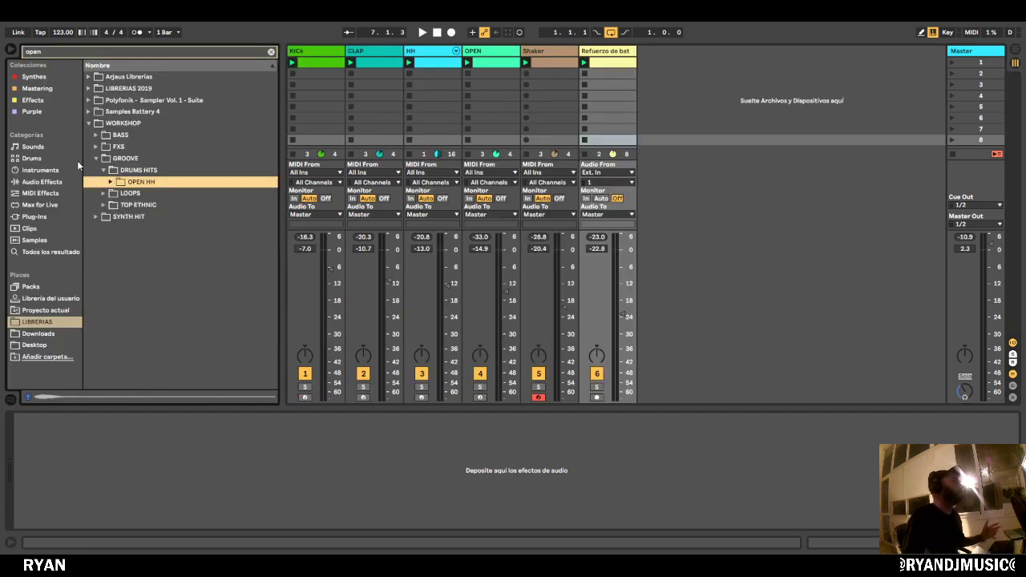
pyautogui.click(77, 53)
pyautogui.press('BackSpace')
pyautogui.press('BackSpace')
pyautogui.press('BackSpace')
pyautogui.press('BackSpace')
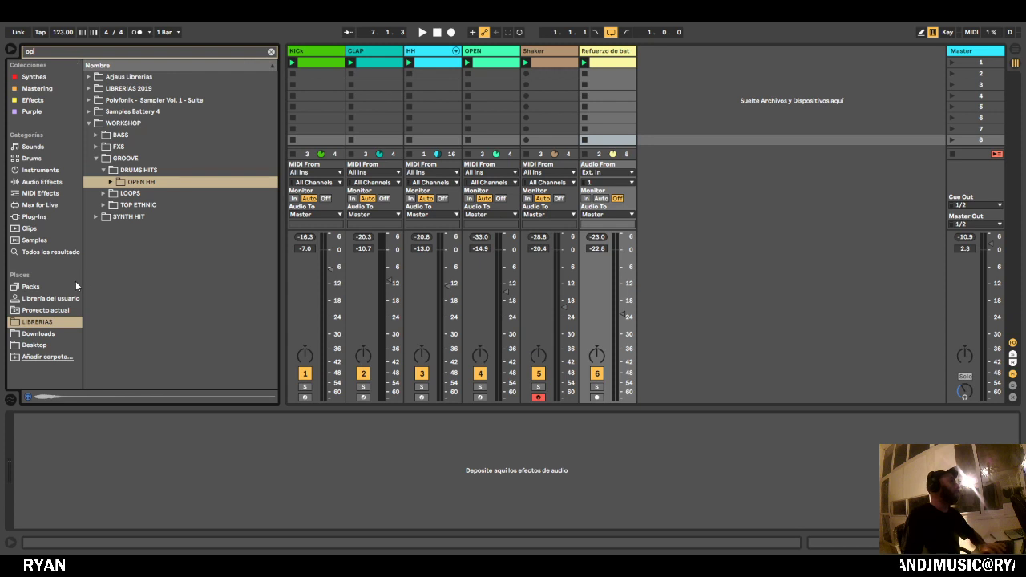
pyautogui.click(45, 312)
# Collapse the WORKSHOP folder and expand the PML - Deep Premium - Sample Pack folder to browse its sample categories.
pyautogui.scroll(-3, 164, 323)
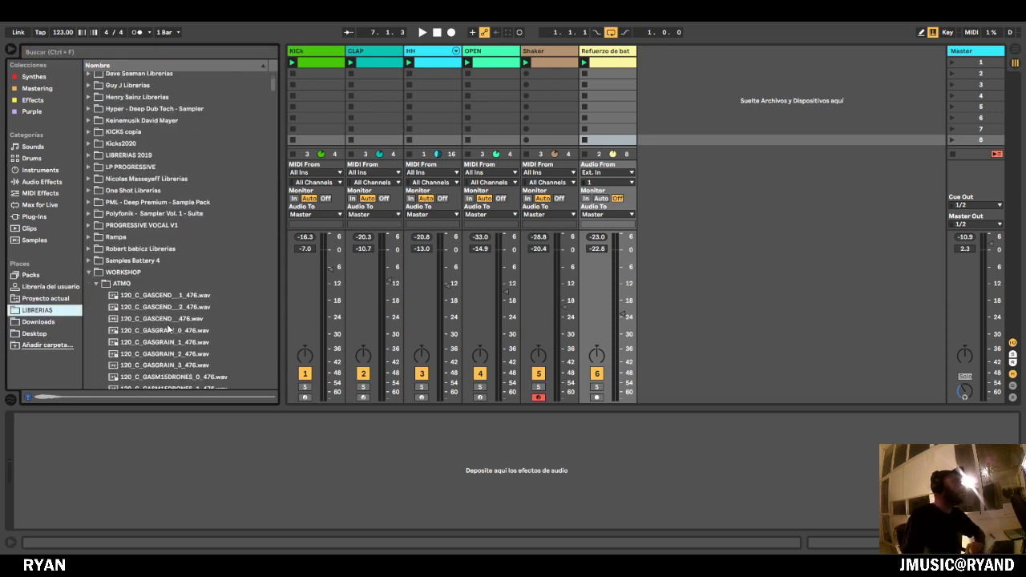
pyautogui.click(93, 264)
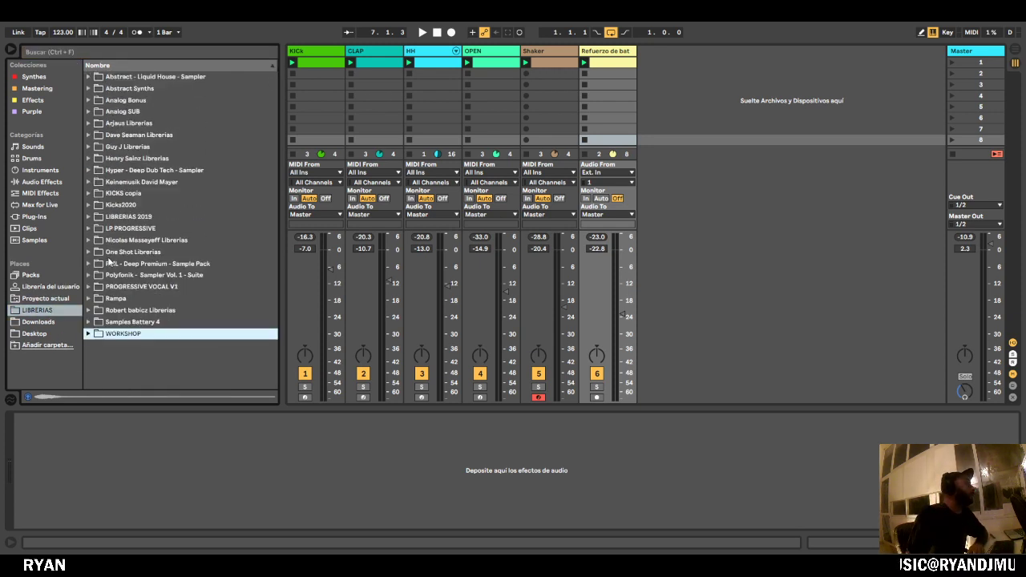
pyautogui.click(90, 266)
pyautogui.scroll(-2, 107, 298)
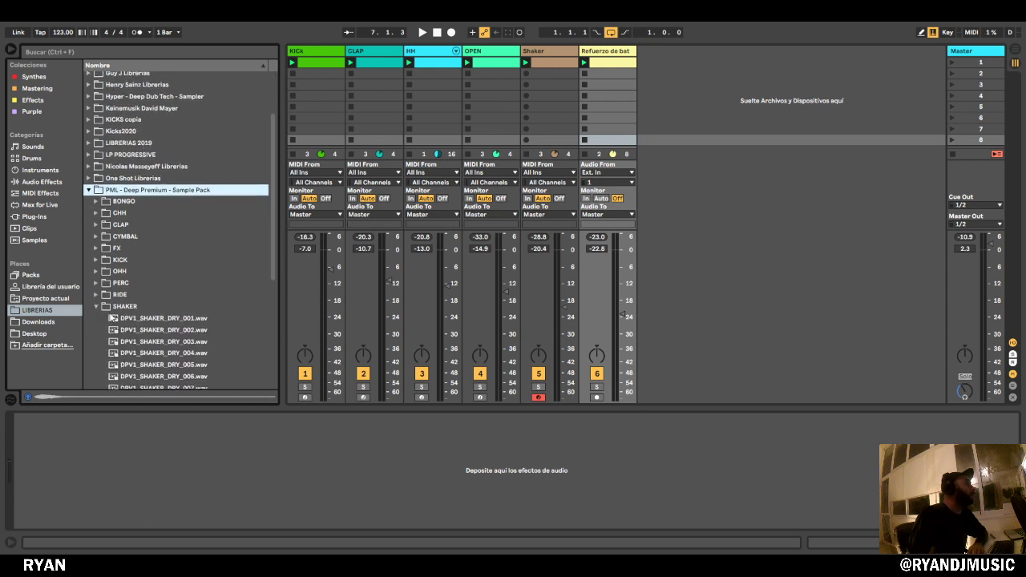
# Collapse the PML SHAKER samples and open the Shaker Loops folder under Drum Loops in Polyfonik - Sampler Vol. 1 - Suite.
pyautogui.click(96, 306)
pyautogui.scroll(1, 93, 207)
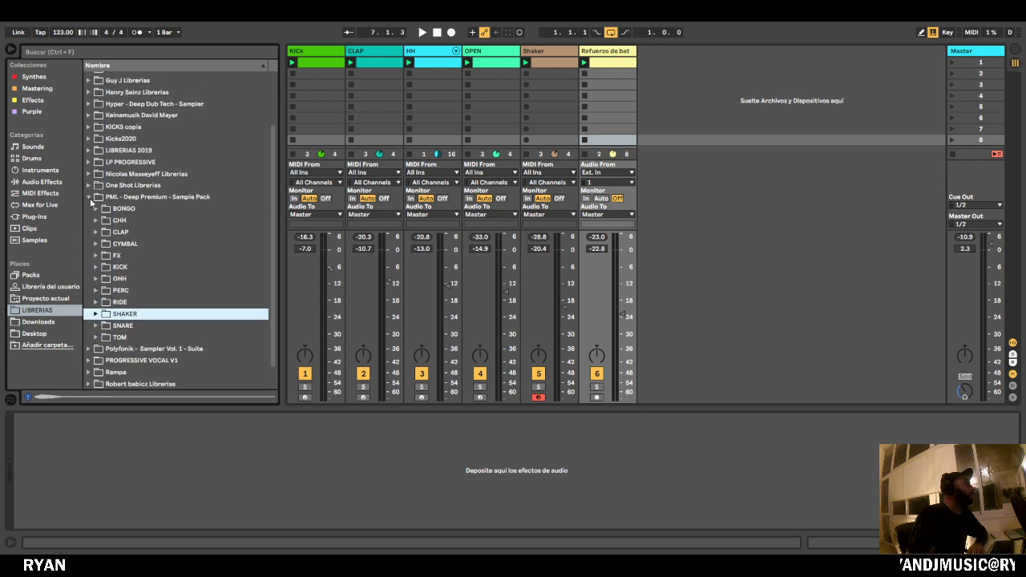
pyautogui.click(89, 349)
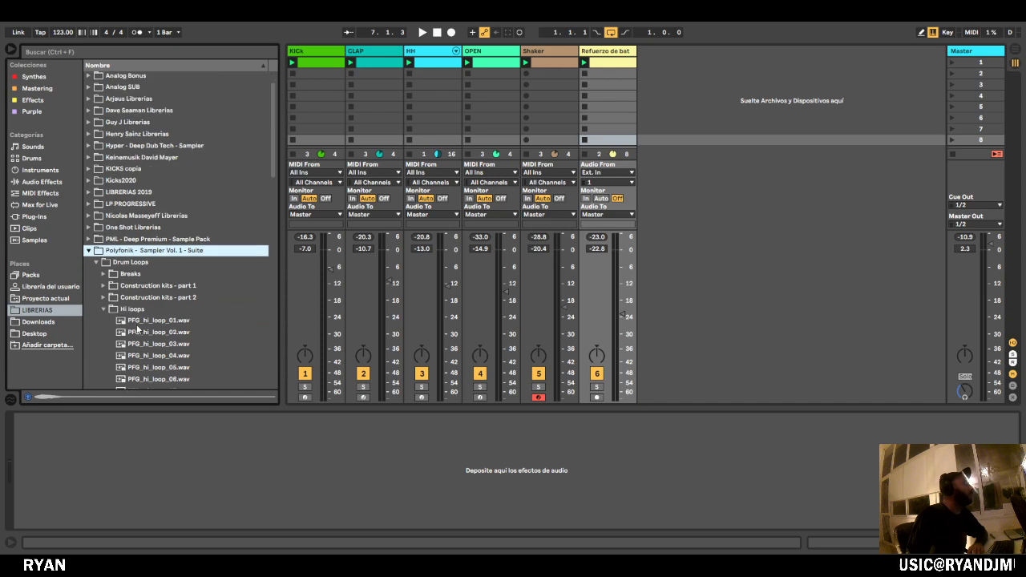
pyautogui.click(138, 324)
pyautogui.press('Left')
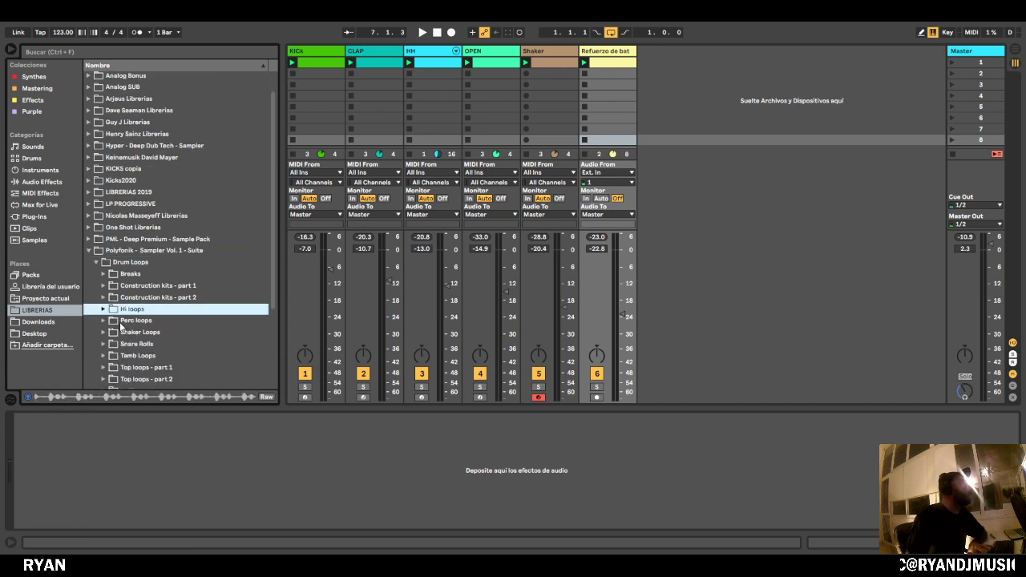
pyautogui.scroll(-1, 125, 330)
pyautogui.click(104, 321)
# Audition the shaker loops from PFG_shaker_loop_01.wav through PFG_shaker_loop_05.wav.
pyautogui.click(140, 332)
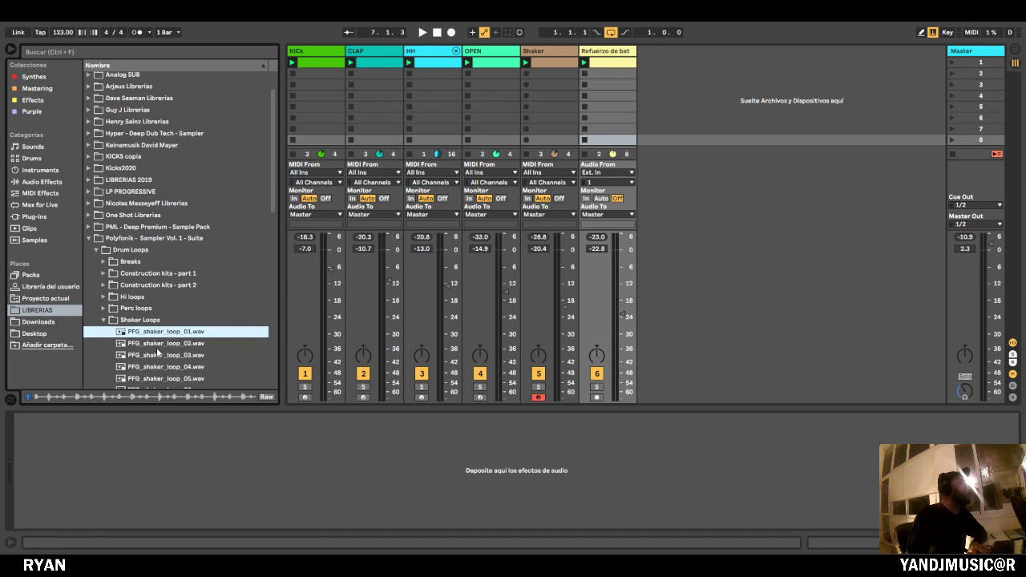
pyautogui.click(208, 343)
pyautogui.press('Down')
pyautogui.press('Down')
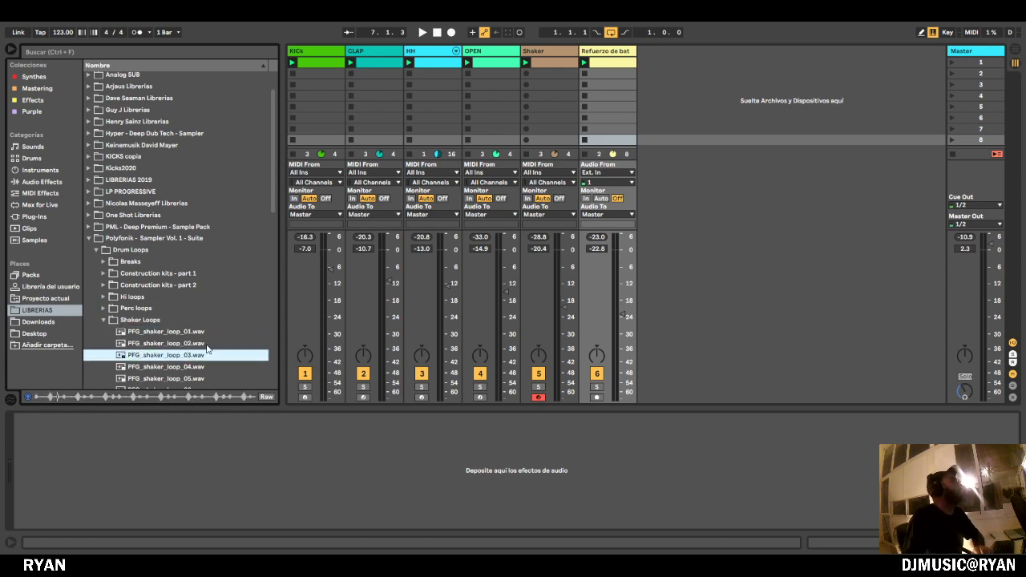
pyautogui.press('Down')
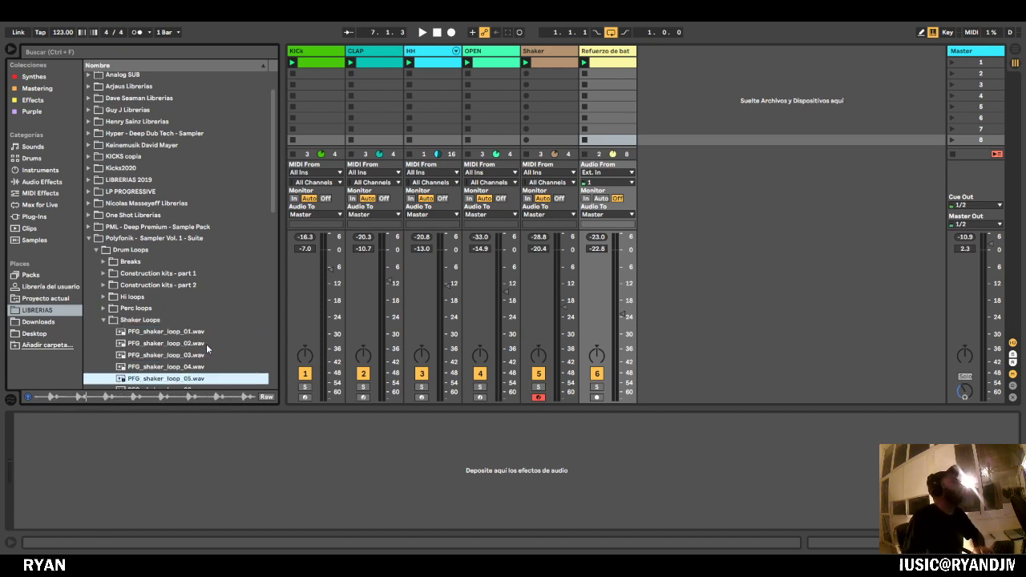
pyautogui.press('Tab')
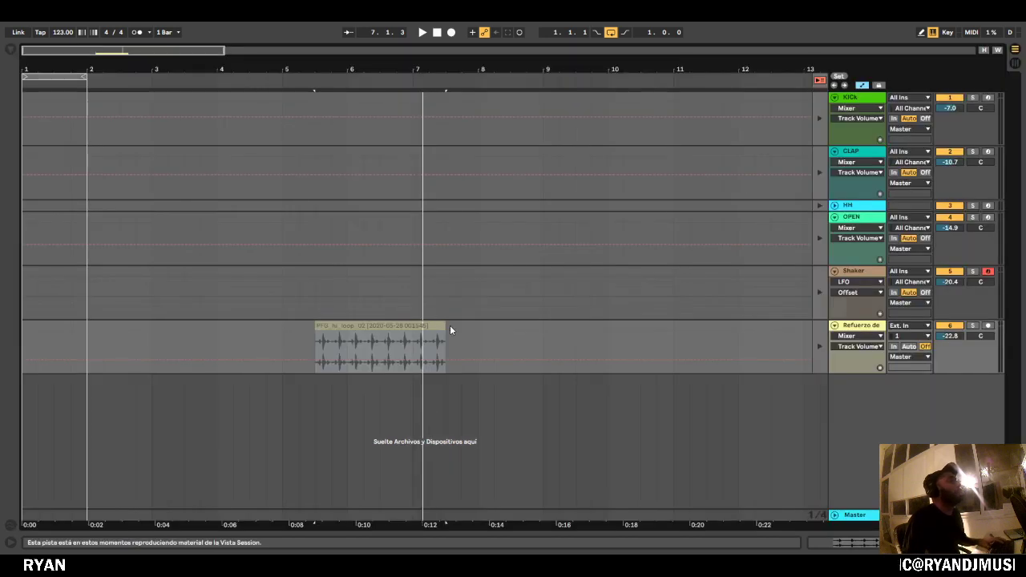
pyautogui.press('Tab')
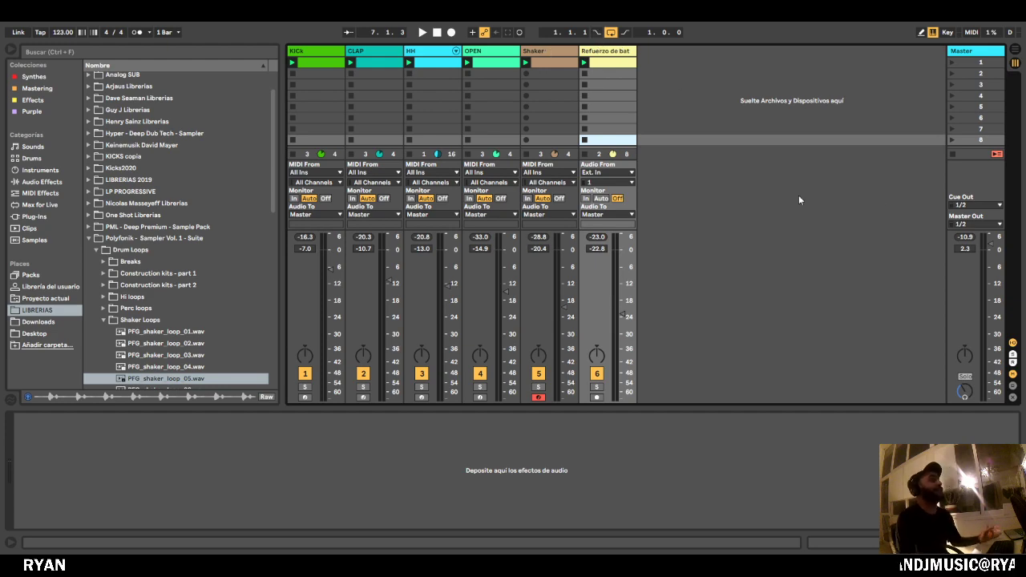
pyautogui.click(870, 211)
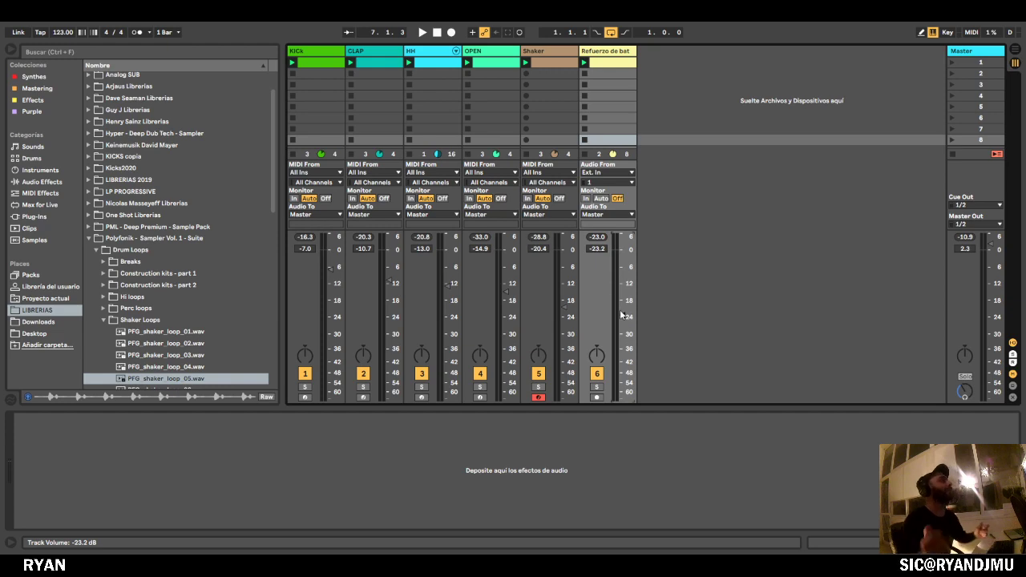
# Play the session and fine-tune the Refuerzo de bat track's volume to -22.3 dB.
pyautogui.press('space')
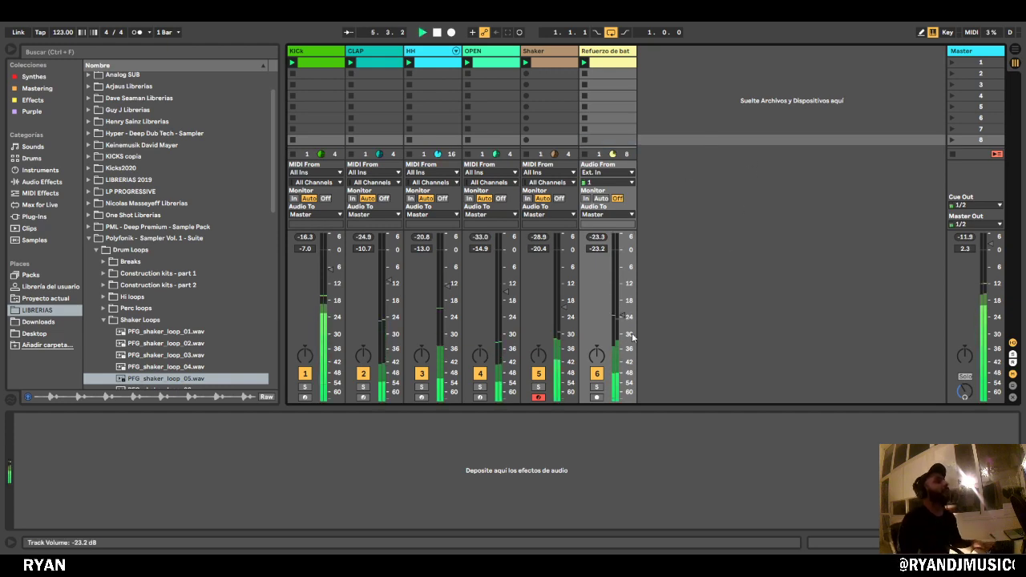
pyautogui.hotkey('ctrl', 'alt', 'b')
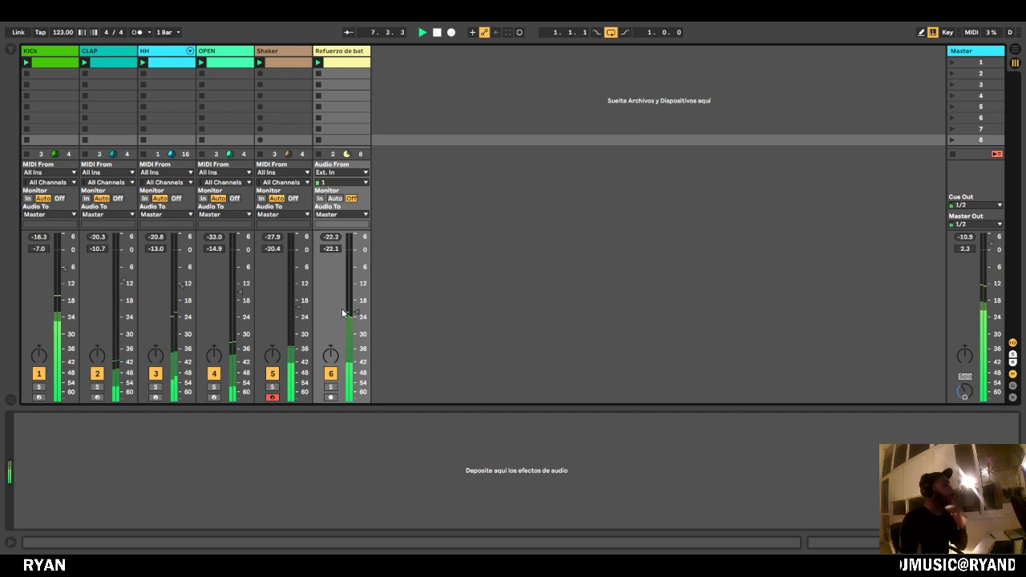
pyautogui.moveTo(356, 313); pyautogui.dragTo(356, 314)
pyautogui.click(390, 85)
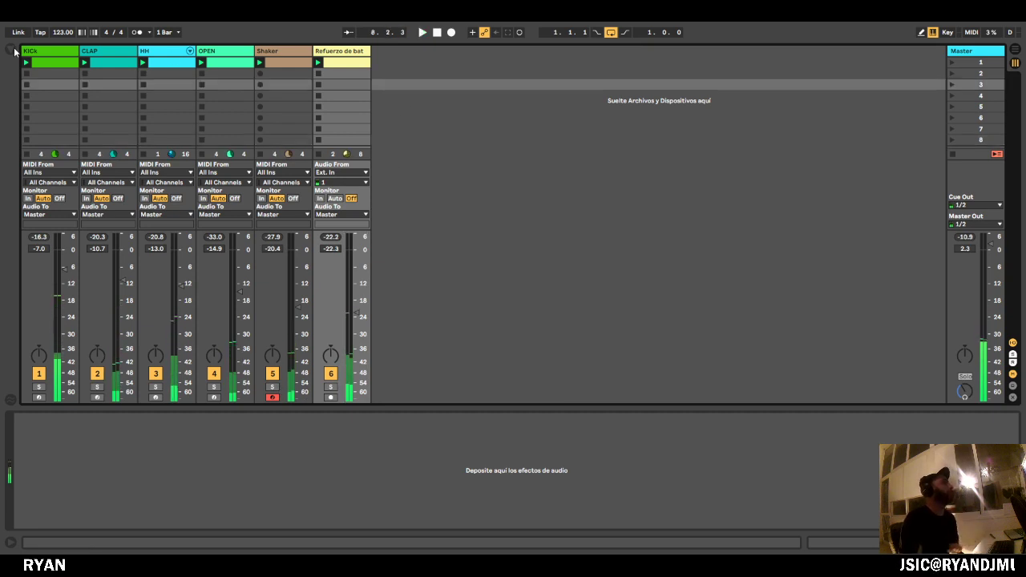
pyautogui.click(11, 51)
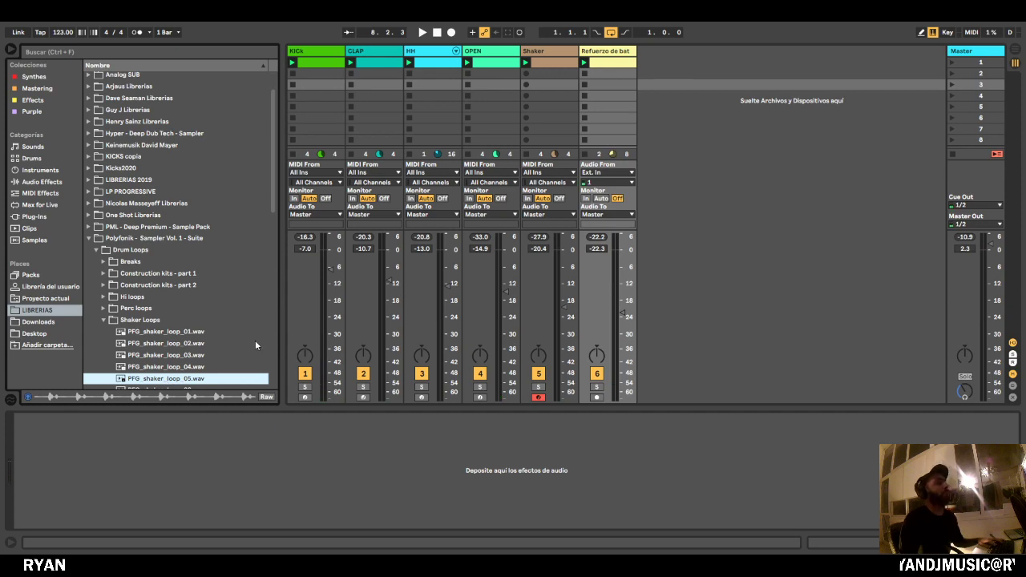
# Add an audio track, place PFG_shaker_loop_05.wav on it in the Arrangement just after bar 6, and consolidate the clip.
pyautogui.hotkey('ctrl', 't')
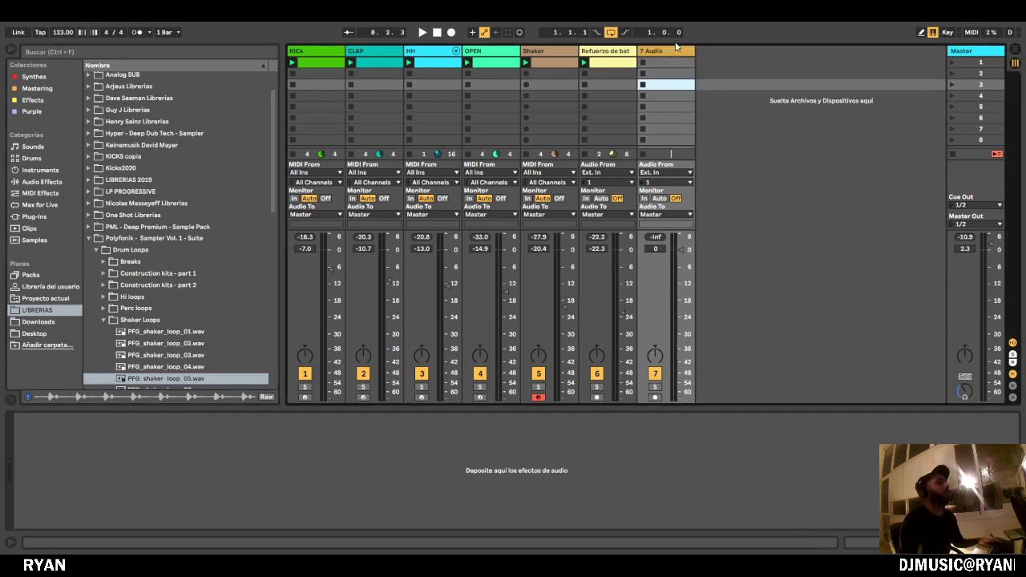
pyautogui.moveTo(171, 379); pyautogui.dragTo(370, 403)
pyautogui.press('Tab')
pyautogui.hotkey('ctrl', 'j')
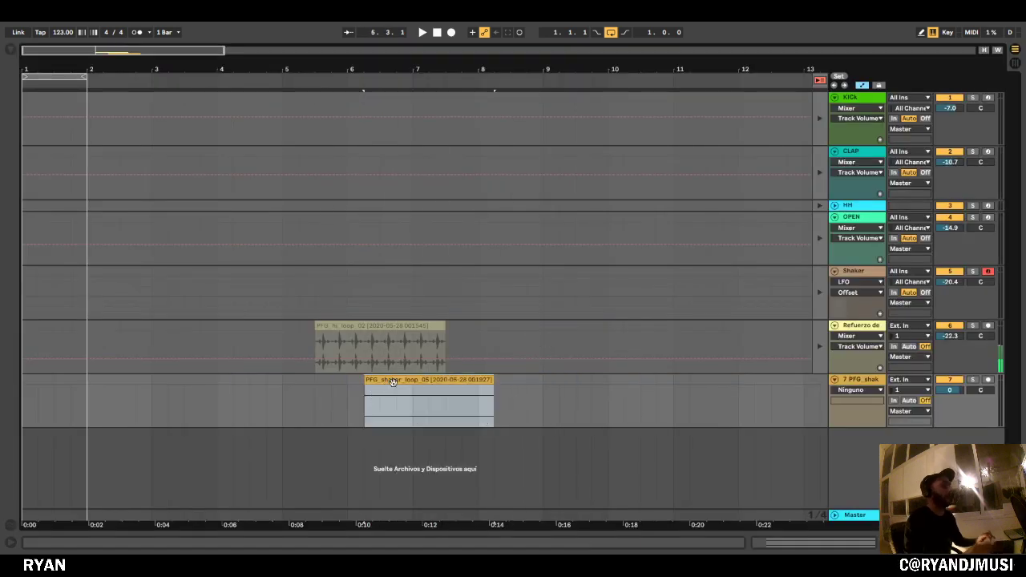
# Bring the consolidated shaker clip from the Arrangement into the first Session slot of track 7.
pyautogui.press('Tab')
pyautogui.press('Tab')
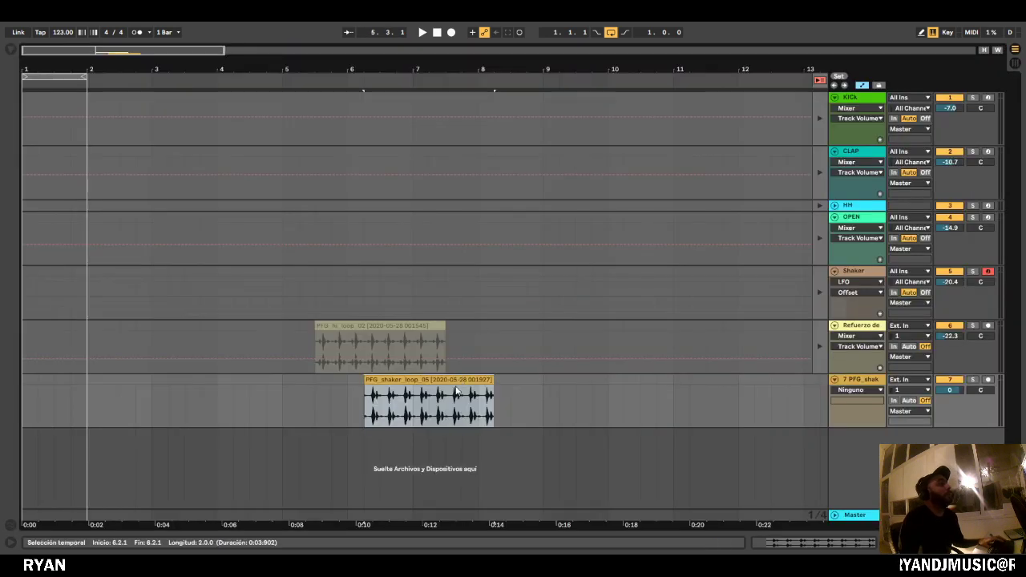
pyautogui.press('Tab')
# Launch the shaker clip, lowering track 7's volume to -25.0 dB and enabling looping for the clip.
pyautogui.click(644, 64)
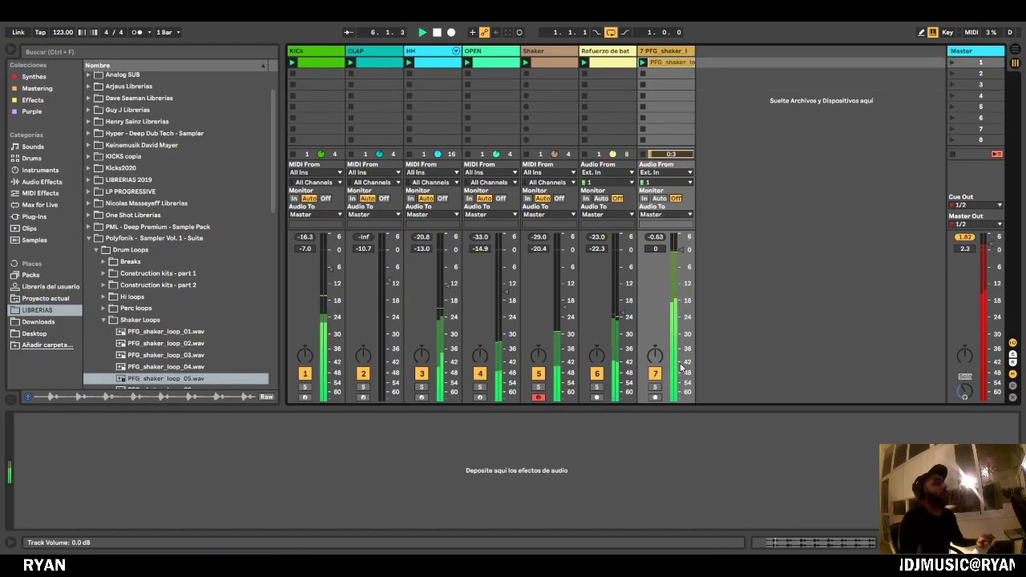
pyautogui.moveTo(680, 249); pyautogui.dragTo(680, 317)
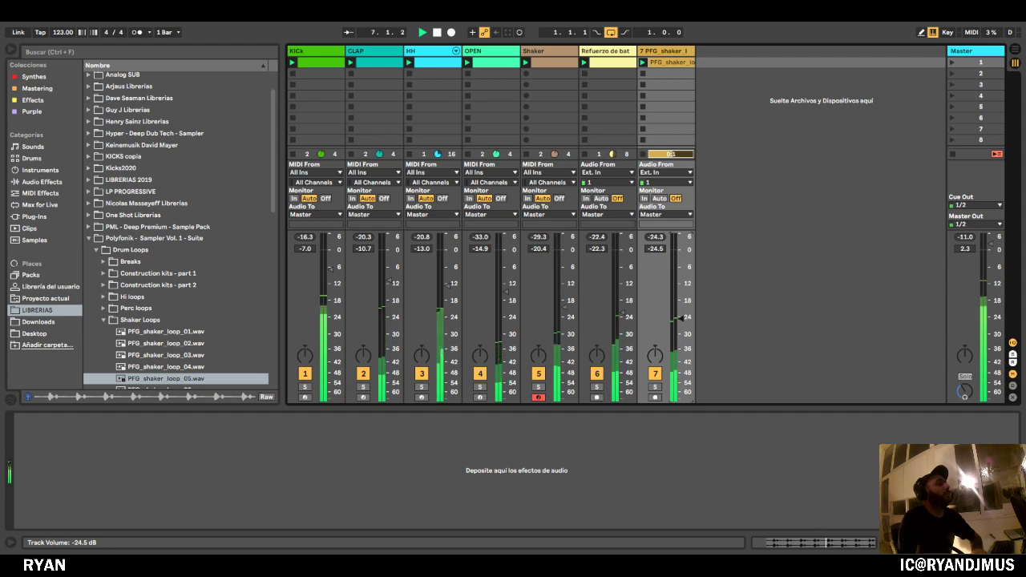
pyautogui.hotkey('ctrl', 'alt', 'b')
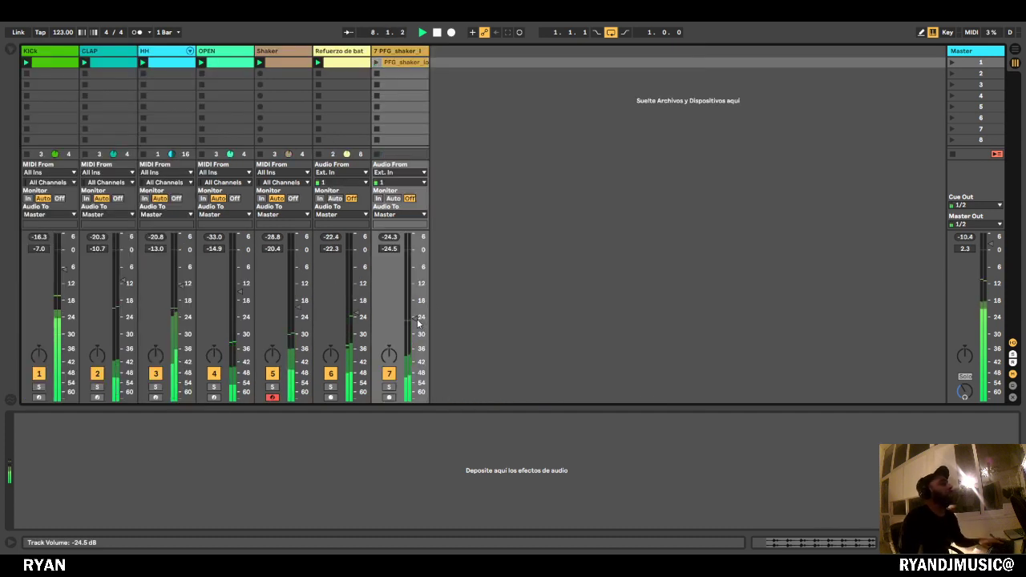
pyautogui.click(409, 63)
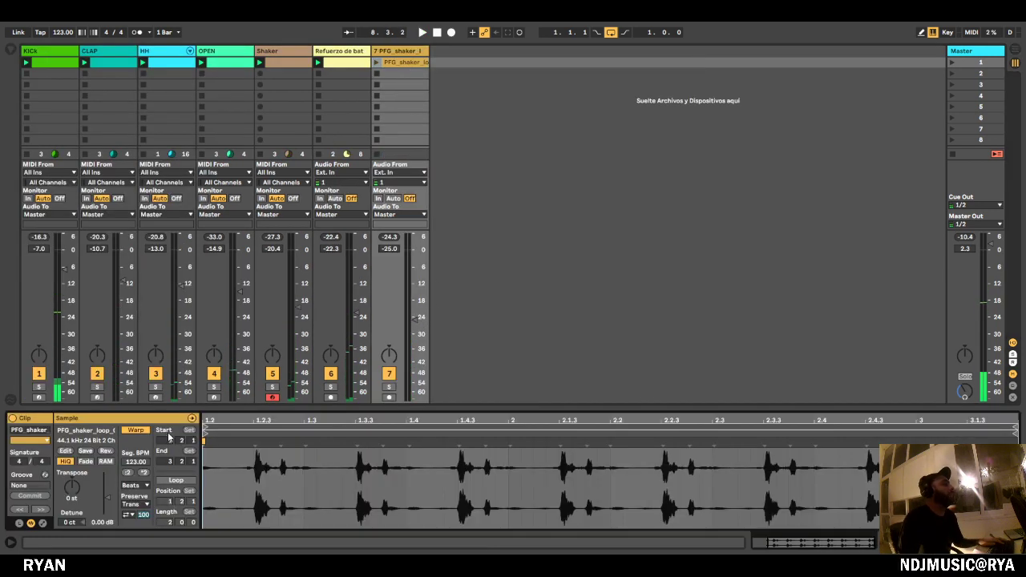
pyautogui.click(176, 480)
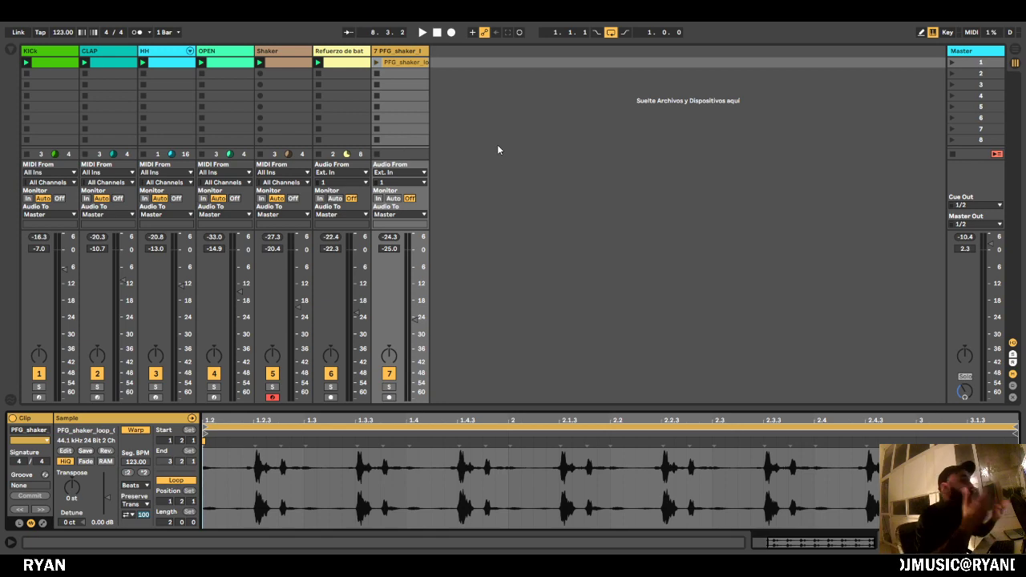
# Rename track 7 as Refuerzo and clear the name of its shaker clip.
pyautogui.click(416, 54)
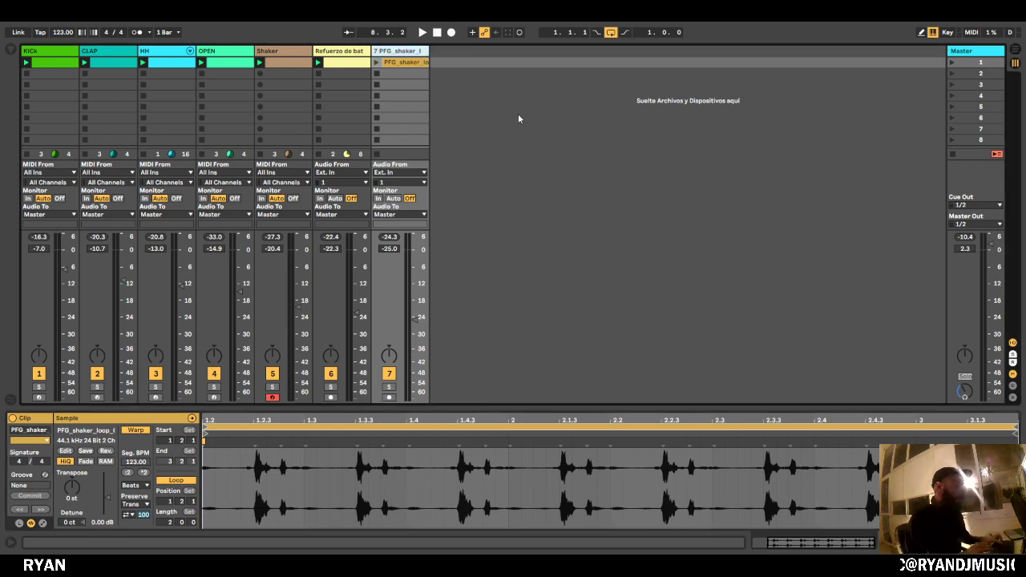
pyautogui.hotkey('ctrl', 'r')
pyautogui.write('Shaker')
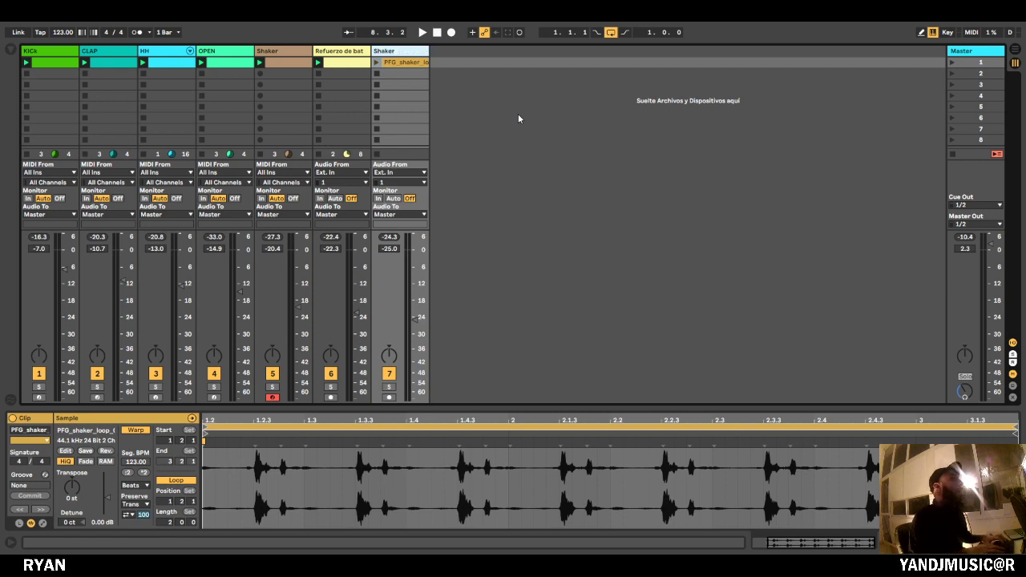
pyautogui.doubleClick(390, 52)
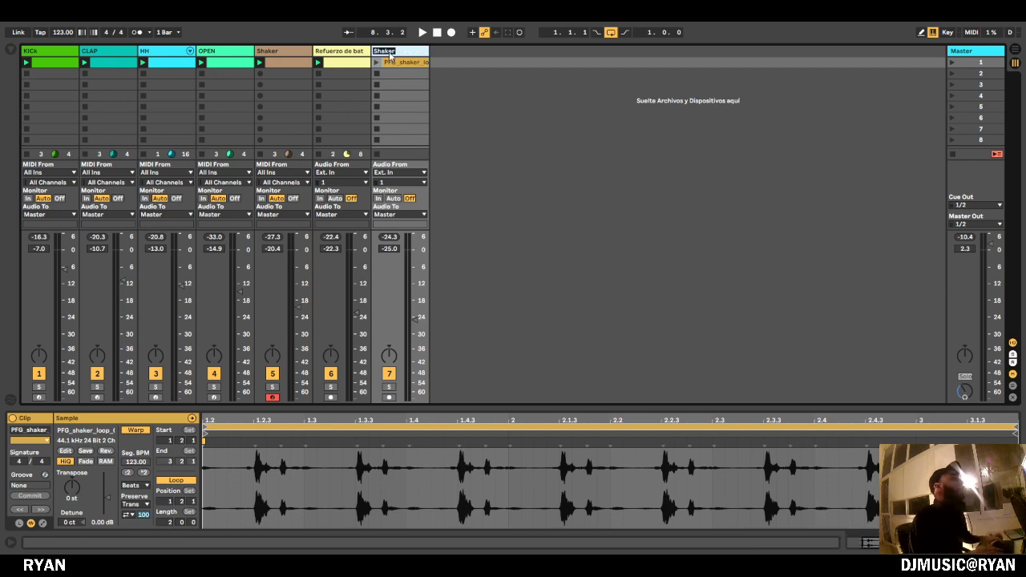
pyautogui.write('Refuerzo')
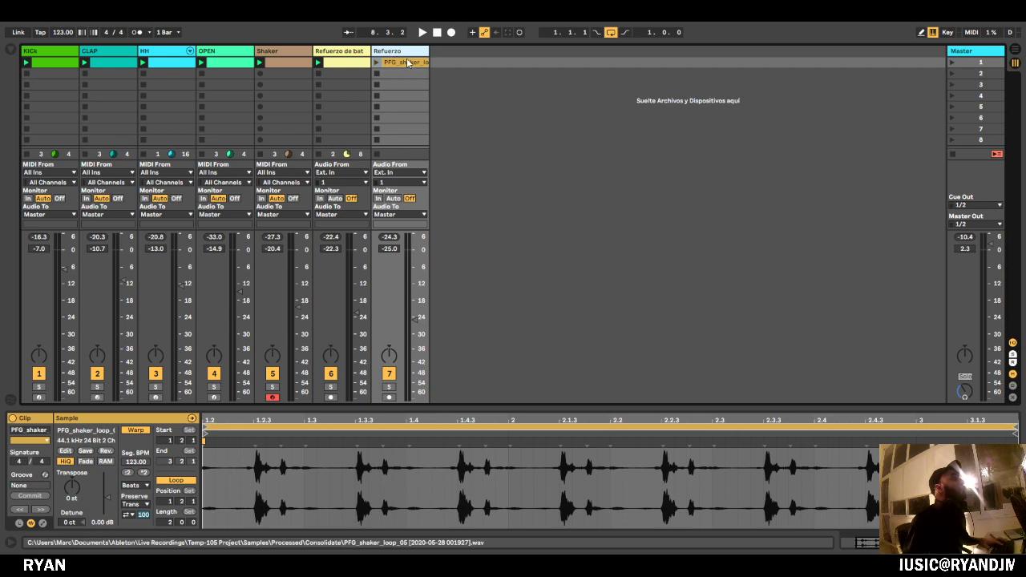
pyautogui.press('Return')
pyautogui.press('Return')
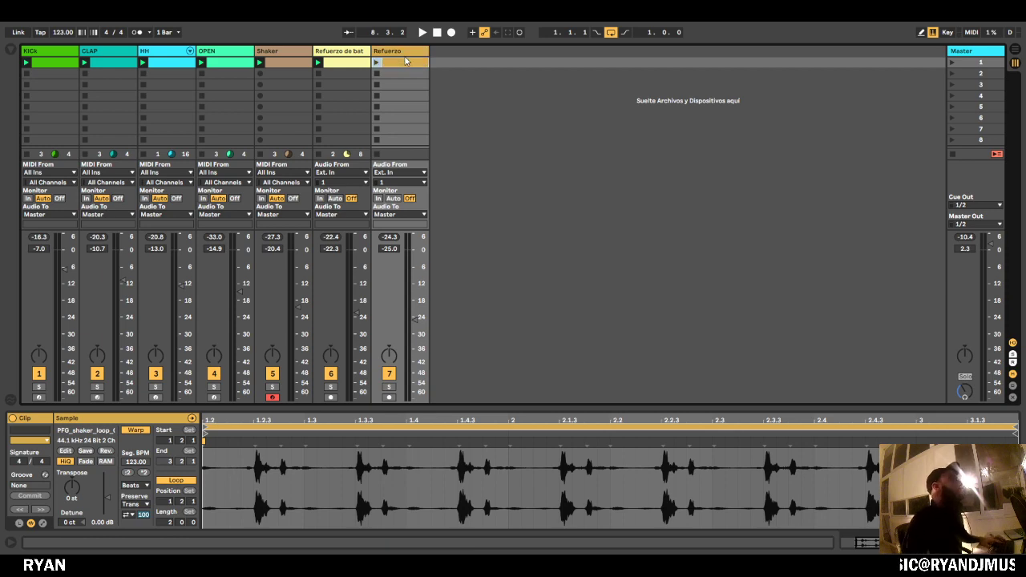
pyautogui.click(462, 85)
pyautogui.click(492, 101)
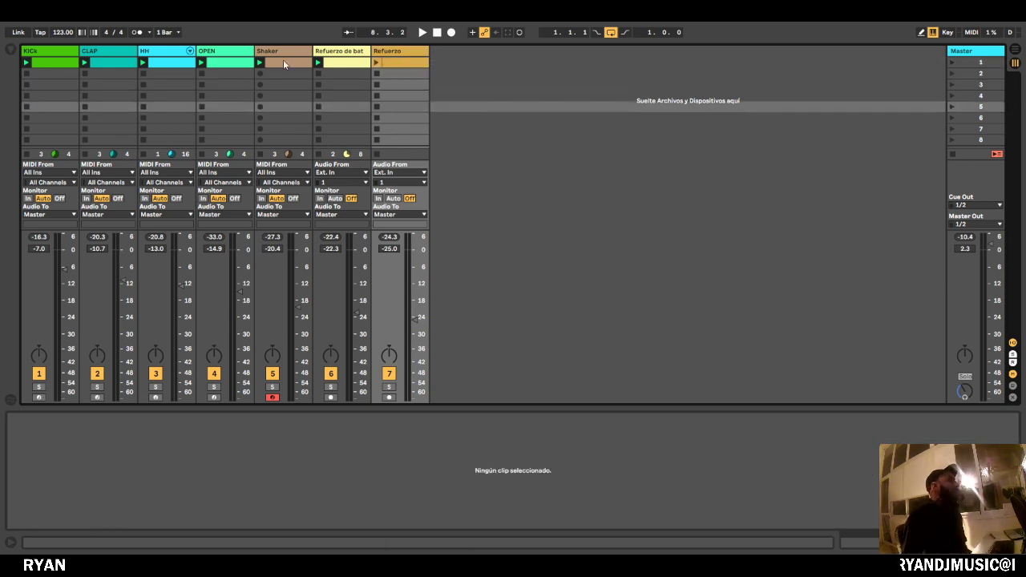
# Set the volume of the Refuerzo de bat track to -23.2 dB and the Refuerzo track to -24.0 dB.
pyautogui.click(366, 51)
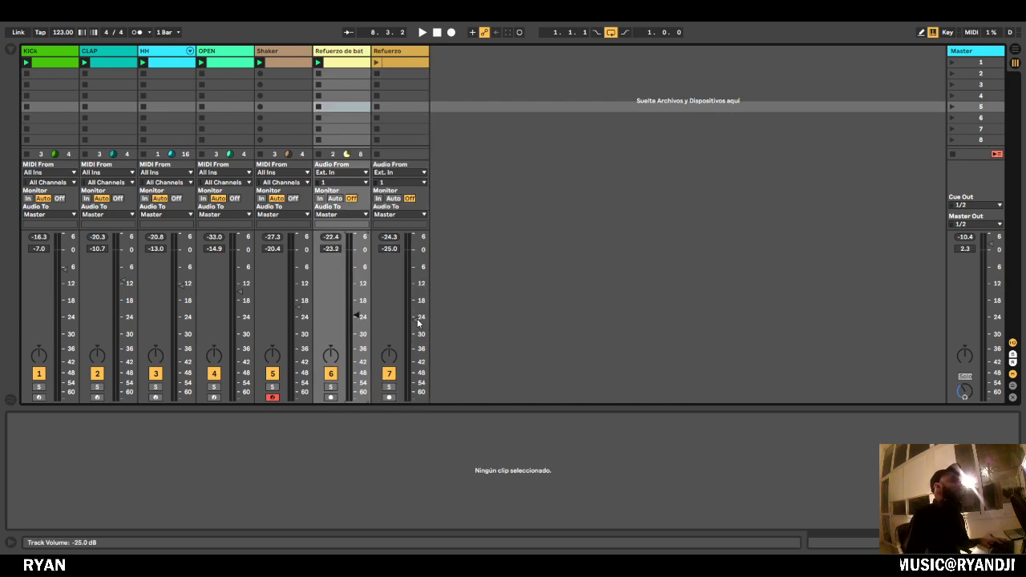
pyautogui.moveTo(414, 319); pyautogui.dragTo(414, 317)
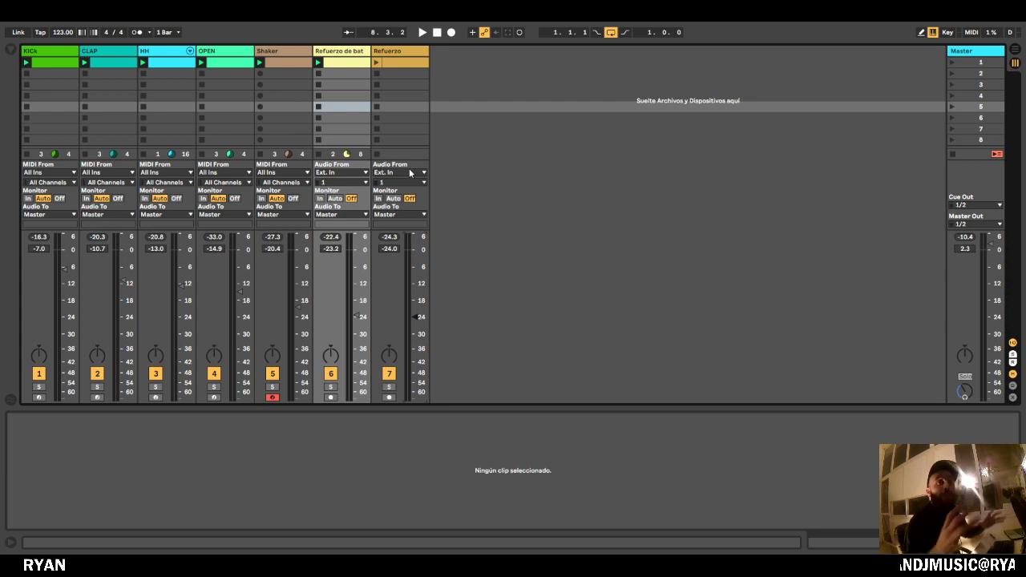
pyautogui.click(532, 106)
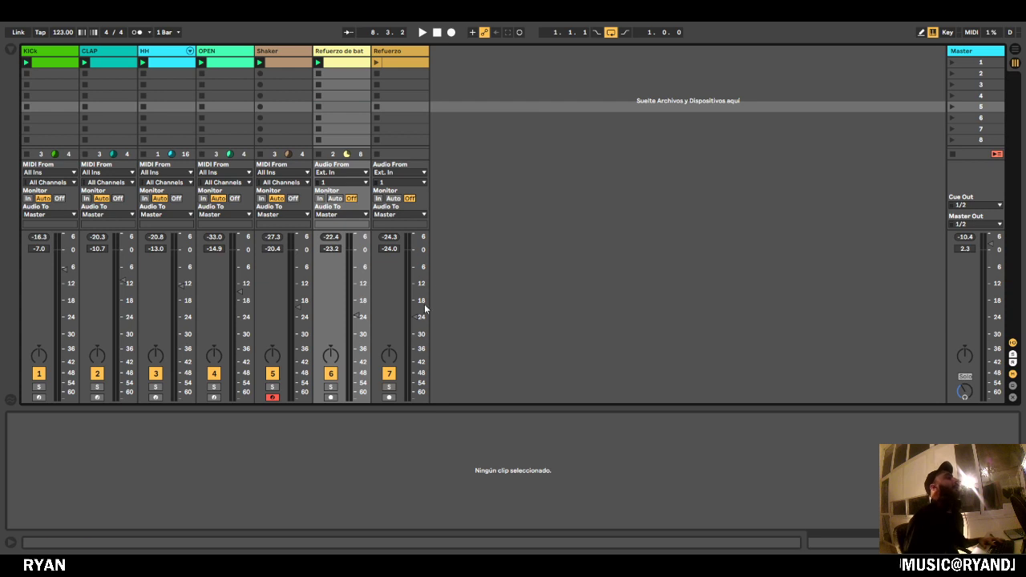
# Start playback and launch the looped clip on the Refuerzo track to hear it with the drums.
pyautogui.click(505, 120)
pyautogui.press('space')
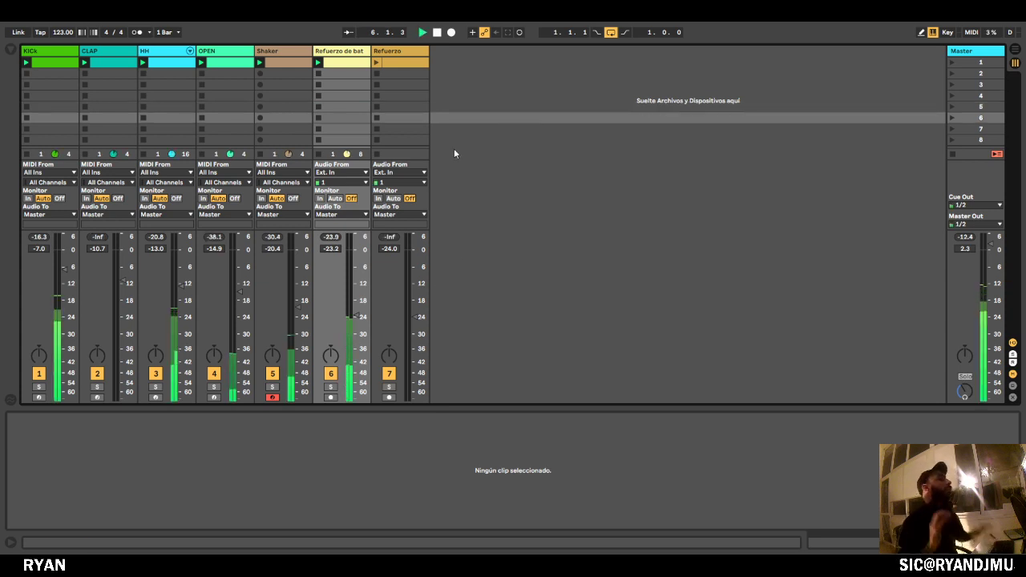
pyautogui.click(380, 65)
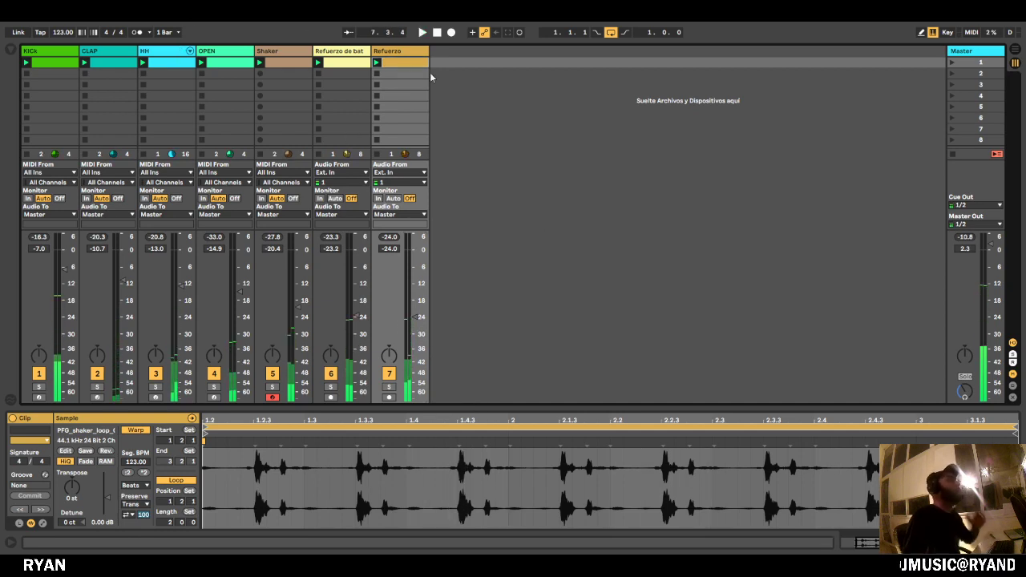
# Add an empty Drum Rack on a new MIDI track after the Refuerzo track.
pyautogui.click(15, 50)
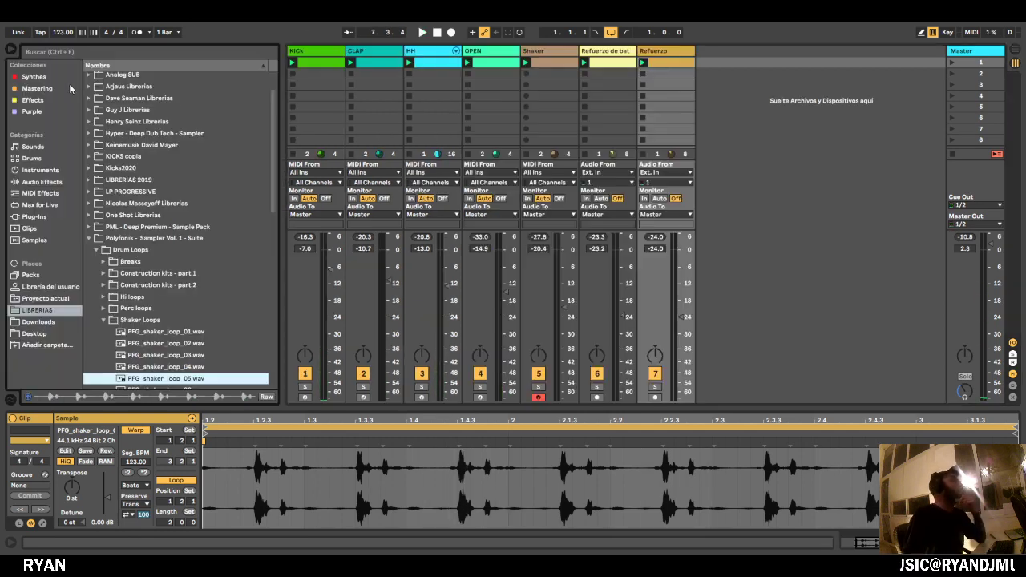
pyautogui.click(32, 158)
pyautogui.moveTo(128, 88); pyautogui.dragTo(753, 97)
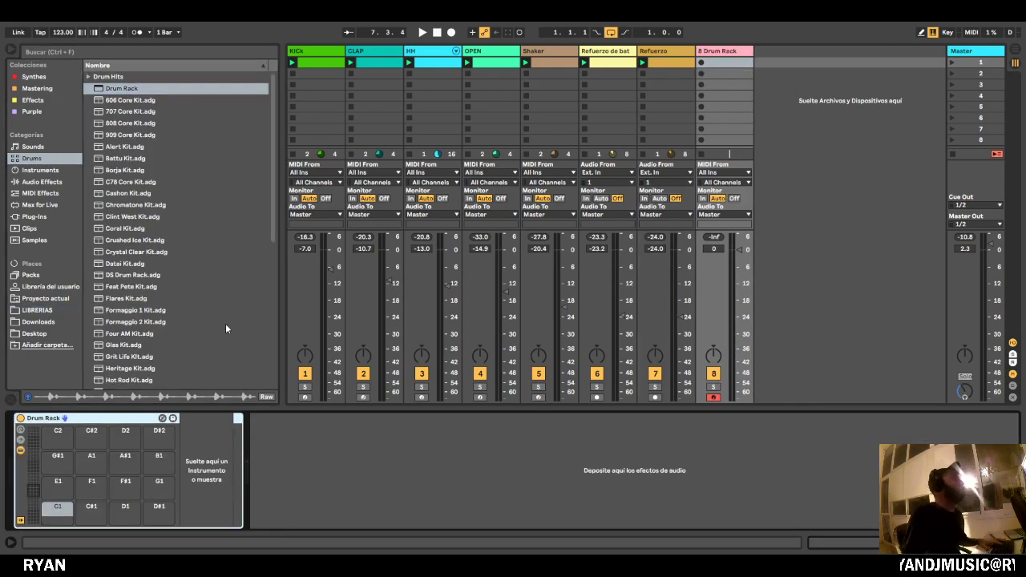
# Search the sample library for clap and show only the matching samples.
pyautogui.click(51, 322)
pyautogui.click(40, 310)
pyautogui.scroll(-2, 141, 358)
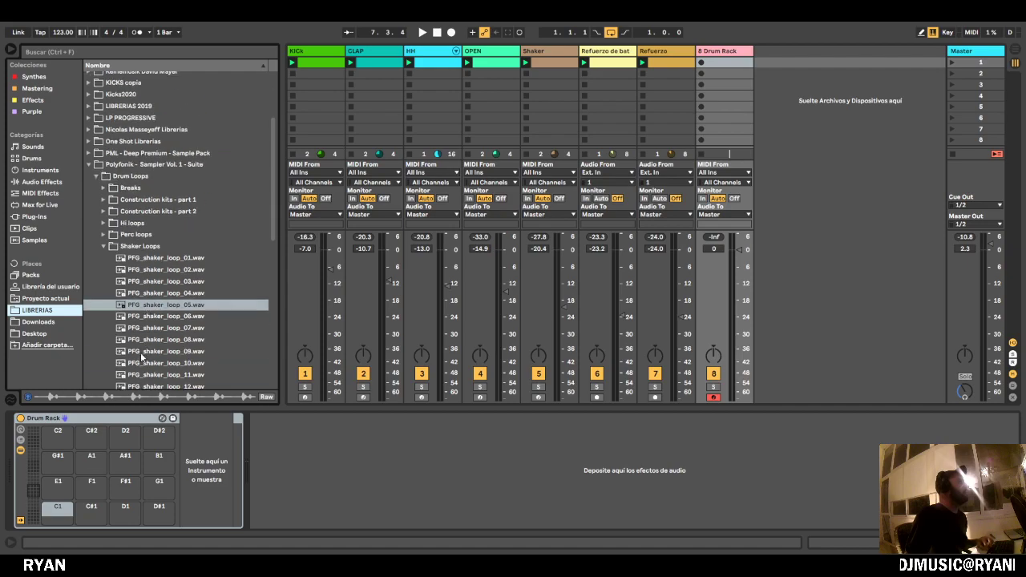
pyautogui.click(105, 246)
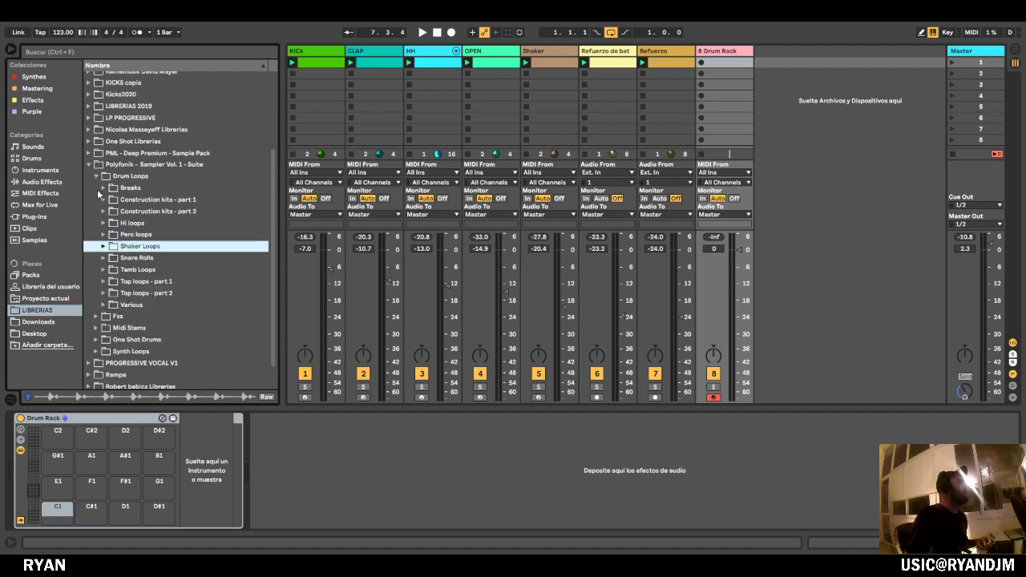
pyautogui.click(108, 52)
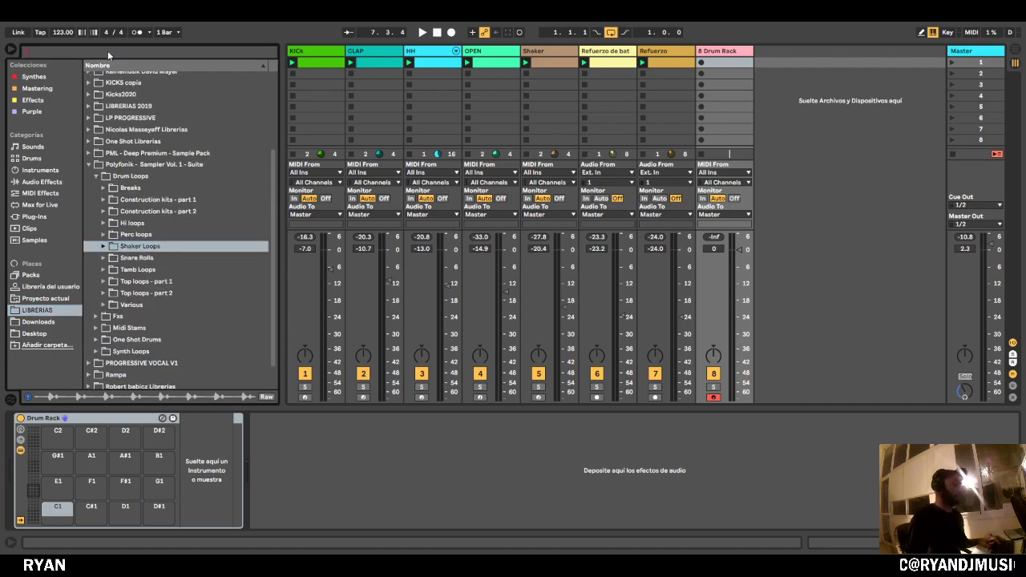
pyautogui.write('clap')
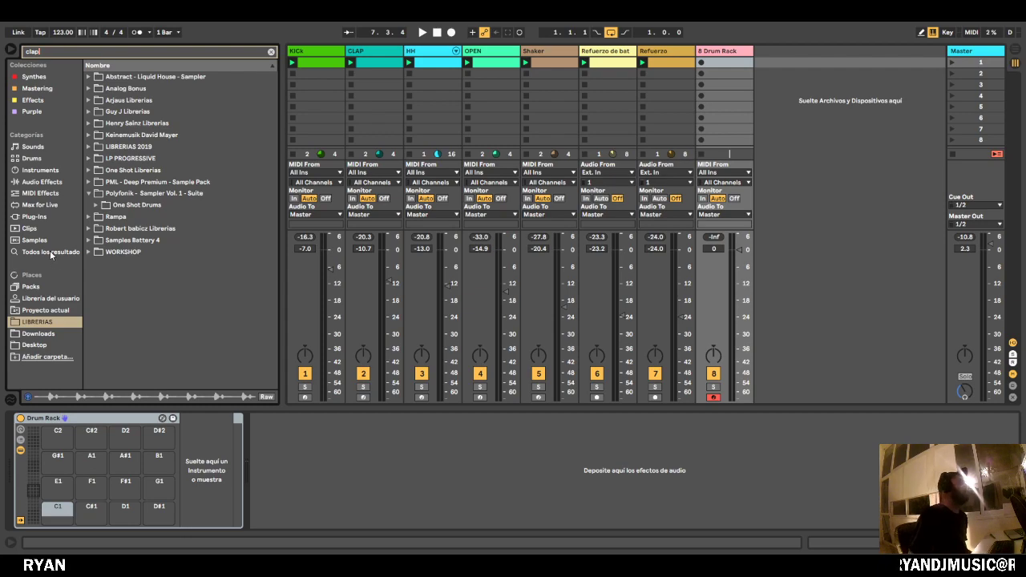
pyautogui.click(43, 239)
# Audition the clap samples and load Clap 808 Light Quick.aif onto the C1 pad of the Drum Rack.
pyautogui.click(173, 194)
pyautogui.press('Up')
pyautogui.press('Up')
pyautogui.press('Up')
pyautogui.press('Up')
pyautogui.press('Up')
pyautogui.press('Up')
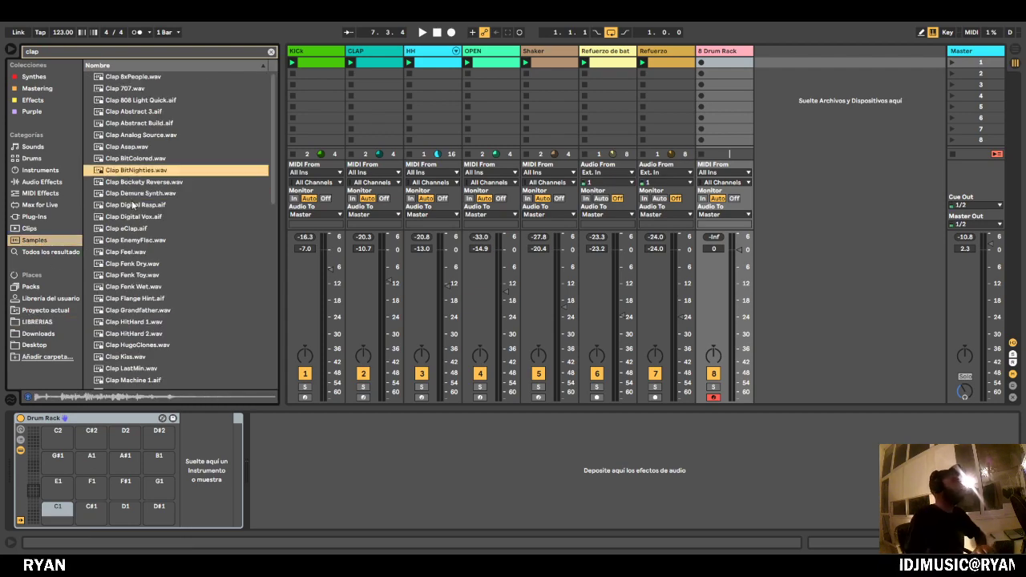
pyautogui.press('Up')
pyautogui.press('Up')
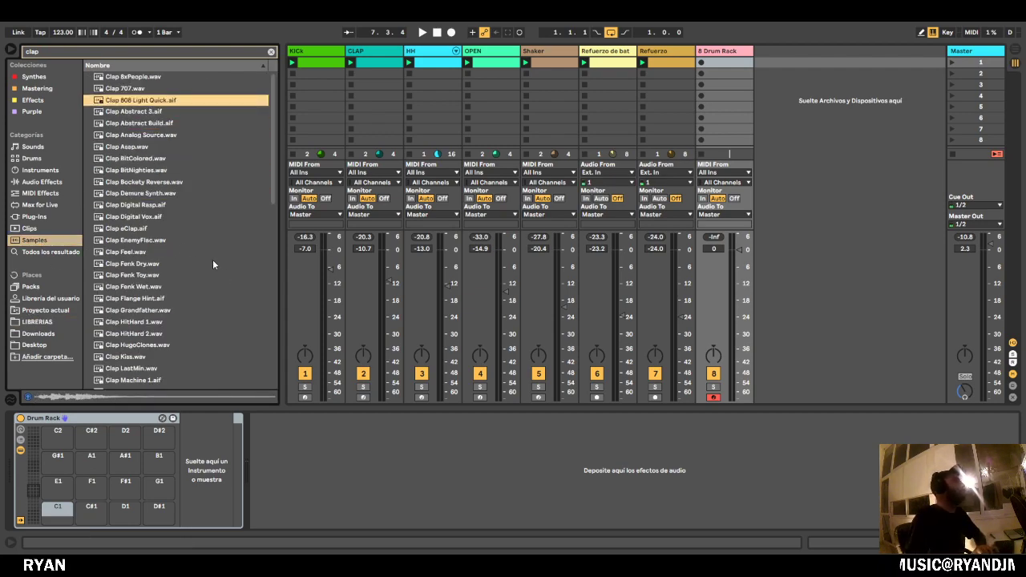
pyautogui.press('Down')
pyautogui.press('Down')
pyautogui.press('Up')
pyautogui.press('Up')
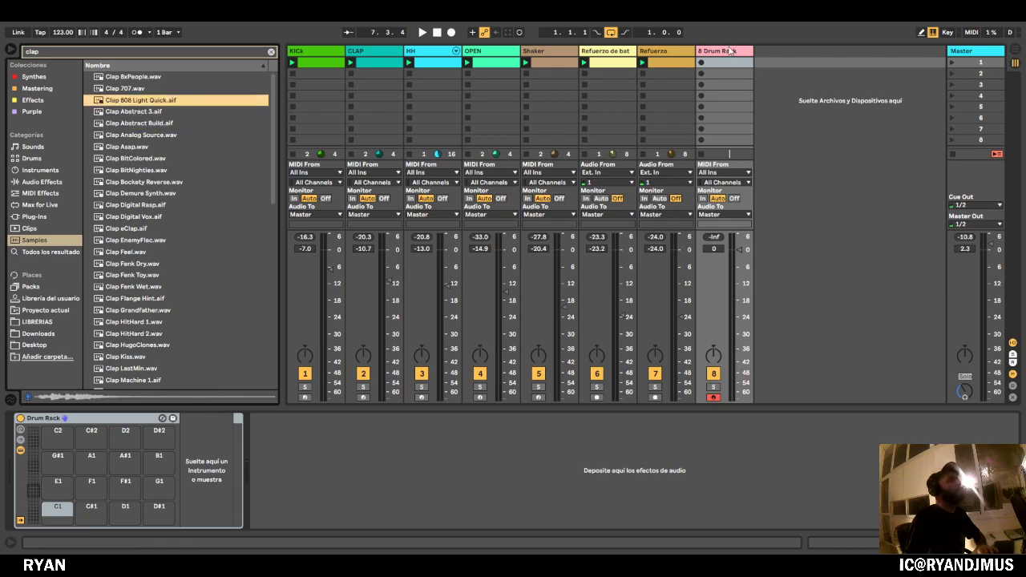
pyautogui.doubleClick(730, 50)
pyautogui.moveTo(139, 102); pyautogui.dragTo(57, 506)
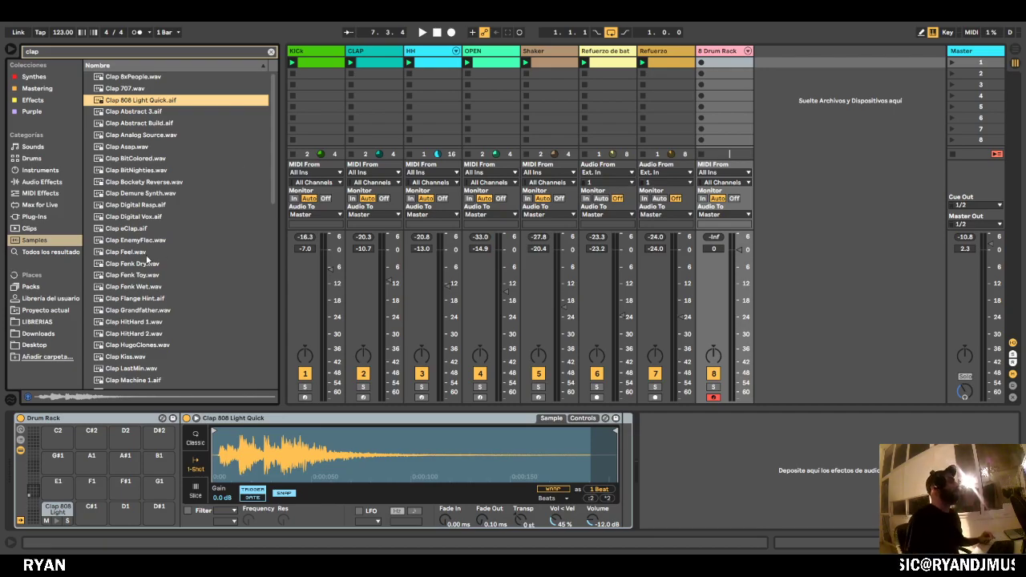
# Audition further clap samples through the rest of the results, including Clap Machine 4, Clap Synth Double White and Snare Clap Back.
pyautogui.scroll(-3, 146, 258)
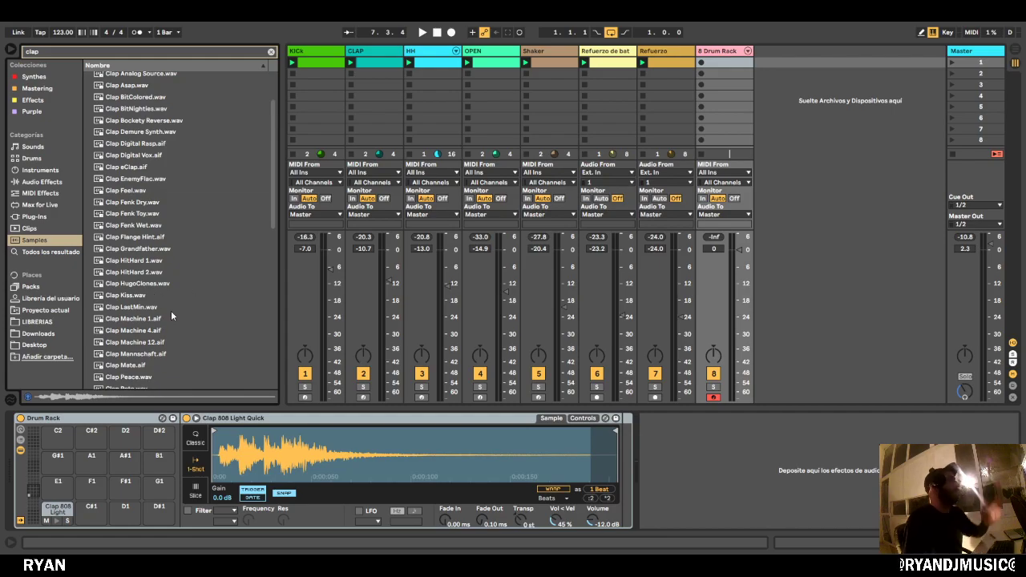
pyautogui.click(131, 309)
pyautogui.click(162, 331)
pyautogui.scroll(1, 140, 267)
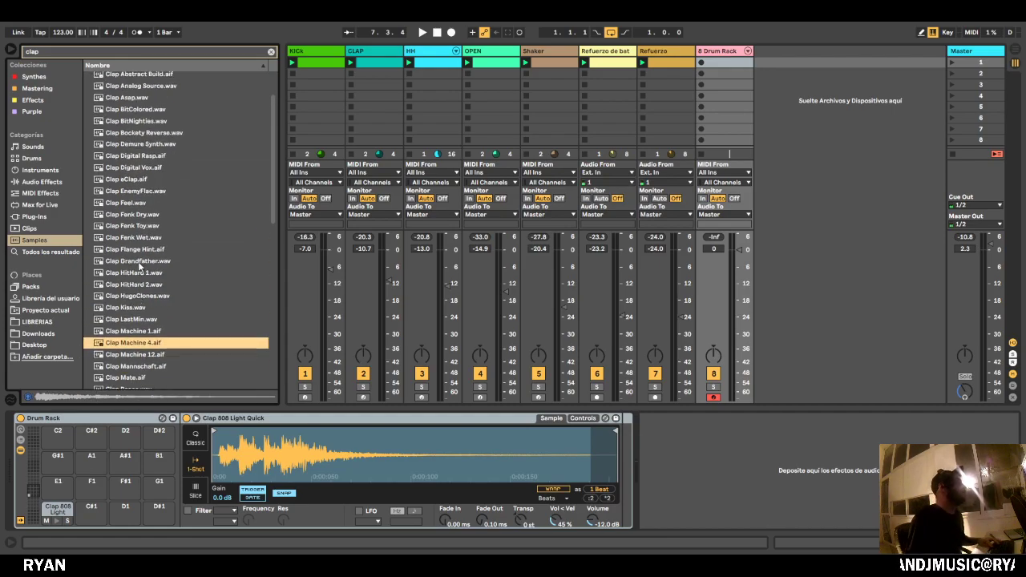
pyautogui.scroll(3, 140, 266)
pyautogui.click(137, 160)
pyautogui.click(155, 125)
pyautogui.scroll(-8, 166, 275)
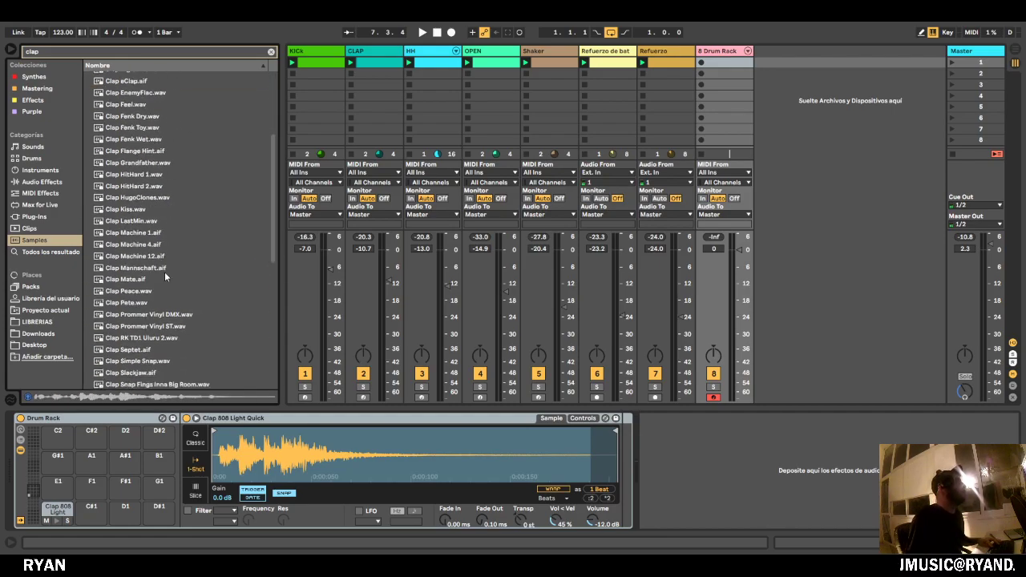
pyautogui.click(164, 276)
pyautogui.scroll(-4, 163, 300)
pyautogui.click(152, 326)
pyautogui.scroll(-3, 165, 337)
pyautogui.click(166, 341)
pyautogui.scroll(-4, 148, 339)
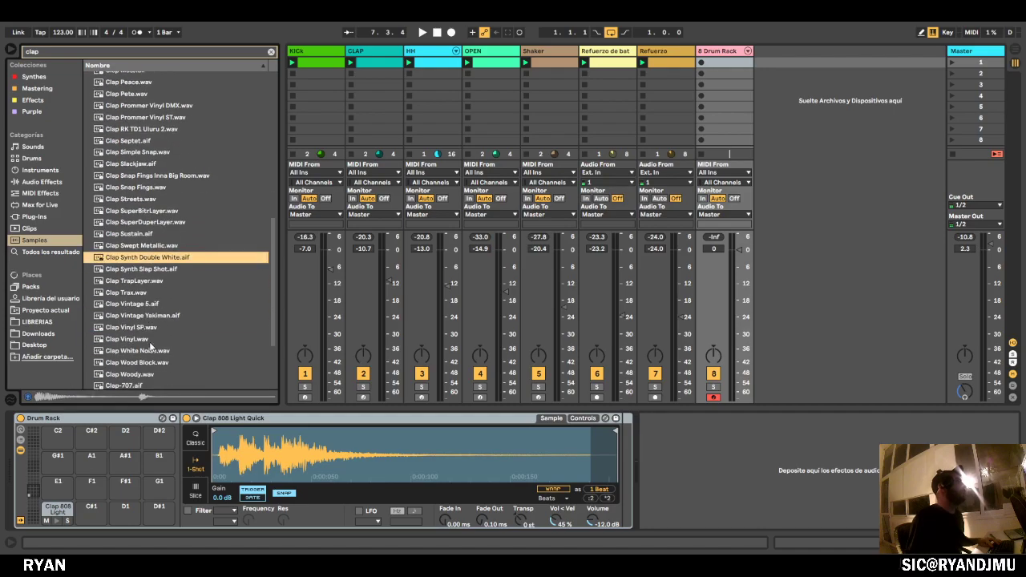
pyautogui.click(150, 343)
pyautogui.scroll(-3, 151, 347)
pyautogui.click(151, 338)
pyautogui.click(147, 328)
pyautogui.scroll(-2, 146, 338)
pyautogui.click(144, 356)
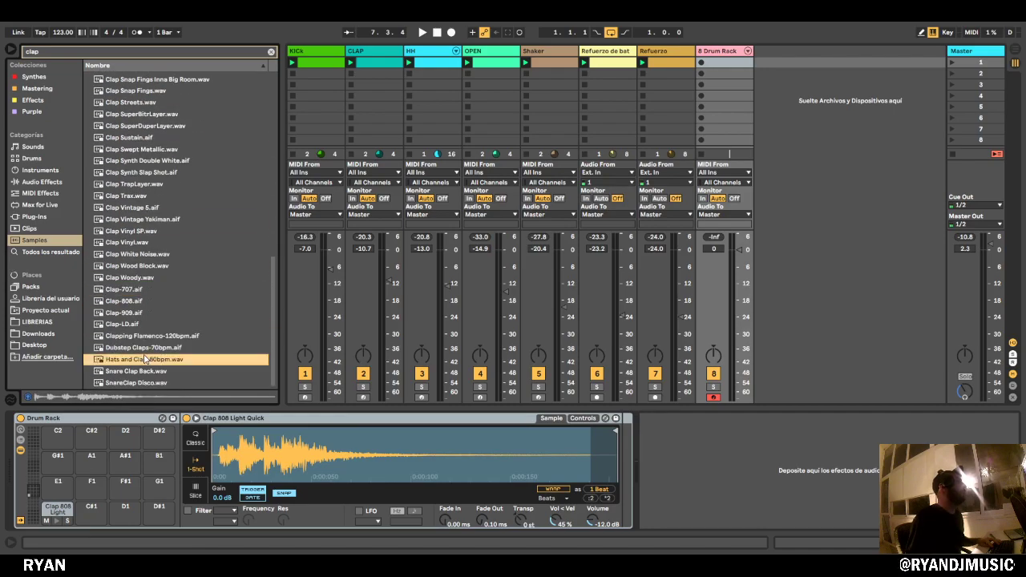
pyautogui.click(145, 371)
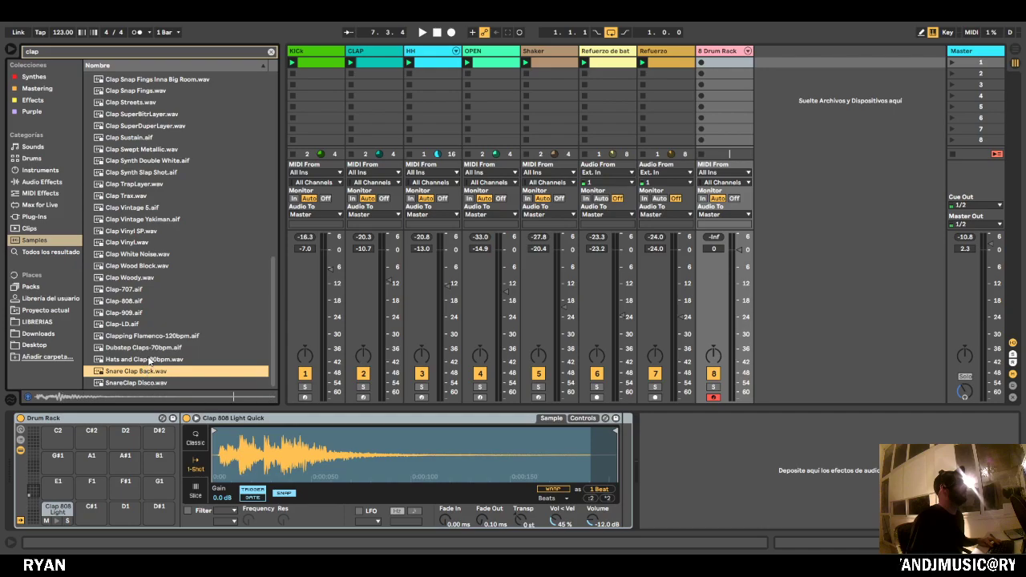
pyautogui.click(151, 360)
pyautogui.scroll(2, 164, 316)
# Create a one-bar MIDI clip in the Drum Rack track's first slot with a C1 clap note at 1.1.2.
pyautogui.doubleClick(734, 58)
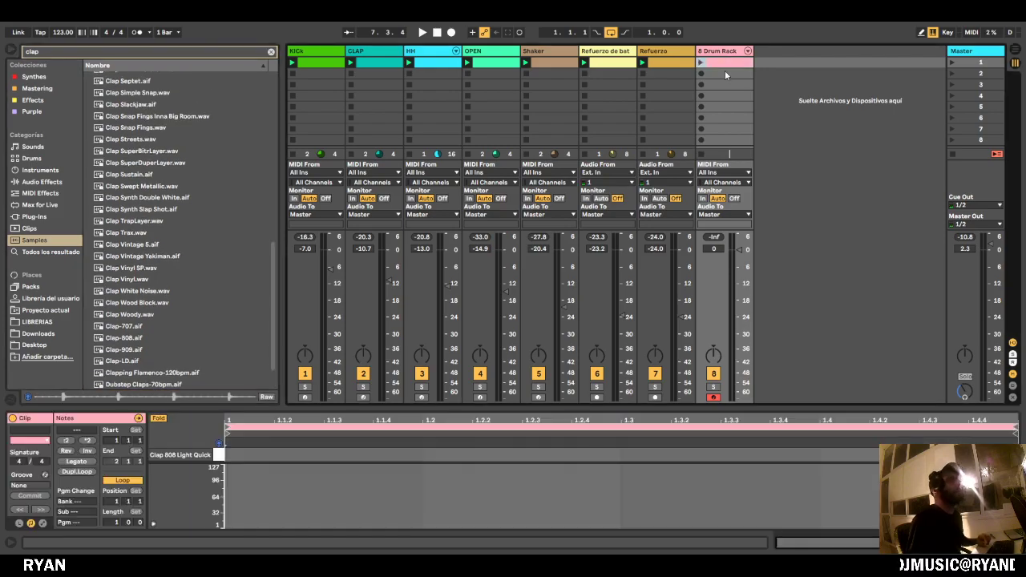
pyautogui.moveTo(454, 407); pyautogui.dragTo(401, 64)
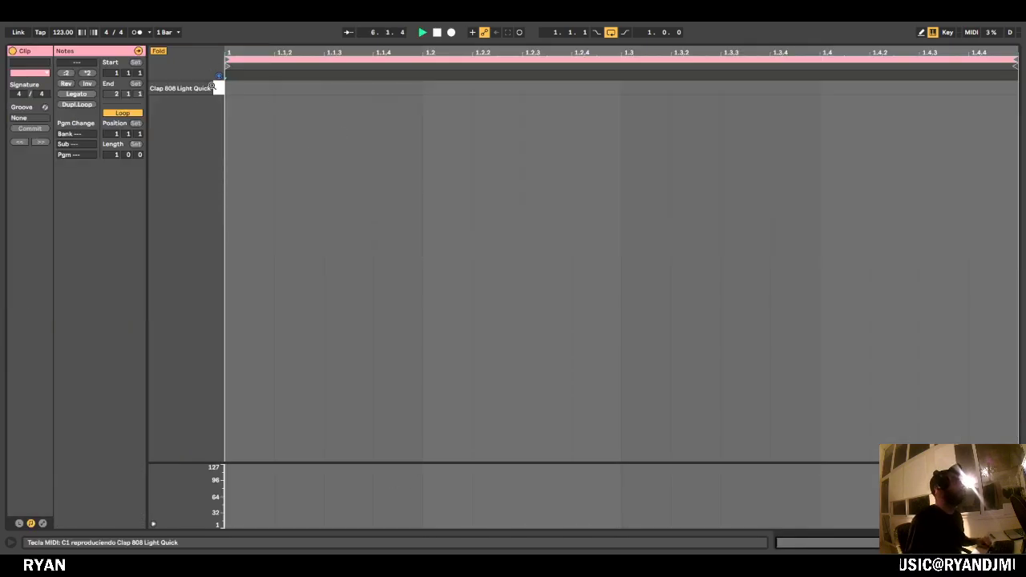
pyautogui.doubleClick(286, 87)
pyautogui.press('space')
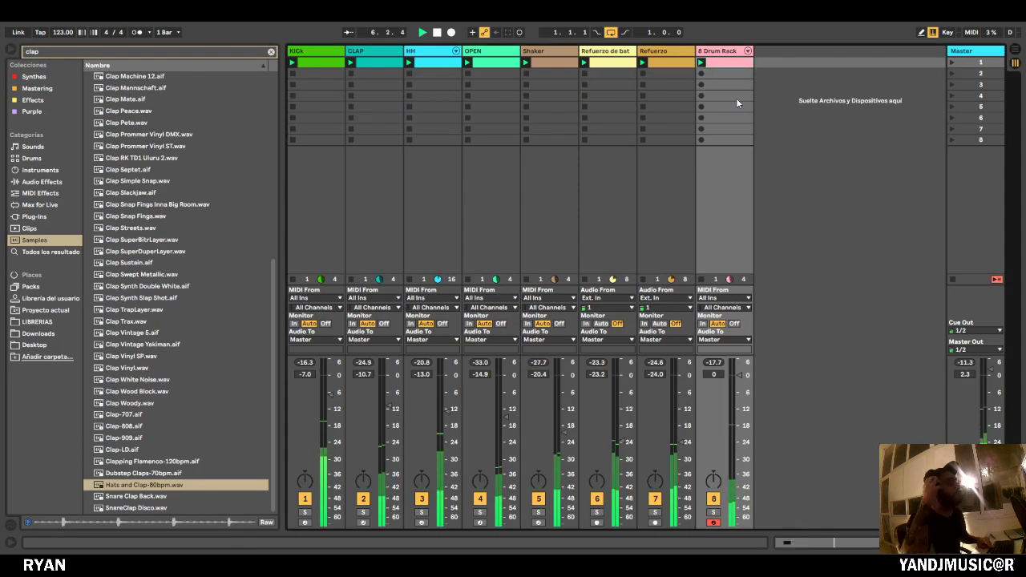
# Add a second C1 clap note at 1.1.3 in the Drum Rack clip.
pyautogui.doubleClick(731, 64)
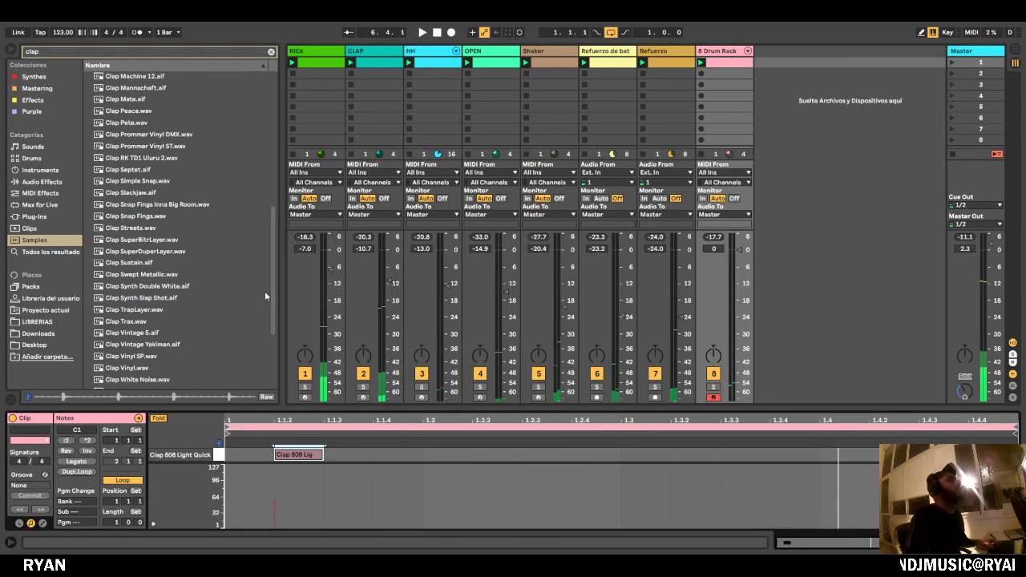
pyautogui.doubleClick(357, 456)
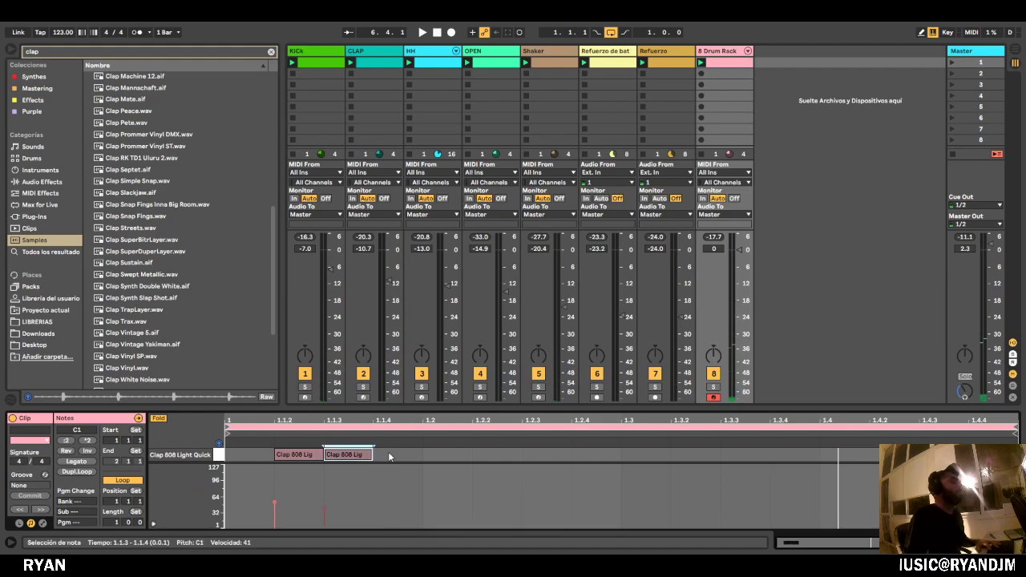
pyautogui.moveTo(414, 408); pyautogui.dragTo(407, 235)
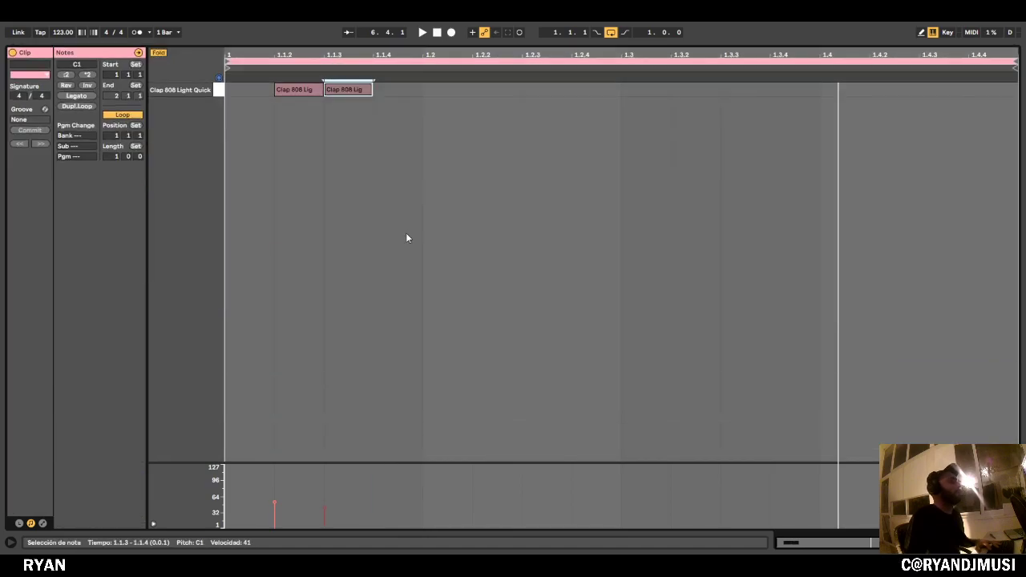
pyautogui.moveTo(407, 465); pyautogui.dragTo(386, 283)
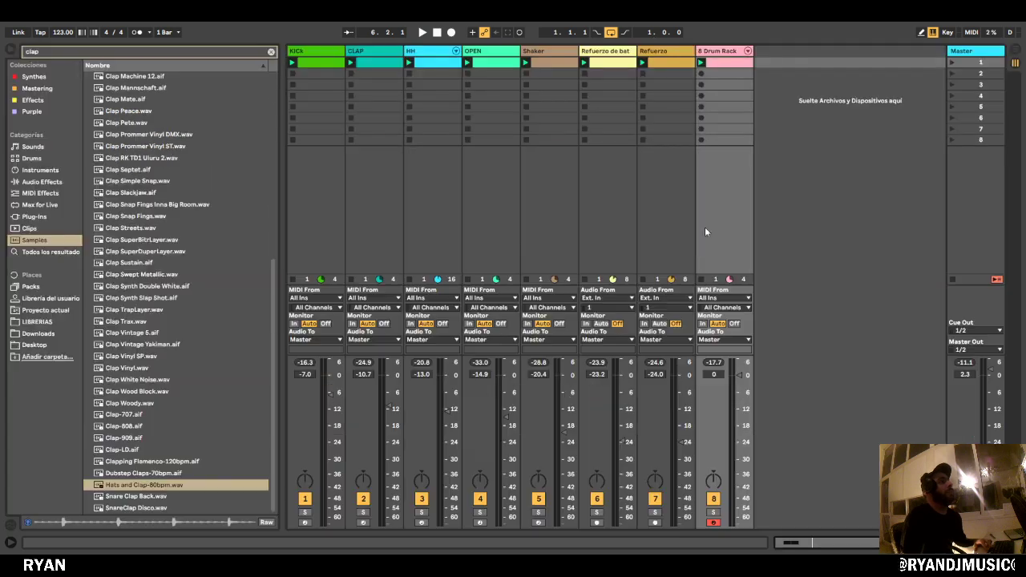
# Set the Drum Rack track volume to -9.6 dB and duplicate its clip's loop until it is eight bars long.
pyautogui.moveTo(741, 377); pyautogui.dragTo(741, 404)
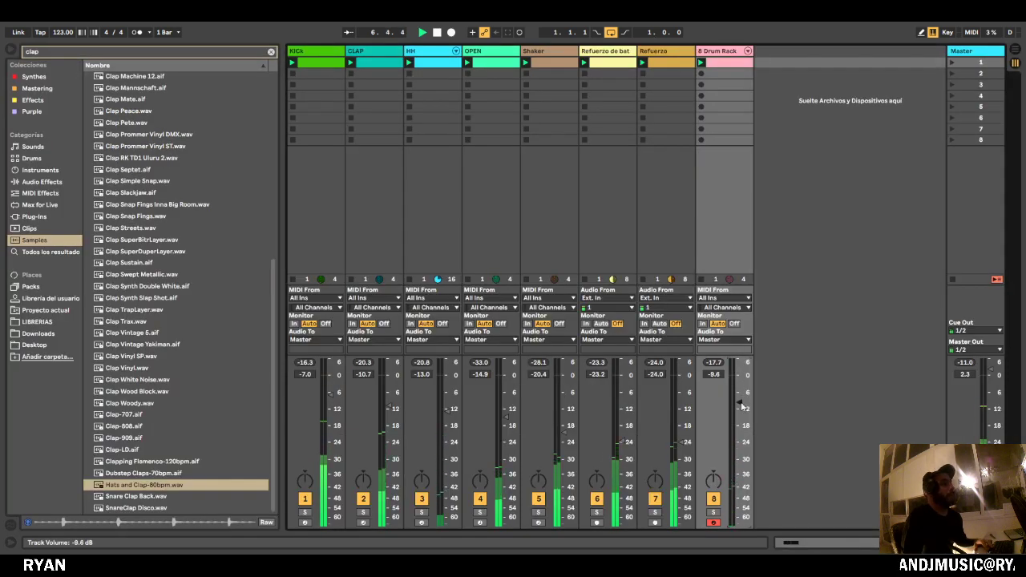
pyautogui.press('space')
pyautogui.doubleClick(729, 62)
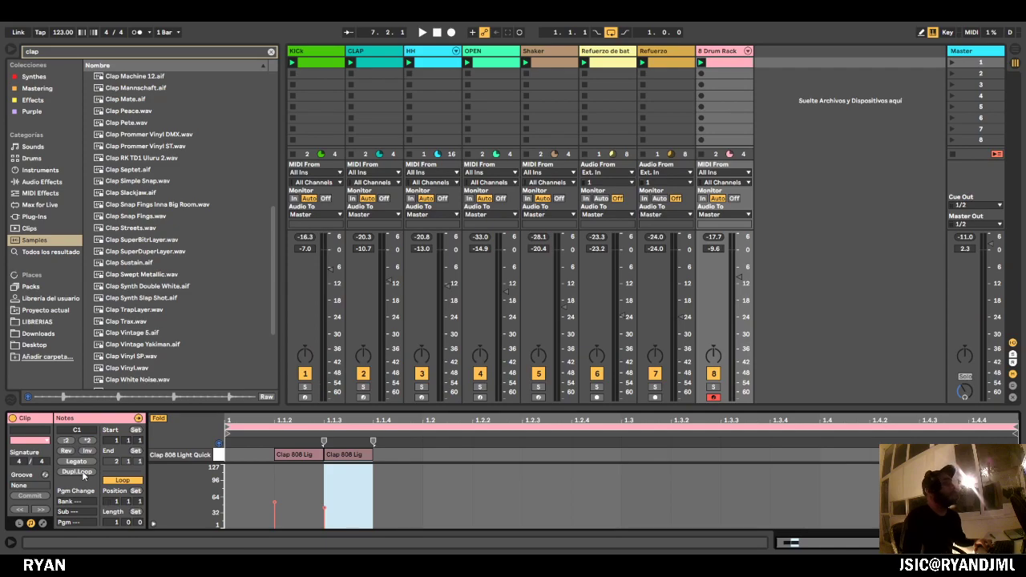
pyautogui.click(78, 472)
pyautogui.click(78, 472)
pyautogui.click(77, 472)
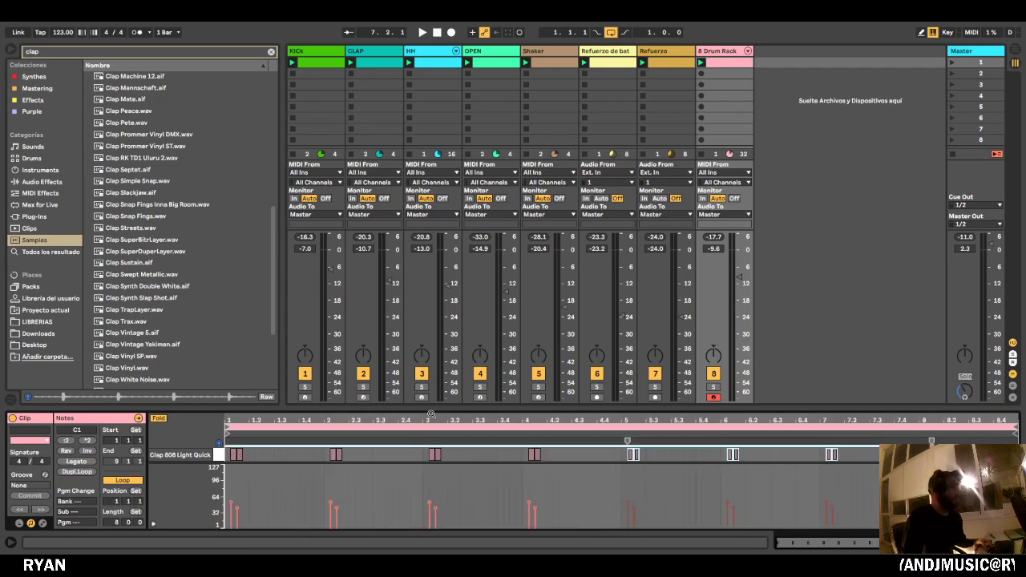
# Deactivate the clap notes in the first seven bars of the Drum Rack clip and play it with the other tracks.
pyautogui.moveTo(431, 415); pyautogui.dragTo(433, 104)
pyautogui.click(685, 271)
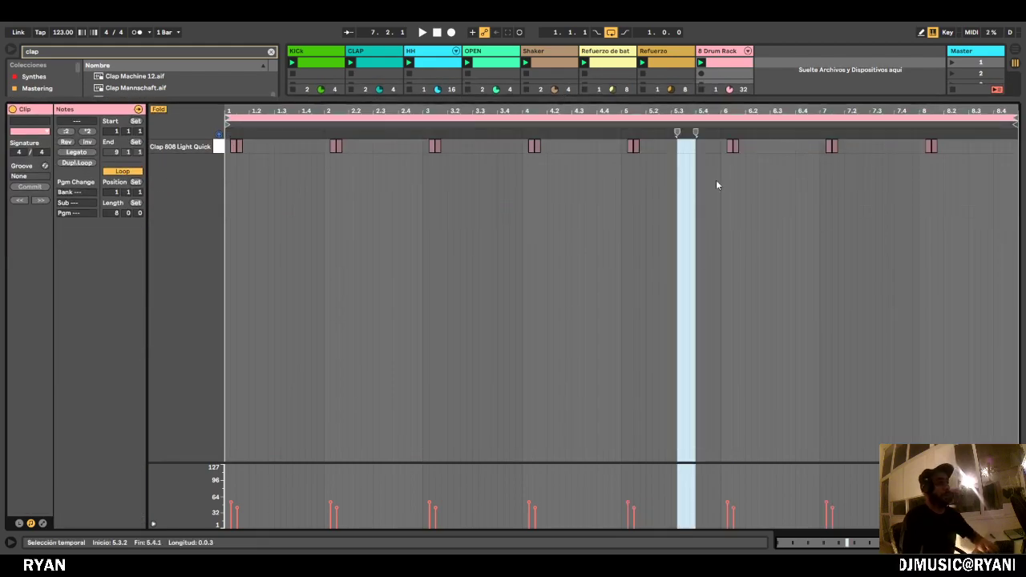
pyautogui.moveTo(851, 147); pyautogui.dragTo(228, 148)
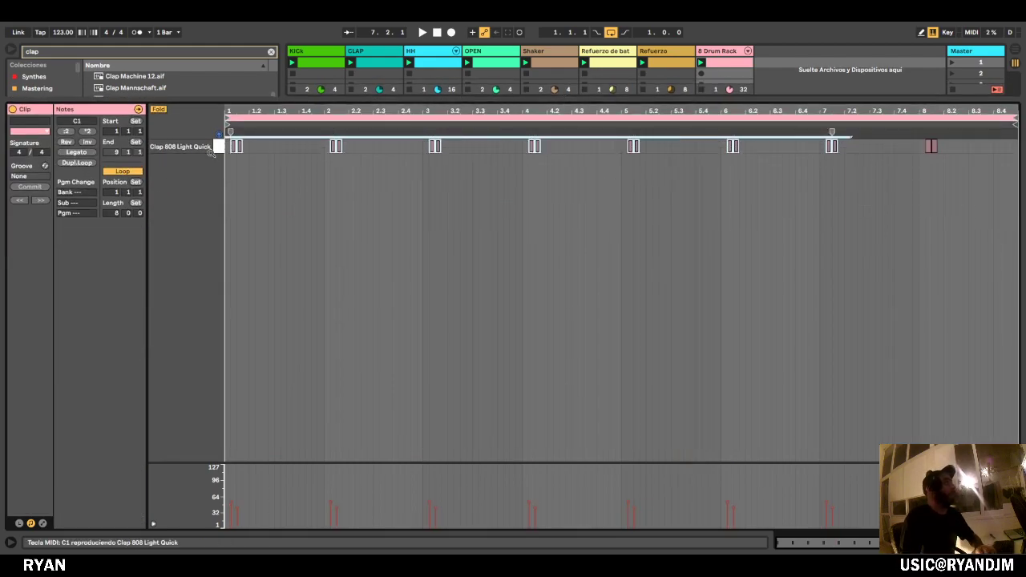
pyautogui.click(702, 61)
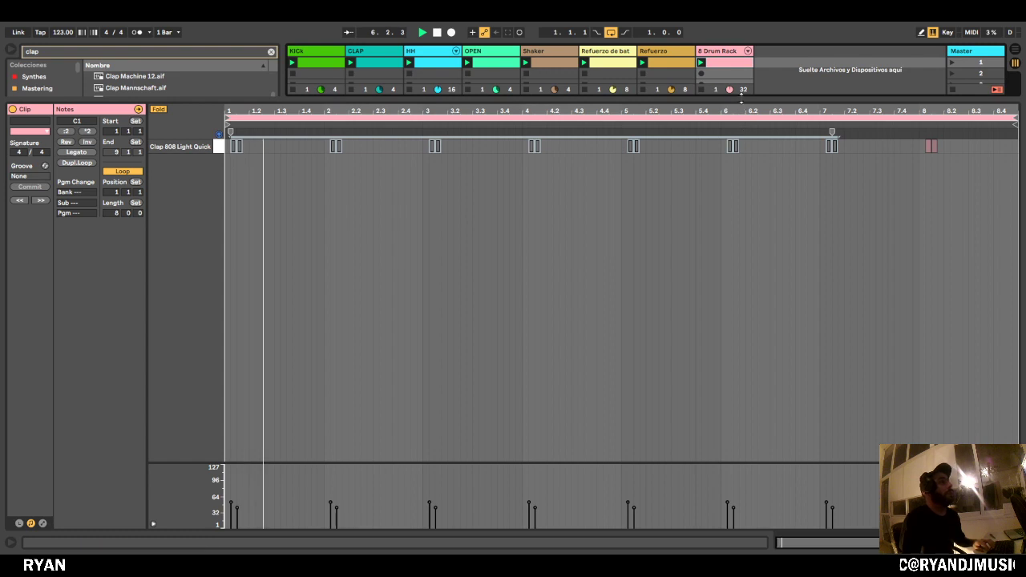
pyautogui.moveTo(751, 102); pyautogui.dragTo(754, 473)
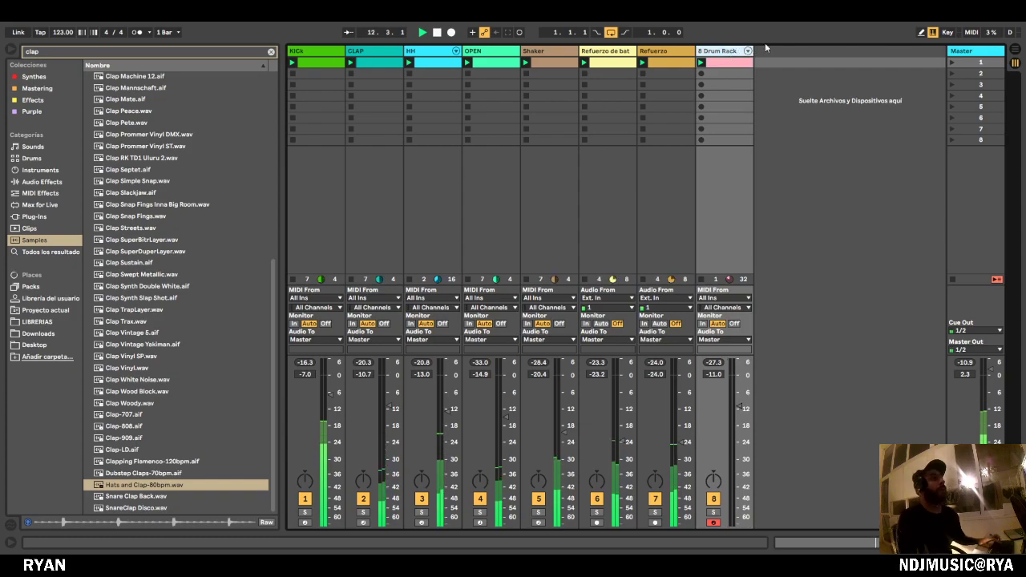
pyautogui.hotkey('ctrl', 'd')
pyautogui.hotkey('ctrl', 'd')
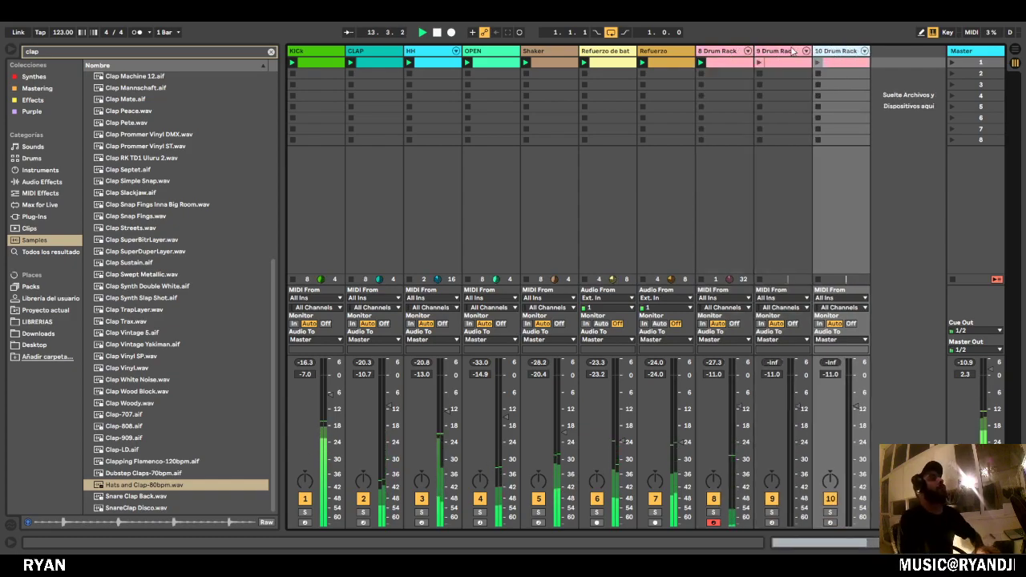
pyautogui.press('Delete')
pyautogui.press('Delete')
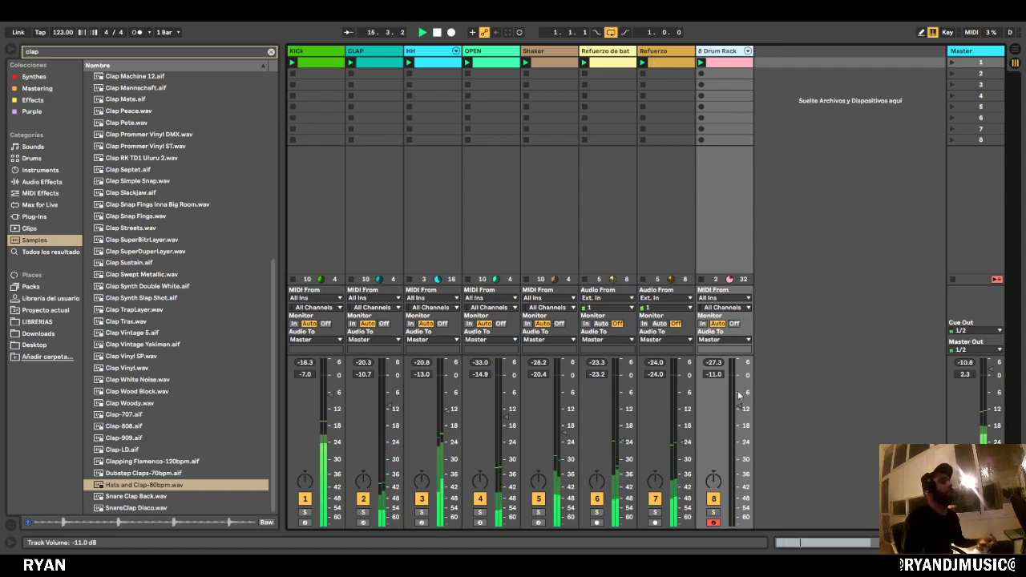
# Lower the Drum Rack track volume to -11.6 dB and rename the track as Fx bat.
pyautogui.moveTo(740, 407); pyautogui.dragTo(740, 409)
pyautogui.click(716, 52)
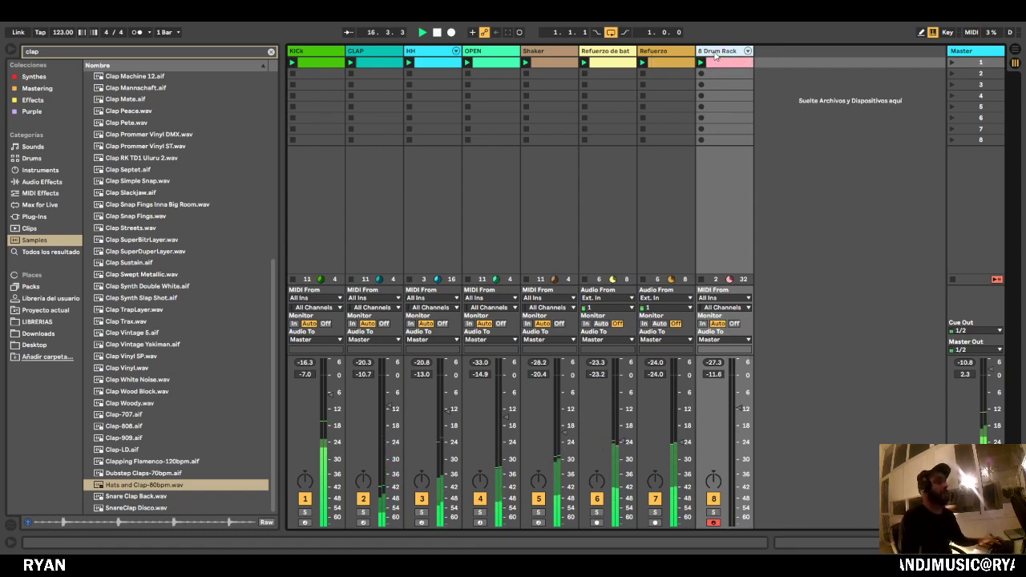
pyautogui.hotkey('ctrl', 'r')
pyautogui.write('Fx bat')
pyautogui.press('Return')
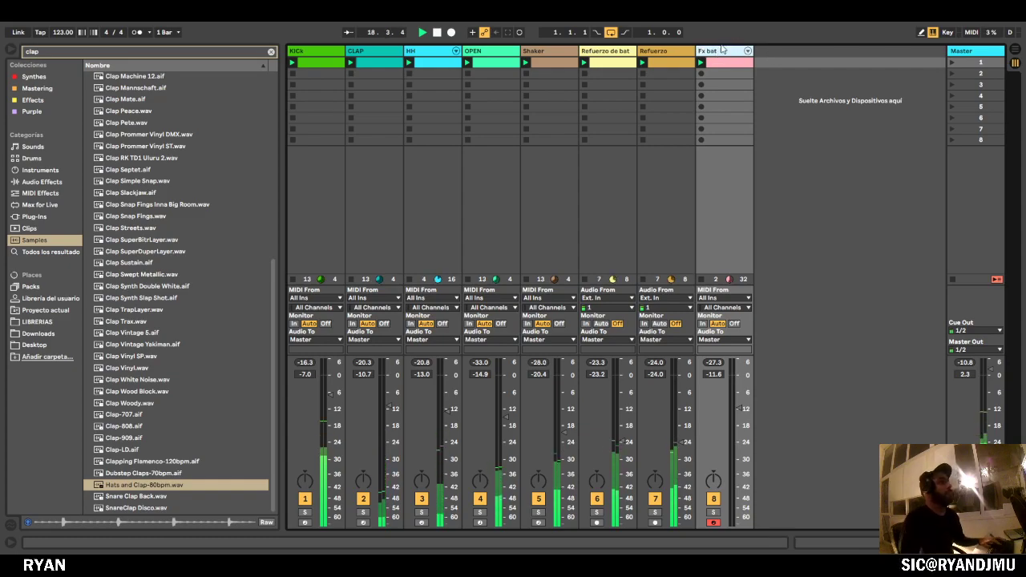
# Stop playback, load Clap Peace.wav onto the C#1 pad of the Fx bat Drum Rack and open the track's clip.
pyautogui.doubleClick(715, 53)
pyautogui.press('space')
pyautogui.click(135, 218)
pyautogui.click(135, 88)
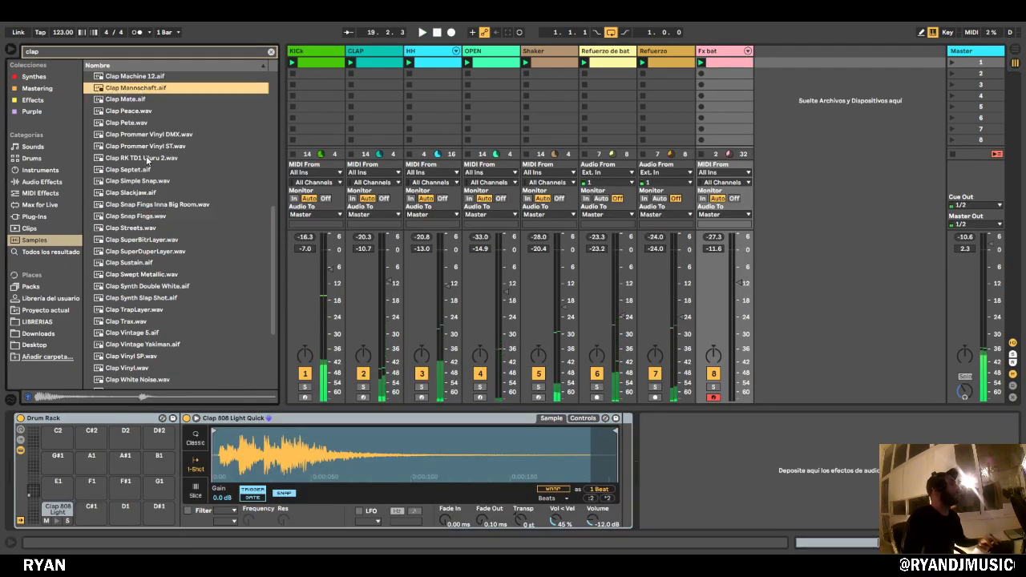
pyautogui.click(130, 111)
pyautogui.press('Up')
pyautogui.press('Down')
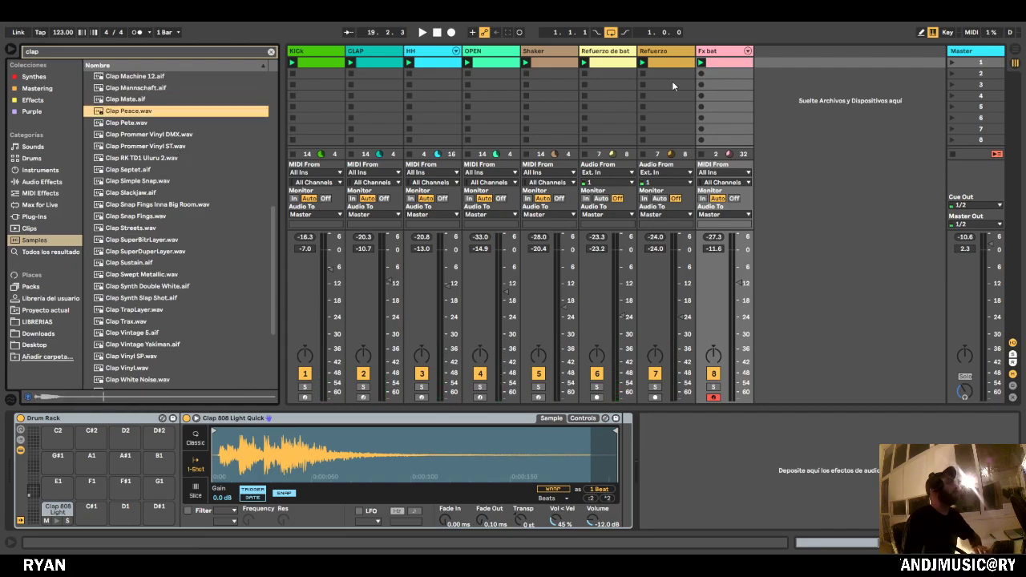
pyautogui.click(723, 51)
pyautogui.moveTo(120, 110); pyautogui.dragTo(91, 510)
pyautogui.click(728, 63)
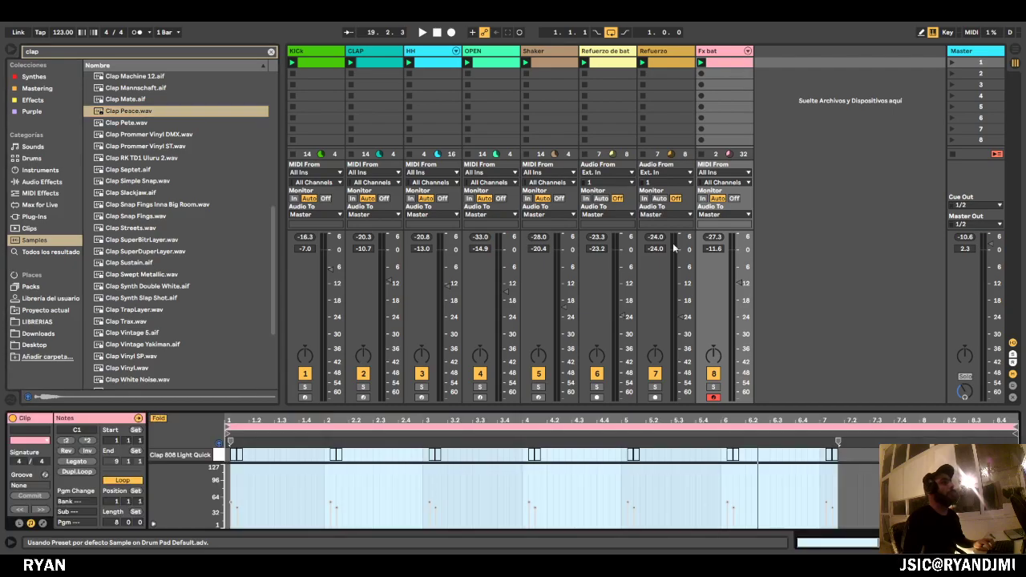
# Add a Clap Peace note at 5.4.4 in the Fx bat clip and play the groove.
pyautogui.moveTo(629, 409); pyautogui.dragTo(642, 95)
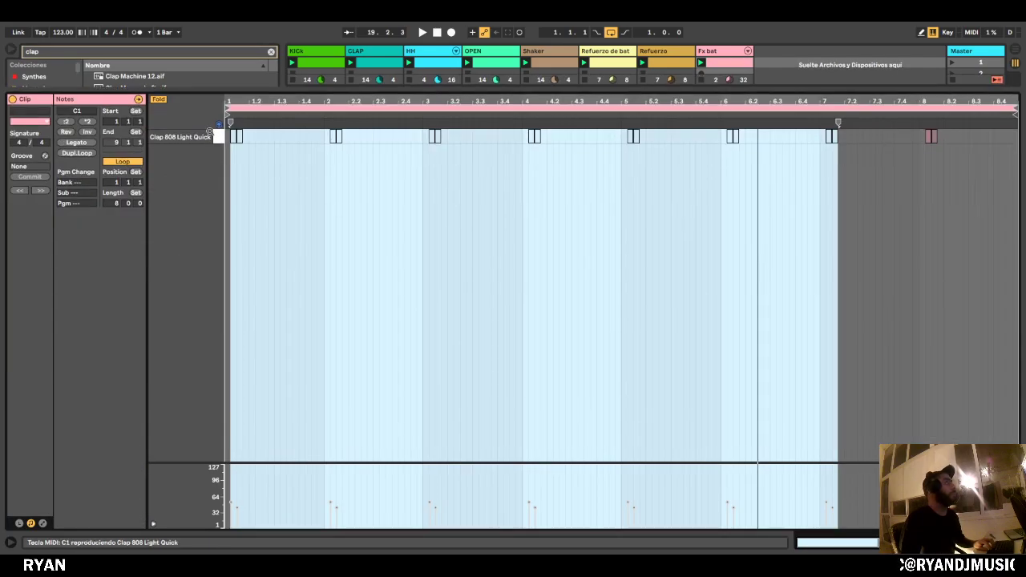
pyautogui.click(797, 198)
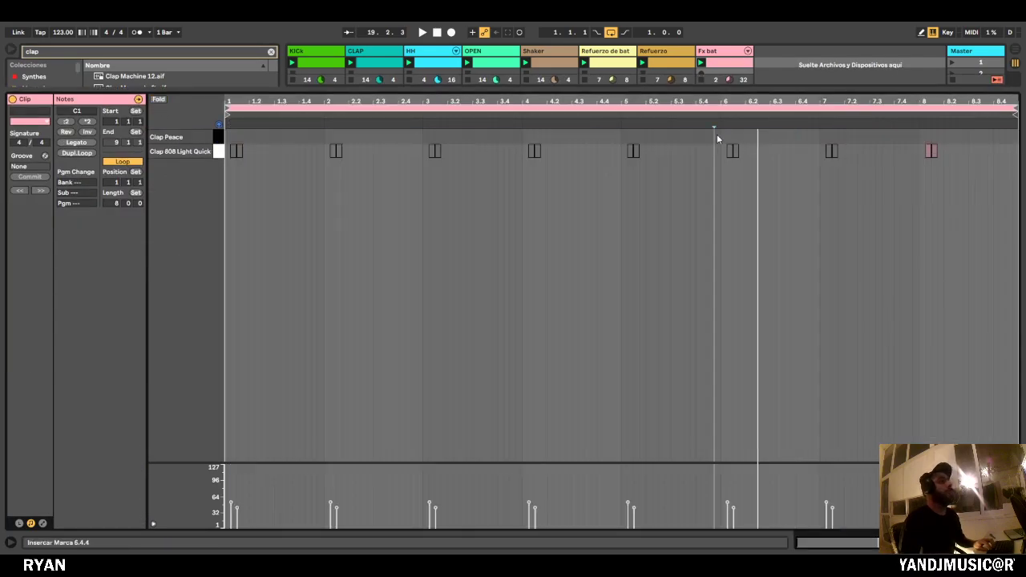
pyautogui.doubleClick(717, 134)
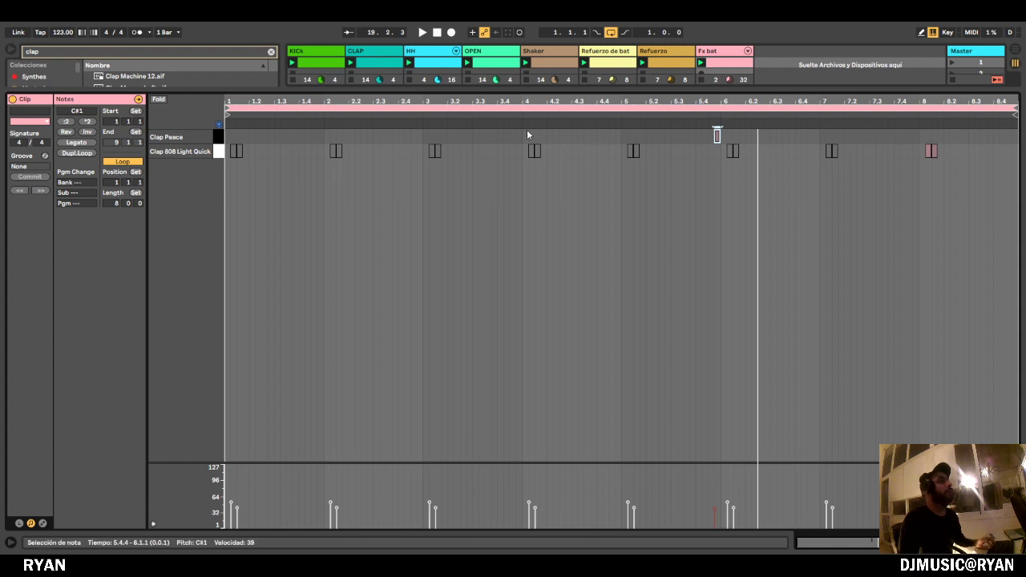
pyautogui.click(701, 63)
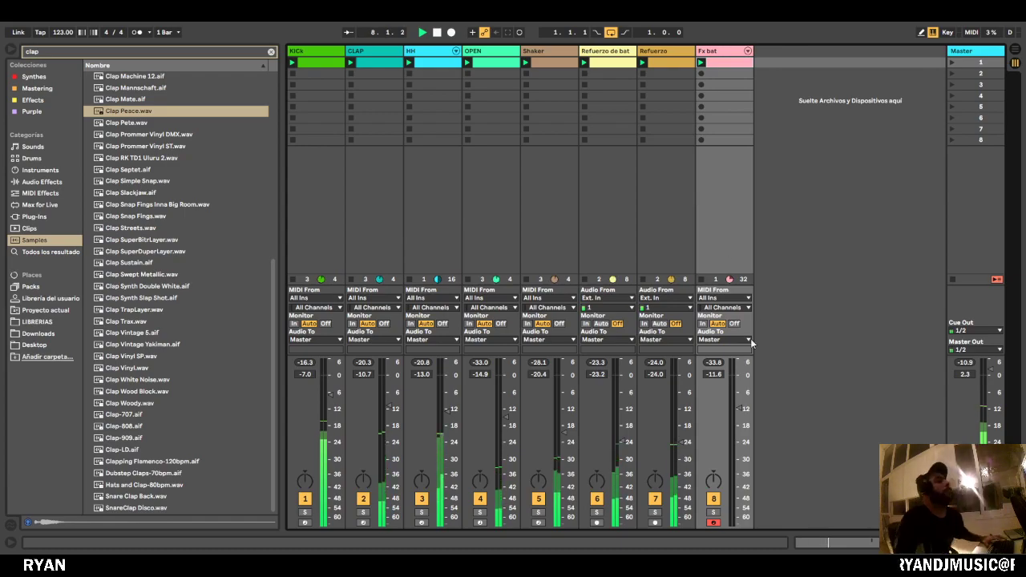
# Set the Fx bat track volume to -11.4 dB, hide the browser and stop playback.
pyautogui.moveTo(741, 409); pyautogui.dragTo(741, 411)
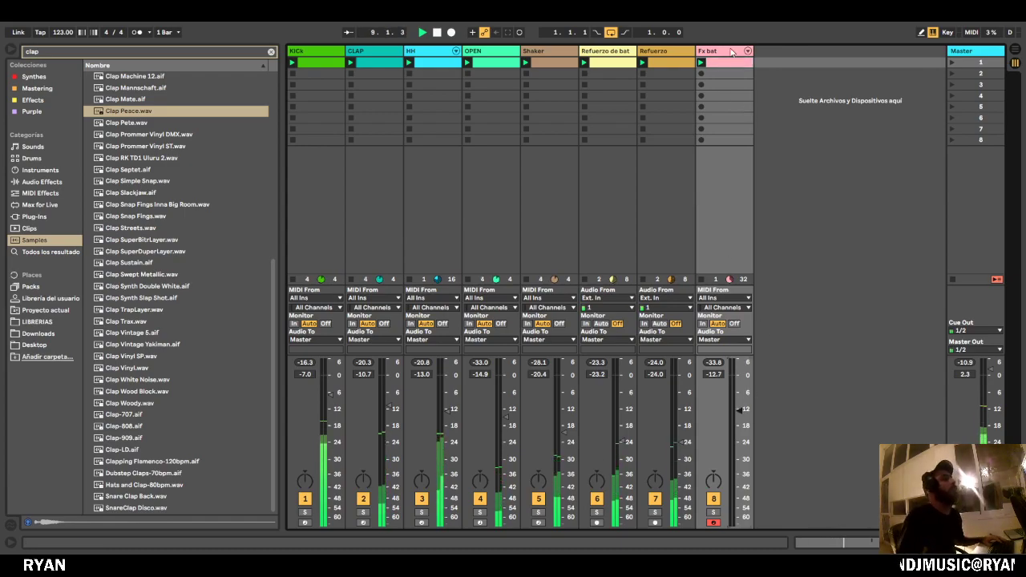
pyautogui.click(10, 51)
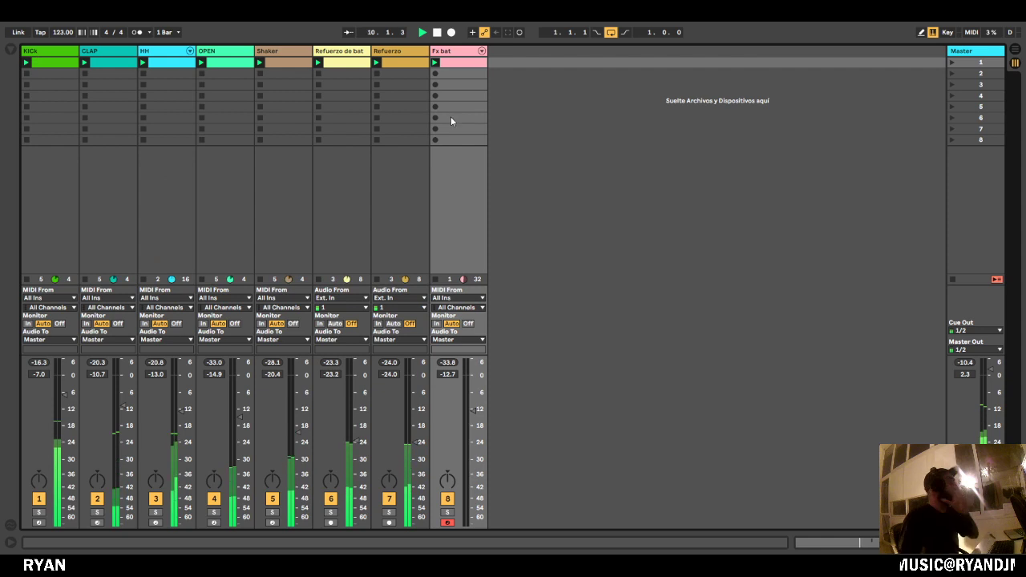
pyautogui.moveTo(472, 409); pyautogui.dragTo(472, 408)
pyautogui.click(536, 94)
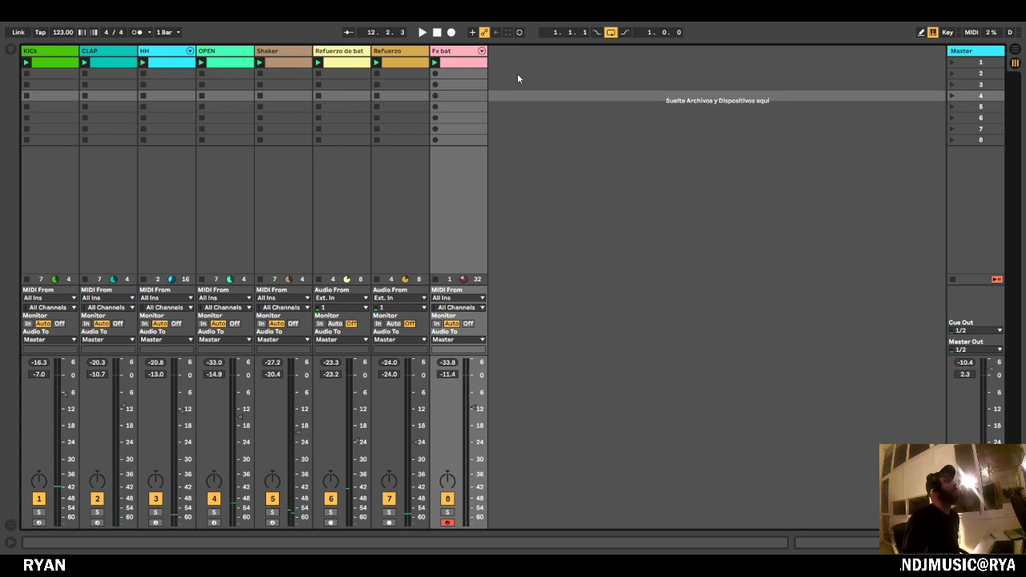
pyautogui.click(101, 53)
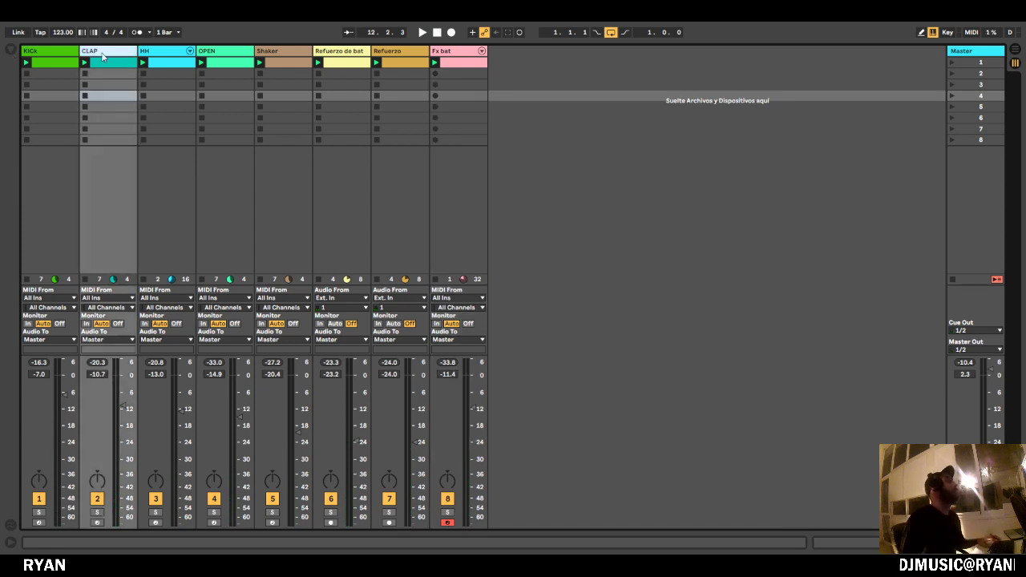
pyautogui.keyDown('shift'); pyautogui.click(181, 56); pyautogui.keyUp('shift')
pyautogui.keyDown('shift'); pyautogui.click(223, 53); pyautogui.keyUp('shift')
pyautogui.hotkey('ctrl', 'd')
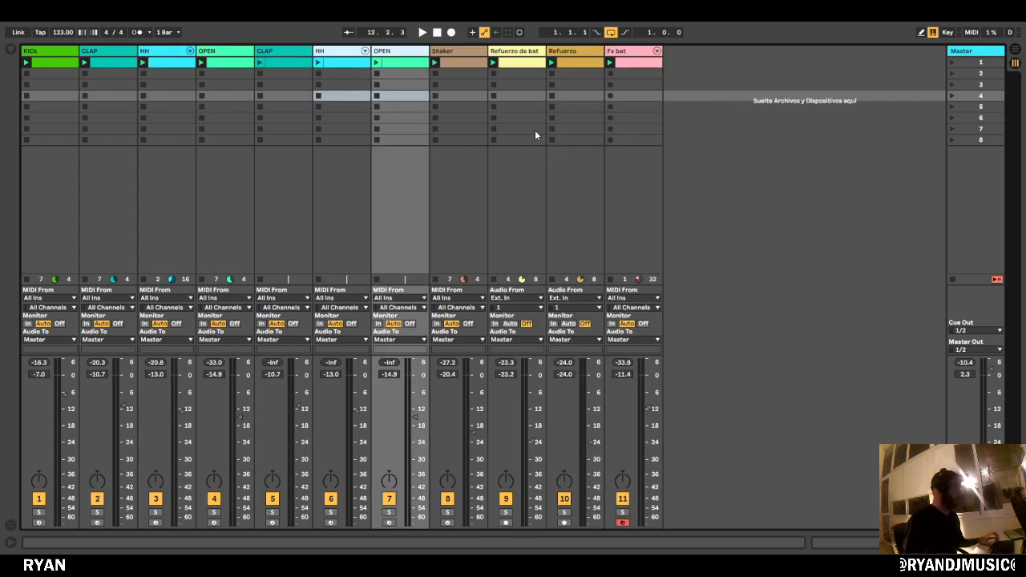
pyautogui.hotkey('ctrl', 'z')
pyautogui.click(129, 51)
pyautogui.keyDown('shift'); pyautogui.click(183, 54); pyautogui.keyUp('shift')
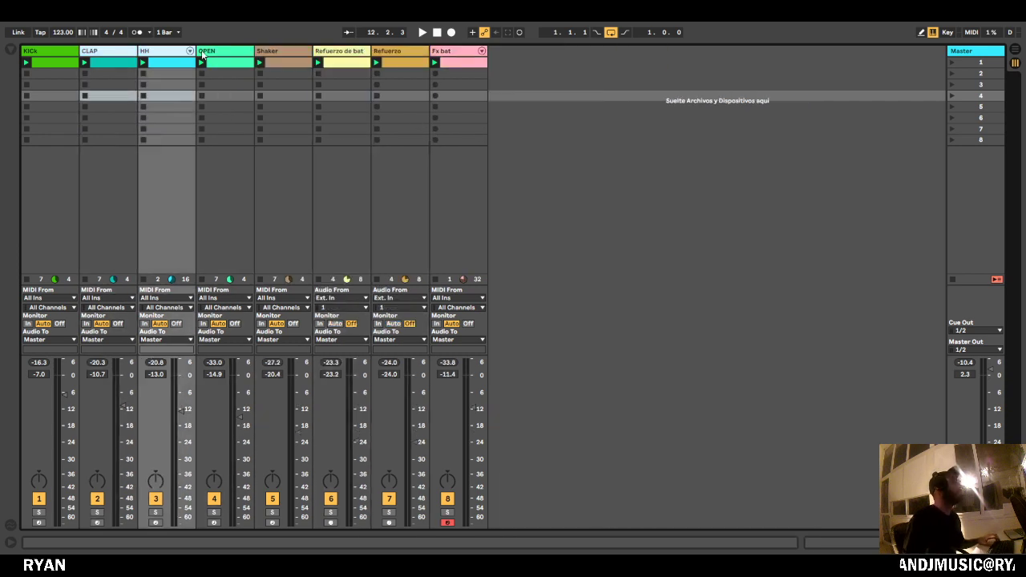
pyautogui.keyDown('shift'); pyautogui.click(212, 55); pyautogui.keyUp('shift')
pyautogui.keyDown('shift'); pyautogui.click(285, 53); pyautogui.keyUp('shift')
pyautogui.keyDown('shift'); pyautogui.click(354, 53); pyautogui.keyUp('shift')
pyautogui.keyDown('shift'); pyautogui.click(385, 54); pyautogui.keyUp('shift')
pyautogui.keyDown('shift'); pyautogui.click(454, 54); pyautogui.keyUp('shift')
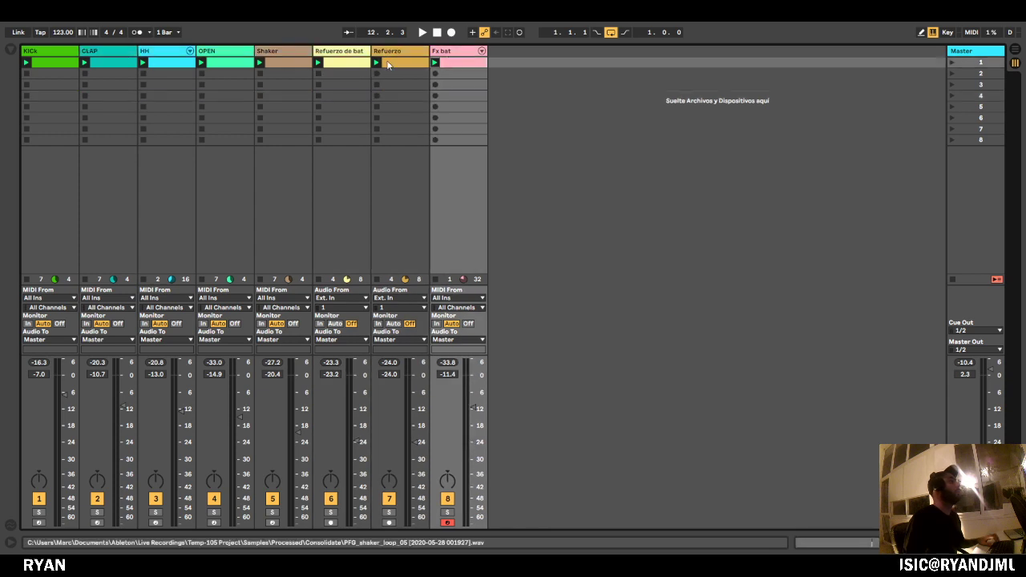
pyautogui.click(104, 60)
pyautogui.click(183, 54)
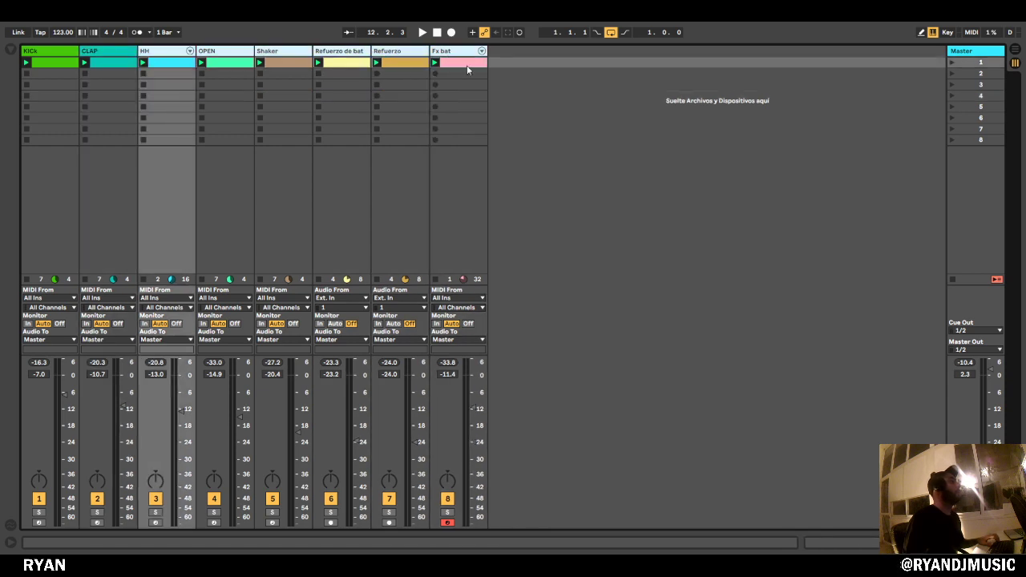
pyautogui.click(153, 69)
pyautogui.keyDown('shift'); pyautogui.click(110, 53); pyautogui.keyUp('shift')
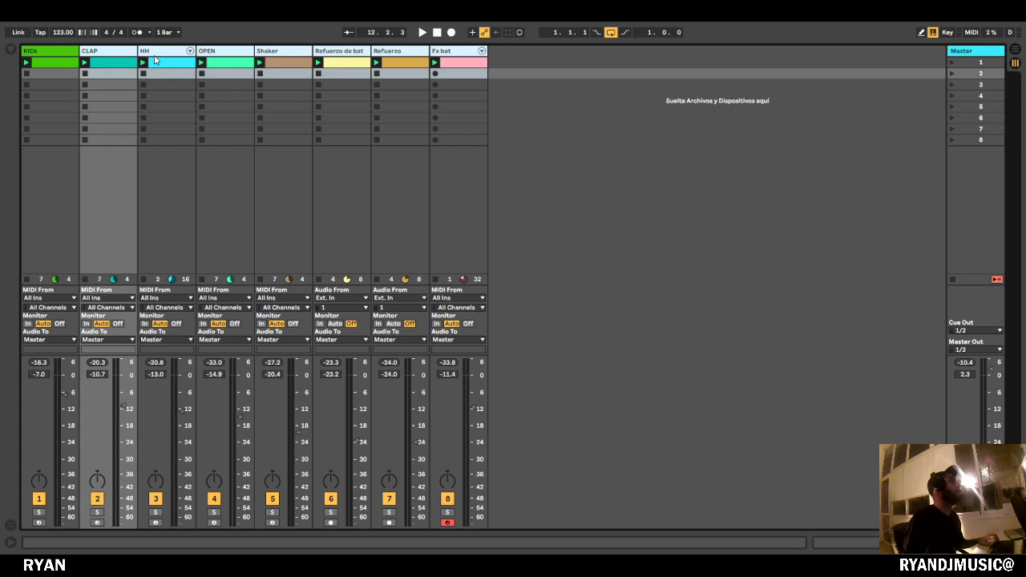
pyautogui.click(453, 53)
pyautogui.press('Down')
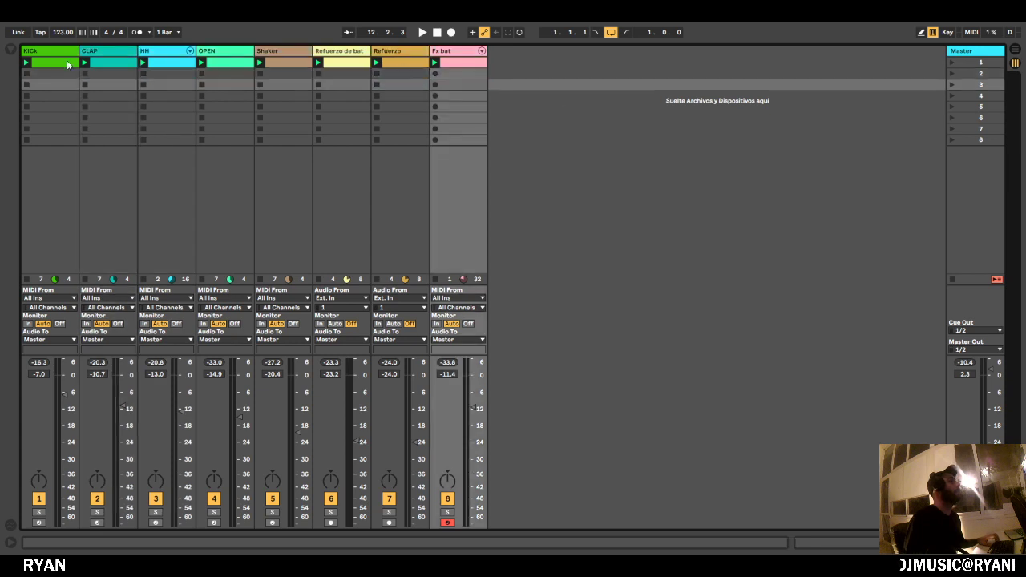
# Group all tracks from CLAP through Fx bat, fold the group and rename it Bateria.
pyautogui.keyDown('shift'); pyautogui.click(113, 53); pyautogui.keyUp('shift')
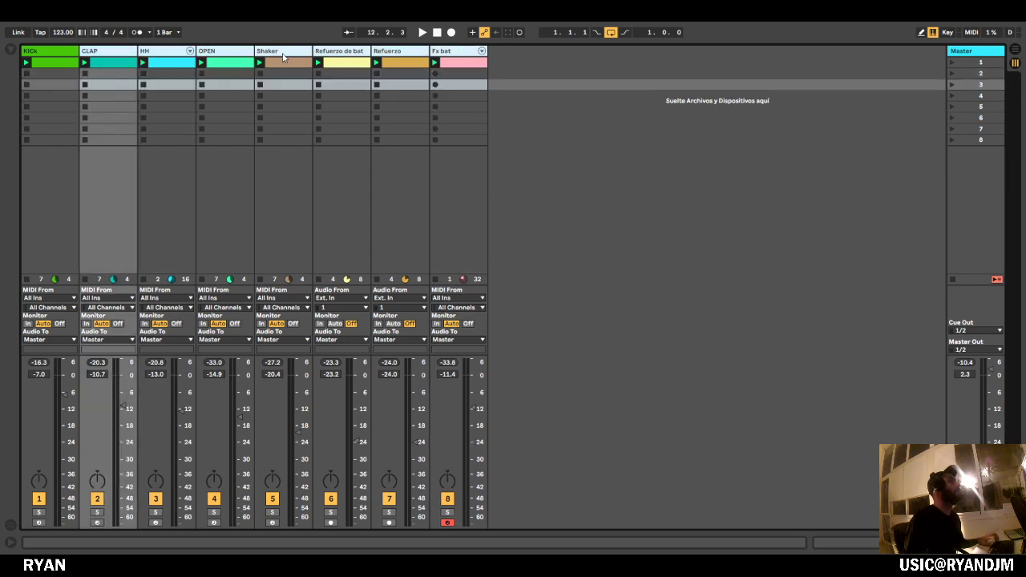
pyautogui.hotkey('ctrl', 'g')
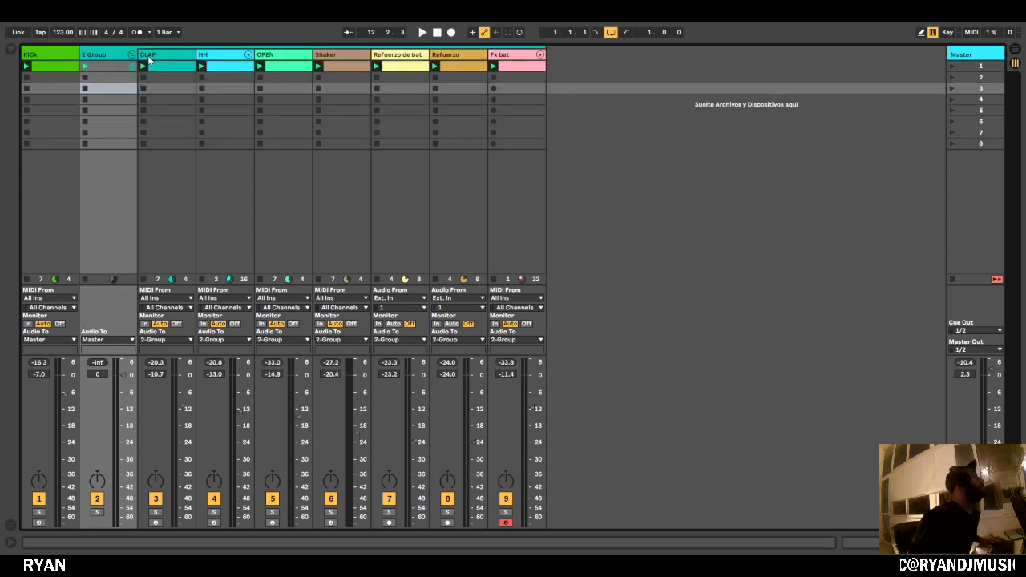
pyautogui.click(132, 50)
pyautogui.hotkey('ctrl', 'r')
pyautogui.write('B')
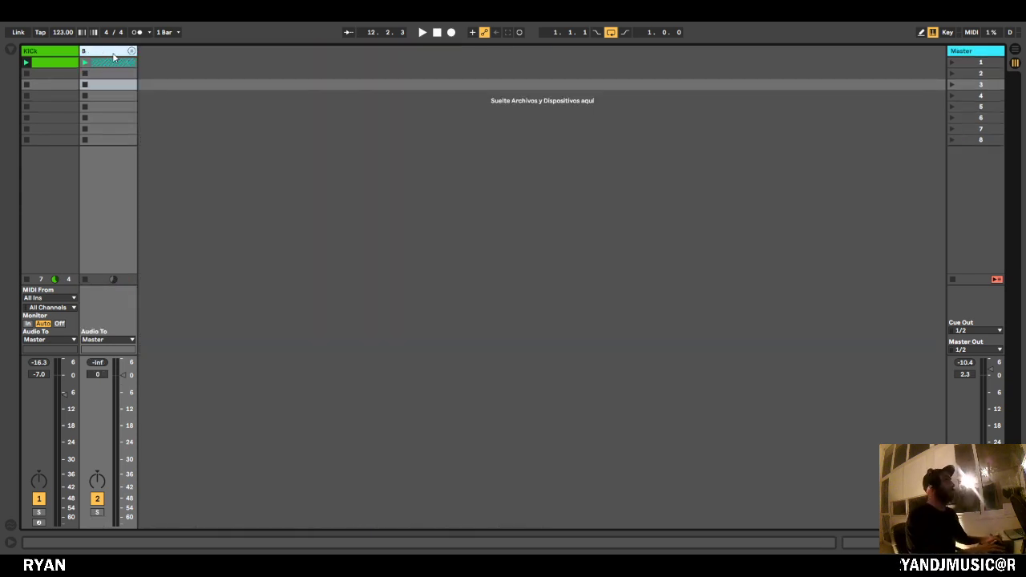
# Play the groove, then unfold the Bateria group to view its tracks and fold it again.
pyautogui.click(256, 174)
pyautogui.press('space')
pyautogui.click(132, 51)
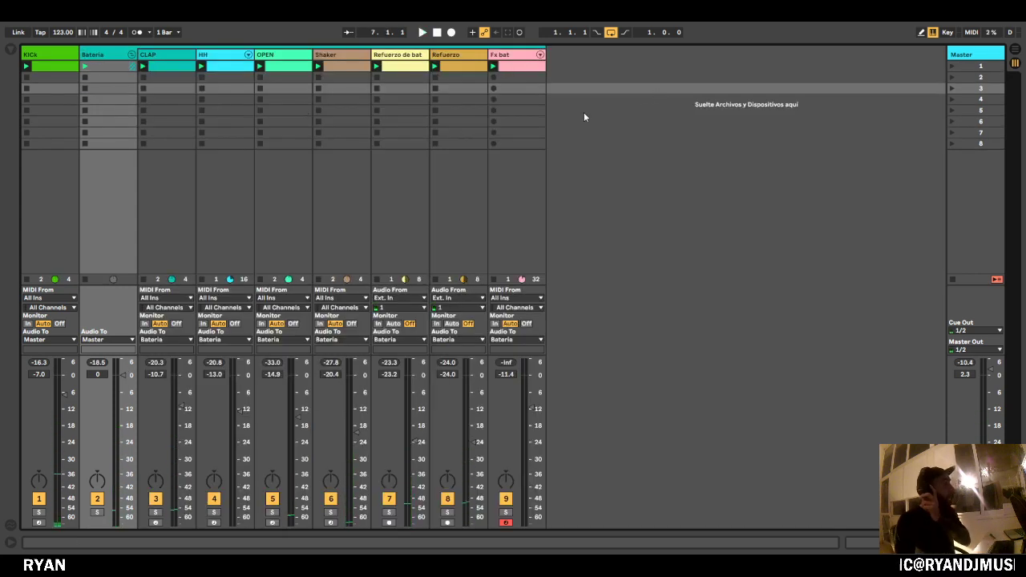
pyautogui.click(131, 54)
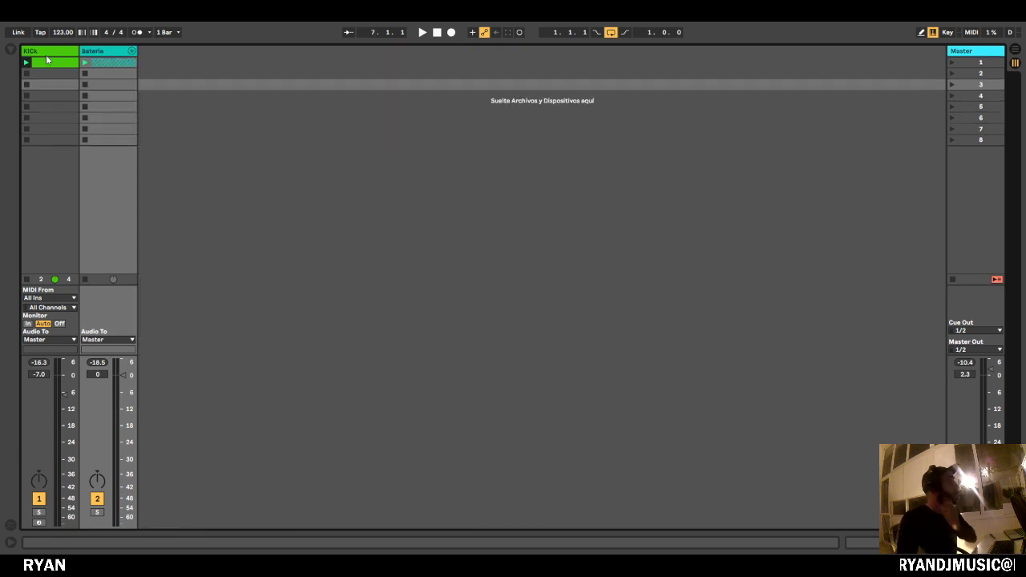
# Show the browser again, clear the clap search and list the installed plug-ins.
pyautogui.click(10, 50)
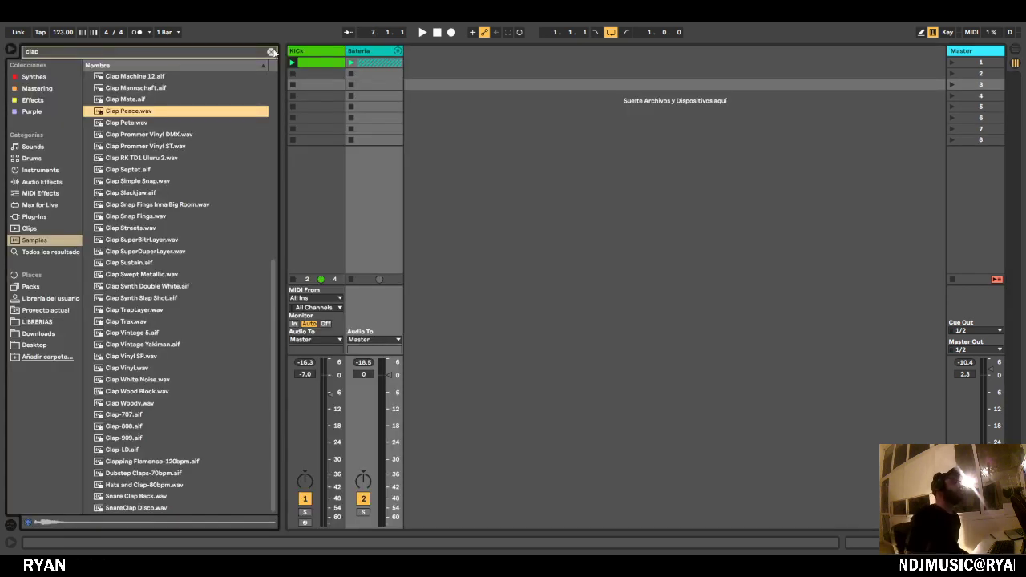
pyautogui.click(273, 52)
pyautogui.click(46, 80)
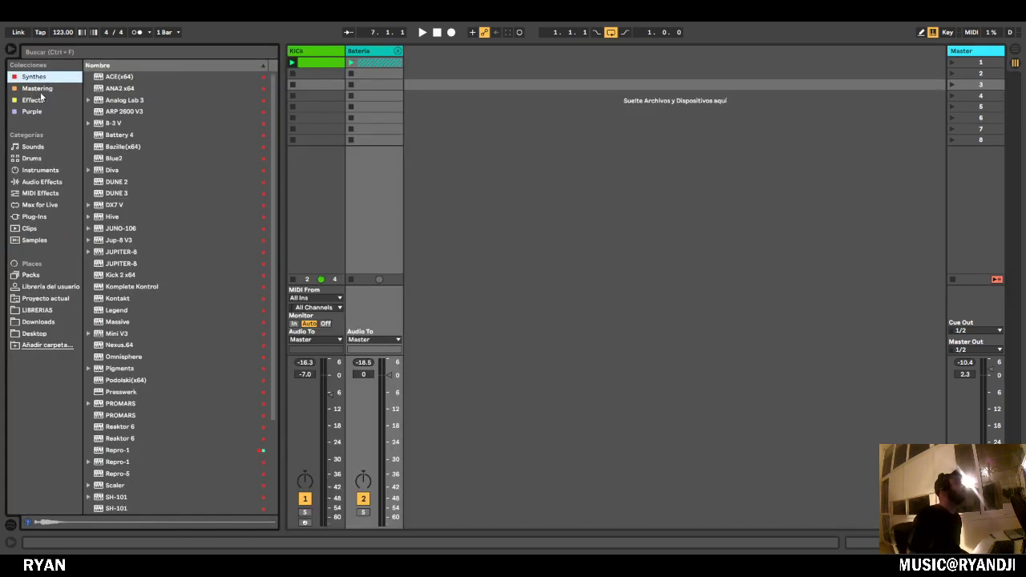
pyautogui.click(35, 217)
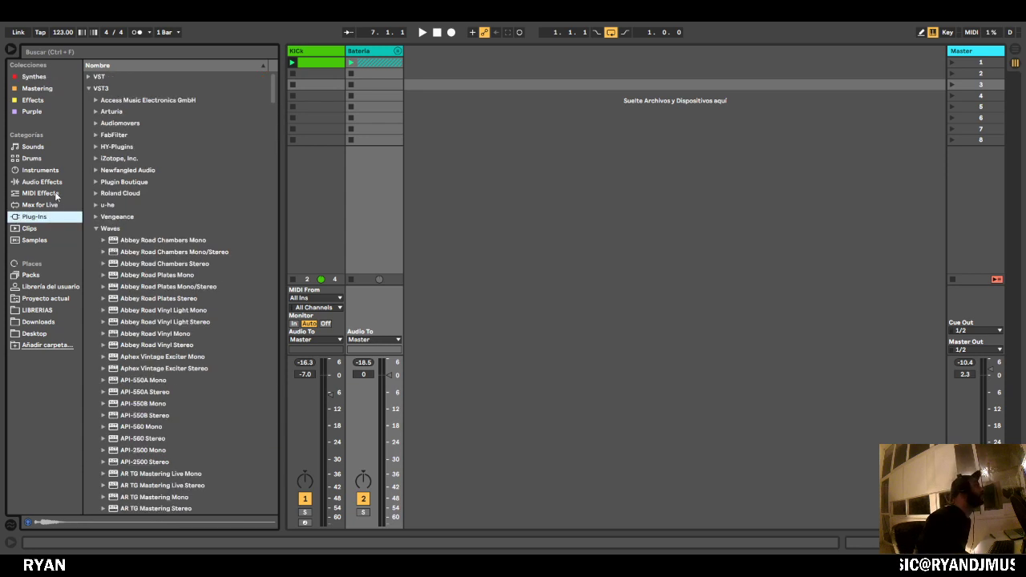
pyautogui.click(56, 195)
pyautogui.click(35, 217)
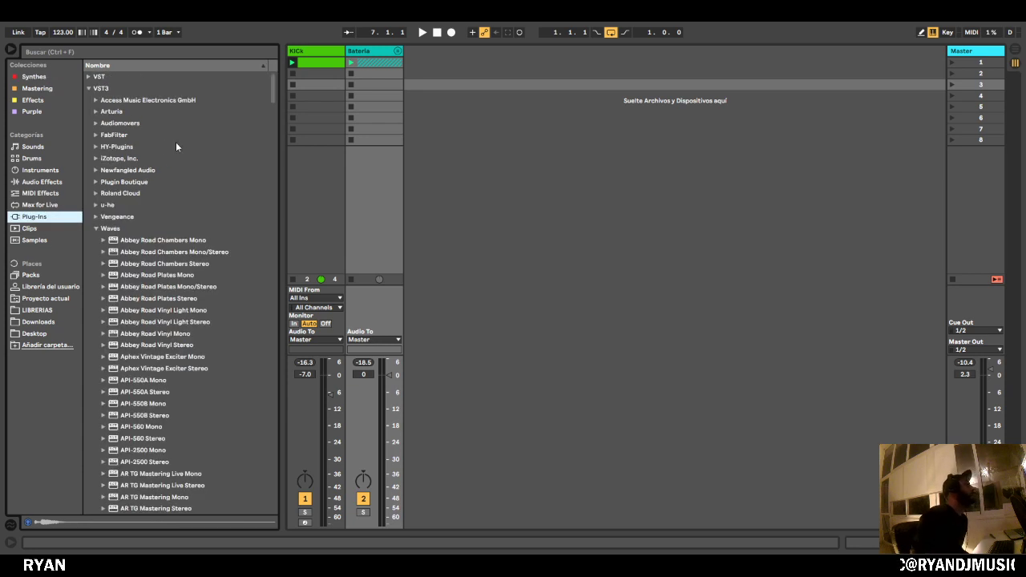
# Collapse the Waves plug-in folder and expand the SoundToys x64 folder under VST.
pyautogui.click(91, 232)
pyautogui.click(97, 228)
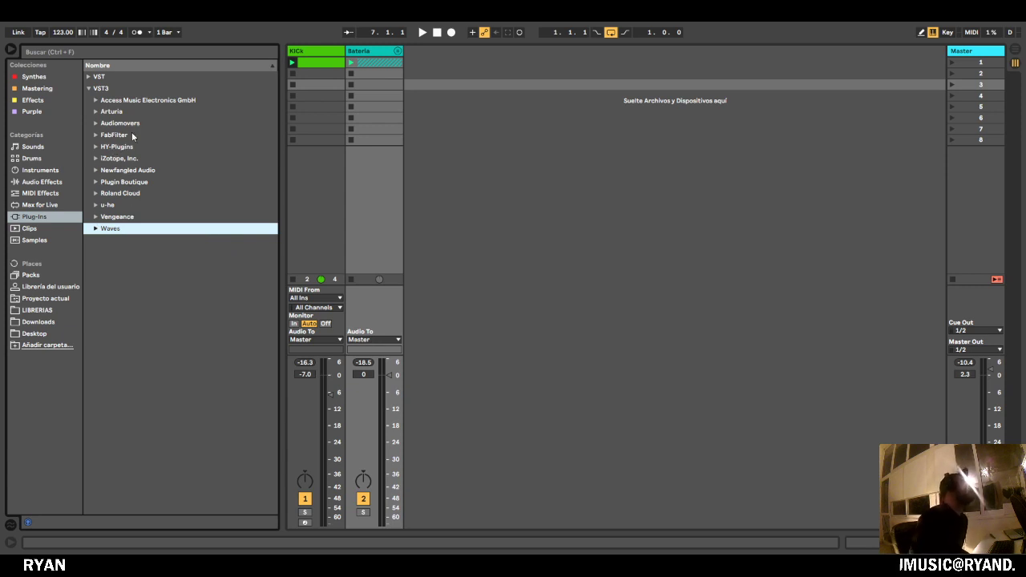
pyautogui.click(87, 77)
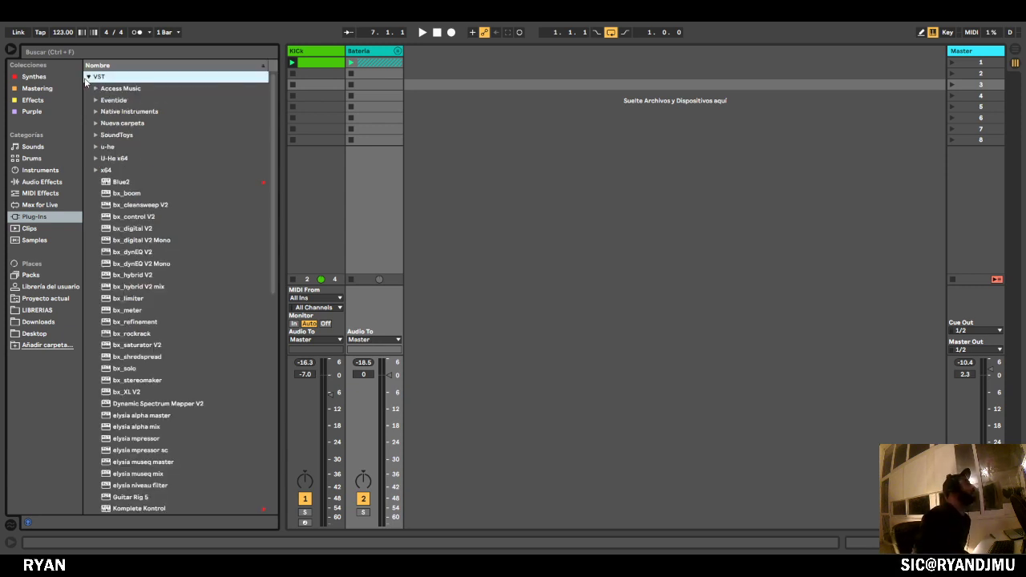
pyautogui.click(99, 136)
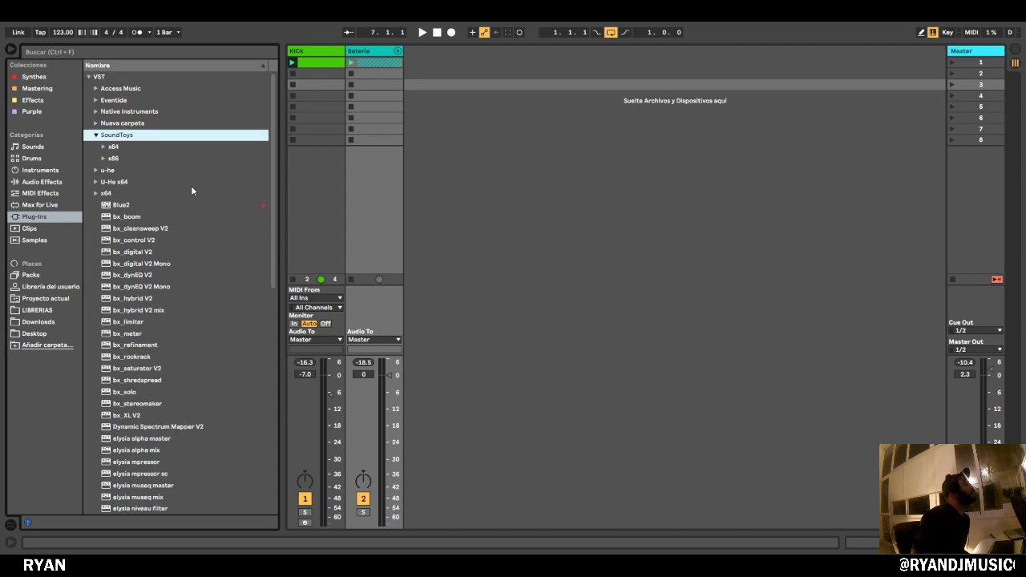
pyautogui.click(103, 148)
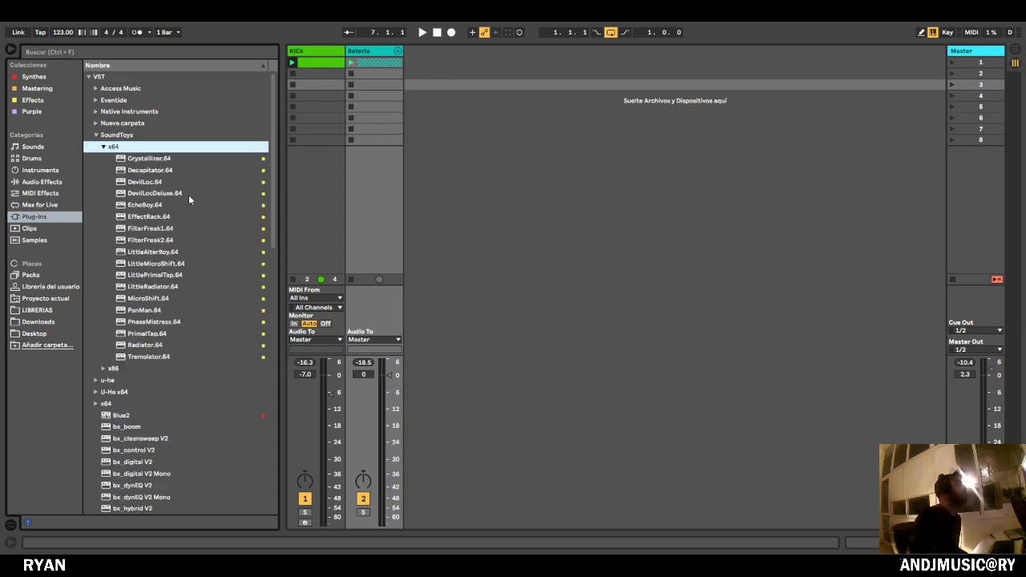
# Load the SoundToys EffectRack.64 plug-in onto the Bateria group's effect chain.
pyautogui.click(150, 277)
pyautogui.click(164, 252)
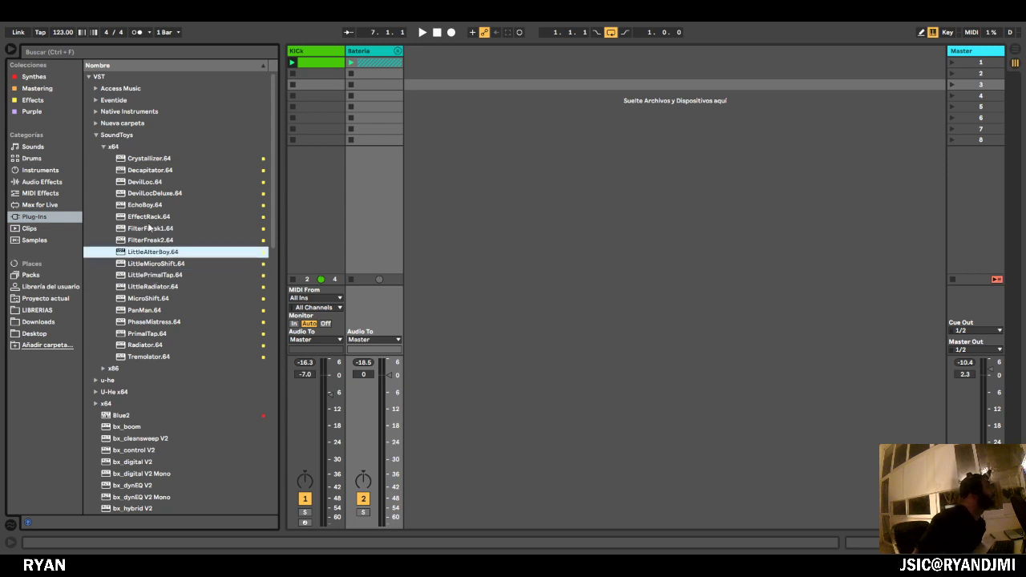
pyautogui.click(150, 217)
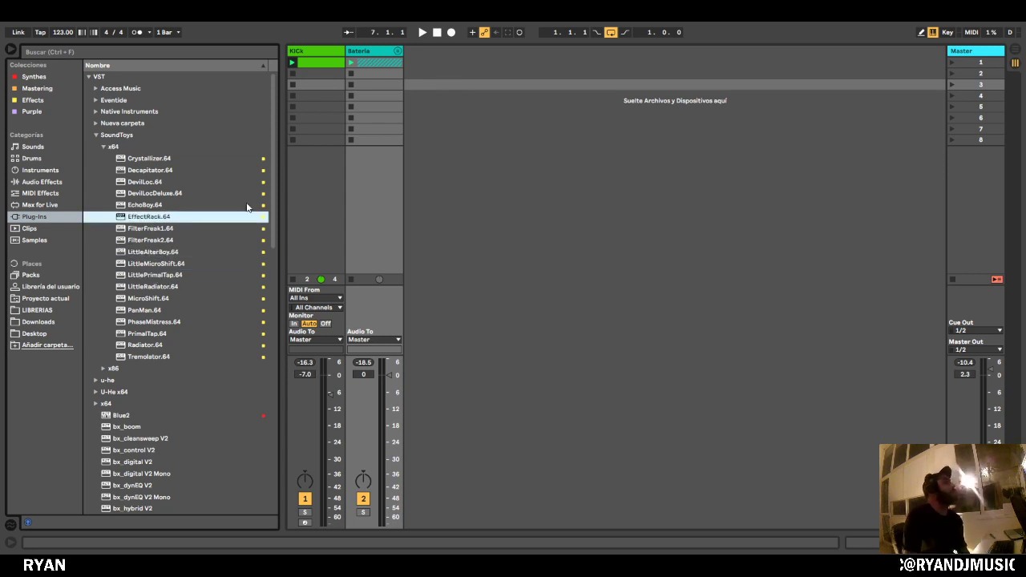
pyautogui.doubleClick(366, 53)
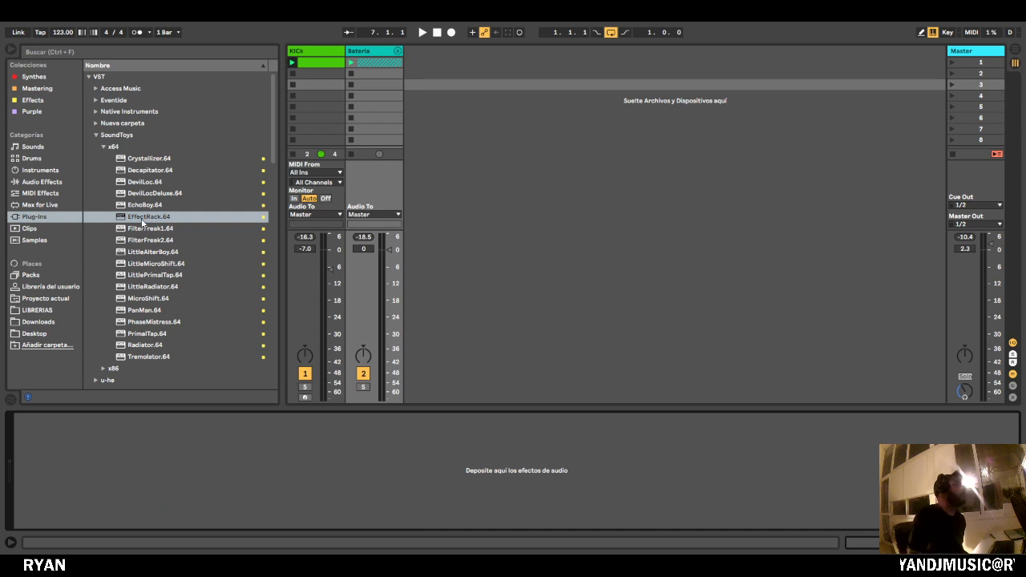
pyautogui.moveTo(142, 224); pyautogui.dragTo(322, 447)
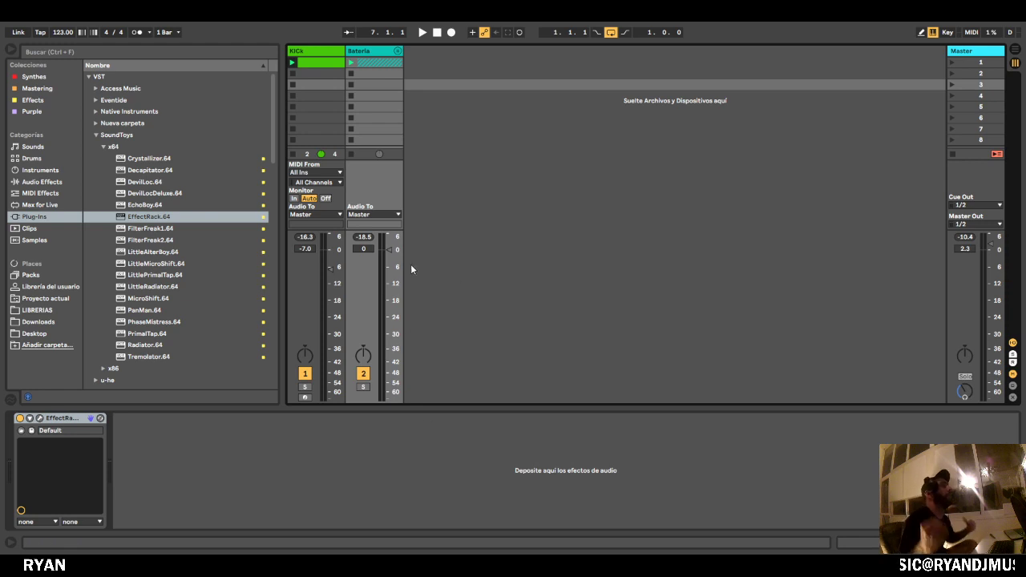
# Bypass EffectRack on the Bateria group, play the groove and reactivate the effect to compare the sound.
pyautogui.click(397, 52)
pyautogui.click(397, 54)
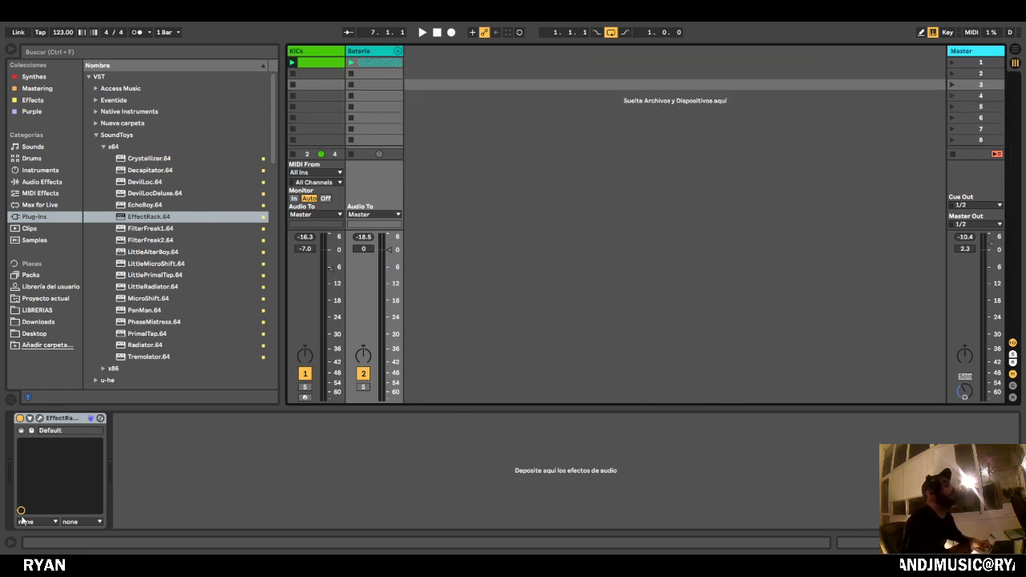
pyautogui.click(20, 419)
pyautogui.click(522, 78)
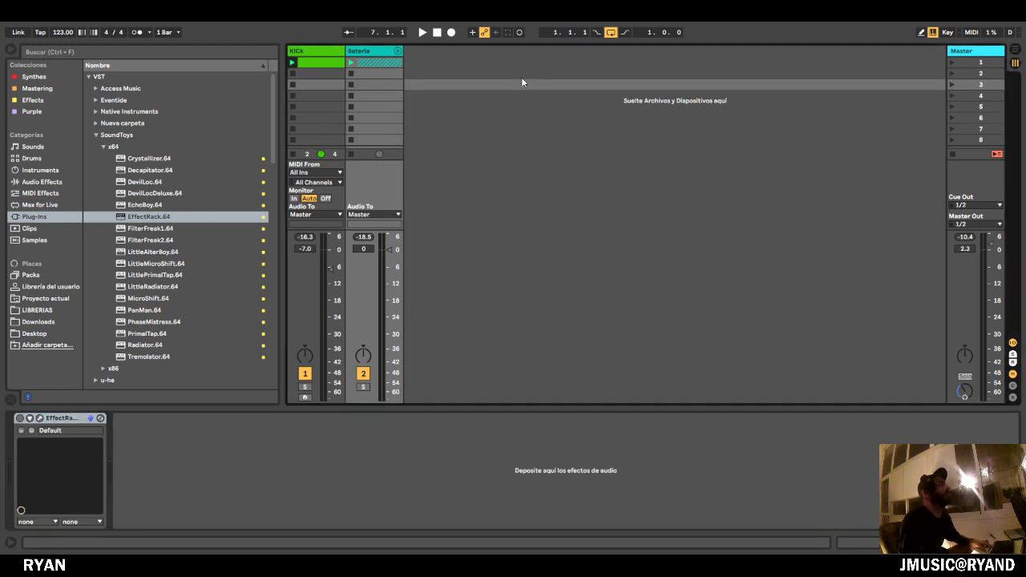
pyautogui.click(350, 62)
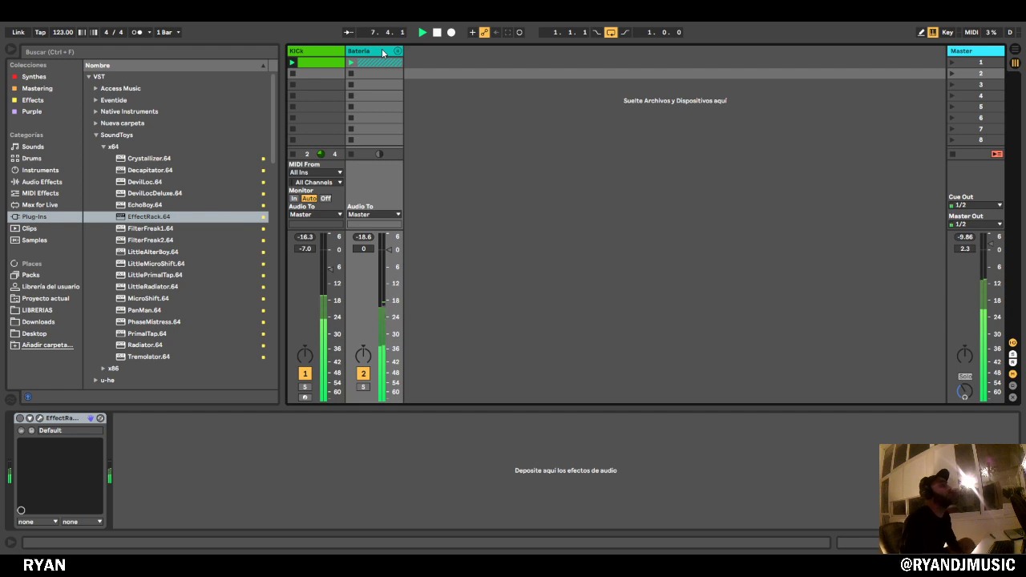
pyautogui.click(20, 419)
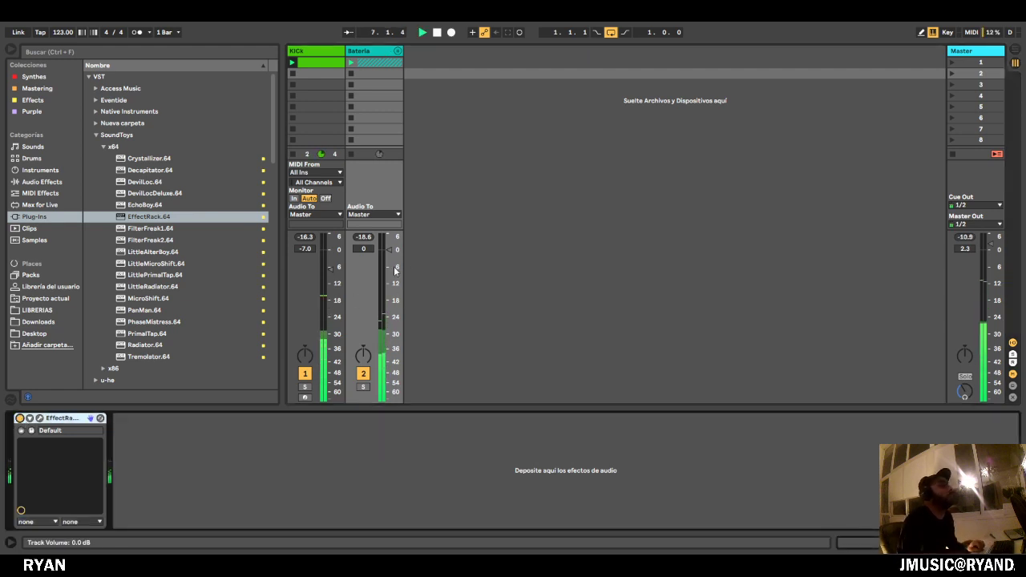
# Play the groove and lower the Bateria group's volume to -1.3 dB, leaving the group folded.
pyautogui.click(397, 50)
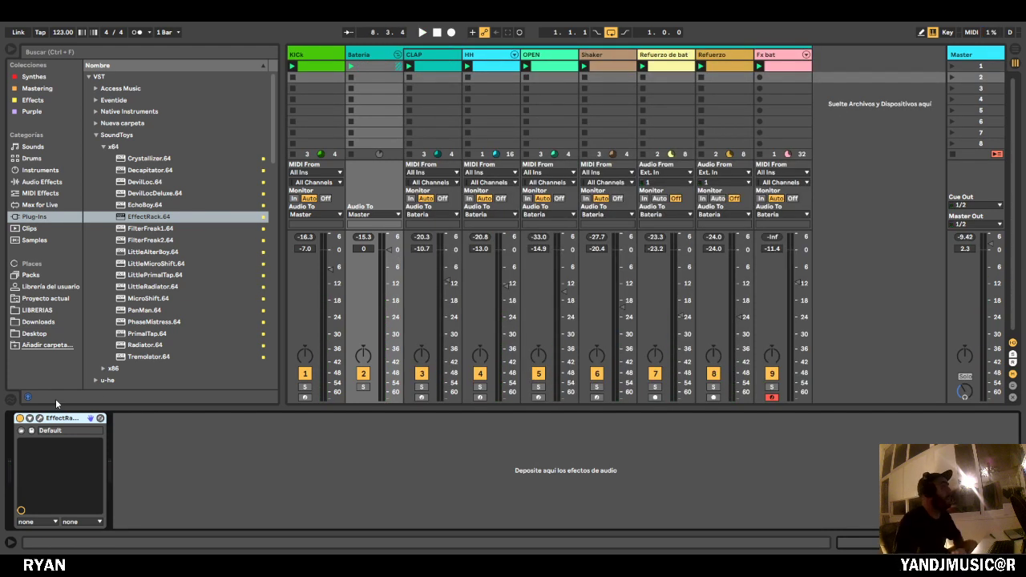
pyautogui.press('space')
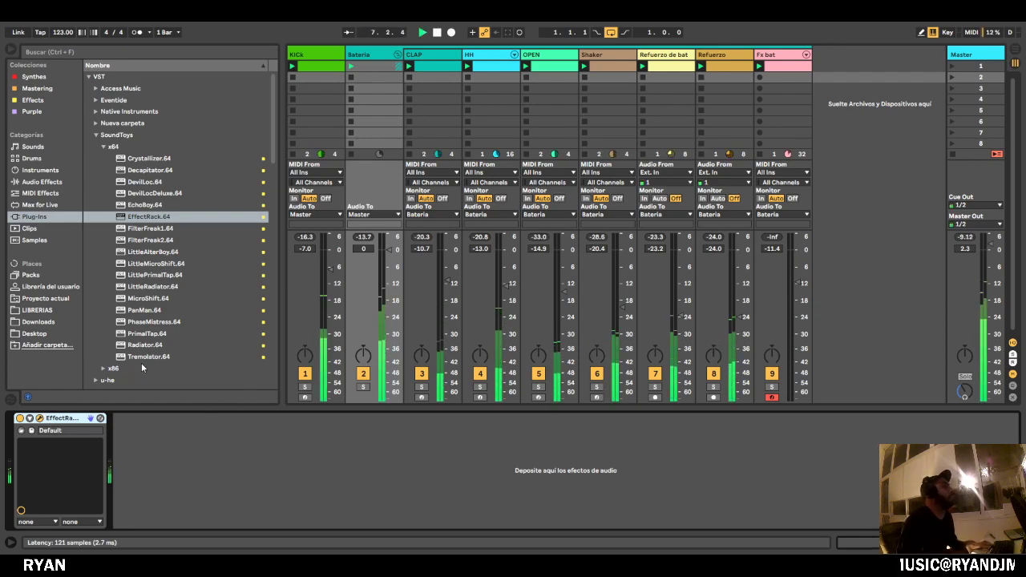
pyautogui.press('space')
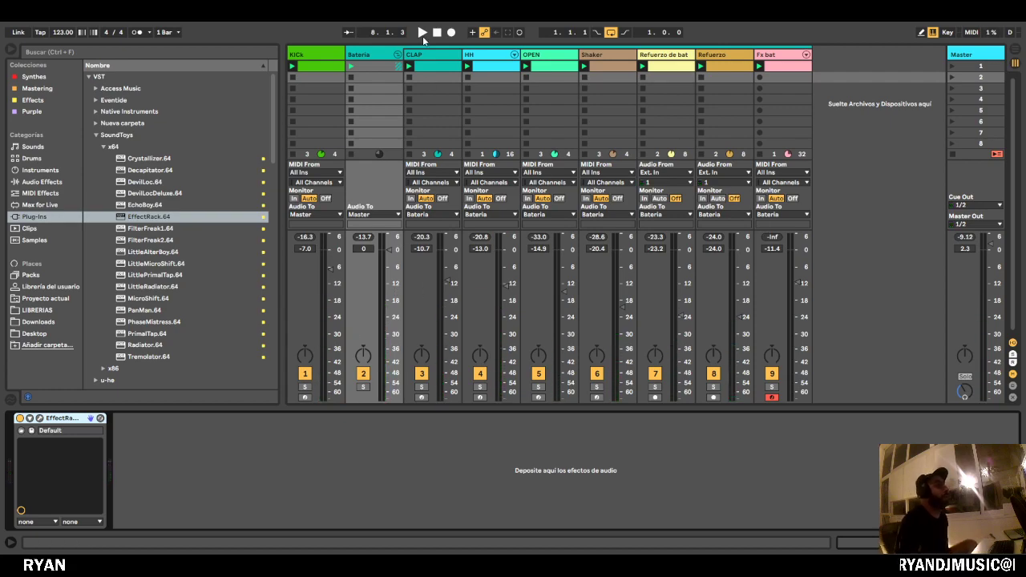
pyautogui.moveTo(389, 252); pyautogui.dragTo(390, 258)
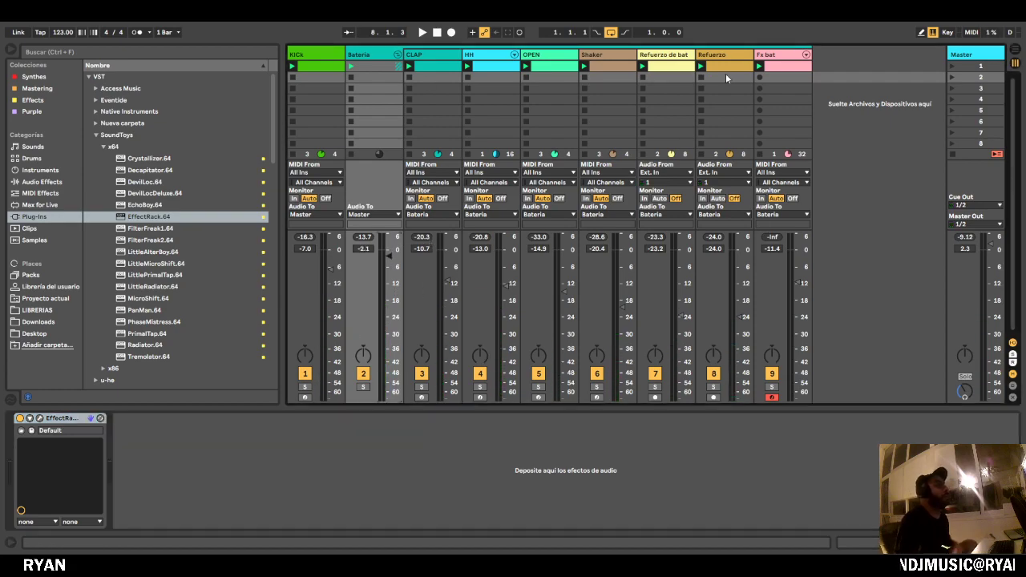
pyautogui.click(863, 91)
pyautogui.press('space')
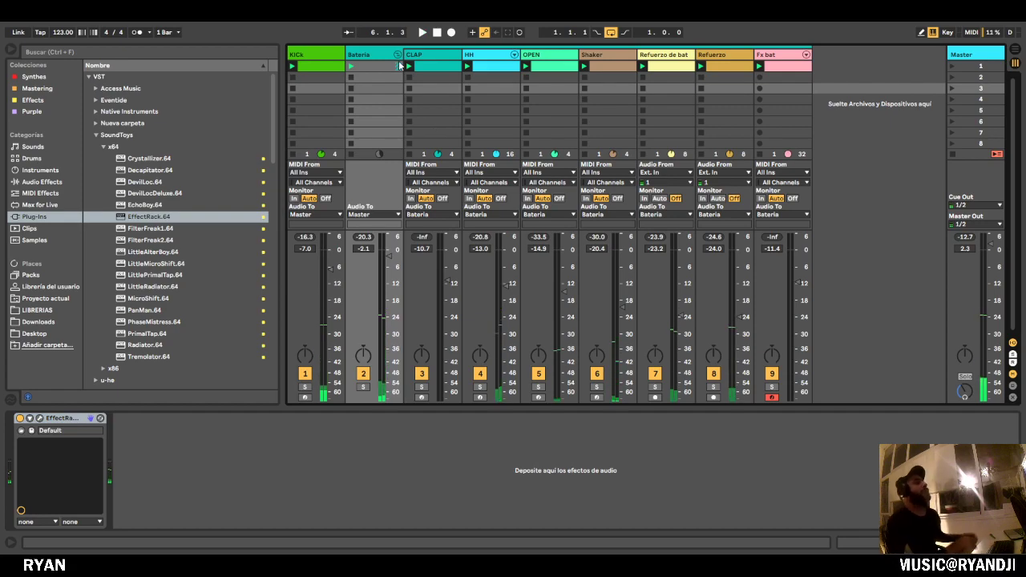
pyautogui.click(398, 54)
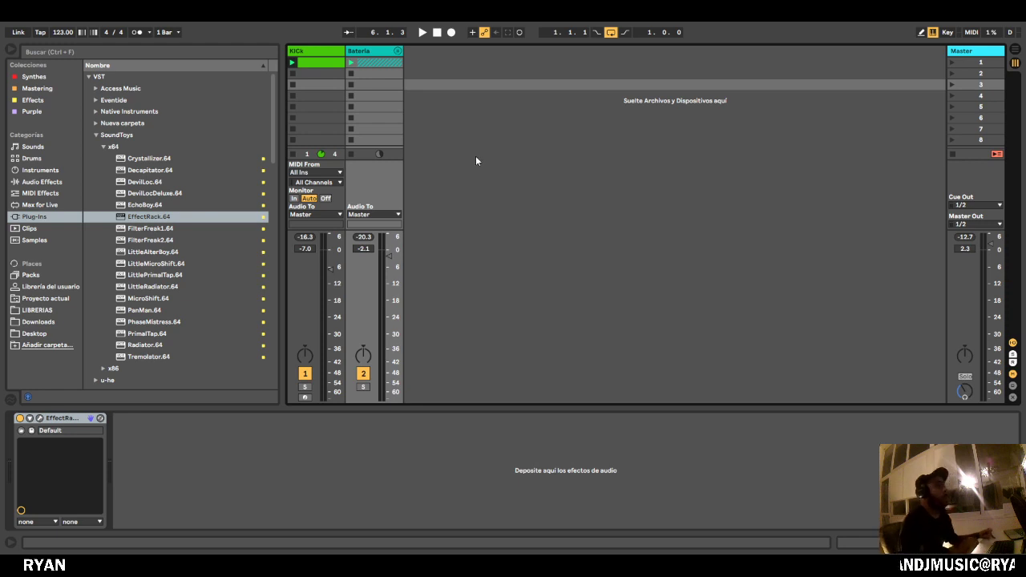
pyautogui.click(398, 55)
pyautogui.click(398, 54)
pyautogui.press('space')
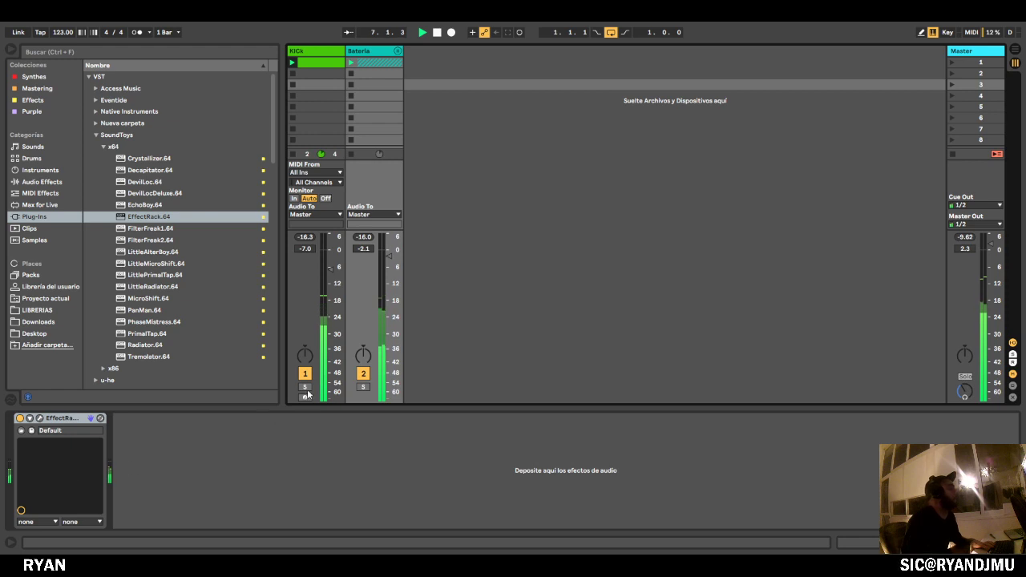
pyautogui.moveTo(389, 256); pyautogui.dragTo(388, 254)
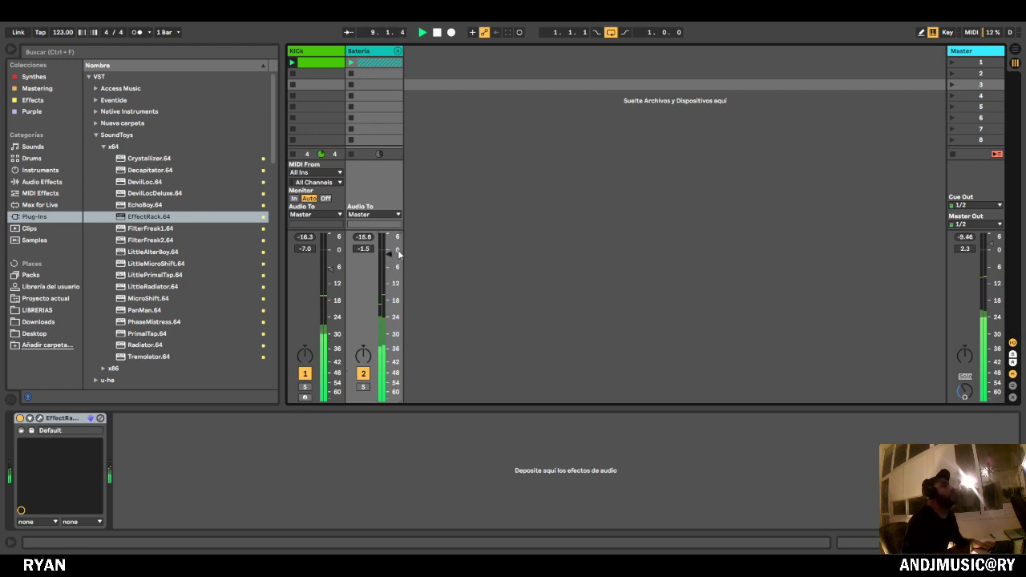
pyautogui.moveTo(389, 255); pyautogui.dragTo(390, 254)
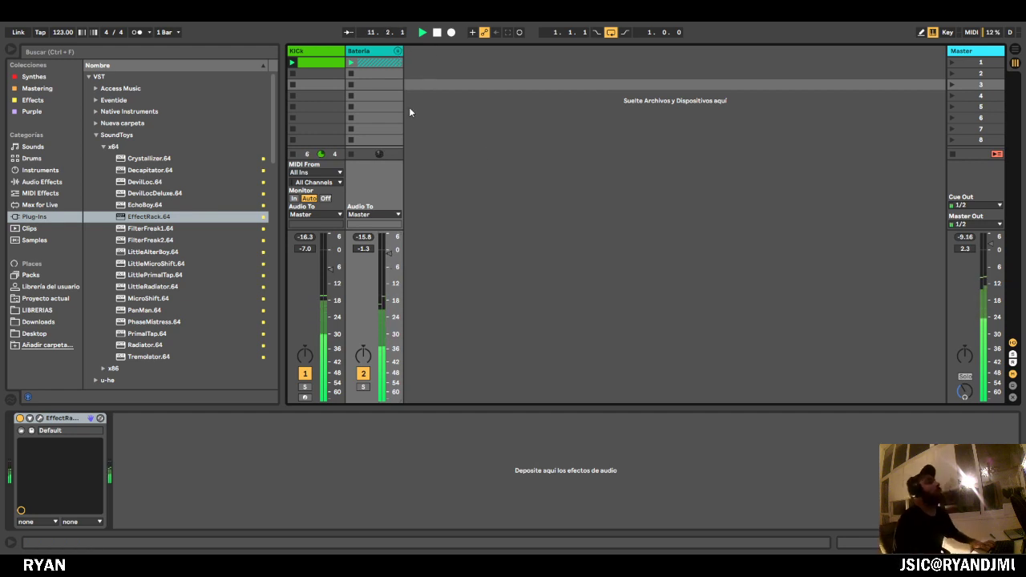
# Unfold the Bateria group, inspect the Fx bat clip's notes, hide the clip view and fold the group again.
pyautogui.click(398, 52)
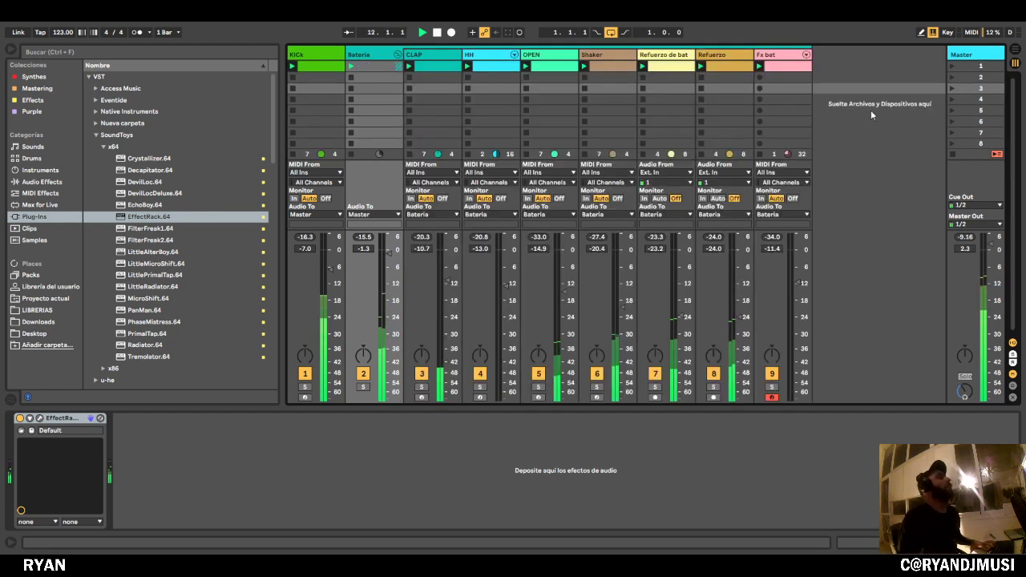
pyautogui.click(809, 67)
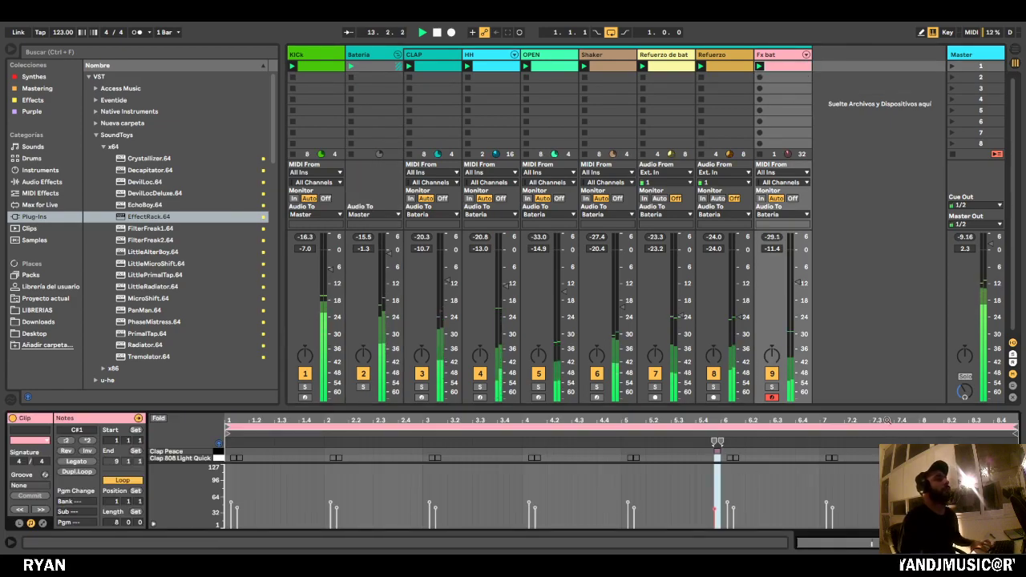
pyautogui.hotkey('ctrl', 'alt', 'l')
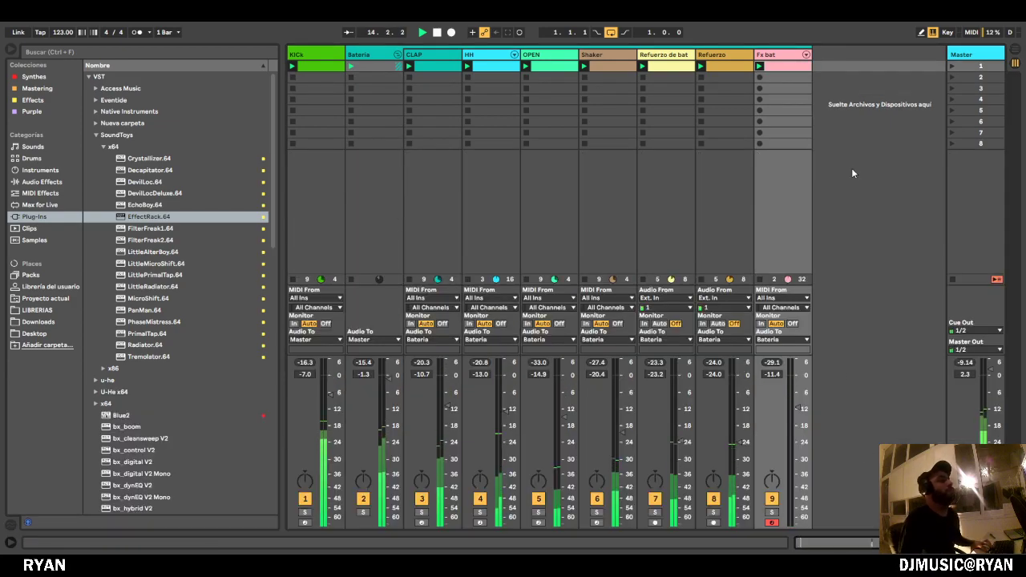
pyautogui.click(801, 133)
pyautogui.click(399, 56)
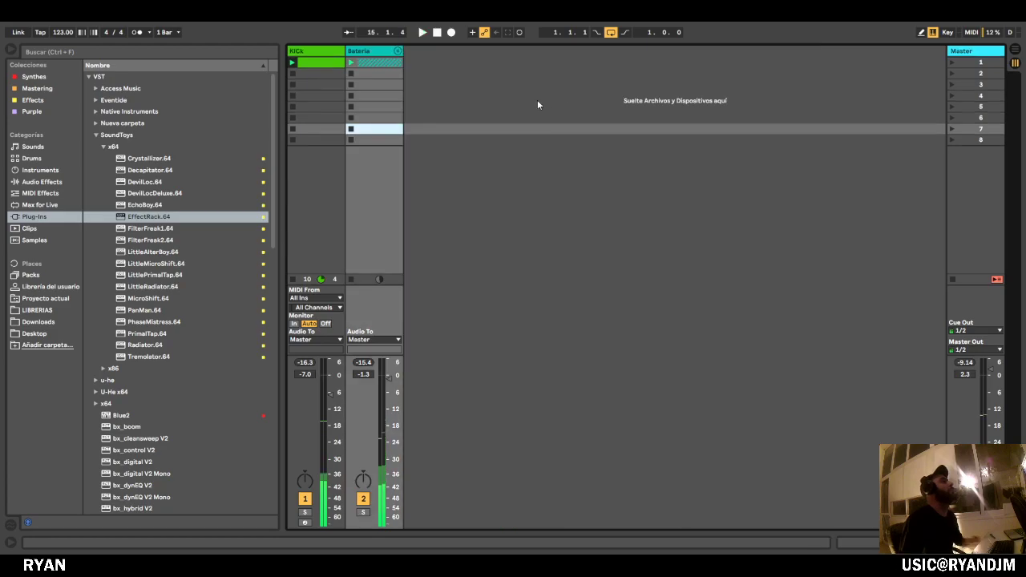
pyautogui.click(537, 99)
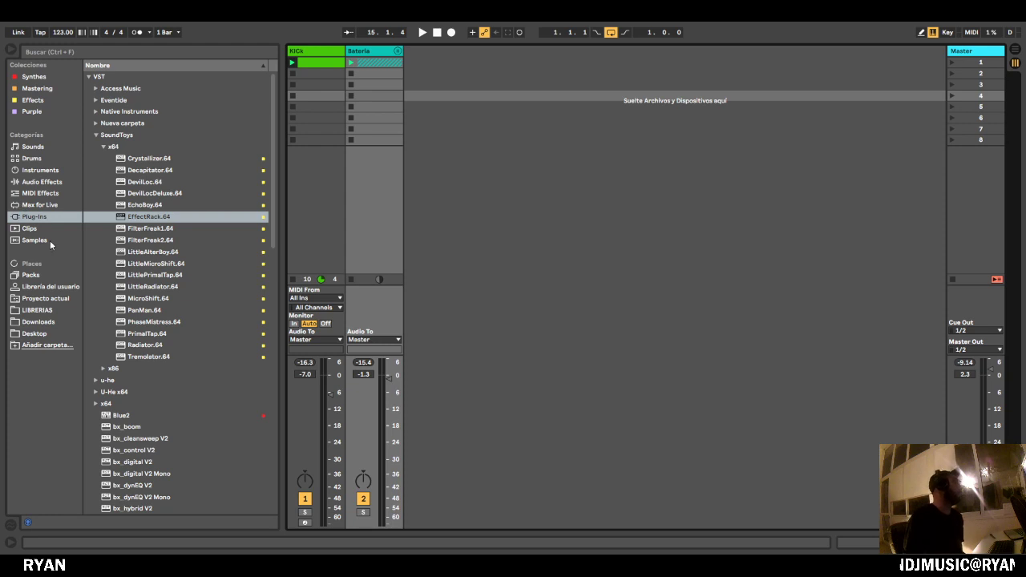
# Find the empty Drum Rack among the browser's drum devices and load it onto a new track beside the Bateria group.
pyautogui.click(44, 311)
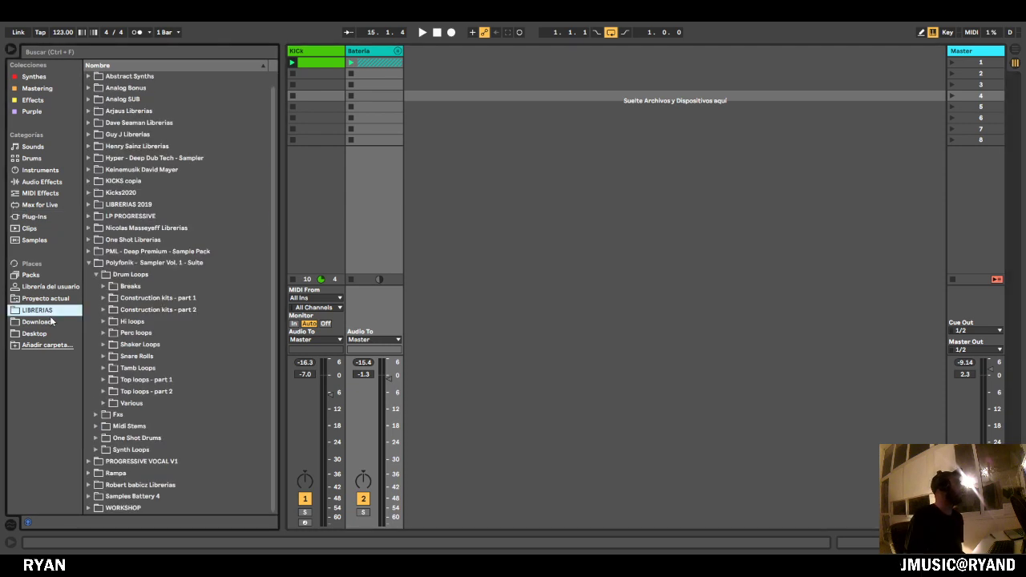
pyautogui.click(34, 182)
pyautogui.click(40, 170)
pyautogui.click(32, 147)
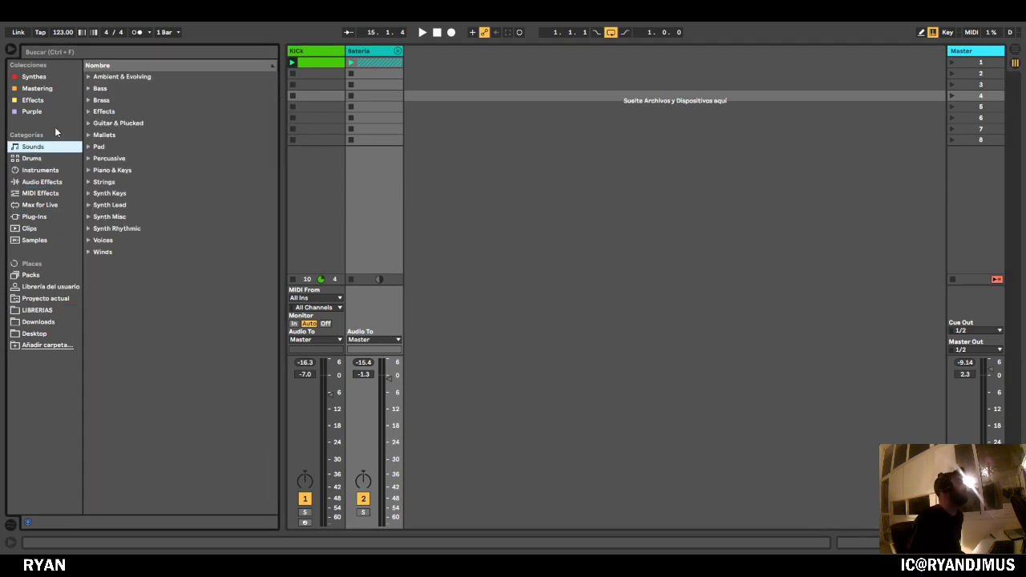
pyautogui.click(32, 159)
pyautogui.moveTo(122, 93); pyautogui.dragTo(462, 68)
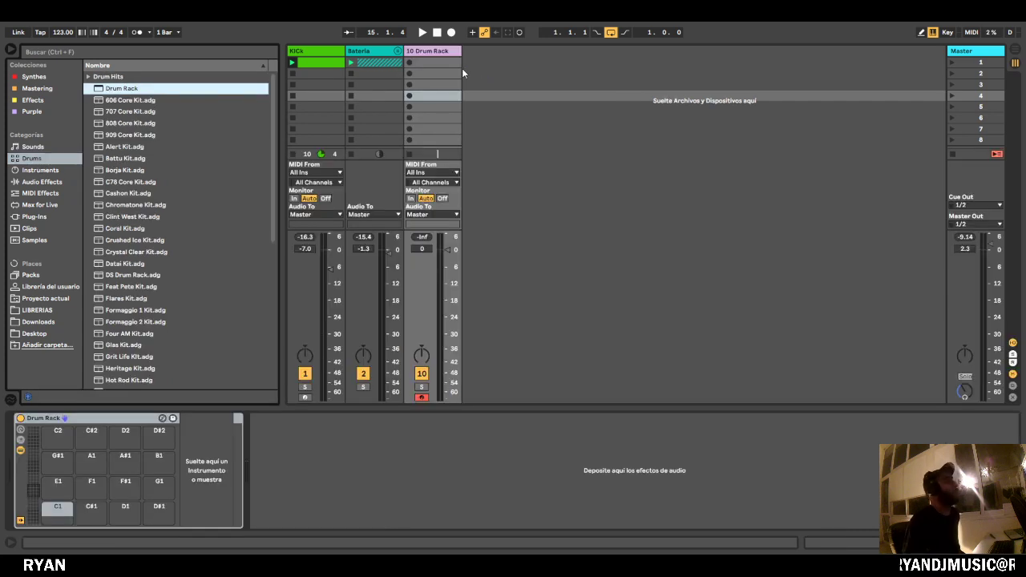
# Show the LIBRERIAS sample folders in the browser and collapse the Polyfonik - Sampler Vol. 1 - Suite folder.
pyautogui.click(44, 334)
pyautogui.click(37, 321)
pyautogui.click(33, 310)
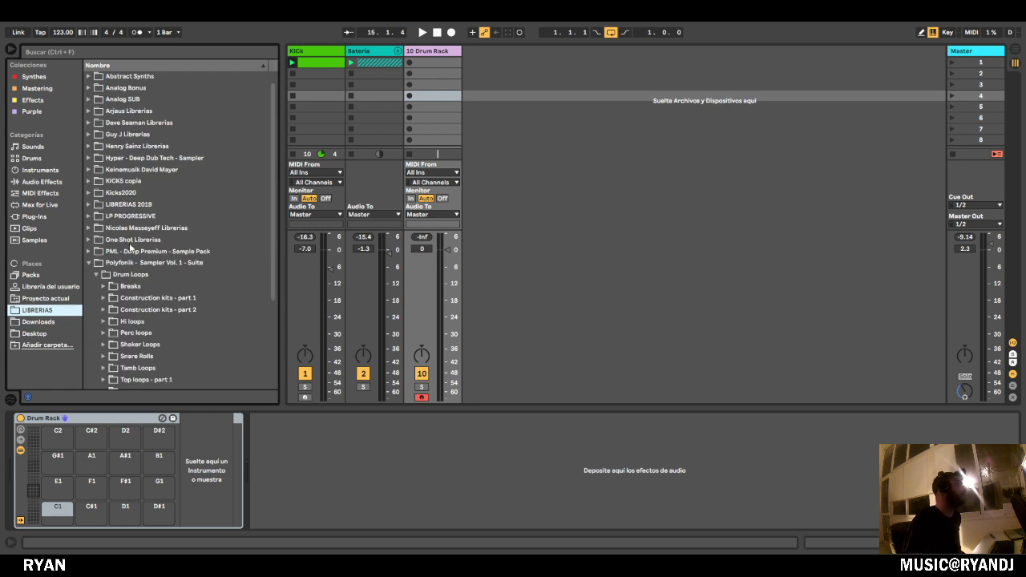
pyautogui.click(104, 334)
pyautogui.scroll(-1, 112, 344)
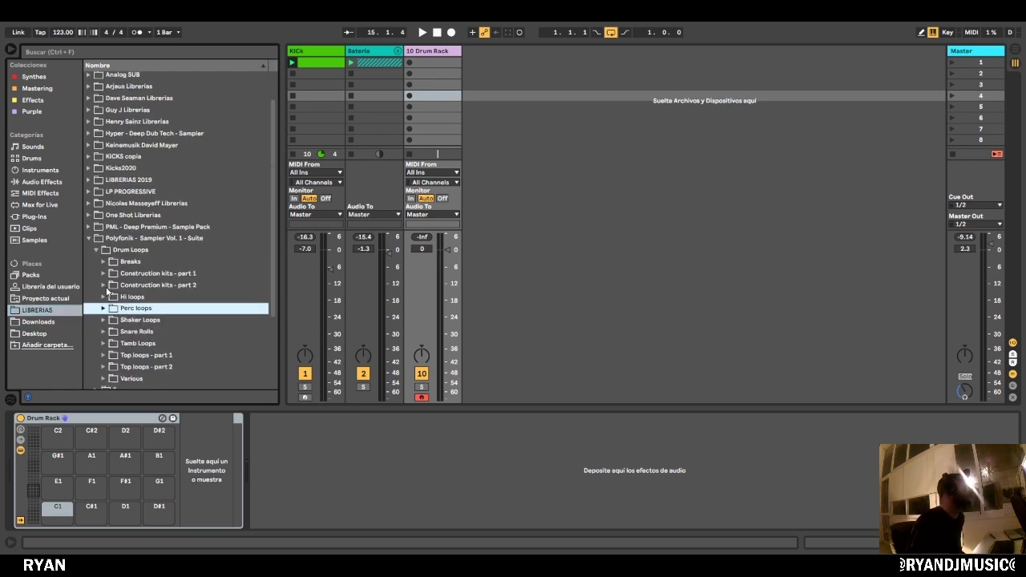
pyautogui.click(88, 240)
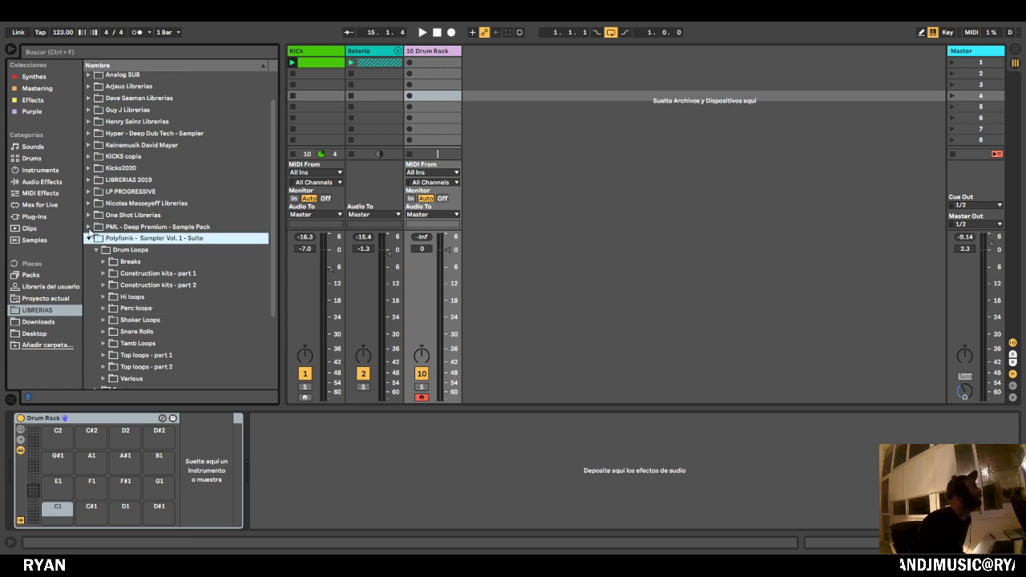
pyautogui.click(88, 239)
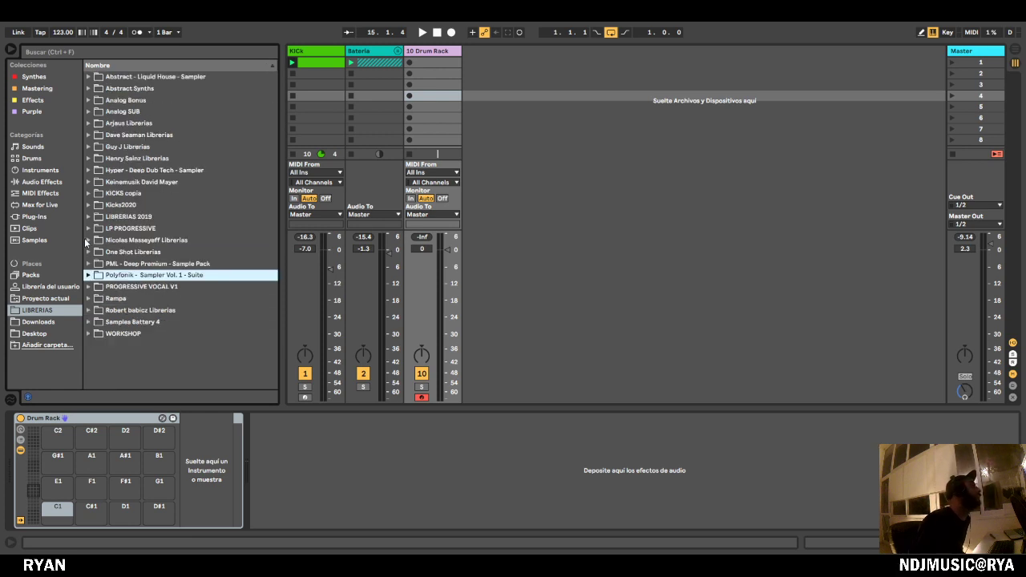
# Expand the WORKSHOP library and its PERCUSION folder under GROOVE and DRUMS HITS.
pyautogui.click(89, 334)
pyautogui.click(96, 309)
pyautogui.scroll(-1, 104, 327)
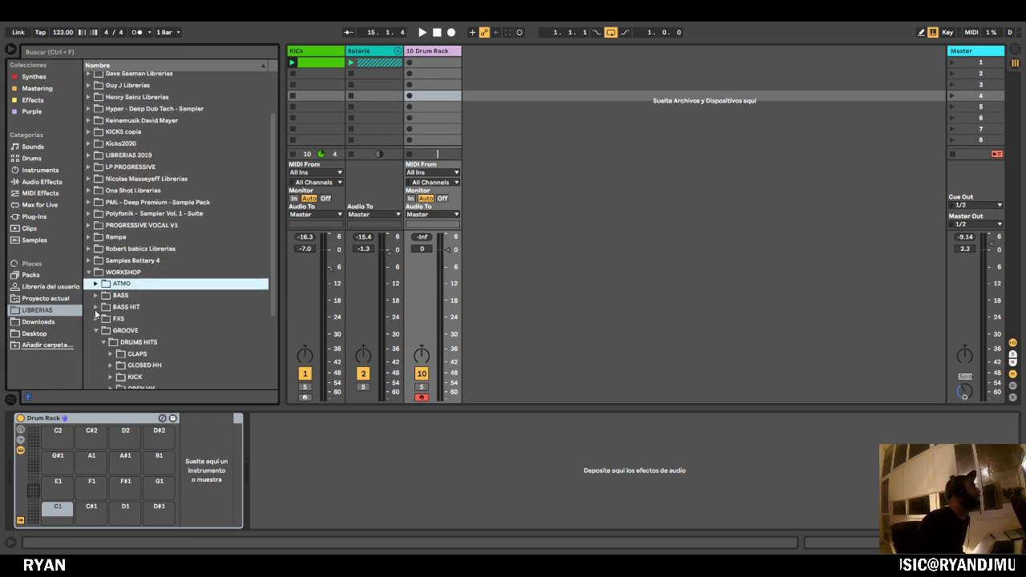
pyautogui.scroll(-2, 96, 312)
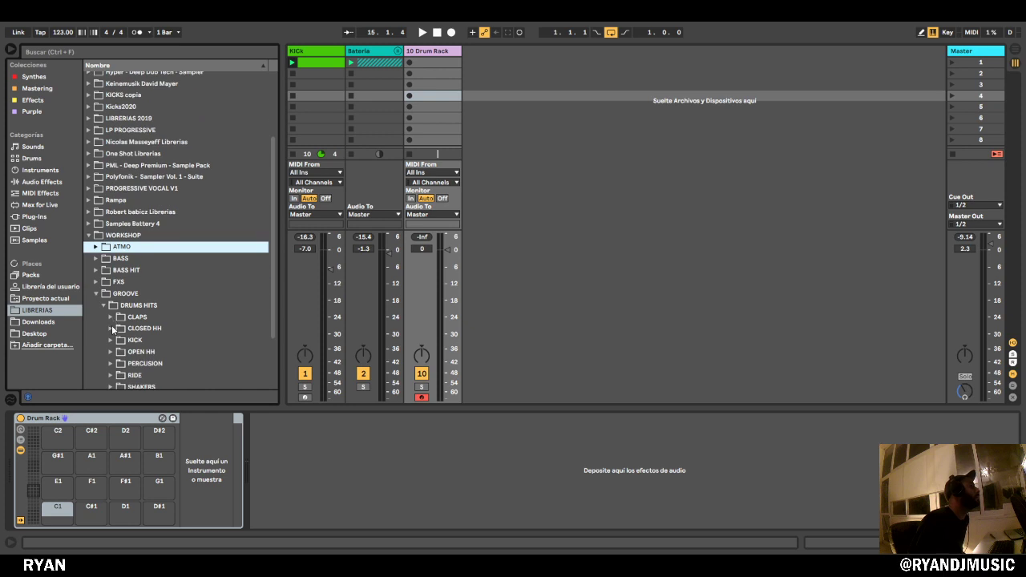
pyautogui.scroll(-1, 113, 328)
pyautogui.click(111, 340)
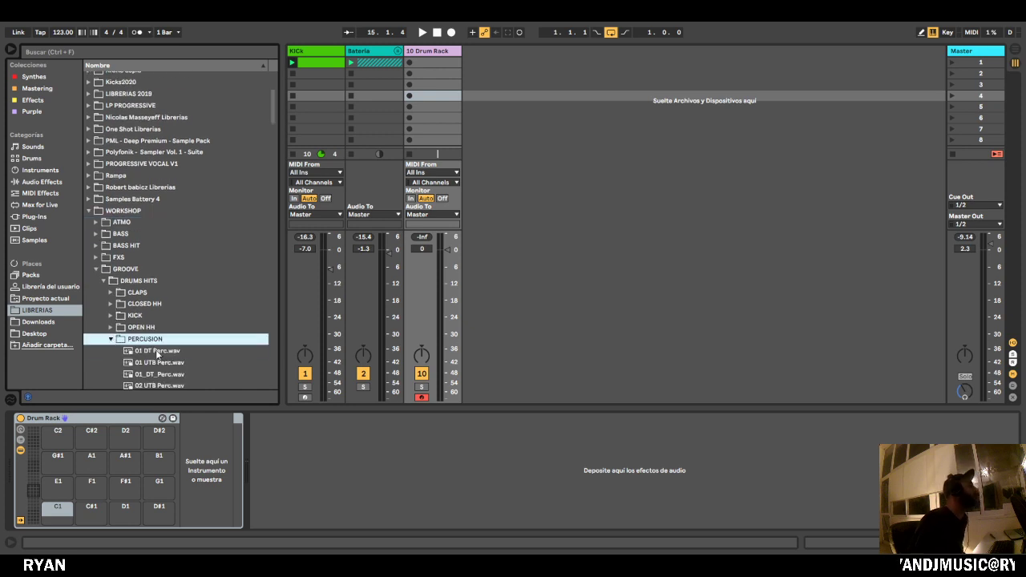
# Audition the numbered percussion samples in the PERCUSION folder, from 01 DT Perc.wav through 23 DT Perc.wav.
pyautogui.click(157, 351)
pyautogui.scroll(-2, 158, 361)
pyautogui.click(164, 340)
pyautogui.click(184, 353)
pyautogui.press('Down')
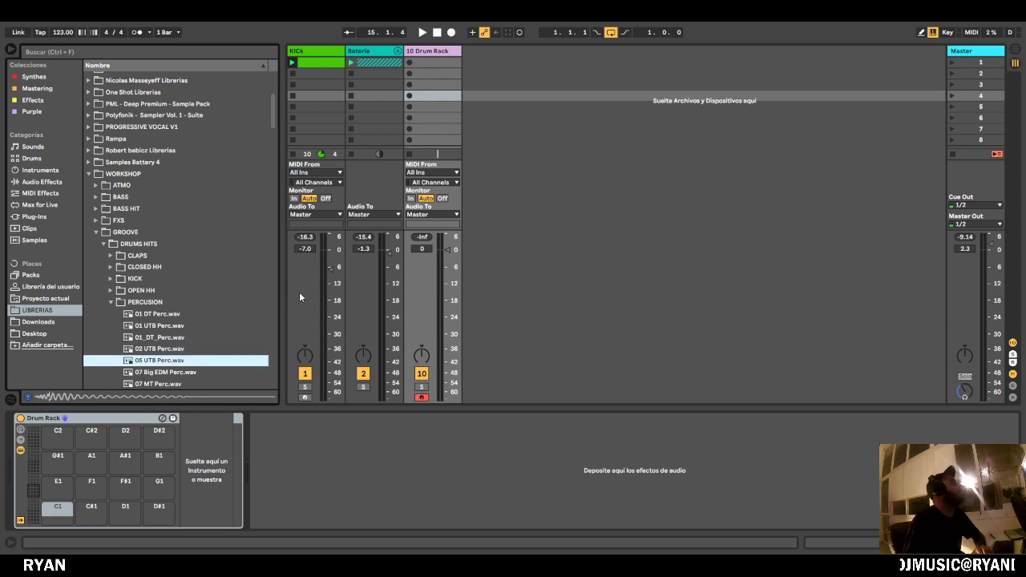
pyautogui.press('Down')
pyautogui.press('Down')
pyautogui.press('Down')
pyautogui.scroll(-3, 239, 331)
pyautogui.click(235, 336)
pyautogui.press('Down')
pyautogui.press('Down')
pyautogui.press('Down')
pyautogui.press('Down')
pyautogui.press('Down')
pyautogui.press('Down')
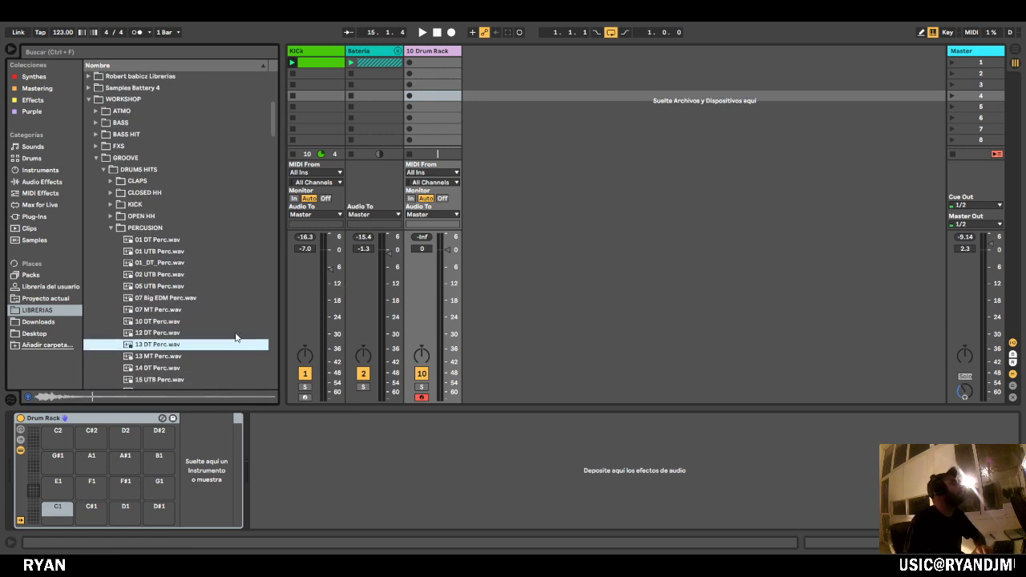
pyautogui.scroll(-3, 234, 335)
pyautogui.press('Down')
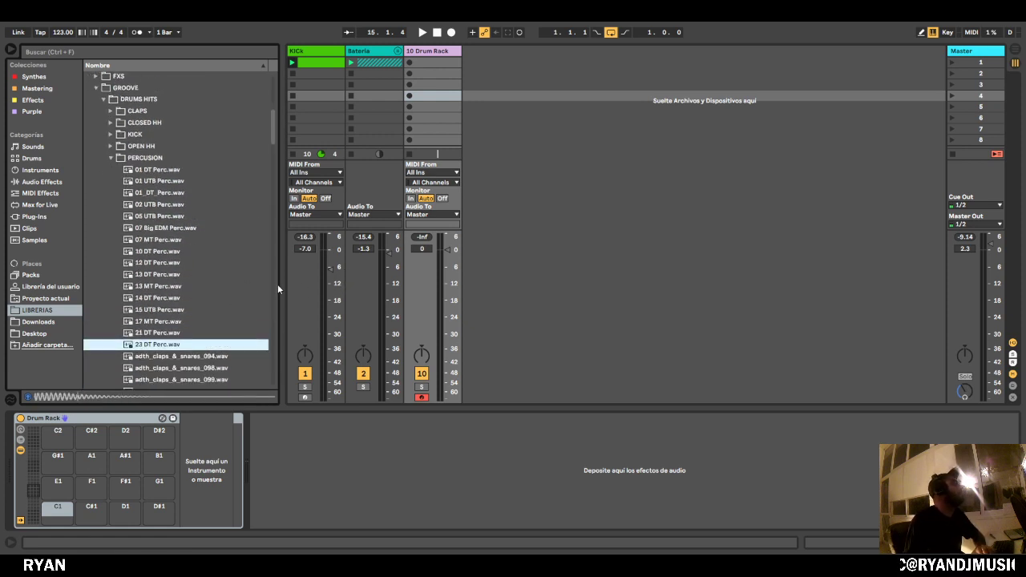
pyautogui.press('Down')
# Audition the adth_claps_&_snares and the first adth_percussion samples in the PERCUSION folder.
pyautogui.click(190, 344)
pyautogui.click(188, 330)
pyautogui.click(178, 275)
pyautogui.press('Down')
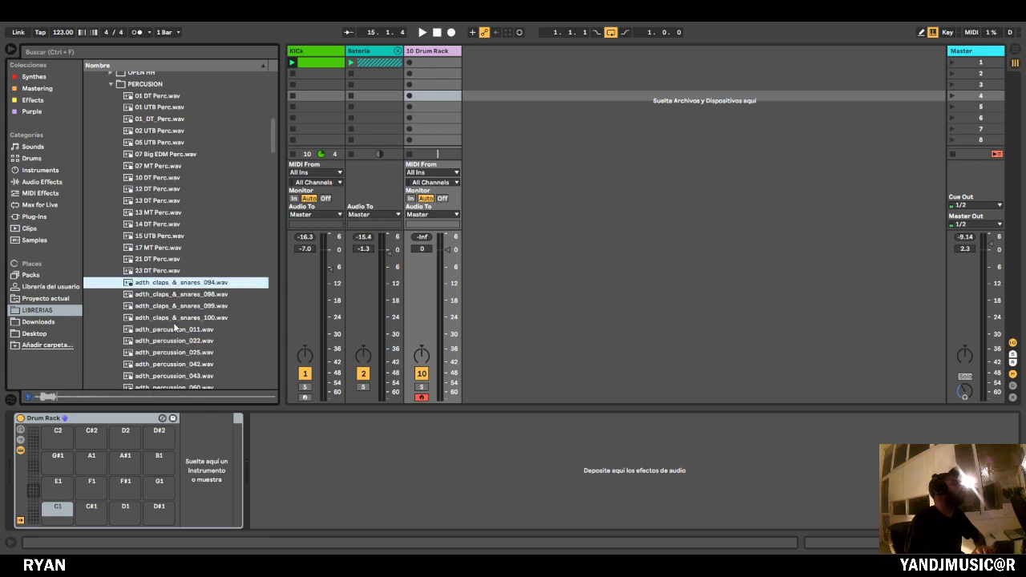
pyautogui.press('Down')
pyautogui.click(185, 342)
pyautogui.scroll(-4, 196, 327)
pyautogui.press('Down')
pyautogui.press('Down')
pyautogui.press('Down')
pyautogui.press('Down')
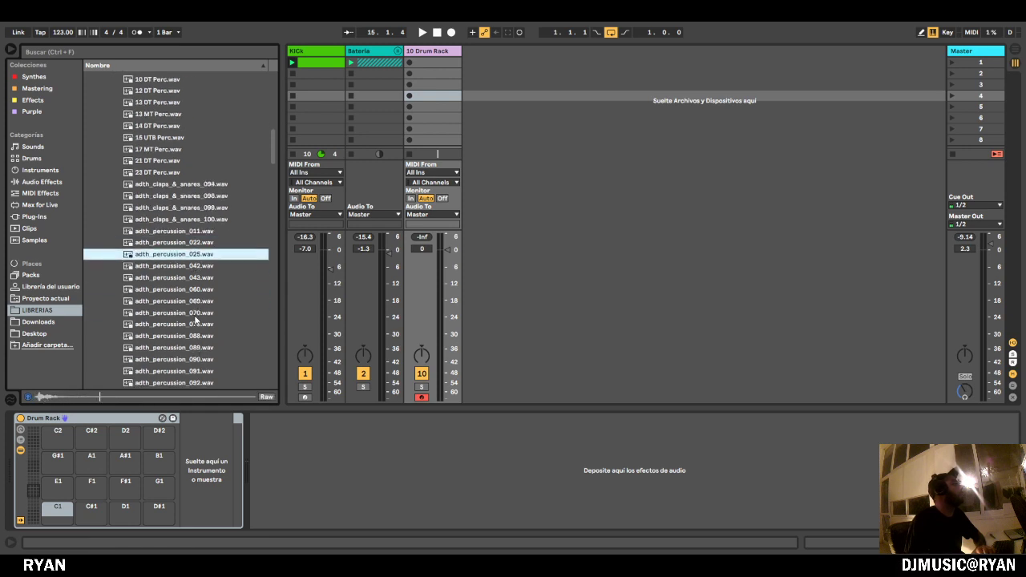
pyautogui.press('Down')
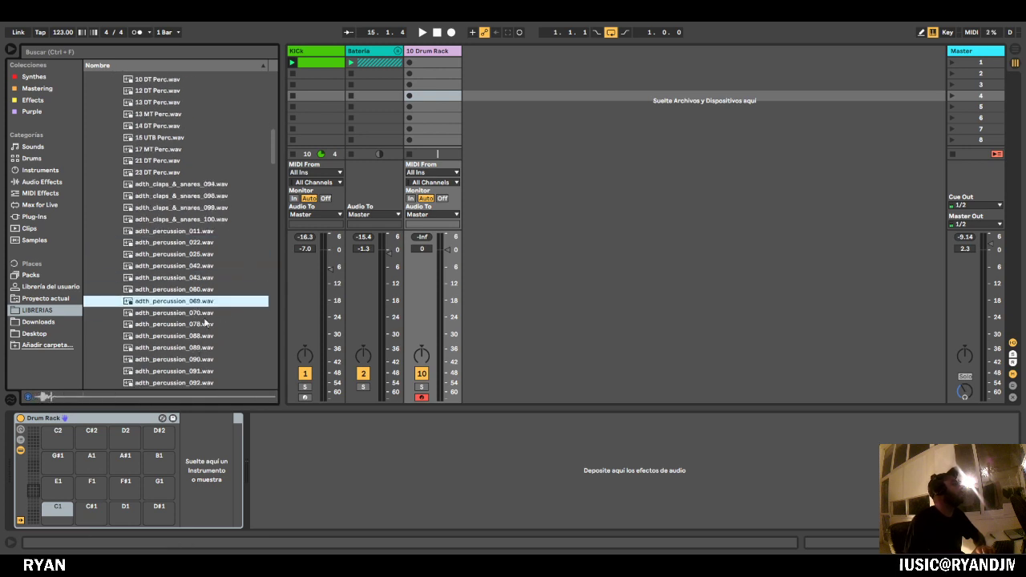
pyautogui.click(206, 324)
# Audition further percussion samples in the folder, including B4D_PERC_028.wav, DDT_Percussion_06.wav and dth_perc_houseplop.wav.
pyautogui.scroll(-4, 202, 353)
pyautogui.click(182, 308)
pyautogui.scroll(-3, 184, 327)
pyautogui.click(186, 317)
pyautogui.scroll(-3, 187, 319)
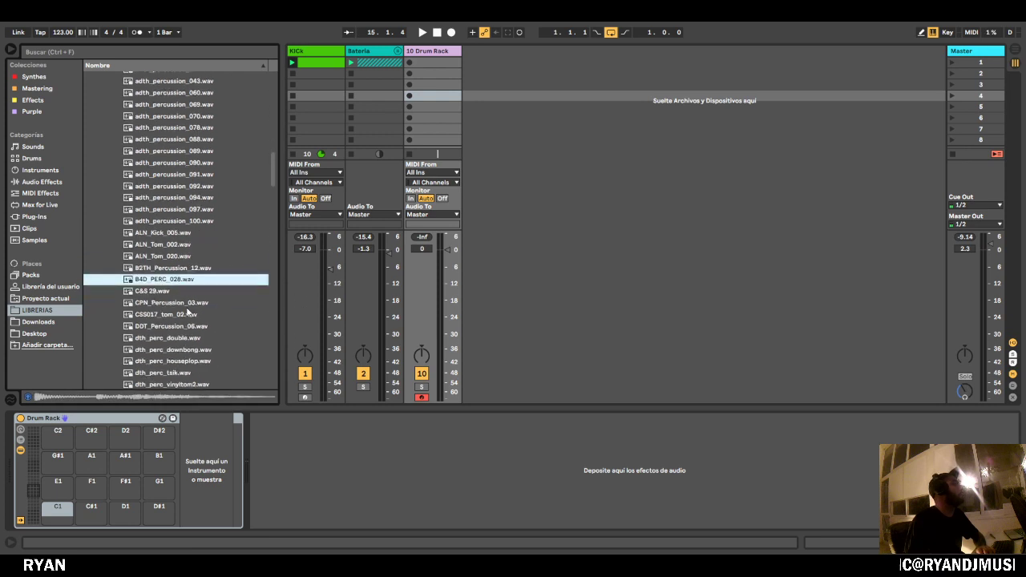
pyautogui.click(186, 303)
pyautogui.click(189, 315)
pyautogui.press('Down')
pyautogui.press('Down')
pyautogui.press('Down')
pyautogui.press('Down')
pyautogui.press('Down')
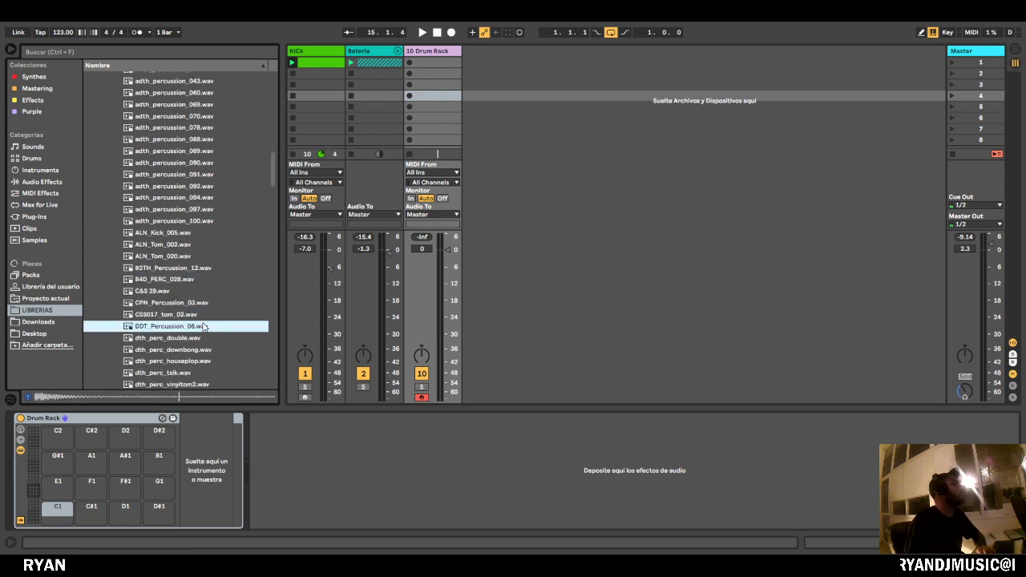
pyautogui.scroll(-1, 223, 323)
pyautogui.click(223, 334)
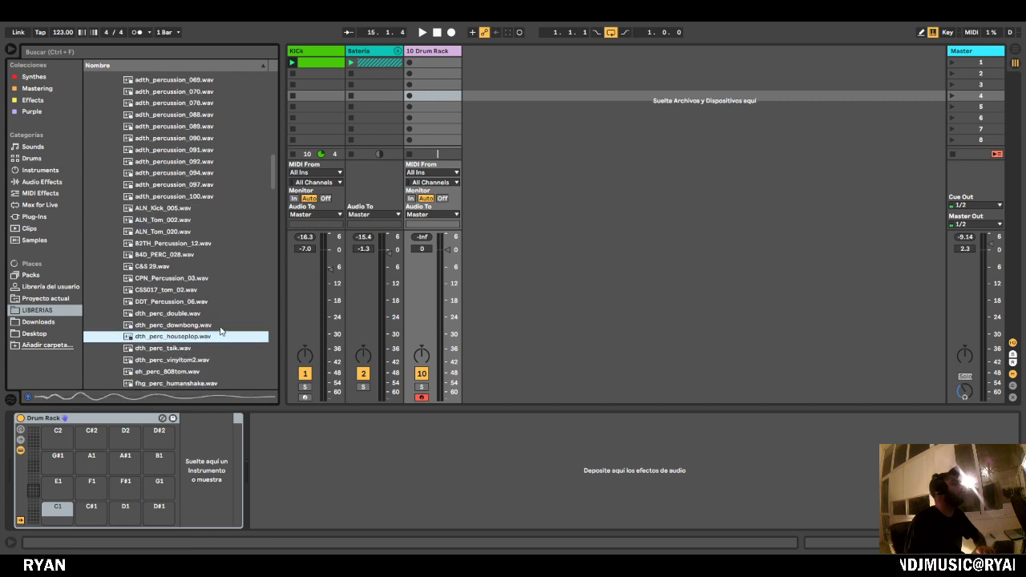
# Audition dth_perc_tsik.wav and load it onto the C1 pad of the new Drum Rack.
pyautogui.click(222, 347)
pyautogui.click(439, 52)
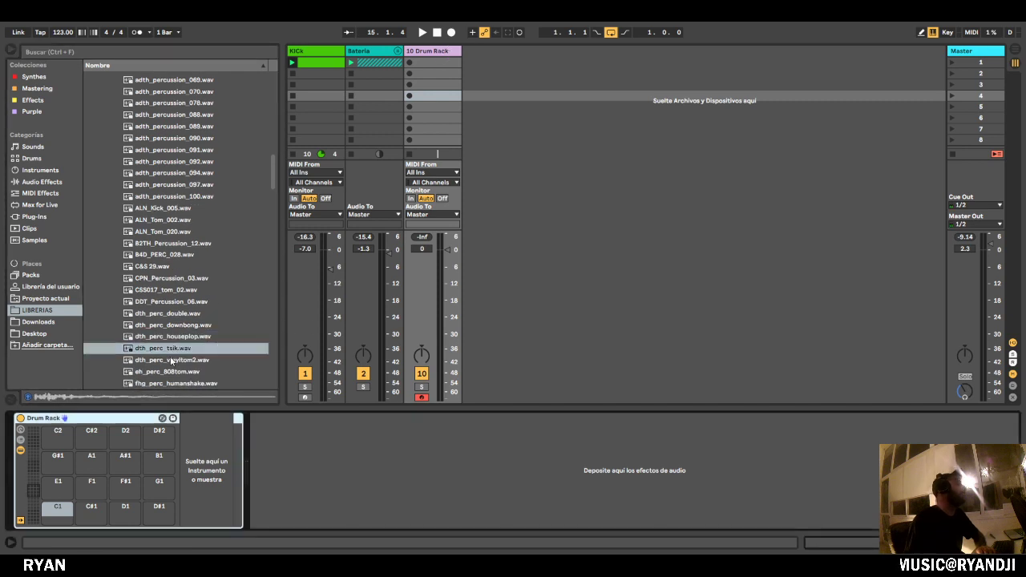
pyautogui.moveTo(170, 348); pyautogui.dragTo(65, 517)
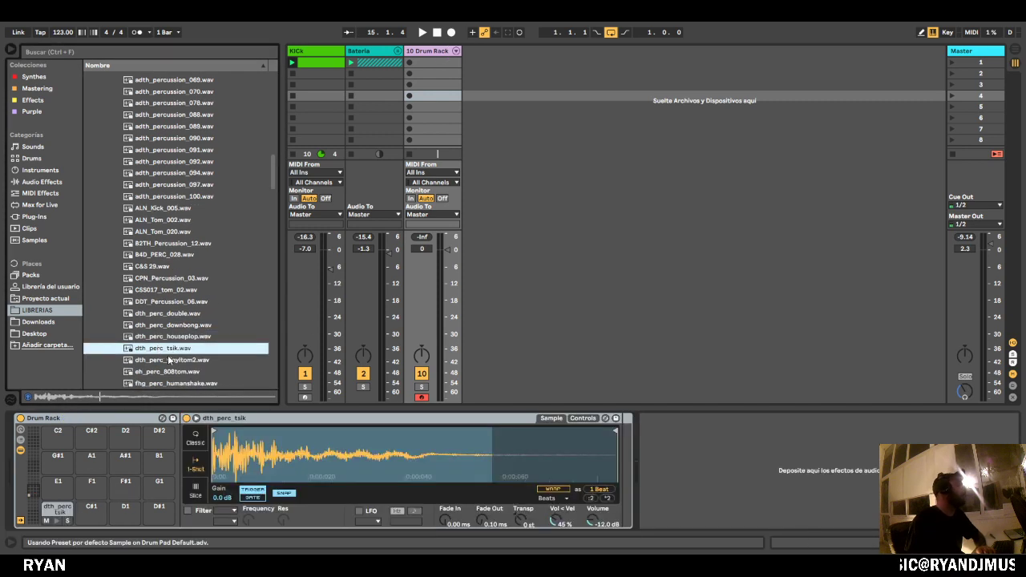
# Audition the samples after dth_perc_tsik.wav and load fhg_perc_humantick.wav onto the Drum Rack's C#1 pad.
pyautogui.press('Down')
pyautogui.press('Down')
pyautogui.press('Down')
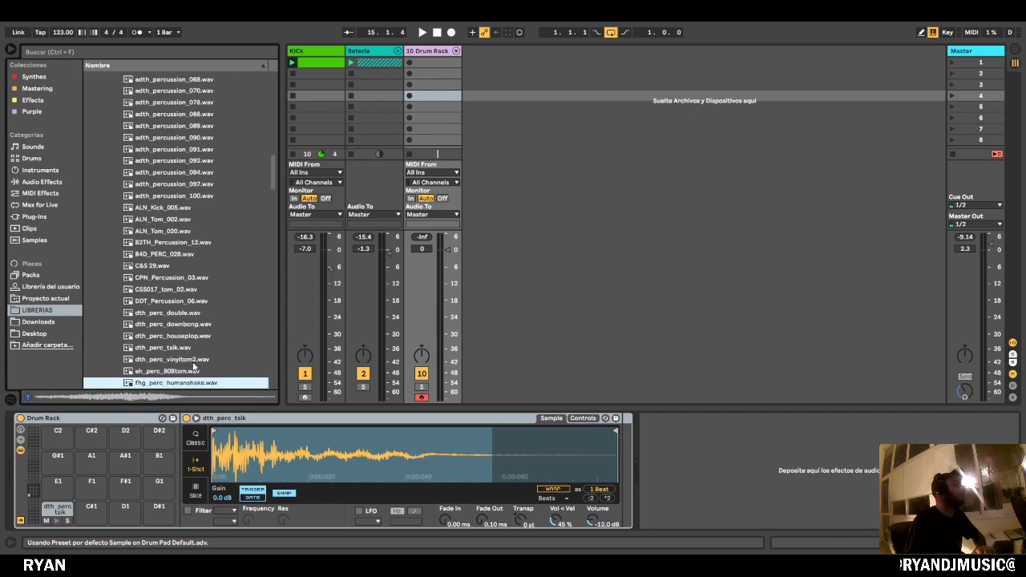
pyautogui.press('Down')
pyautogui.press('Down')
pyautogui.click(176, 374)
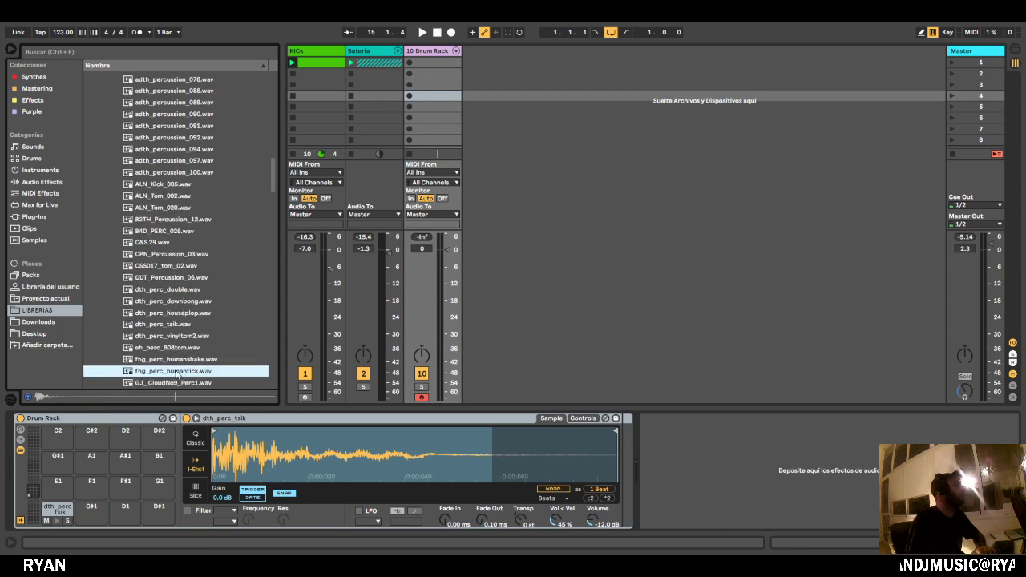
pyautogui.moveTo(74, 502); pyautogui.dragTo(92, 510)
# Load GJ_CloudNo9_Perc1.wav onto the D1 pad and GJ_CloudNo9_Perc3.wav onto the D#1 pad.
pyautogui.click(184, 385)
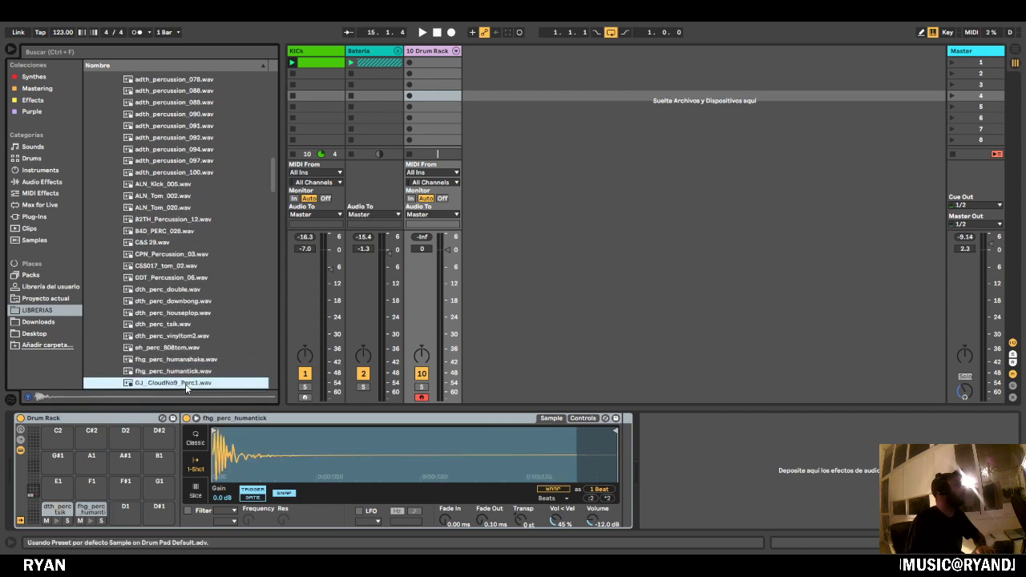
pyautogui.moveTo(160, 385); pyautogui.dragTo(124, 513)
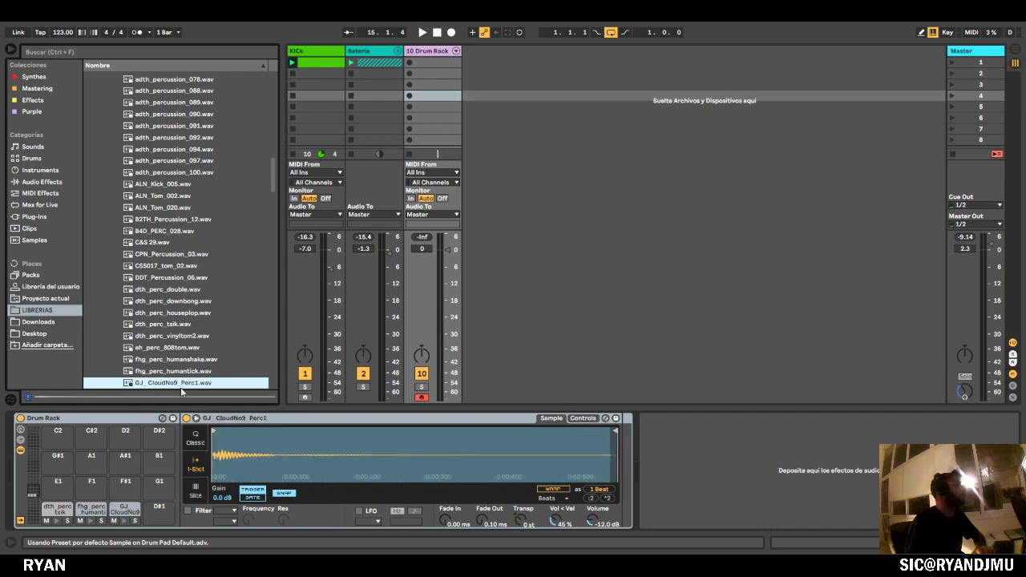
pyautogui.press('Down')
pyautogui.press('Down')
pyautogui.moveTo(186, 387); pyautogui.dragTo(158, 511)
# Rename the new Drum Rack track as Percu.
pyautogui.click(429, 52)
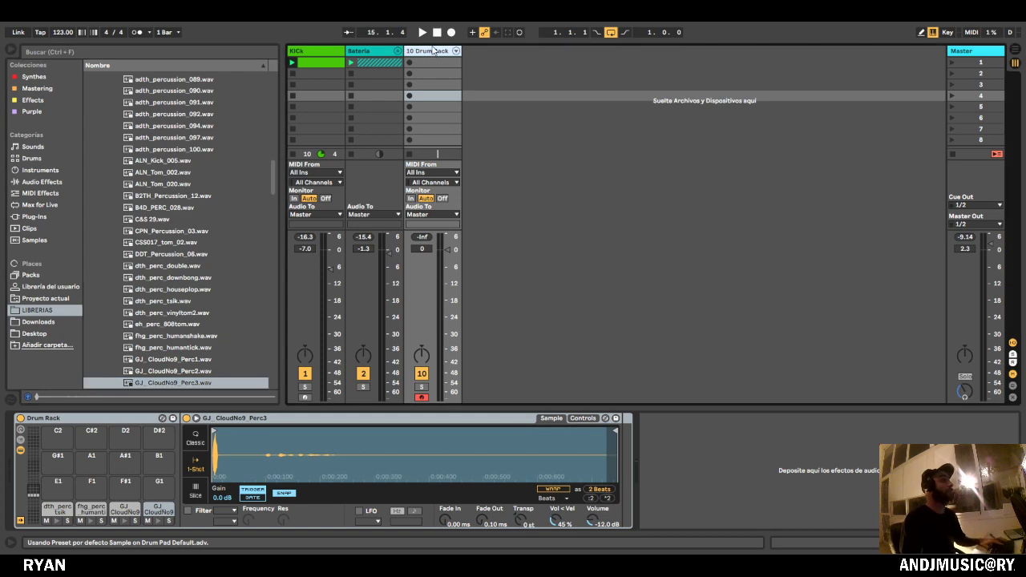
pyautogui.hotkey('ctrl', 'r')
pyautogui.write('Percu')
pyautogui.press('Return')
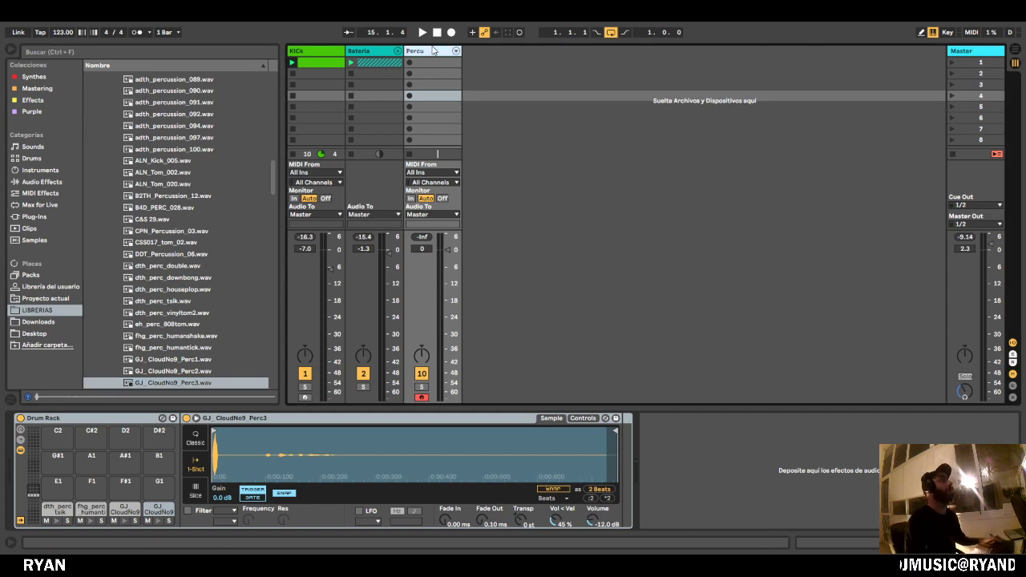
# Create a MIDI clip in Percu's first slot, add a GJ_CloudNo9_Perc3 note at 1.1.2 and start playback.
pyautogui.doubleClick(415, 64)
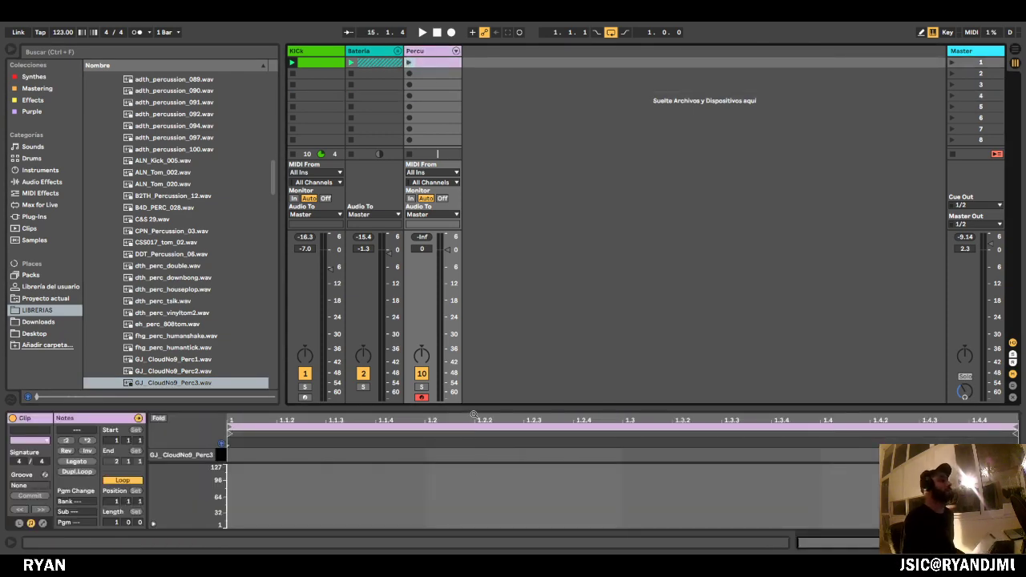
pyautogui.moveTo(473, 410); pyautogui.dragTo(253, 165)
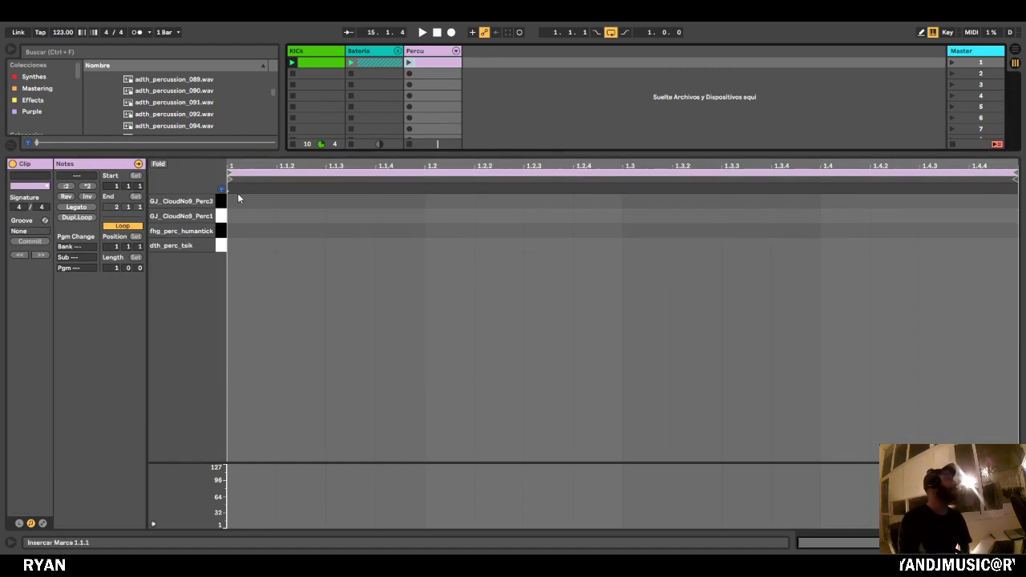
pyautogui.doubleClick(297, 199)
pyautogui.press('space')
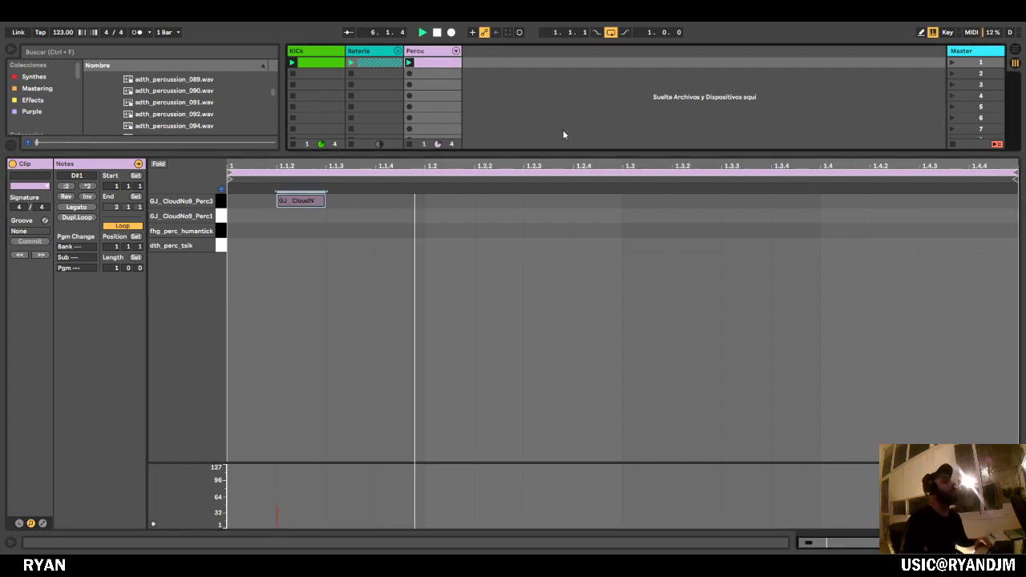
# Add a GJ_CloudNo9_Perc1 note to the clip and place it at 1.2.2.
pyautogui.click(409, 219)
pyautogui.doubleClick(410, 215)
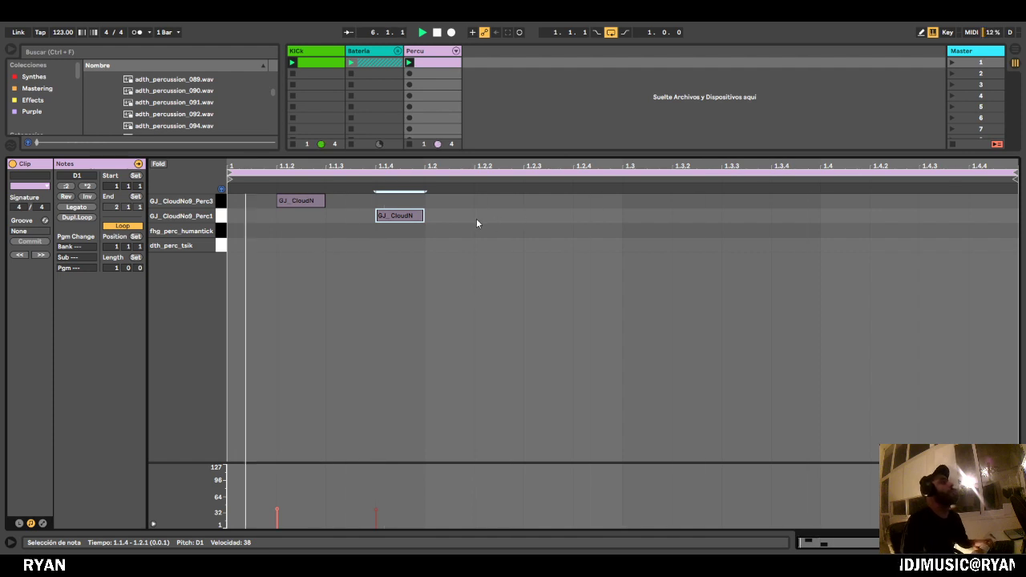
pyautogui.moveTo(397, 216); pyautogui.dragTo(501, 226)
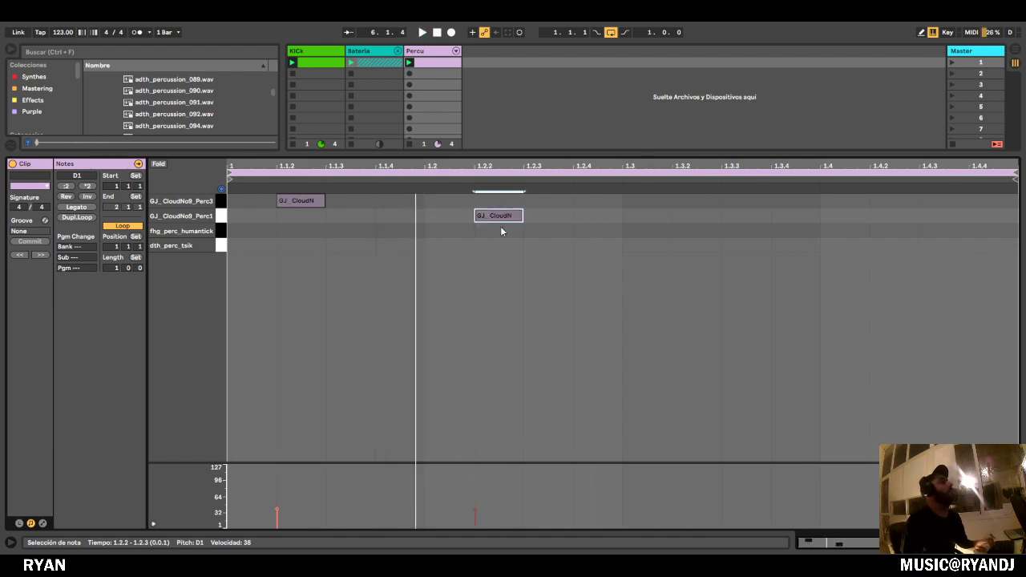
# Add a fhg_perc_humantick note at 1.2.4, comparing it with dth_perc_tsik during playback.
pyautogui.doubleClick(609, 231)
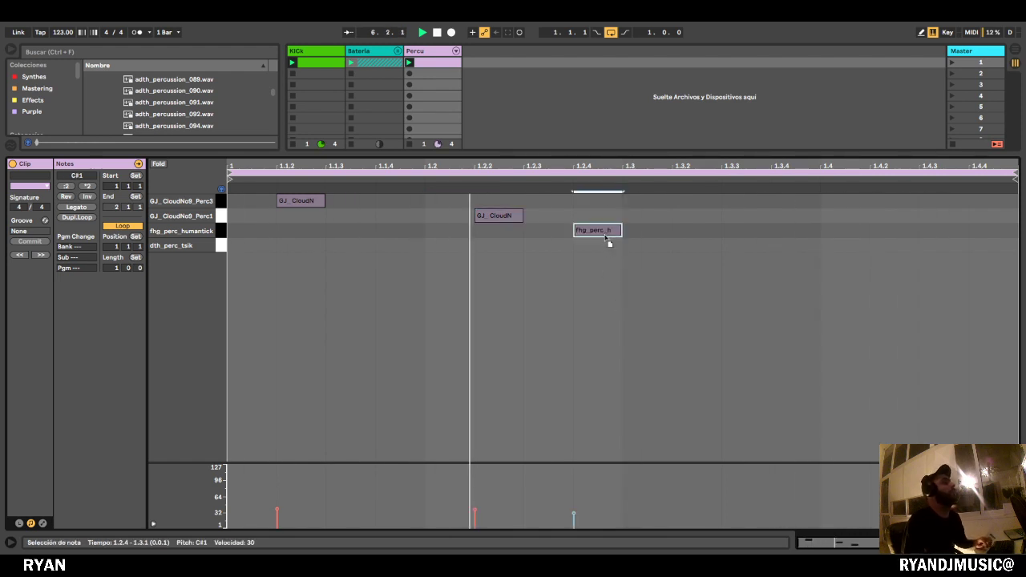
pyautogui.moveTo(610, 235); pyautogui.dragTo(613, 247)
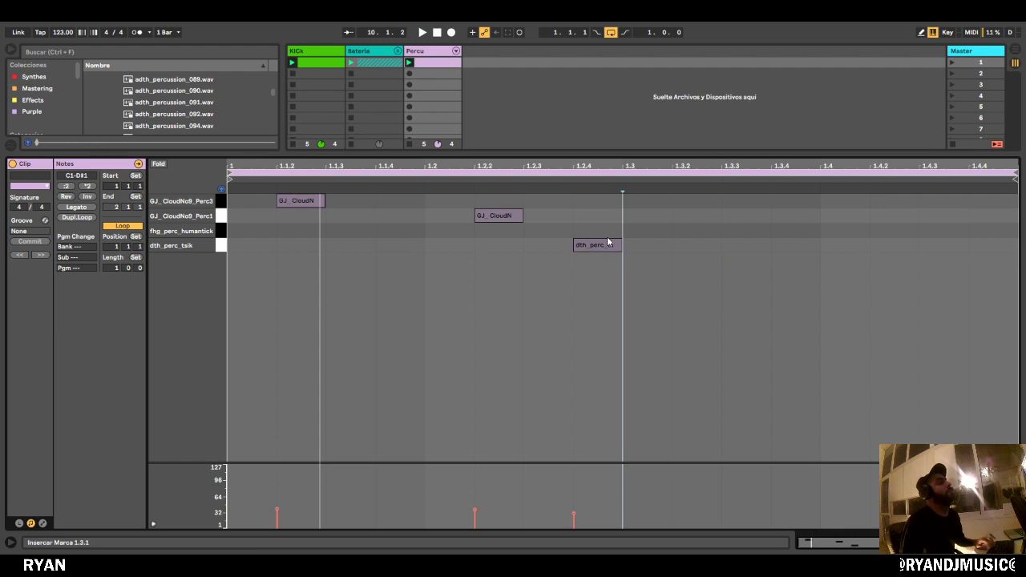
pyautogui.moveTo(608, 243); pyautogui.dragTo(611, 237)
pyautogui.press('space')
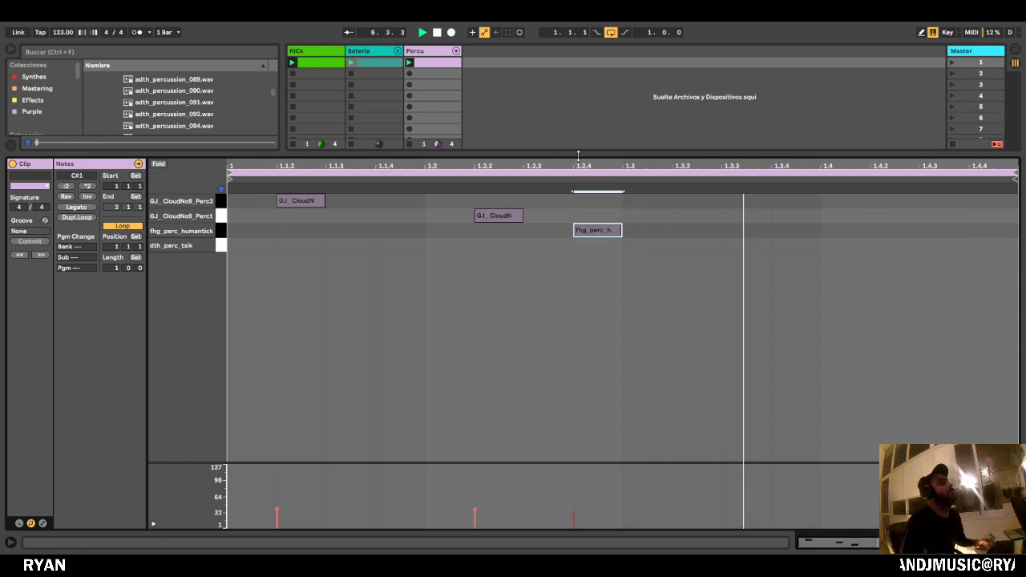
# Add a second fhg_perc_humantick note at 1.3.3 and duplicate the loop to two bars.
pyautogui.doubleClick(717, 230)
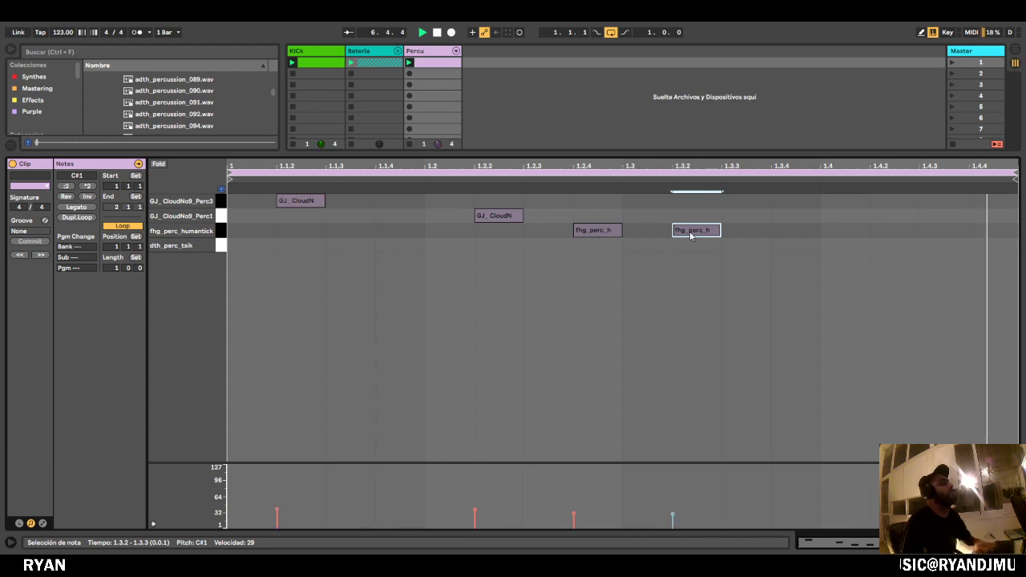
pyautogui.moveTo(682, 230); pyautogui.dragTo(754, 238)
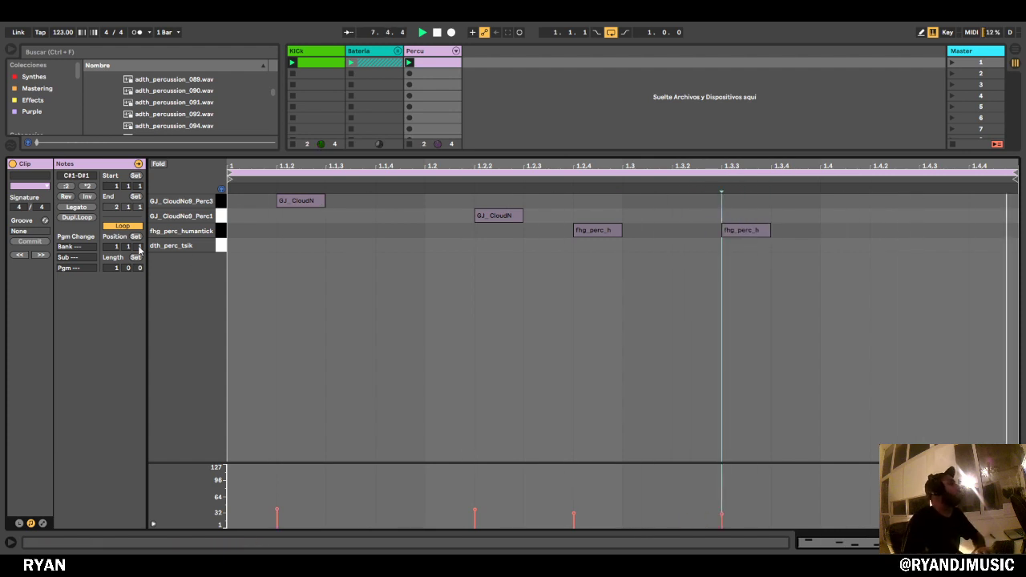
pyautogui.click(86, 219)
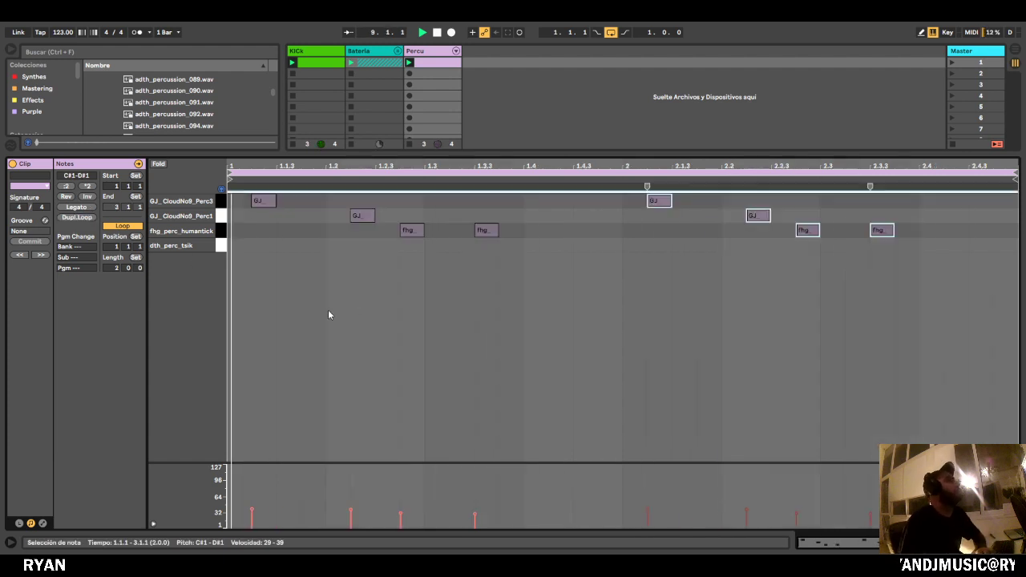
# Delete the first bar's fhg_perc_humantick note at 1.3.3.
pyautogui.click(772, 275)
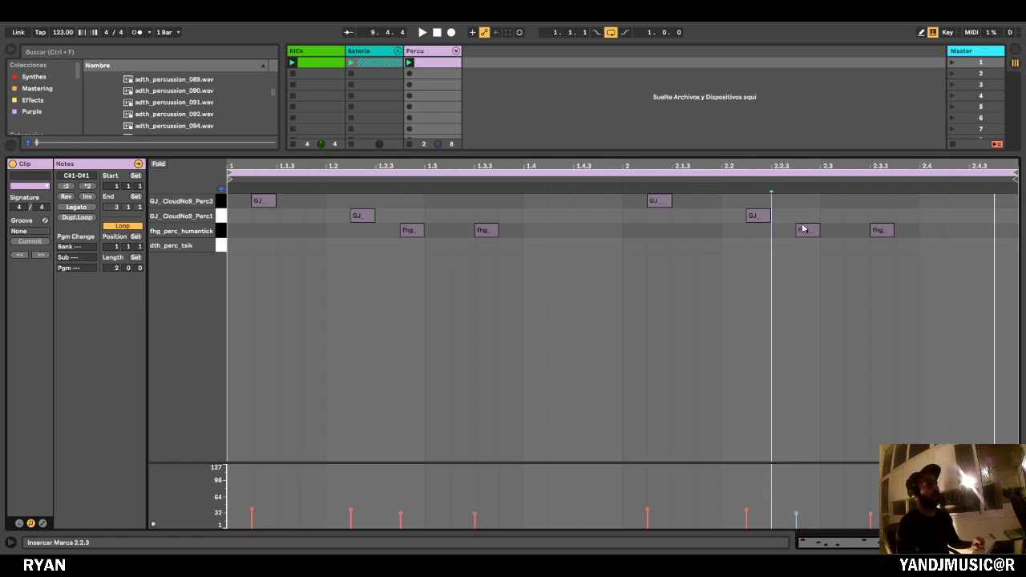
pyautogui.click(694, 282)
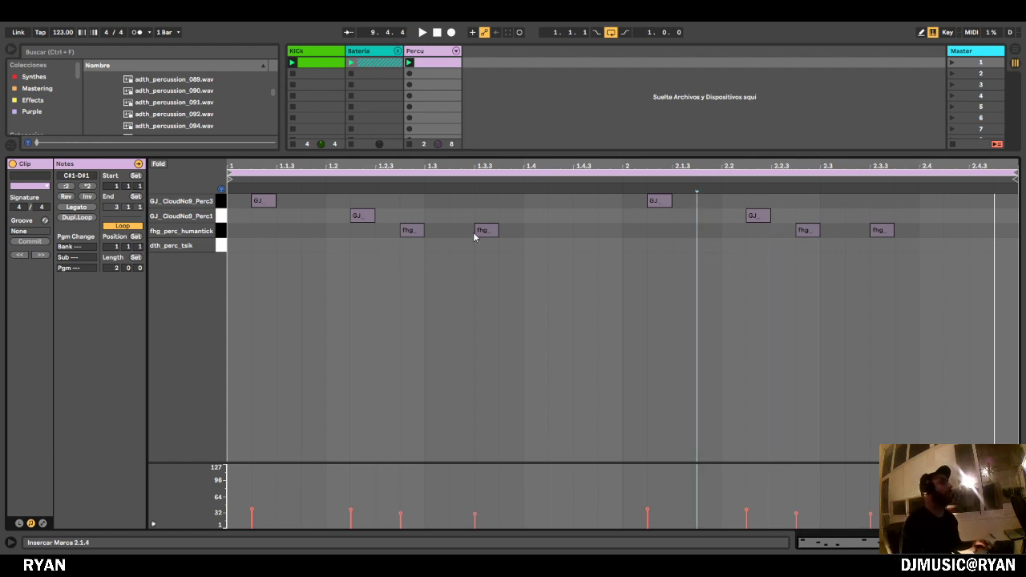
pyautogui.doubleClick(473, 234)
pyautogui.doubleClick(482, 230)
pyautogui.doubleClick(467, 230)
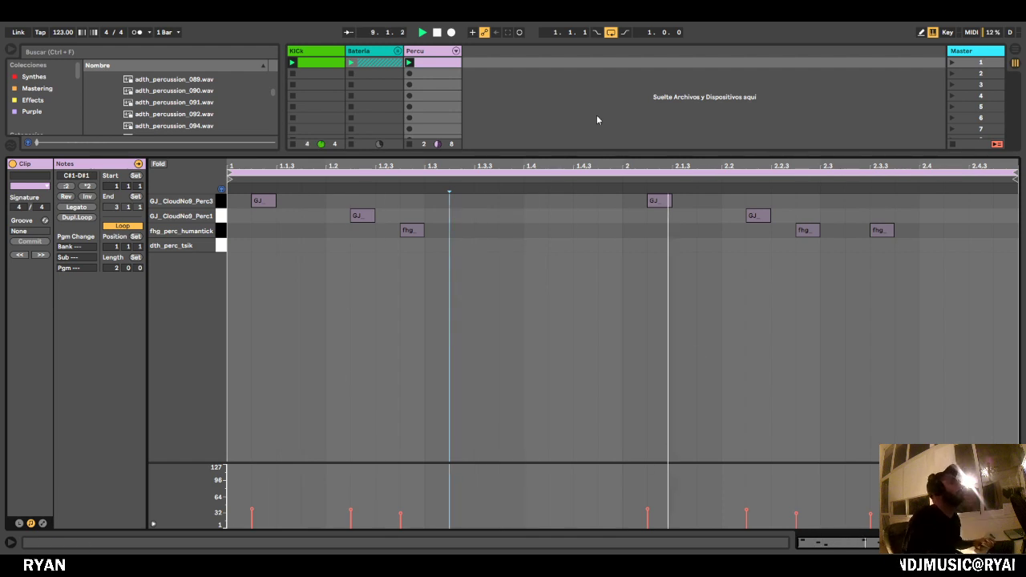
# Lower the Percu track volume to -8.3 dB and reopen its clip in an enlarged note editor.
pyautogui.moveTo(522, 153); pyautogui.dragTo(460, 465)
pyautogui.moveTo(447, 375); pyautogui.dragTo(447, 379)
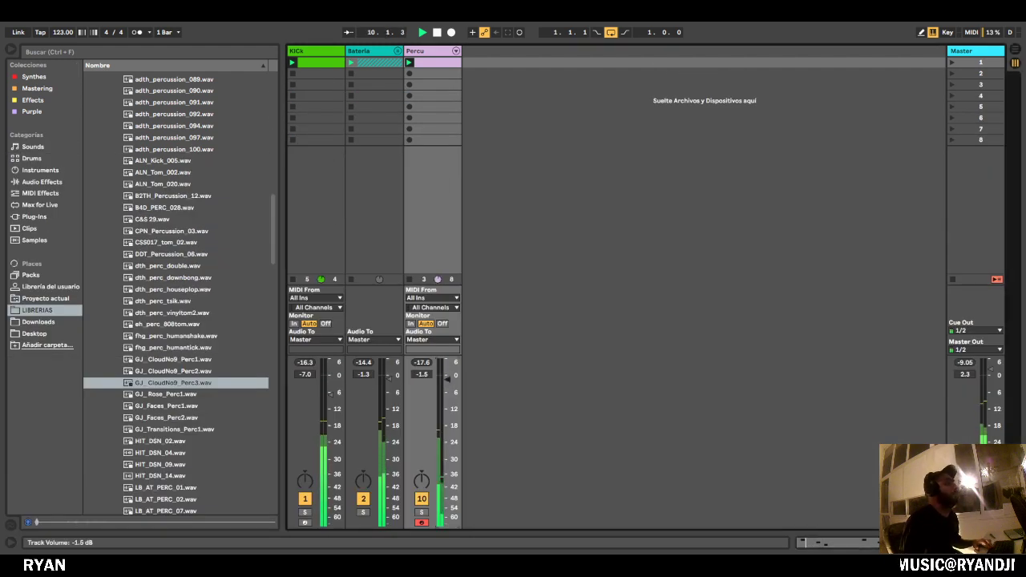
pyautogui.doubleClick(446, 62)
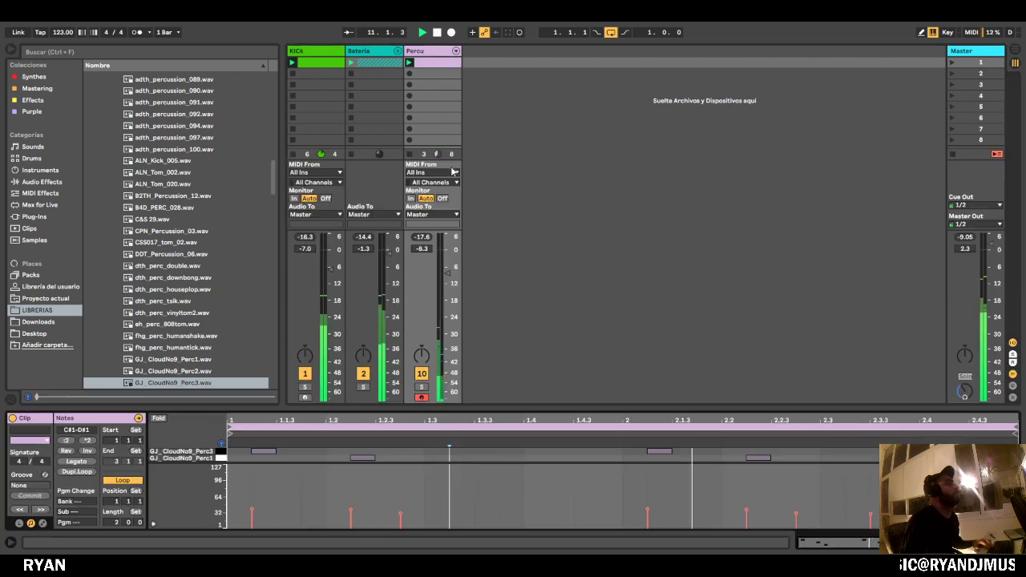
pyautogui.moveTo(520, 403); pyautogui.dragTo(520, 124)
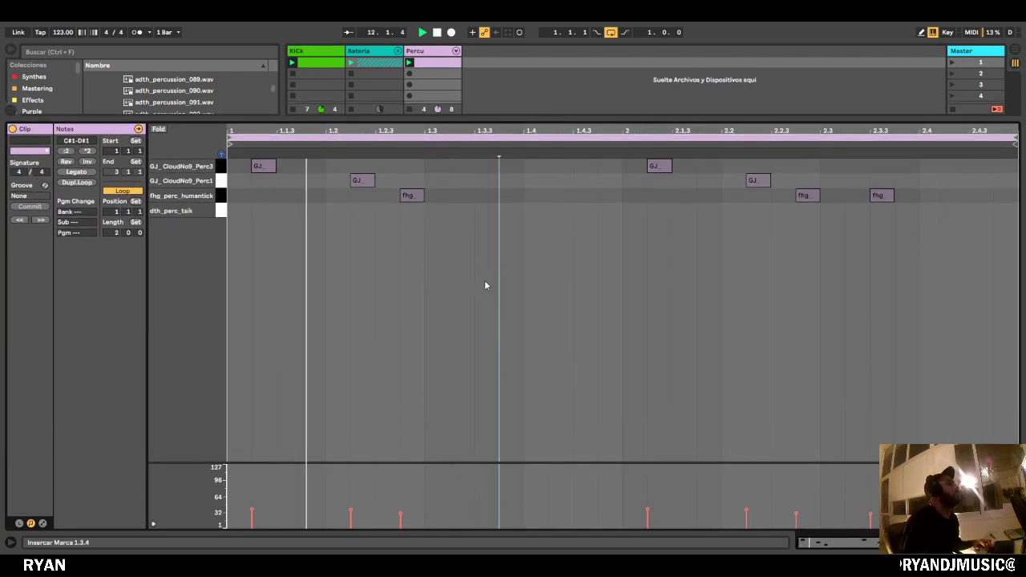
# Audition the GJ_CloudNo9_Perc1, fhg_perc_humantick and dth_perc_tsik sounds, and replay the groove.
pyautogui.click(356, 182)
pyautogui.click(522, 174)
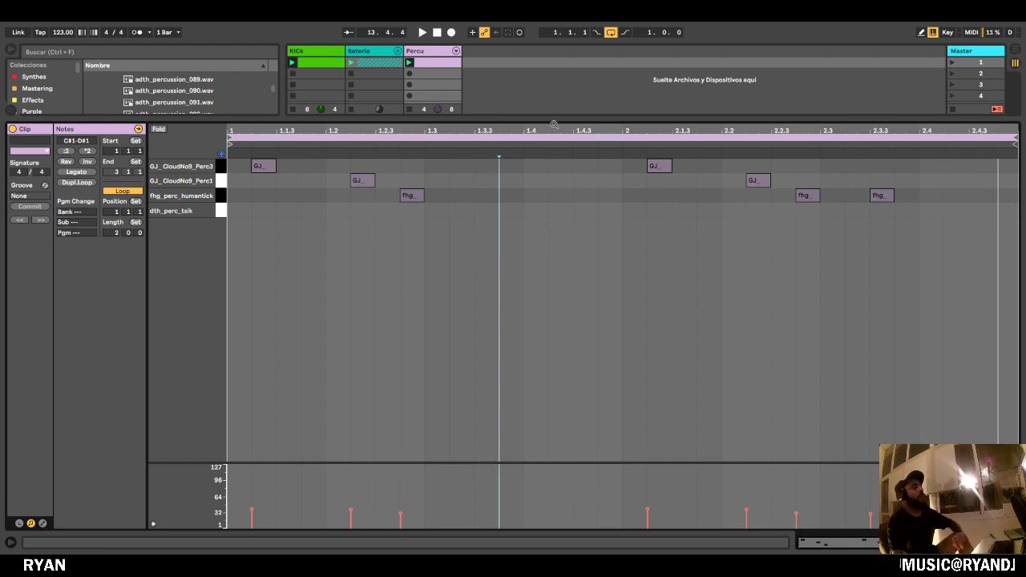
pyautogui.moveTo(542, 118); pyautogui.dragTo(542, 121)
pyautogui.click(223, 182)
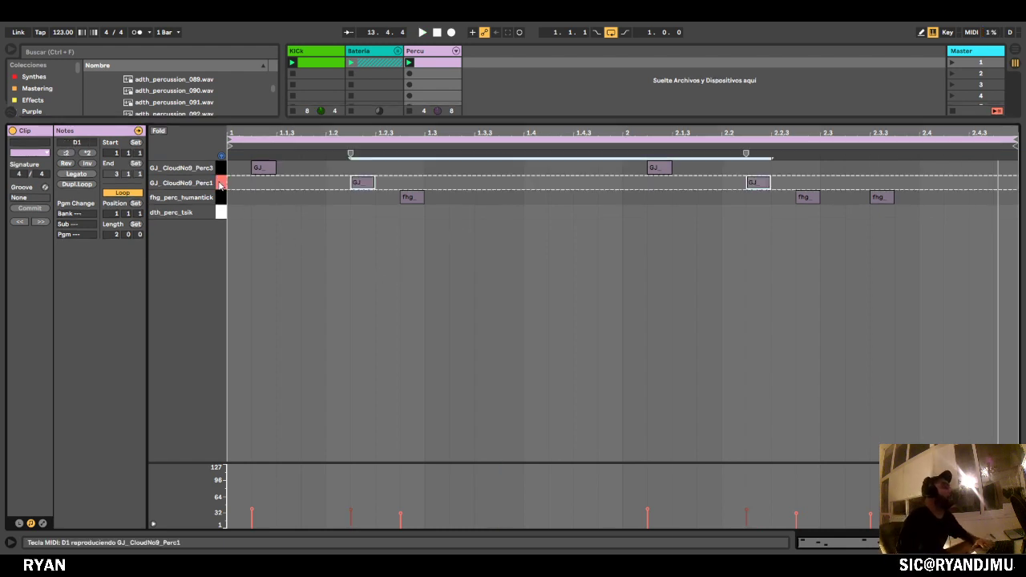
pyautogui.click(226, 198)
pyautogui.click(222, 213)
pyautogui.press('space')
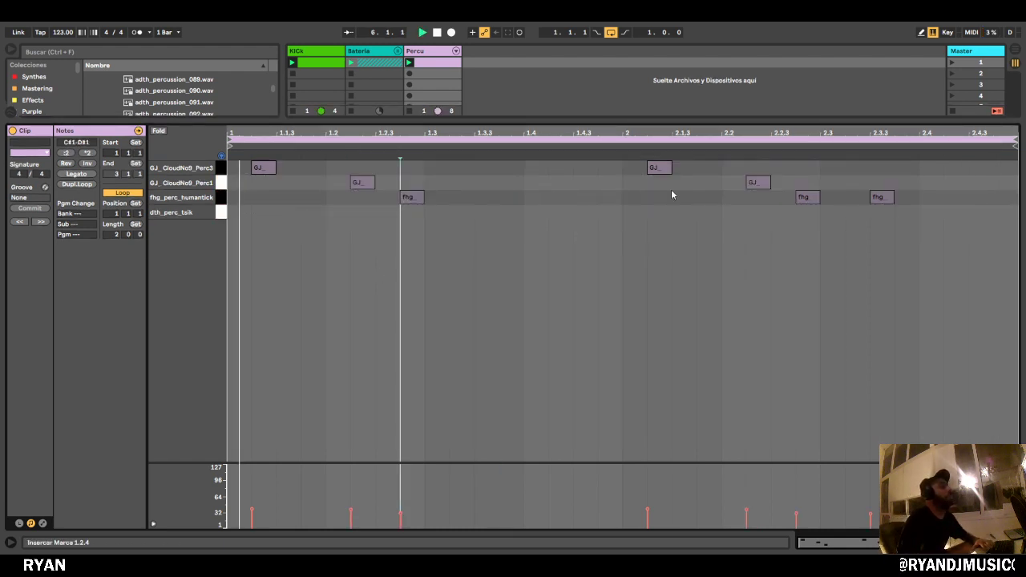
# Duplicate the Percu loop to four bars and add a dth_perc_tsik note at 4.3.4.
pyautogui.click(92, 185)
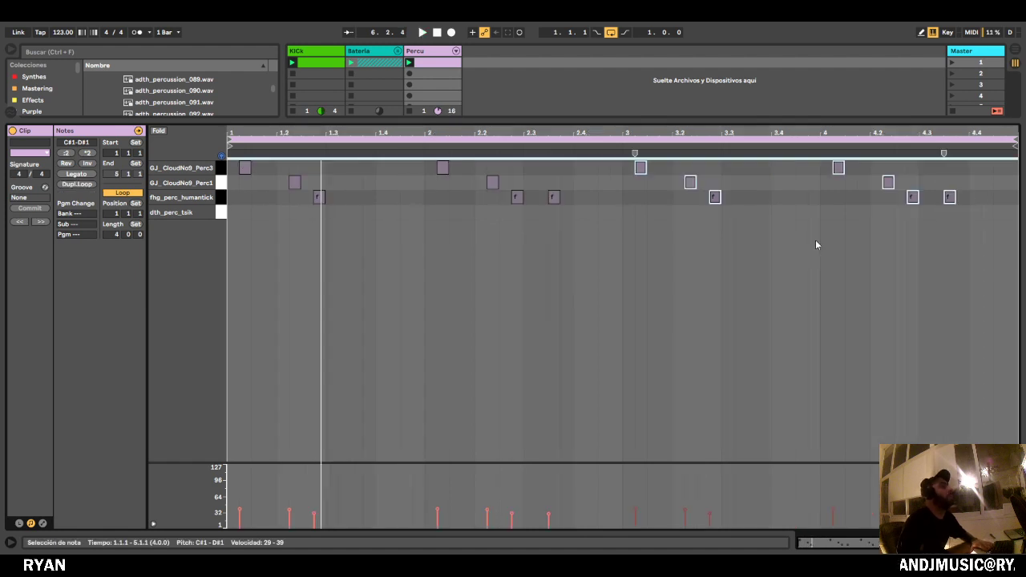
pyautogui.doubleClick(962, 211)
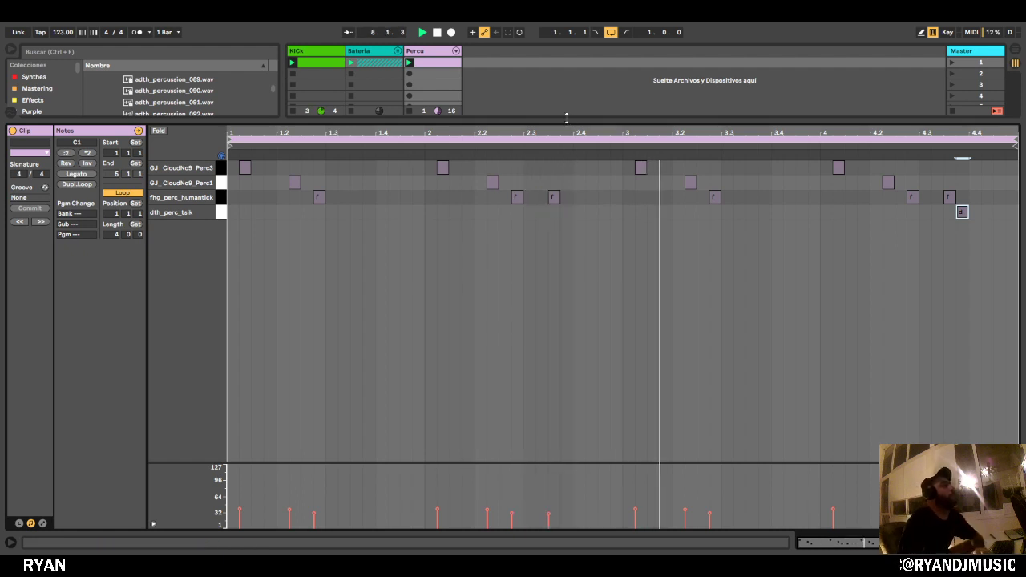
# Show the Percu track's device chain and open the Mastering collection in the browser.
pyautogui.moveTo(566, 121); pyautogui.dragTo(545, 417)
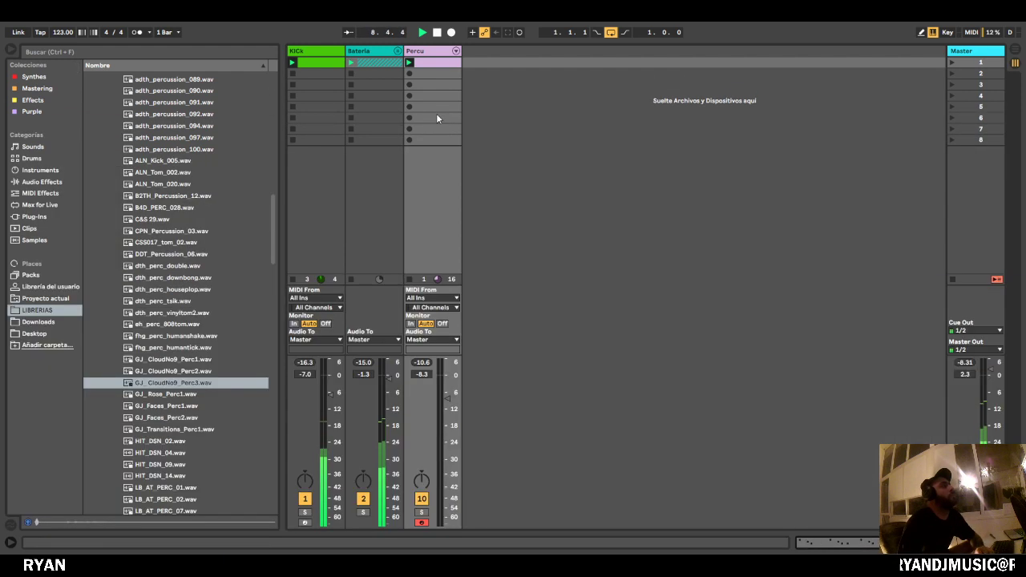
pyautogui.doubleClick(429, 52)
pyautogui.click(42, 89)
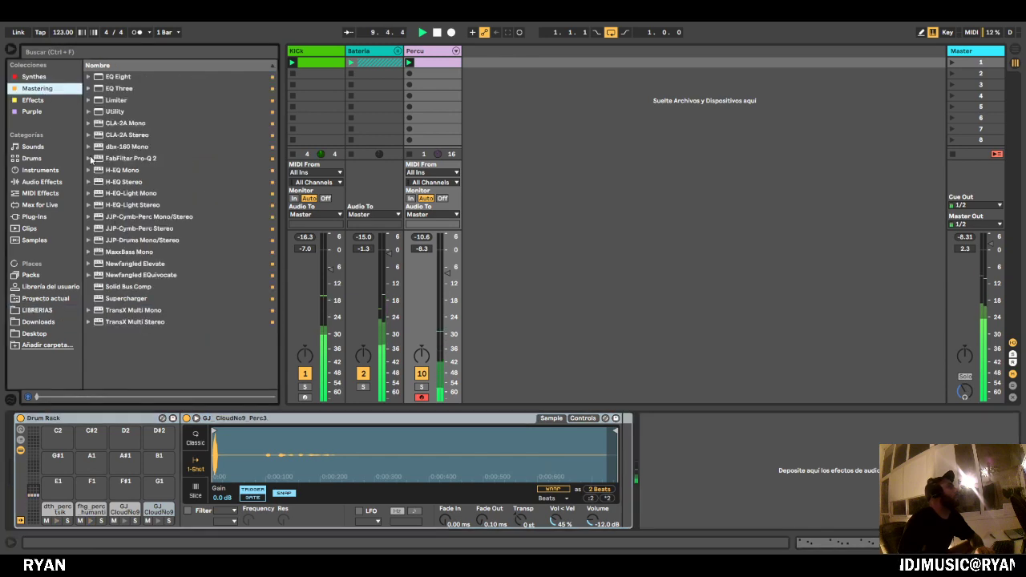
# Review the notes in the Percu clip and play back the groove with the Percu track selected.
pyautogui.click(440, 63)
pyautogui.moveTo(574, 407); pyautogui.dragTo(573, 234)
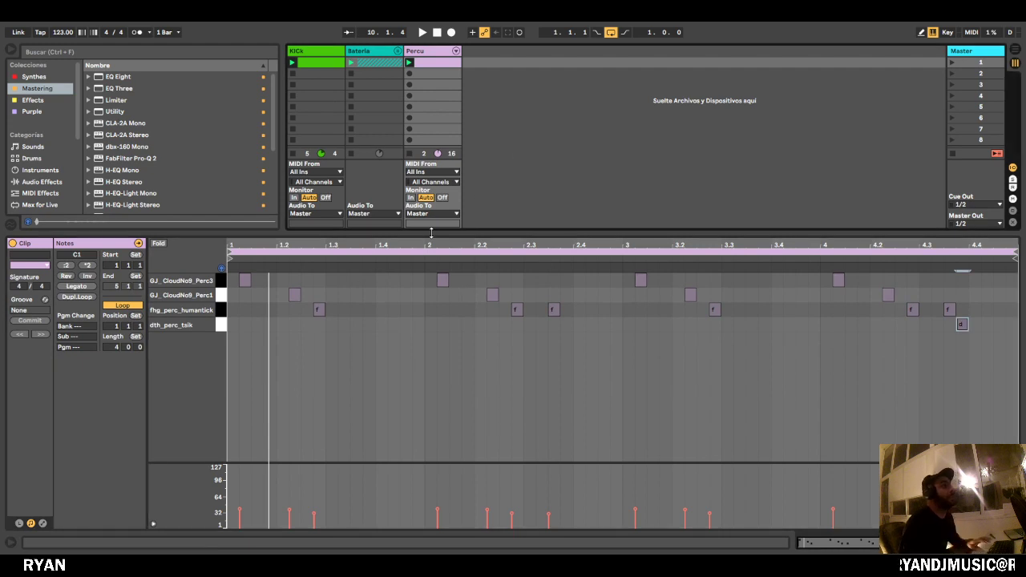
pyautogui.moveTo(436, 232); pyautogui.dragTo(436, 360)
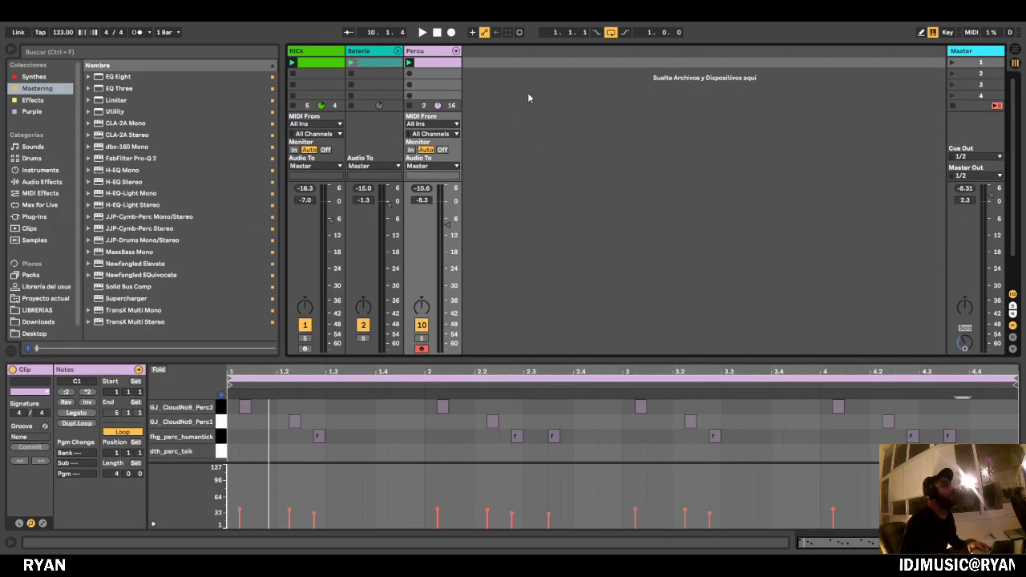
pyautogui.click(526, 85)
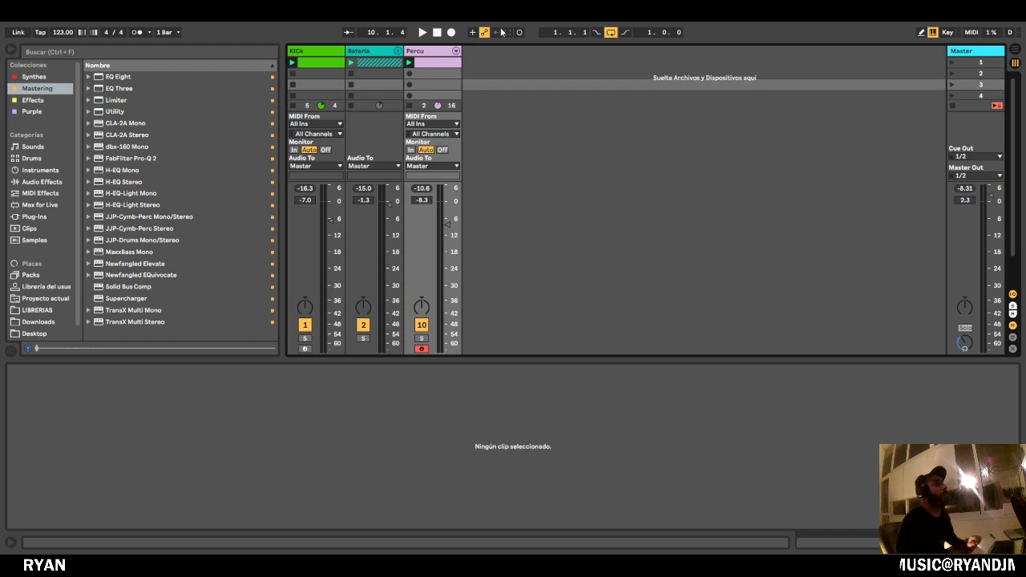
pyautogui.click(442, 52)
pyautogui.press('space')
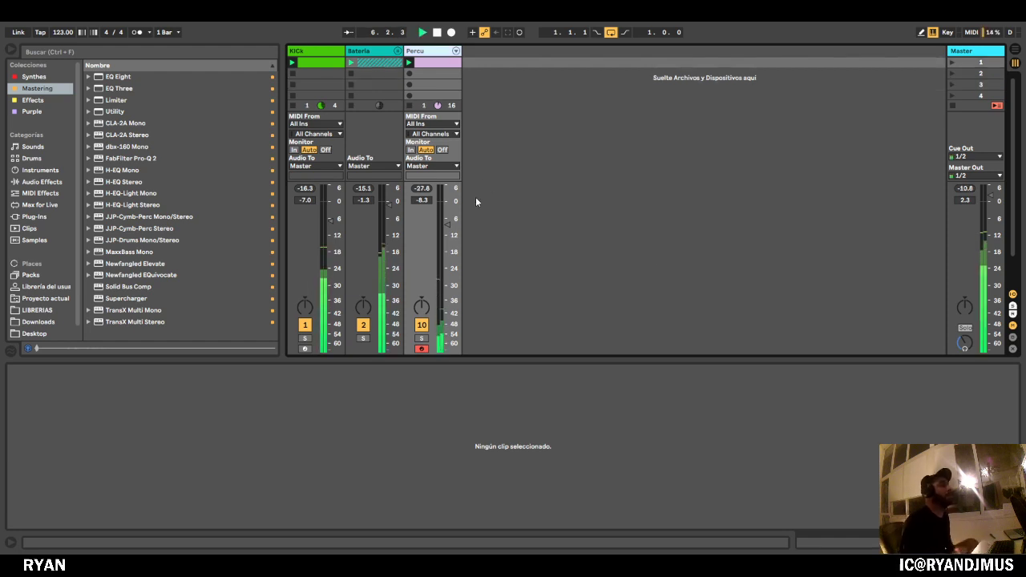
pyautogui.press('space')
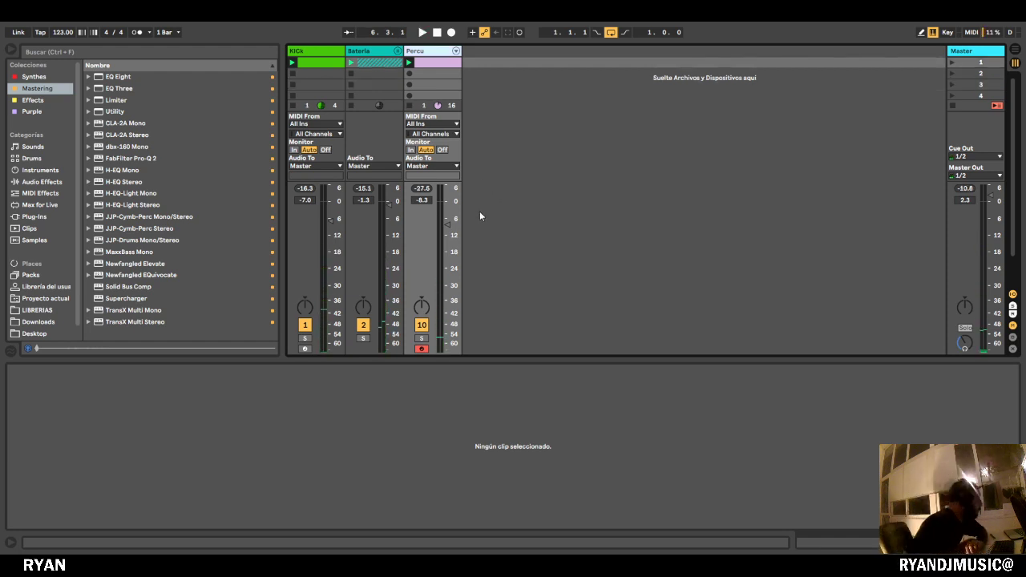
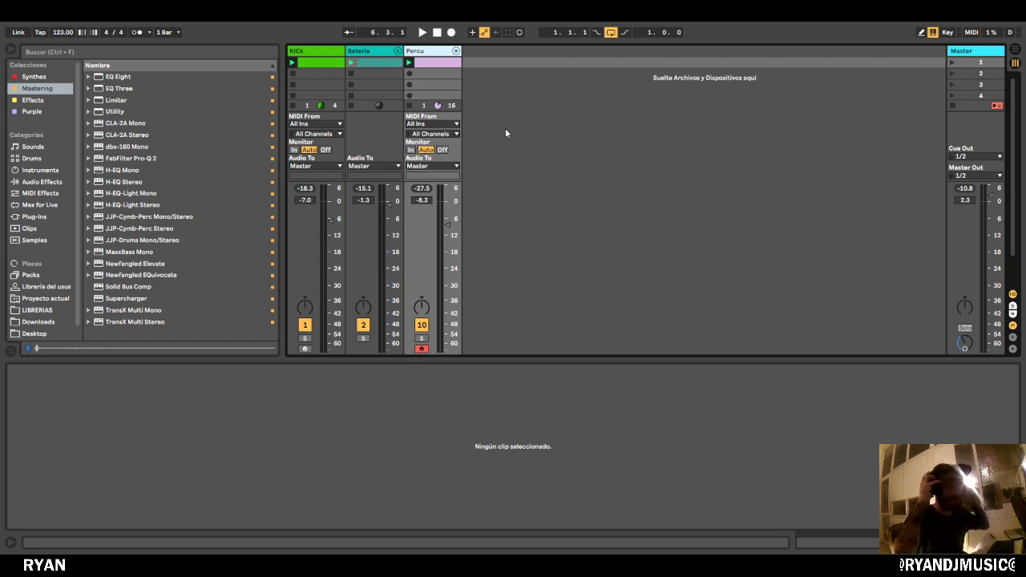
# Play back the groove, open the Percu clip's notes and resize the note editor.
pyautogui.click(534, 120)
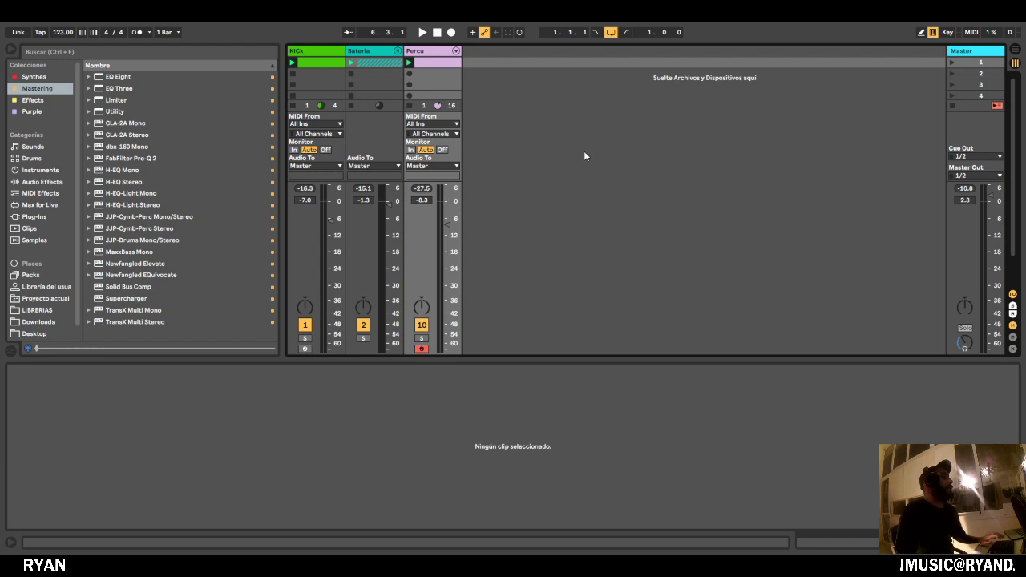
pyautogui.press('space')
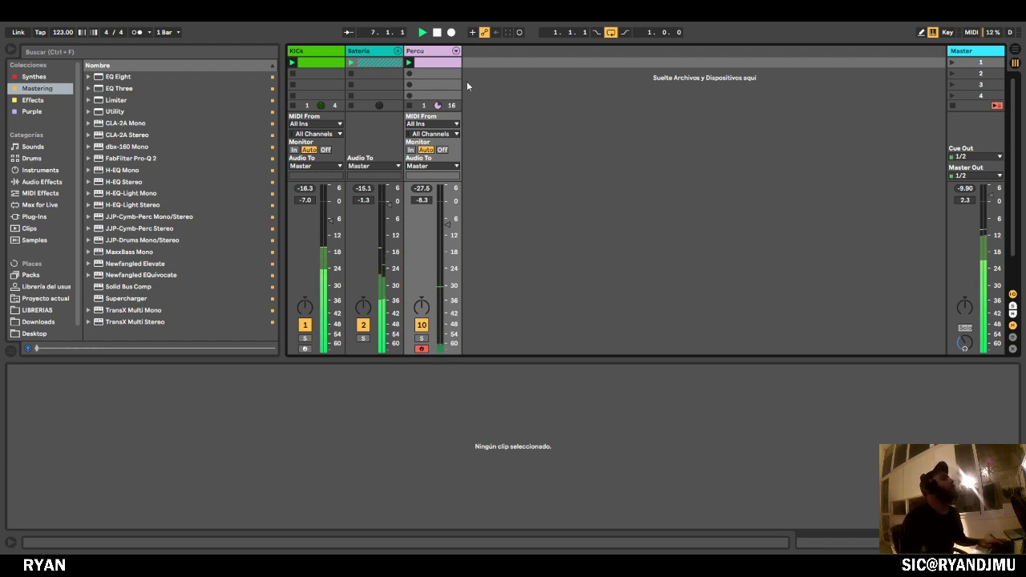
pyautogui.doubleClick(445, 64)
pyautogui.moveTo(540, 357); pyautogui.dragTo(588, 166)
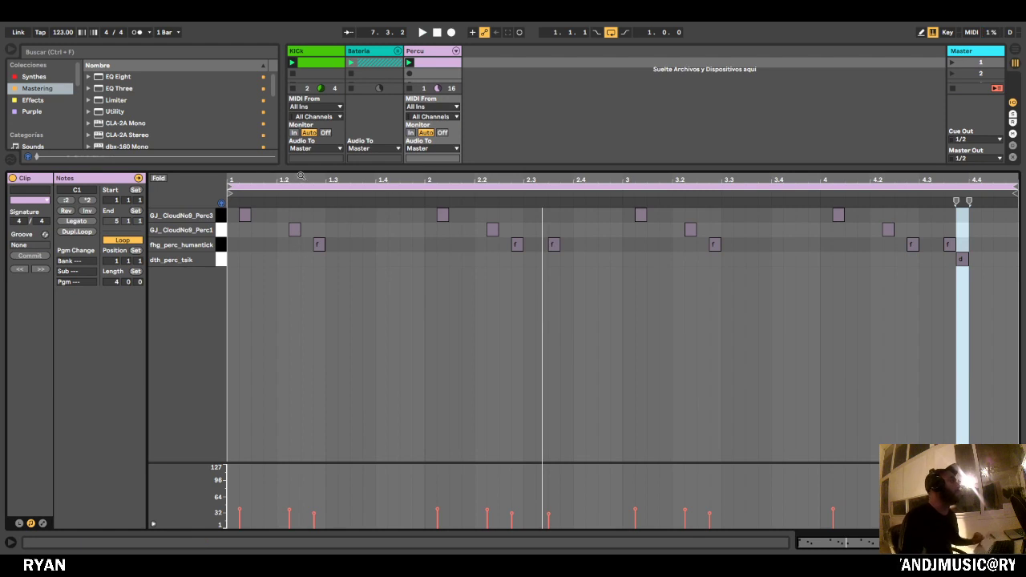
pyautogui.moveTo(407, 165); pyautogui.dragTo(397, 265)
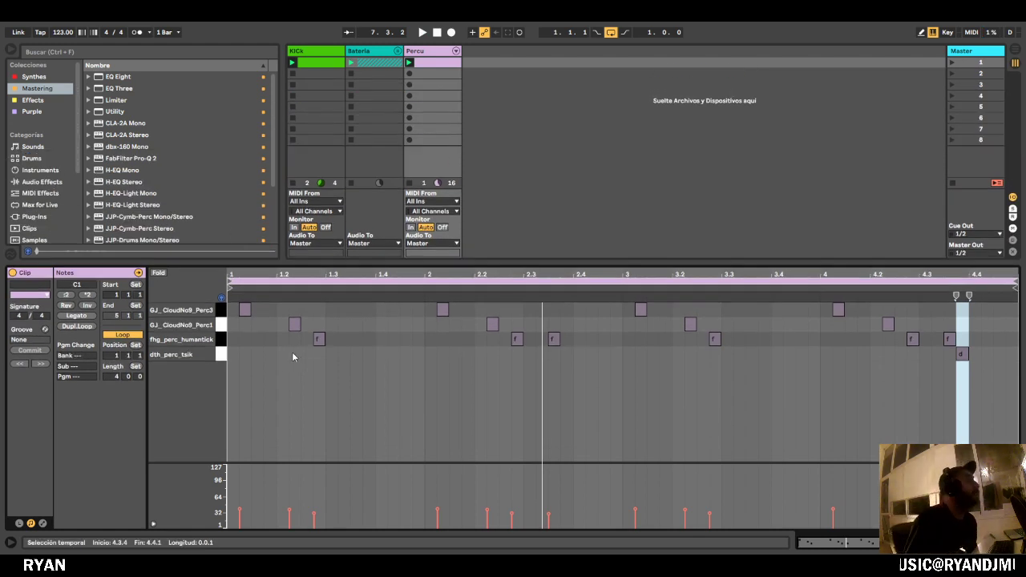
# Delete the GJ_CloudNo9_Perc1 note at 1.2.2 in the Percu clip and play back the groove.
pyautogui.click(297, 323)
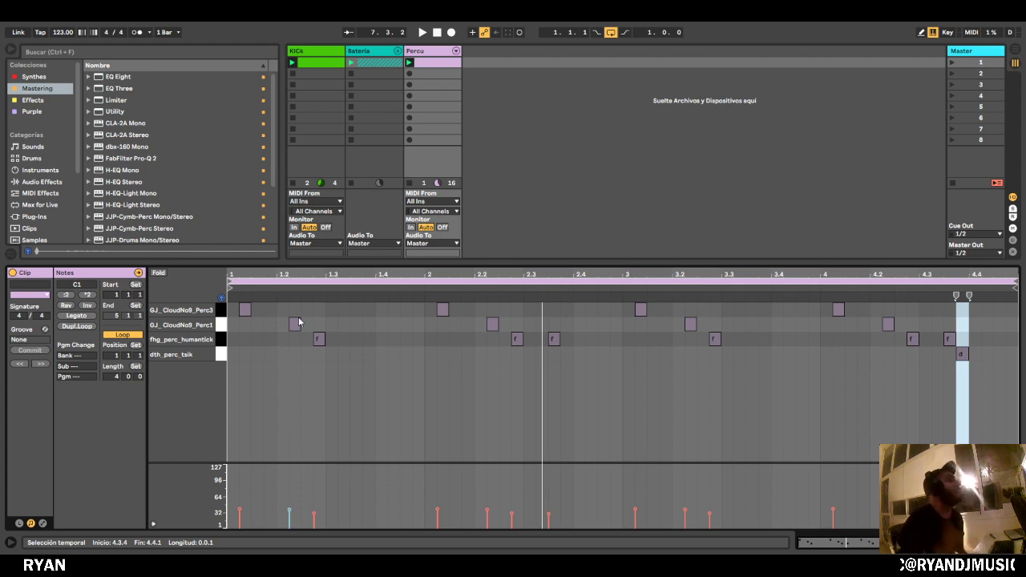
pyautogui.click(302, 339)
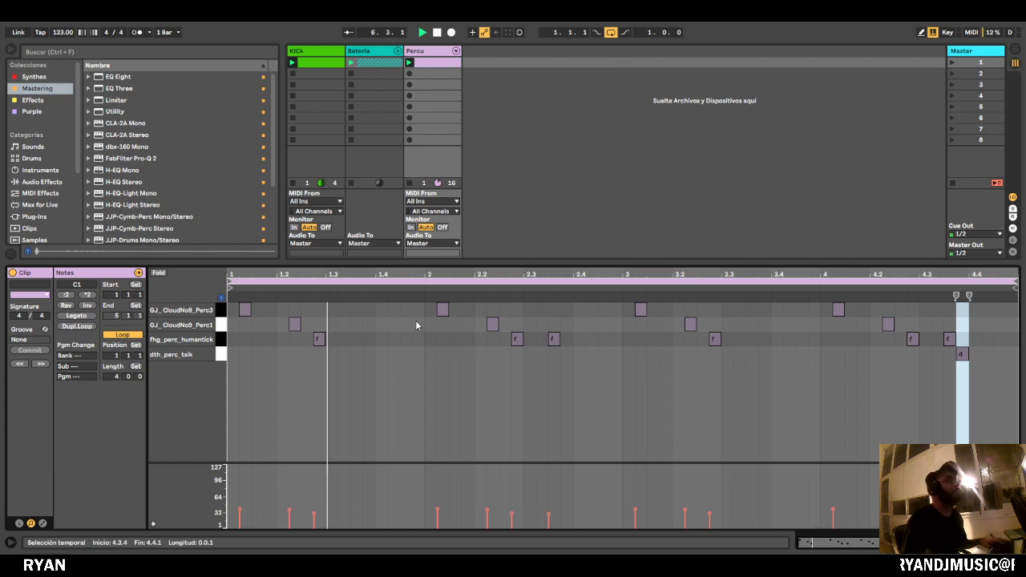
pyautogui.click(295, 325)
pyautogui.press('Delete')
pyautogui.press('space')
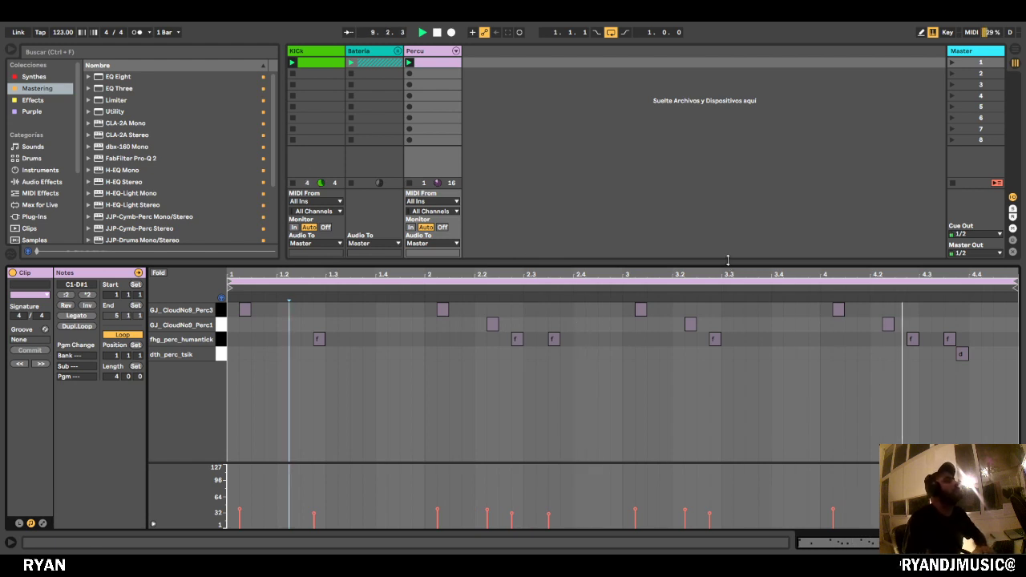
pyautogui.press('space')
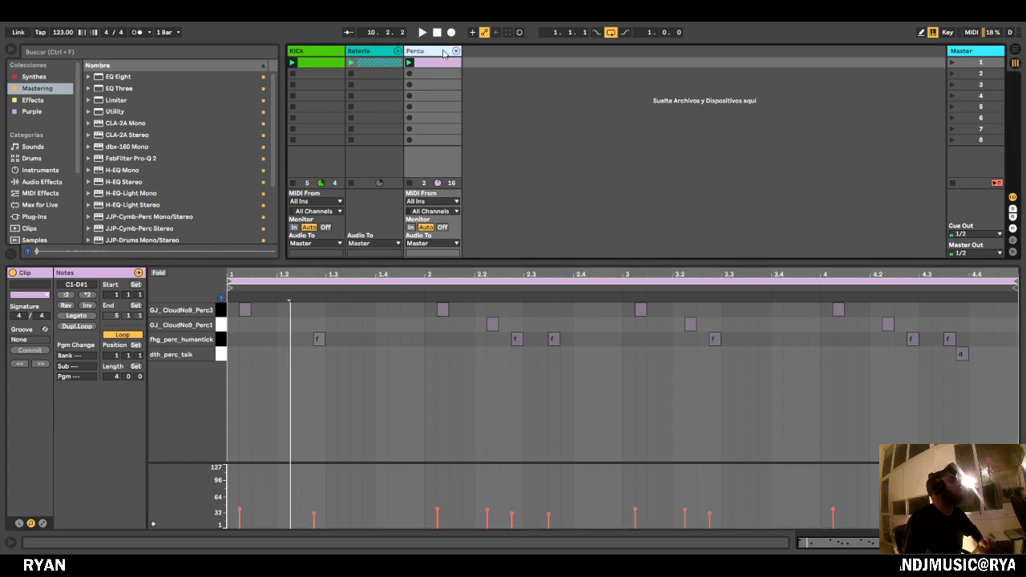
# Show the Percu track's Drum Rack and audition conga and hi-hat files from the Samples category, including A-HiHat 2 Closed B.aif.
pyautogui.doubleClick(437, 52)
pyautogui.click(45, 241)
pyautogui.click(105, 252)
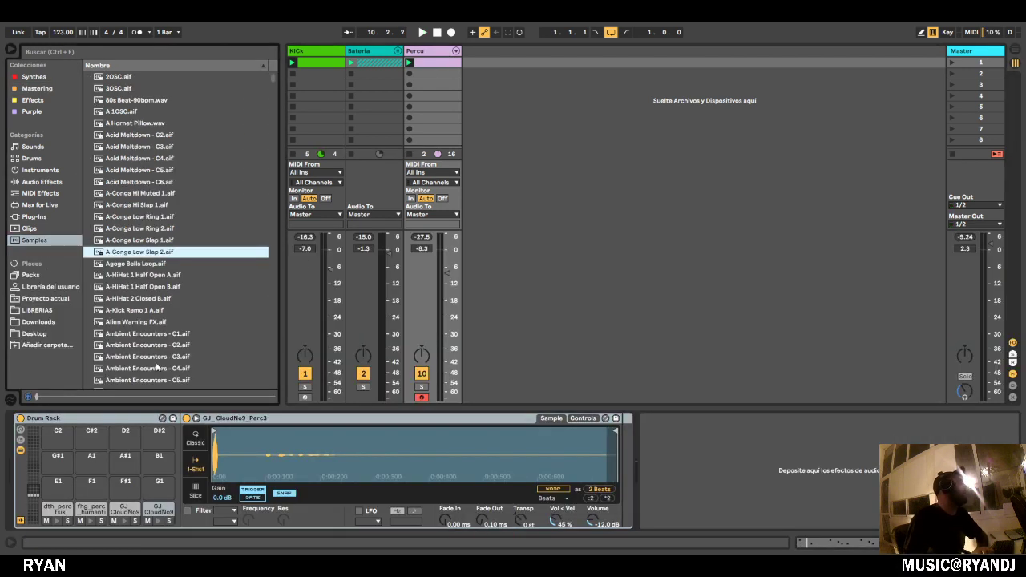
pyautogui.press('space')
pyautogui.click(151, 220)
pyautogui.moveTo(146, 192); pyautogui.dragTo(143, 183)
pyautogui.click(138, 217)
pyautogui.click(138, 240)
pyautogui.click(138, 298)
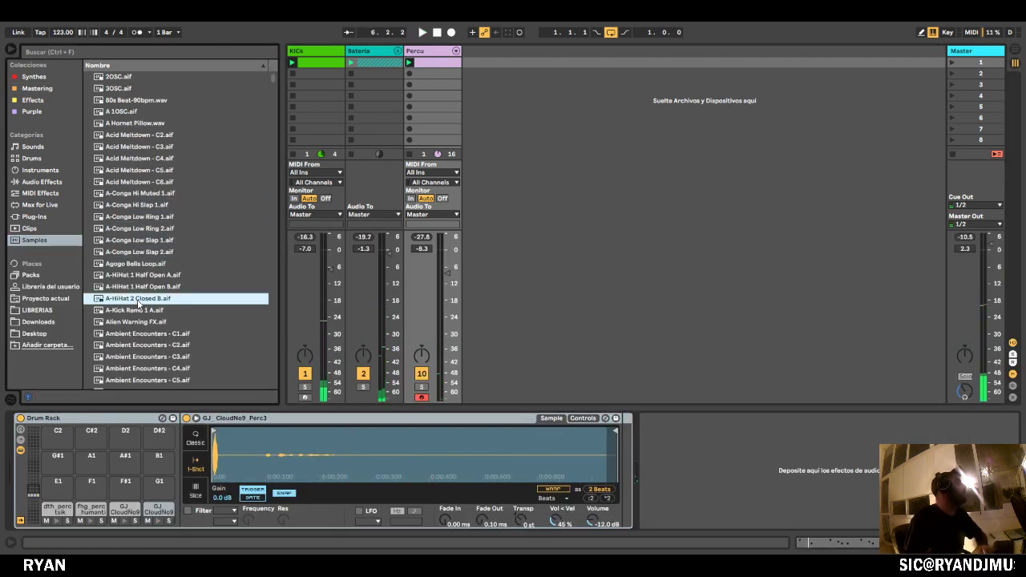
# Audition melodic files in the Samples category, including Acid Meltdown - C2, ARP 5th - C4 and ARP Poly Lead - F#1.
pyautogui.click(138, 345)
pyautogui.click(140, 217)
pyautogui.click(142, 162)
pyautogui.click(146, 135)
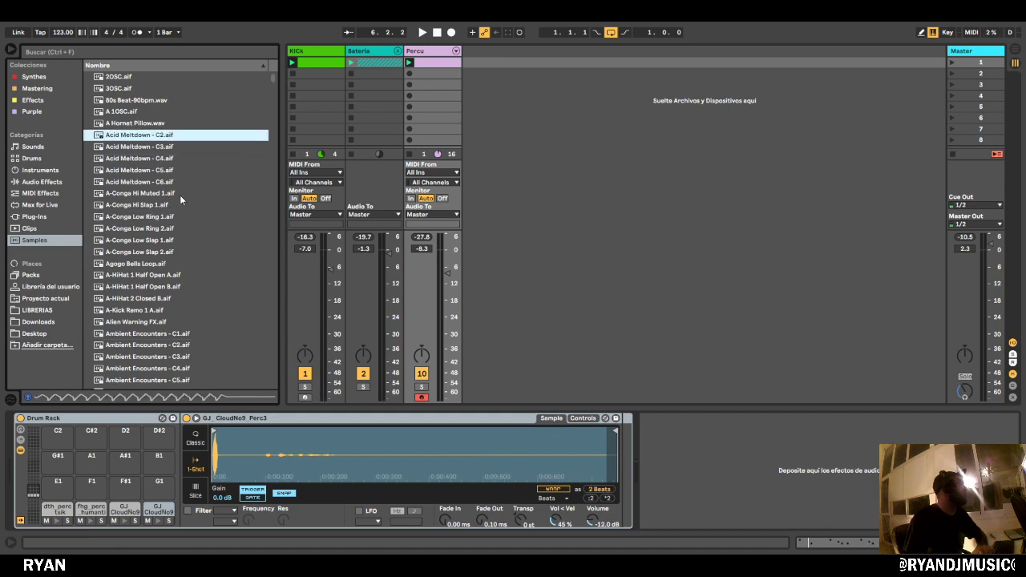
pyautogui.scroll(-3, 180, 205)
pyautogui.click(152, 296)
pyautogui.scroll(-2, 132, 319)
pyautogui.click(131, 326)
pyautogui.click(141, 372)
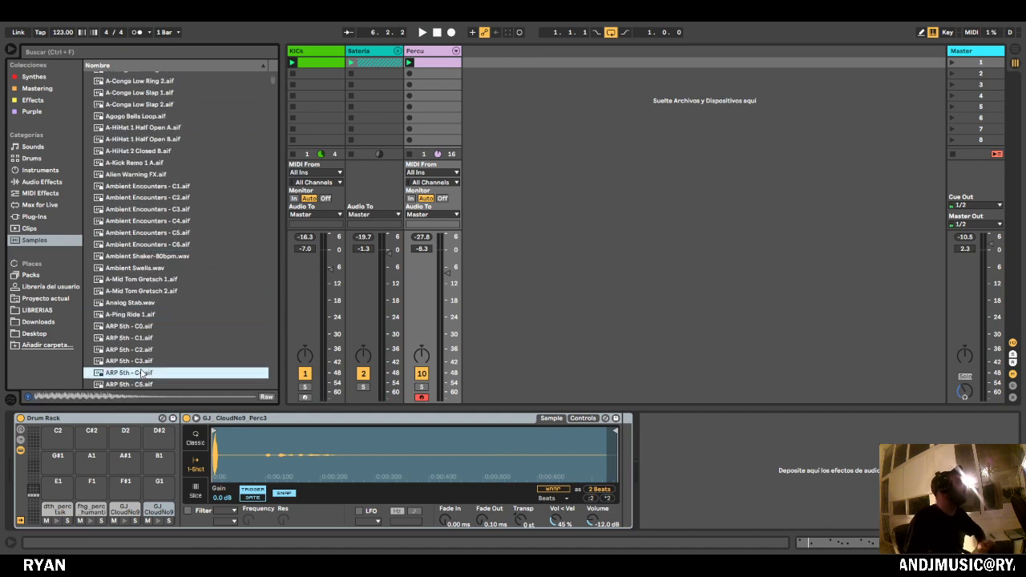
pyautogui.scroll(-4, 152, 353)
pyautogui.click(145, 353)
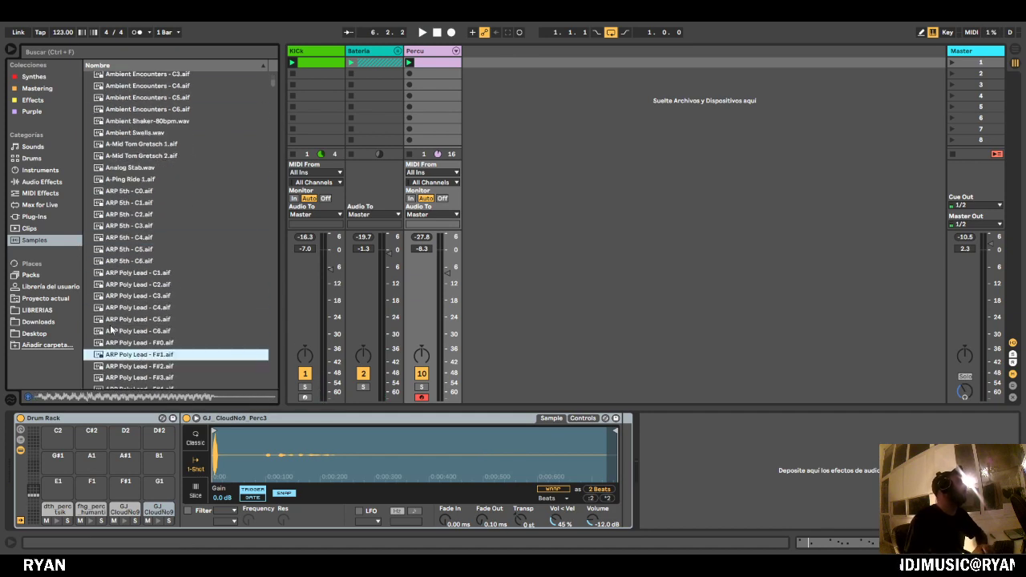
# Browse the percussion samples in LIBRERIAS and compare GJ_Faces_Perc2.wav with GJ_Transitions_Perc1.wav.
pyautogui.click(44, 334)
pyautogui.click(40, 321)
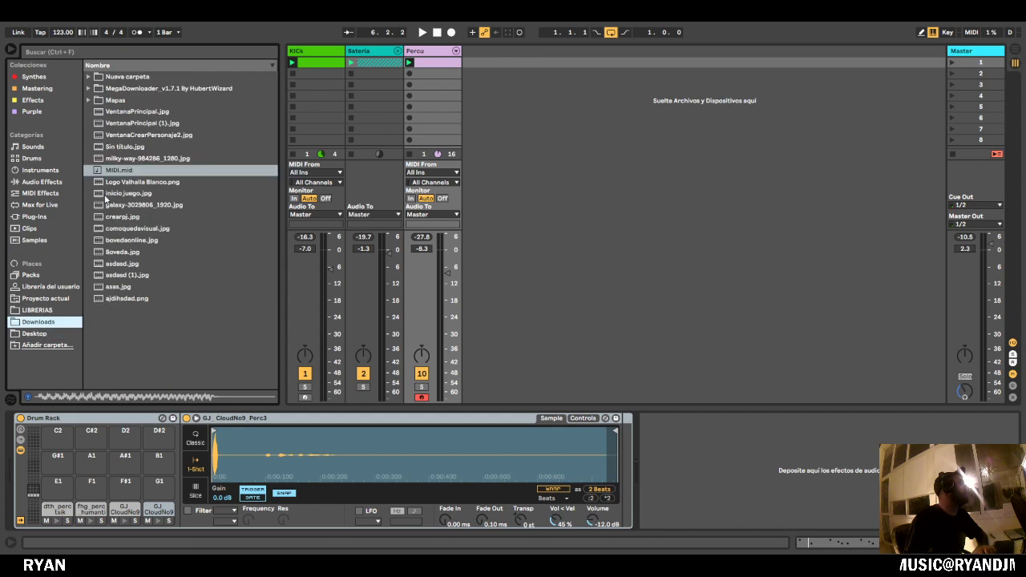
pyautogui.click(48, 309)
pyautogui.scroll(-3, 194, 281)
pyautogui.click(150, 263)
pyautogui.scroll(-3, 156, 289)
pyautogui.click(158, 307)
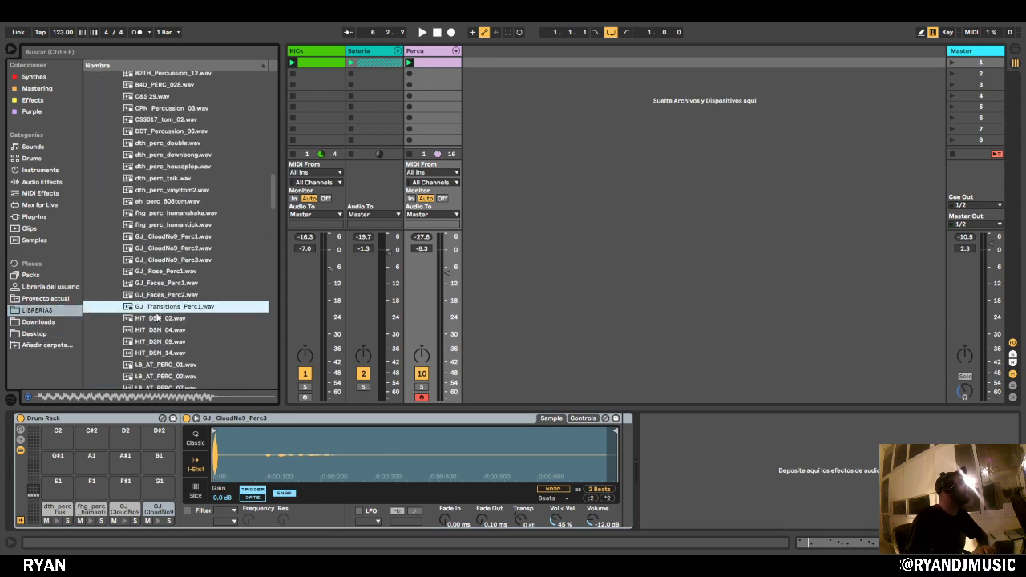
pyautogui.scroll(-2, 159, 321)
pyautogui.press('Up')
pyautogui.press('Down')
pyautogui.press('Up')
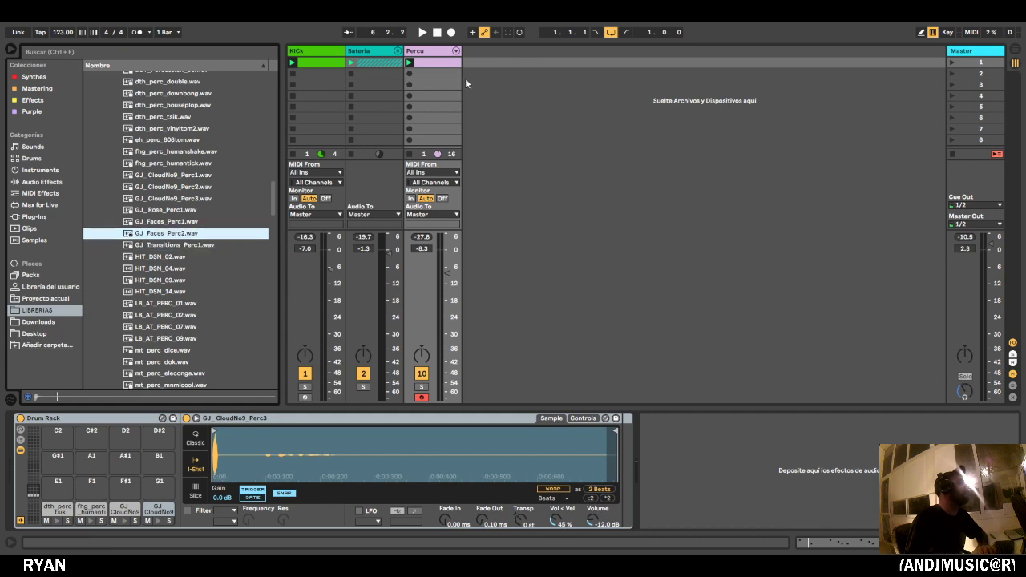
pyautogui.press('Down')
# Audition the loaded pads of the Percu Drum Rack, including fhg_perc_humantick, dth_perc_tsik and GJ_CloudNo9_Perc3.
pyautogui.doubleClick(435, 52)
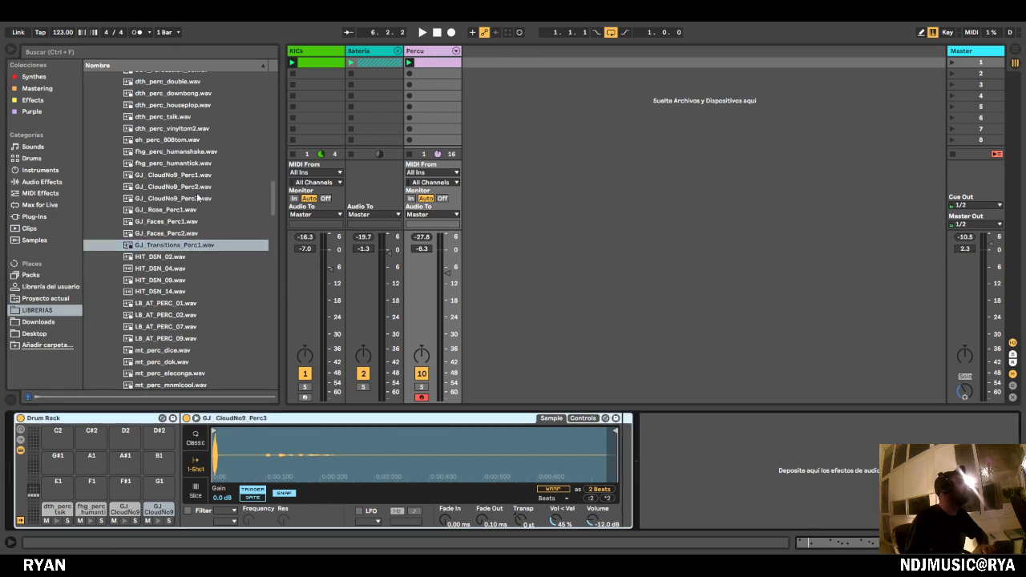
pyautogui.click(125, 522)
pyautogui.click(91, 522)
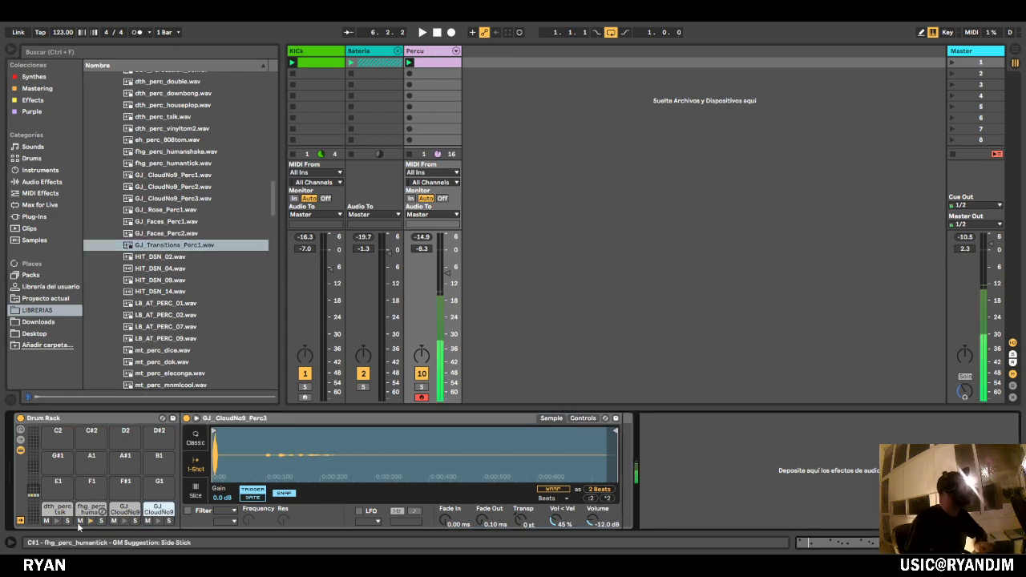
pyautogui.click(57, 522)
pyautogui.click(57, 522)
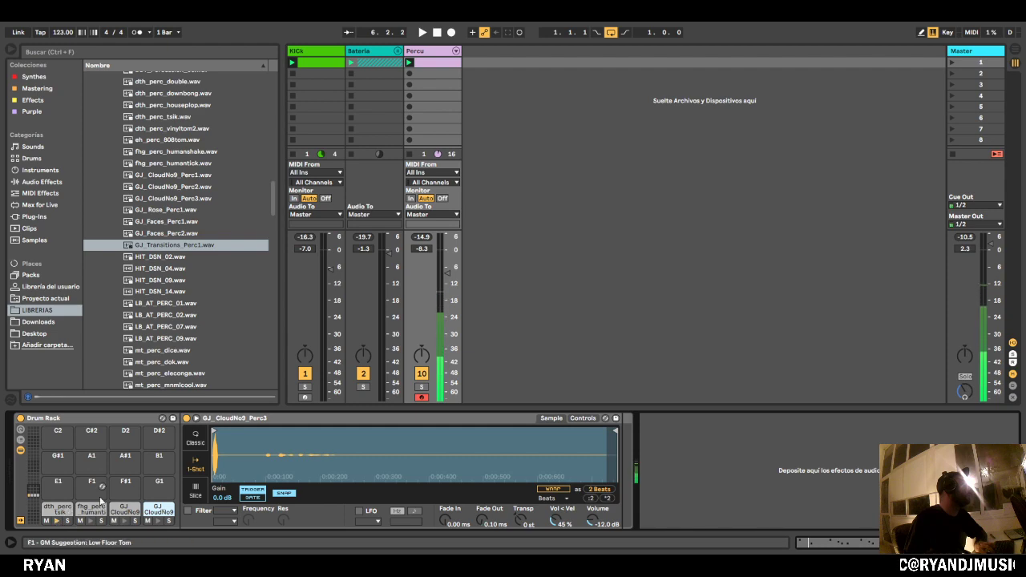
pyautogui.click(152, 522)
pyautogui.click(152, 522)
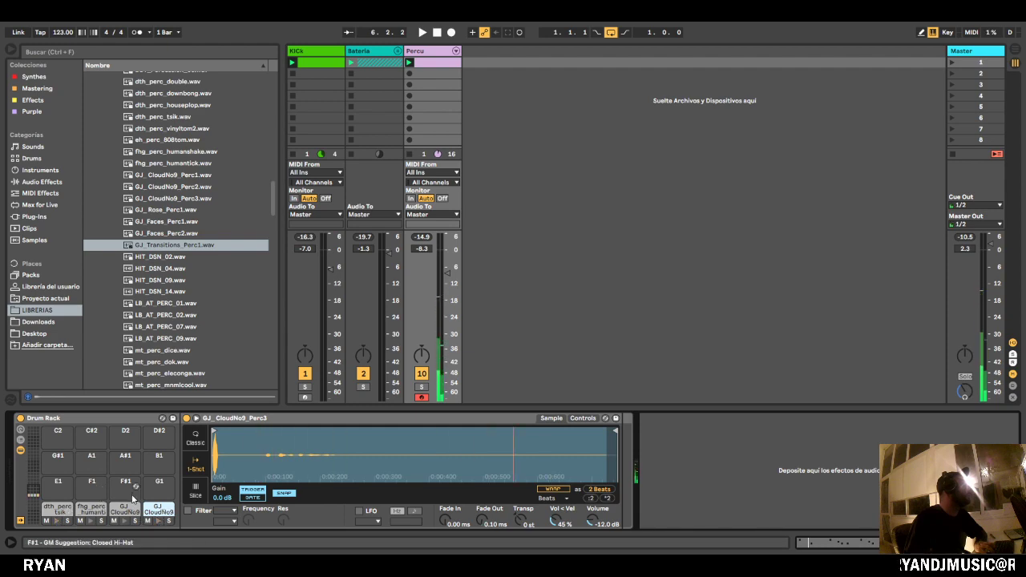
# Replace the GJ_CloudNo9_Perc3 pad sample with GJ_Transitions_Perc1.wav and set the Percu track volume to -7.8 dB during playback.
pyautogui.doubleClick(182, 245)
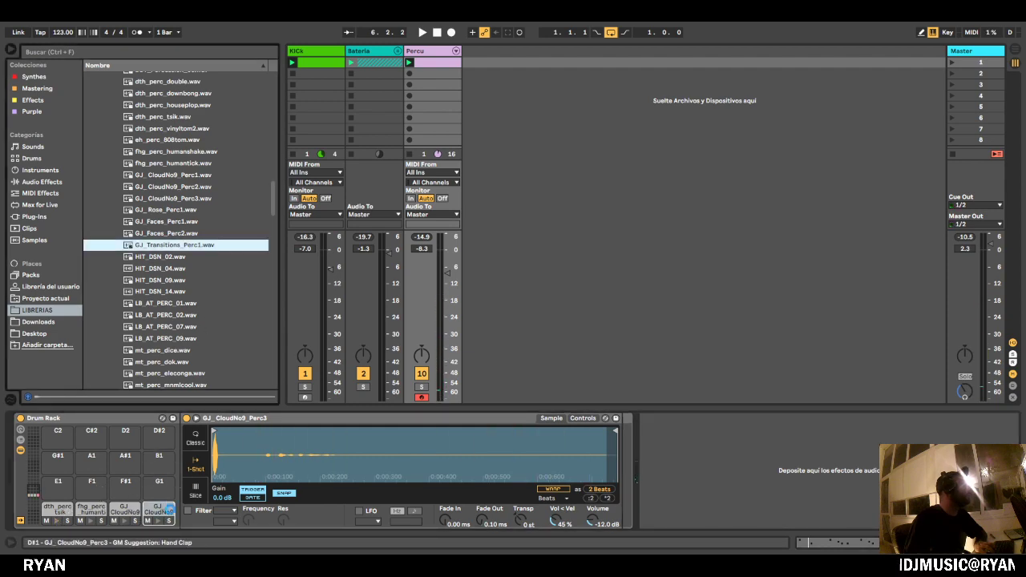
pyautogui.press('space')
pyautogui.moveTo(448, 274); pyautogui.dragTo(448, 272)
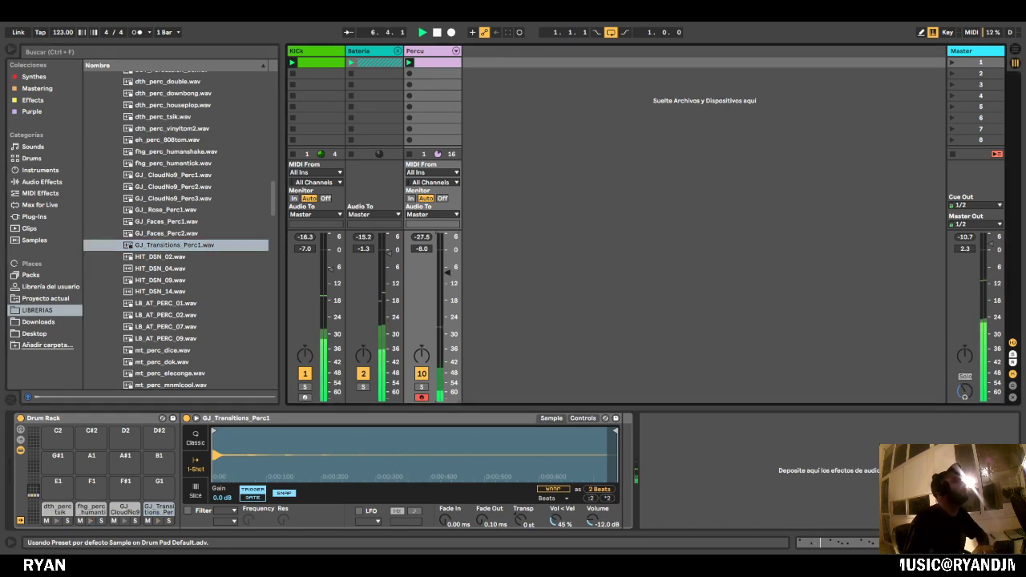
# Review the Percu clip's notes and the individual Drum Rack chain levels in the mixer while the groove plays.
pyautogui.doubleClick(437, 62)
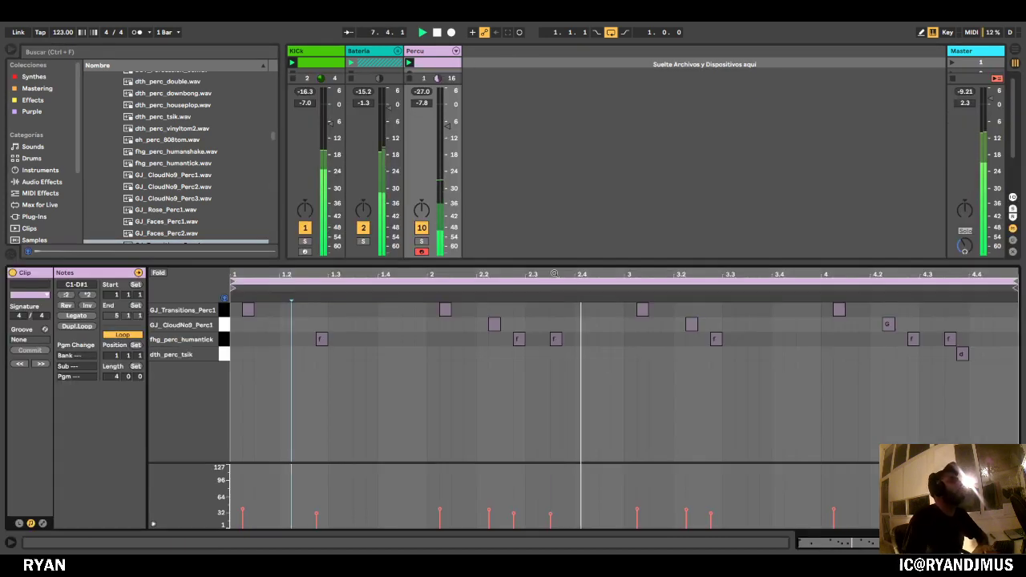
pyautogui.moveTo(558, 262); pyautogui.dragTo(556, 255)
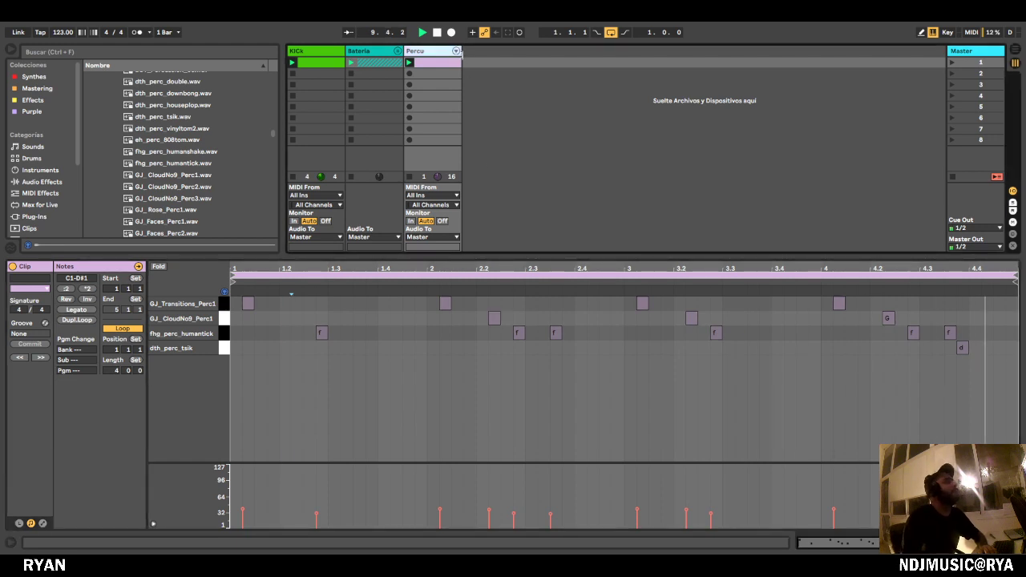
pyautogui.click(456, 50)
pyautogui.hotkey('ctrl', 'alt', 'l')
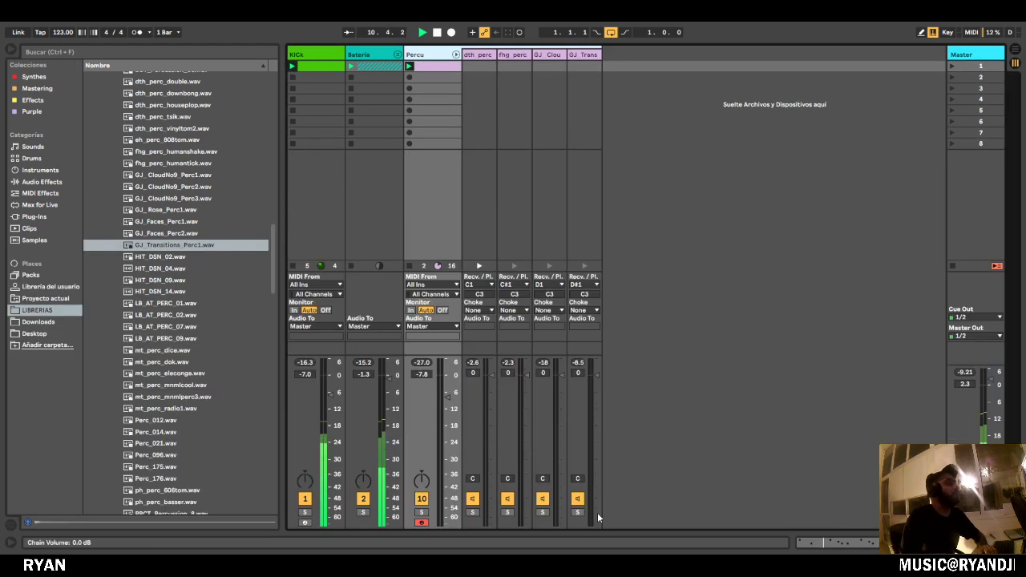
pyautogui.moveTo(522, 374); pyautogui.dragTo(523, 397)
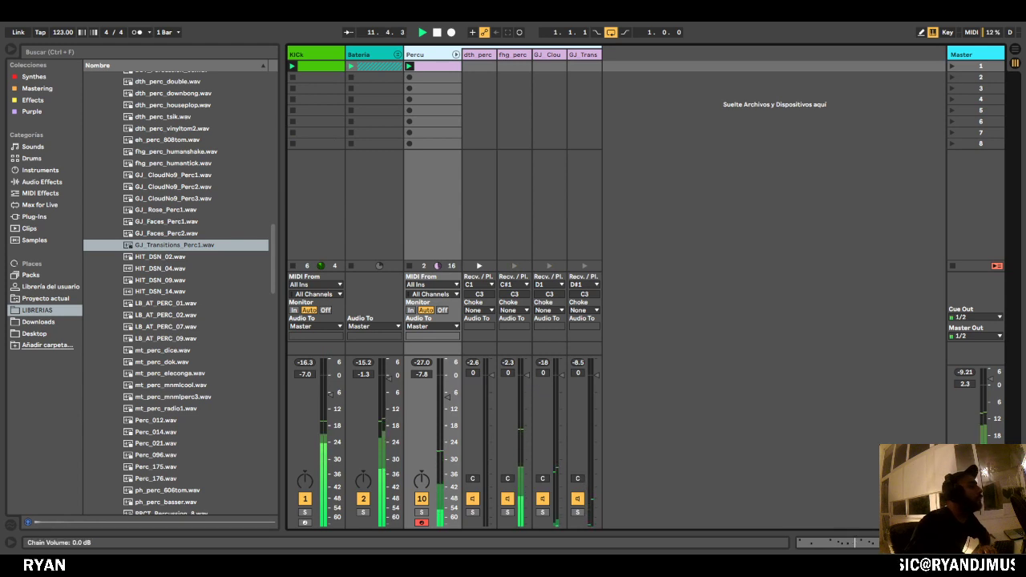
pyautogui.click(455, 55)
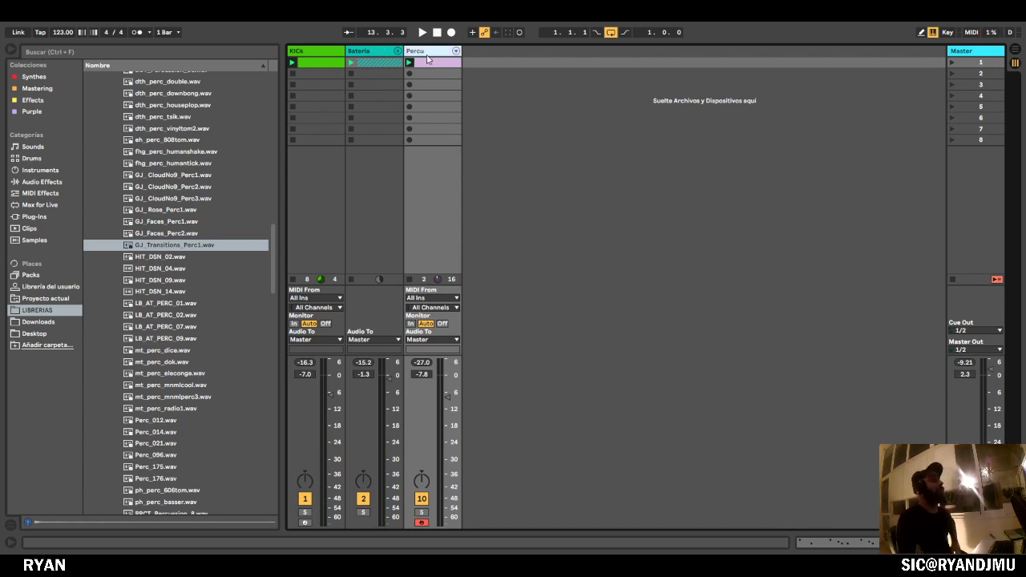
# Return the browser to LIBRERIAS, replay the groove and set the Percu track volume to -5.0 dB.
pyautogui.click(39, 321)
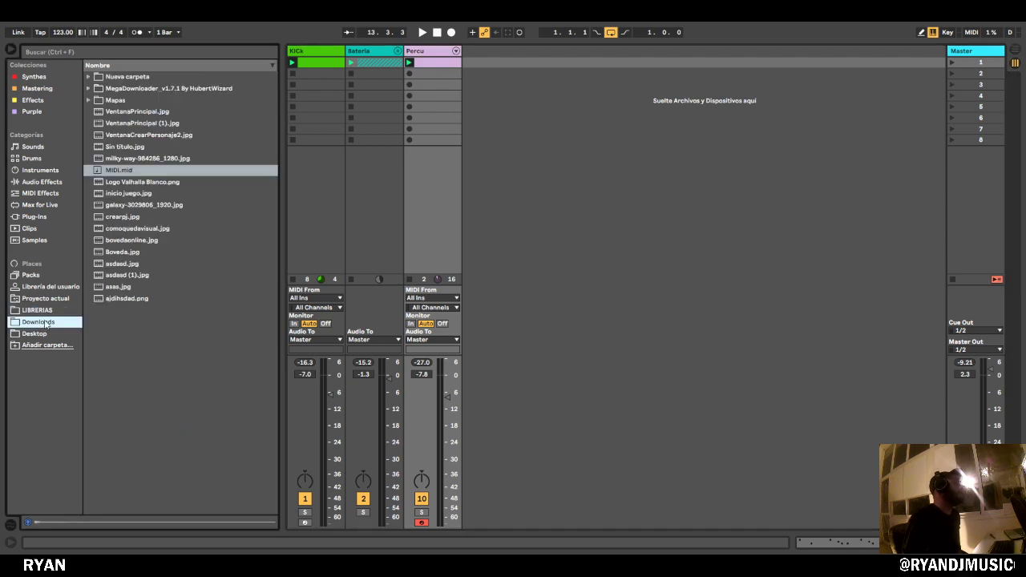
pyautogui.click(46, 312)
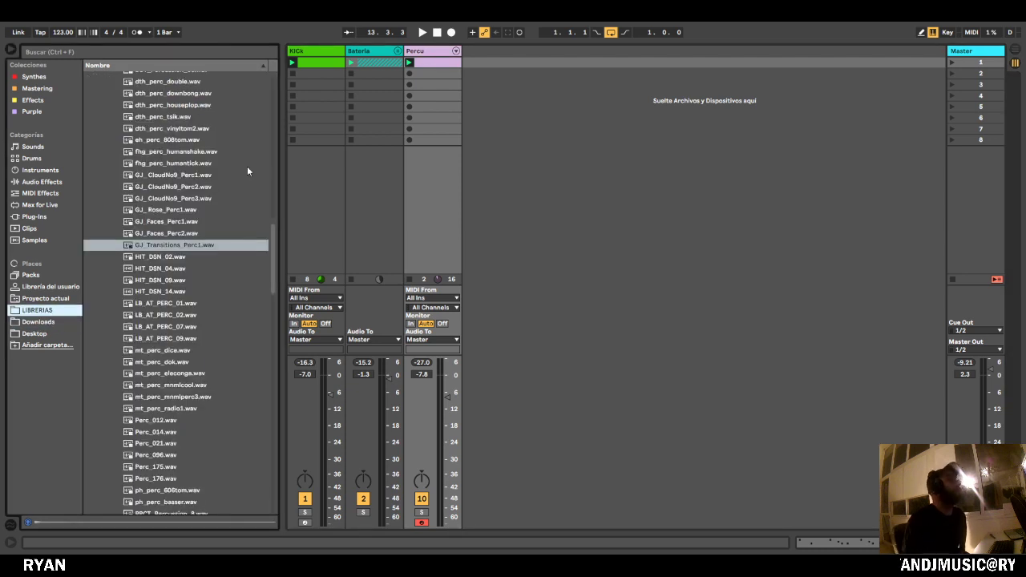
pyautogui.click(581, 140)
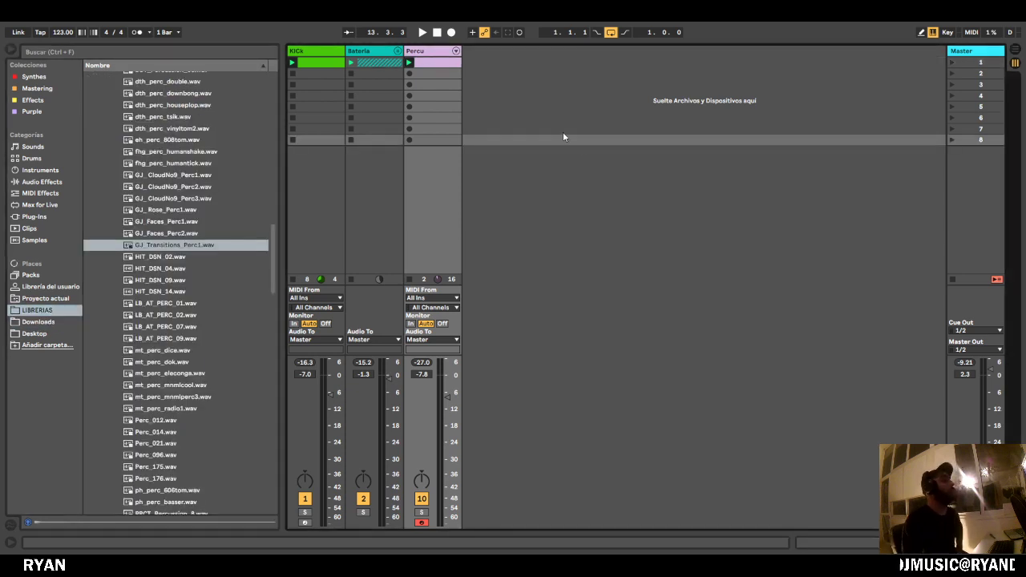
pyautogui.click(561, 106)
pyautogui.press('space')
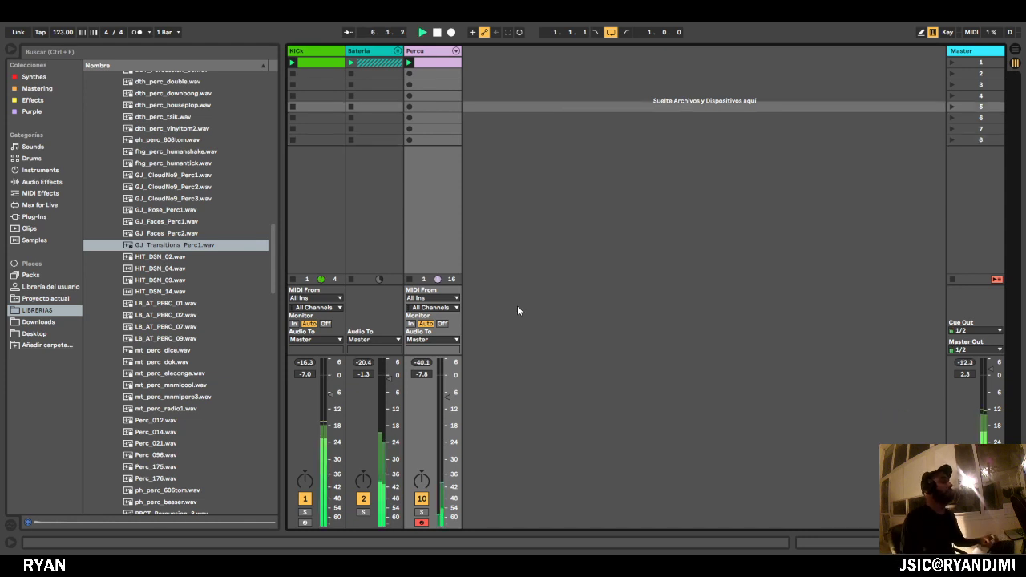
pyautogui.click(558, 131)
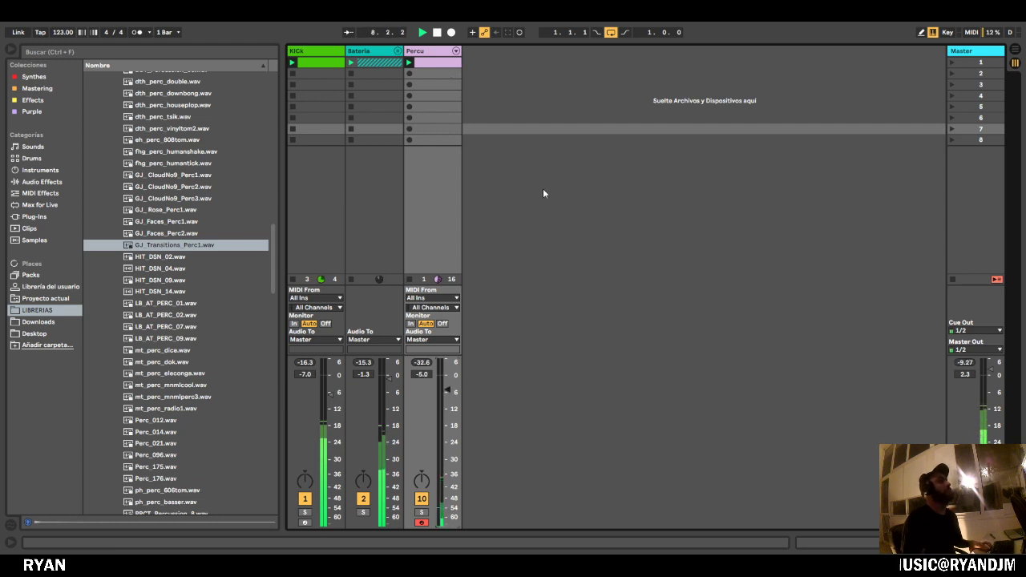
pyautogui.click(506, 119)
# Expand the Bateria group to check its track levels, collapse it again and stop playback.
pyautogui.click(398, 51)
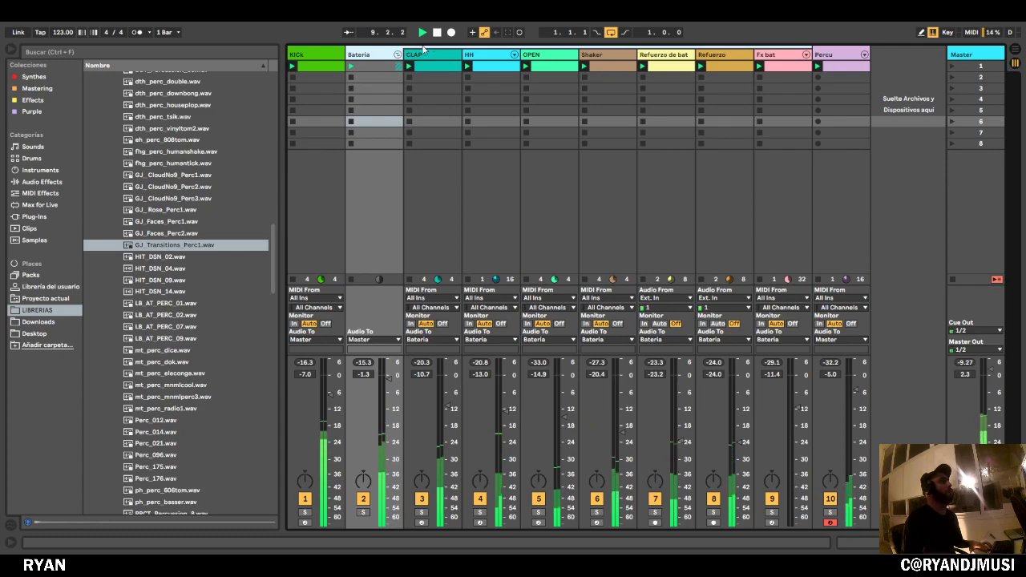
pyautogui.click(397, 54)
pyautogui.click(529, 81)
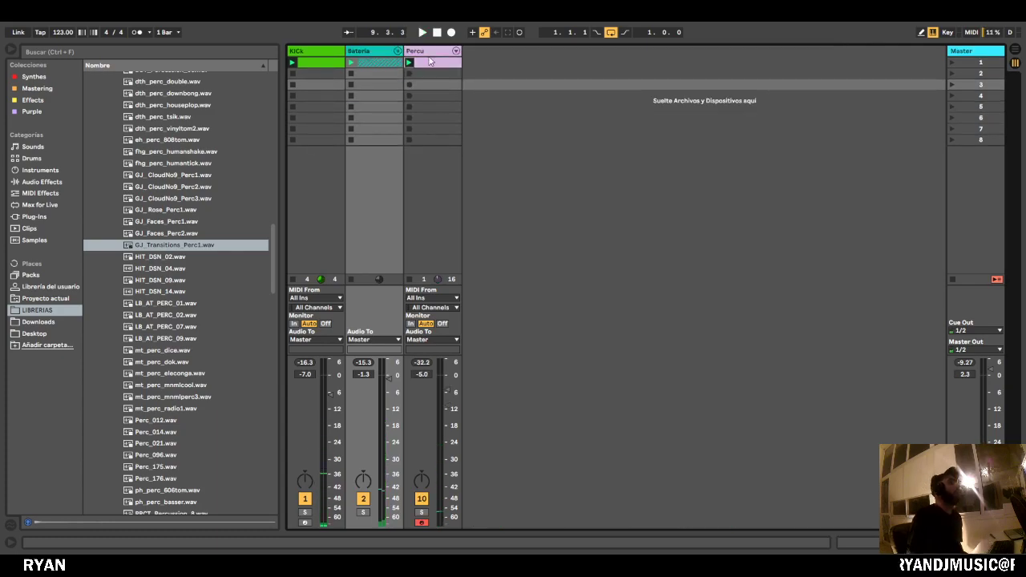
# Play the groove, expand the Bateria group and set the Shaker track's LFO offset to -39 % and depth to 39.4 %.
pyautogui.click(430, 62)
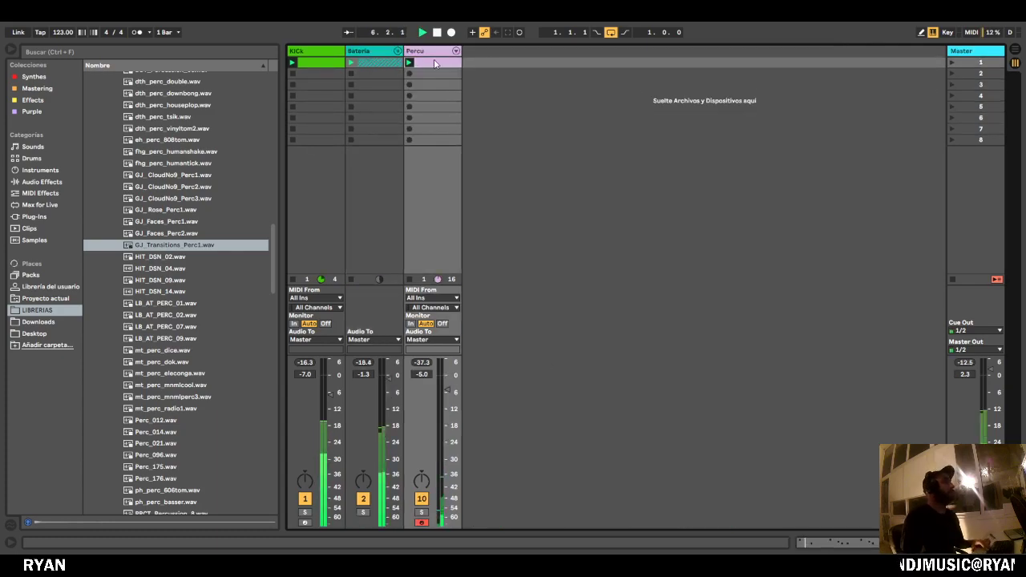
pyautogui.doubleClick(437, 63)
pyautogui.moveTo(465, 408); pyautogui.dragTo(423, 401)
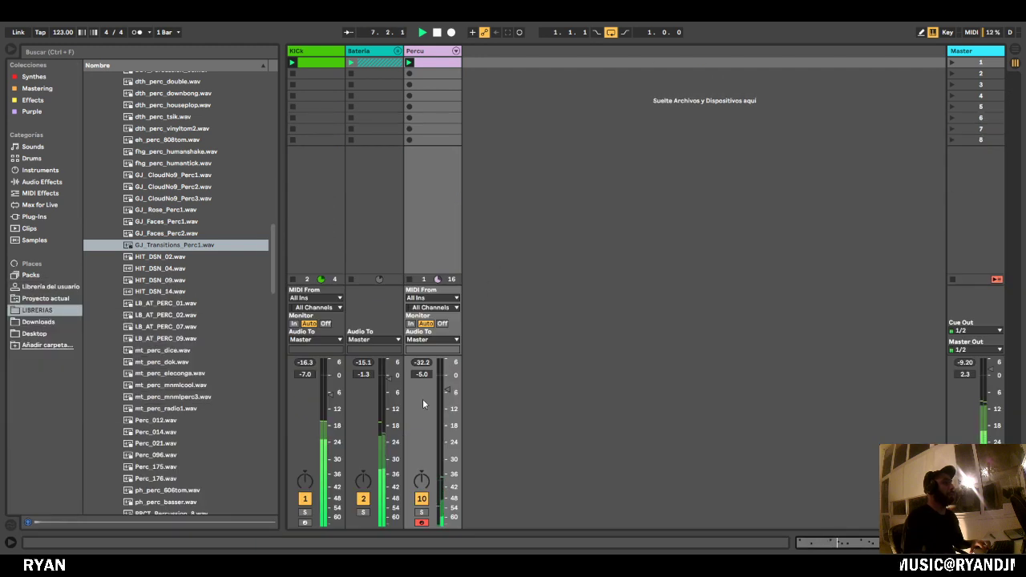
pyautogui.click(397, 51)
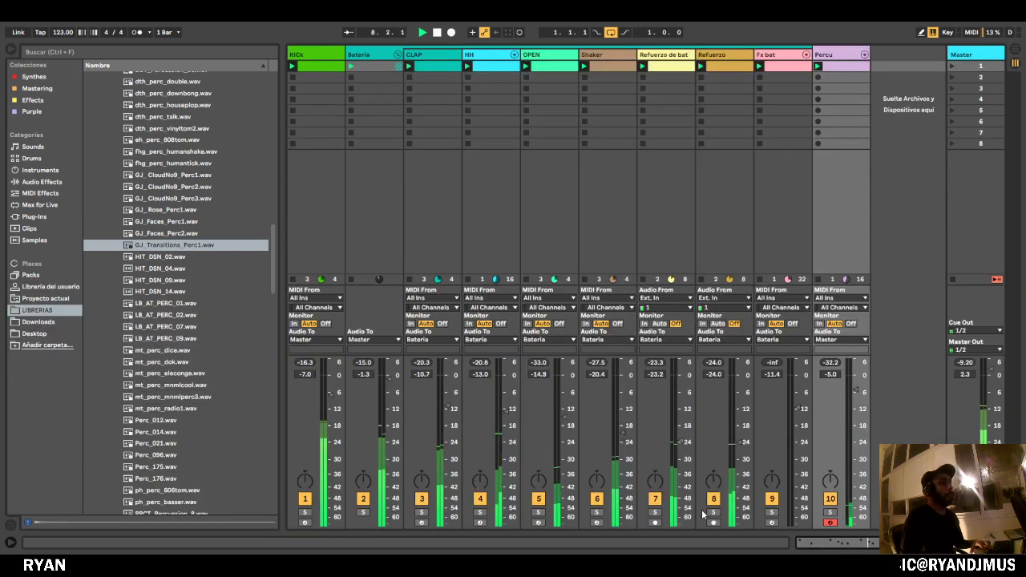
pyautogui.doubleClick(607, 55)
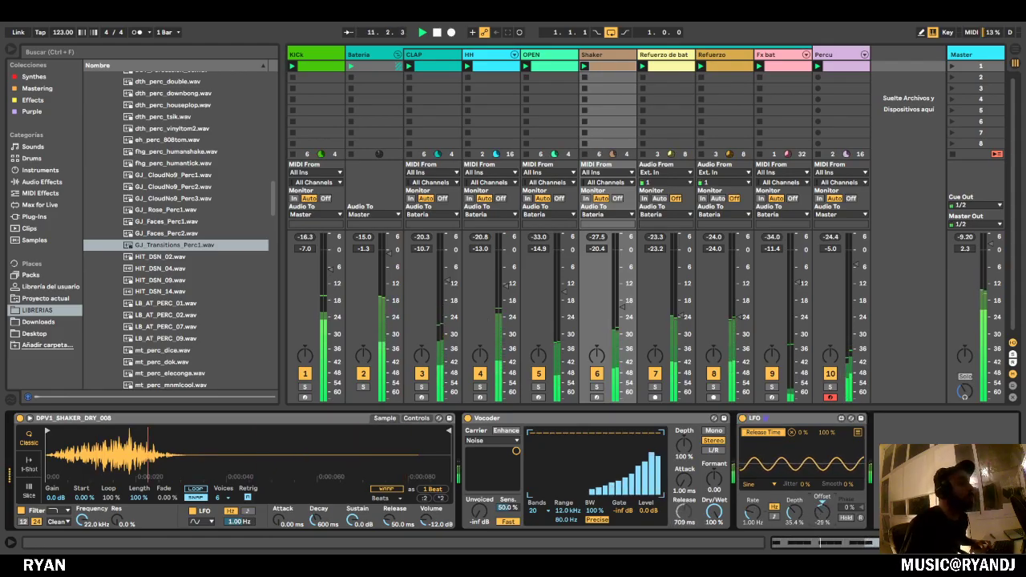
pyautogui.moveTo(826, 514)
pyautogui.mouseDown()
pyautogui.moveTo(826, 489)
pyautogui.moveTo(828, 523)
pyautogui.mouseUp()
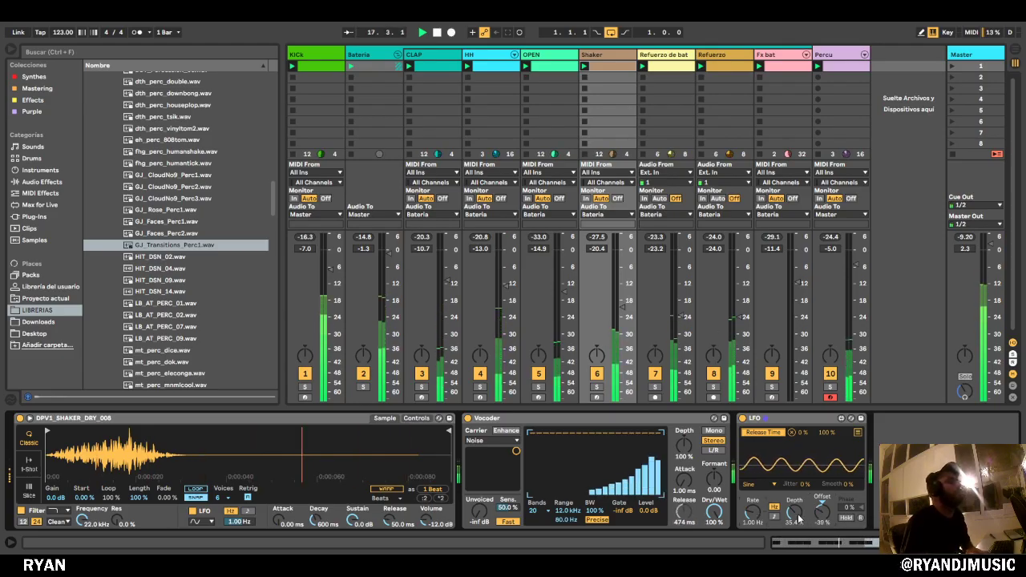
pyautogui.moveTo(802, 522); pyautogui.dragTo(802, 518)
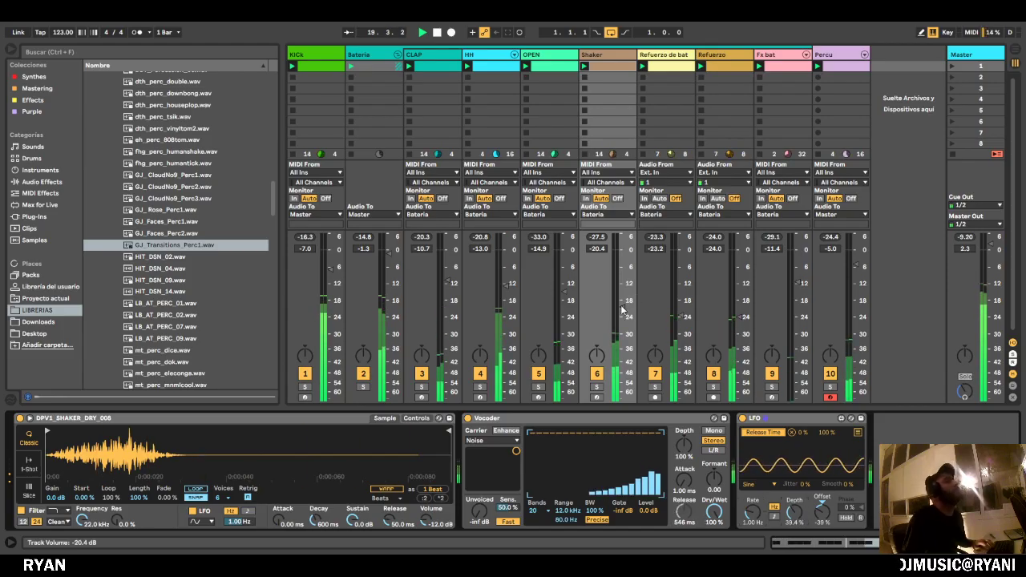
# Set the Shaker volume to -20.8 dB and the CLAP volume to -12.0 dB, and stop playback.
pyautogui.moveTo(622, 308); pyautogui.dragTo(622, 310)
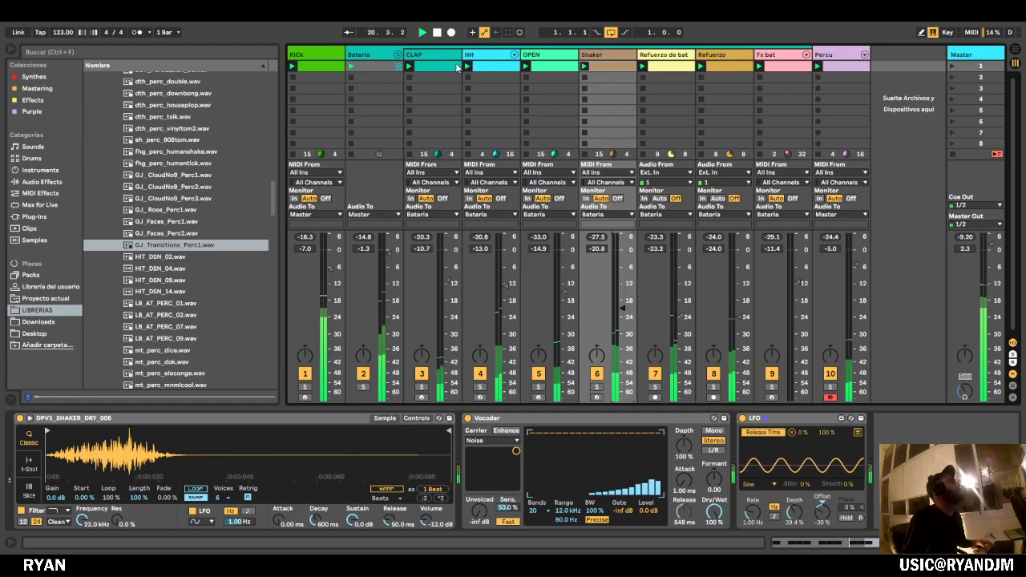
pyautogui.moveTo(448, 279); pyautogui.dragTo(448, 284)
pyautogui.press('space')
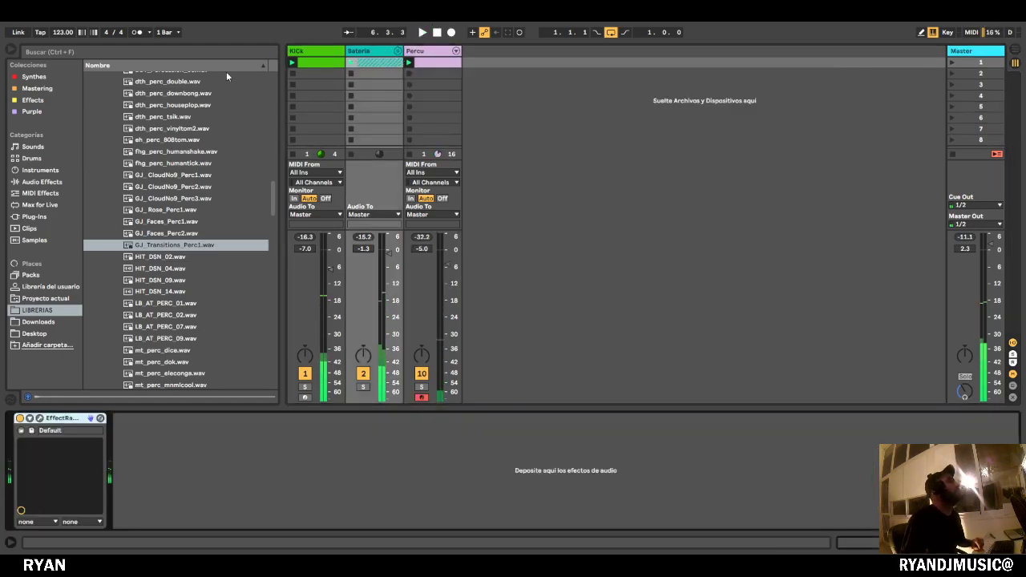
# Add EQ Eight to the Bateria group after the effect rack, with band 1 as a low cut at 125 Hz.
pyautogui.click(37, 88)
pyautogui.click(44, 182)
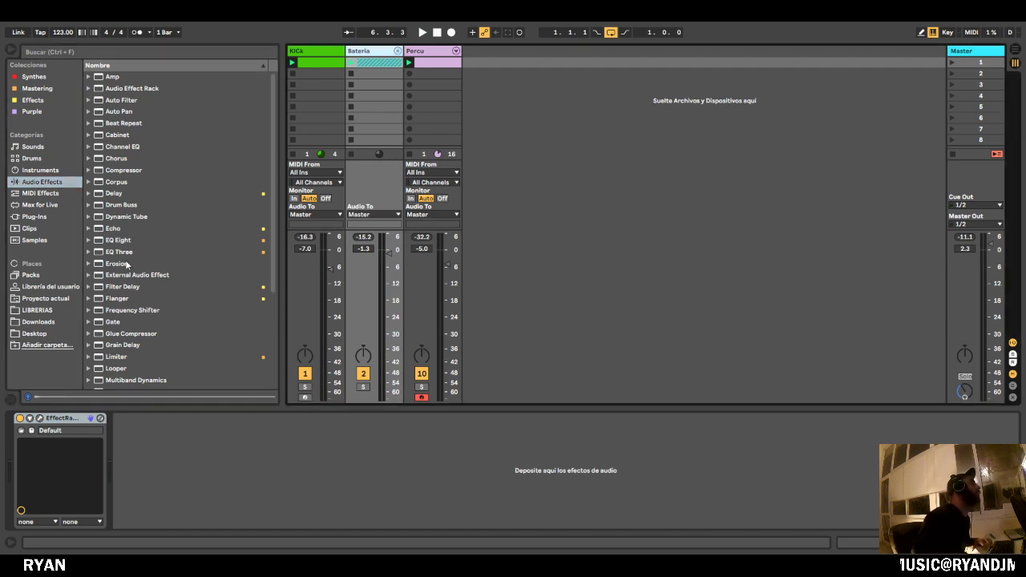
pyautogui.moveTo(119, 241); pyautogui.dragTo(178, 491)
pyautogui.click(166, 514)
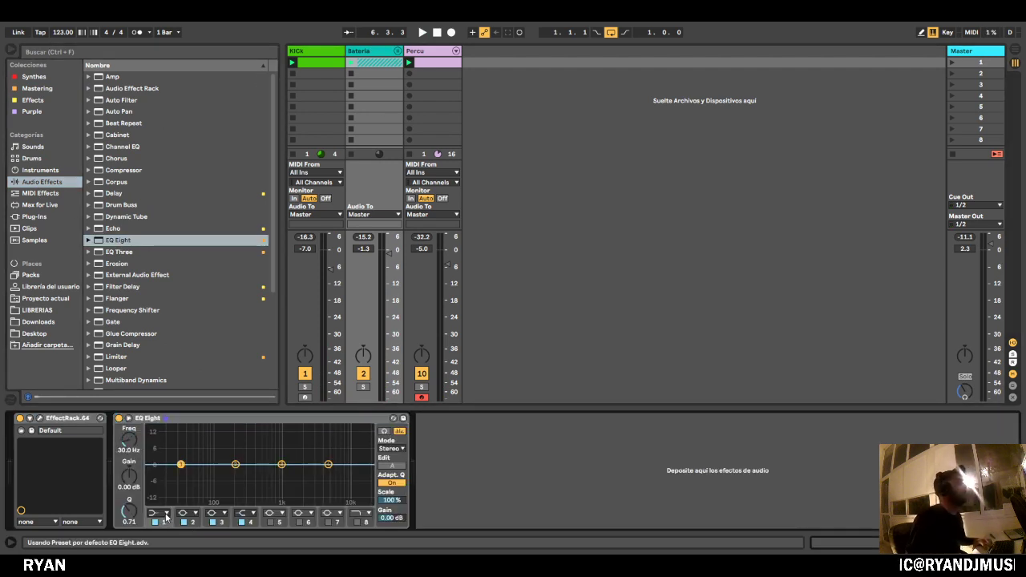
pyautogui.click(159, 448)
pyautogui.moveTo(125, 445); pyautogui.dragTo(125, 422)
# During playback, raise the Bateria low cut to 484 Hz with Q 0.75 and set the kick track volume to -5.4 dB.
pyautogui.press('space')
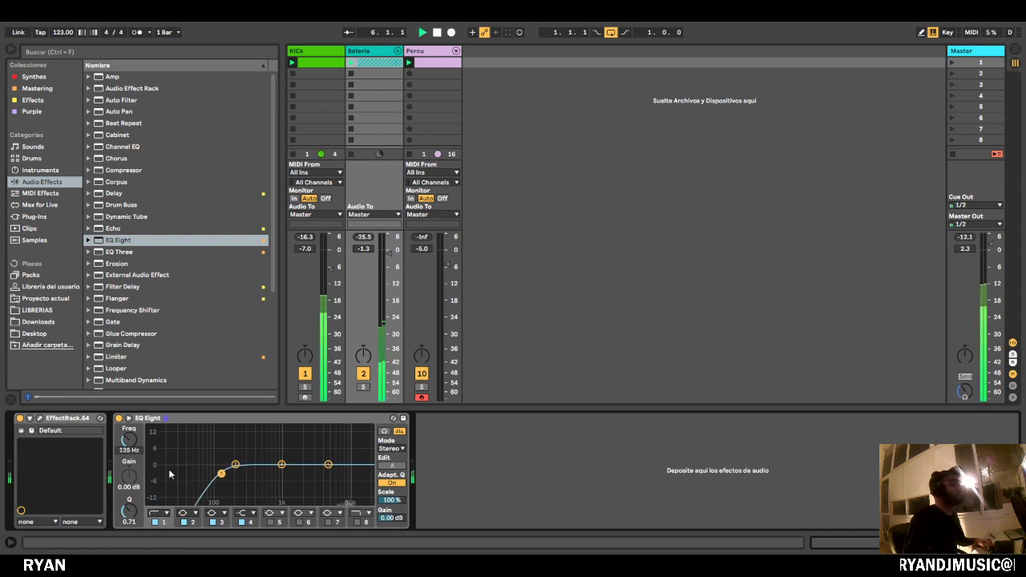
pyautogui.moveTo(222, 473); pyautogui.dragTo(261, 473)
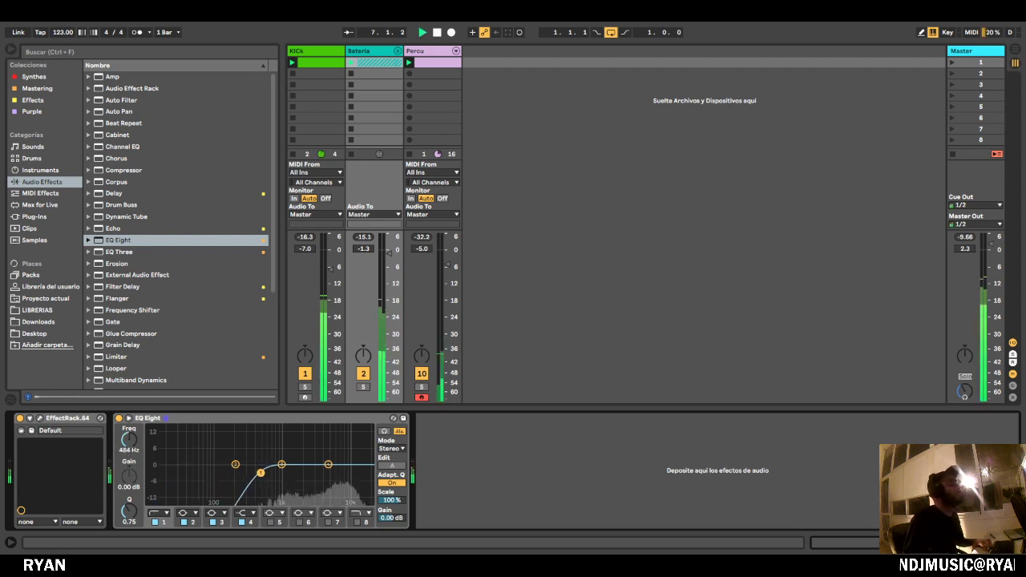
pyautogui.moveTo(331, 269); pyautogui.dragTo(331, 265)
pyautogui.press('space')
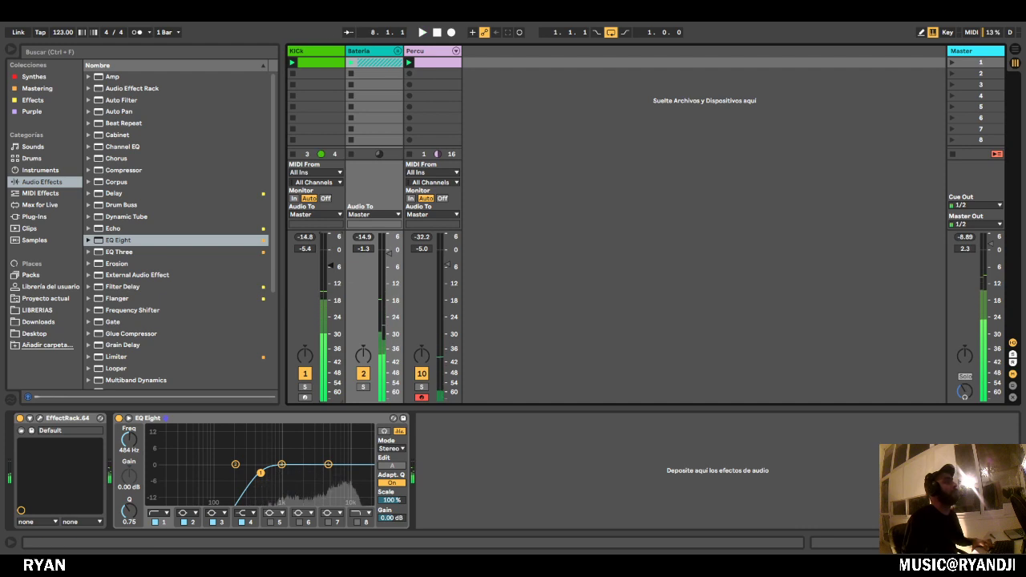
# Add the Spectrum audio effect after the KICK P sample on the kick track and expand its display.
pyautogui.click(320, 51)
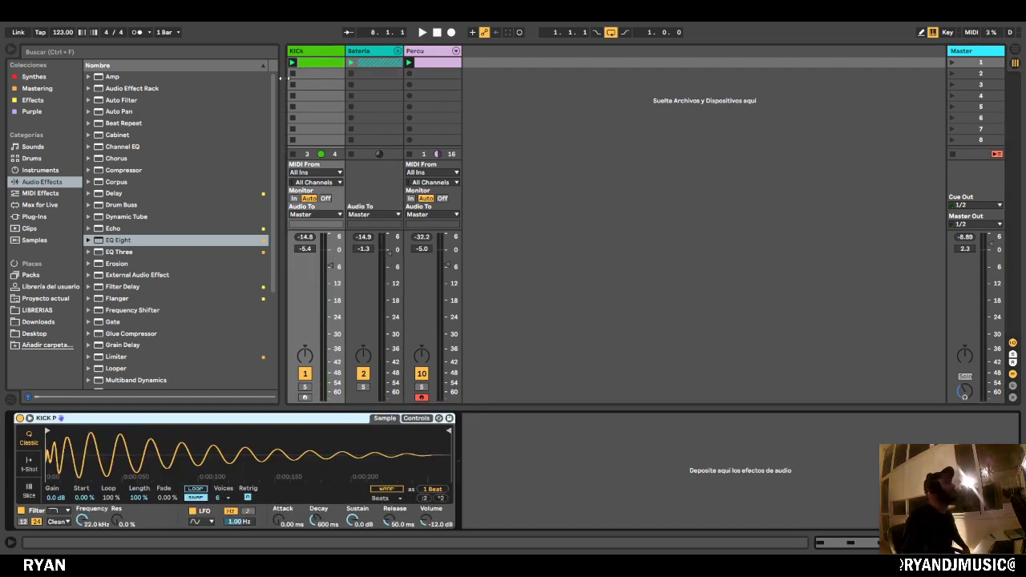
pyautogui.click(40, 169)
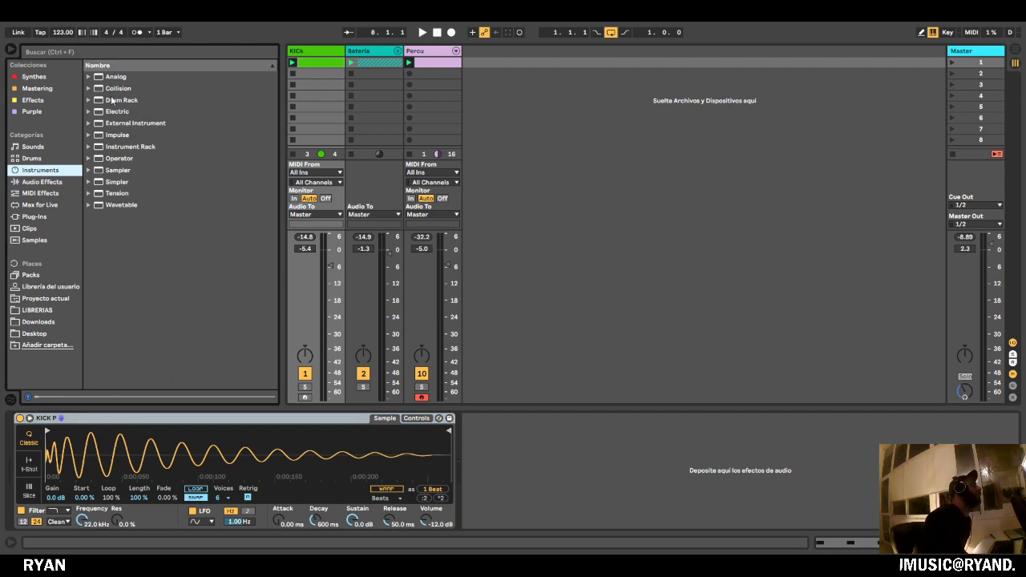
pyautogui.click(58, 184)
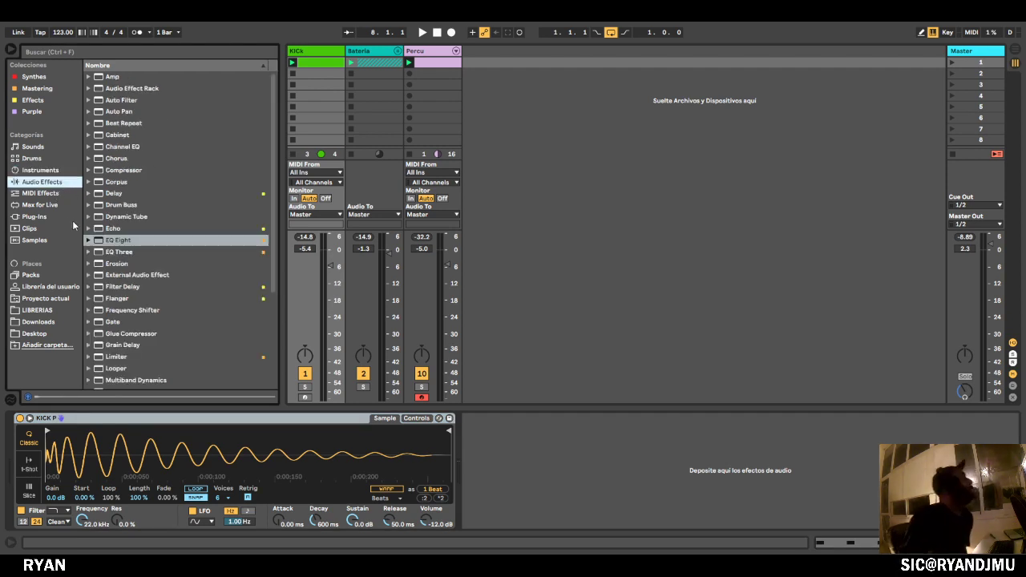
pyautogui.click(48, 194)
pyautogui.click(55, 183)
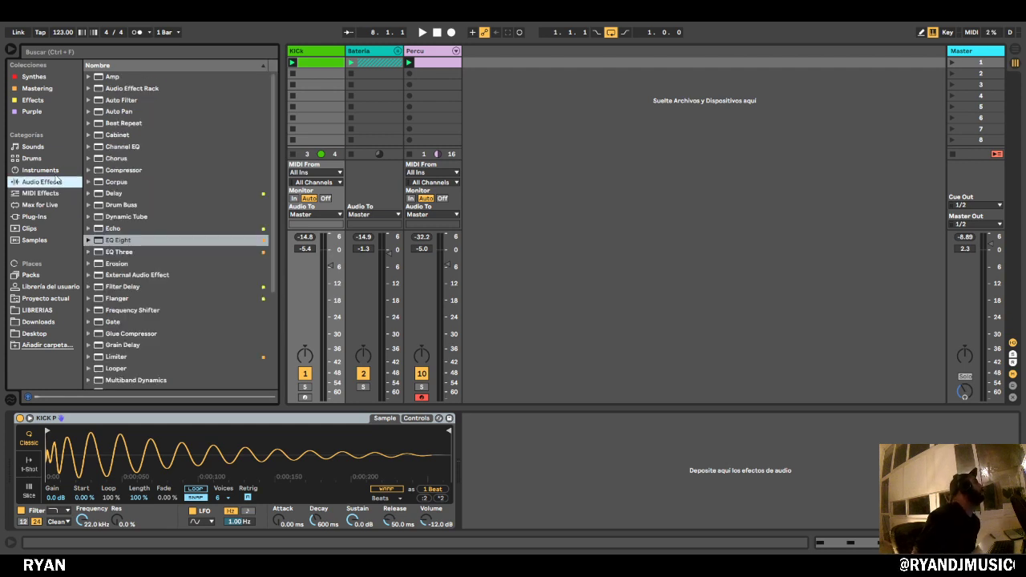
pyautogui.scroll(-4, 149, 316)
pyautogui.scroll(-1, 148, 316)
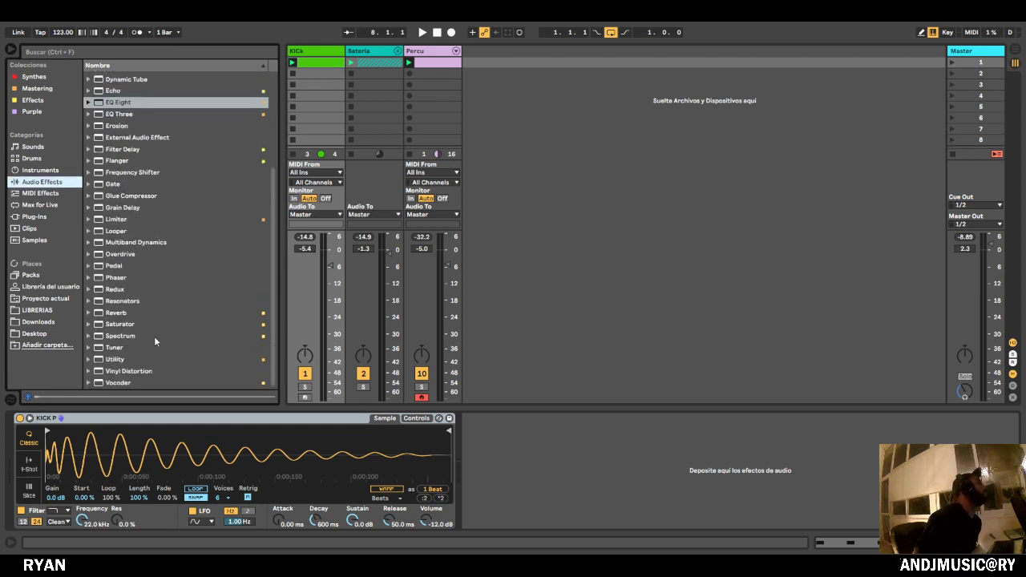
pyautogui.moveTo(101, 340); pyautogui.dragTo(643, 466)
pyautogui.click(654, 417)
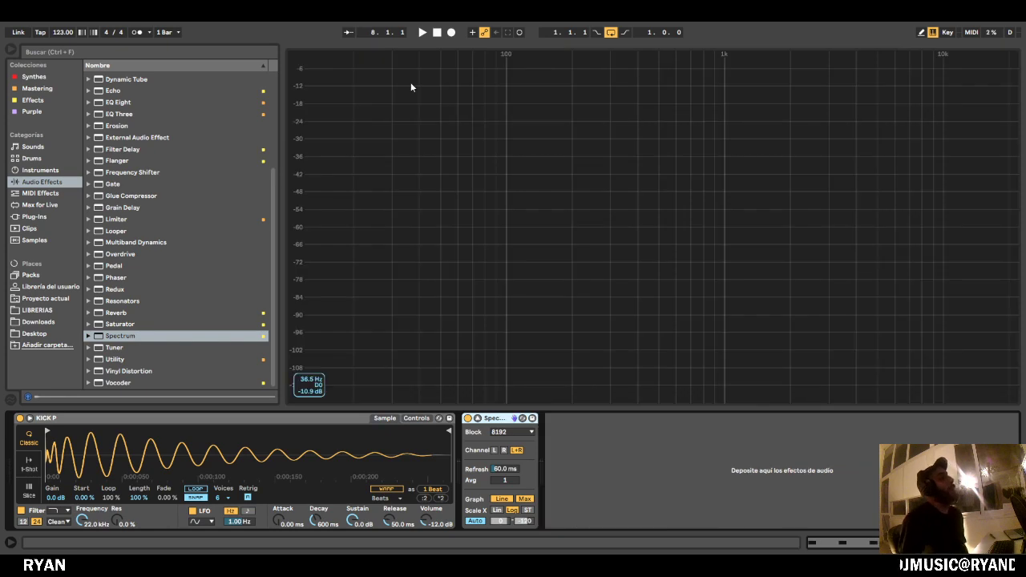
# Play the kick to read its peak frequency and note in Spectrum, collapse the expanded display and stop playback.
pyautogui.press('space')
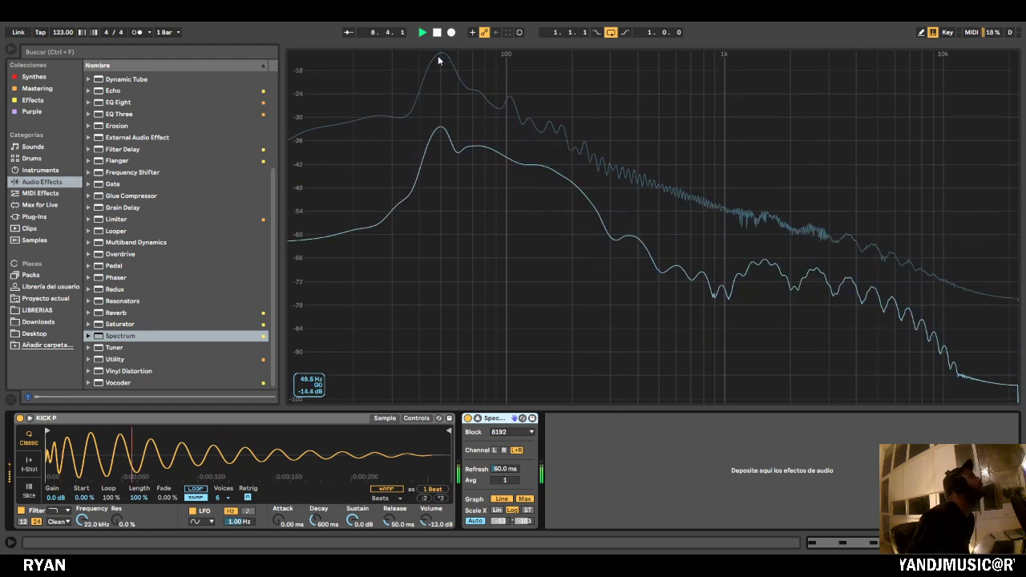
pyautogui.doubleClick(515, 164)
pyautogui.press('space')
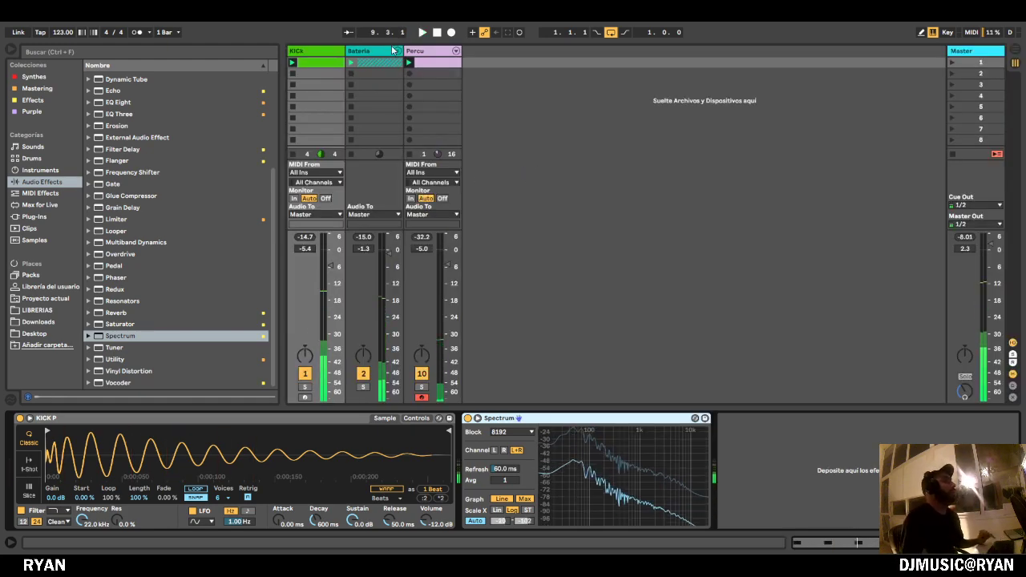
# Rename the kick track as KICK SOL.
pyautogui.click(327, 53)
pyautogui.hotkey('ctrl', 'r')
pyautogui.press('Right')
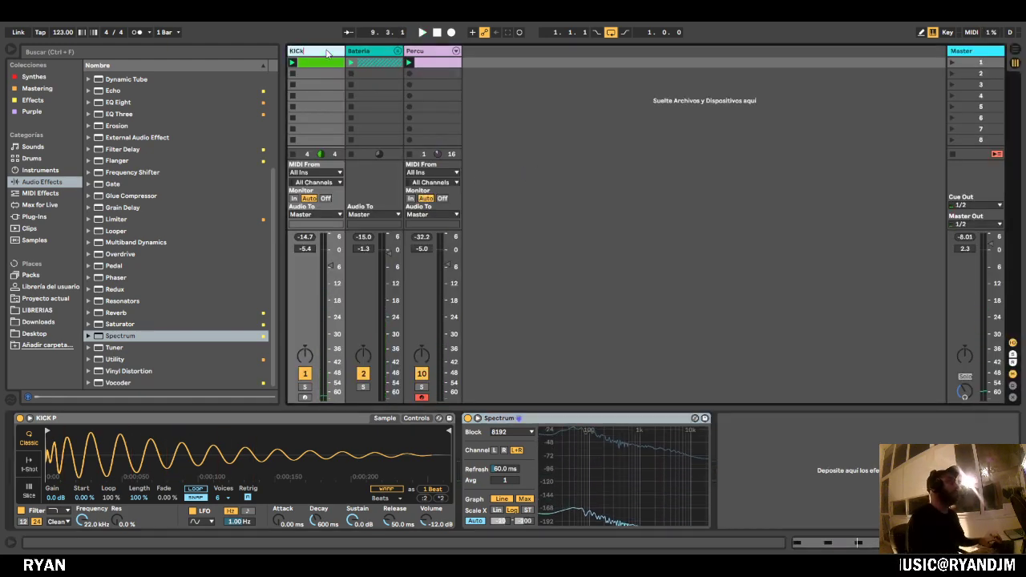
pyautogui.press('BackSpace')
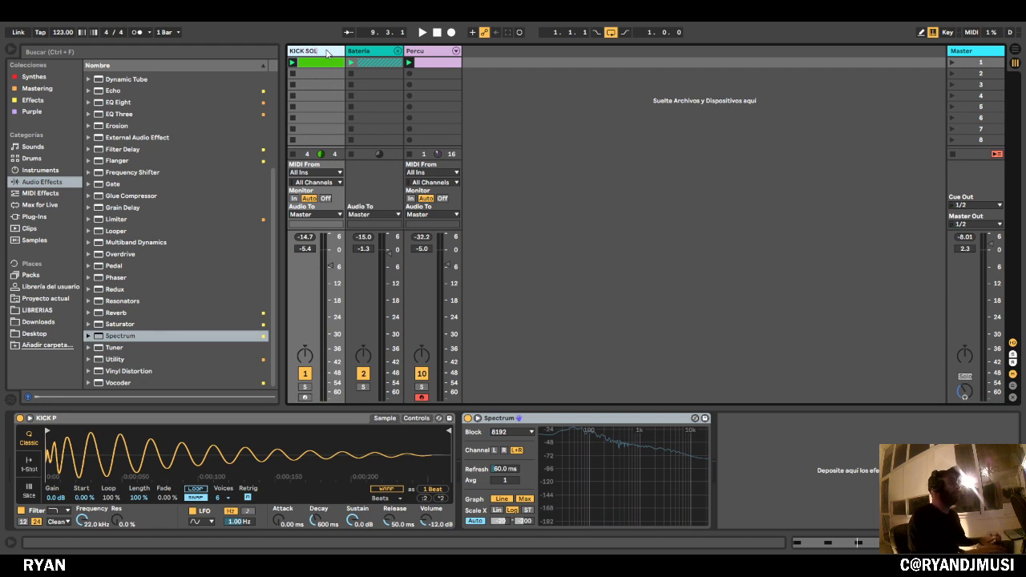
pyautogui.press('Return')
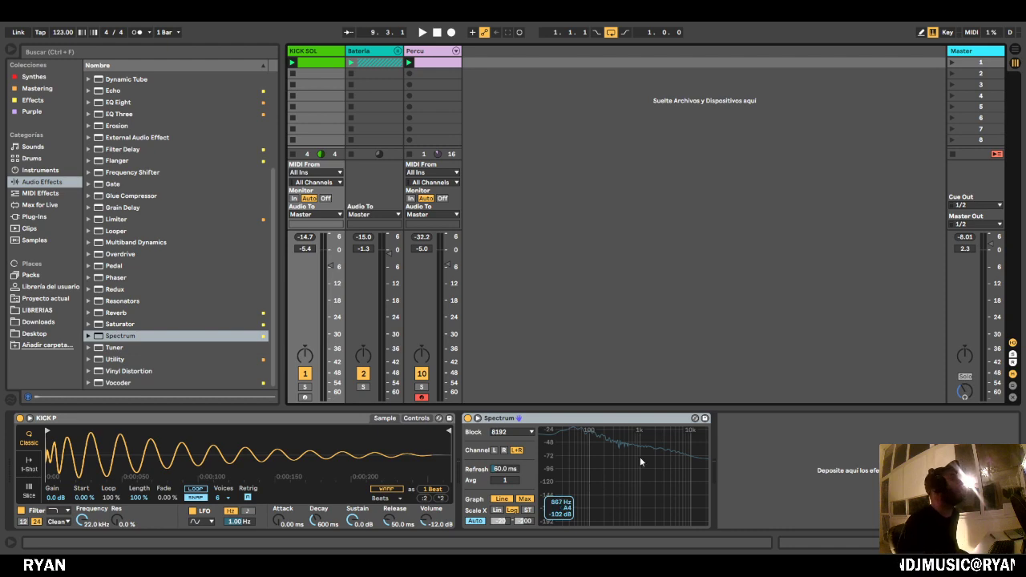
# Review the device chains of the KICK SOL, Bateria and Percu tracks, check the grouped tracks and replay the groove briefly.
pyautogui.click(332, 53)
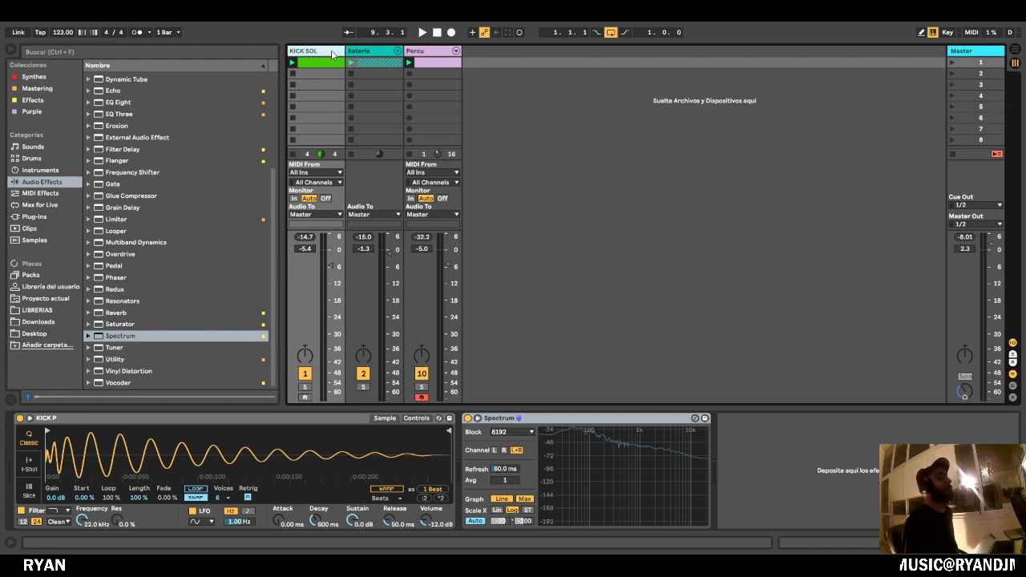
pyautogui.click(384, 53)
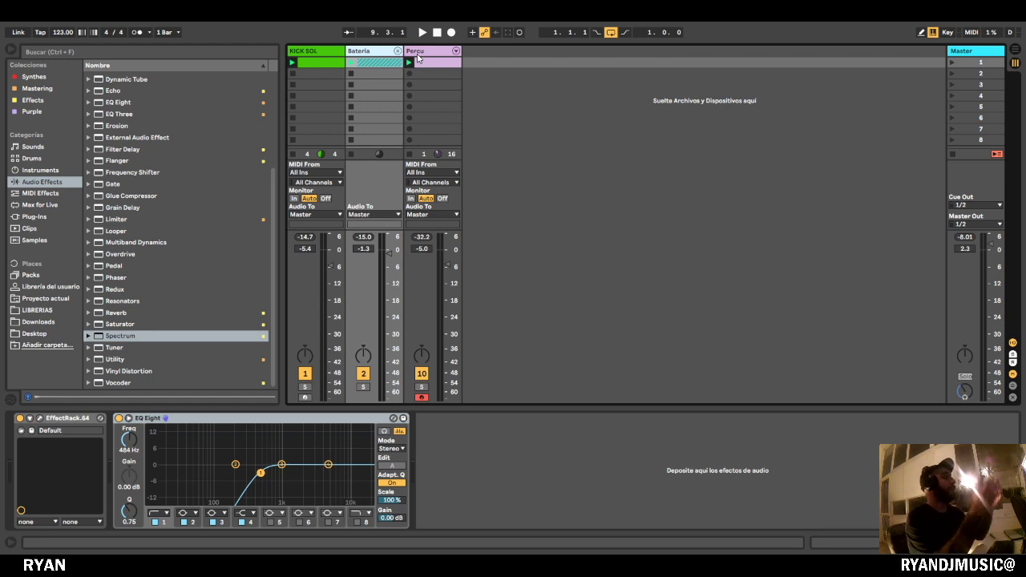
pyautogui.click(421, 54)
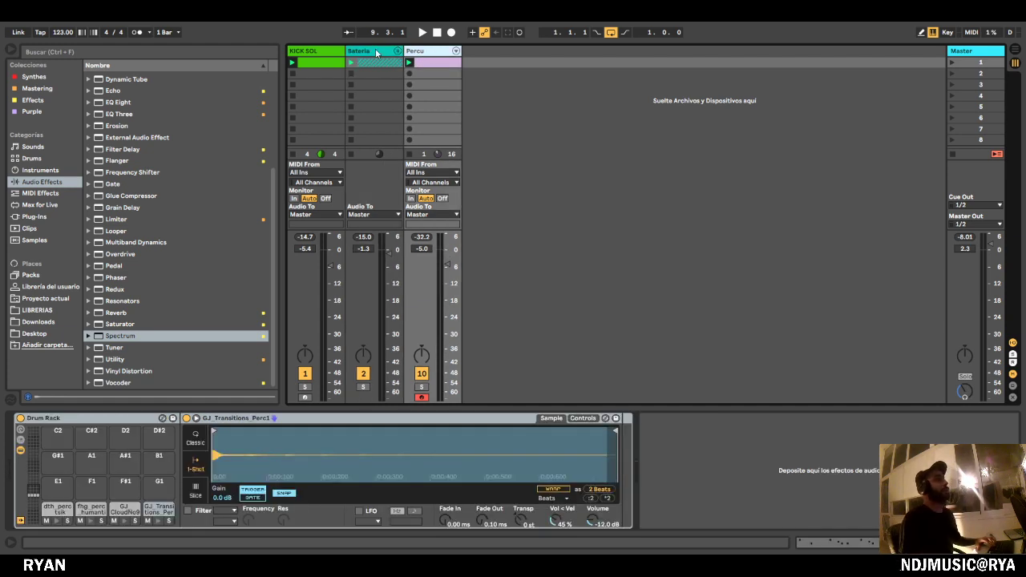
pyautogui.click(327, 54)
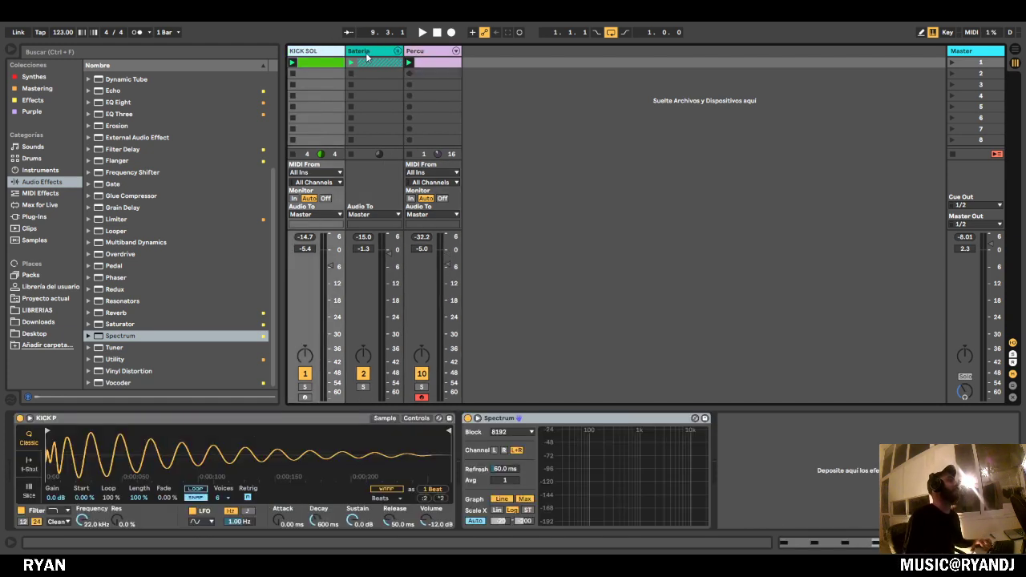
pyautogui.click(373, 58)
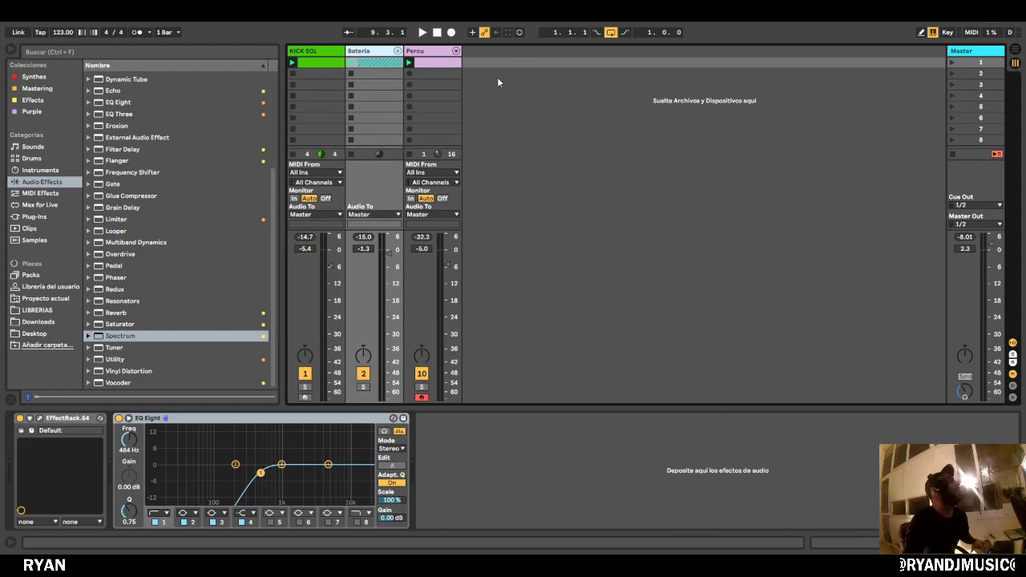
pyautogui.click(398, 50)
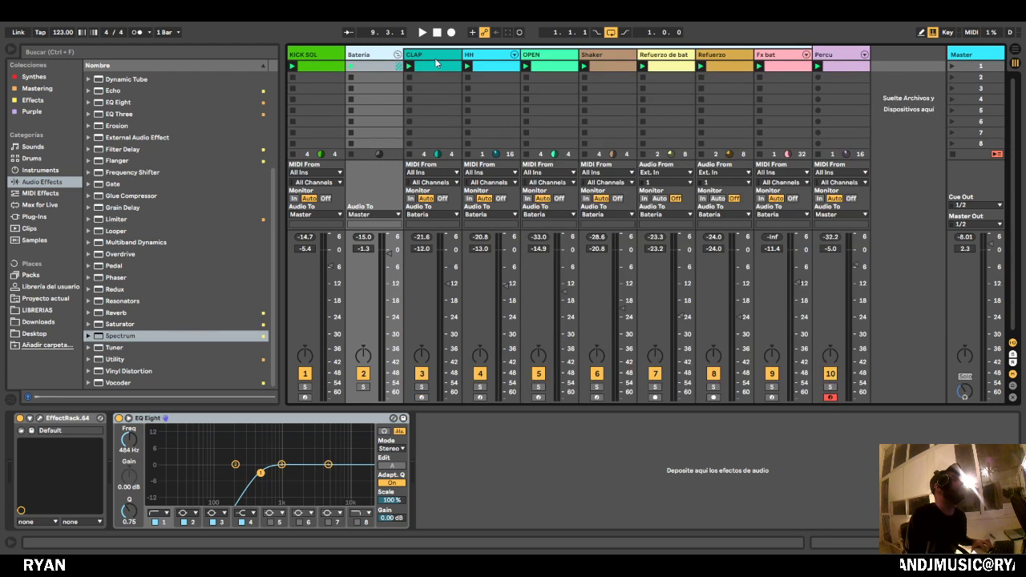
pyautogui.click(398, 54)
pyautogui.press('space')
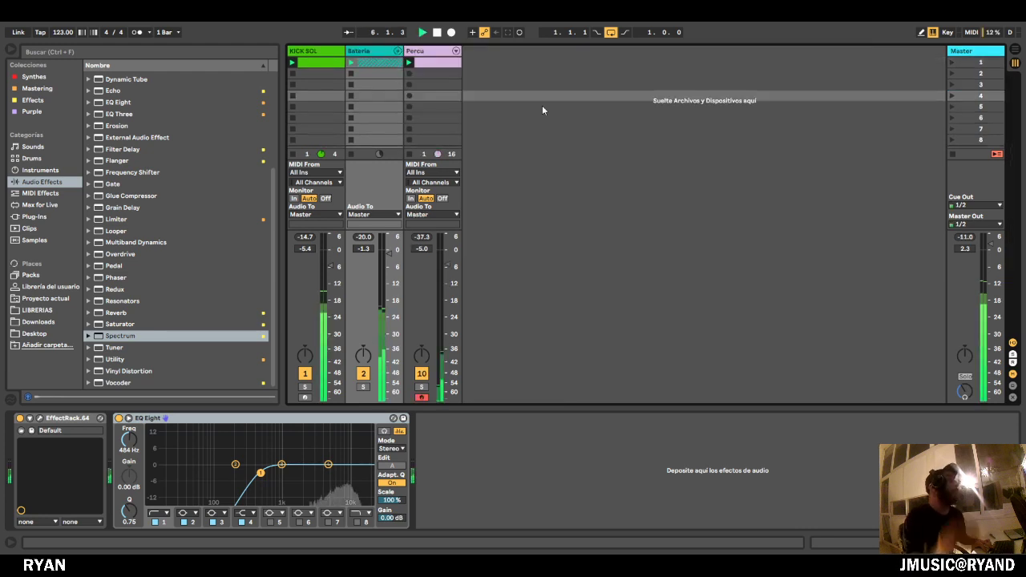
pyautogui.press('space')
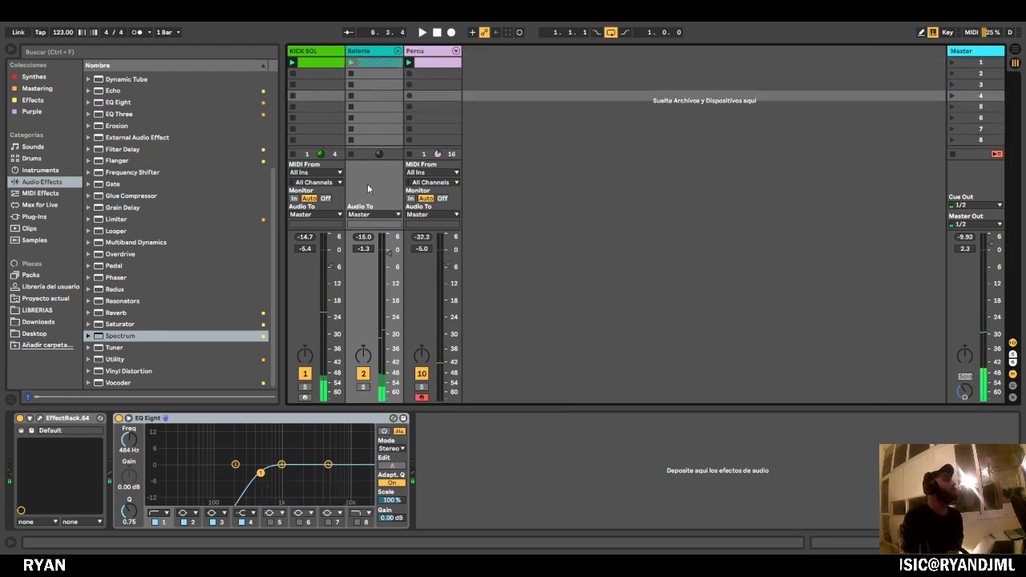
pyautogui.click(430, 56)
pyautogui.click(385, 53)
pyautogui.click(325, 54)
pyautogui.click(559, 117)
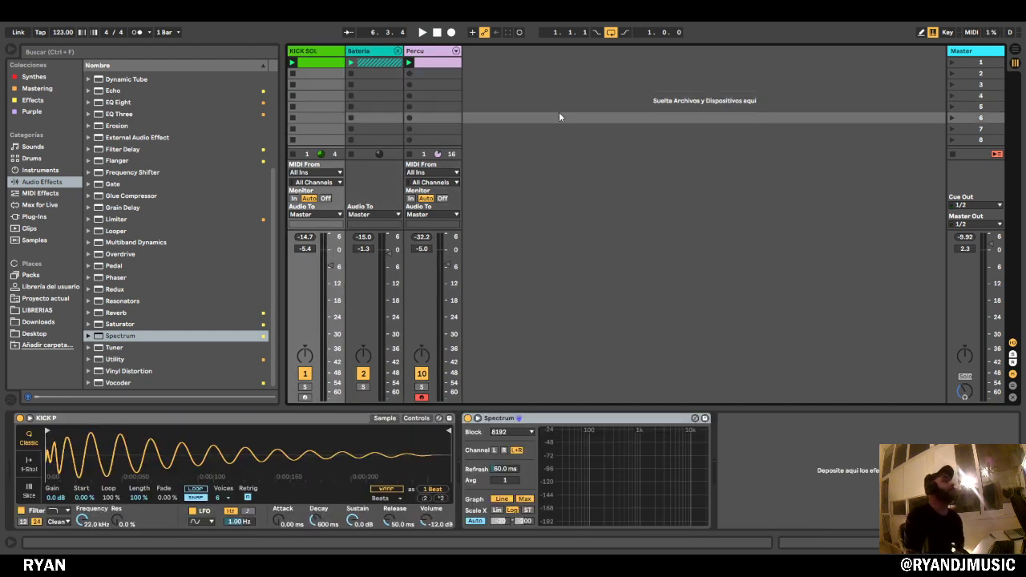
# Find Bazille in the Synthes collection by searching for "ba", load it on a new track after Percu and solo that track.
pyautogui.click(56, 77)
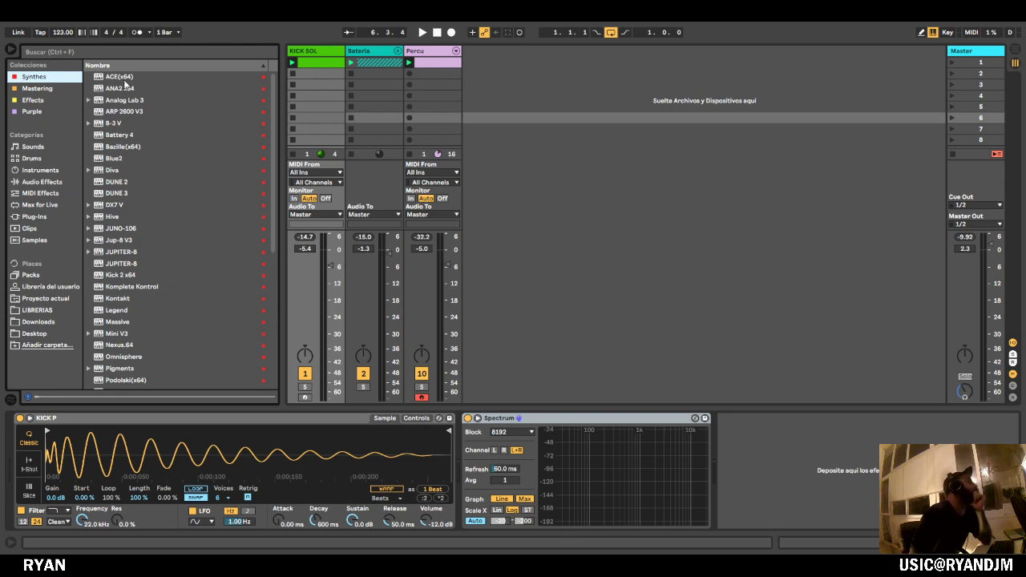
pyautogui.click(92, 53)
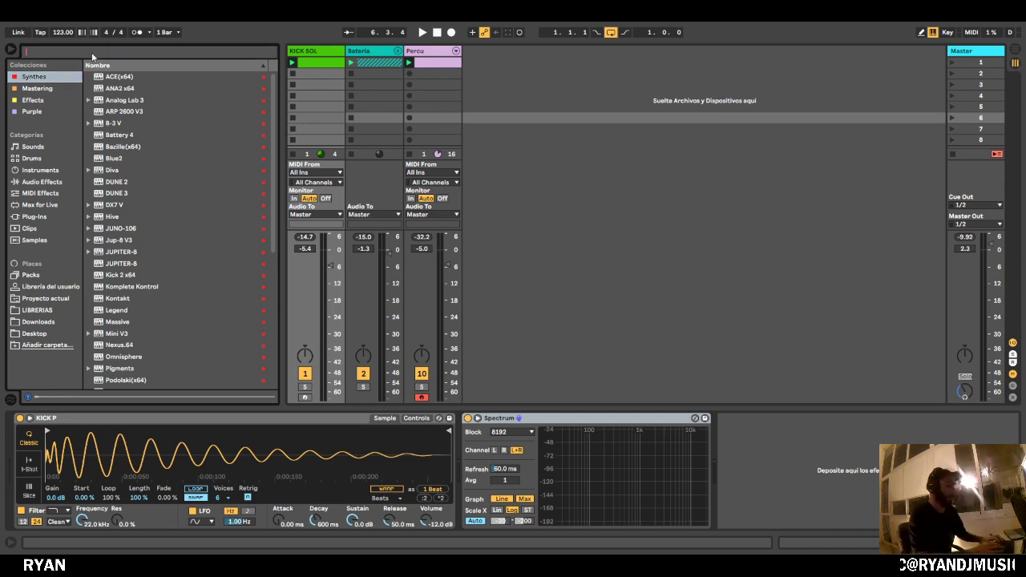
pyautogui.write('bas')
pyautogui.press('BackSpace')
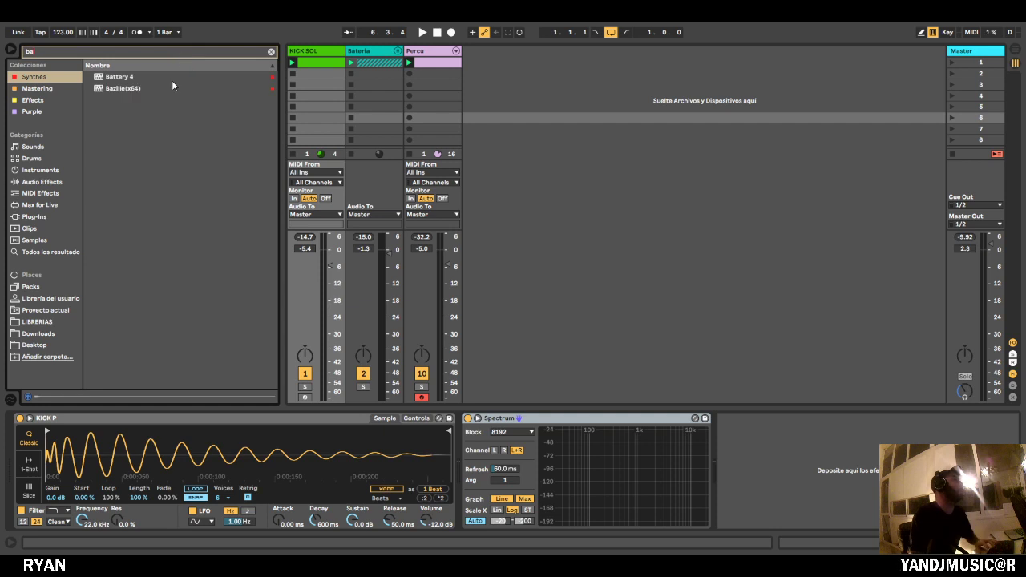
pyautogui.moveTo(131, 91); pyautogui.dragTo(488, 144)
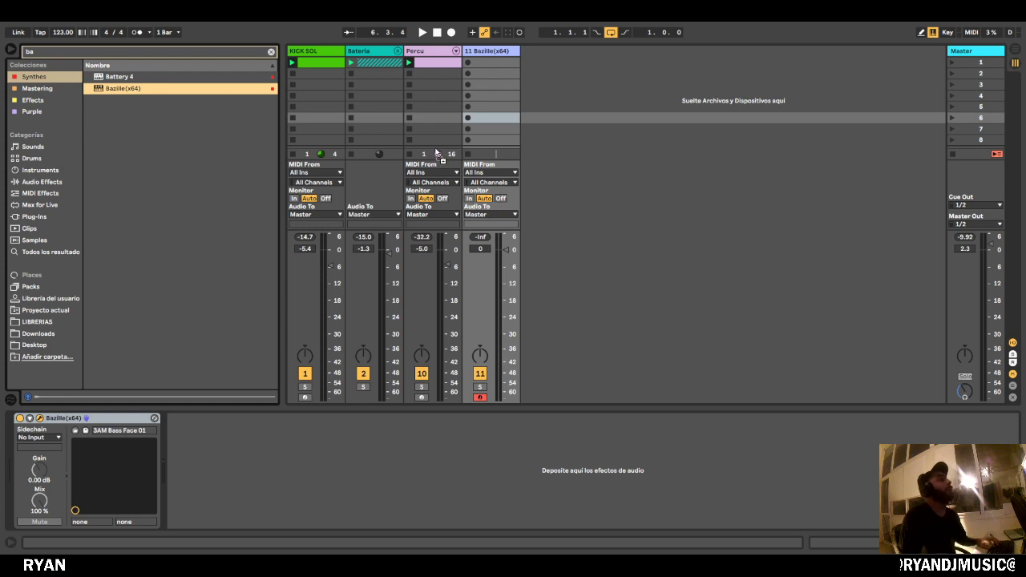
pyautogui.click(829, 119)
pyautogui.click(480, 387)
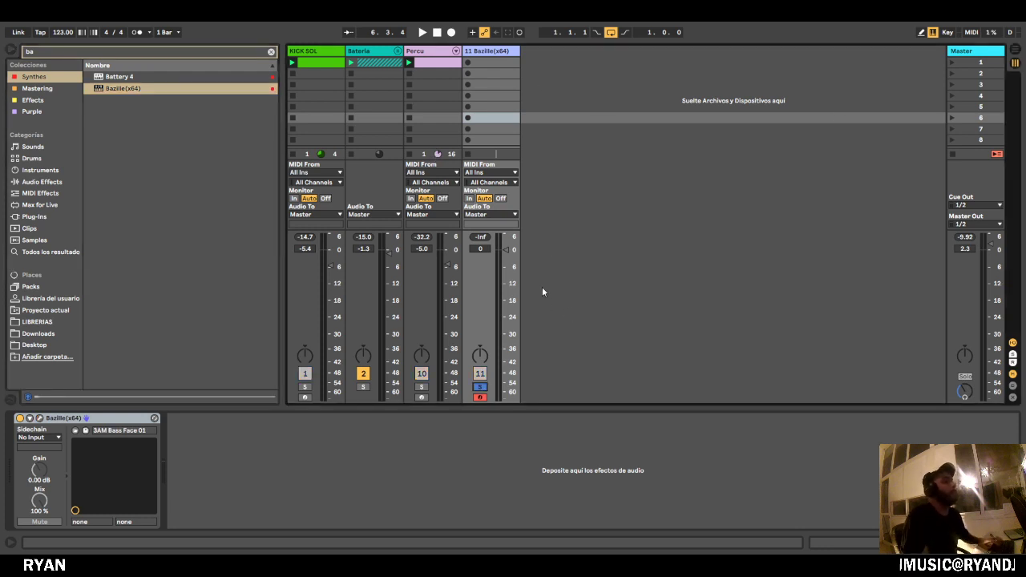
# Create a one-bar MIDI clip in the Bazille track's first slot, enlarge its note editor and enter a G3 note on the first sixteenth.
pyautogui.click(503, 63)
pyautogui.doubleClick(503, 63)
pyautogui.moveTo(482, 408); pyautogui.dragTo(481, 53)
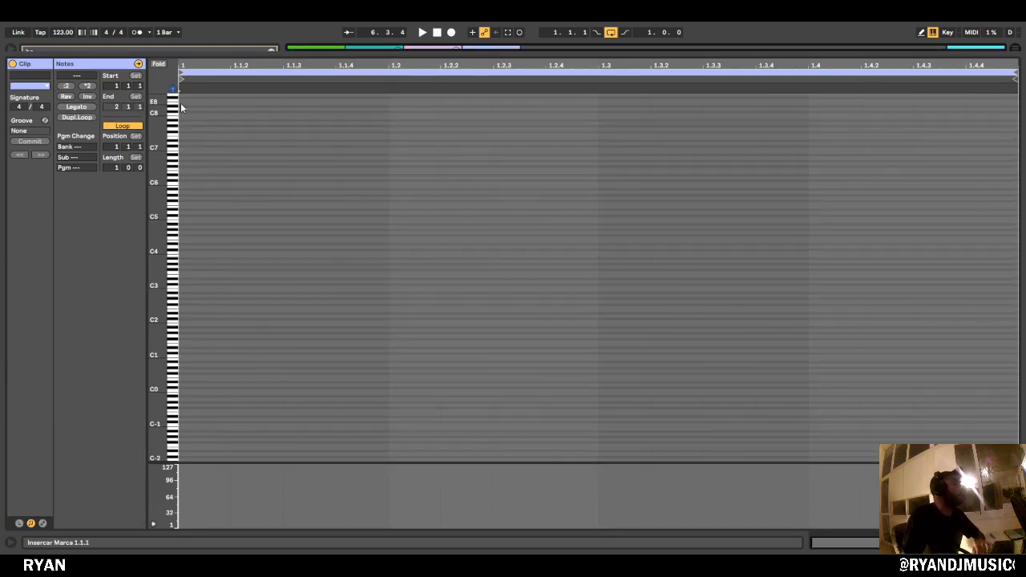
pyautogui.click(159, 64)
pyautogui.doubleClick(200, 218)
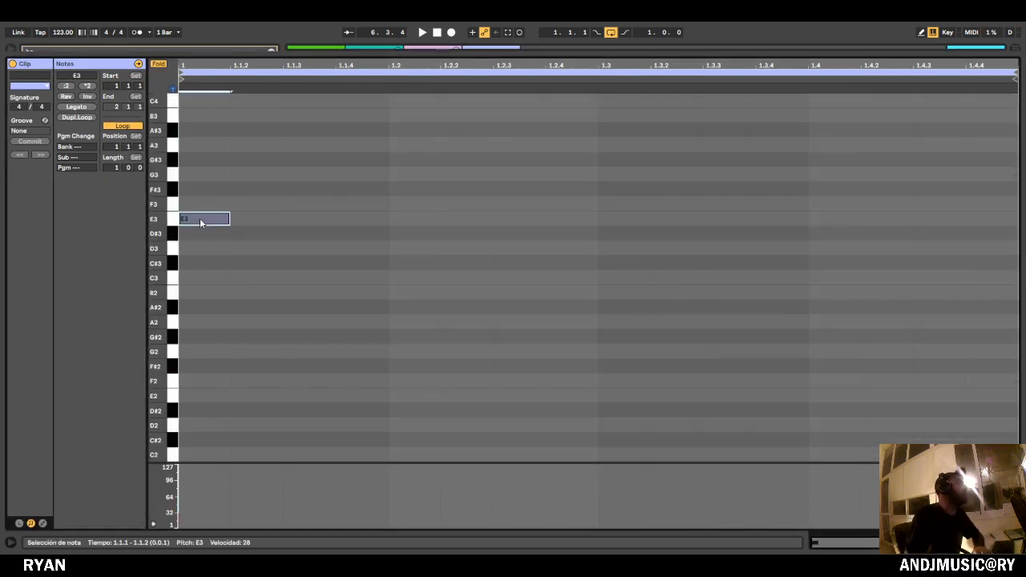
pyautogui.press('Up')
pyautogui.press('Up')
pyautogui.press('Up')
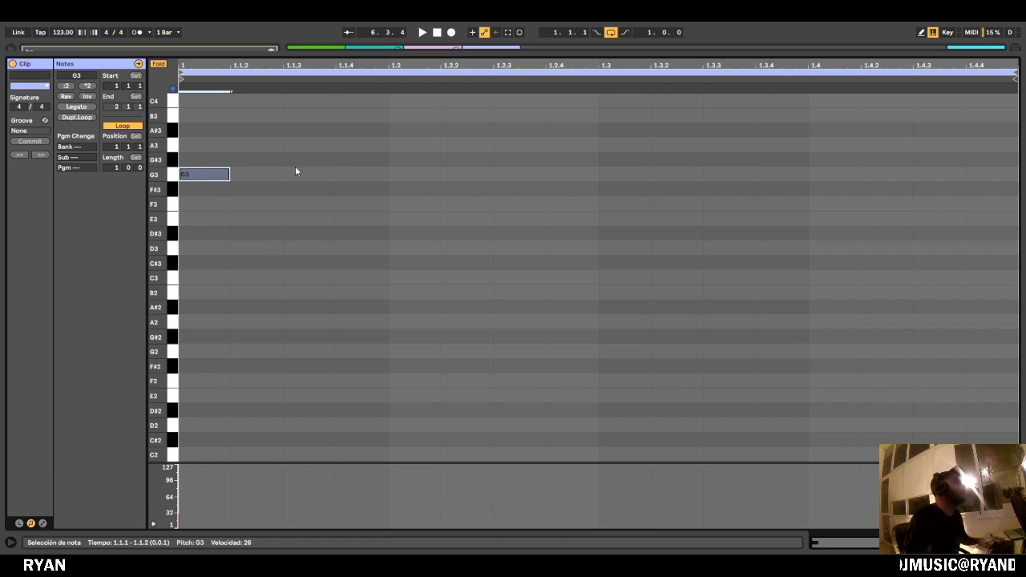
# Arrange sixteenth G3 notes at 1.1.2, 1.1.4 and 1.2.3, duplicate the pattern into the second half of the bar and close the note editor.
pyautogui.doubleClick(366, 173)
pyautogui.moveTo(187, 150); pyautogui.dragTo(213, 203)
pyautogui.press('Right')
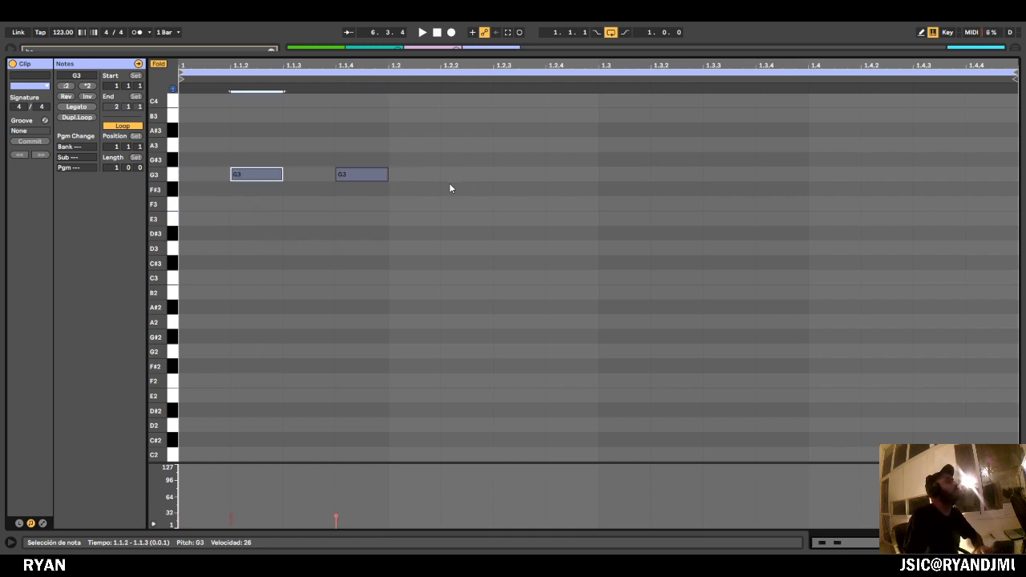
pyautogui.doubleClick(503, 174)
pyautogui.moveTo(581, 122); pyautogui.dragTo(128, 253)
pyautogui.hotkey('ctrl', 'd')
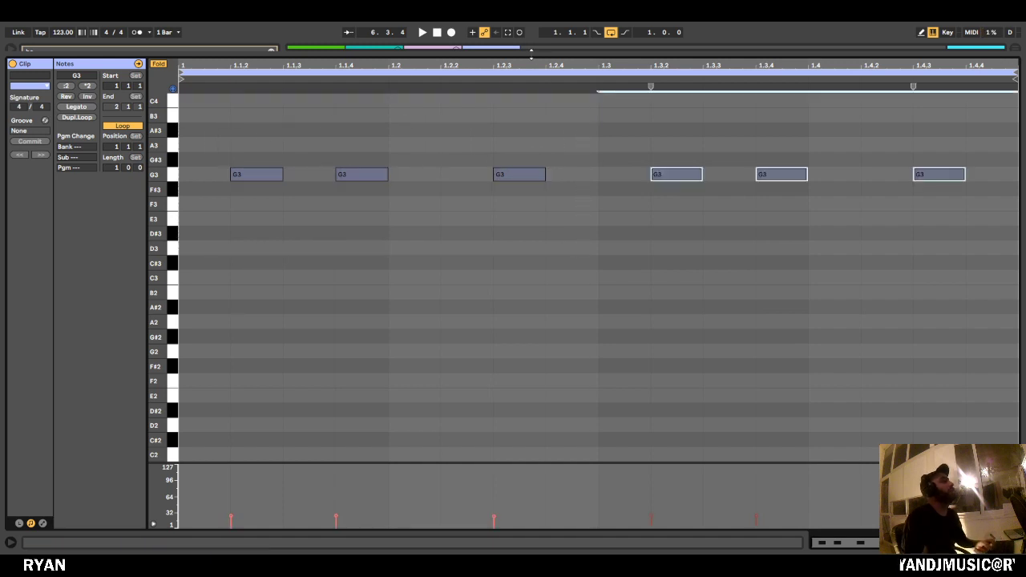
pyautogui.moveTo(532, 54); pyautogui.dragTo(532, 505)
# Rename the Bazille track as Bass and show its device chain.
pyautogui.hotkey('ctrl', 'r')
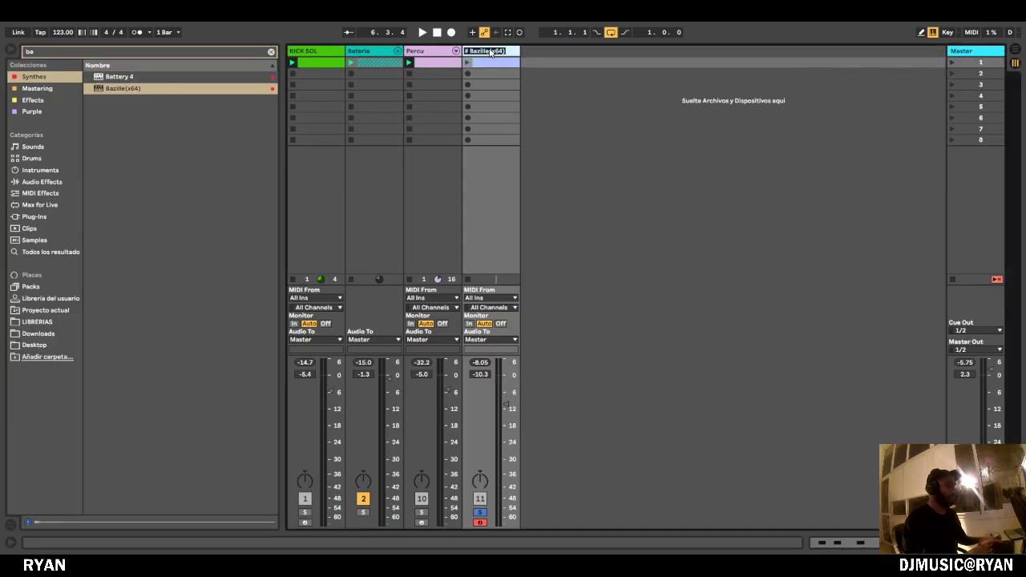
pyautogui.write('Bass')
pyautogui.press('Return')
pyautogui.doubleClick(491, 52)
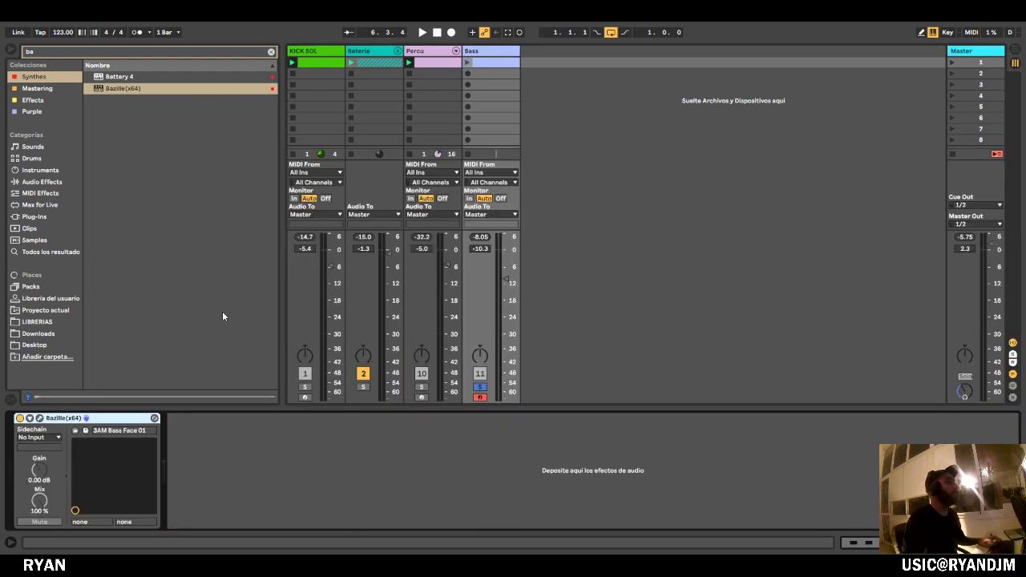
# Play the bass soloed and with the full groove, leave solo off and set the Bass track's volume to -12.0 dB.
pyautogui.moveTo(506, 280); pyautogui.dragTo(507, 278)
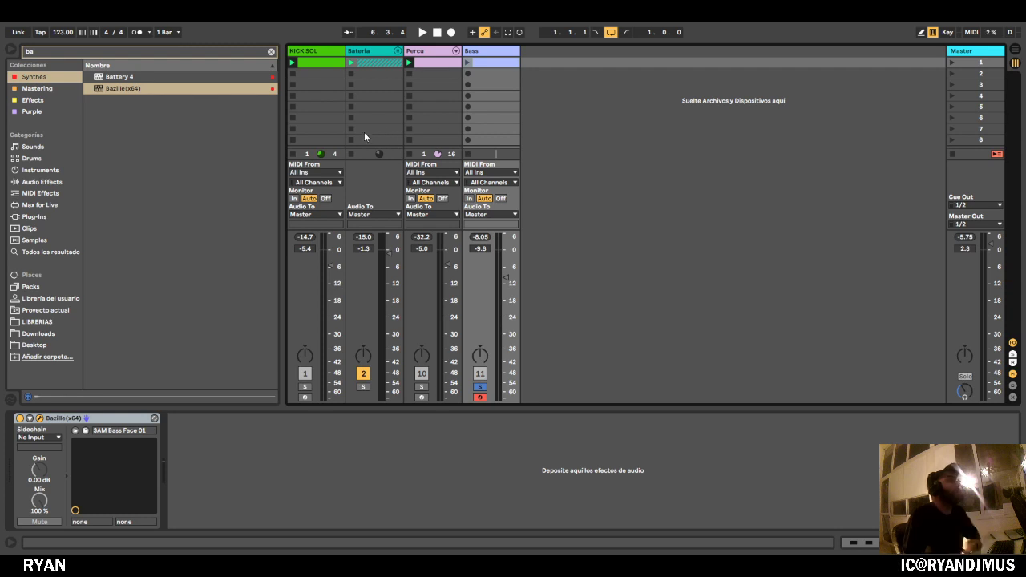
pyautogui.press('space')
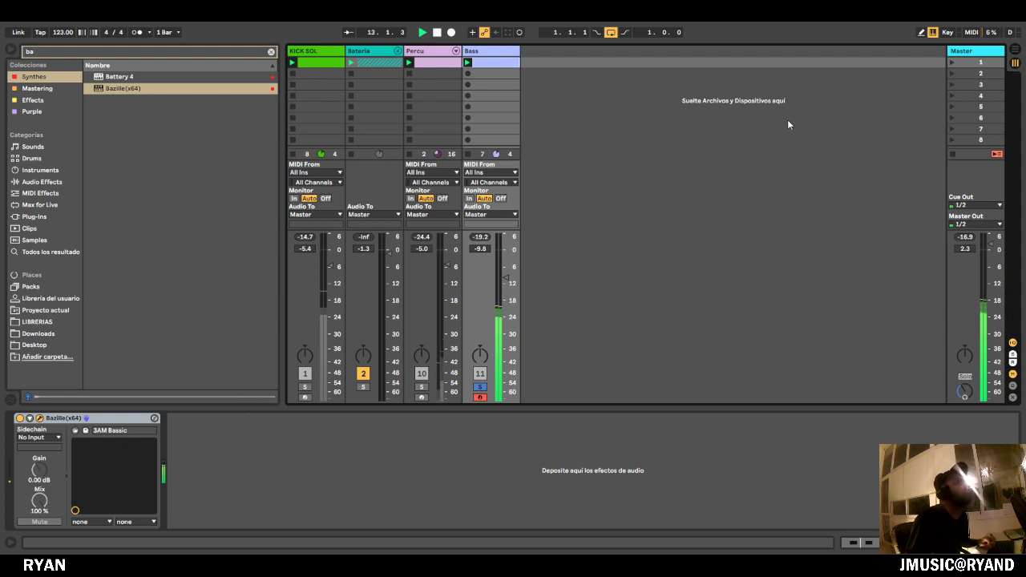
pyautogui.click(479, 386)
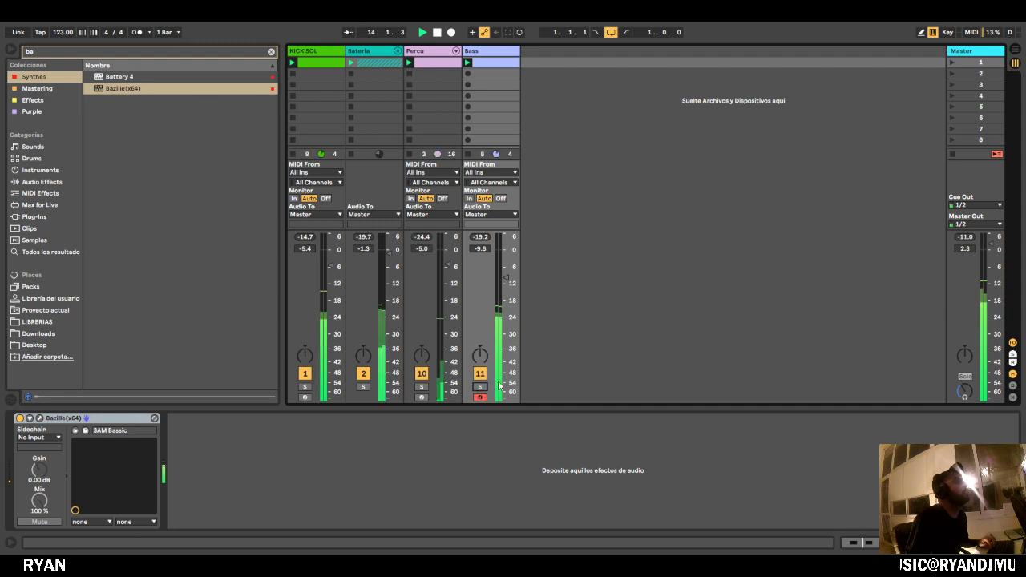
pyautogui.moveTo(505, 277); pyautogui.dragTo(505, 291)
pyautogui.click(271, 51)
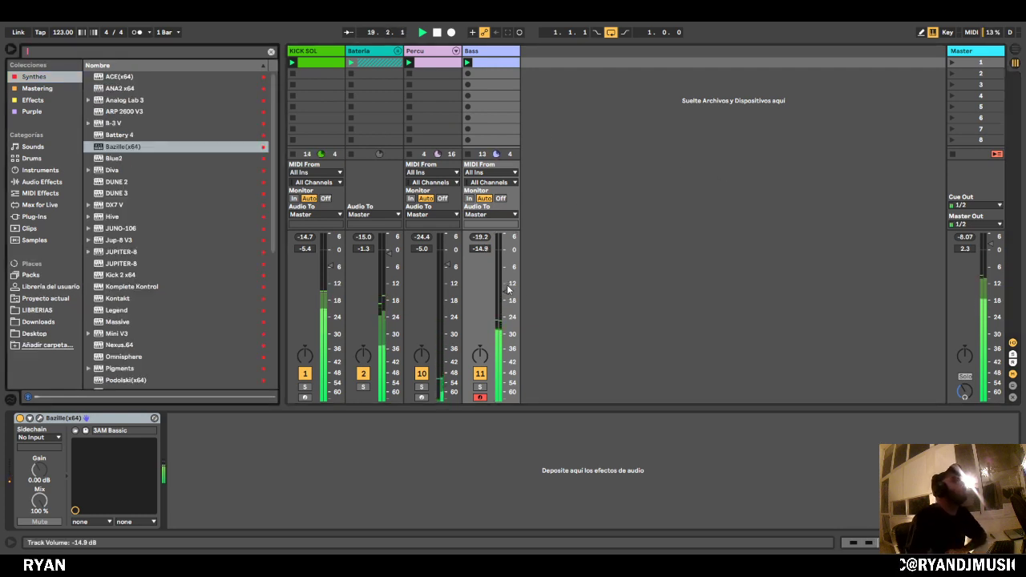
pyautogui.click(661, 145)
pyautogui.press('space')
pyautogui.moveTo(507, 290); pyautogui.dragTo(507, 283)
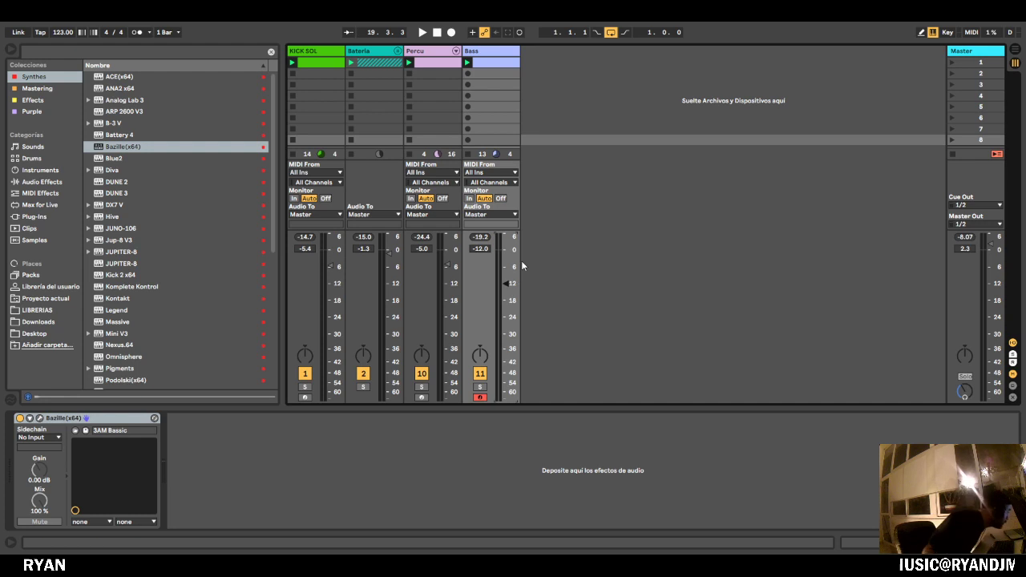
# Check the Bateria track's effects, replay the groove with the bass briefly and return to the Bass track's device.
pyautogui.click(377, 51)
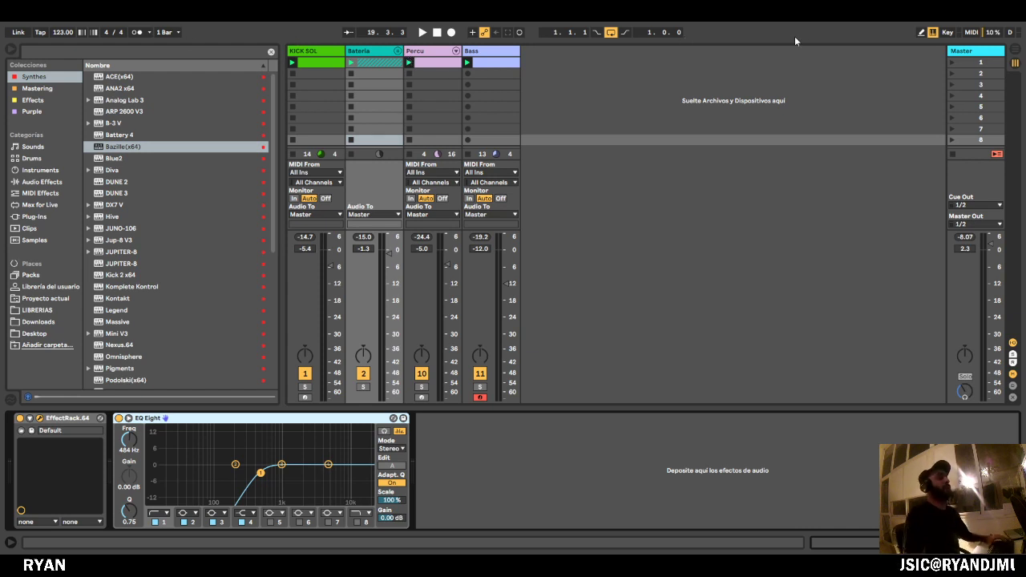
pyautogui.press('Up')
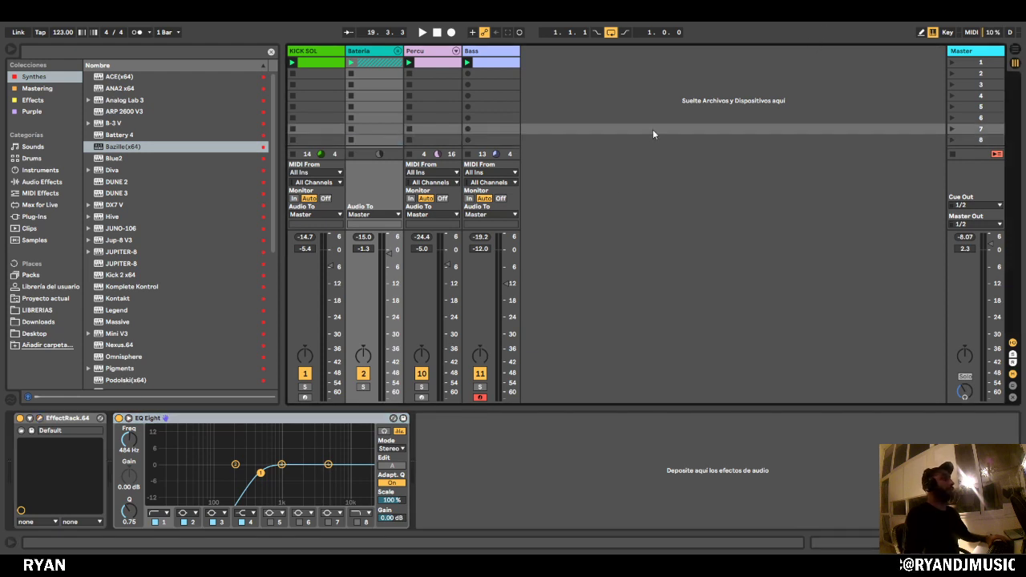
pyautogui.press('space')
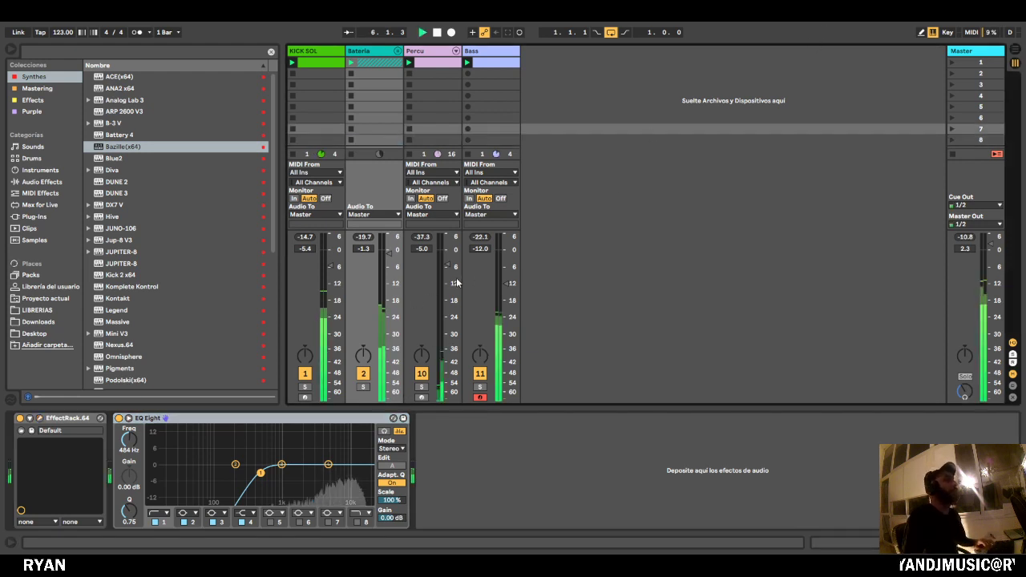
pyautogui.click(497, 52)
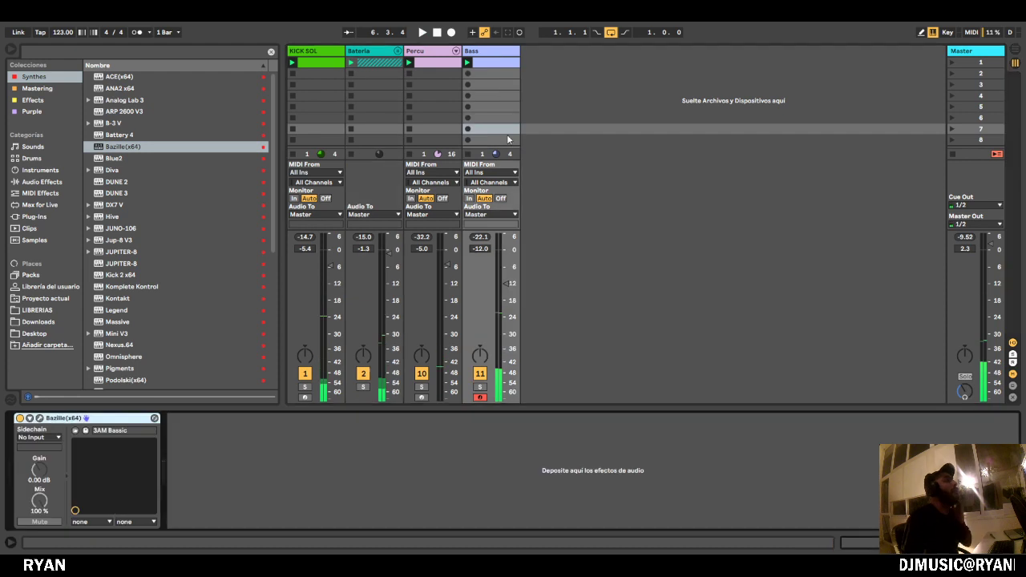
# Examine the bass clip's G3 note pattern in the enlarged note editor, then close the editor.
pyautogui.click(493, 61)
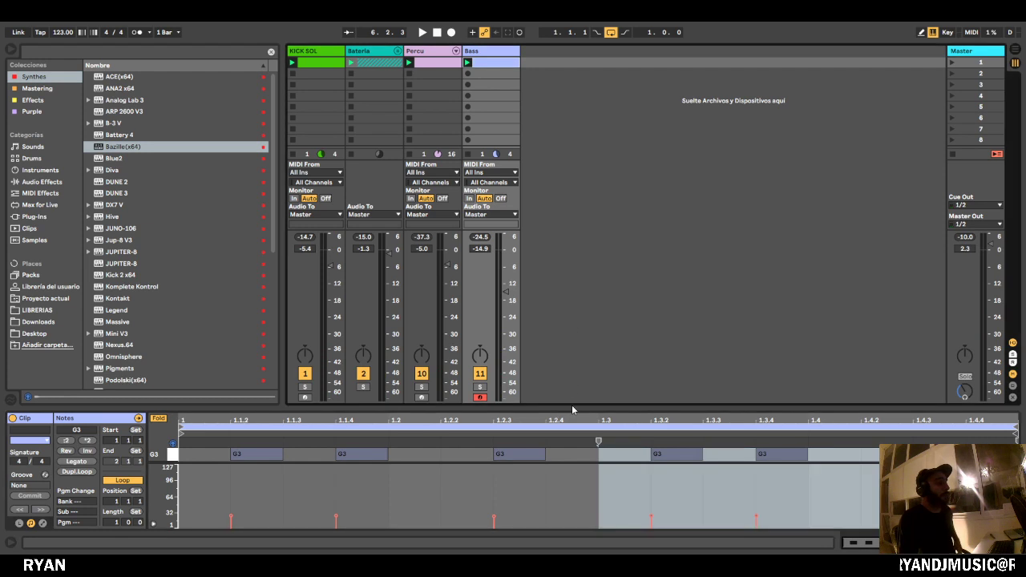
pyautogui.moveTo(572, 410); pyautogui.dragTo(301, 116)
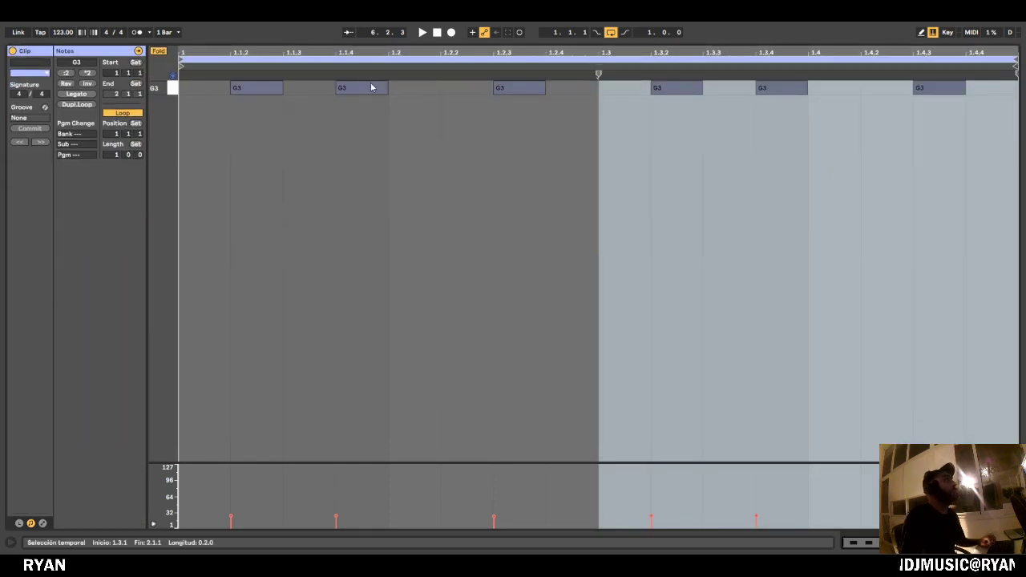
pyautogui.click(269, 88)
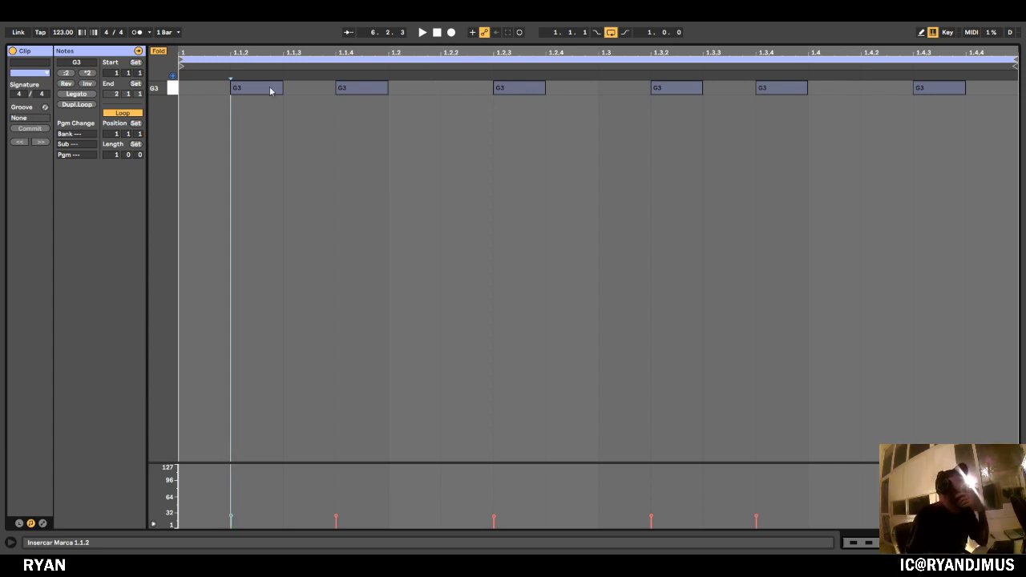
pyautogui.moveTo(257, 118)
pyautogui.mouseDown()
pyautogui.moveTo(396, 74)
pyautogui.moveTo(999, 100)
pyautogui.mouseUp()
pyautogui.click(812, 113)
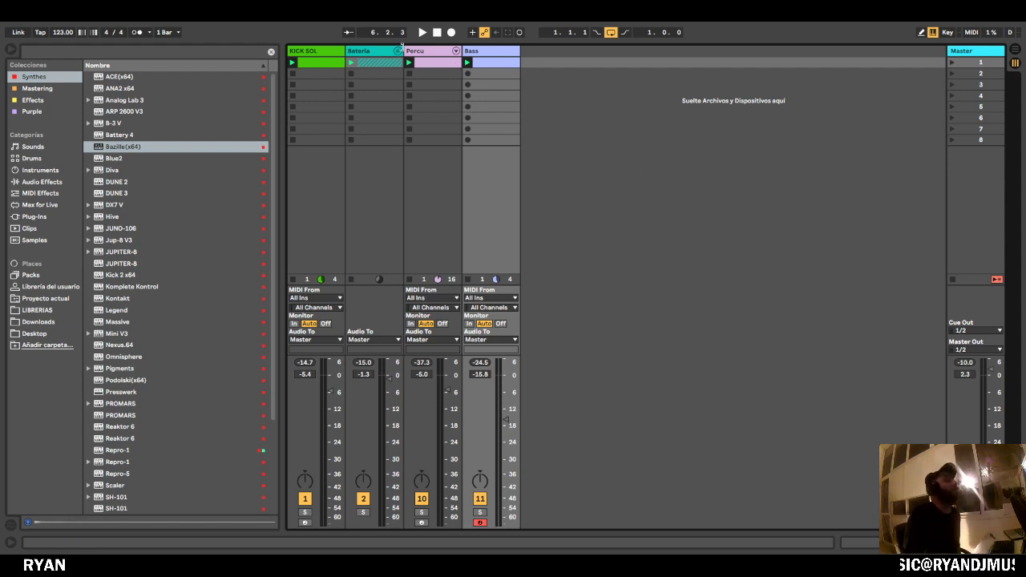
# Unfold the Bateria group to review its tracks, fold it again and go over the Percu and Bass tracks.
pyautogui.click(397, 53)
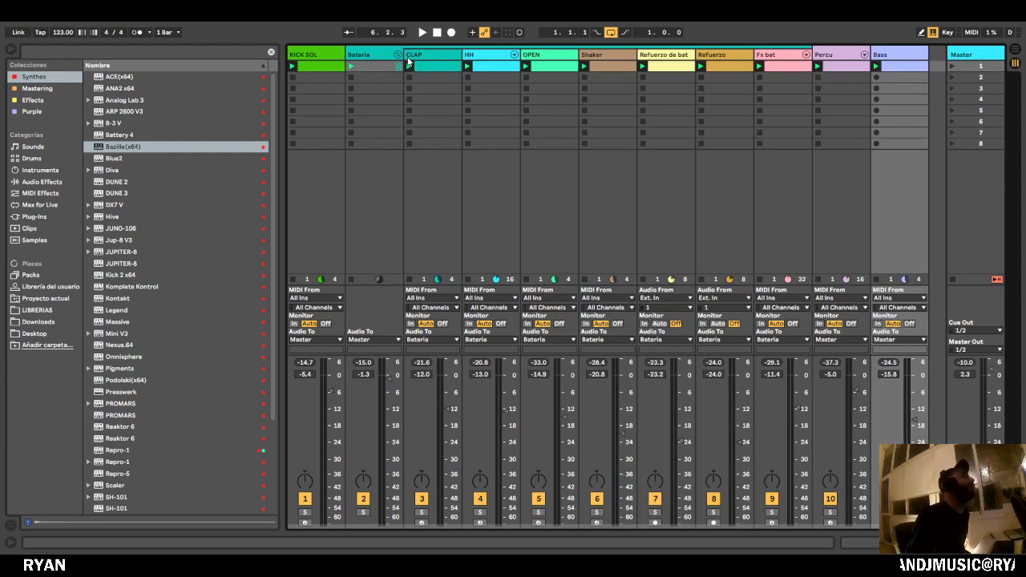
pyautogui.click(397, 54)
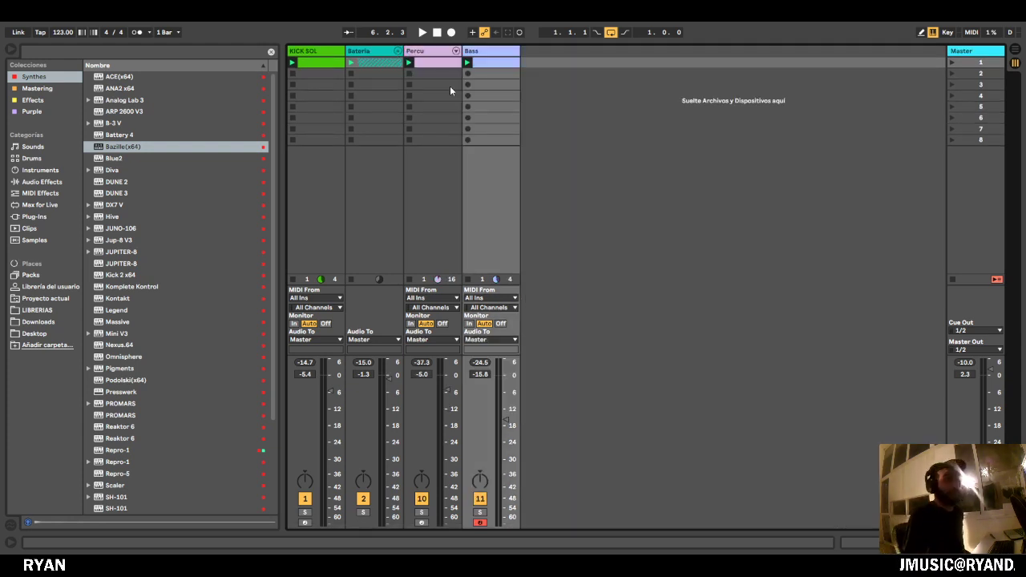
pyautogui.click(435, 50)
pyautogui.click(484, 52)
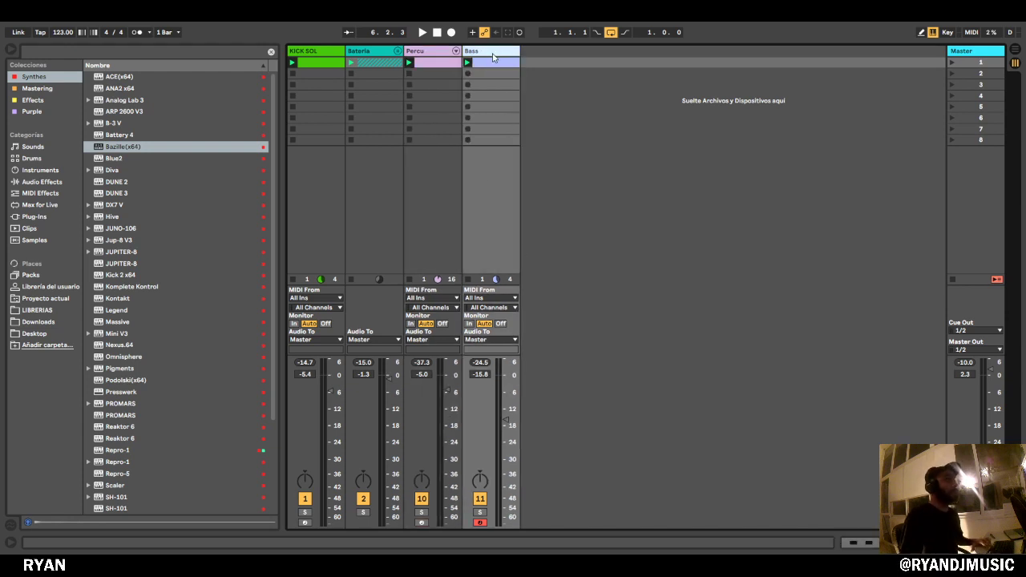
# Review the bass clip's notes again, launch the clip with the groove and lower the Bass track's volume to -20.7 dB.
pyautogui.doubleClick(493, 64)
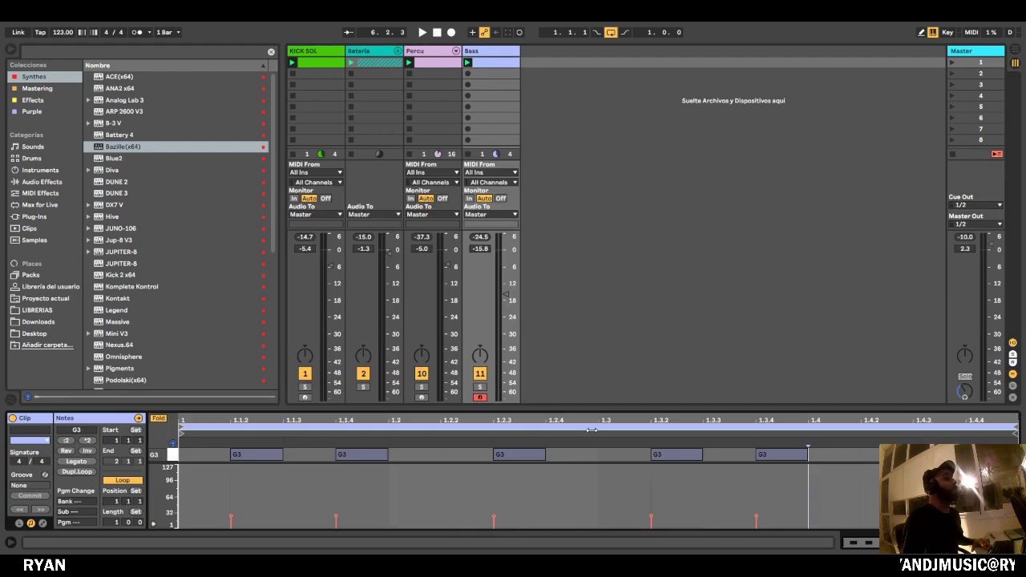
pyautogui.moveTo(599, 407); pyautogui.dragTo(589, 158)
pyautogui.moveTo(215, 288)
pyautogui.mouseDown()
pyautogui.moveTo(238, 231)
pyautogui.moveTo(866, 207)
pyautogui.mouseUp()
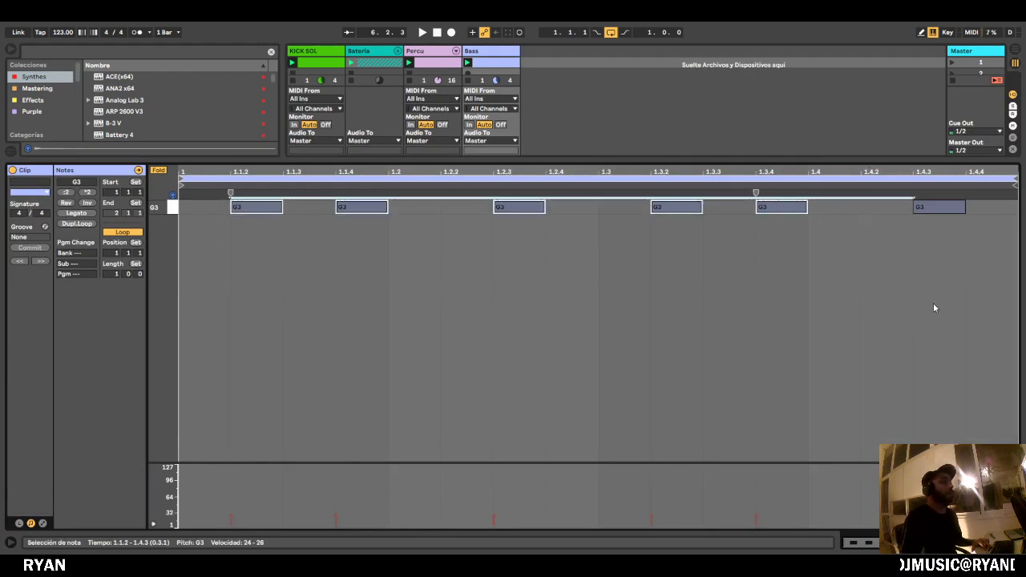
pyautogui.click(934, 307)
pyautogui.click(469, 64)
pyautogui.moveTo(578, 160); pyautogui.dragTo(573, 497)
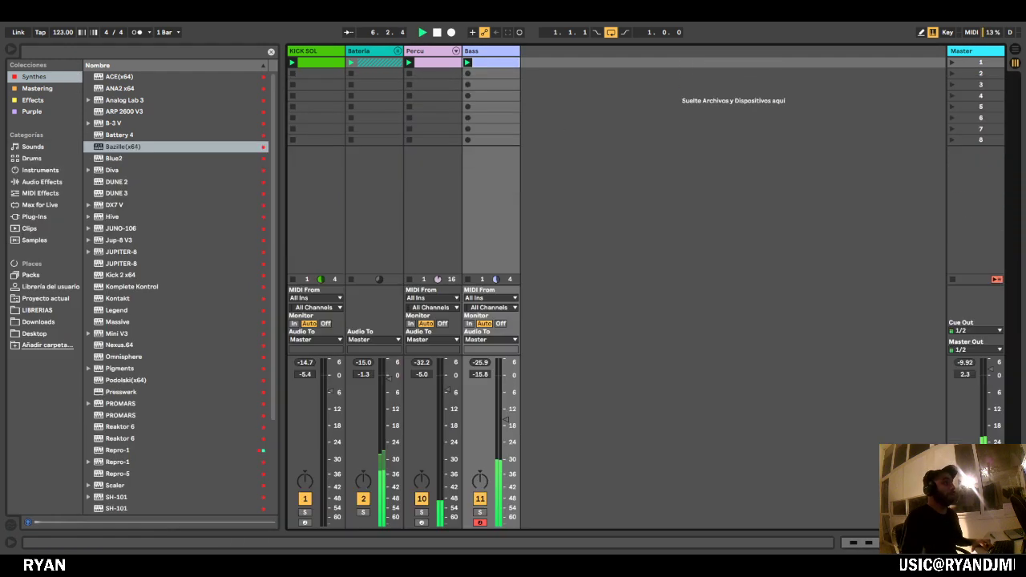
pyautogui.moveTo(506, 420); pyautogui.dragTo(505, 434)
# Add an Auto Filter after Bazille on the Bass track, lower its low-pass cutoff to 732 Hz with 19% resonance and play the groove.
pyautogui.doubleClick(491, 51)
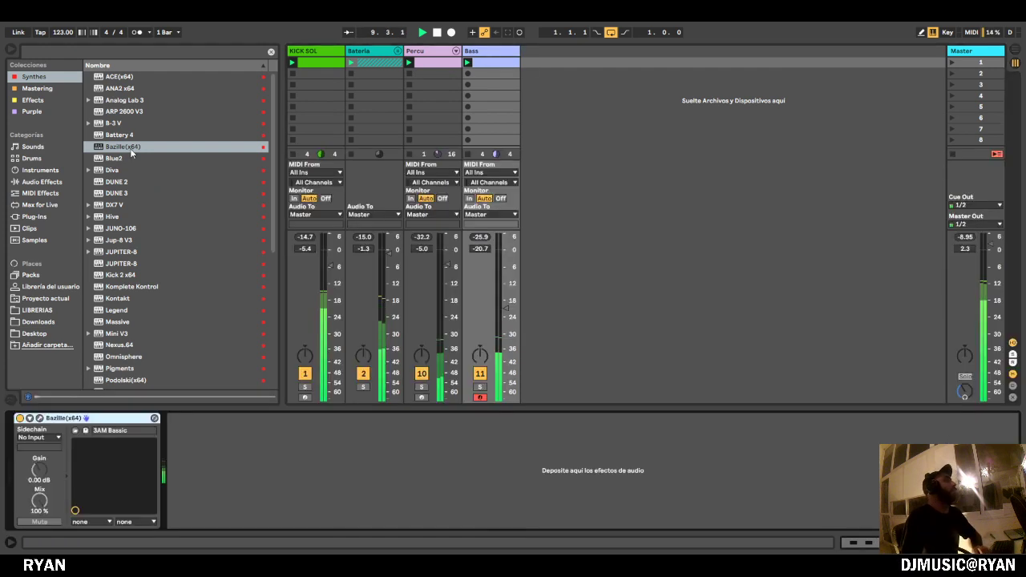
pyautogui.click(64, 181)
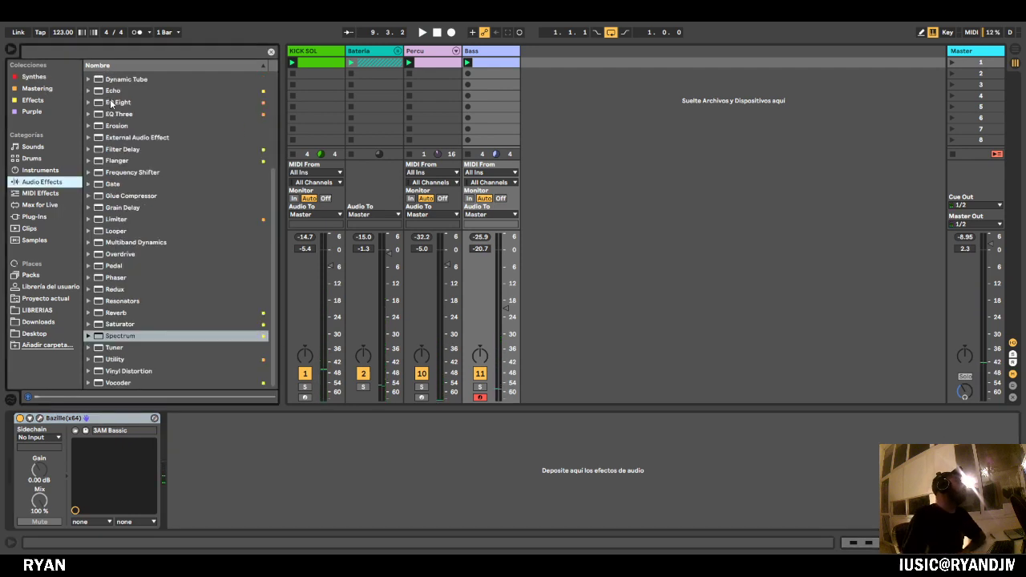
pyautogui.scroll(5, 144, 136)
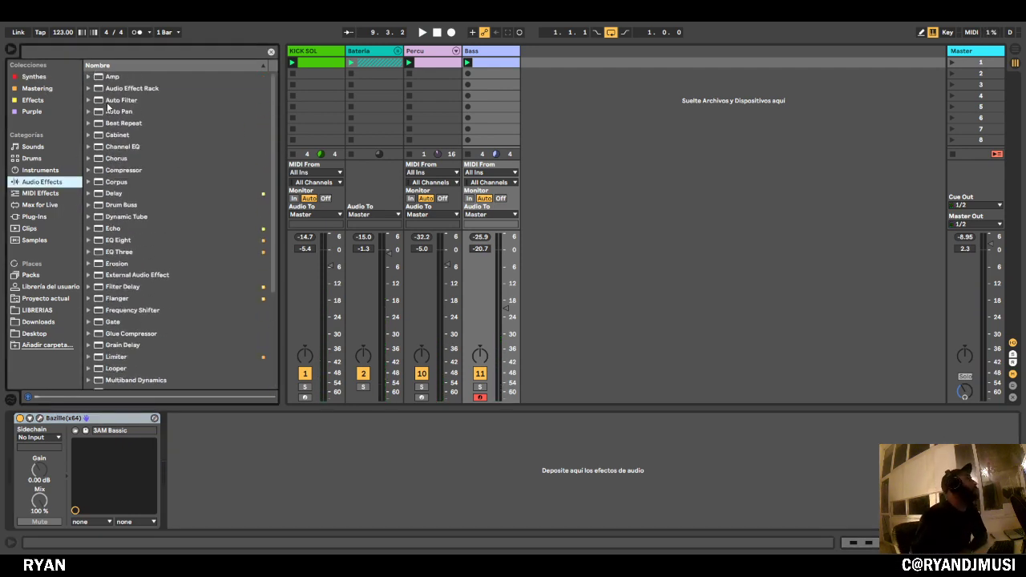
pyautogui.moveTo(109, 107); pyautogui.dragTo(414, 431)
pyautogui.moveTo(315, 482); pyautogui.dragTo(273, 483)
pyautogui.press('space')
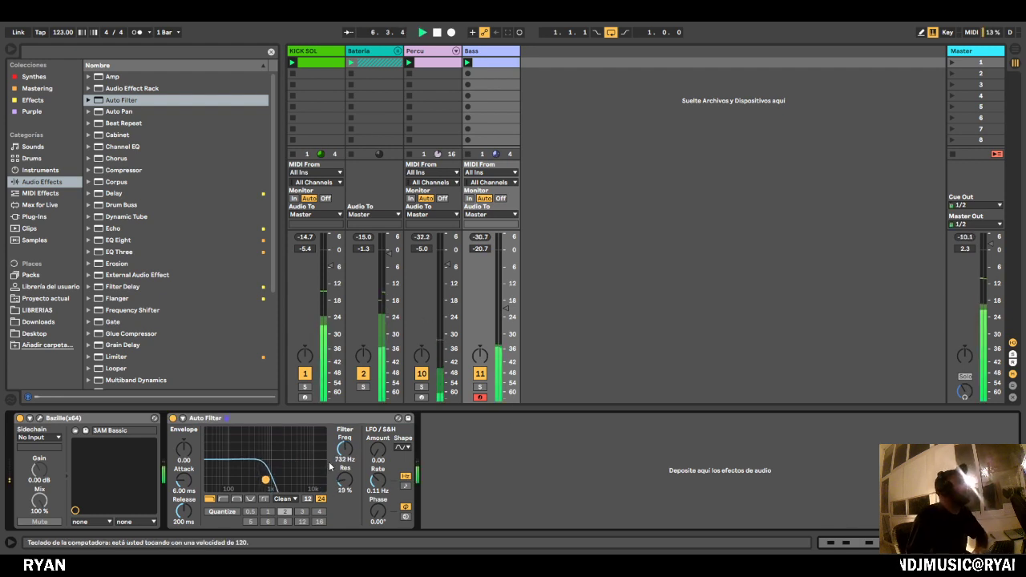
# Lower the Bass track's Auto Filter cutoff to 271 Hz with 24% resonance and raise the track volume to -20.1 dB during playback.
pyautogui.moveTo(265, 479); pyautogui.dragTo(265, 480)
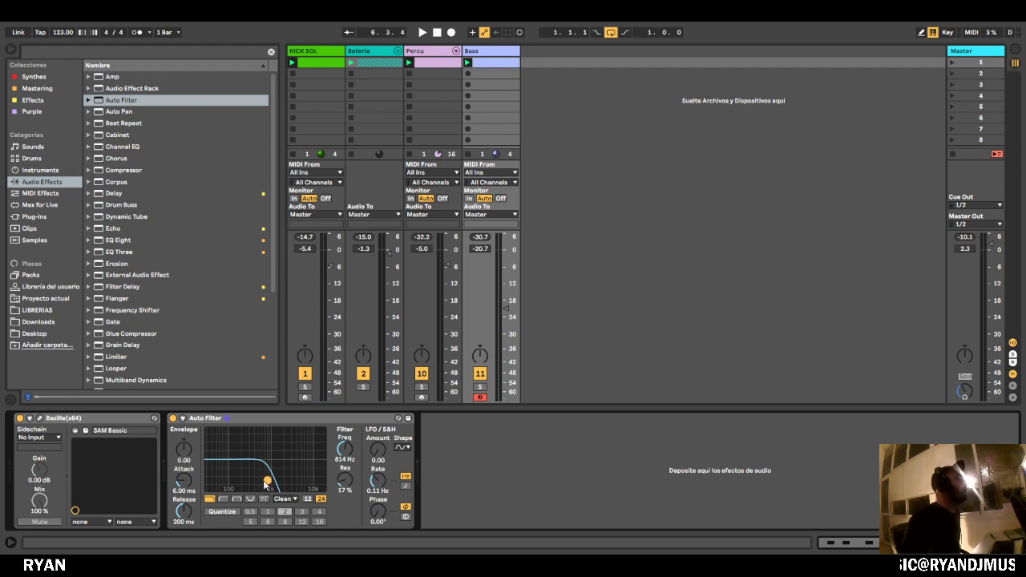
pyautogui.press('space')
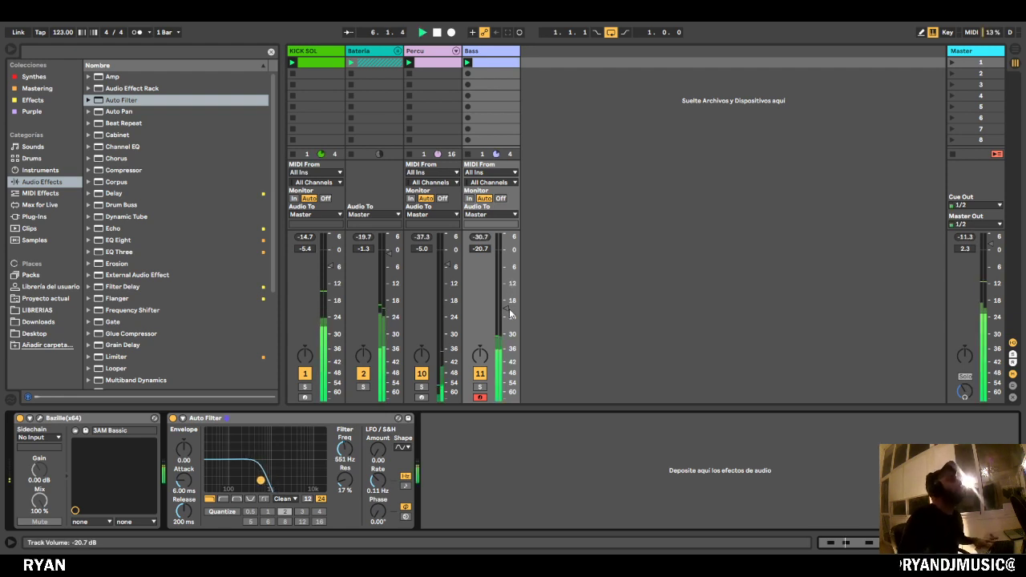
pyautogui.moveTo(260, 481); pyautogui.dragTo(249, 478)
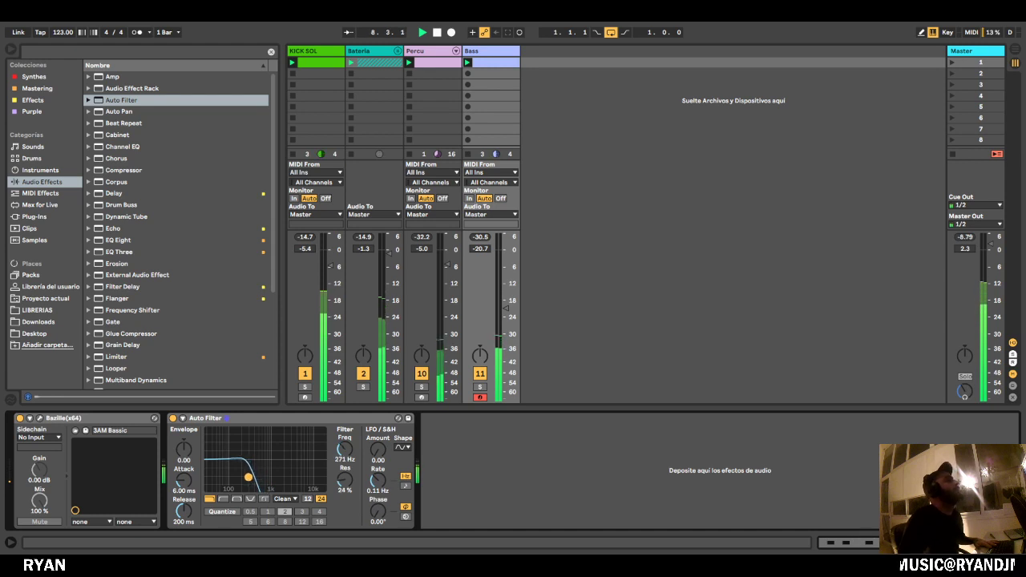
pyautogui.click(505, 307)
pyautogui.moveTo(505, 307); pyautogui.dragTo(505, 306)
pyautogui.click(493, 74)
pyautogui.press('space')
# Delete the G3 note at 1.3.2 in the bass clip and duplicate its loop to a two-bar length.
pyautogui.doubleClick(495, 62)
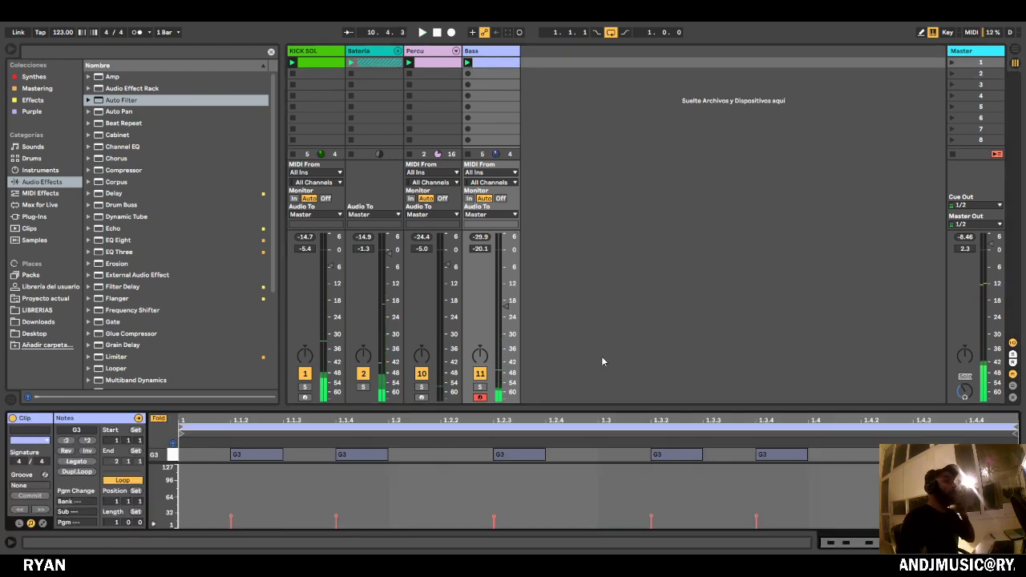
pyautogui.moveTo(590, 407); pyautogui.dragTo(591, 117)
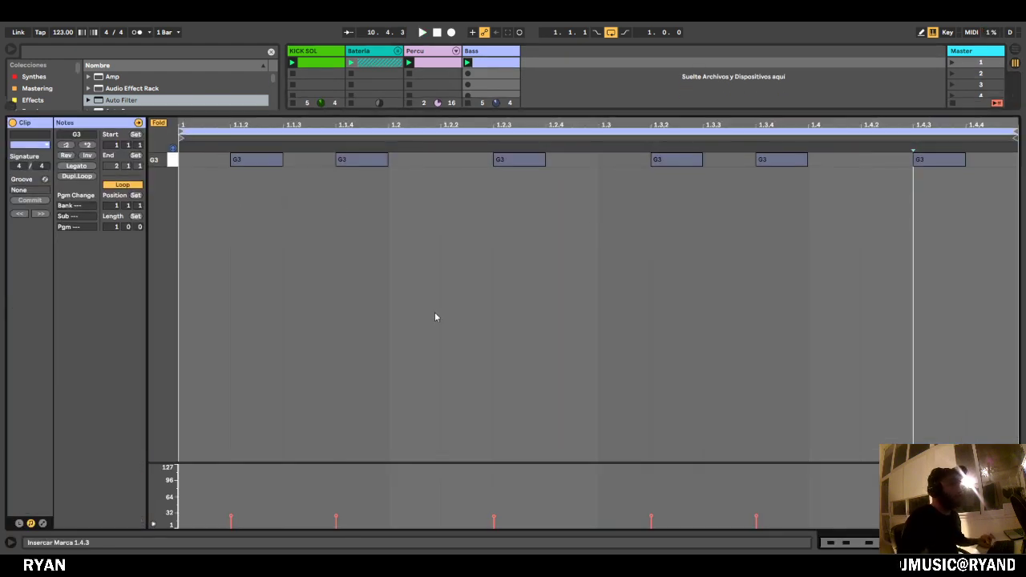
pyautogui.moveTo(496, 464); pyautogui.dragTo(477, 303)
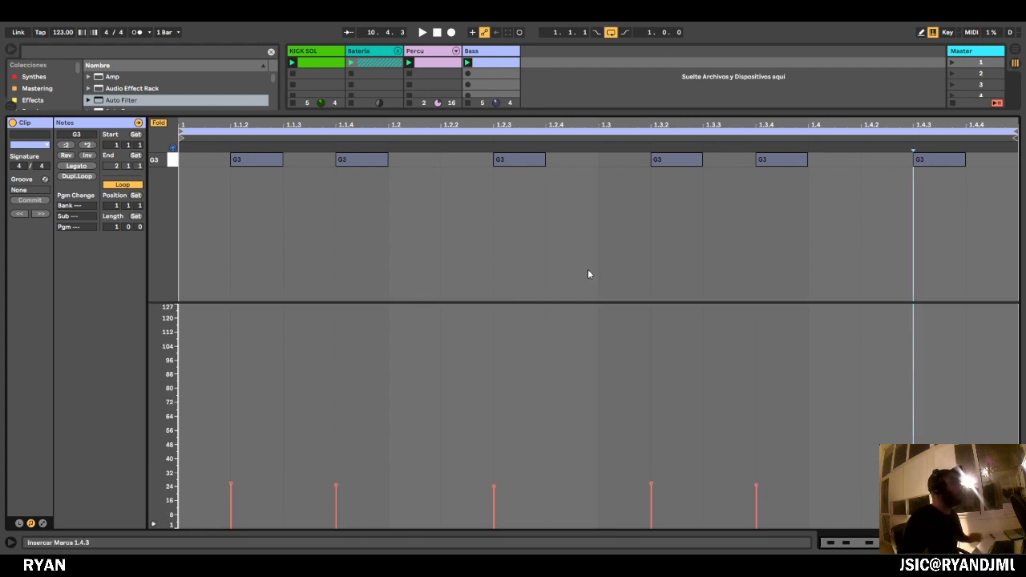
pyautogui.click(555, 209)
pyautogui.press('space')
pyautogui.click(679, 159)
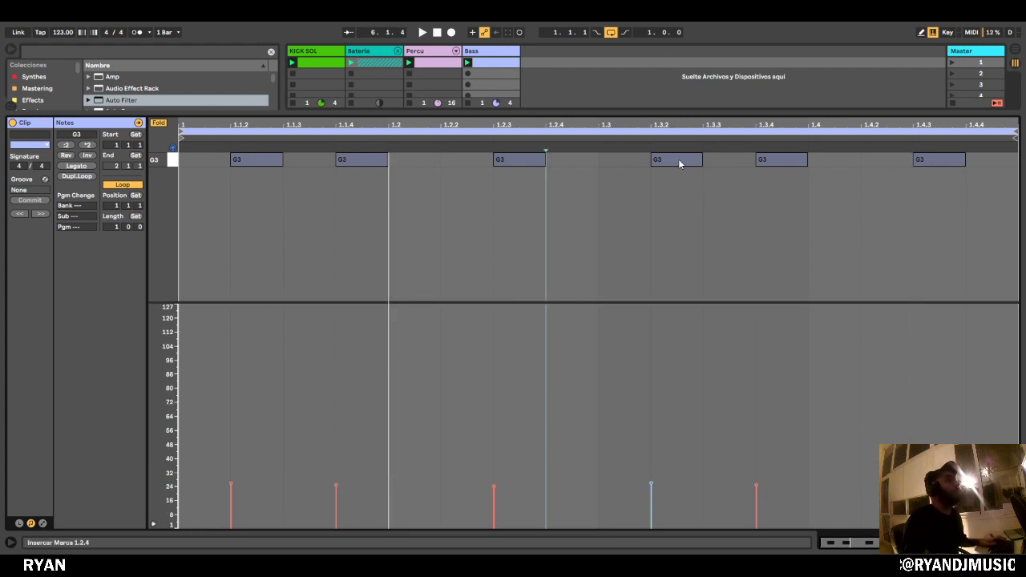
pyautogui.press('Delete')
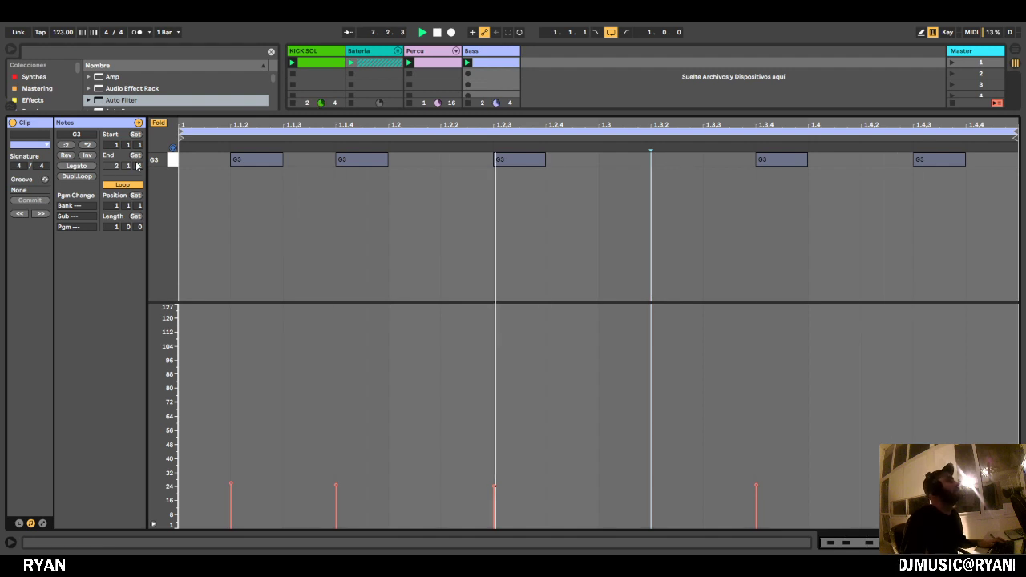
pyautogui.click(90, 176)
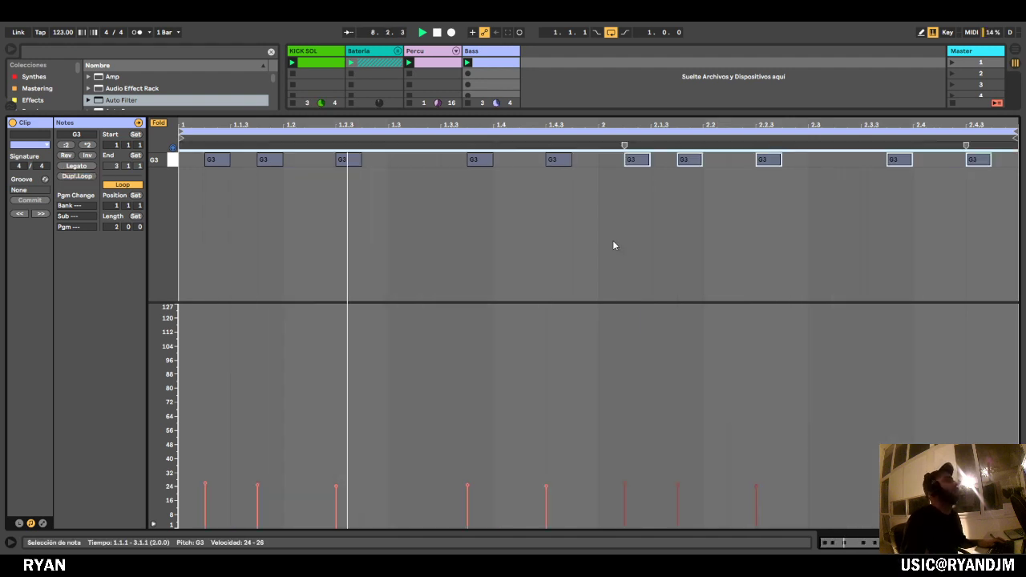
# Add G3 notes at 1.3.2 and 2.3.2 in the bass clip and move the 2.2.3 note to 2.2.2.
pyautogui.click(626, 233)
pyautogui.doubleClick(423, 159)
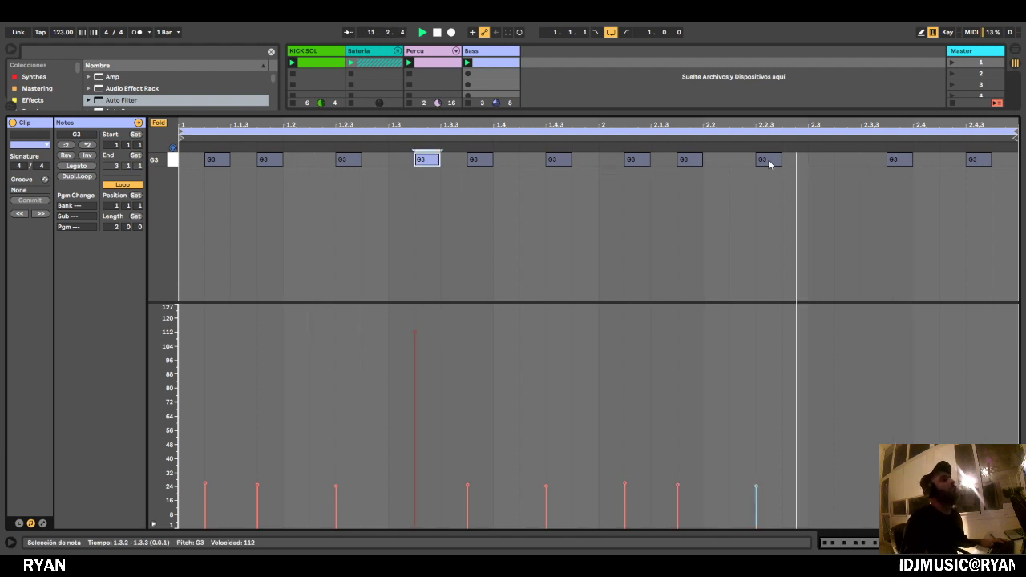
pyautogui.moveTo(766, 160); pyautogui.dragTo(740, 163)
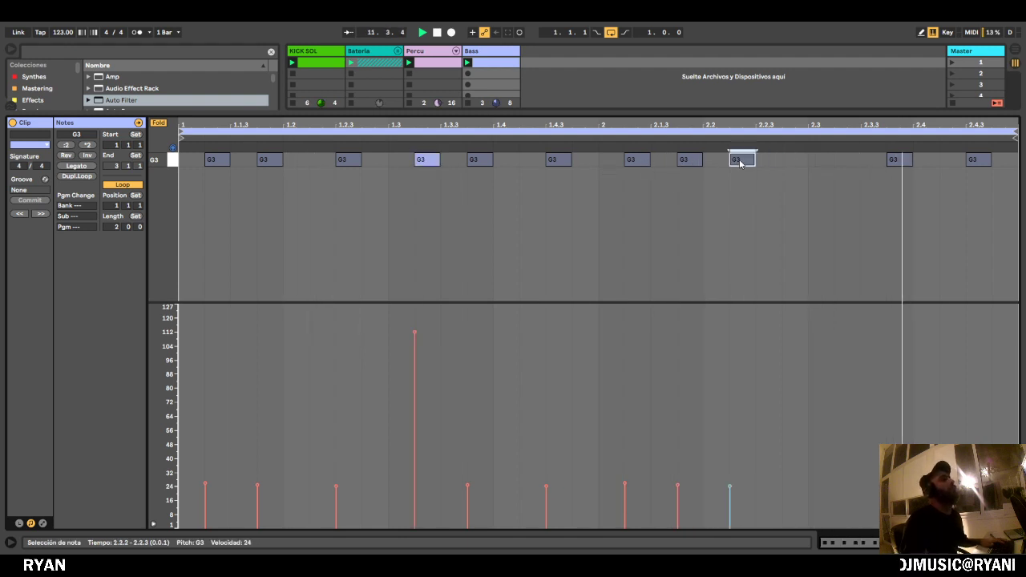
pyautogui.click(850, 163)
pyautogui.doubleClick(848, 160)
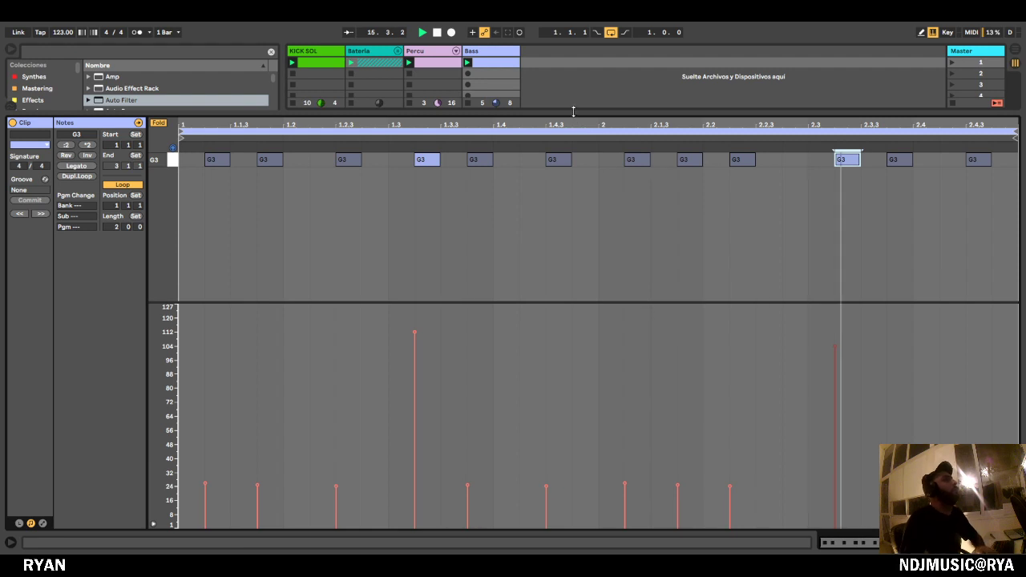
# Raise the Bass track's volume to -19.3 dB and duplicate the track.
pyautogui.moveTo(572, 113); pyautogui.dragTo(564, 490)
pyautogui.moveTo(505, 432); pyautogui.dragTo(506, 429)
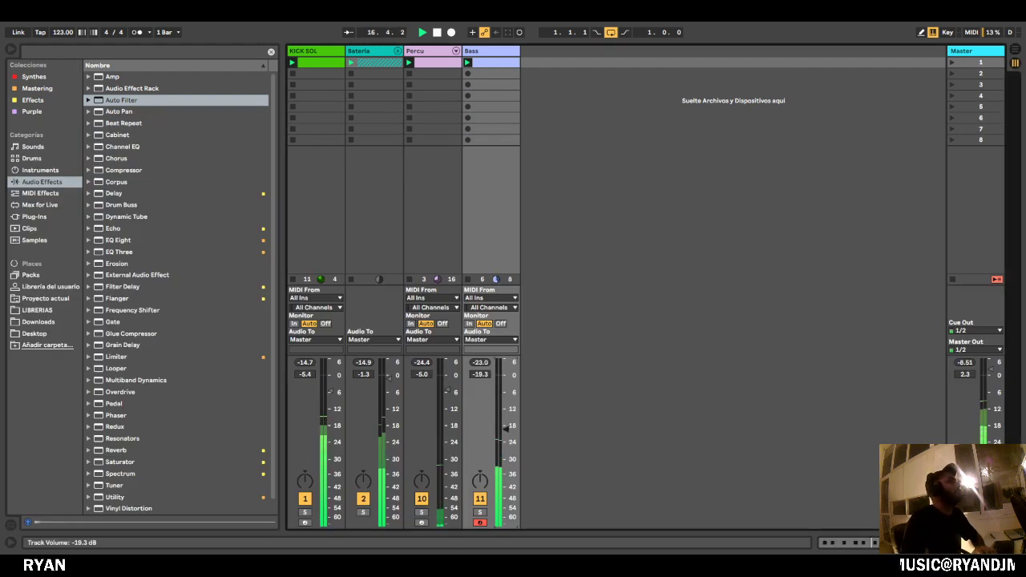
pyautogui.click(494, 55)
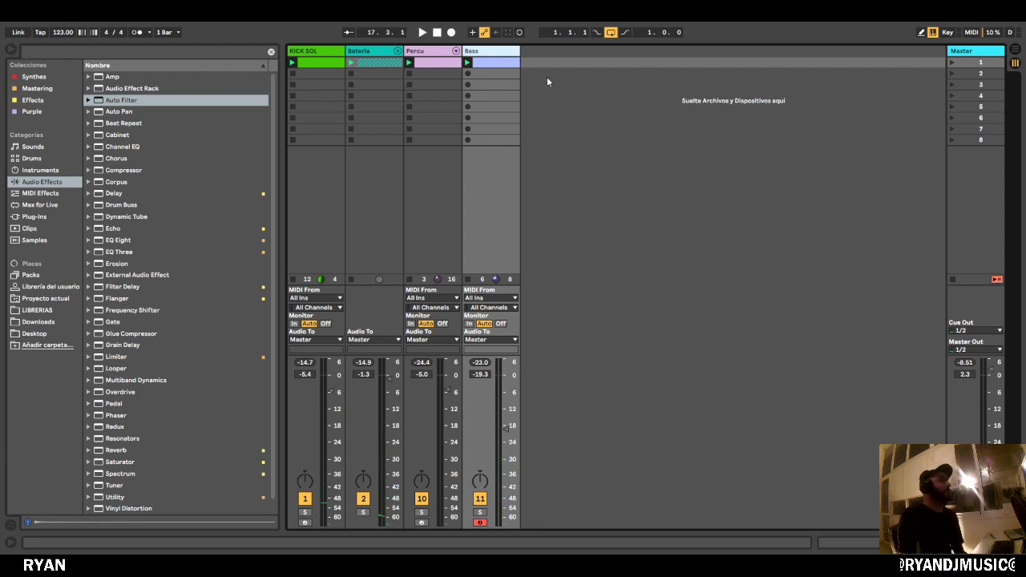
pyautogui.press('Down')
pyautogui.press('Down')
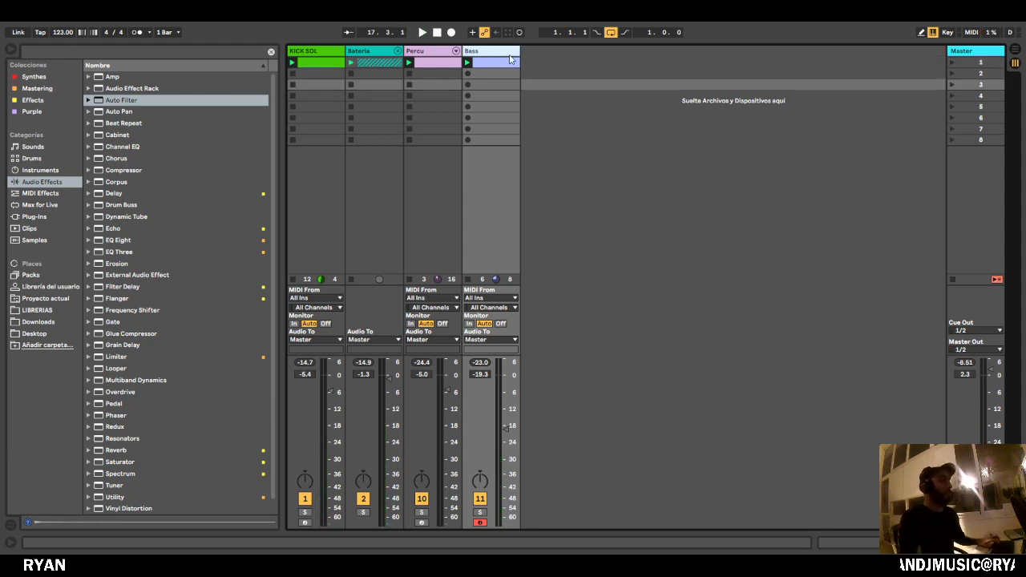
pyautogui.hotkey('ctrl', 'd')
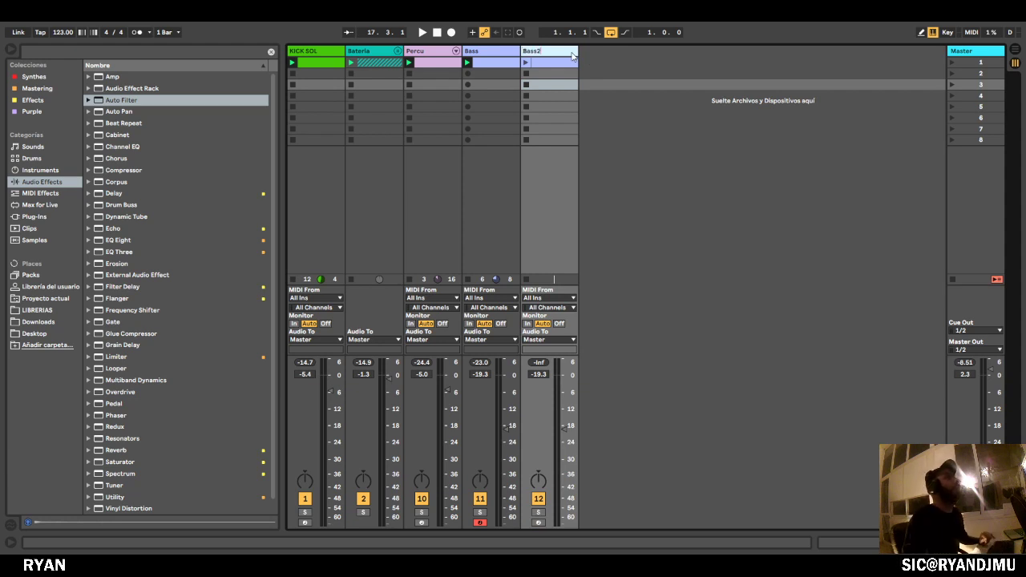
pyautogui.press('Down')
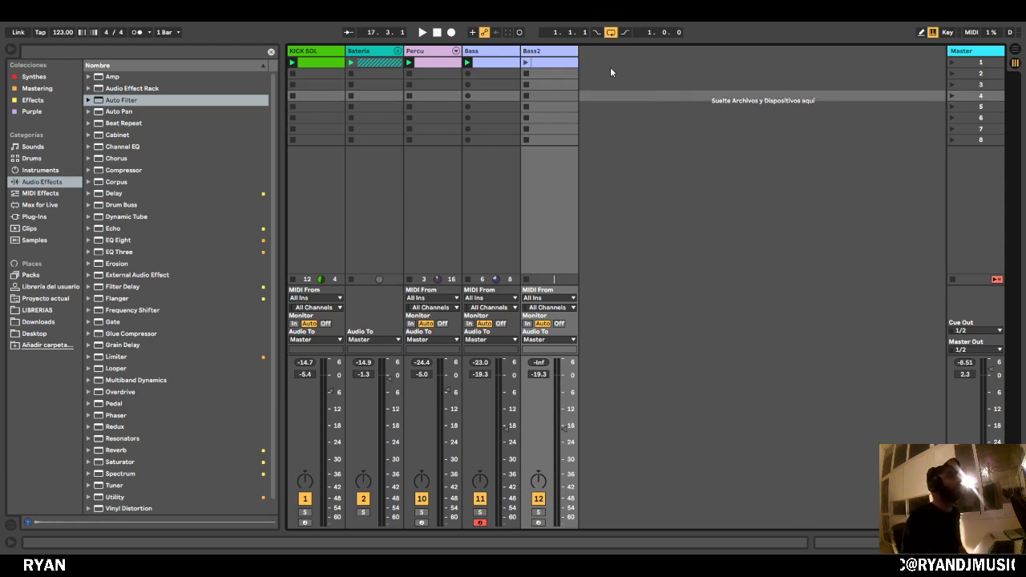
# Solo the Bass2 track, switch its Bazille to the 3AM Drone Bass preset and launch its clip.
pyautogui.doubleClick(542, 65)
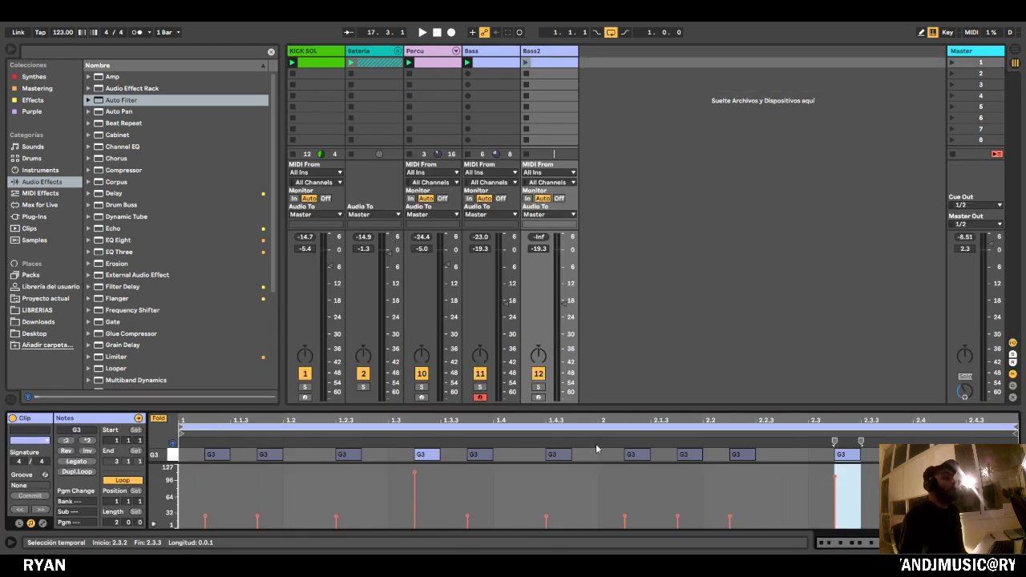
pyautogui.moveTo(599, 407); pyautogui.dragTo(609, 386)
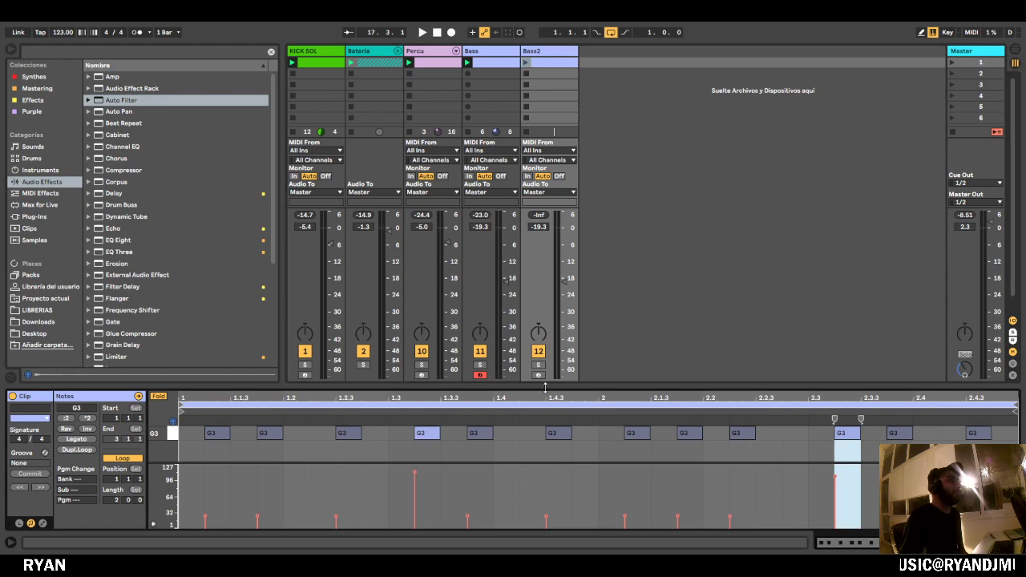
pyautogui.click(555, 54)
pyautogui.click(543, 367)
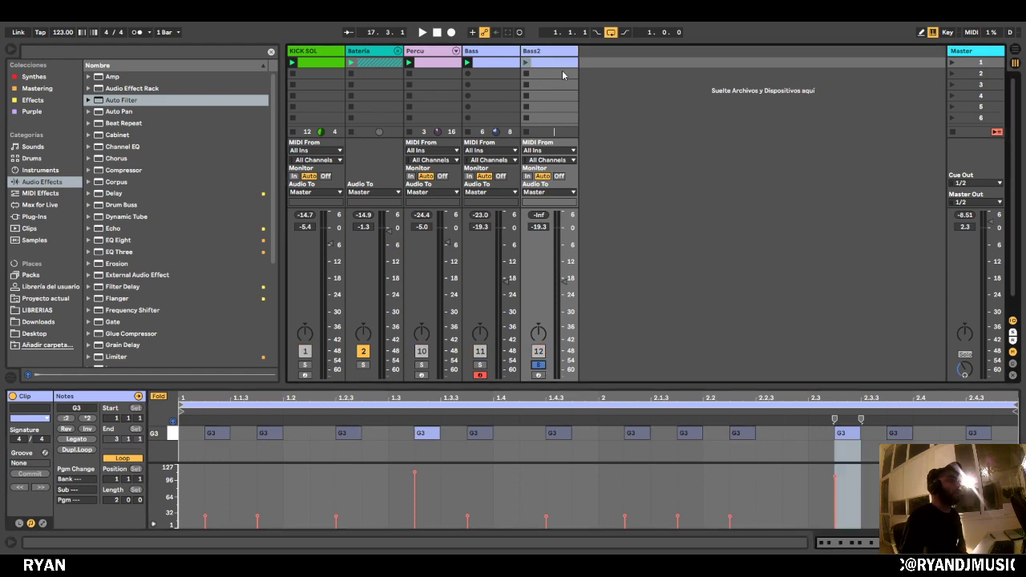
pyautogui.doubleClick(559, 53)
pyautogui.click(526, 62)
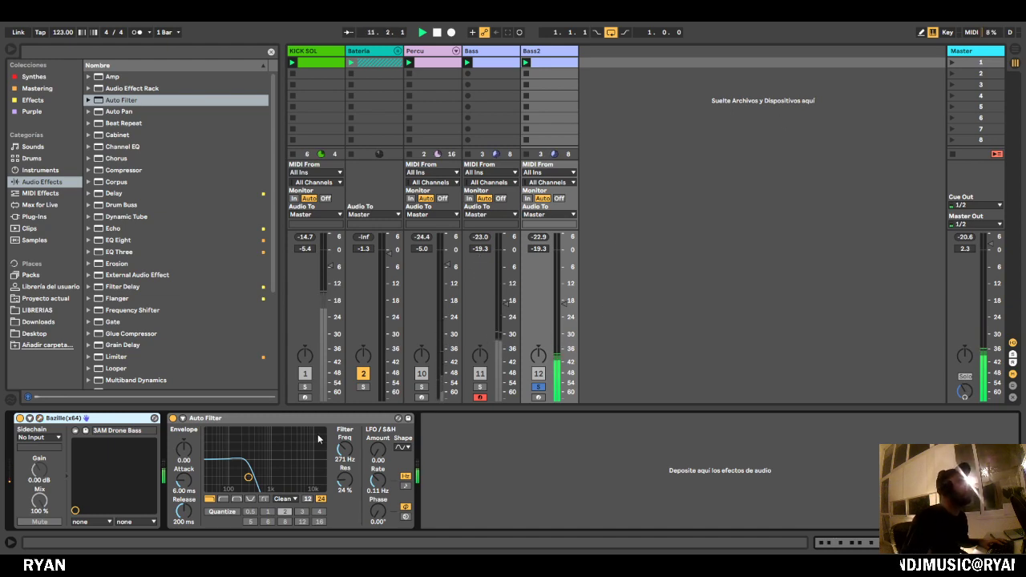
# Turn off the Auto Filter on Bass2 and raise the track's volume to -18.8 dB.
pyautogui.click(173, 419)
pyautogui.click(564, 302)
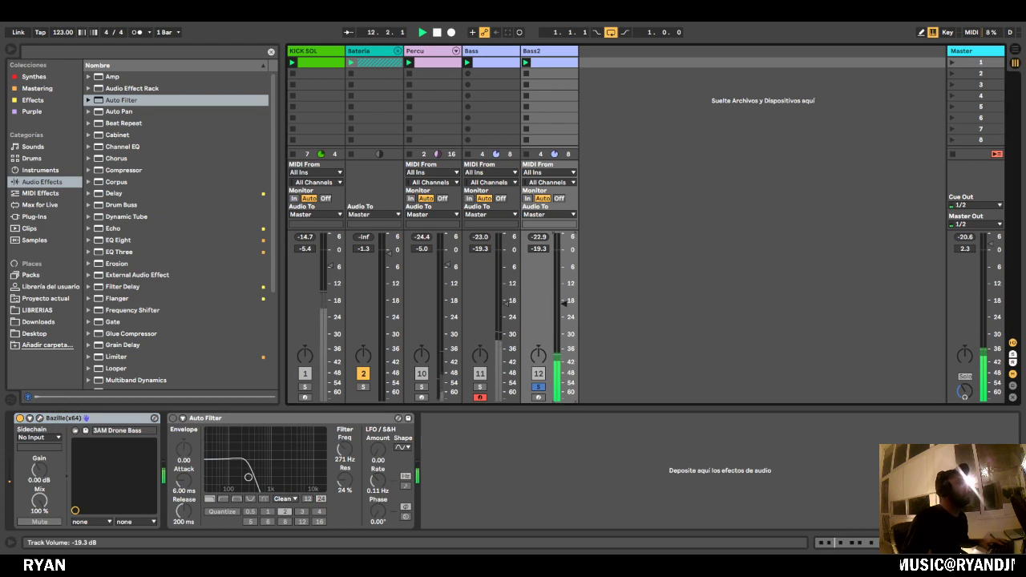
# Lower the velocity of the Bass2 clip's G3 note at 1.3.2 to 30 and the one at 2.3.2 to about 28.
pyautogui.click(549, 67)
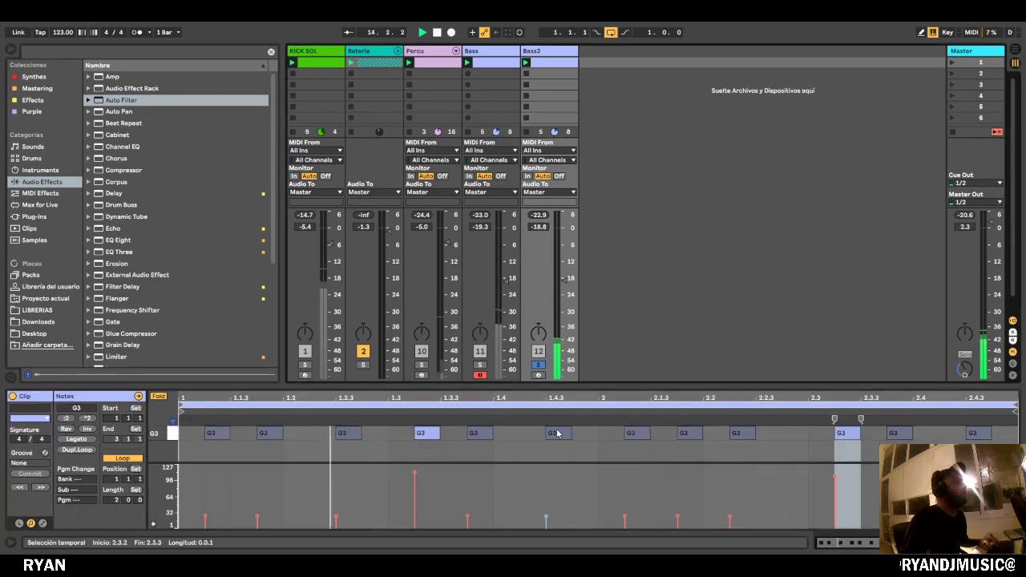
pyautogui.moveTo(476, 463); pyautogui.dragTo(517, 46)
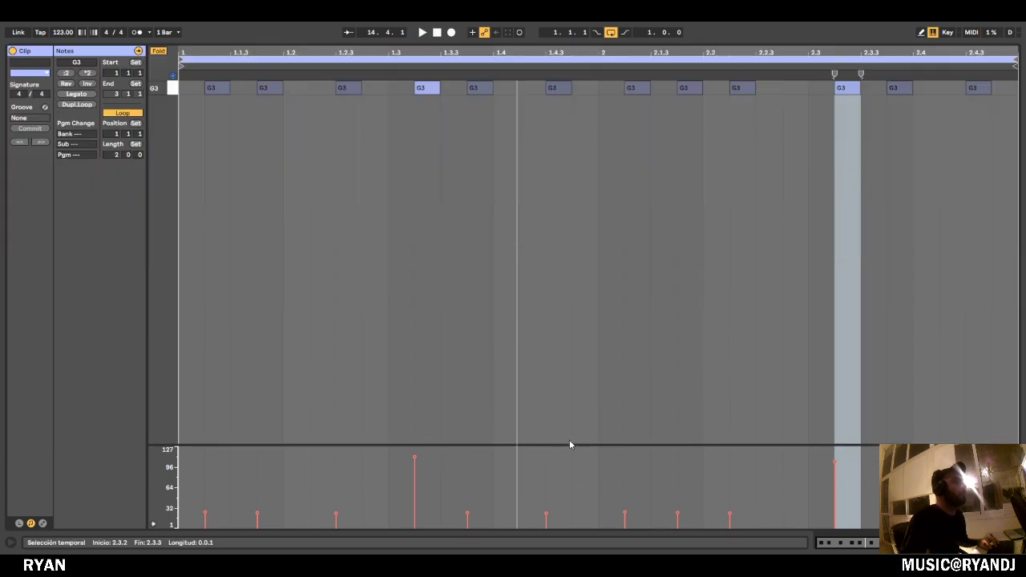
pyautogui.moveTo(569, 445); pyautogui.dragTo(578, 242)
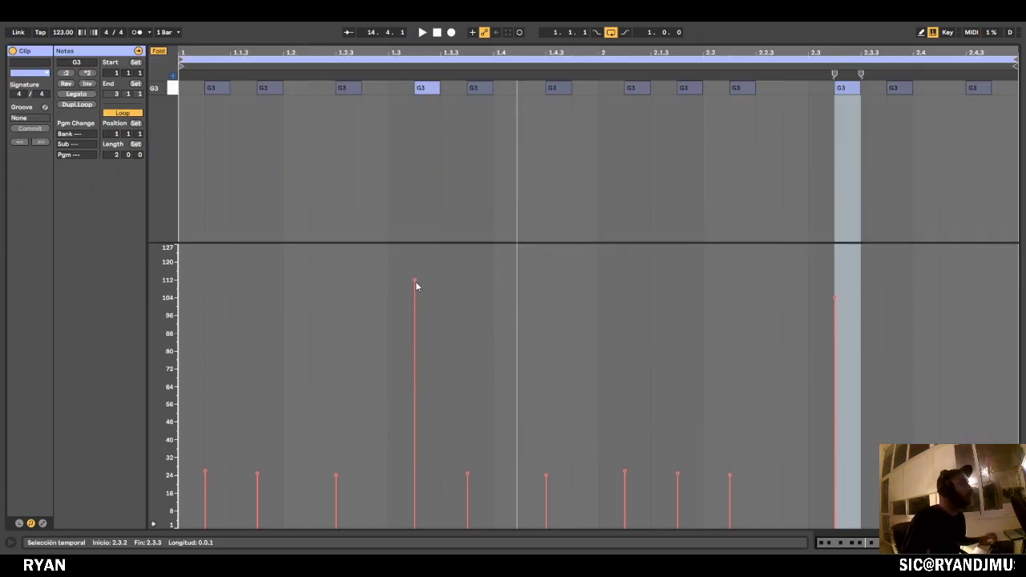
pyautogui.moveTo(416, 281); pyautogui.dragTo(416, 362)
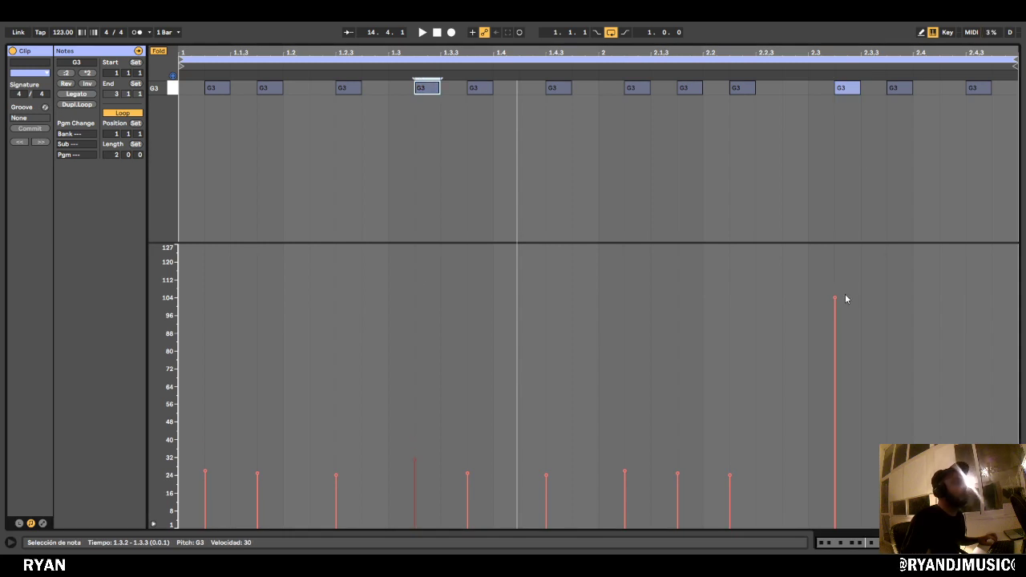
pyautogui.moveTo(845, 299); pyautogui.dragTo(845, 305)
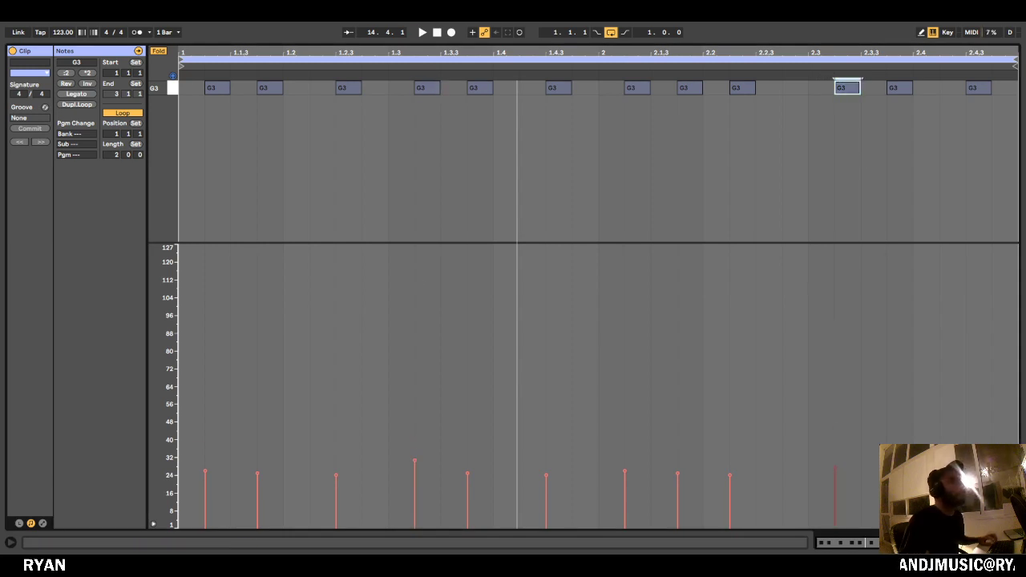
# Unsolo Bass2, play the groove and transpose all notes in the Bass2 clip down one octave to G2.
pyautogui.press('space')
pyautogui.press('Tab')
pyautogui.moveTo(566, 427); pyautogui.dragTo(555, 186)
pyautogui.hotkey('shift', 'Tab')
pyautogui.click(322, 265)
pyautogui.moveTo(201, 277); pyautogui.dragTo(1008, 225)
pyautogui.hotkey('shift', 'Down')
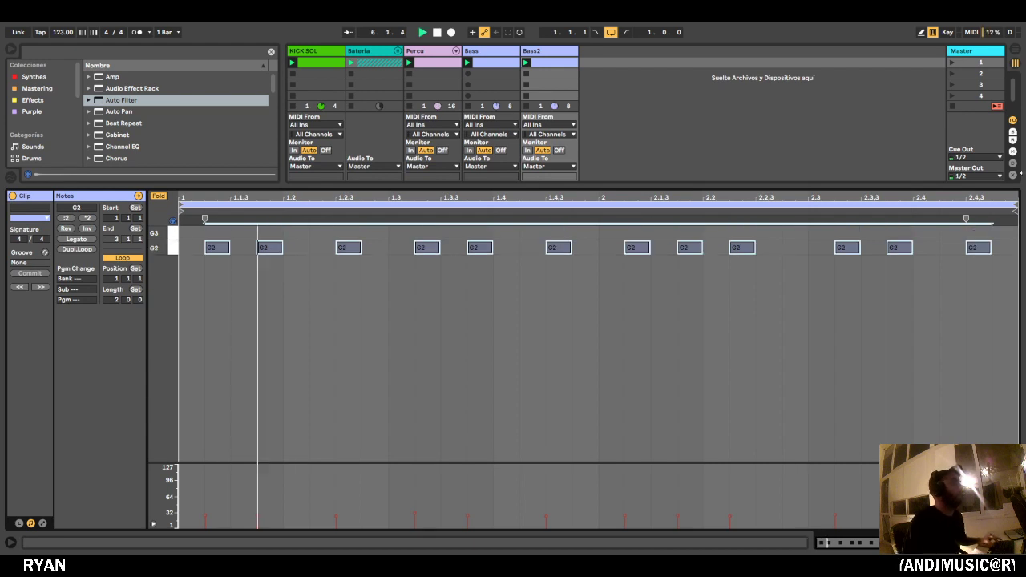
# Raise Bass2's volume to -10.5 dB and compare its clip's notes with those of the Bass clip.
pyautogui.hotkey('ctrl', 'alt', 'l')
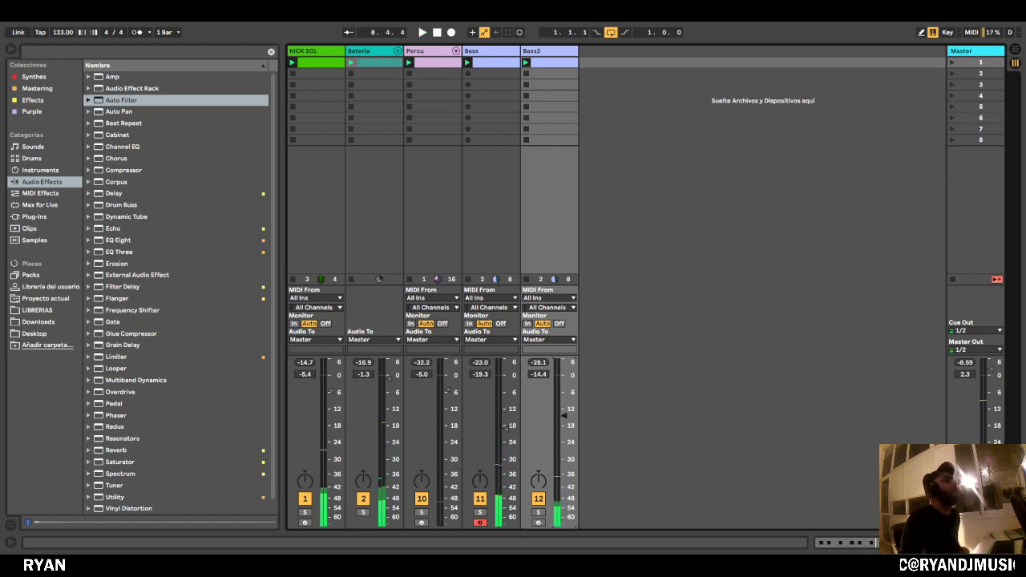
pyautogui.click(570, 53)
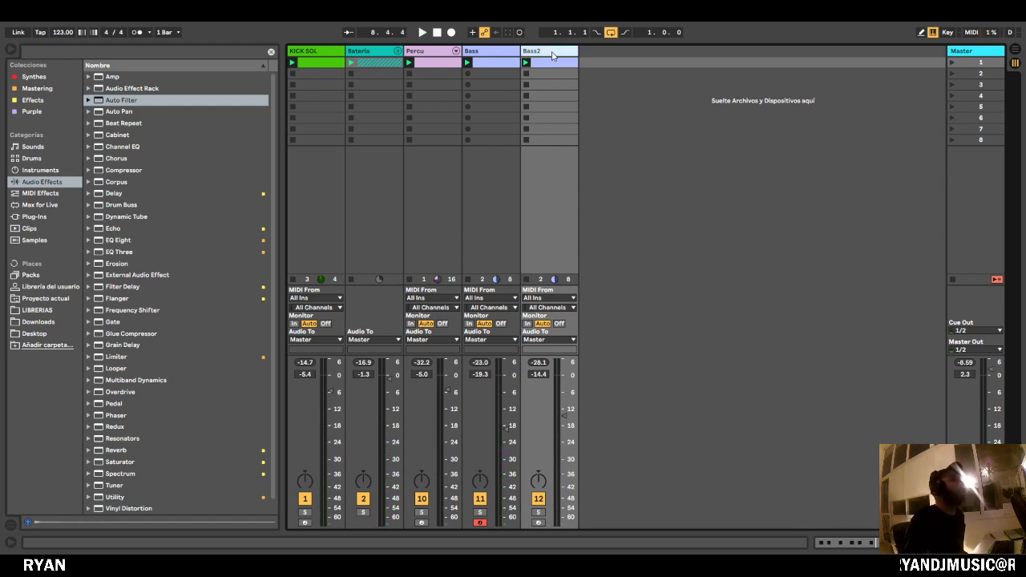
pyautogui.moveTo(565, 415); pyautogui.dragTo(539, 259)
pyautogui.doubleClick(564, 66)
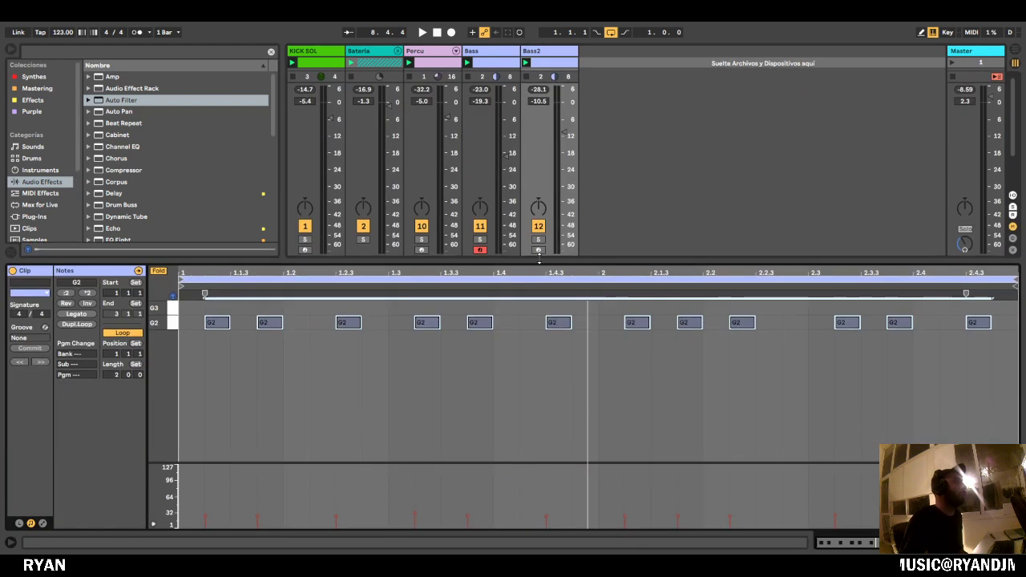
pyautogui.click(488, 54)
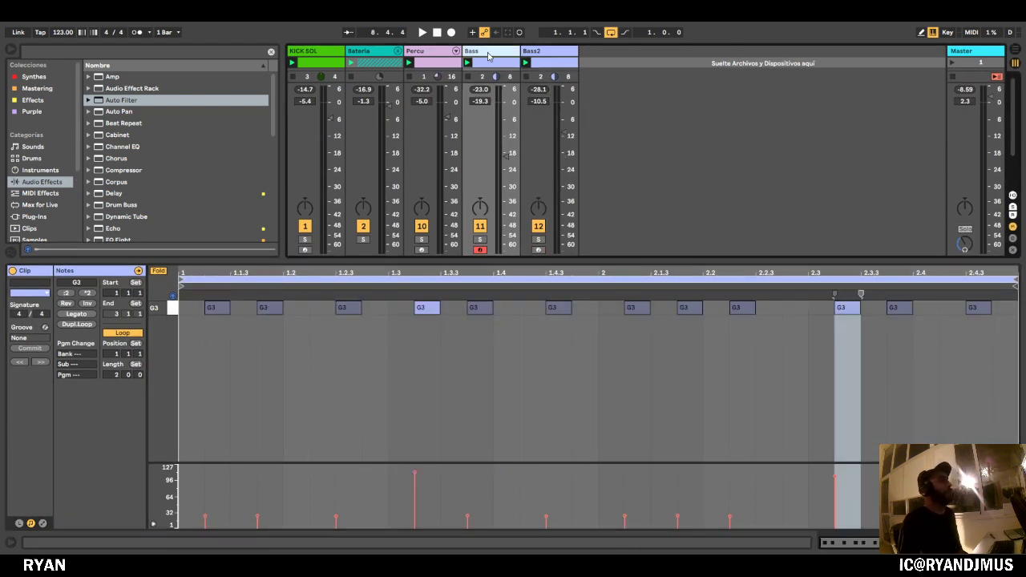
pyautogui.doubleClick(560, 51)
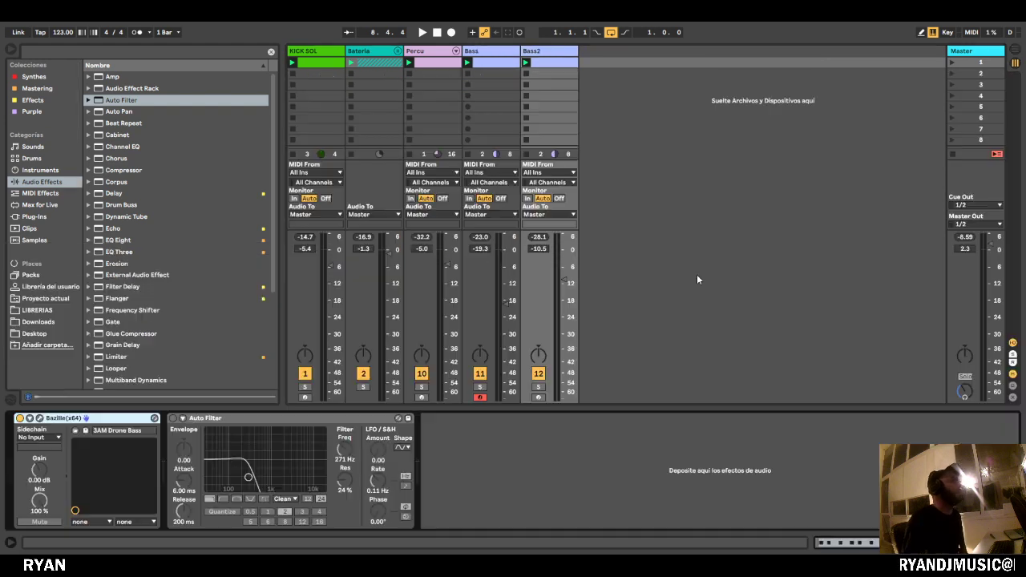
# Play the groove and lower Bass2's volume to -11.6 dB.
pyautogui.press('space')
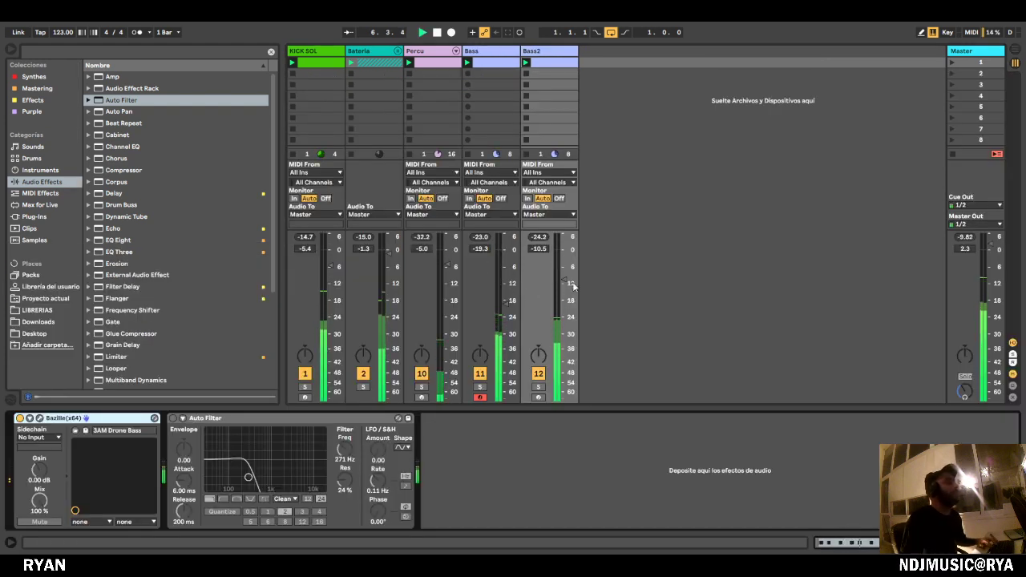
pyautogui.moveTo(565, 280); pyautogui.dragTo(564, 283)
pyautogui.doubleClick(554, 52)
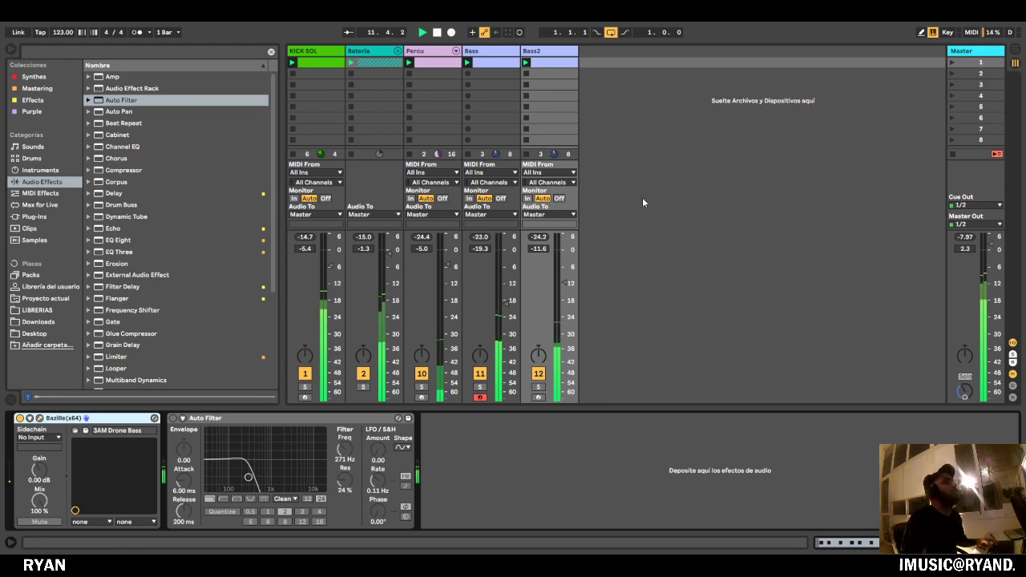
# Lower Bass2's volume to -13.0 dB and deactivate its clip's G2 notes at 1.1.2, 1.2.3, 1.3.4, 2.1.2, 2.2.2 and 2.3.4.
pyautogui.moveTo(573, 286); pyautogui.dragTo(573, 289)
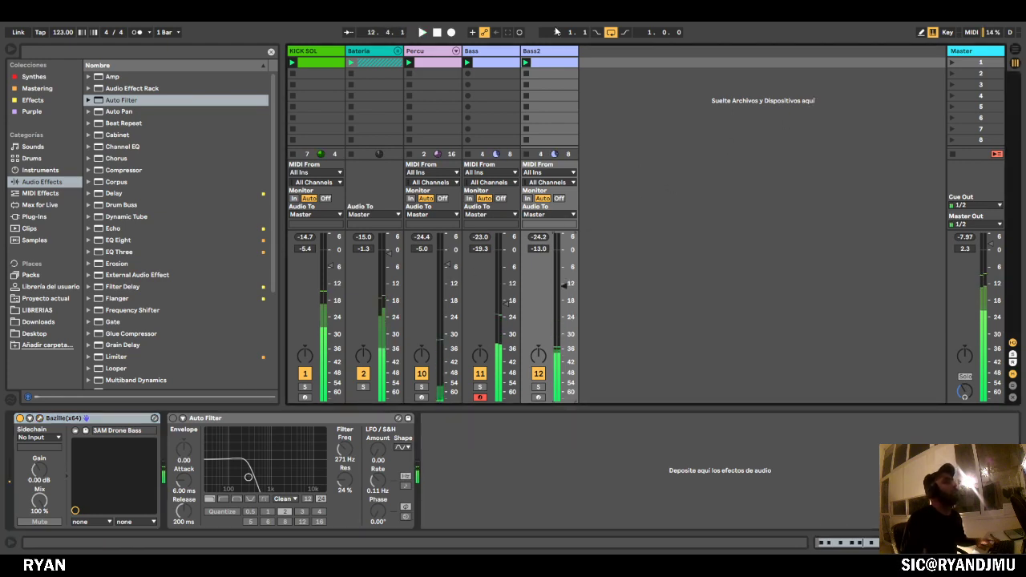
pyautogui.doubleClick(560, 59)
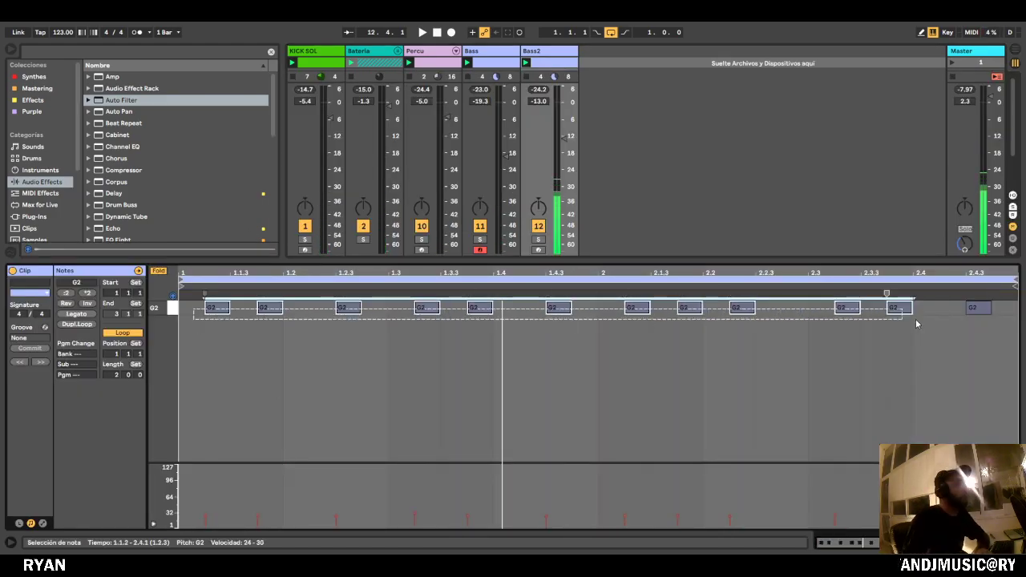
pyautogui.click(214, 308)
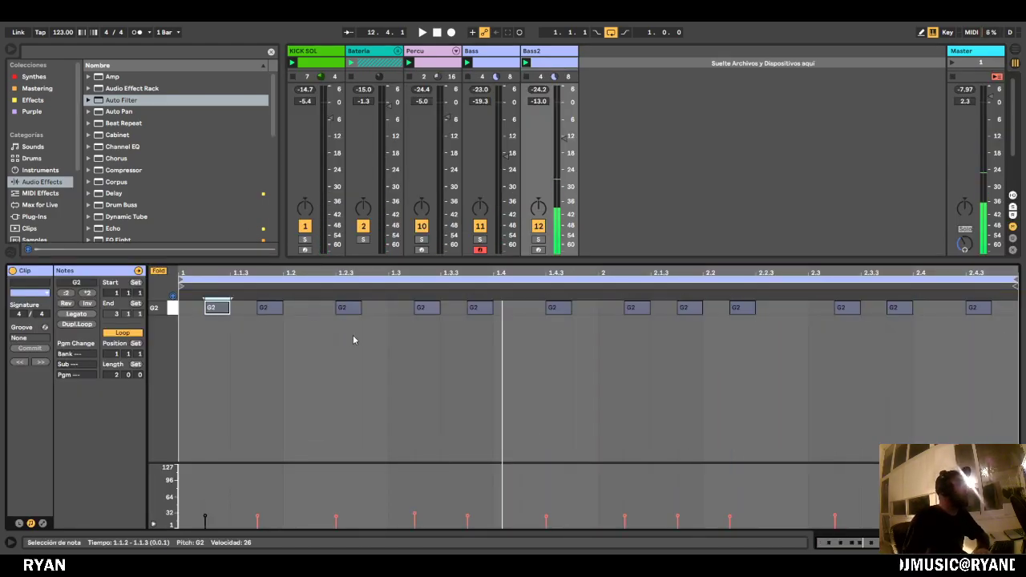
pyautogui.click(350, 308)
pyautogui.click(485, 308)
pyautogui.click(639, 309)
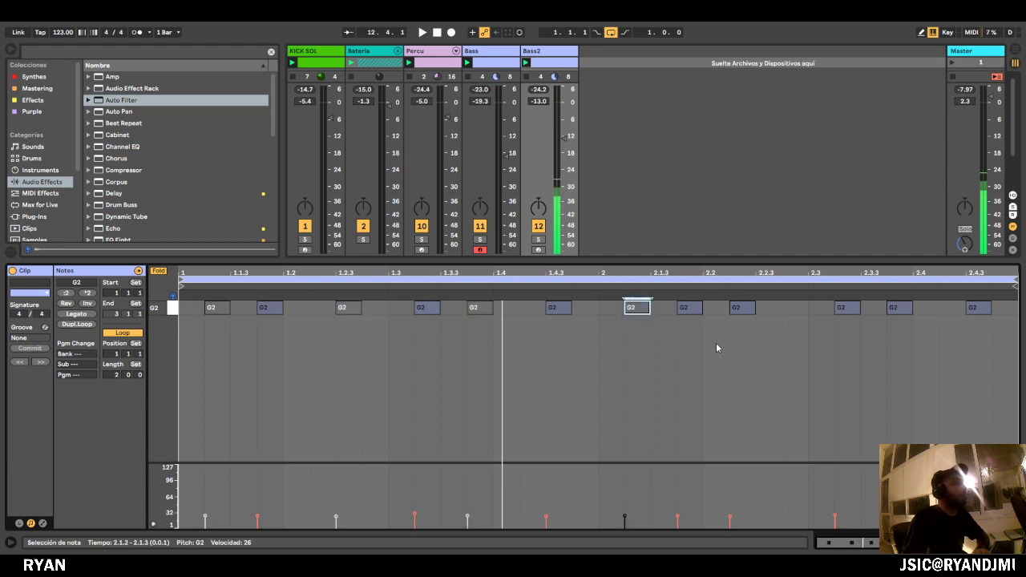
pyautogui.click(740, 310)
pyautogui.click(909, 308)
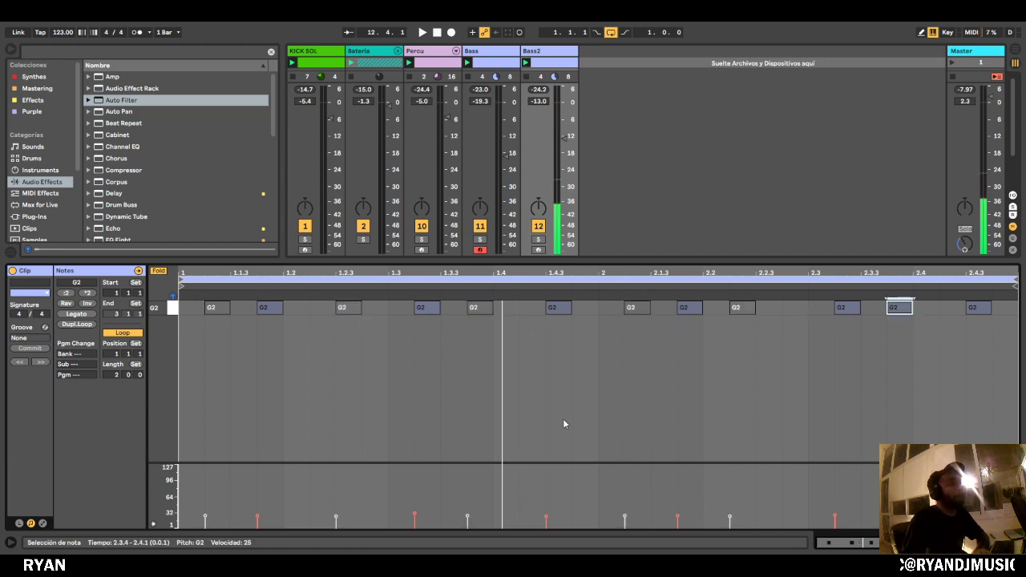
# Play the groove, lower Bass2's volume to -15.5 dB and show the track's Bazille and Auto Filter devices.
pyautogui.click(526, 63)
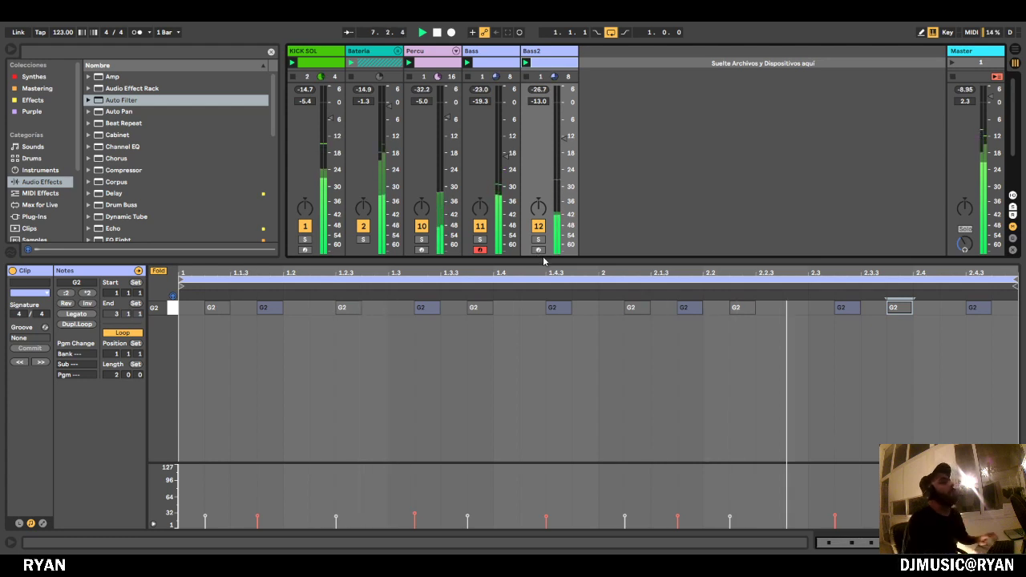
pyautogui.moveTo(546, 260); pyautogui.dragTo(561, 473)
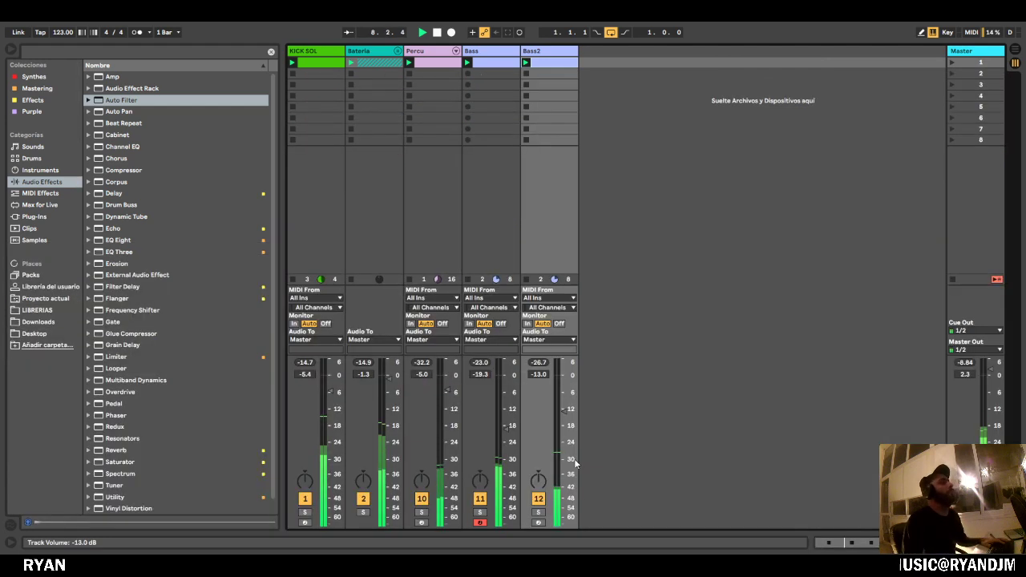
pyautogui.moveTo(565, 412); pyautogui.dragTo(565, 419)
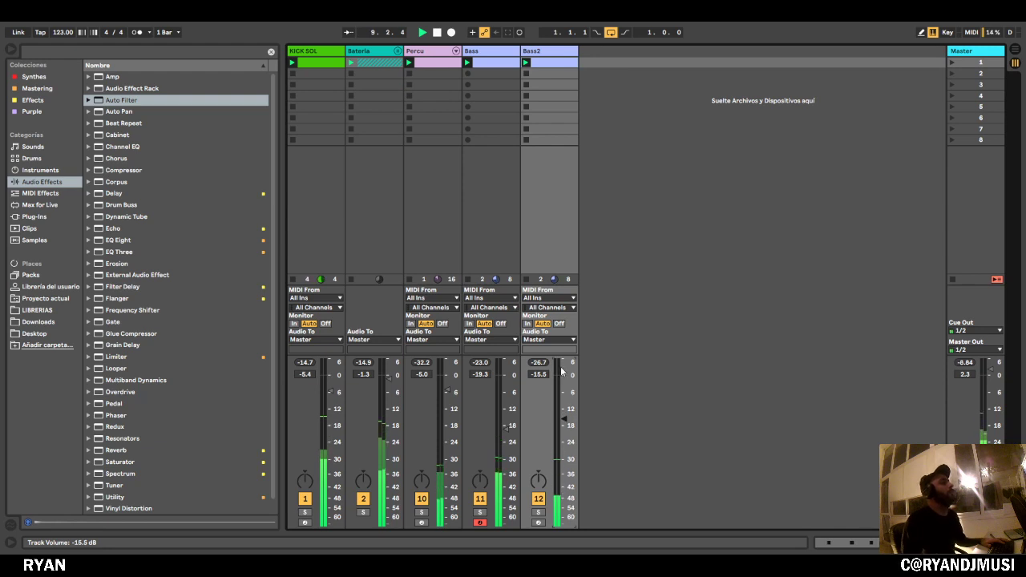
pyautogui.click(553, 60)
pyautogui.doubleClick(553, 57)
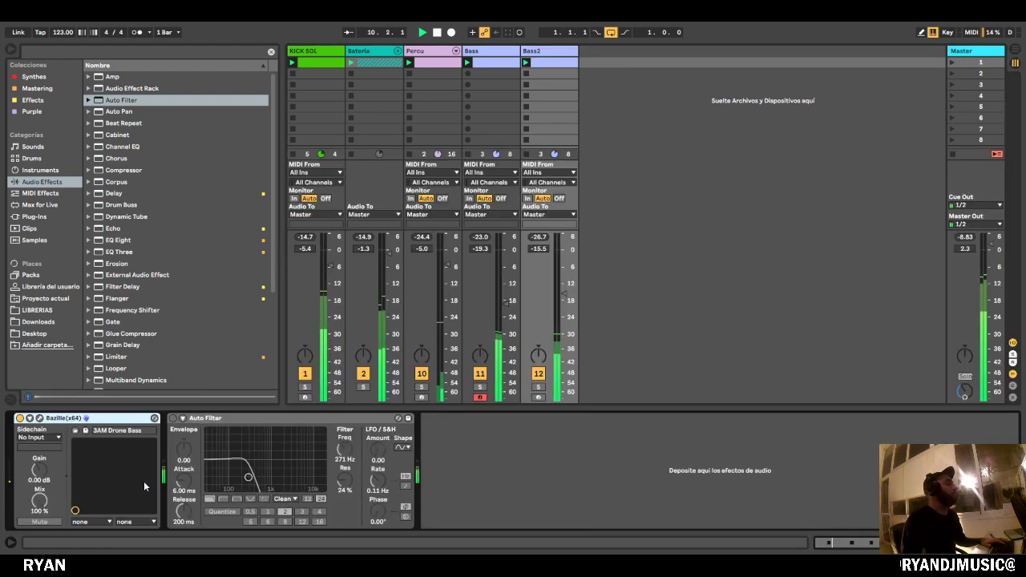
pyautogui.click(39, 418)
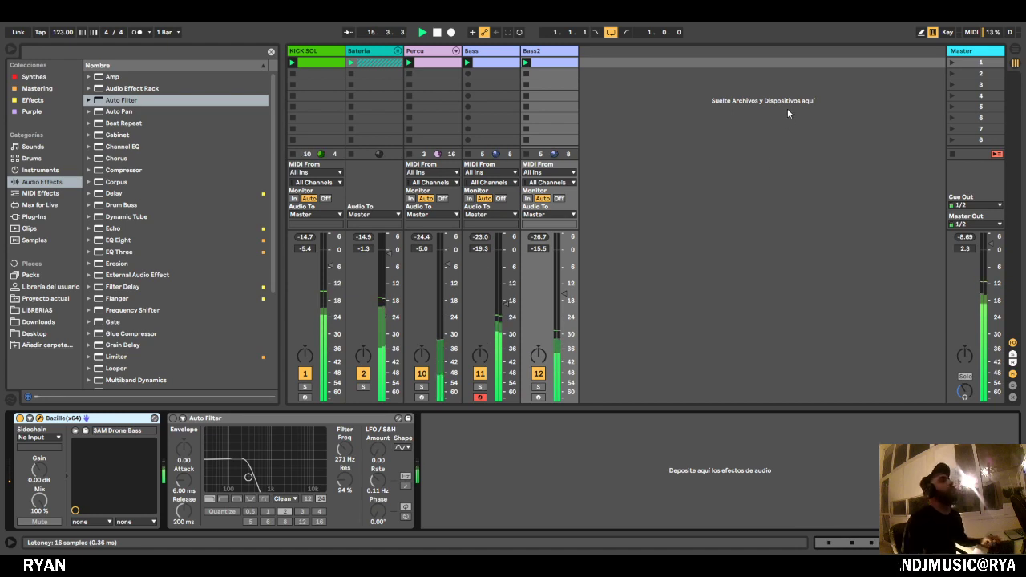
# Hide the browser, stop playback and set Bass2's volume to -13.6 dB.
pyautogui.moveTo(565, 295); pyautogui.dragTo(564, 284)
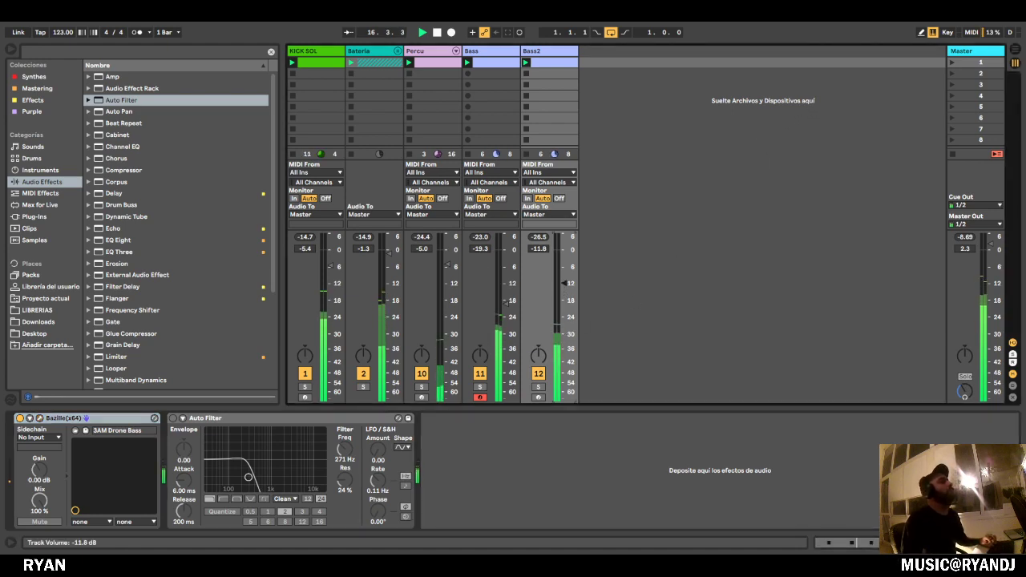
pyautogui.click(738, 140)
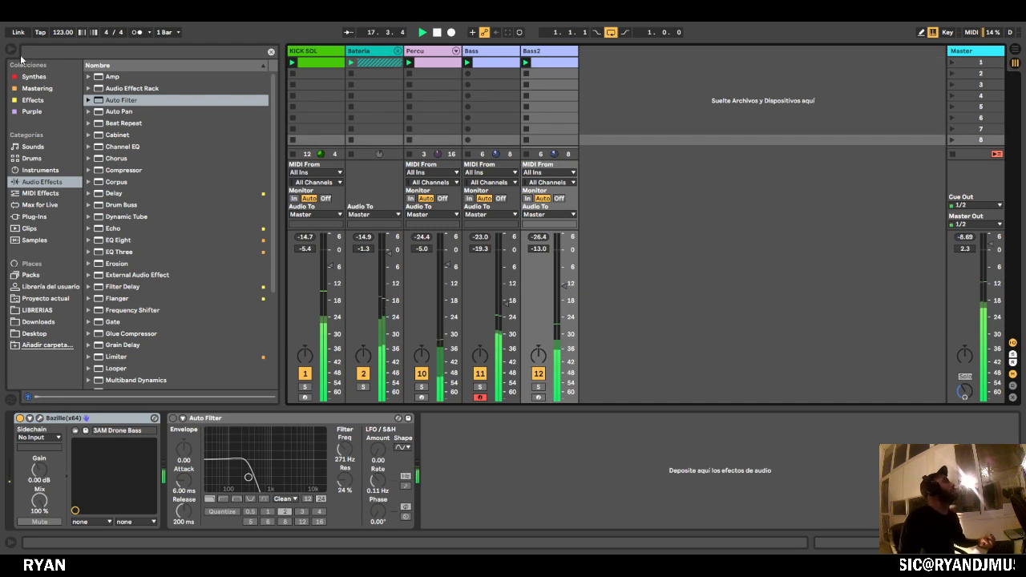
pyautogui.hotkey('ctrl', 'alt', 'b')
pyautogui.click(424, 109)
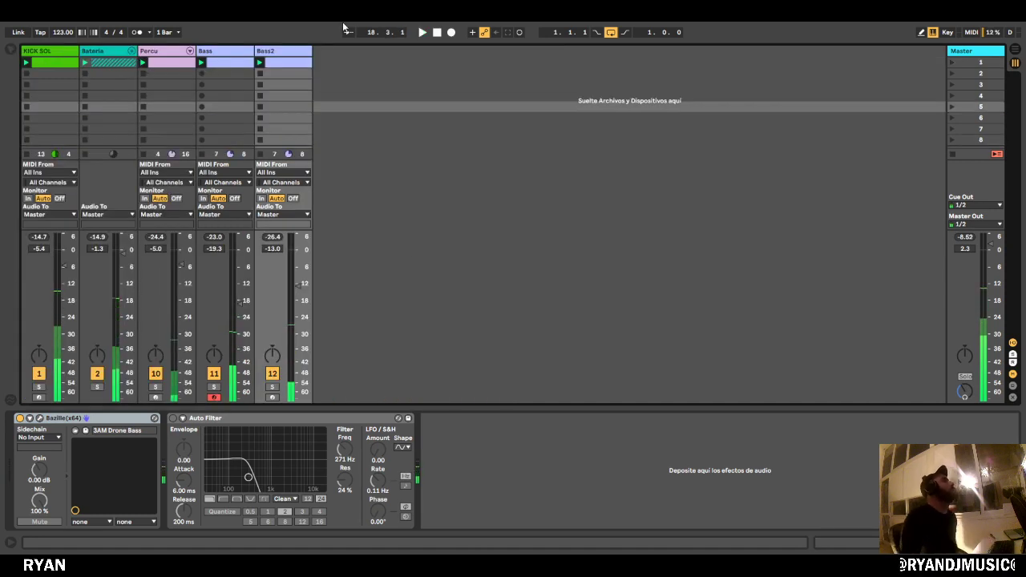
pyautogui.click(206, 53)
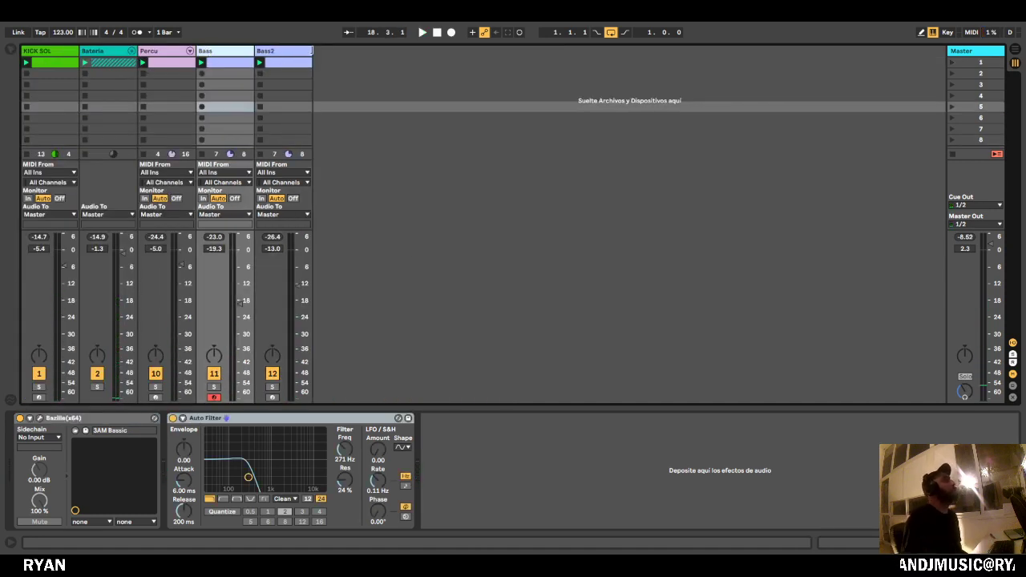
pyautogui.click(286, 55)
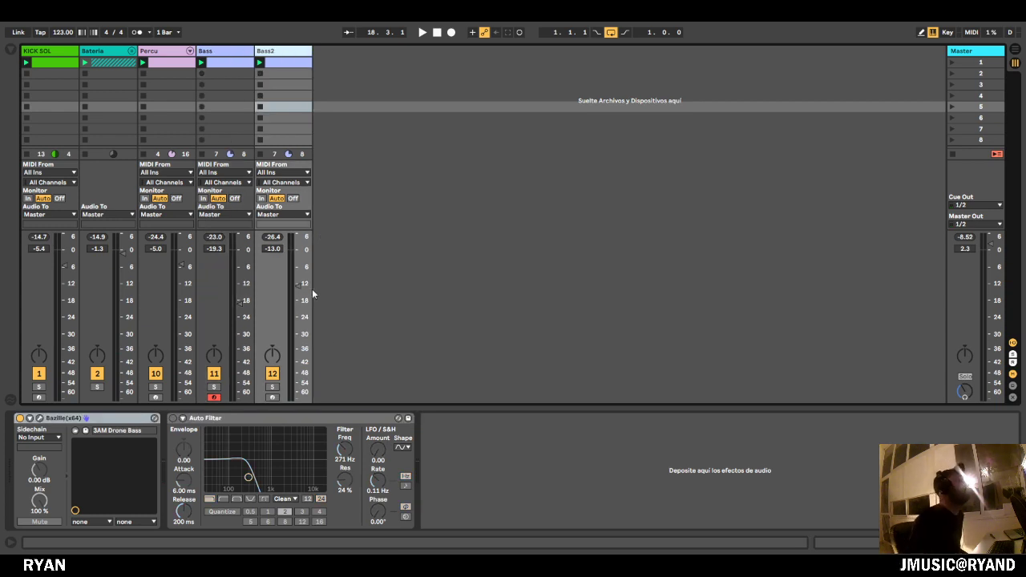
pyautogui.moveTo(301, 288); pyautogui.dragTo(298, 292)
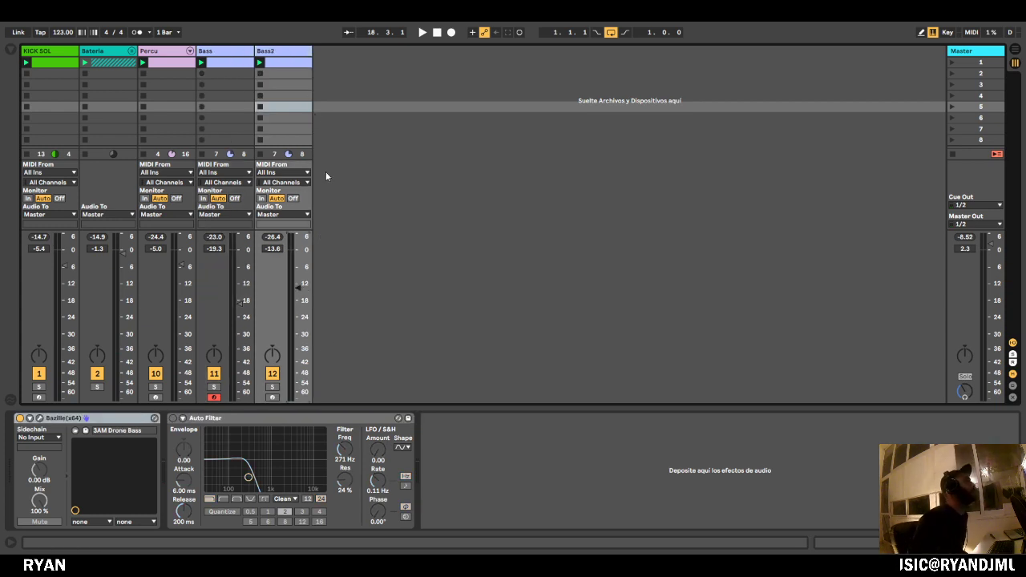
# Review the Bass2 clip's notes in the enlarged note editor and play the groove.
pyautogui.click(280, 61)
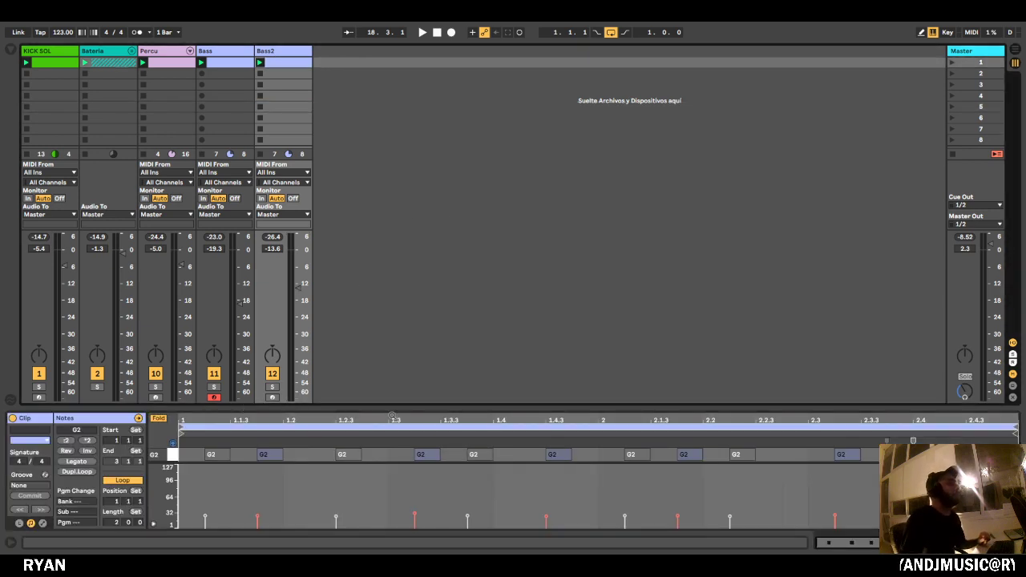
pyautogui.moveTo(397, 390); pyautogui.dragTo(396, 124)
pyautogui.click(389, 355)
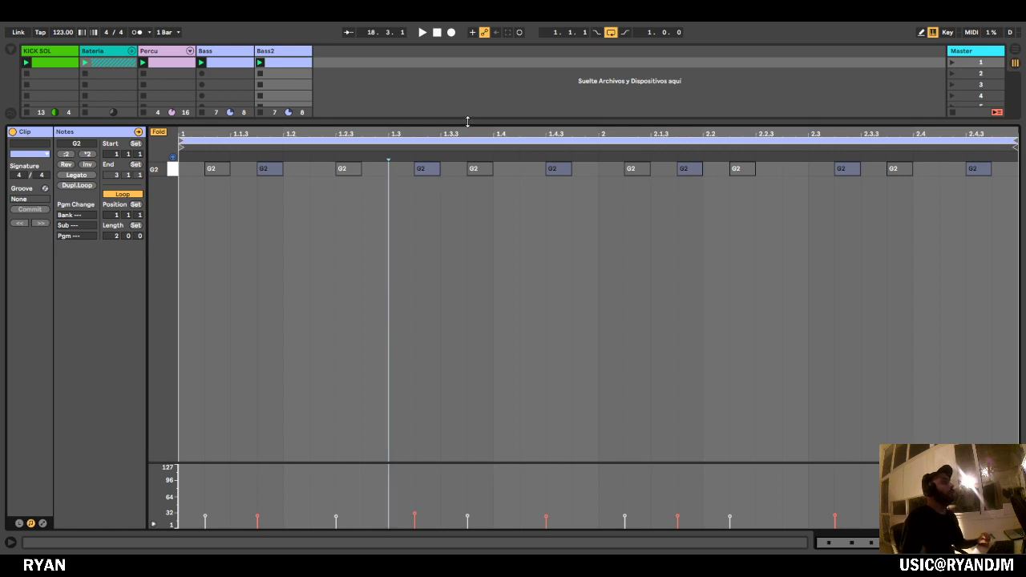
pyautogui.moveTo(467, 124); pyautogui.dragTo(436, 450)
pyautogui.press('space')
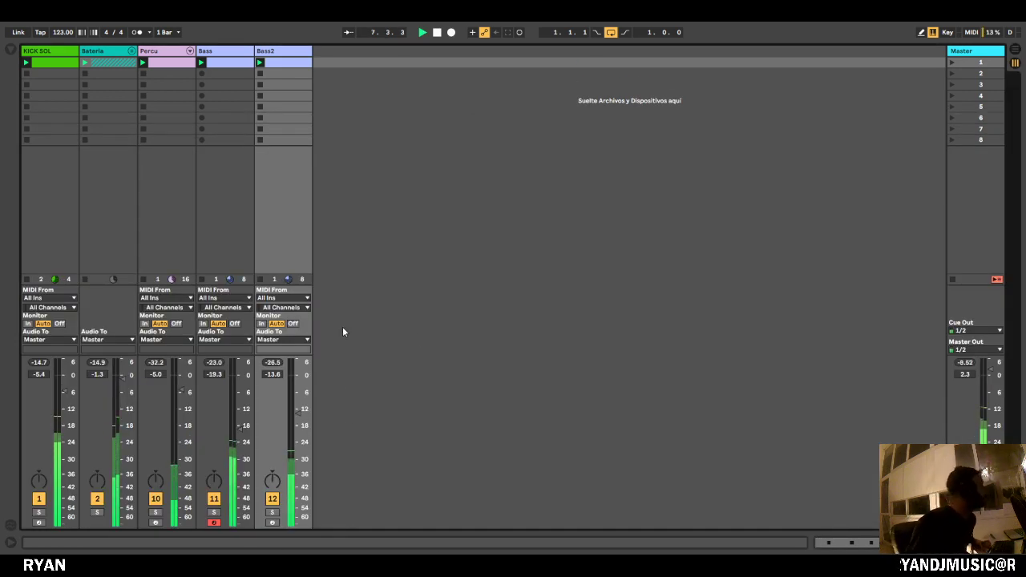
pyautogui.click(423, 138)
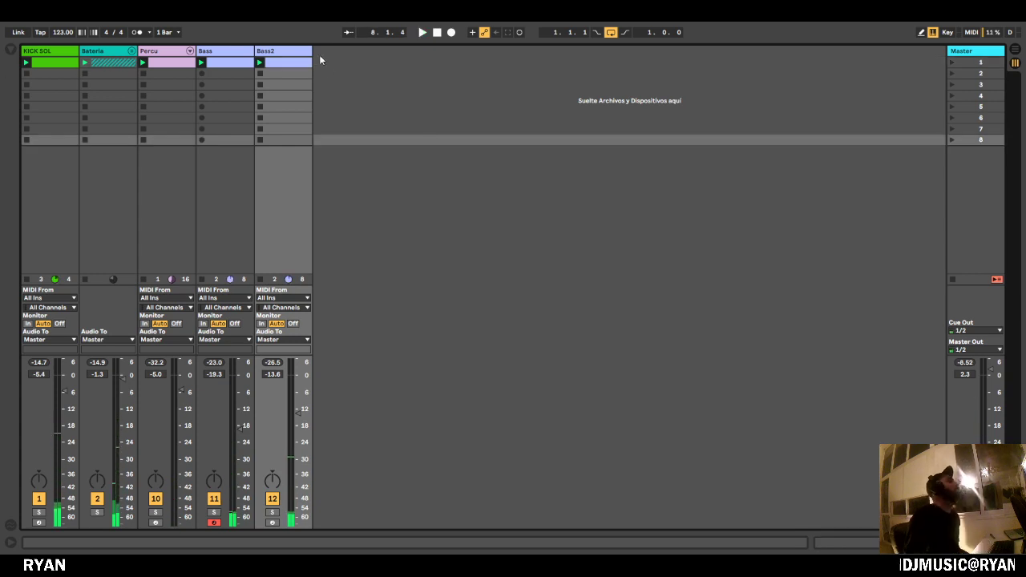
pyautogui.click(243, 54)
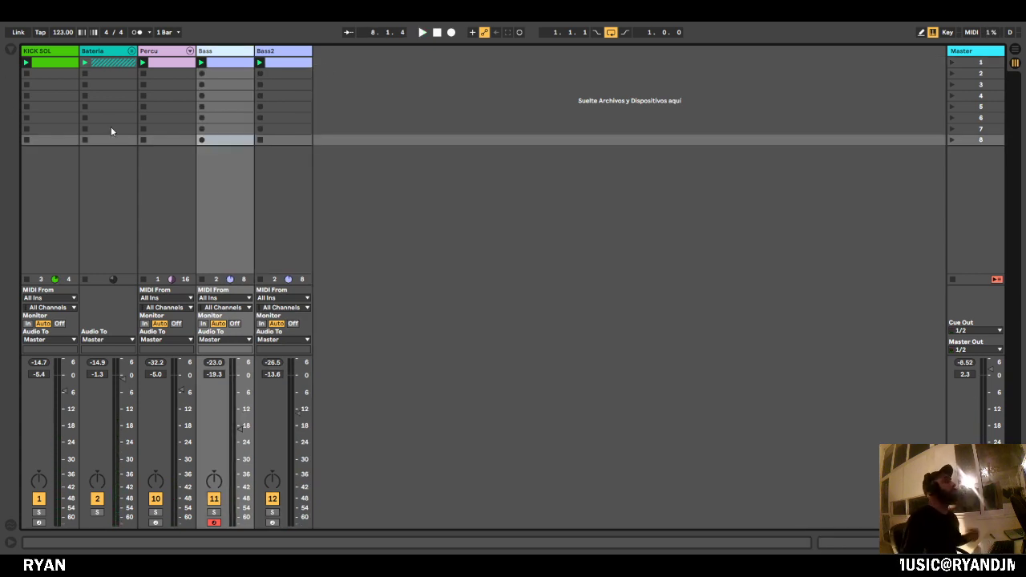
pyautogui.click(280, 53)
pyautogui.click(243, 52)
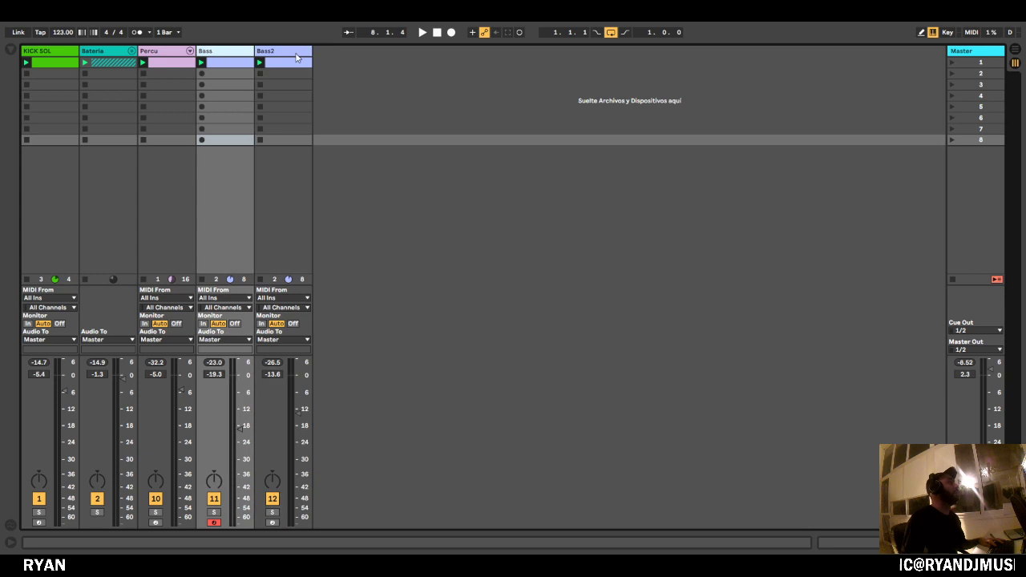
pyautogui.click(295, 55)
pyautogui.click(242, 53)
pyautogui.click(595, 171)
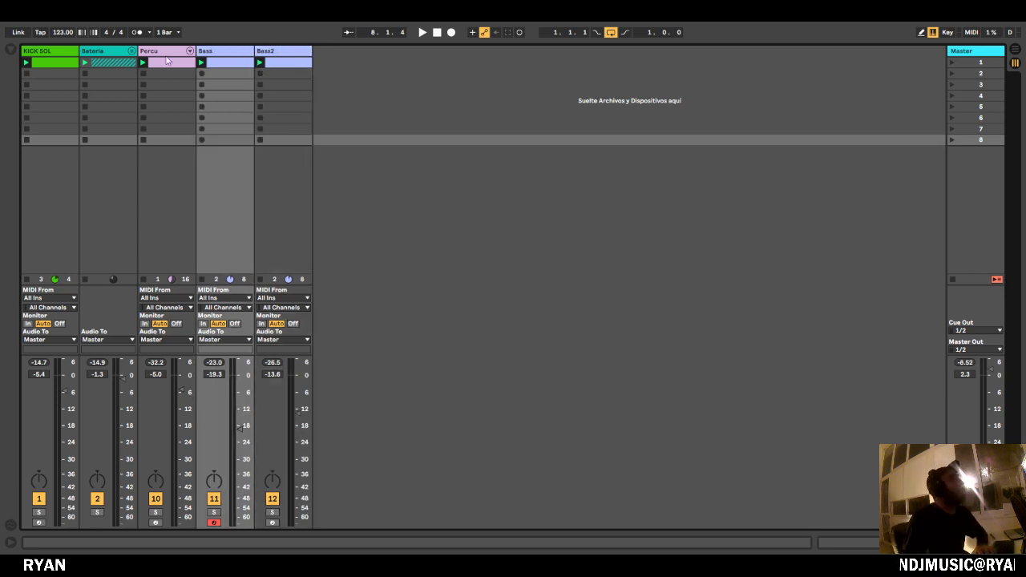
pyautogui.click(114, 56)
pyautogui.click(154, 56)
pyautogui.click(228, 56)
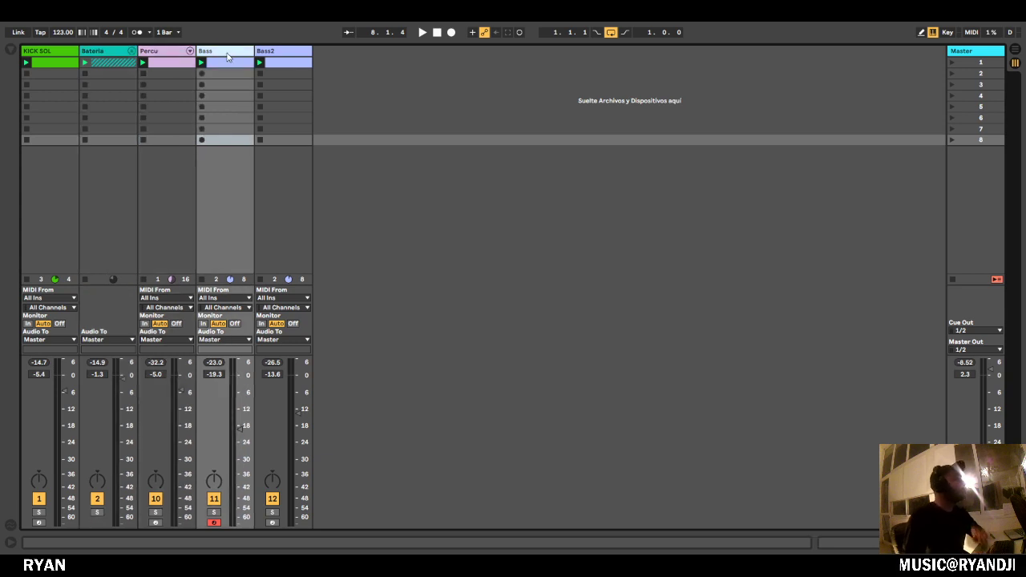
pyautogui.click(293, 51)
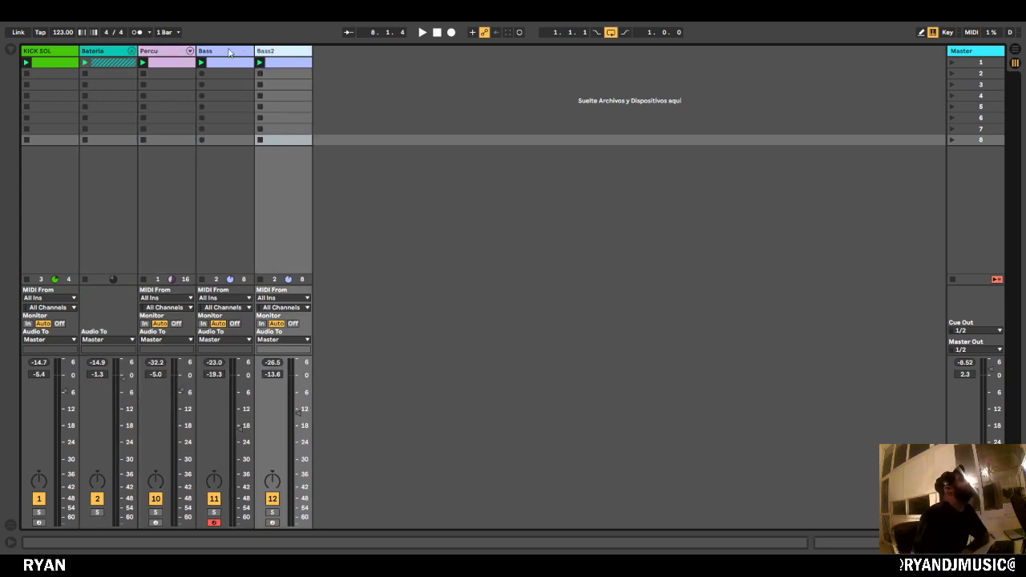
pyautogui.click(230, 53)
pyautogui.click(295, 52)
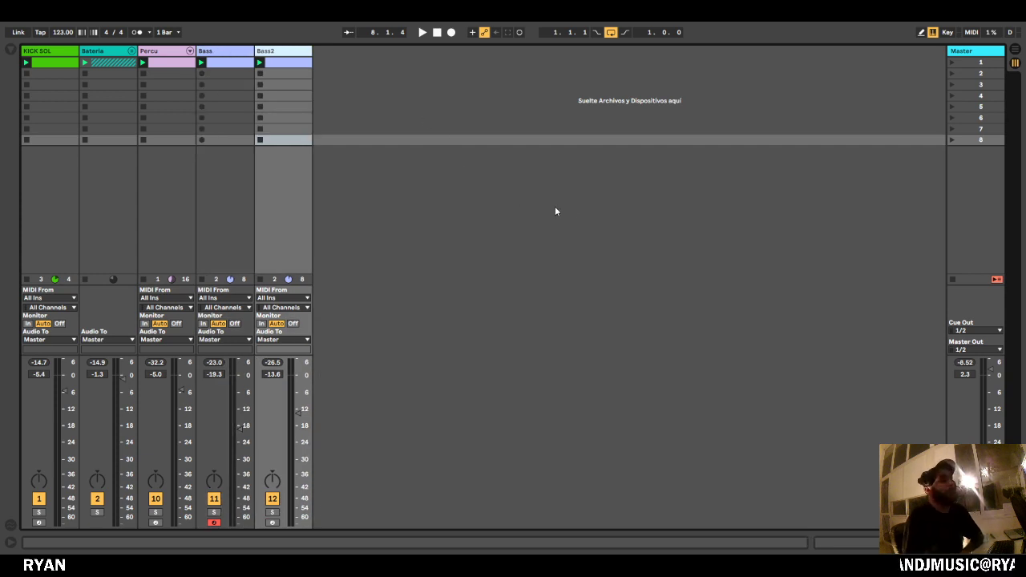
pyautogui.click(774, 223)
# Show the browser again and look through the VST plug-ins in the Nueva carpeta folder.
pyautogui.click(11, 50)
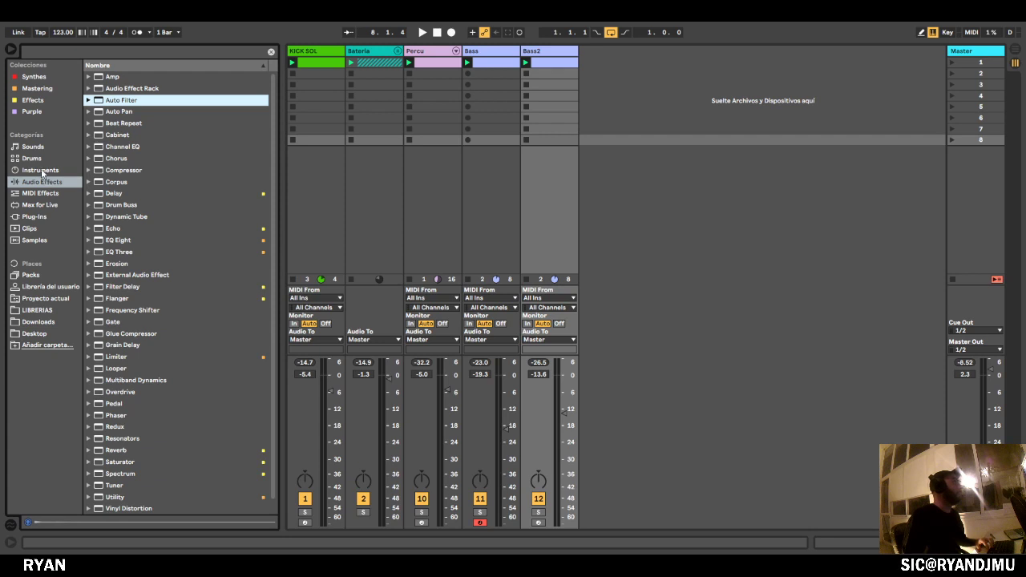
pyautogui.click(43, 171)
pyautogui.click(34, 218)
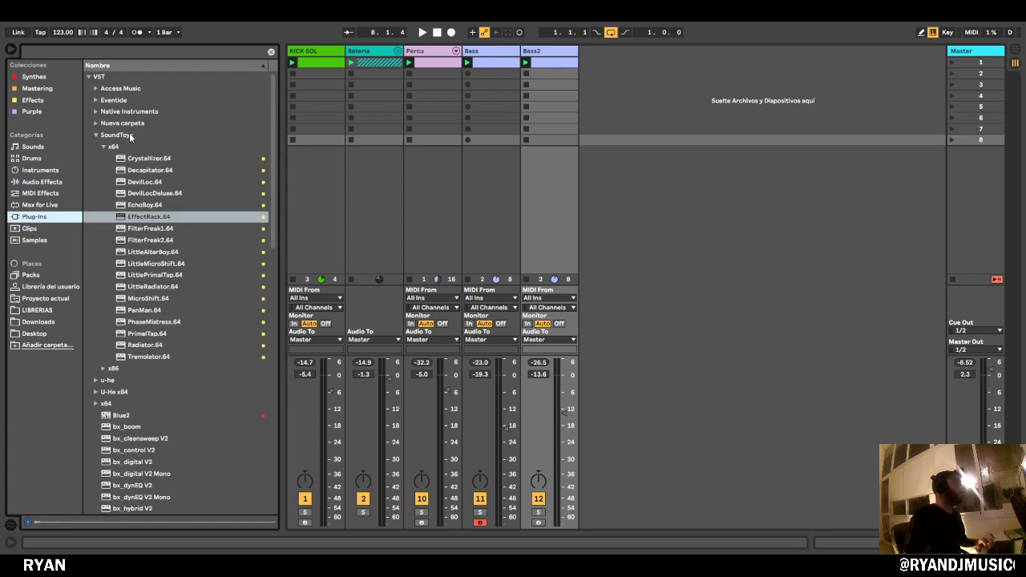
pyautogui.click(96, 124)
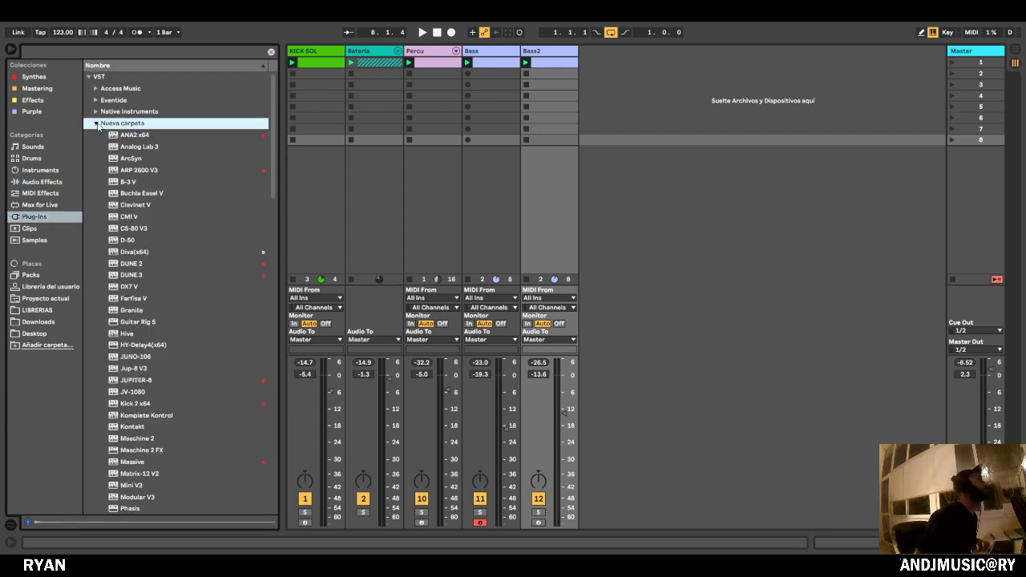
pyautogui.click(96, 125)
pyautogui.click(89, 78)
# Search the Synthes collection for hive and load Hive onto a new MIDI track after Bass2.
pyautogui.click(89, 53)
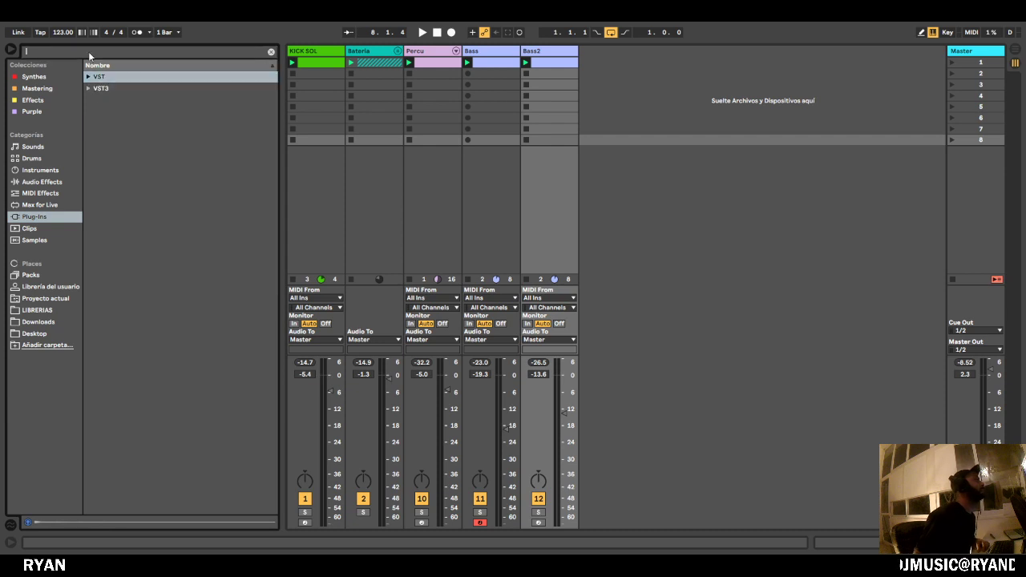
pyautogui.write('hive')
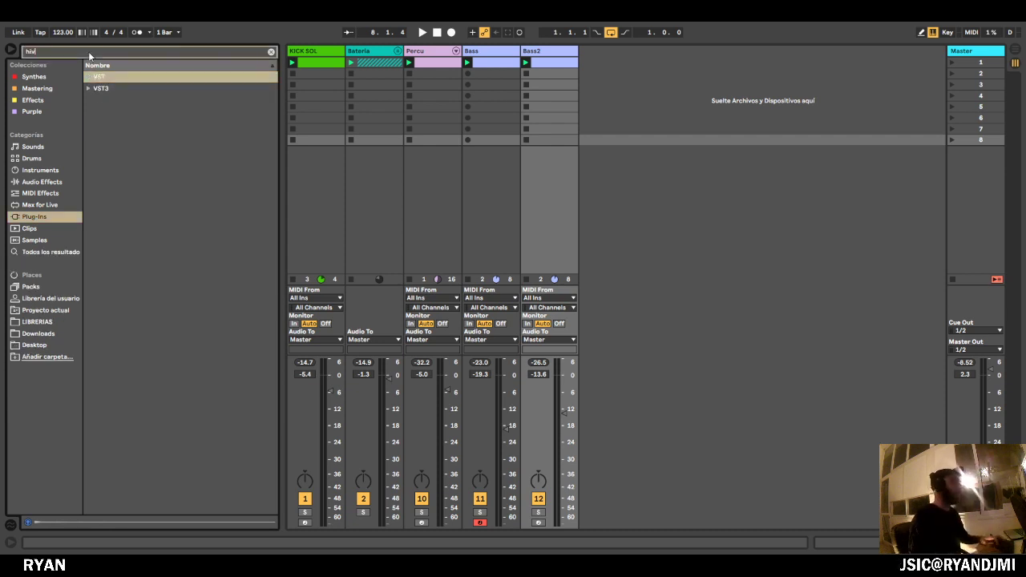
pyautogui.click(48, 100)
pyautogui.click(42, 89)
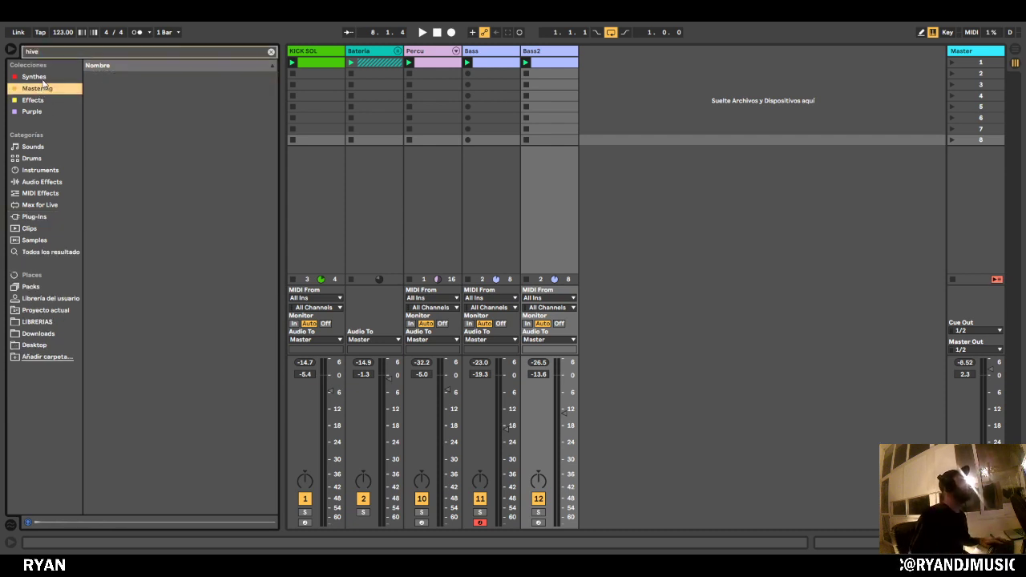
pyautogui.click(44, 78)
pyautogui.moveTo(120, 77); pyautogui.dragTo(580, 97)
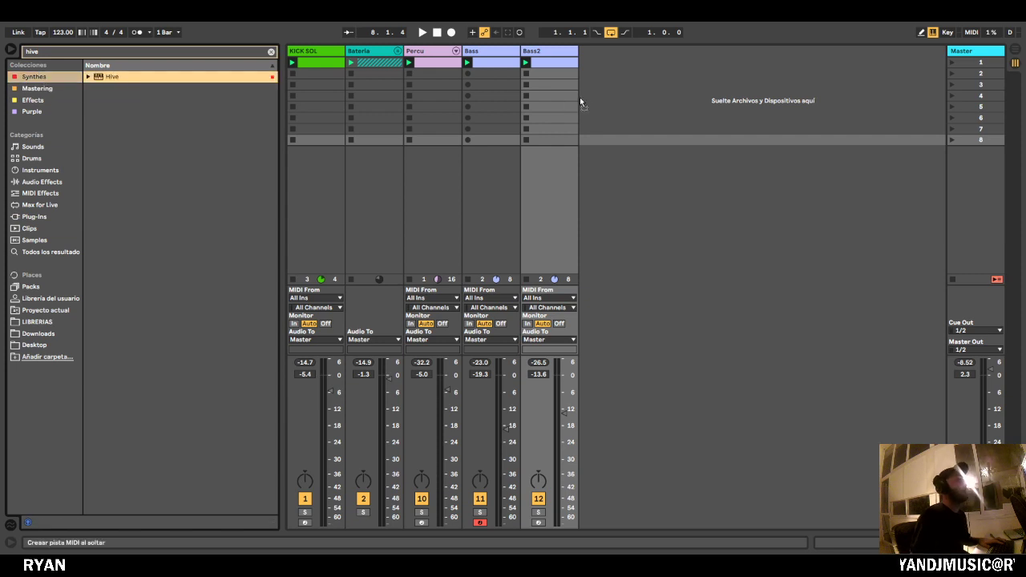
pyautogui.moveTo(606, 323); pyautogui.dragTo(606, 323)
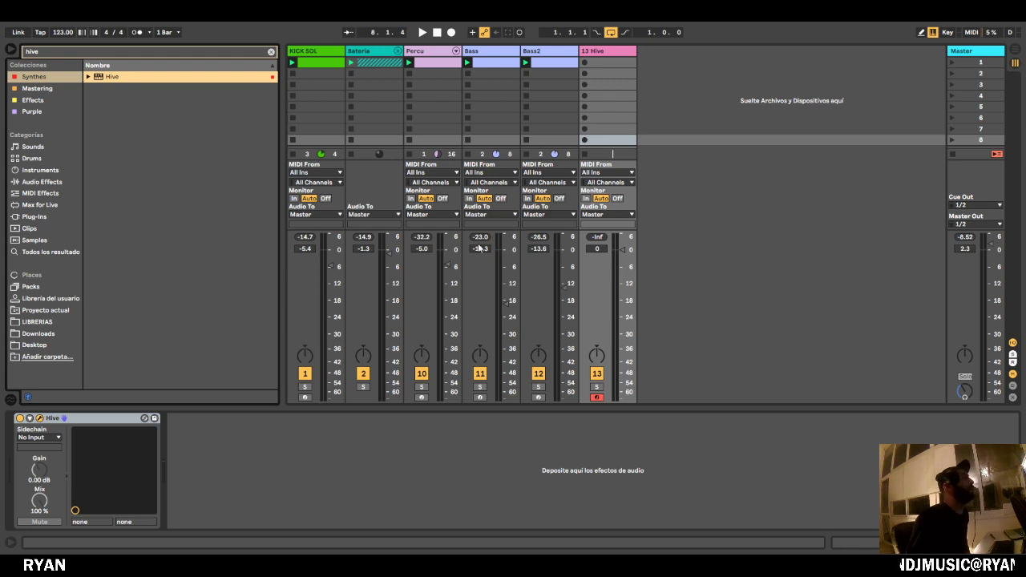
# Copy the Bass2 clip to the first slot of the Hive track and lower that track's volume to -17.0 dB.
pyautogui.click(564, 67)
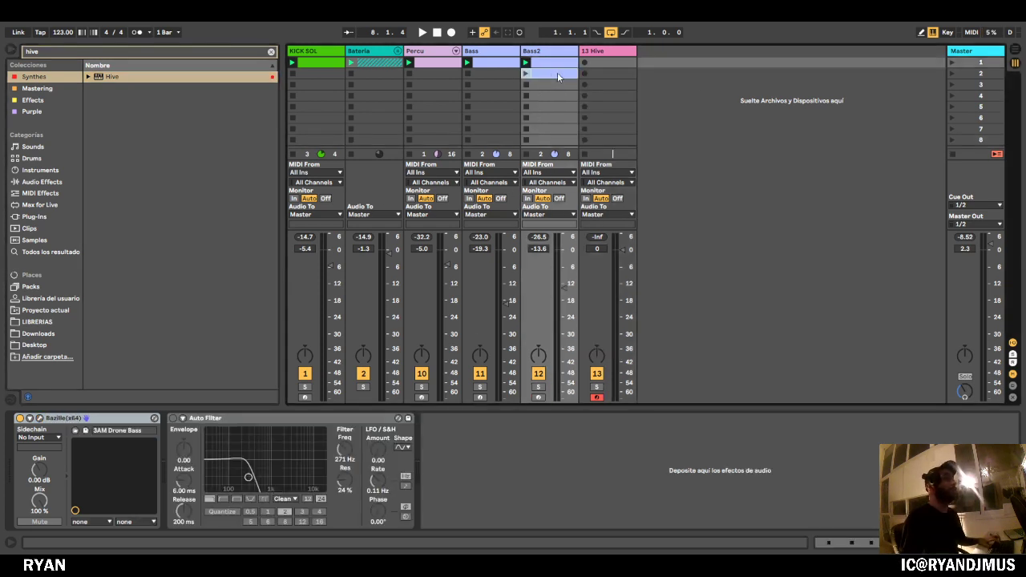
pyautogui.click(605, 67)
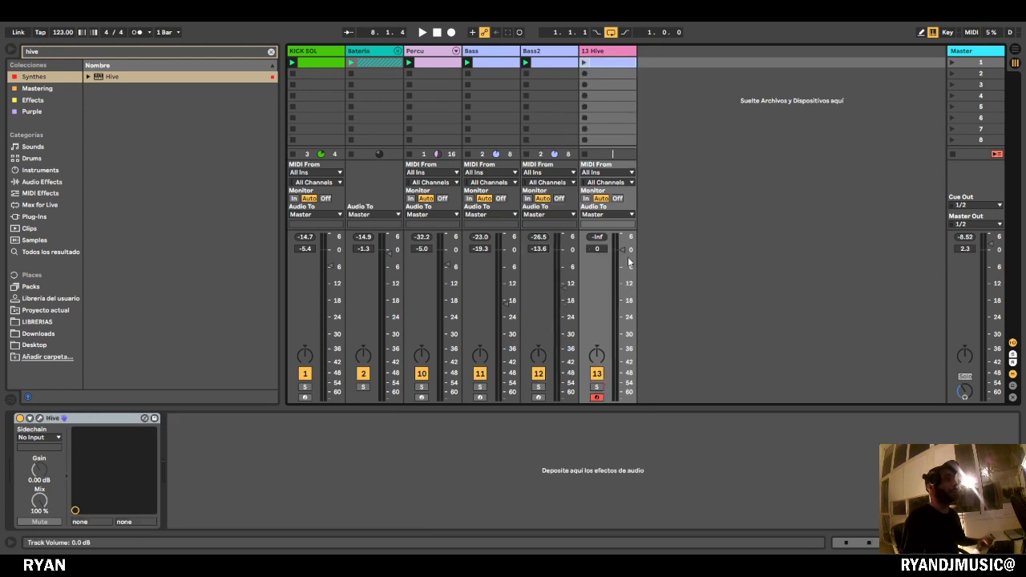
pyautogui.moveTo(629, 260); pyautogui.dragTo(629, 294)
pyautogui.click(624, 107)
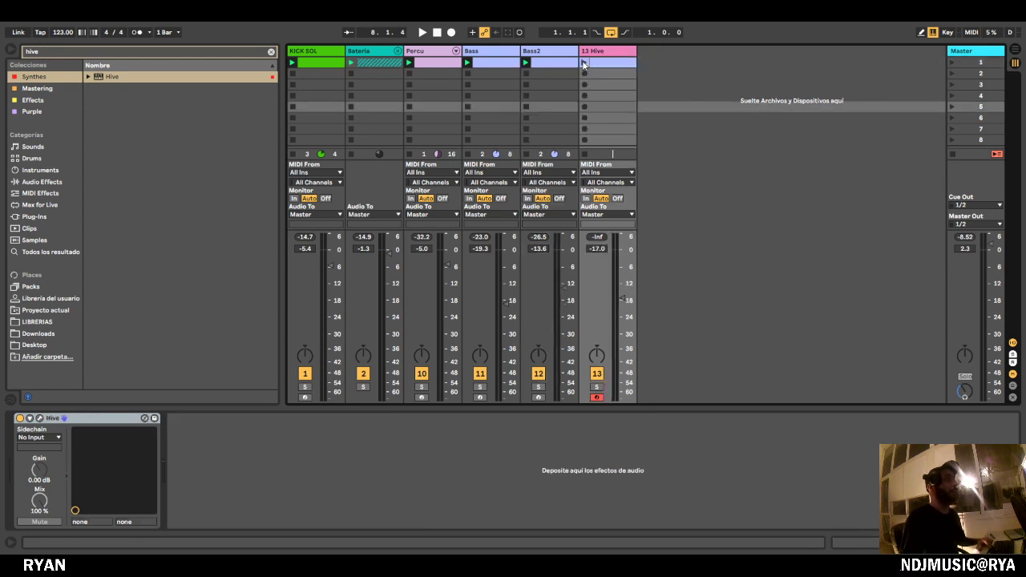
# Launch the Hive track's clip and raise the track's volume to -10.5 dB.
pyautogui.click(584, 63)
pyautogui.moveTo(625, 300); pyautogui.dragTo(627, 280)
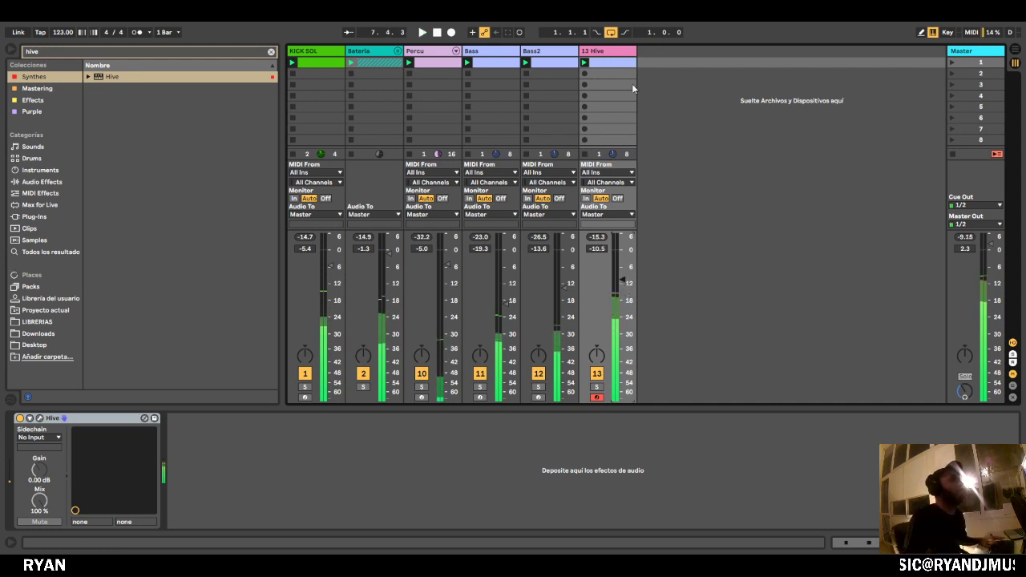
# Transpose all notes in the Hive clip up one octave to G3.
pyautogui.doubleClick(619, 65)
pyautogui.moveTo(596, 407); pyautogui.dragTo(596, 195)
pyautogui.moveTo(437, 268); pyautogui.dragTo(418, 272)
pyautogui.moveTo(218, 279); pyautogui.dragTo(1022, 210)
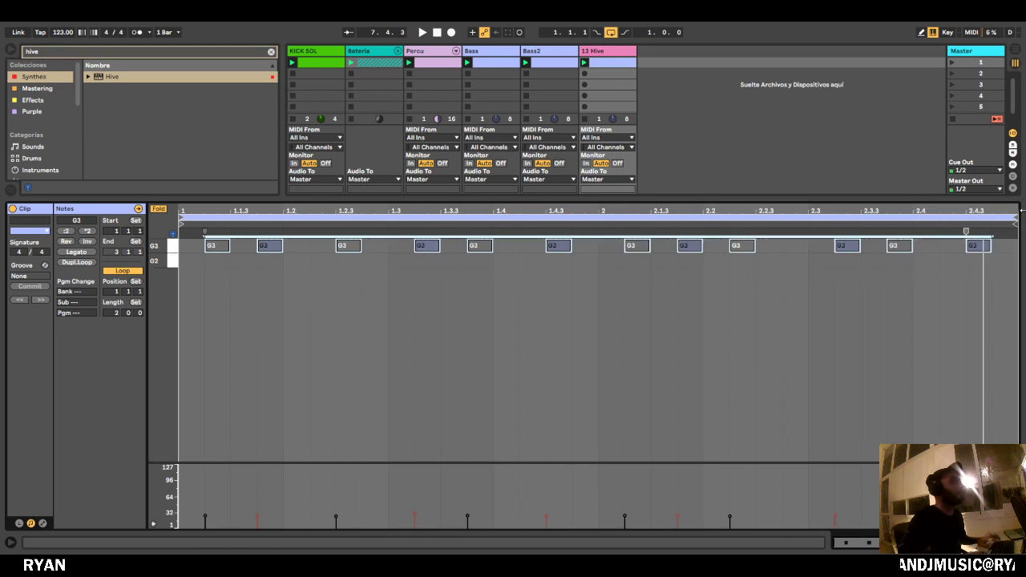
pyautogui.hotkey('ctrl', 'alt', 'l')
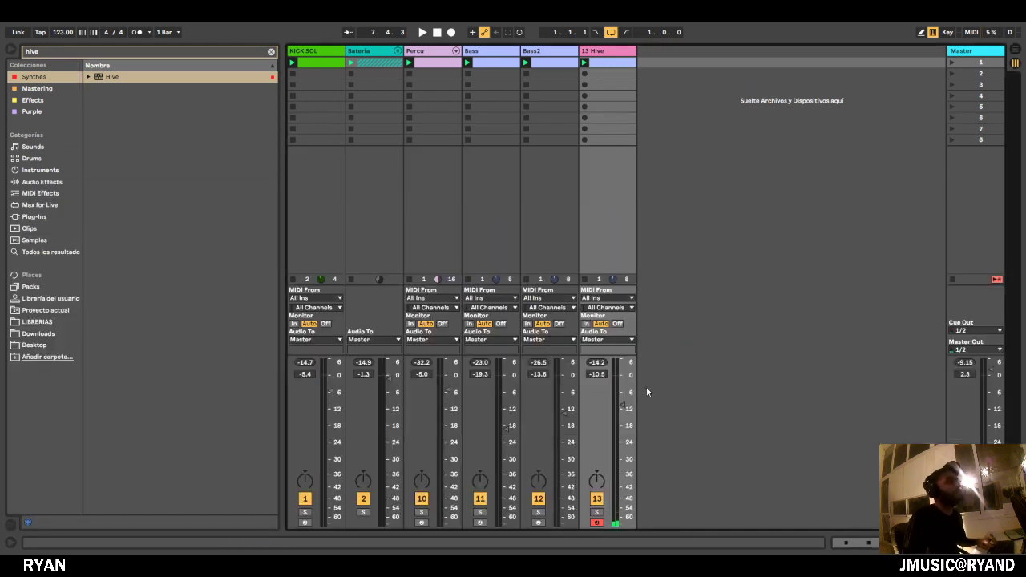
# Play the Hive clip with the loop and lower the track's volume to -11.0 dB.
pyautogui.click(585, 63)
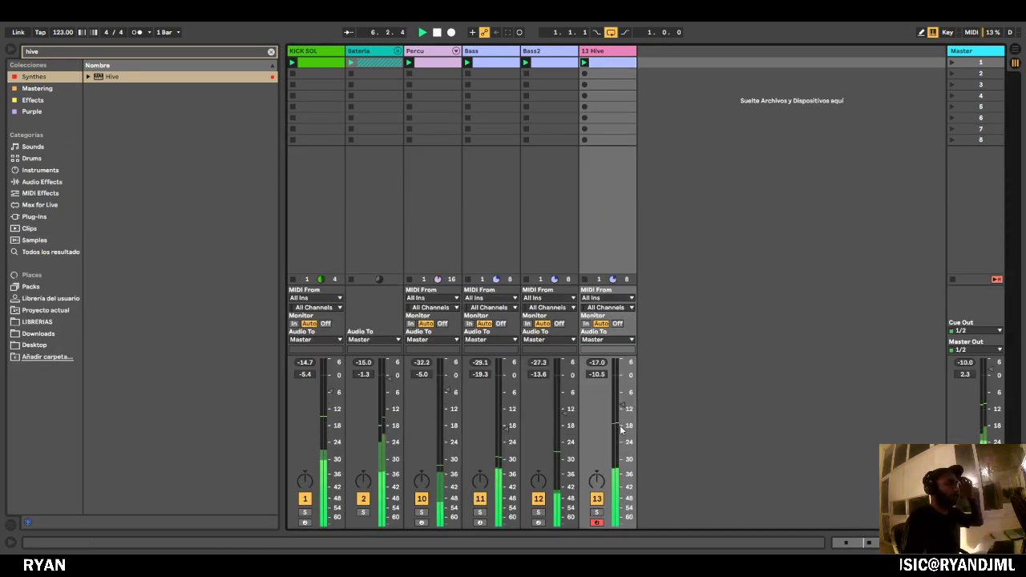
pyautogui.moveTo(622, 405); pyautogui.dragTo(622, 407)
pyautogui.doubleClick(614, 52)
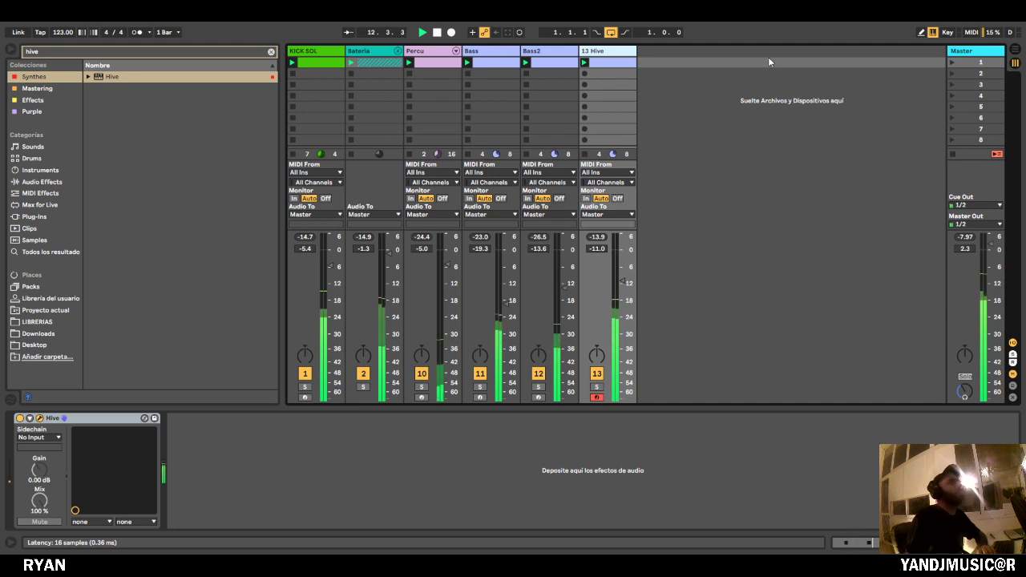
pyautogui.click(757, 87)
pyautogui.press('space')
# Rename the Hive track as Secuencia and duplicate it as Secuencia2.
pyautogui.click(617, 54)
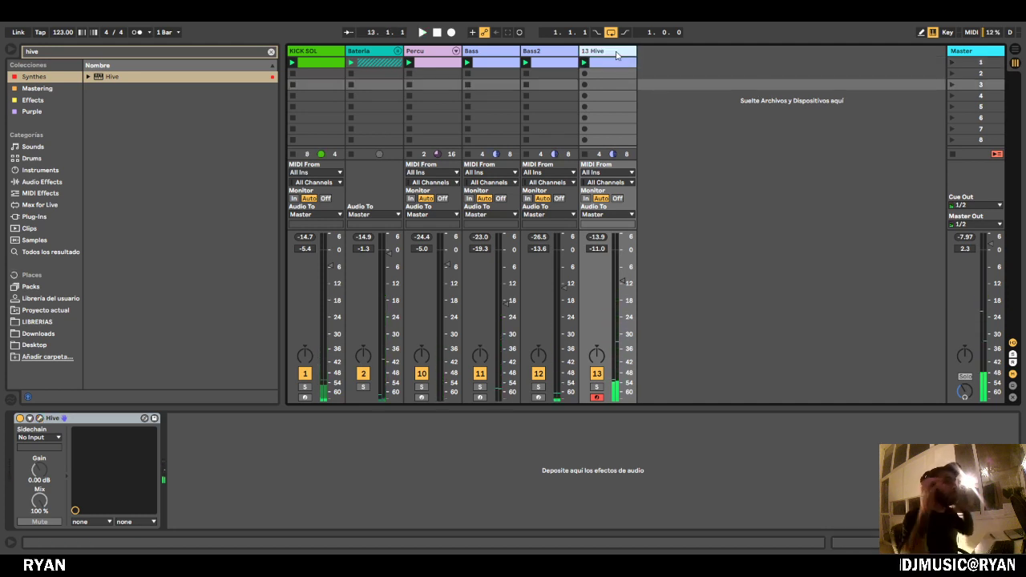
pyautogui.press('Down')
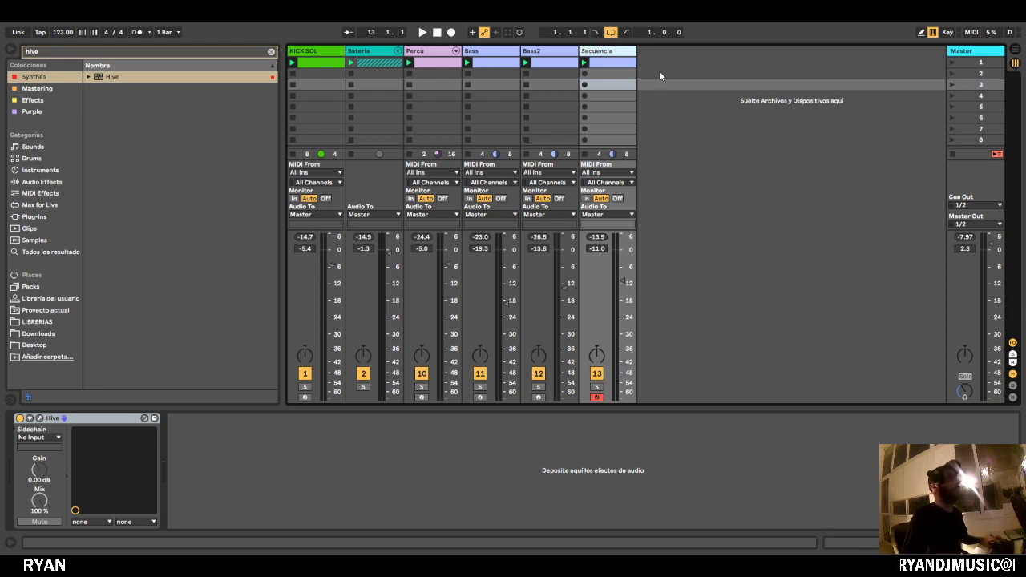
pyautogui.hotkey('ctrl', 'd')
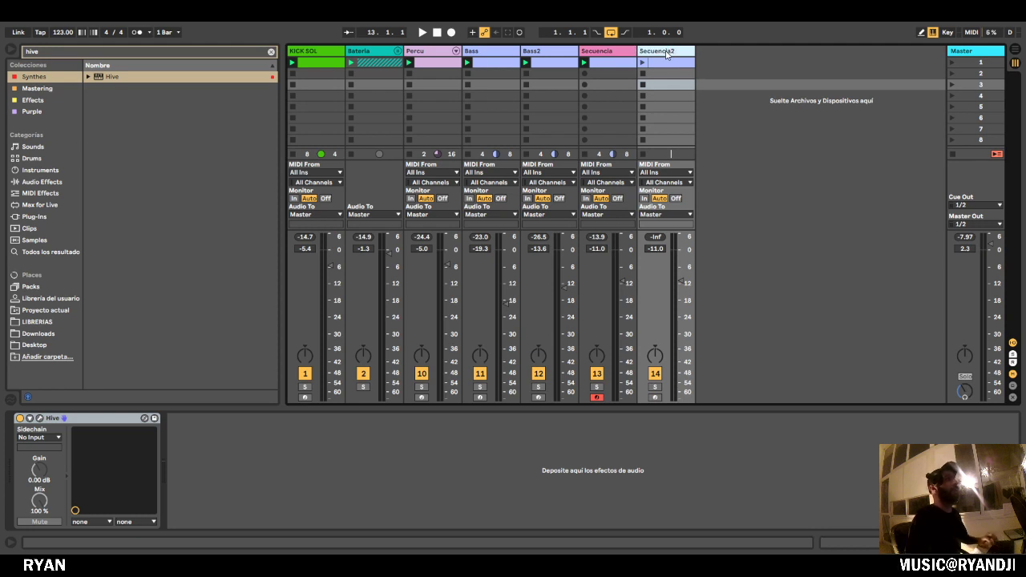
# Apply the pink track color to the clips of the Secuencia and Secuencia2 tracks.
pyautogui.click(564, 55)
pyautogui.click(605, 52)
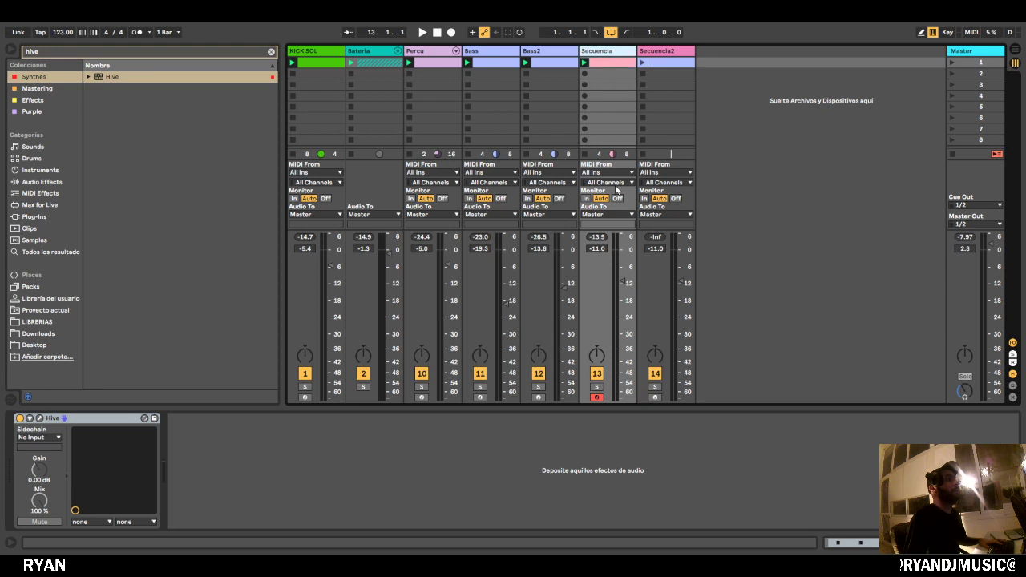
pyautogui.click(671, 54)
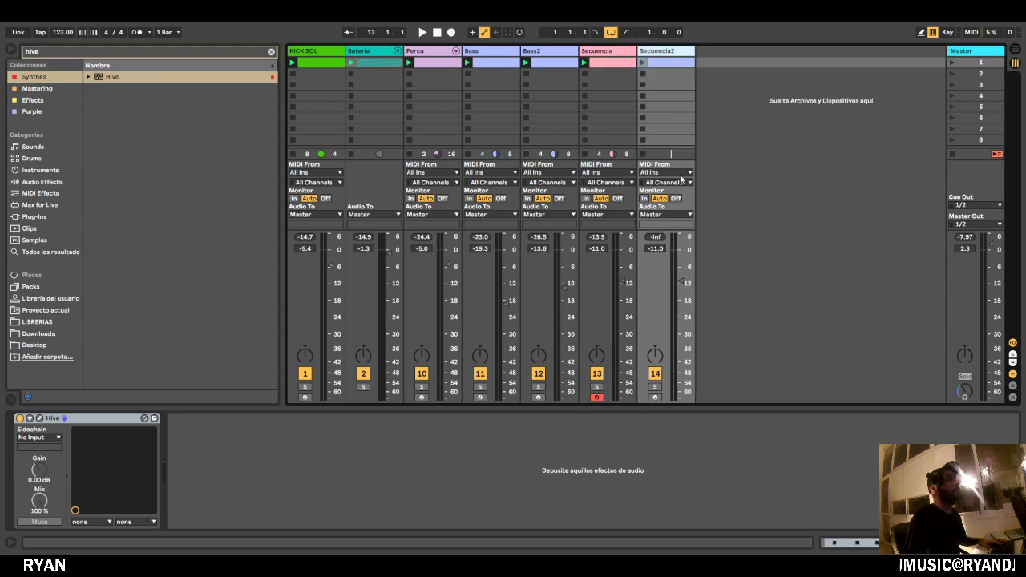
pyautogui.click(663, 63)
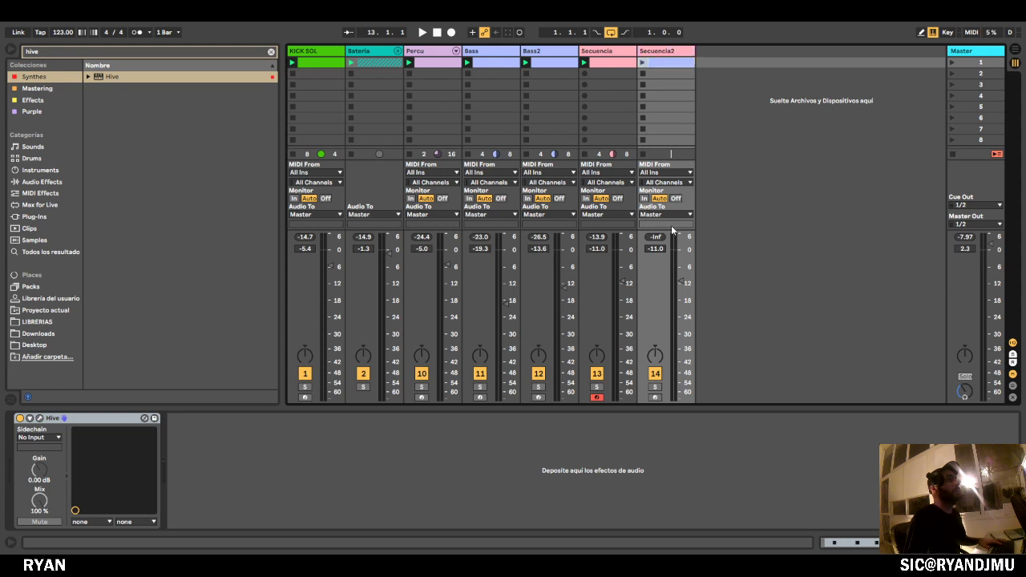
# Start playback and lower the Secuencia2 track's volume to -12.7 dB.
pyautogui.click(747, 82)
pyautogui.press('space')
pyautogui.moveTo(680, 281); pyautogui.dragTo(681, 285)
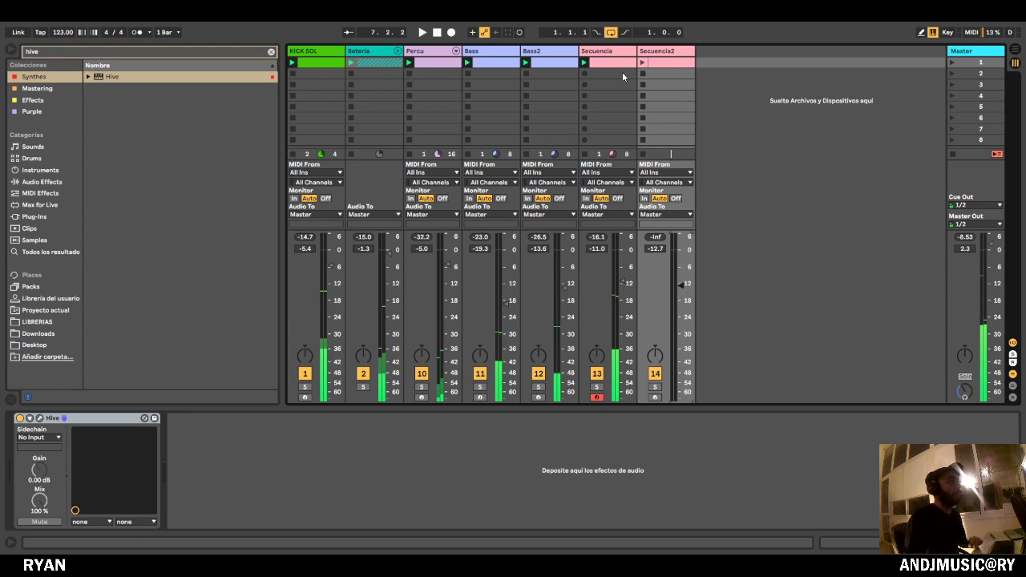
# In the Secuencia clip, unfold the piano roll and raise the G3 note at 1.3.2 to A3, then play it.
pyautogui.doubleClick(623, 64)
pyautogui.moveTo(617, 407); pyautogui.dragTo(593, 188)
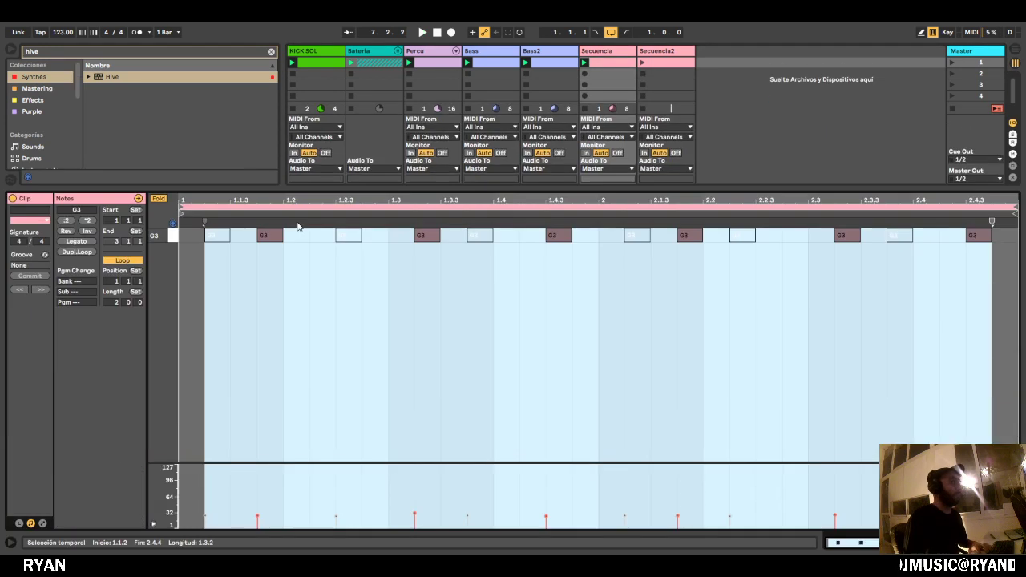
pyautogui.press('f')
pyautogui.click(298, 409)
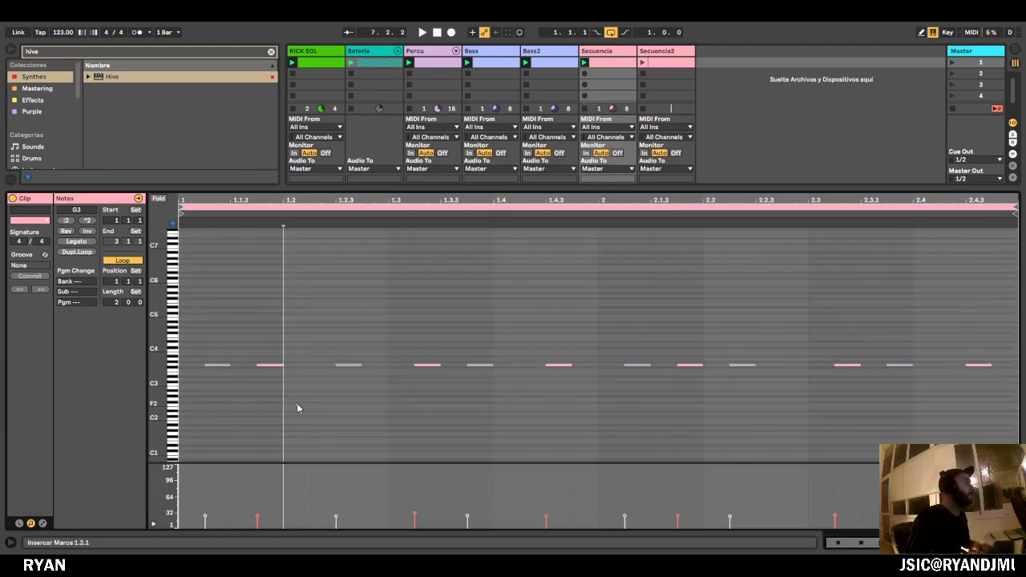
pyautogui.moveTo(230, 337); pyautogui.dragTo(704, 477)
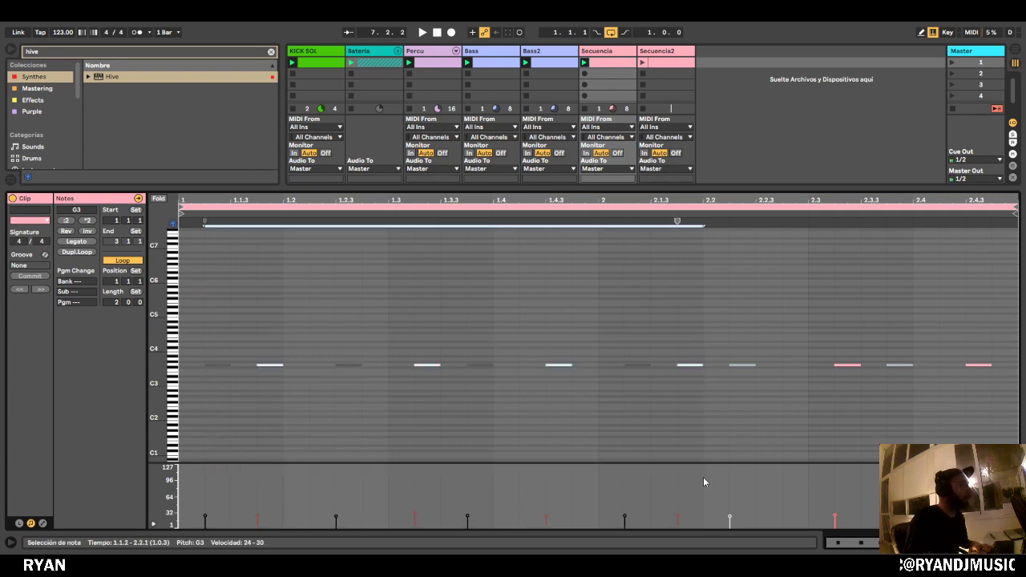
pyautogui.click(703, 477)
pyautogui.click(428, 365)
pyautogui.press('Up')
pyautogui.press('Up')
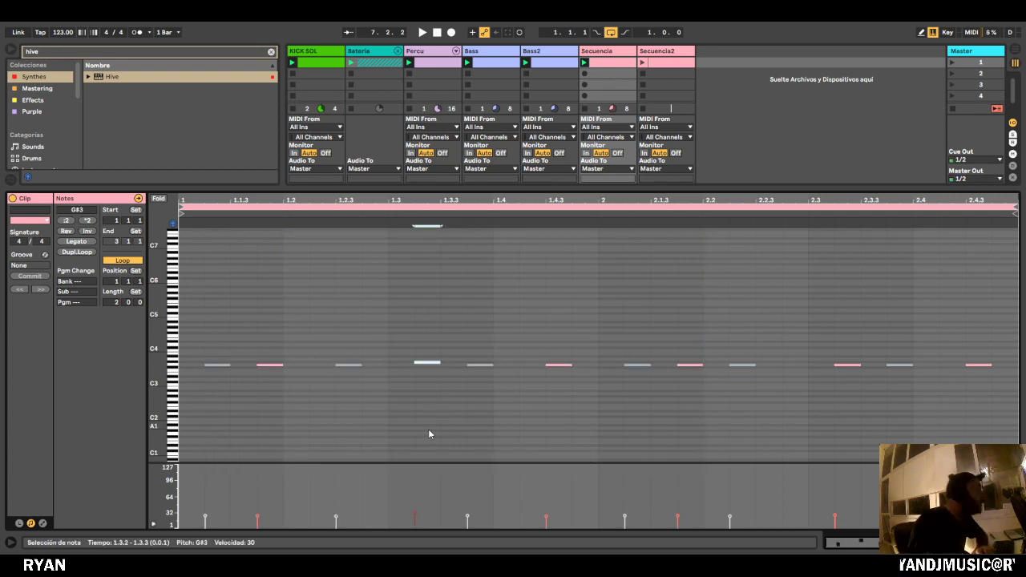
pyautogui.press('space')
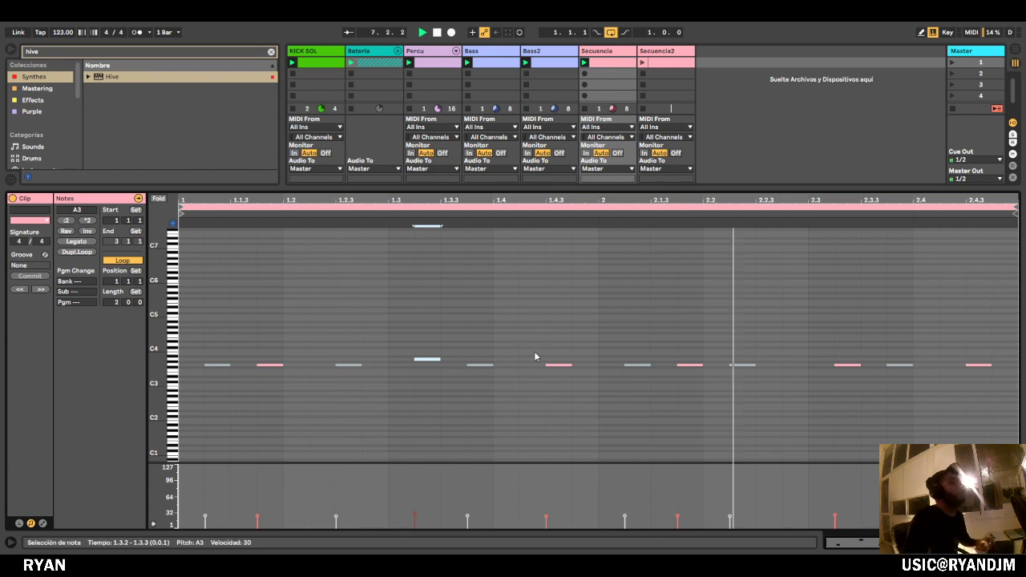
# Try lengthening the A3 note at 1.3.2 in the Secuencia clip during playback.
pyautogui.doubleClick(597, 51)
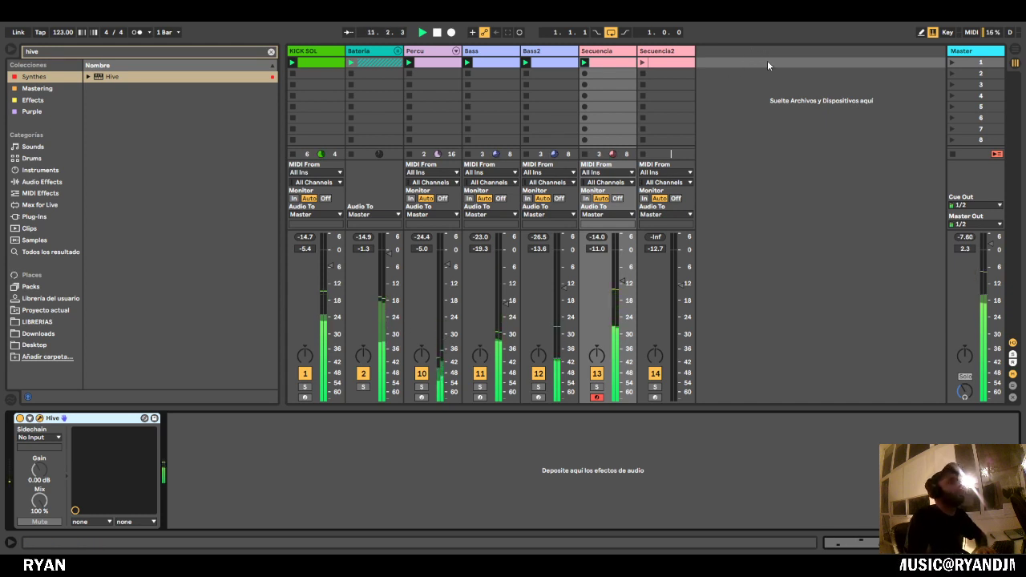
pyautogui.doubleClick(619, 62)
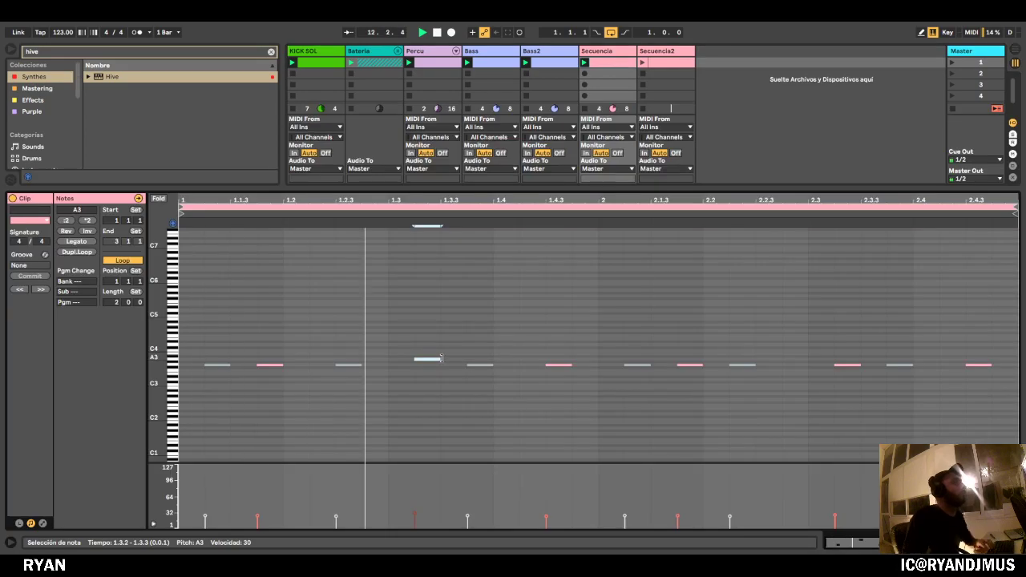
pyautogui.moveTo(440, 359); pyautogui.dragTo(455, 360)
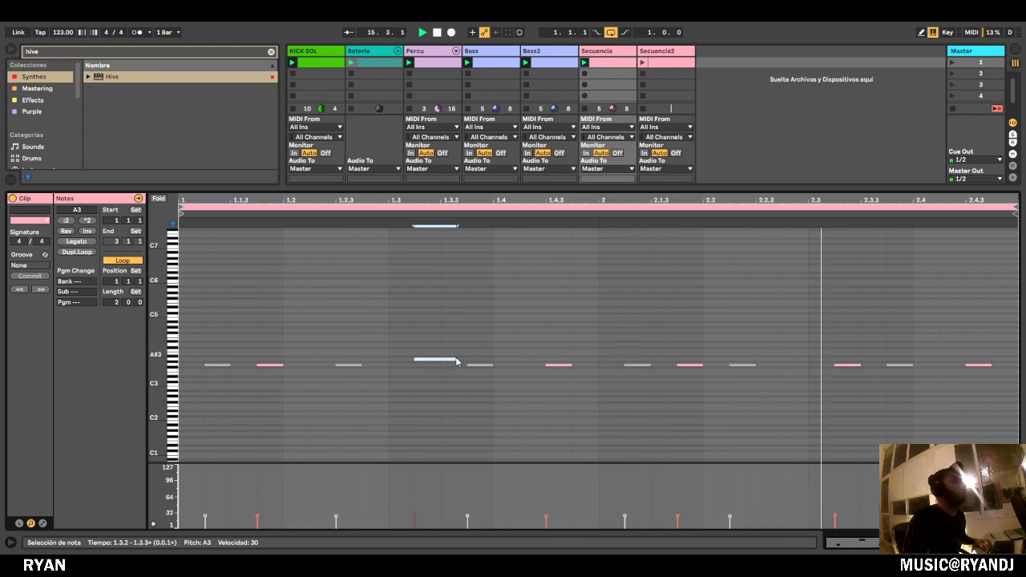
pyautogui.moveTo(456, 359); pyautogui.dragTo(441, 360)
# Try all notes of the Secuencia clip one octave higher during playback.
pyautogui.moveTo(188, 339); pyautogui.dragTo(1023, 405)
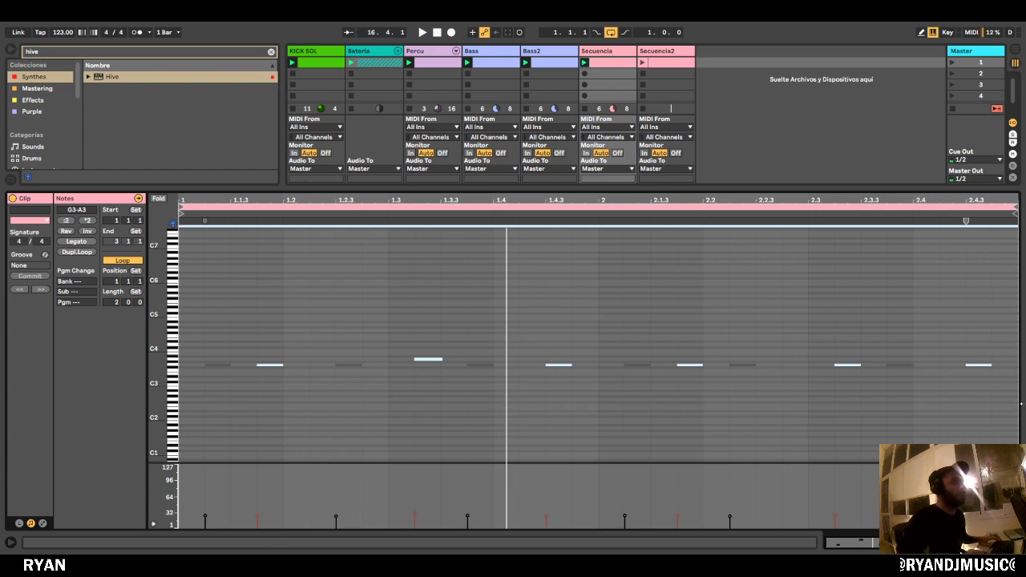
pyautogui.hotkey('shift', 'Up')
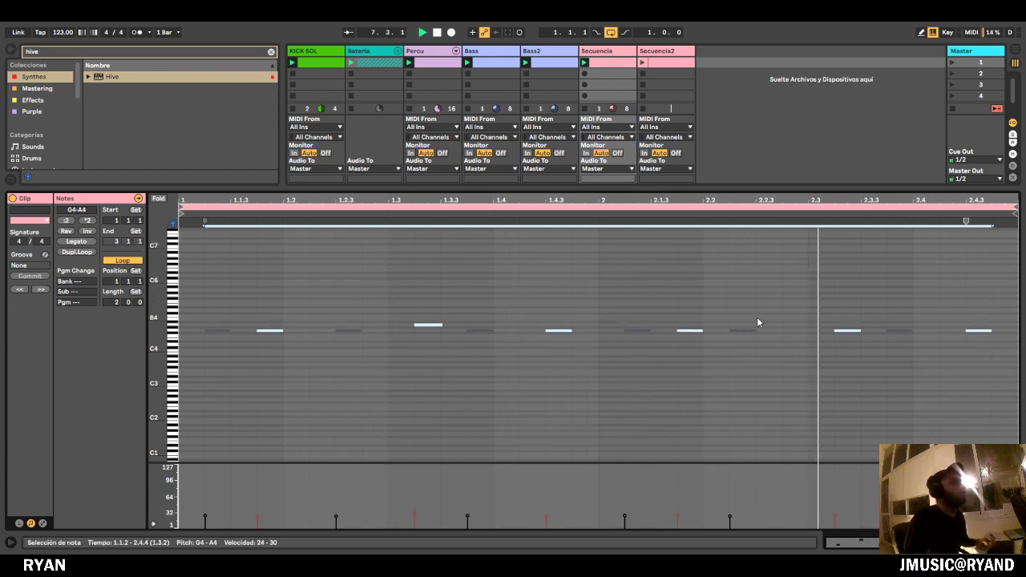
pyautogui.hotkey('shift', 'Down')
# Return to the full mixer and lower the Secuencia track's volume to -14.2 dB.
pyautogui.hotkey('ctrl', 'alt', 'l')
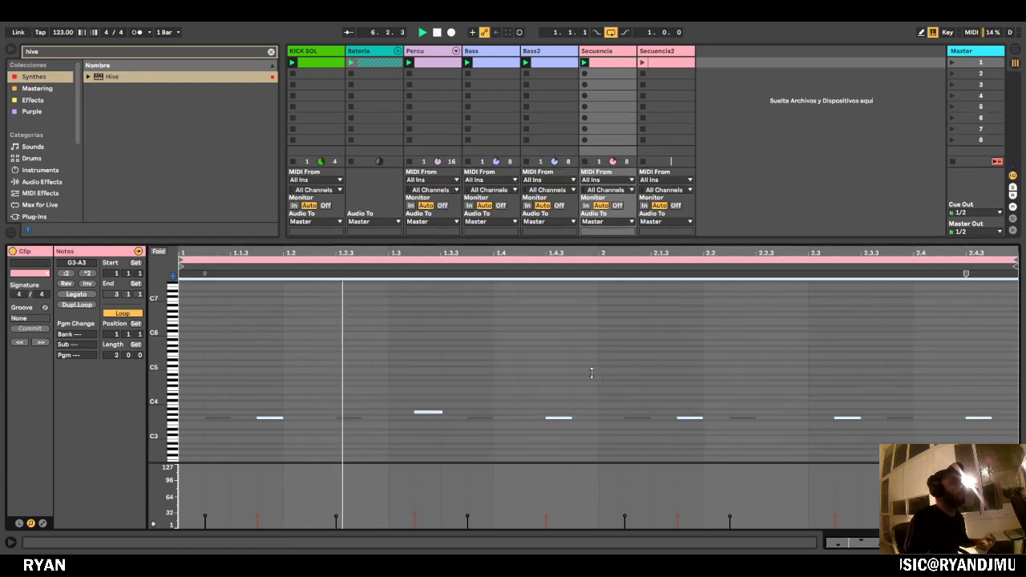
pyautogui.moveTo(622, 407); pyautogui.dragTo(622, 415)
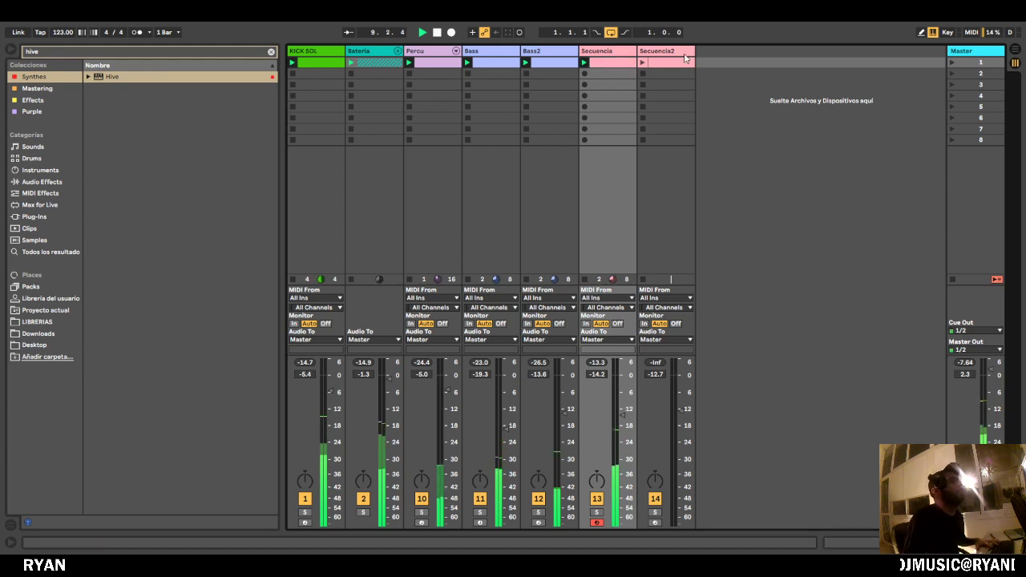
# Open the Secuencia2 clip's notes and enlarge the note editor to show the whole piano roll.
pyautogui.doubleClick(660, 67)
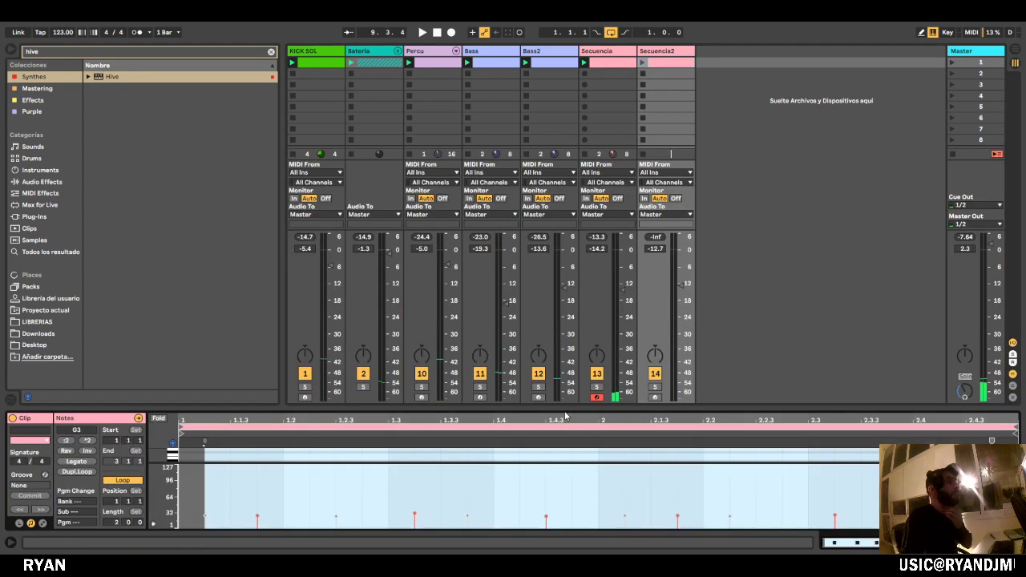
pyautogui.moveTo(566, 374); pyautogui.dragTo(617, 144)
pyautogui.click(673, 210)
pyautogui.click(310, 204)
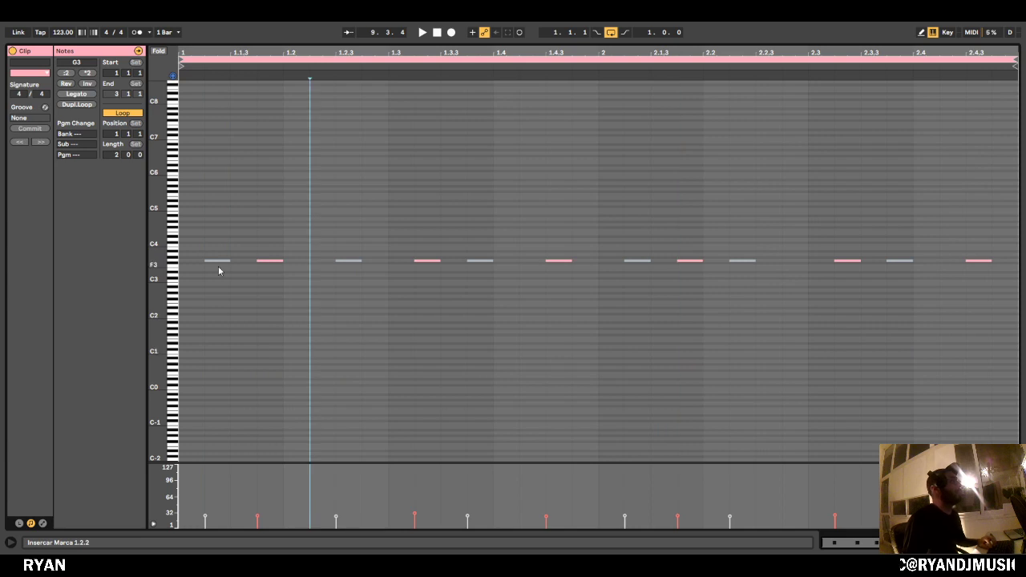
pyautogui.click(270, 261)
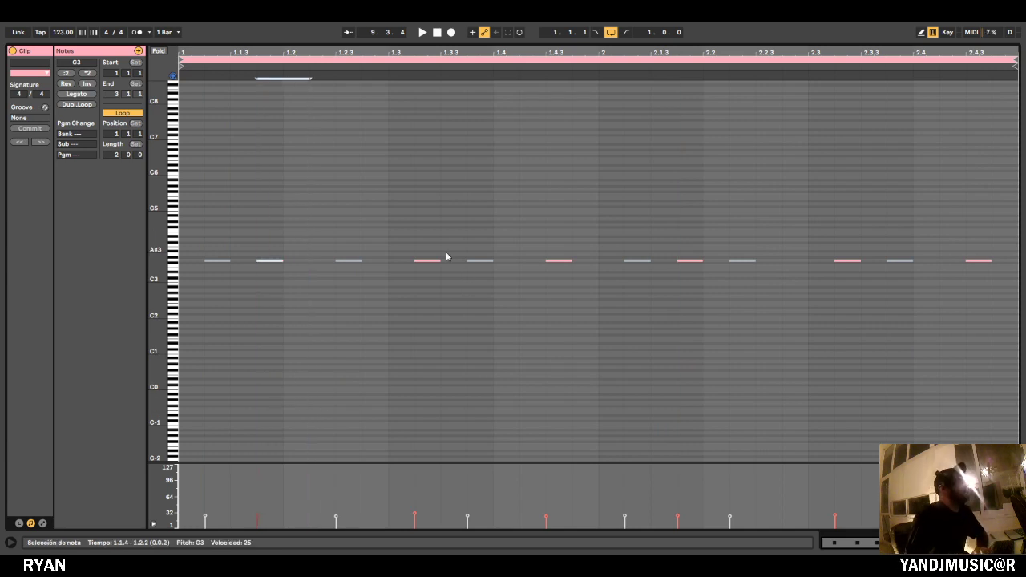
# Delete the six deactivated grey G3 notes from the Secuencia2 clip.
pyautogui.moveTo(221, 234); pyautogui.dragTo(217, 277)
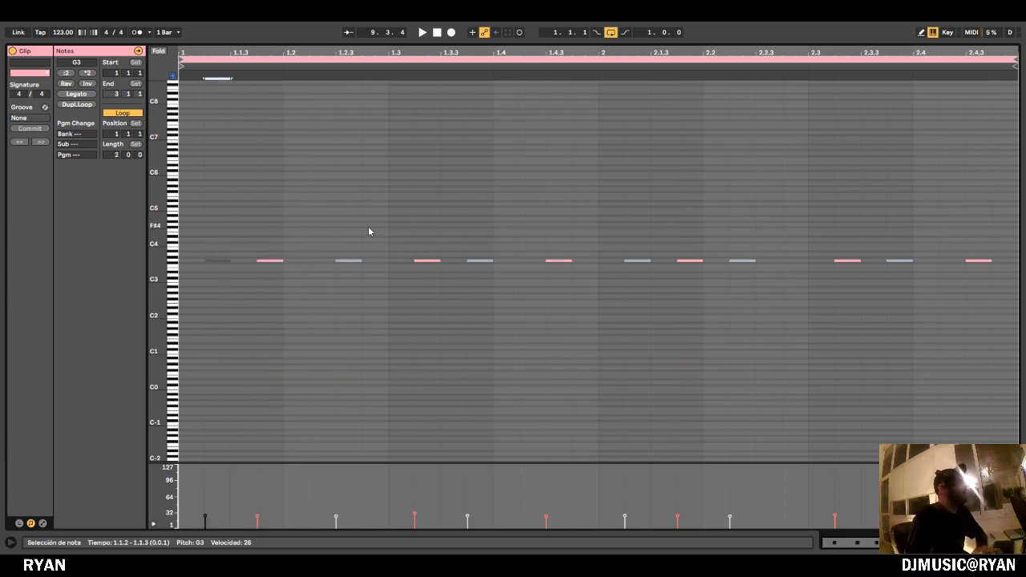
pyautogui.press('Delete')
pyautogui.moveTo(349, 232); pyautogui.dragTo(355, 409)
pyautogui.press('Delete')
pyautogui.moveTo(468, 241); pyautogui.dragTo(493, 332)
pyautogui.press('Delete')
pyautogui.moveTo(625, 234); pyautogui.dragTo(633, 361)
pyautogui.press('Delete')
pyautogui.moveTo(728, 232); pyautogui.dragTo(757, 273)
pyautogui.press('Delete')
pyautogui.moveTo(938, 241); pyautogui.dragTo(911, 353)
pyautogui.press('Delete')
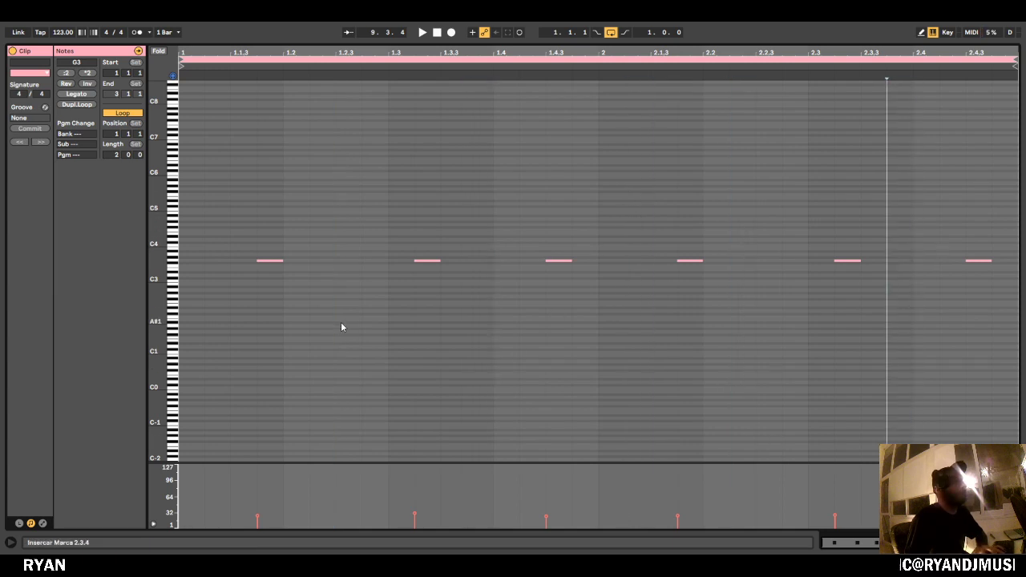
# Delete the G3 notes at 1.1.4, 1.4.3 and 2.3.2 from the Secuencia2 clip.
pyautogui.moveTo(206, 173); pyautogui.dragTo(1019, 334)
pyautogui.click(587, 322)
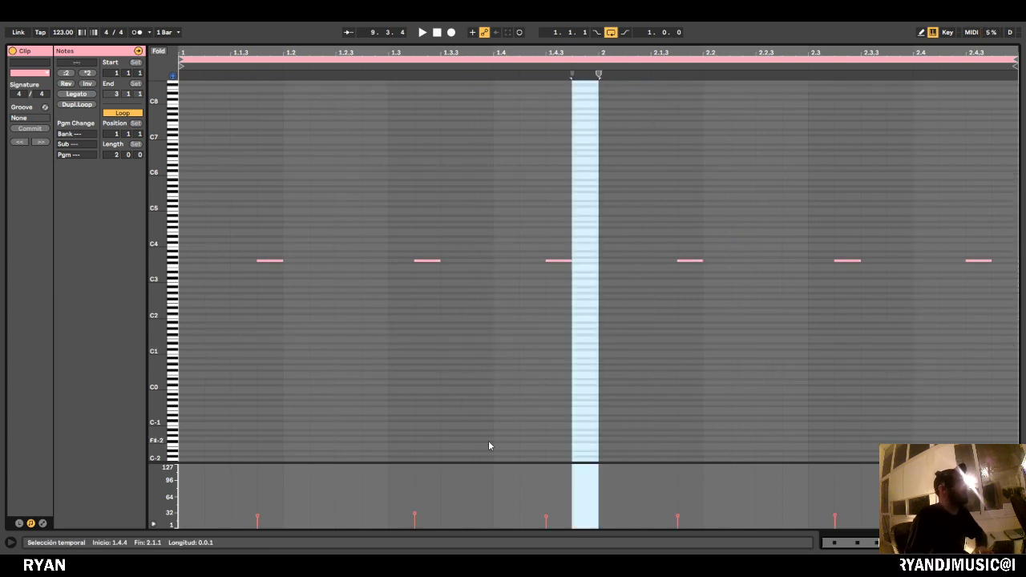
pyautogui.moveTo(336, 200); pyautogui.dragTo(226, 387)
pyautogui.press('Delete')
pyautogui.moveTo(518, 213); pyautogui.dragTo(711, 321)
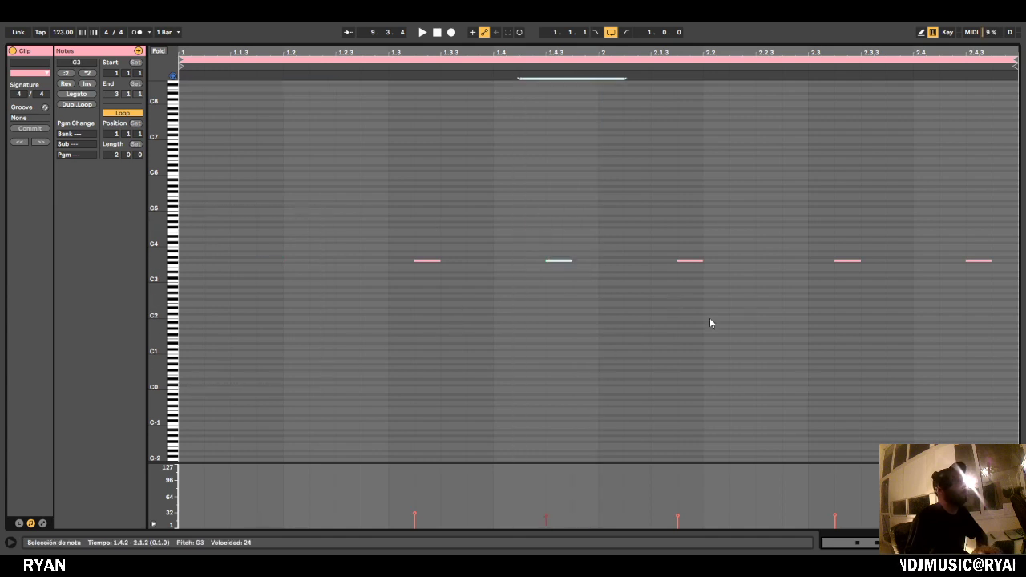
pyautogui.press('Delete')
pyautogui.click(792, 254)
pyautogui.moveTo(796, 254); pyautogui.dragTo(891, 348)
pyautogui.press('Delete')
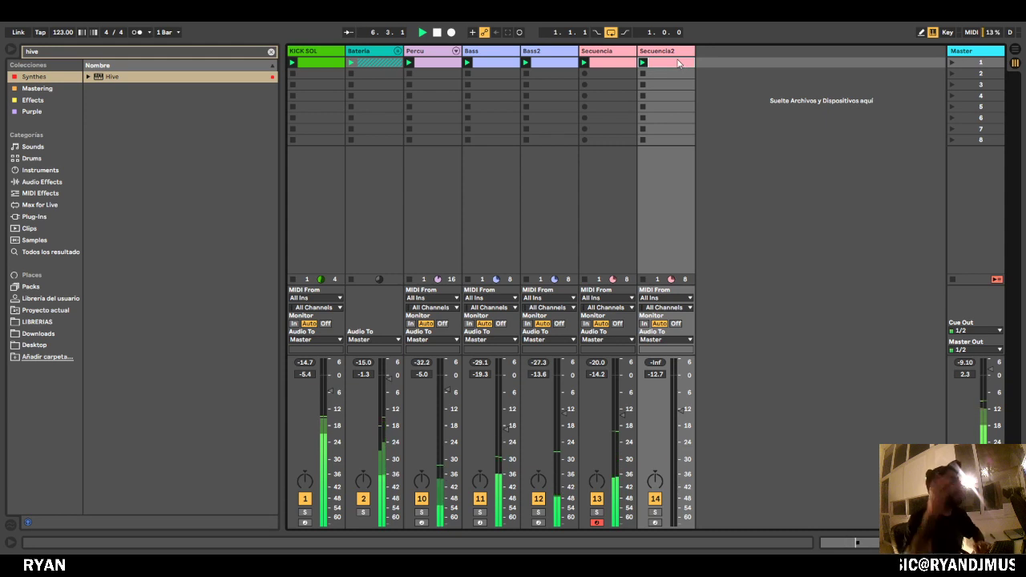
# Show the Hive device of the Secuencia2 track and play the loop with both sequences.
pyautogui.doubleClick(679, 63)
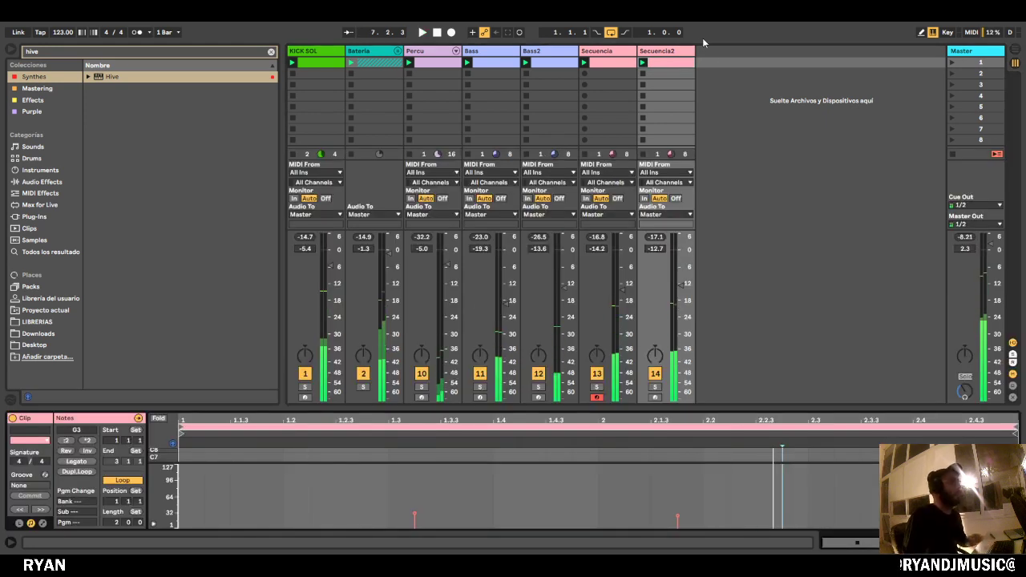
pyautogui.hotkey('shift', 'Tab')
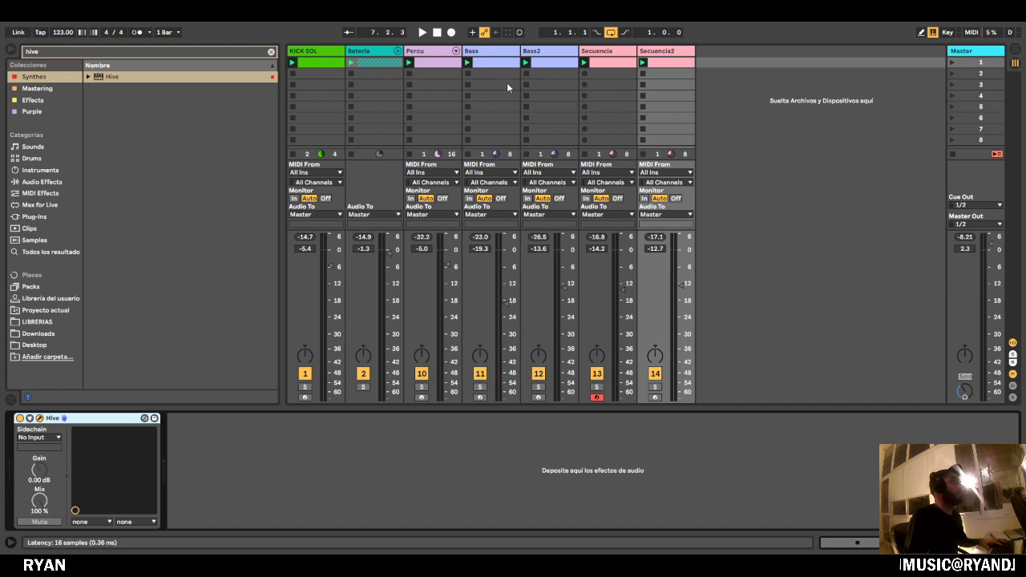
pyautogui.press('space')
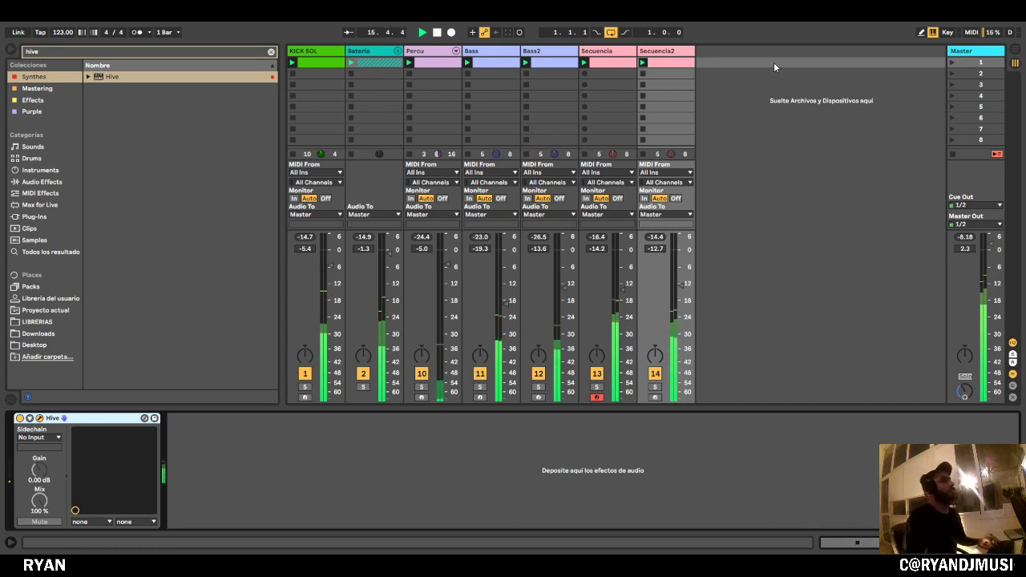
# Set the Secuencia2 track volume to -15.3 dB and open its clip's notes in the enlarged editor.
pyautogui.moveTo(681, 286); pyautogui.dragTo(681, 287)
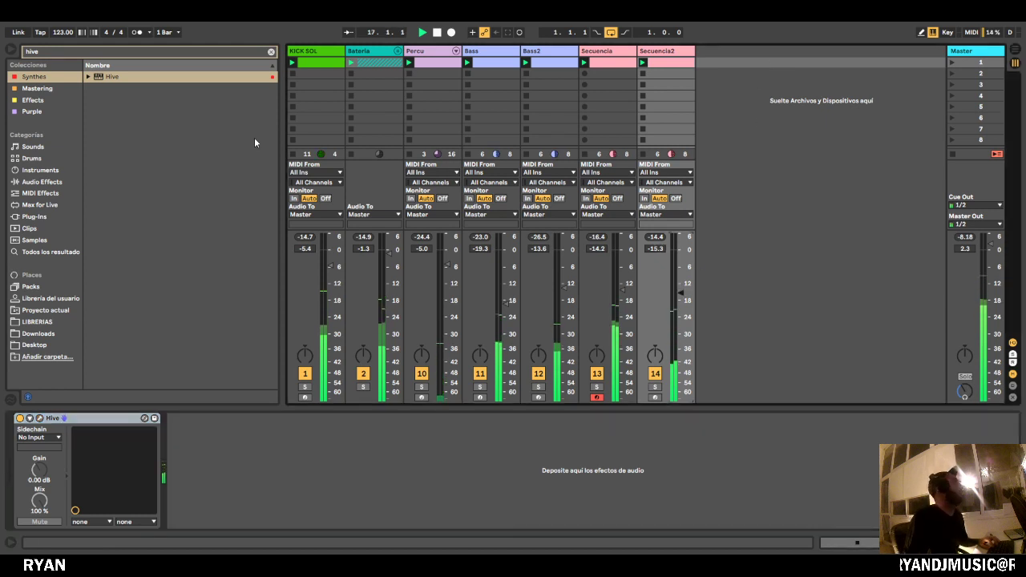
pyautogui.hotkey('ctrl', 'alt', 'b')
pyautogui.doubleClick(413, 64)
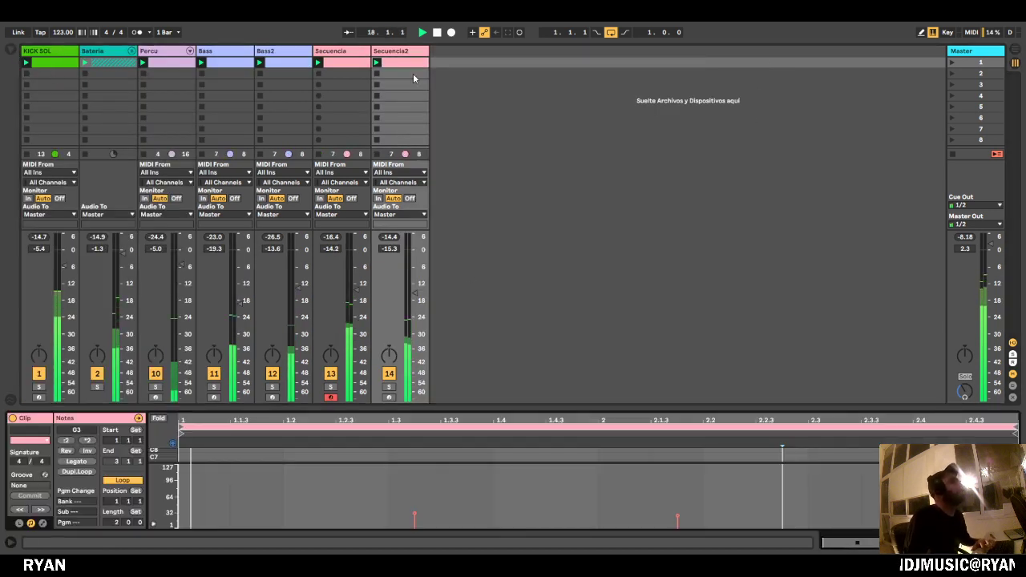
pyautogui.moveTo(518, 407); pyautogui.dragTo(576, 164)
# Raise the Secuencia2 clip's note at 2.1.4 to A3 and lengthen it slightly.
pyautogui.click(623, 257)
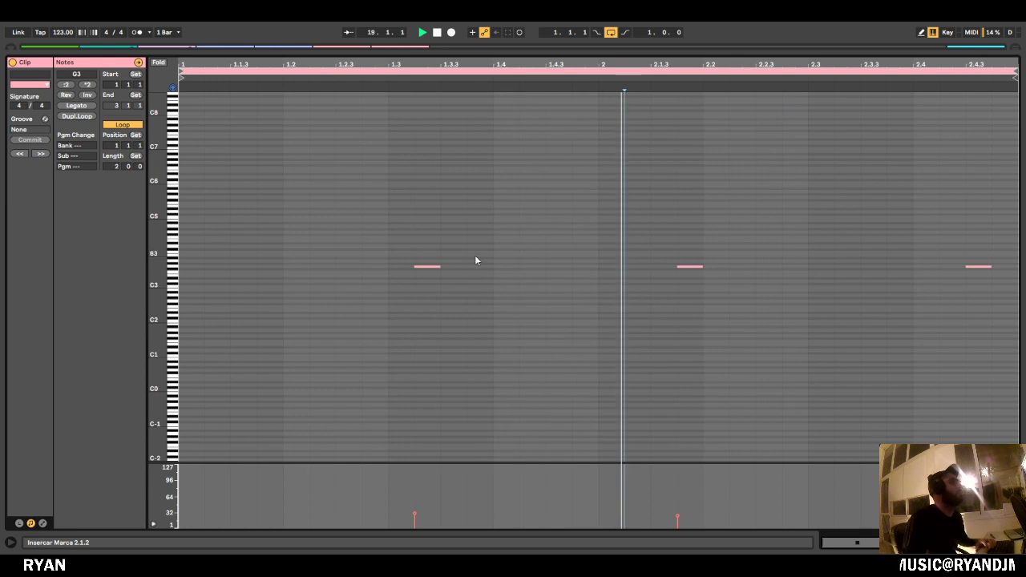
pyautogui.click(716, 256)
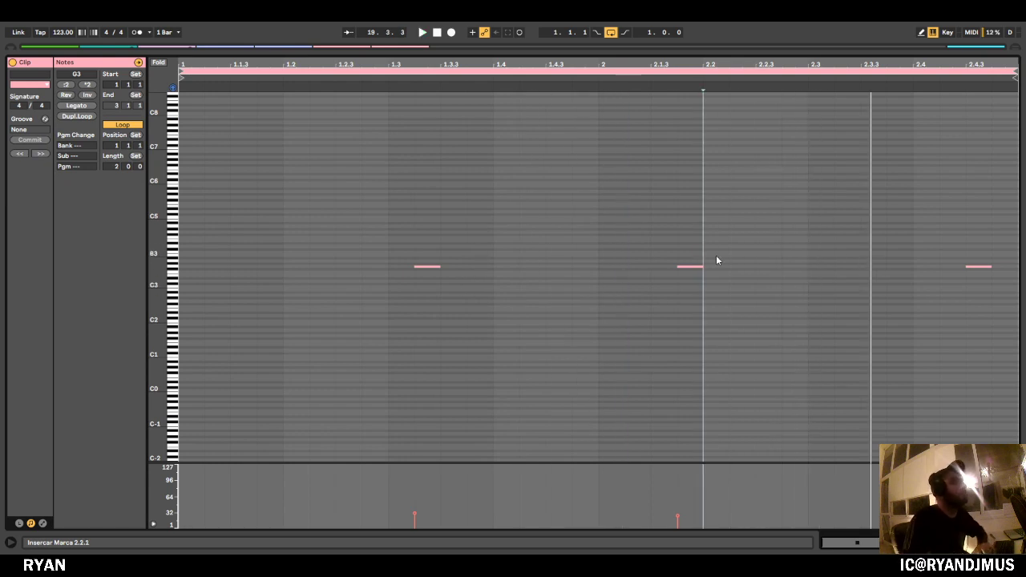
pyautogui.moveTo(710, 226); pyautogui.dragTo(703, 311)
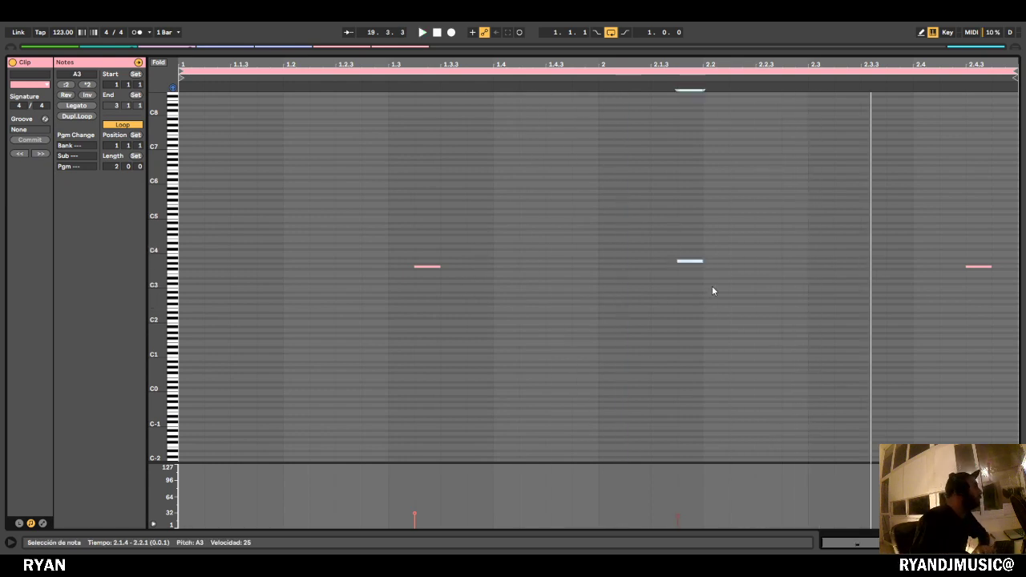
pyautogui.moveTo(704, 260); pyautogui.dragTo(709, 266)
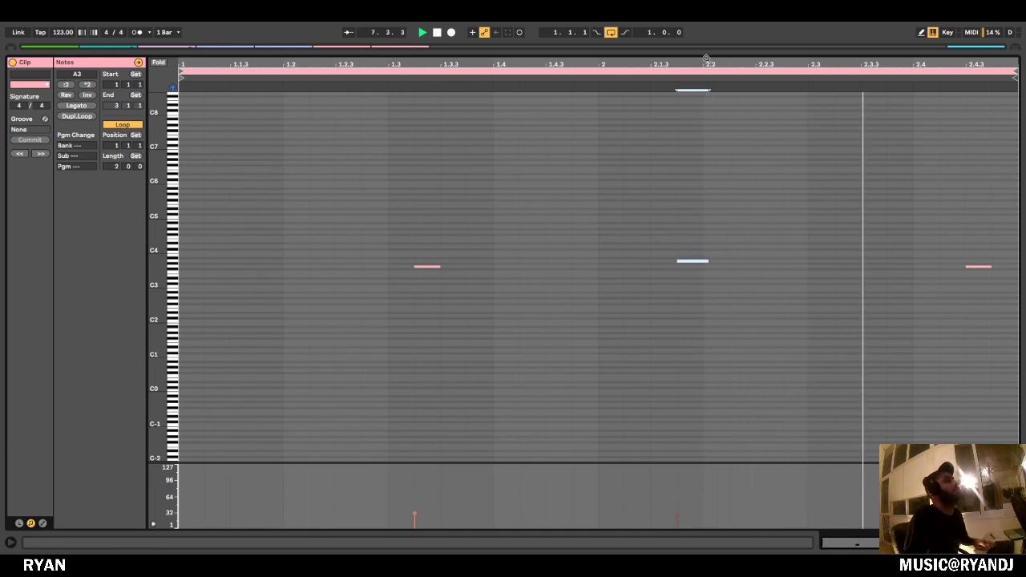
# Delete the Secuencia2 track and set the Secuencia track's volume to -14.9 dB.
pyautogui.press('Tab')
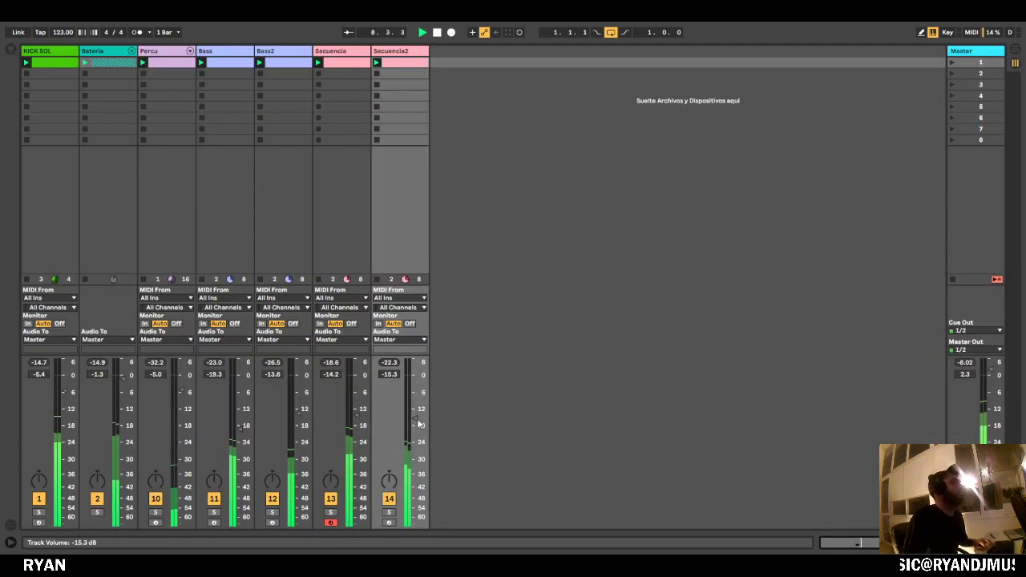
pyautogui.moveTo(357, 415); pyautogui.dragTo(415, 419)
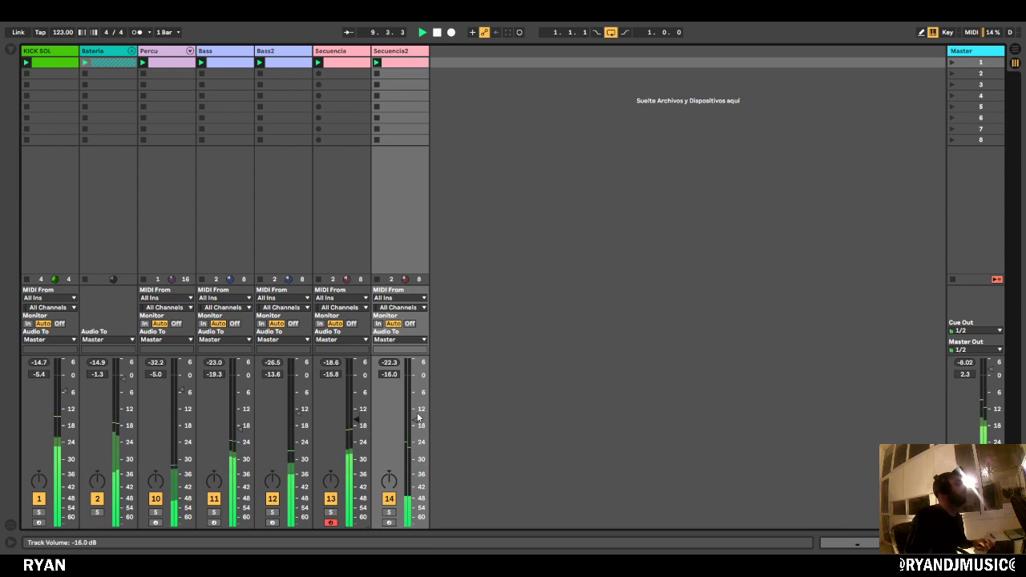
pyautogui.click(417, 52)
pyautogui.press('Delete')
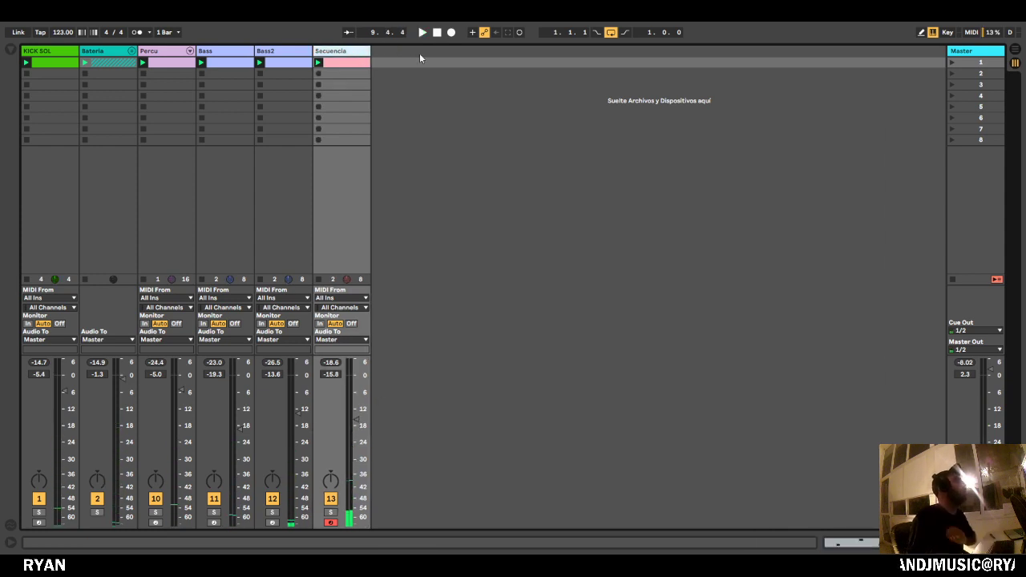
pyautogui.moveTo(357, 419); pyautogui.dragTo(357, 416)
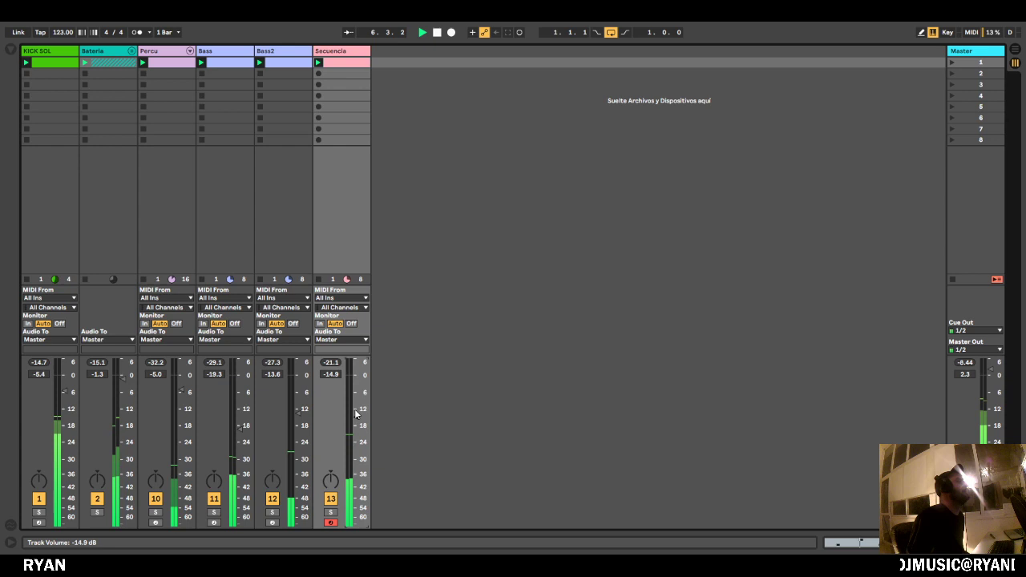
# Open the Secuencia clip's notes and delete the deactivated grey G3 notes at 1.1.2, 1.2.3 and 1.3.4.
pyautogui.doubleClick(349, 63)
pyautogui.press('space')
pyautogui.moveTo(563, 409); pyautogui.dragTo(534, 45)
pyautogui.click(348, 53)
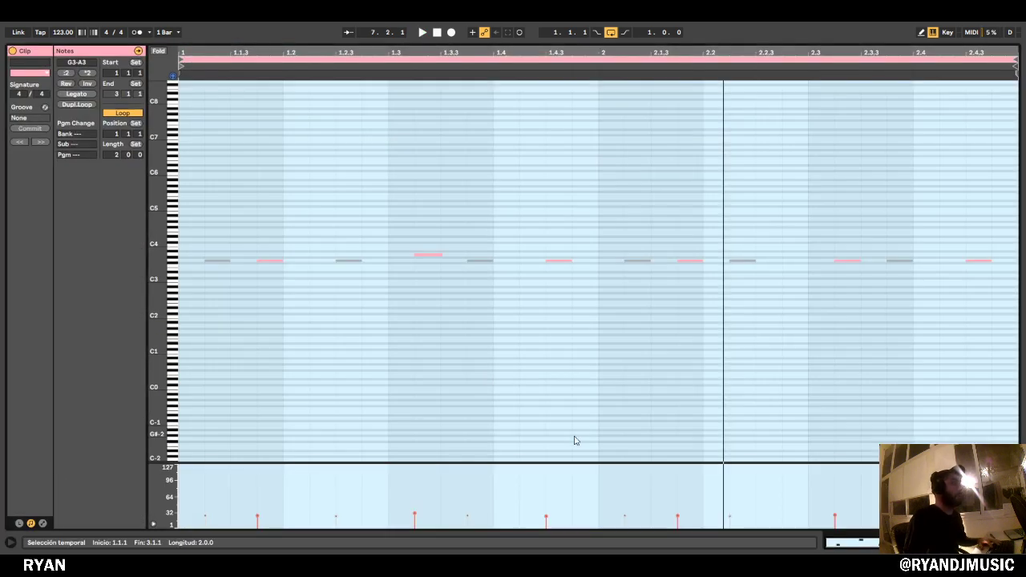
pyautogui.click(472, 231)
pyautogui.click(345, 255)
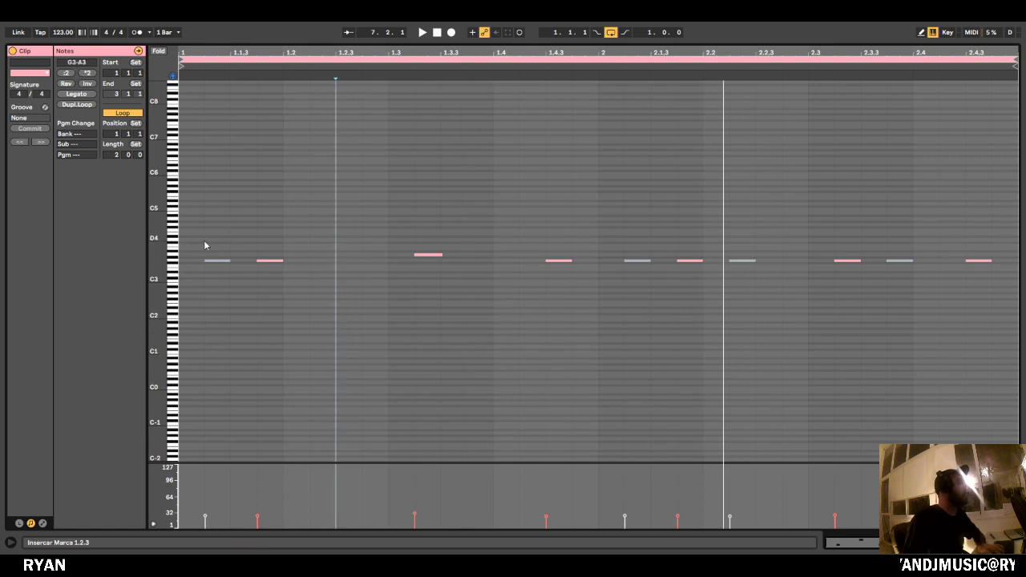
pyautogui.moveTo(203, 244); pyautogui.dragTo(224, 355)
pyautogui.press('Delete')
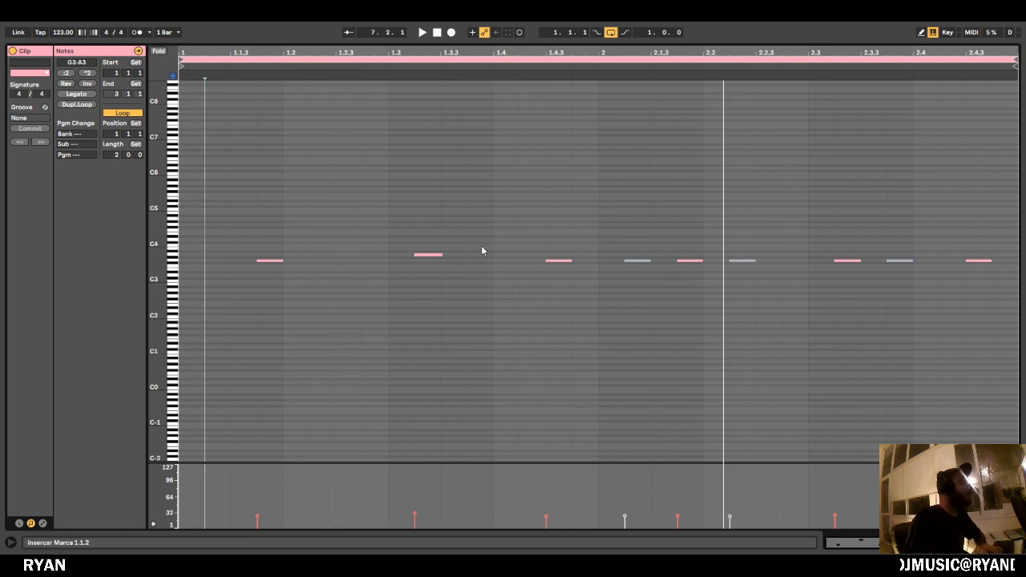
# Try out a C4 note at 1.3.4 in the Secuencia clip during playback and remove it.
pyautogui.doubleClick(481, 246)
pyautogui.press('space')
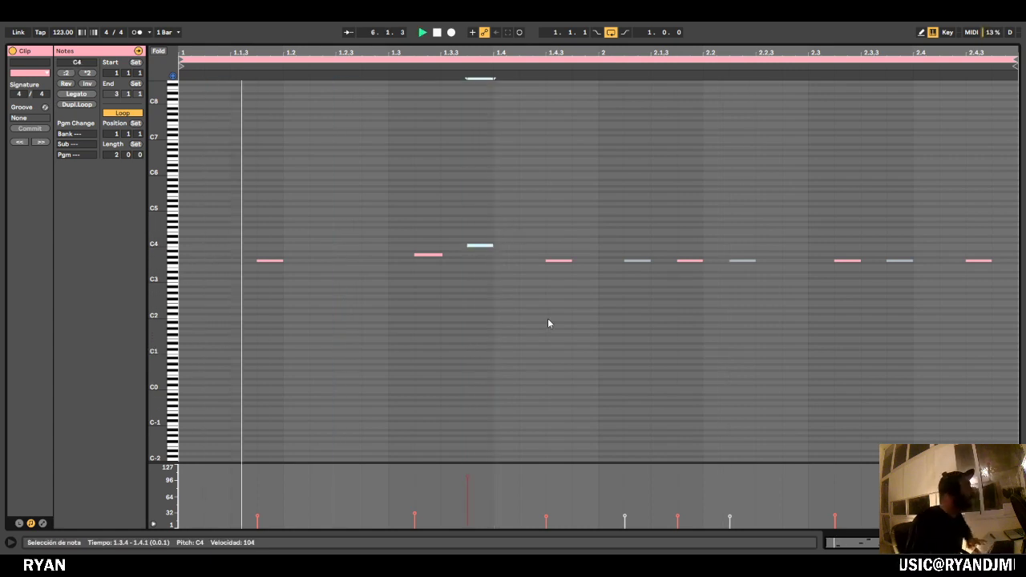
pyautogui.press('space')
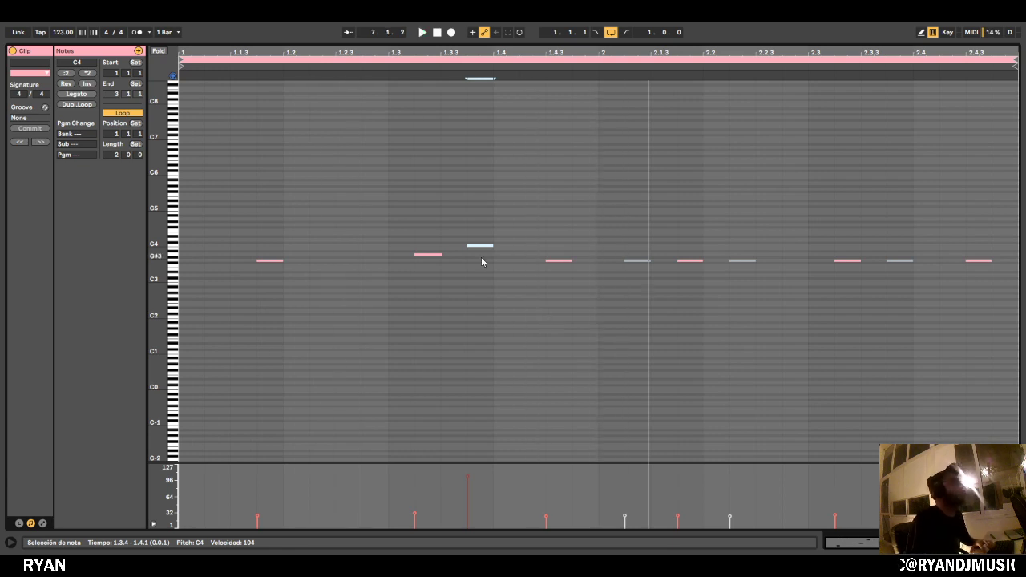
pyautogui.press('Delete')
# Transpose the Secuencia clip's note at 1.4.3 up to C4 and play the loop.
pyautogui.moveTo(539, 236); pyautogui.dragTo(562, 299)
pyautogui.press('Up')
pyautogui.press('Up')
pyautogui.press('Up')
pyautogui.press('Up')
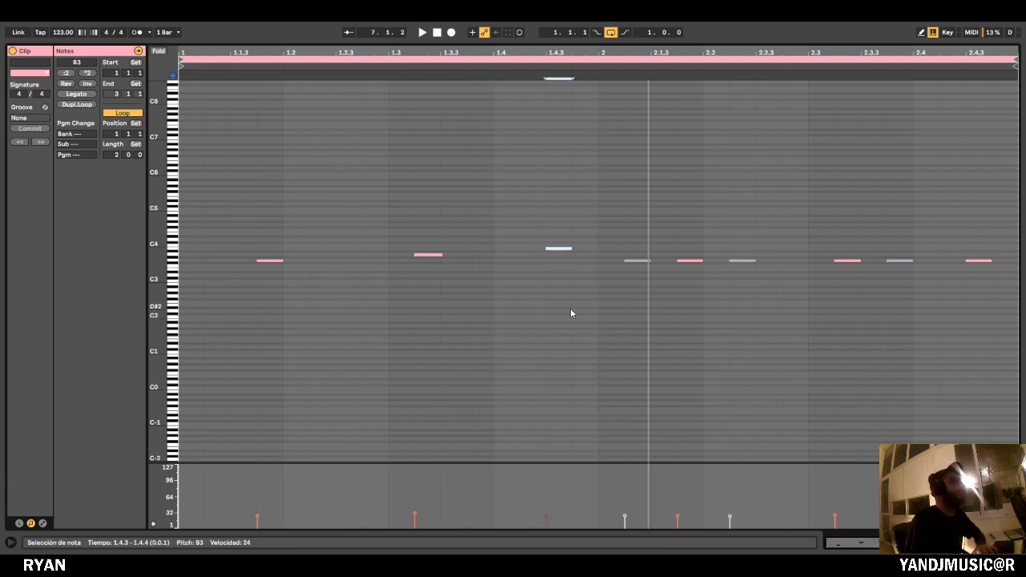
pyautogui.press('Up')
pyautogui.press('Down')
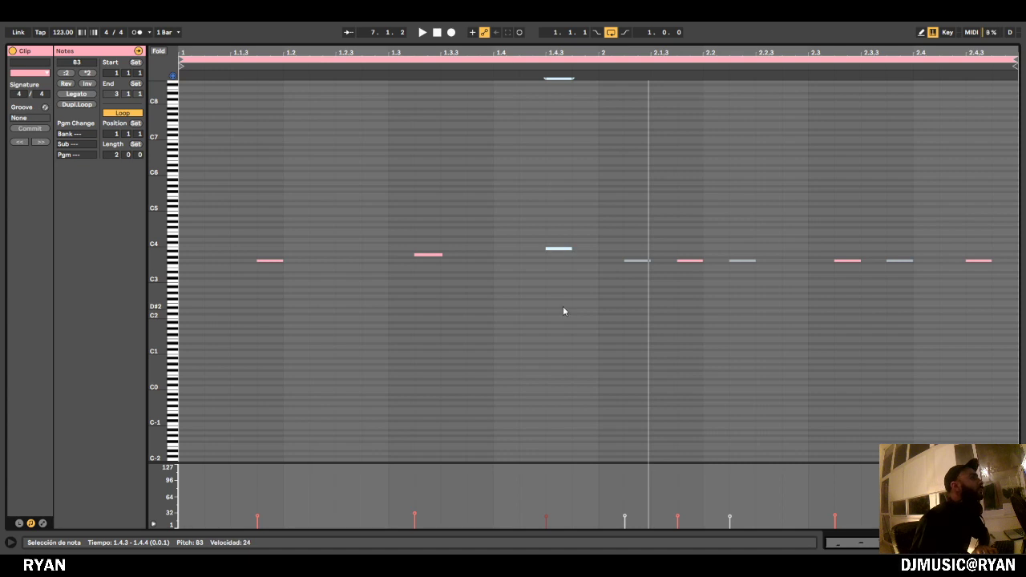
pyautogui.press('Up')
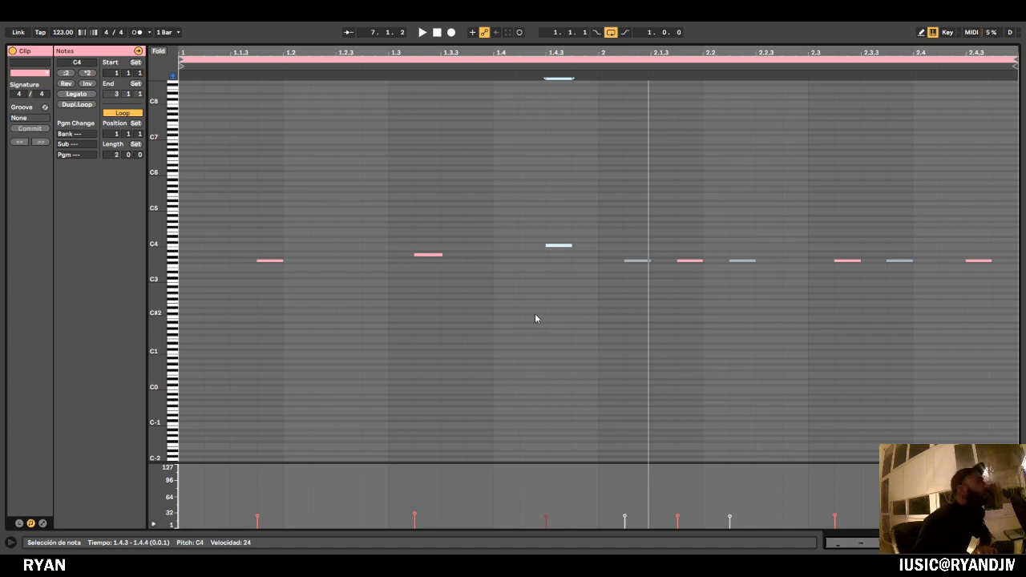
pyautogui.press('space')
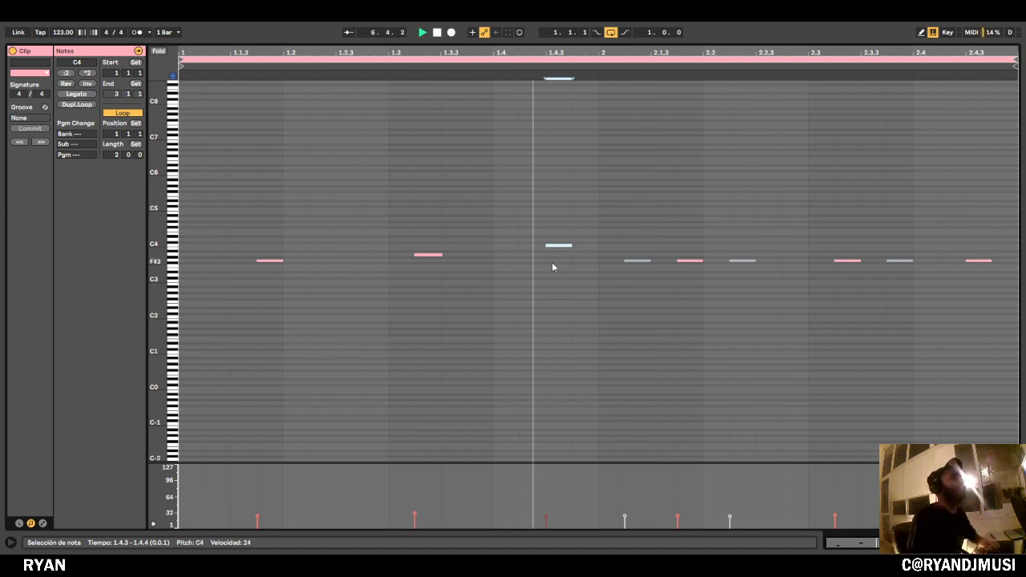
# Delete the remaining deactivated grey G3 notes at 2.1.2, 2.2.2 and 2.3.4 from the Secuencia clip.
pyautogui.moveTo(642, 233); pyautogui.dragTo(661, 349)
pyautogui.press('Delete')
pyautogui.moveTo(728, 239); pyautogui.dragTo(774, 321)
pyautogui.press('Delete')
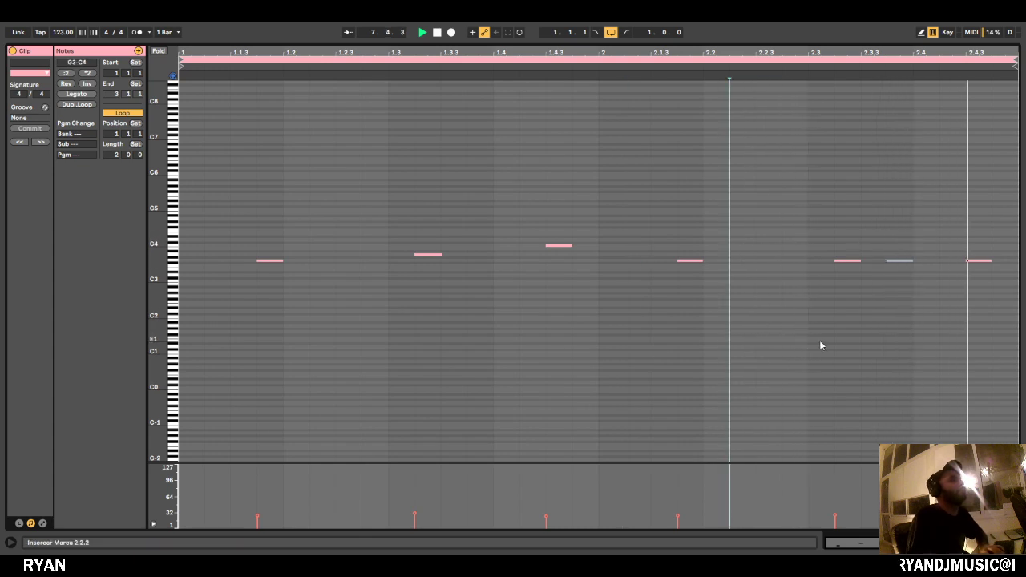
pyautogui.moveTo(906, 235); pyautogui.dragTo(935, 337)
pyautogui.press('Delete')
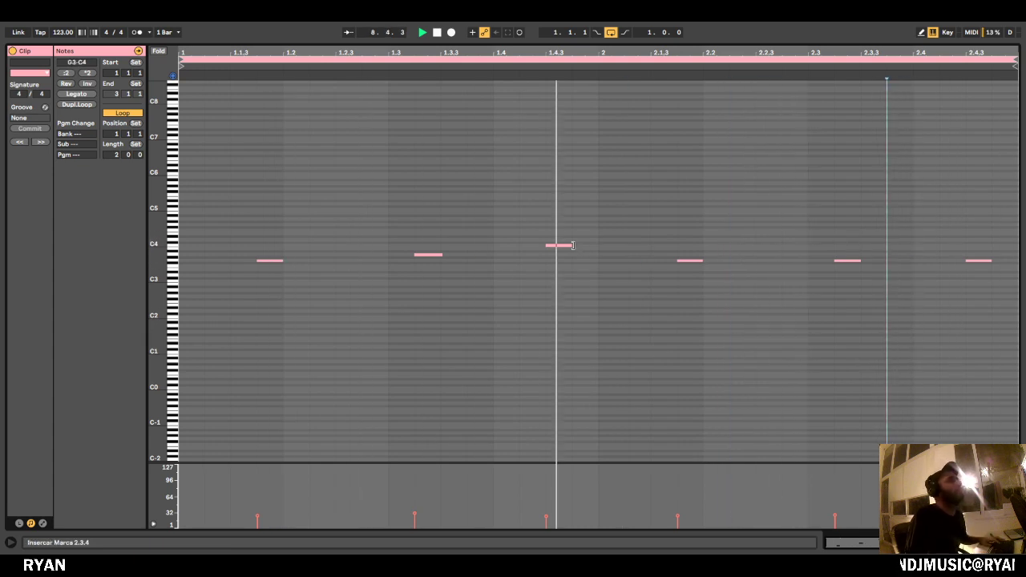
# Lengthen the C4 note at 1.4.3 to the end of the first bar and show the Secuencia track's Hive device.
pyautogui.moveTo(572, 244); pyautogui.dragTo(600, 245)
pyautogui.press('Tab')
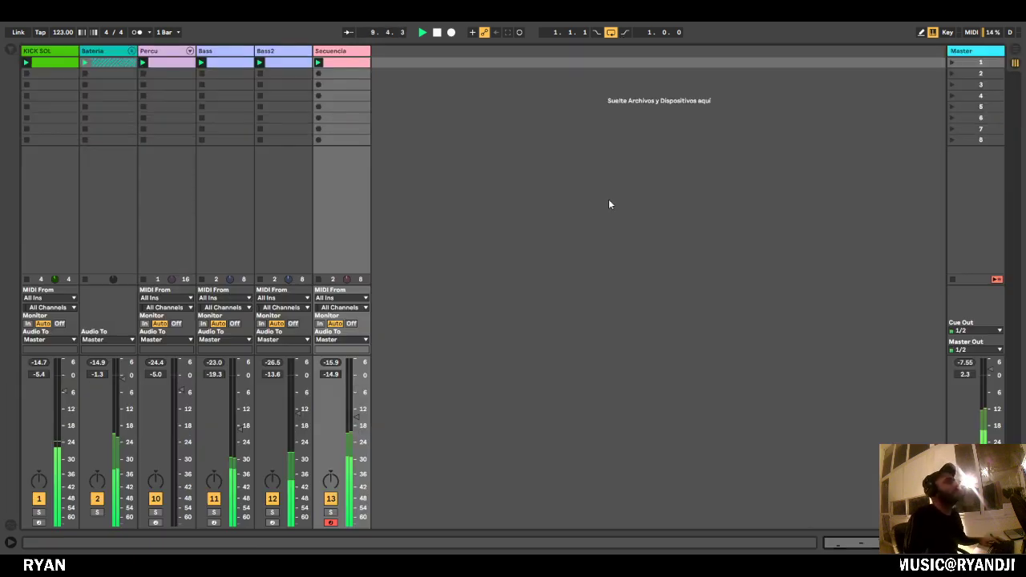
pyautogui.doubleClick(344, 51)
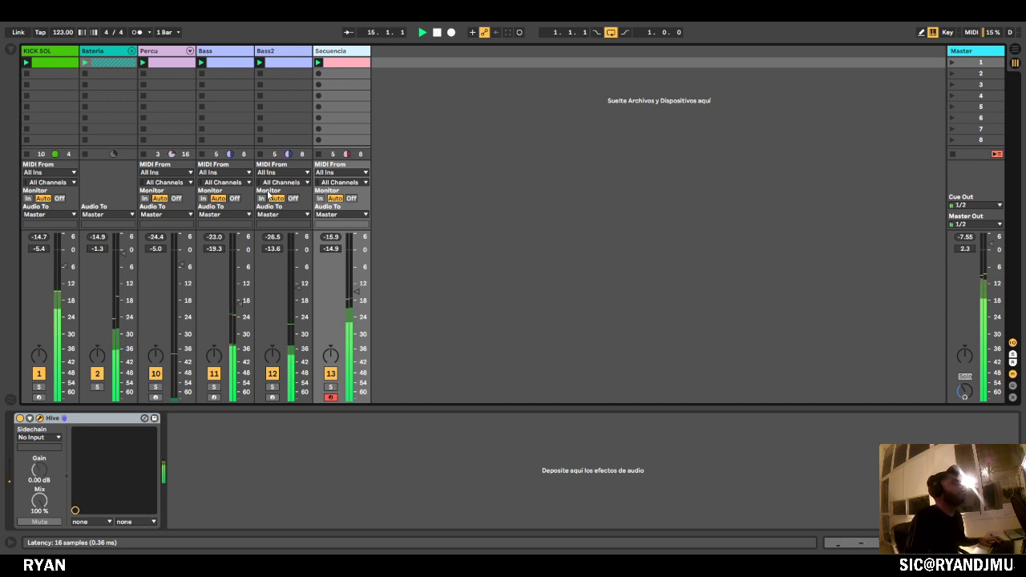
# Show the browser and search it for "delay".
pyautogui.doubleClick(340, 51)
pyautogui.click(11, 50)
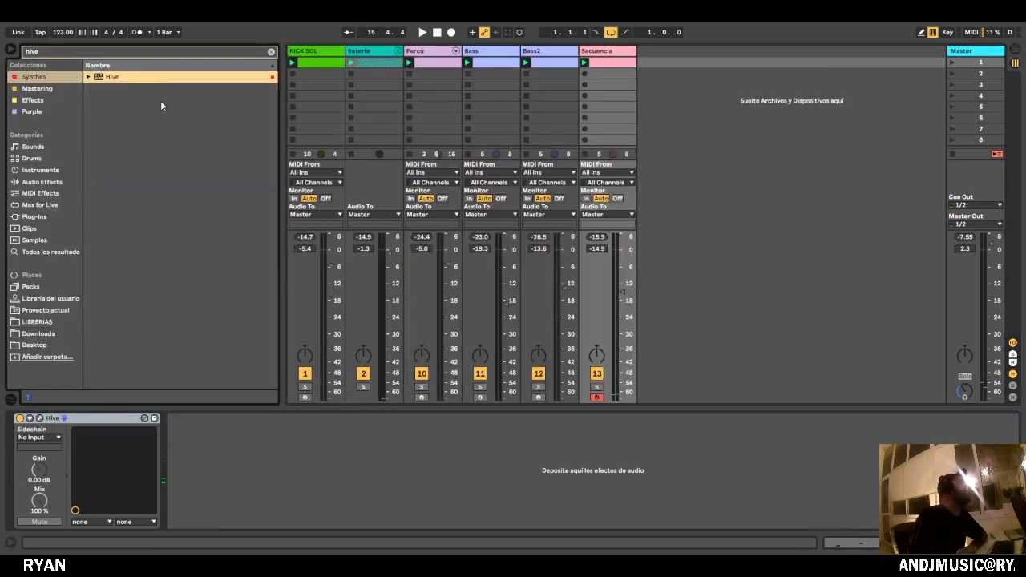
pyautogui.doubleClick(74, 54)
pyautogui.write('d')
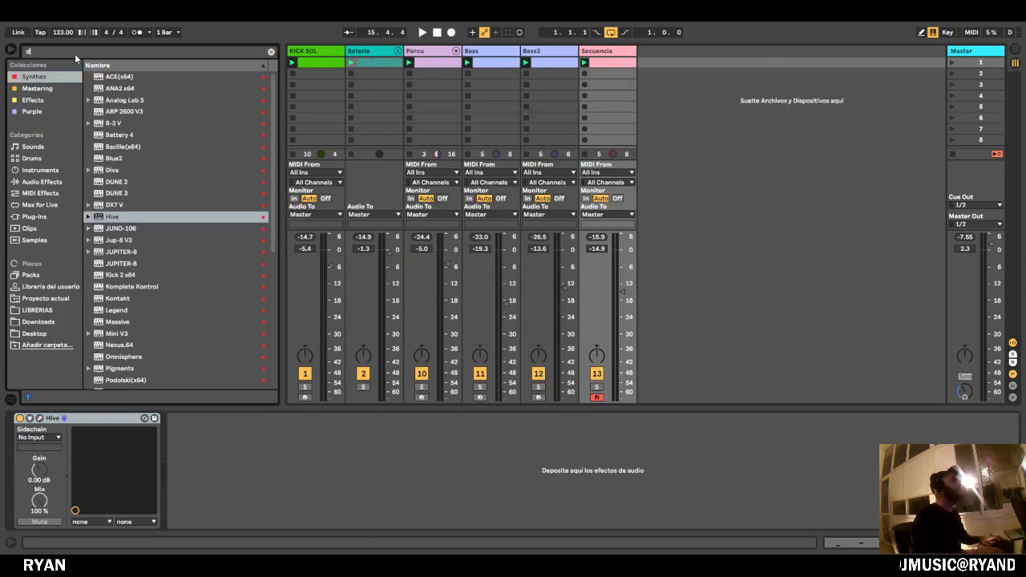
pyautogui.write('elay')
# Add the Delay audio effect after Hive on the Secuencia track.
pyautogui.click(60, 217)
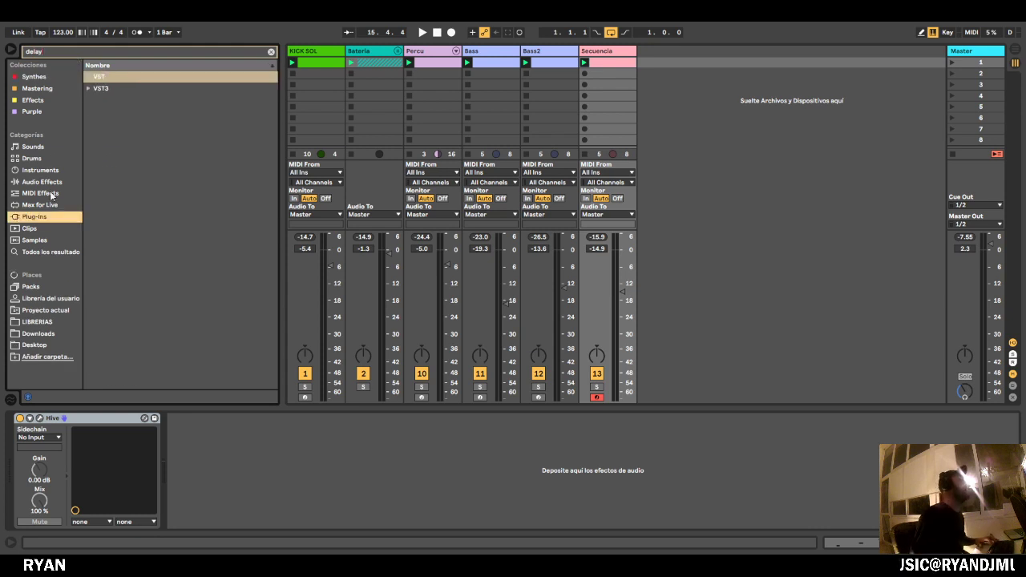
pyautogui.click(53, 194)
pyautogui.click(53, 184)
pyautogui.click(122, 77)
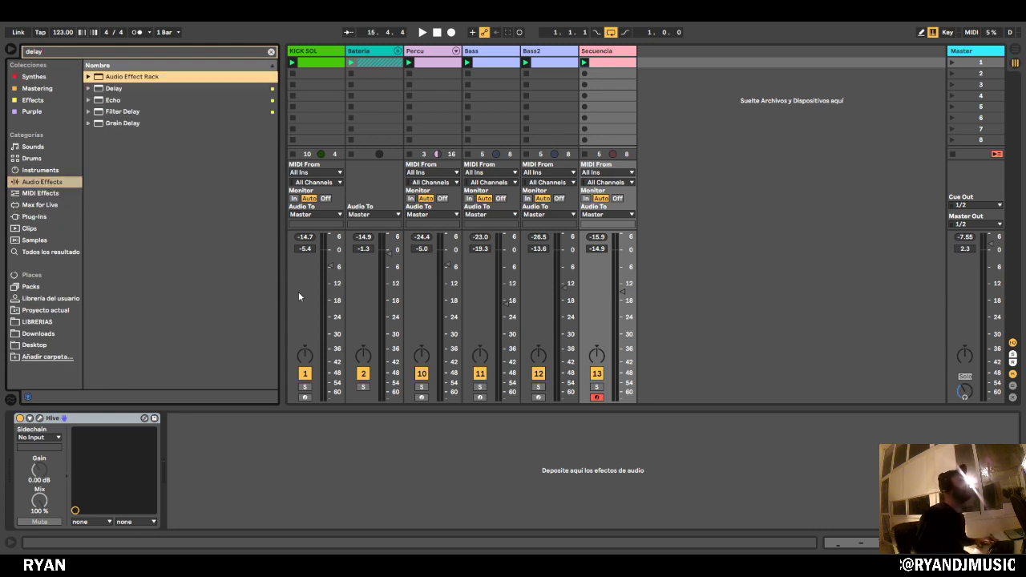
pyautogui.moveTo(113, 89); pyautogui.dragTo(113, 92)
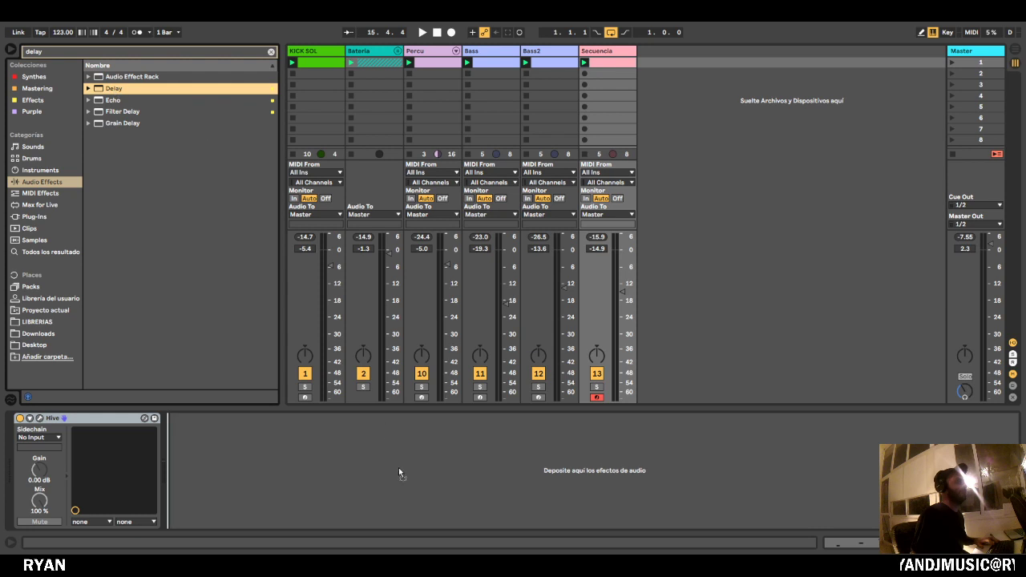
pyautogui.moveTo(398, 468); pyautogui.dragTo(414, 454)
# During playback, set the Secuencia track's volume to -21.2 dB and the Delay's Dry/Wet to 28 %.
pyautogui.press('space')
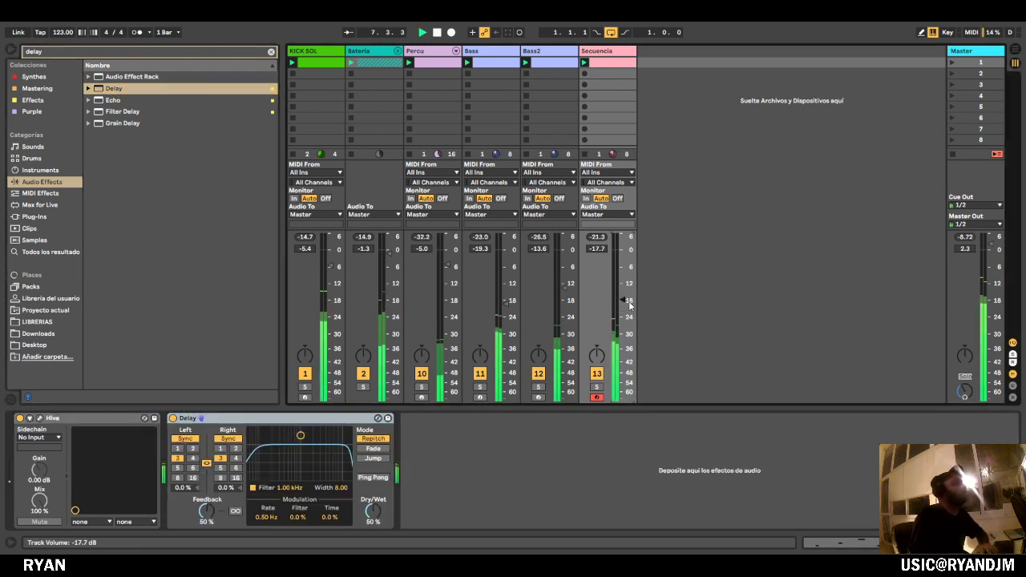
pyautogui.moveTo(628, 303); pyautogui.dragTo(629, 312)
pyautogui.moveTo(373, 511); pyautogui.dragTo(373, 531)
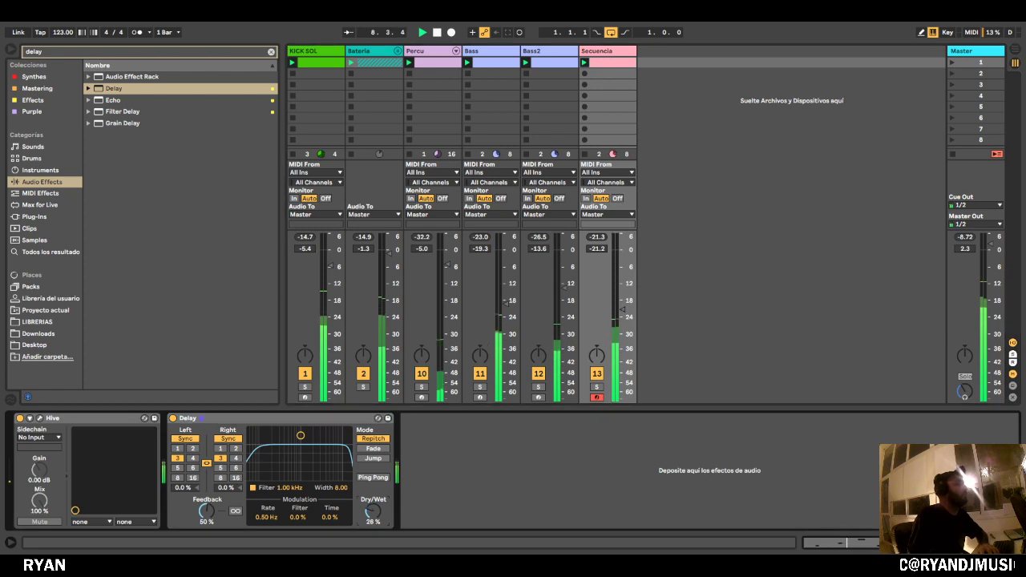
pyautogui.click(624, 310)
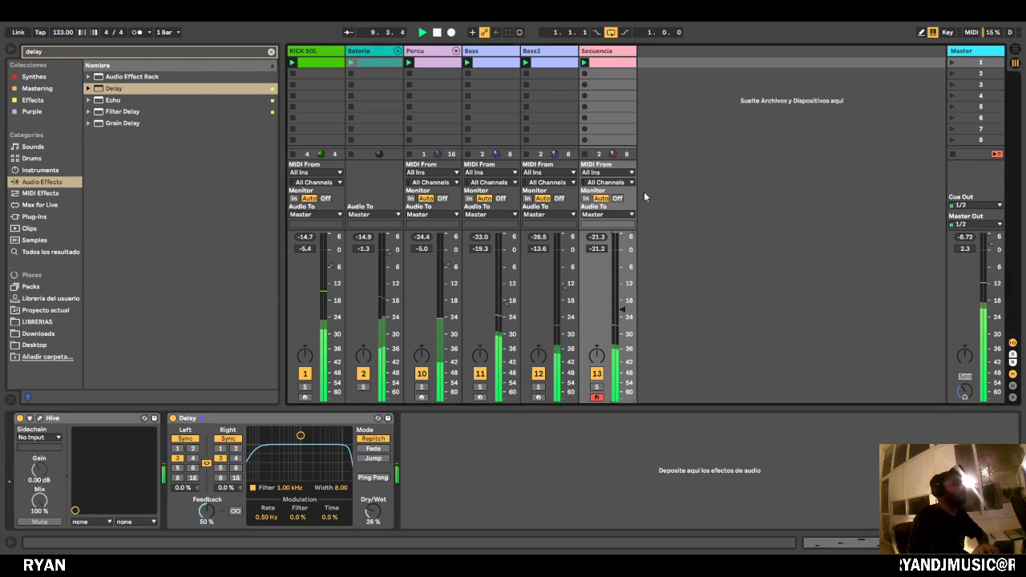
# Delete the three G3 notes in the second bar of the Secuencia clip and shorten its loop to one bar.
pyautogui.click(626, 64)
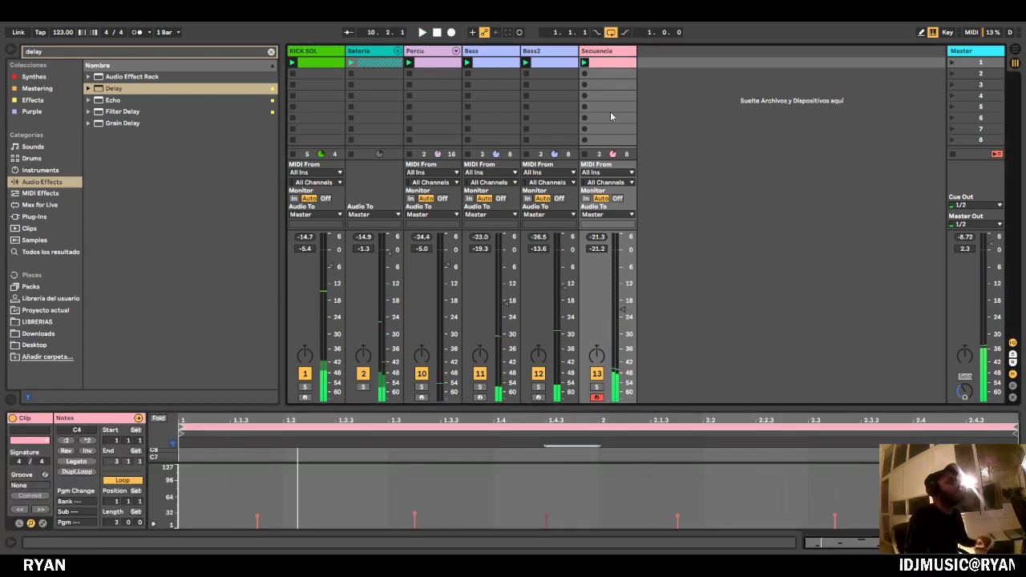
pyautogui.moveTo(612, 409); pyautogui.dragTo(614, 43)
pyautogui.click(626, 184)
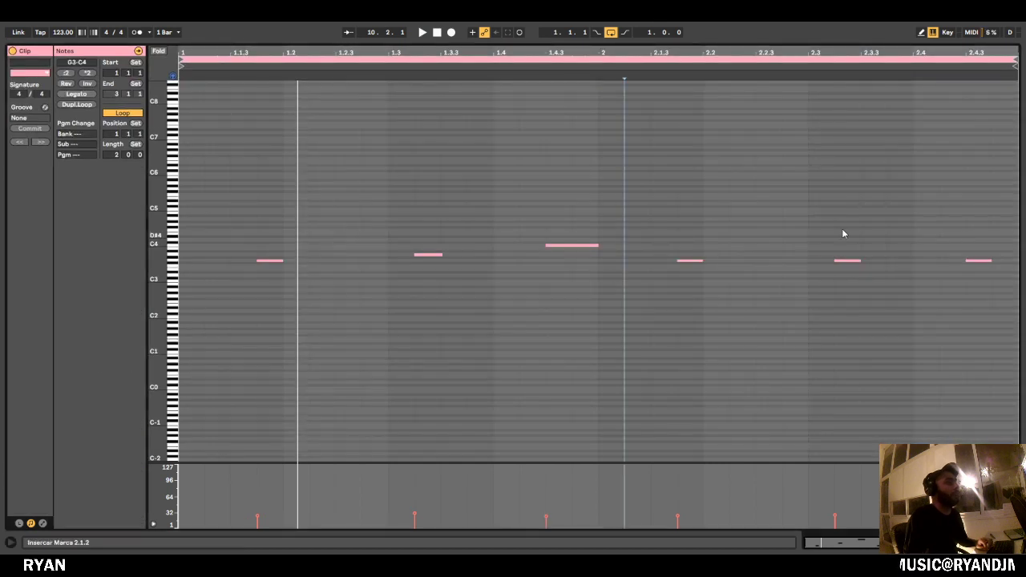
pyautogui.moveTo(991, 238)
pyautogui.mouseDown()
pyautogui.moveTo(967, 259)
pyautogui.moveTo(665, 367)
pyautogui.mouseUp()
pyautogui.press('Delete')
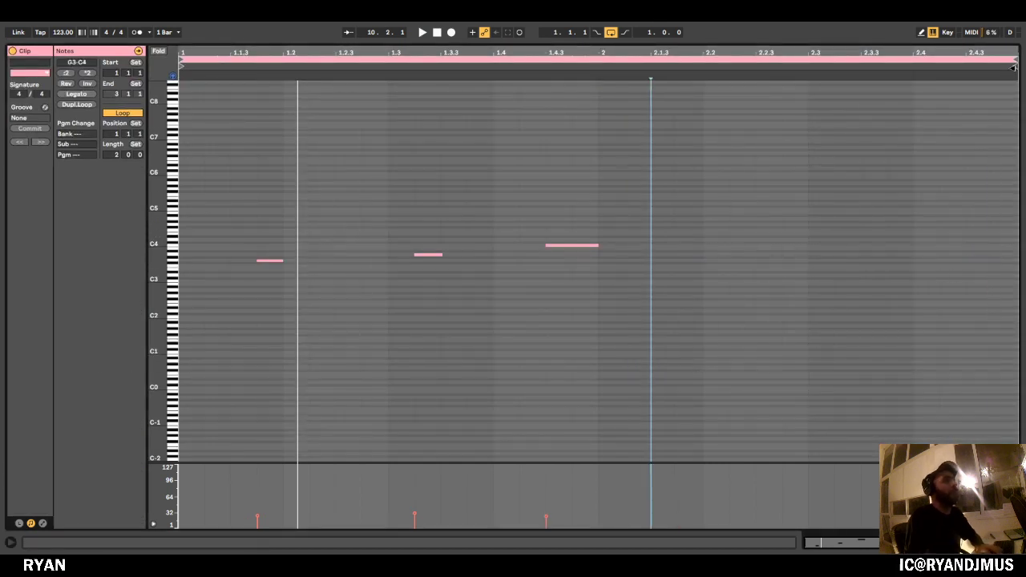
pyautogui.moveTo(1018, 59)
pyautogui.mouseDown()
pyautogui.moveTo(582, 84)
pyautogui.moveTo(601, 78)
pyautogui.mouseUp()
pyautogui.click(536, 133)
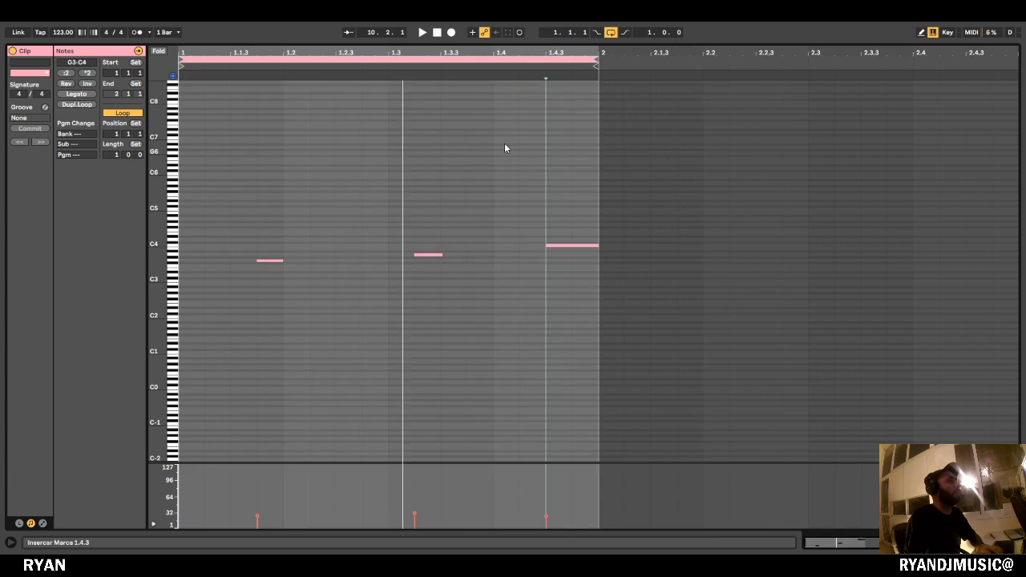
# Duplicate the Secuencia clip's one-bar loop so it spans two bars and start playback.
pyautogui.click(74, 104)
pyautogui.click(637, 281)
pyautogui.press('space')
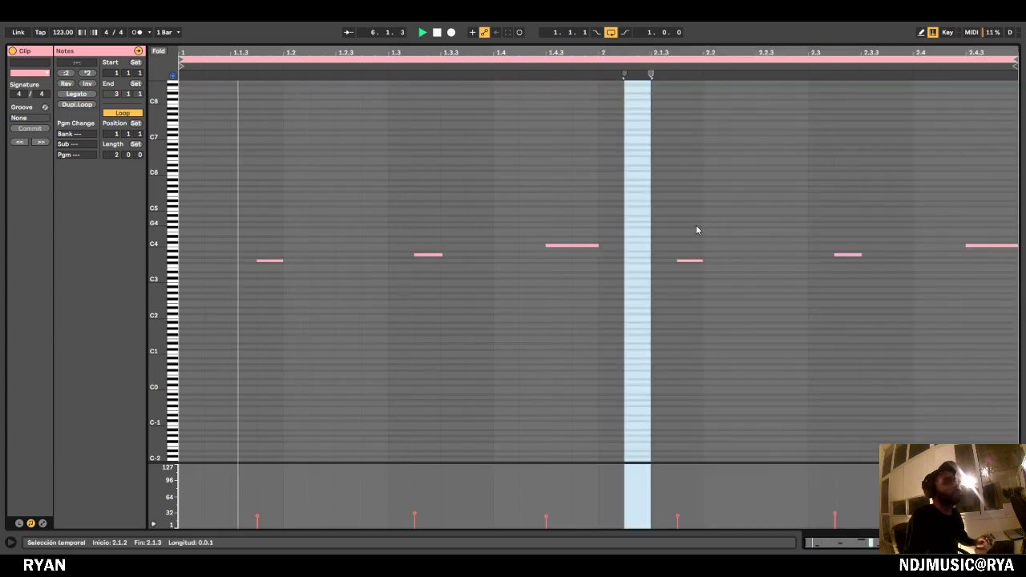
# Try the second bar's first note at A3, delete it, and shorten the bar's final C4 note to a sixteenth.
pyautogui.click(694, 261)
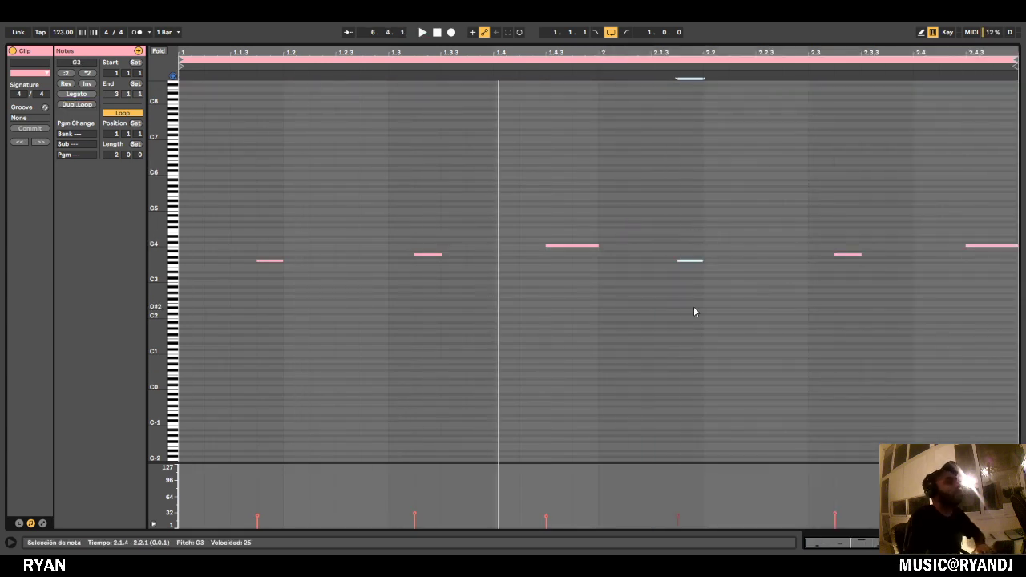
pyautogui.press('Up')
pyautogui.press('Up')
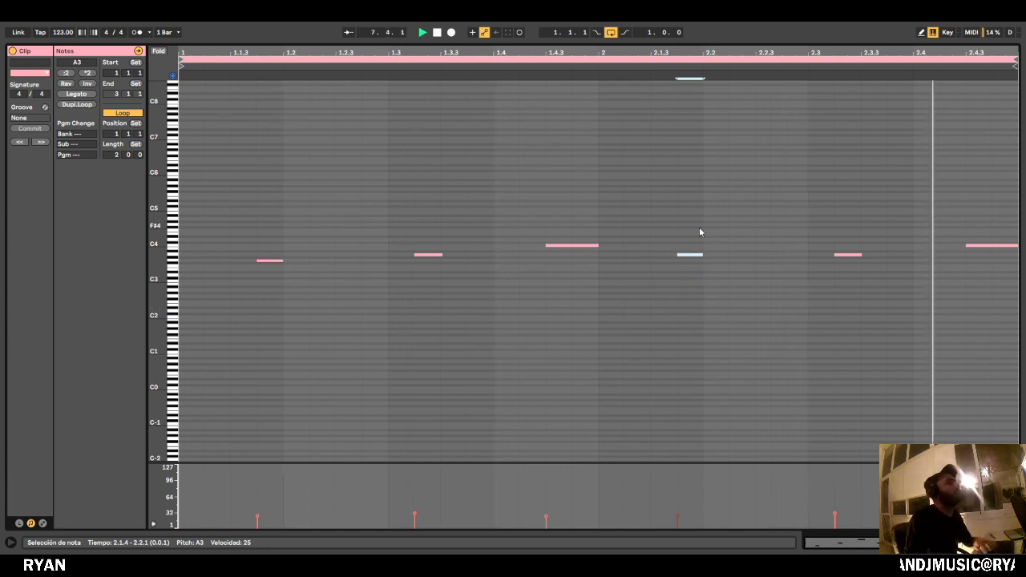
pyautogui.press('Delete')
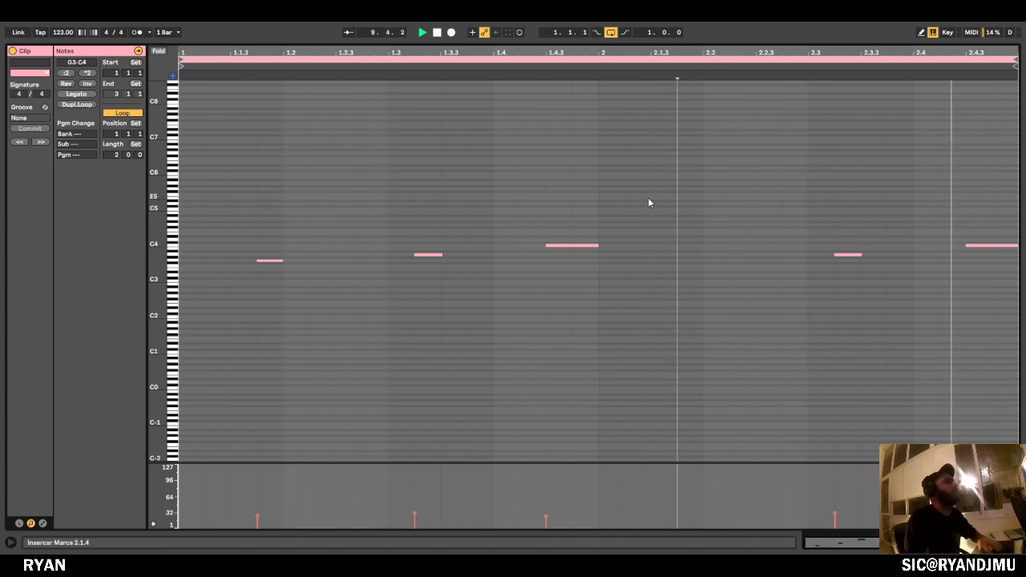
pyautogui.moveTo(1016, 245); pyautogui.dragTo(992, 244)
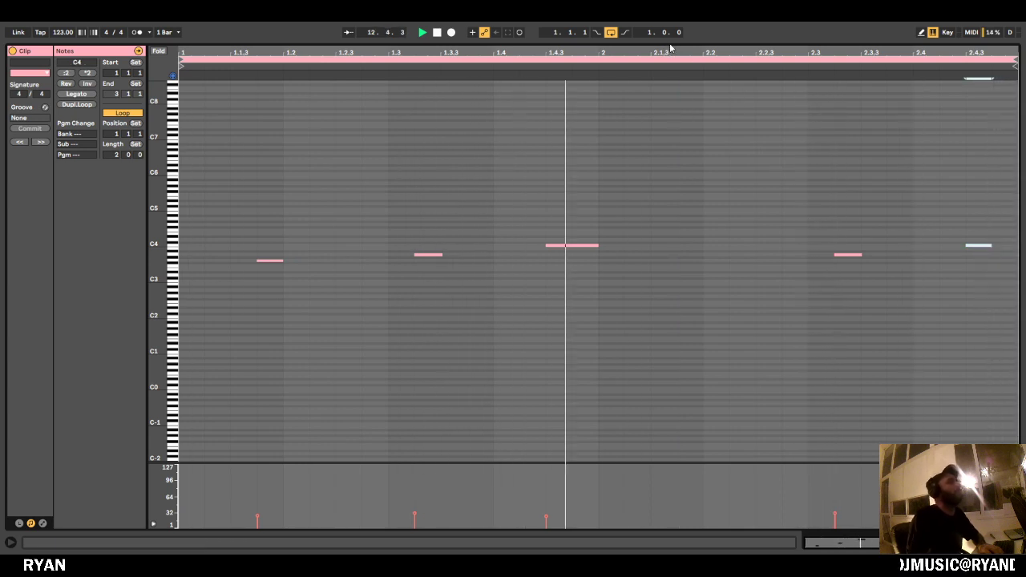
# Close the clip editor to return to the mixer, stop playback, and clear the browser search.
pyautogui.hotkey('ctrl', 'alt', 'l')
pyautogui.click(697, 100)
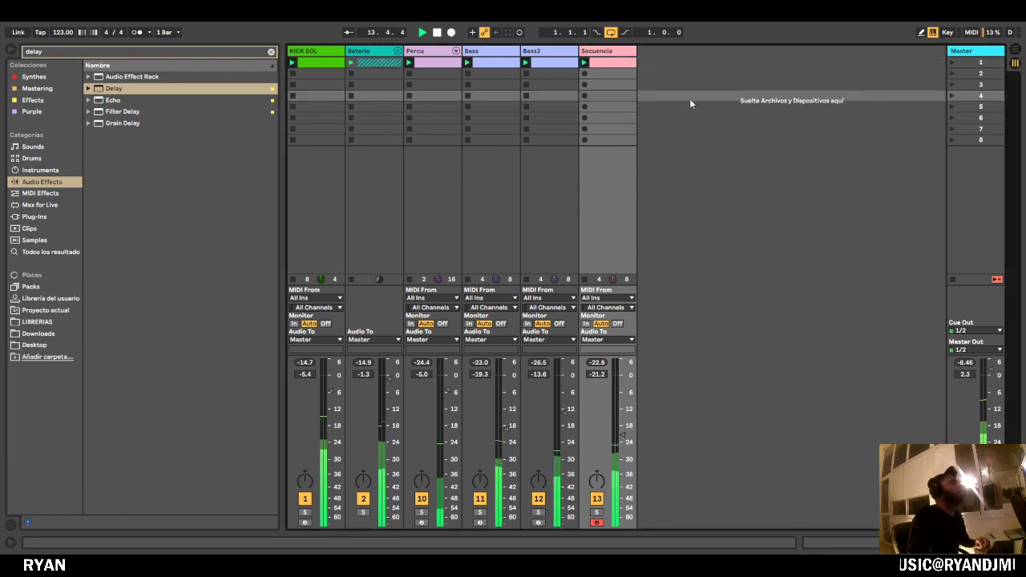
pyautogui.press('space')
pyautogui.click(271, 52)
# Duplicate the Secuencia track, name the copy Atmofera, and show its device chain.
pyautogui.click(643, 117)
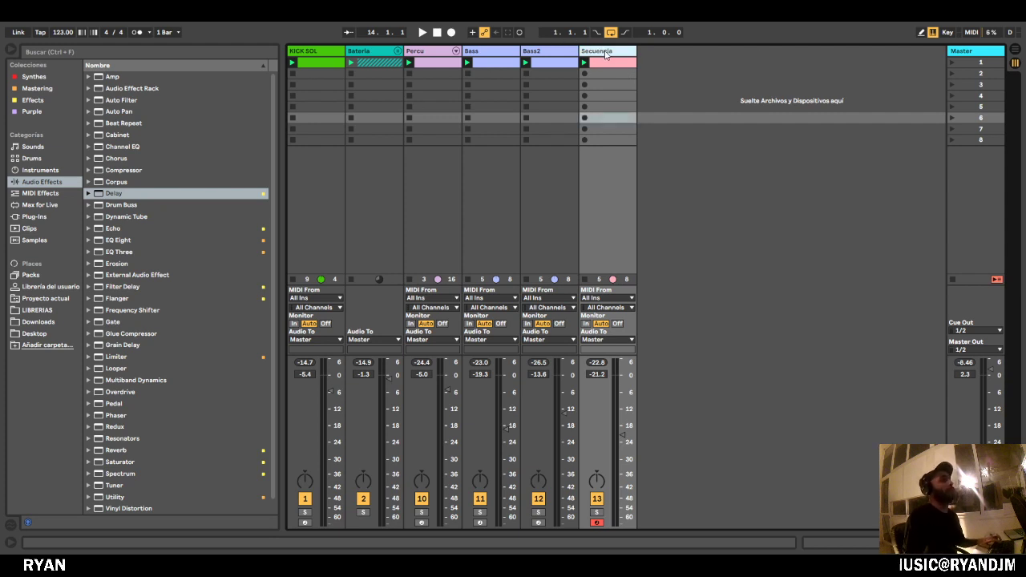
pyautogui.hotkey('ctrl', 'd')
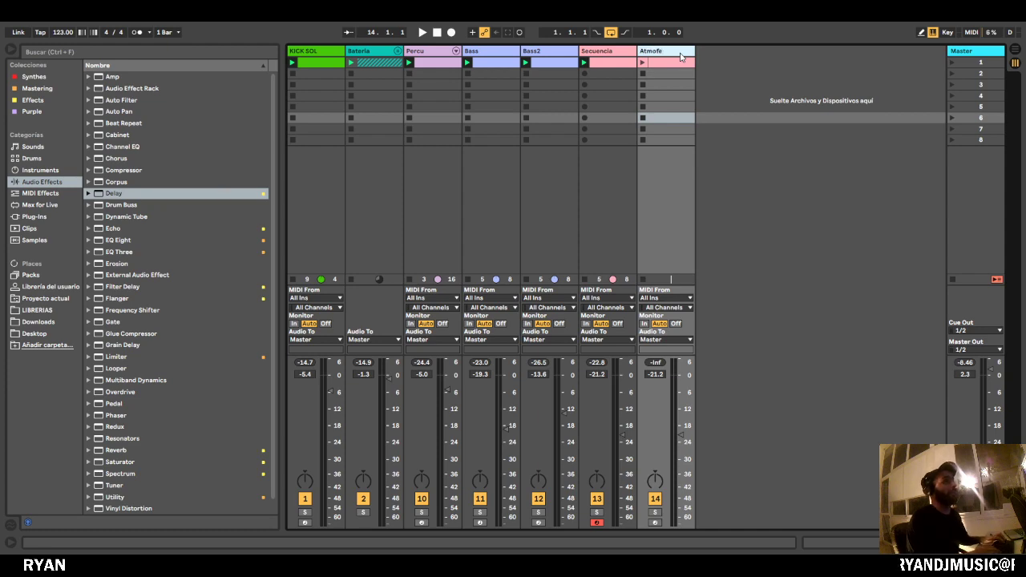
pyautogui.doubleClick(685, 53)
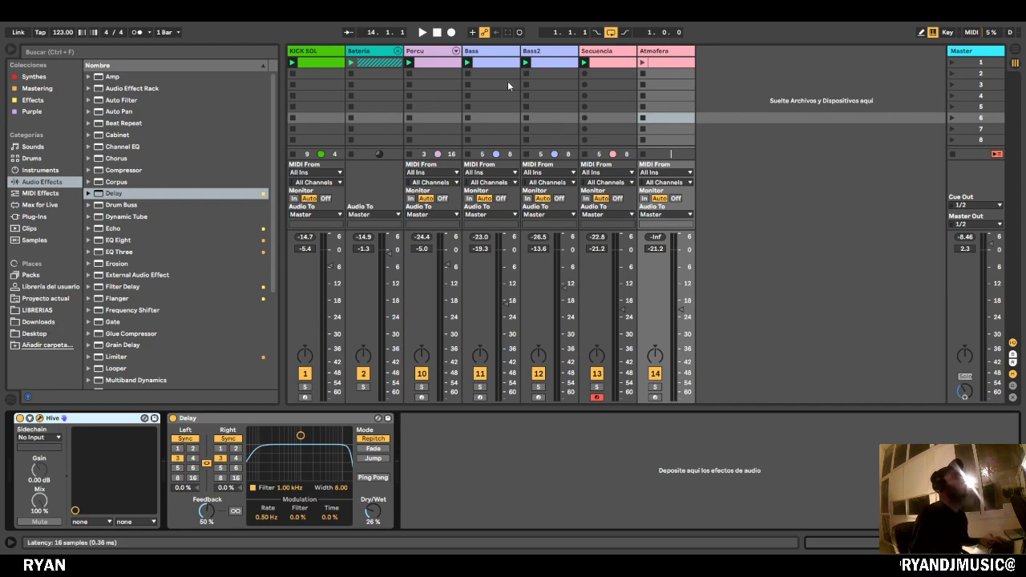
# Arm the Atmofera track and switch off its Delay effect.
pyautogui.click(654, 396)
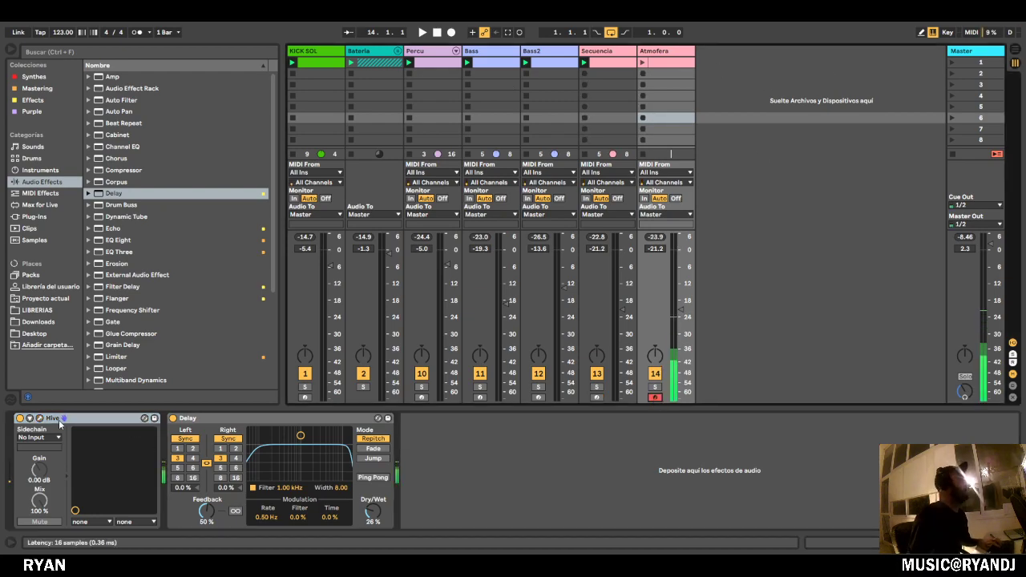
pyautogui.click(173, 419)
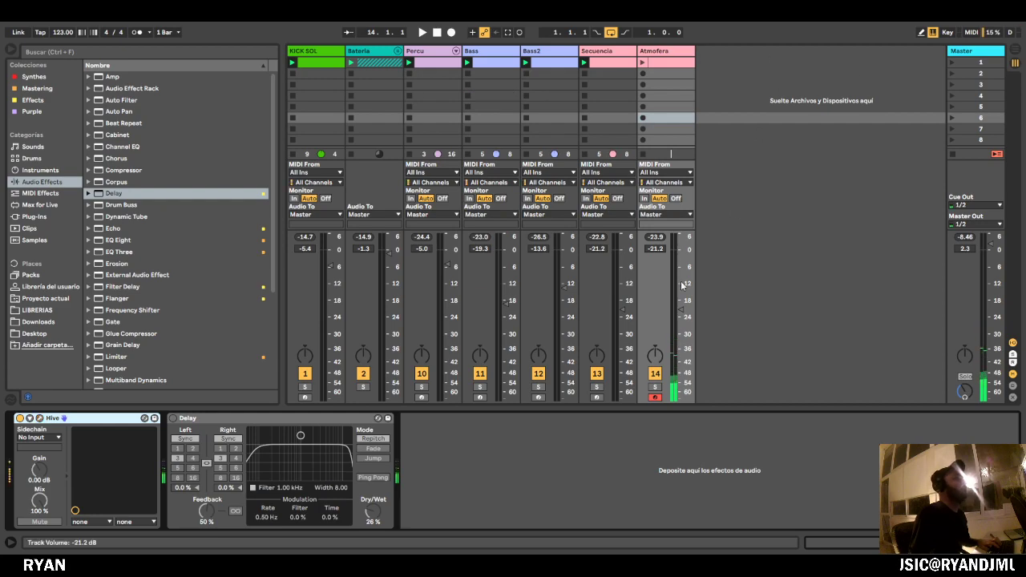
# Replace all notes in the Atmofera clip with a single G3 note starting at 1.1.1, extended with Legato across the two-bar loop.
pyautogui.click(675, 64)
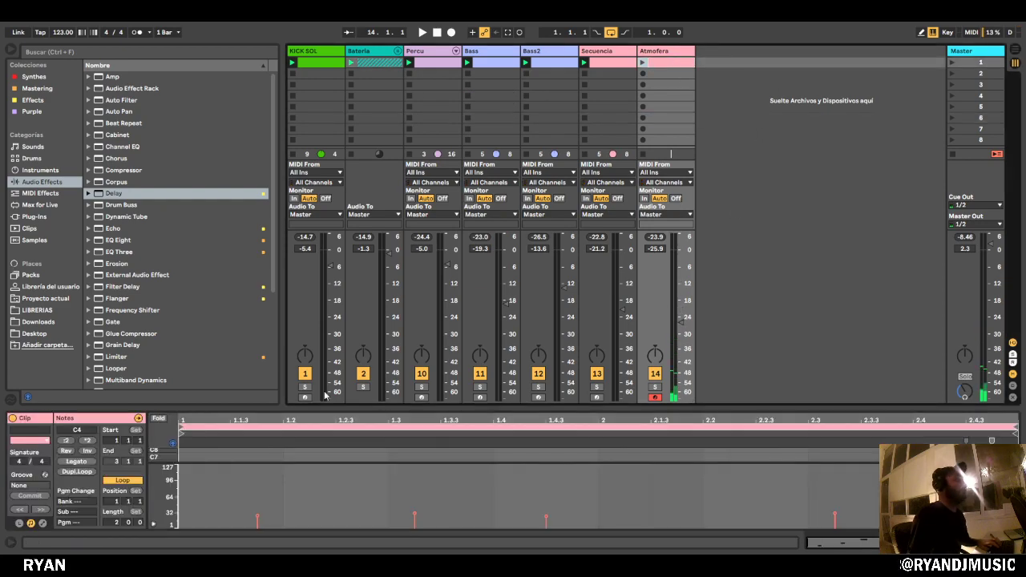
pyautogui.moveTo(332, 409); pyautogui.dragTo(178, 67)
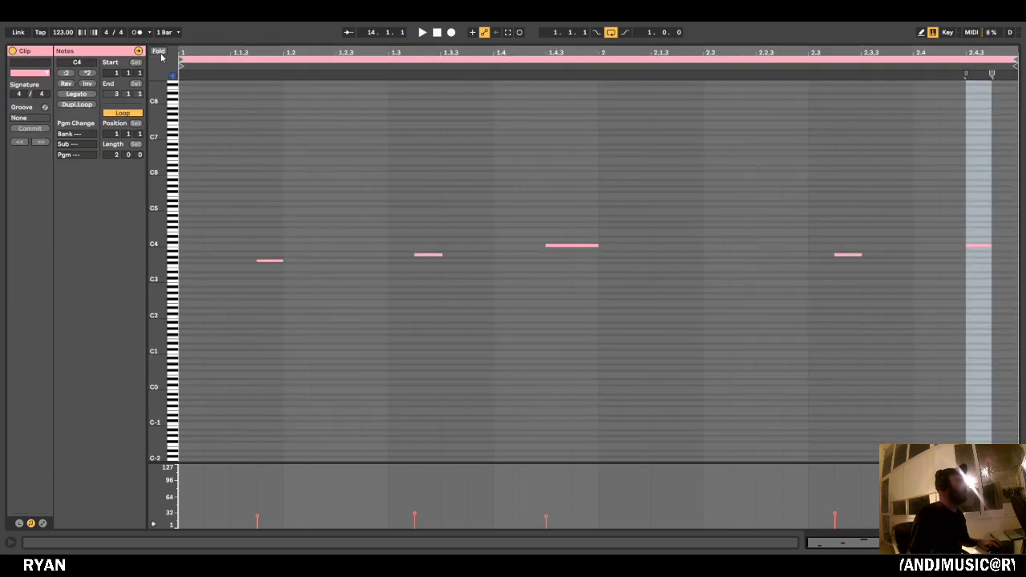
pyautogui.click(160, 52)
pyautogui.moveTo(225, 104); pyautogui.dragTo(1016, 115)
pyautogui.press('Delete')
pyautogui.moveTo(391, 113)
pyautogui.mouseDown()
pyautogui.moveTo(511, 72)
pyautogui.moveTo(1017, 78)
pyautogui.mouseUp()
pyautogui.press('Delete')
pyautogui.doubleClick(196, 117)
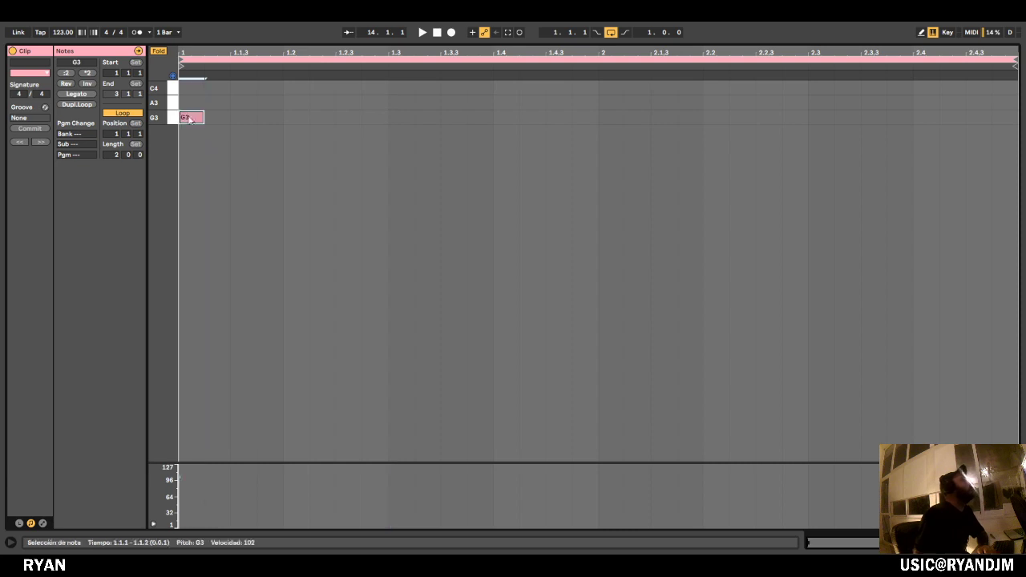
pyautogui.click(76, 95)
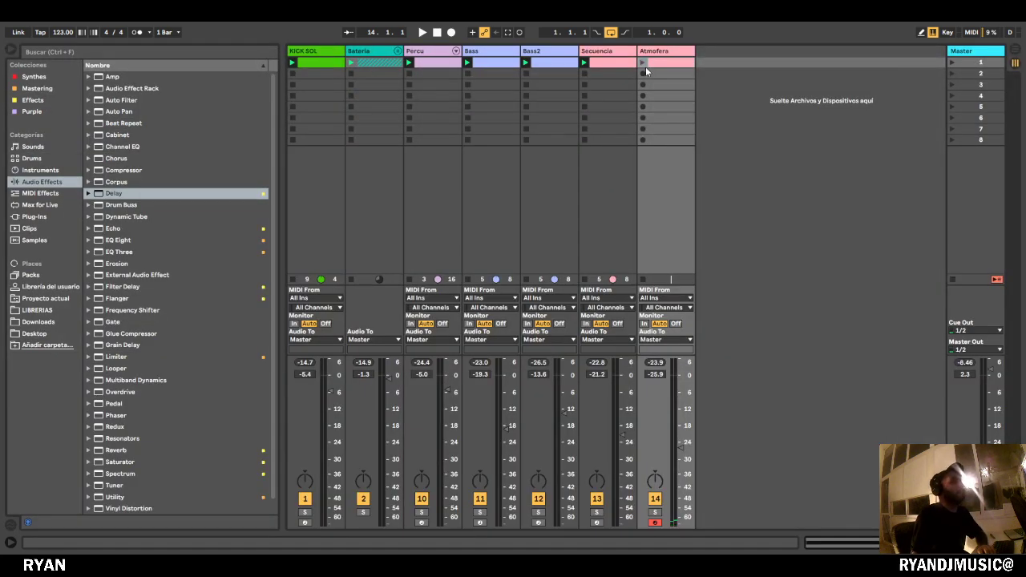
# Play the full loop including the Atmofera clip, hide the browser, and lower the Atmofera track's volume to -27.2 dB.
pyautogui.press('space')
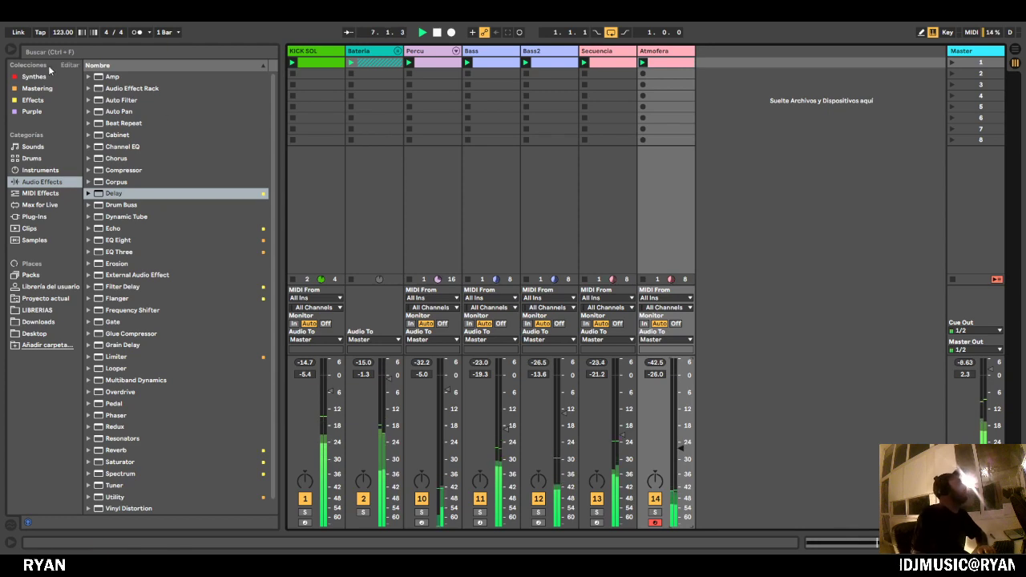
pyautogui.hotkey('ctrl', 'alt', 'b')
pyautogui.moveTo(419, 461); pyautogui.dragTo(418, 463)
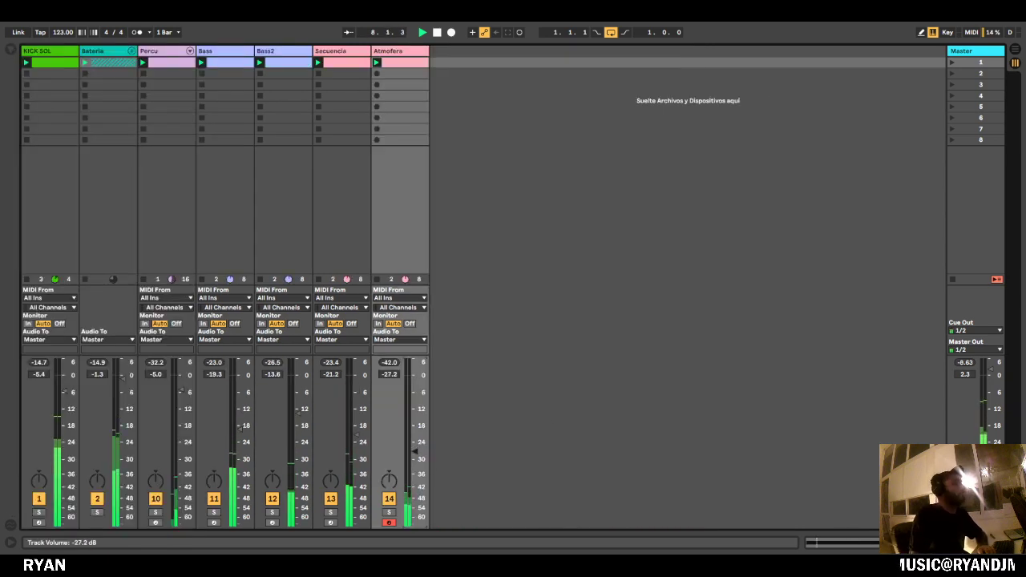
# Show the browser and add an Auto Filter after the Delay on the Atmofera track.
pyautogui.doubleClick(401, 52)
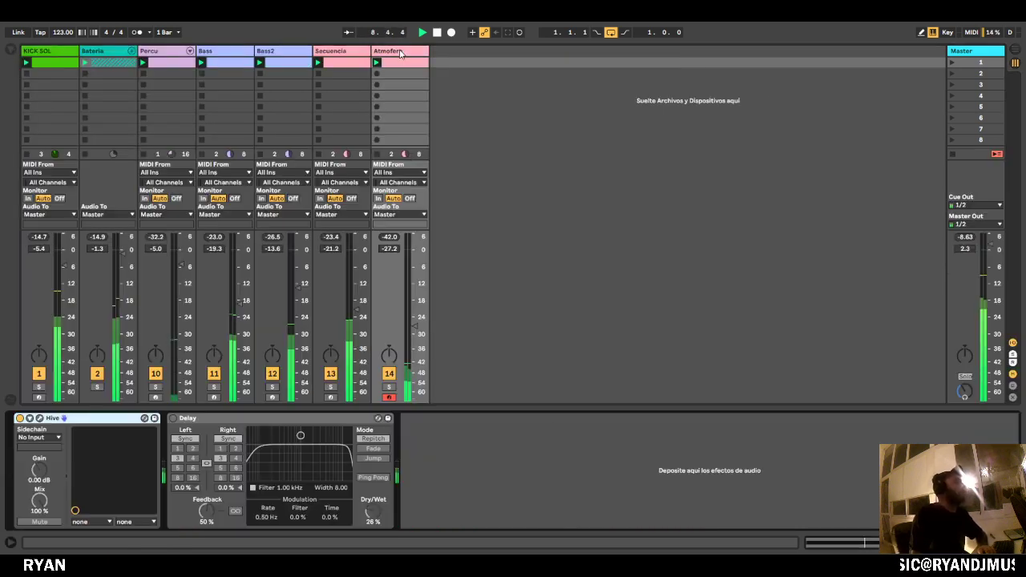
pyautogui.click(11, 50)
pyautogui.moveTo(133, 101); pyautogui.dragTo(511, 478)
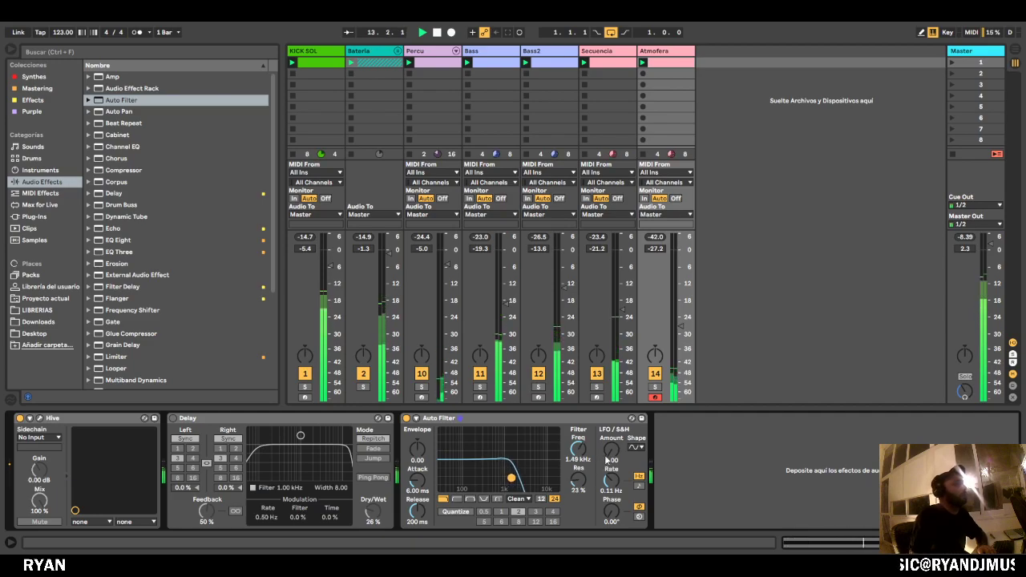
# Set the Auto Filter's LFO amount to 5.24 and its frequency to 2.54 kHz, checking it during playback.
pyautogui.press('space')
pyautogui.moveTo(612, 450); pyautogui.dragTo(611, 440)
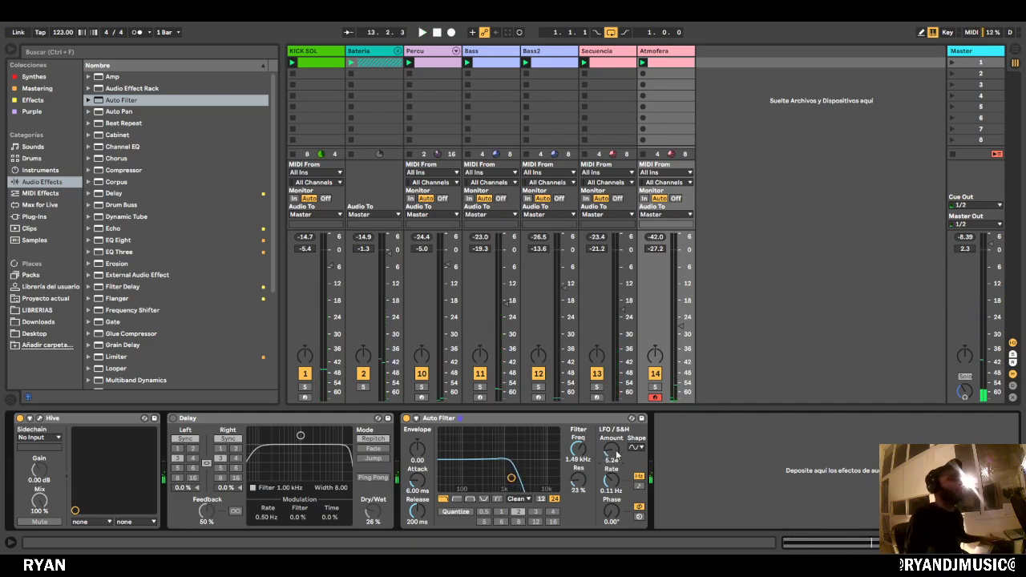
pyautogui.press('space')
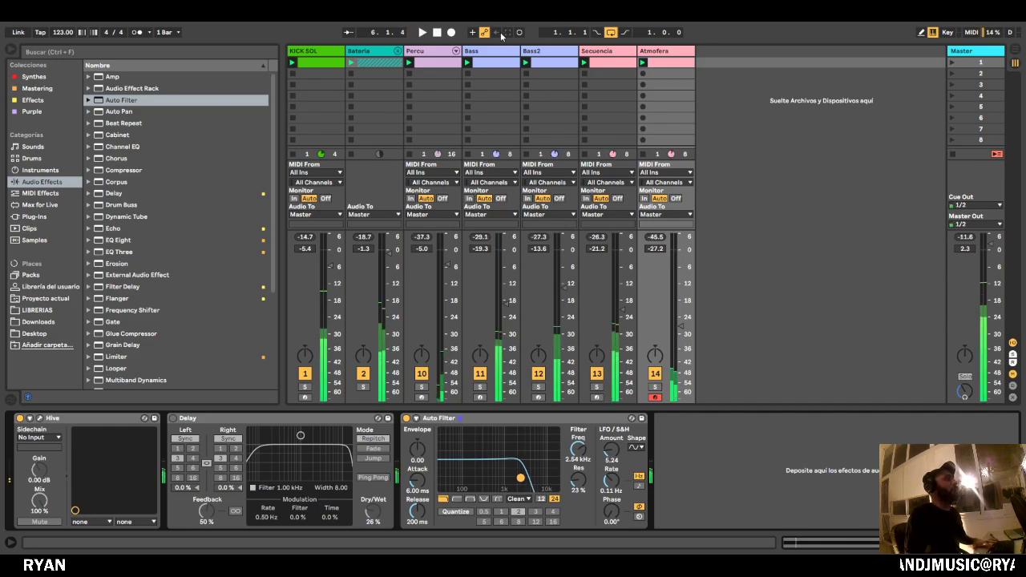
# Group the KICK SOL, Bass and Bass2 tracks together and collapse the group.
pyautogui.click(425, 73)
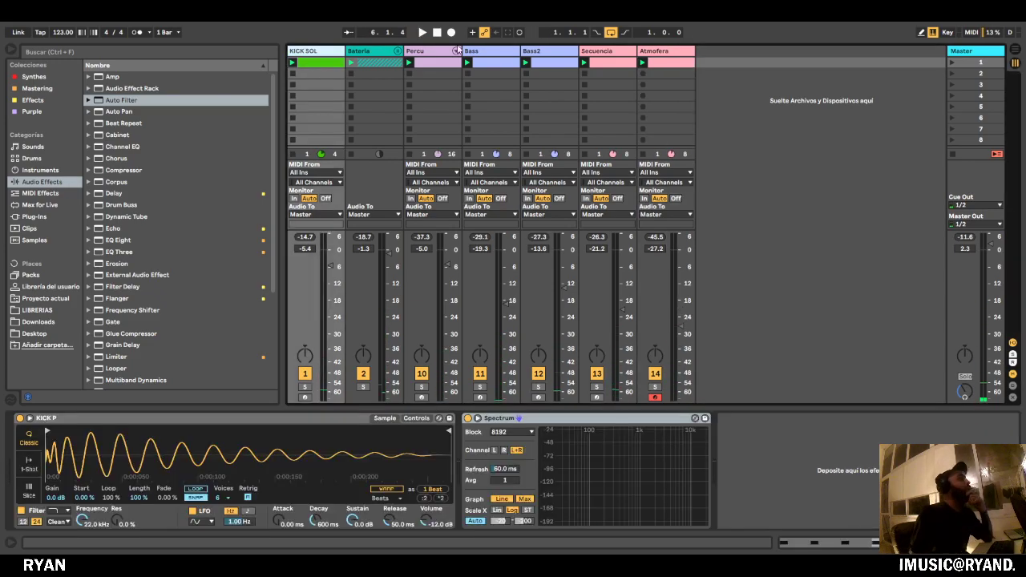
pyautogui.click(486, 62)
pyautogui.click(547, 53)
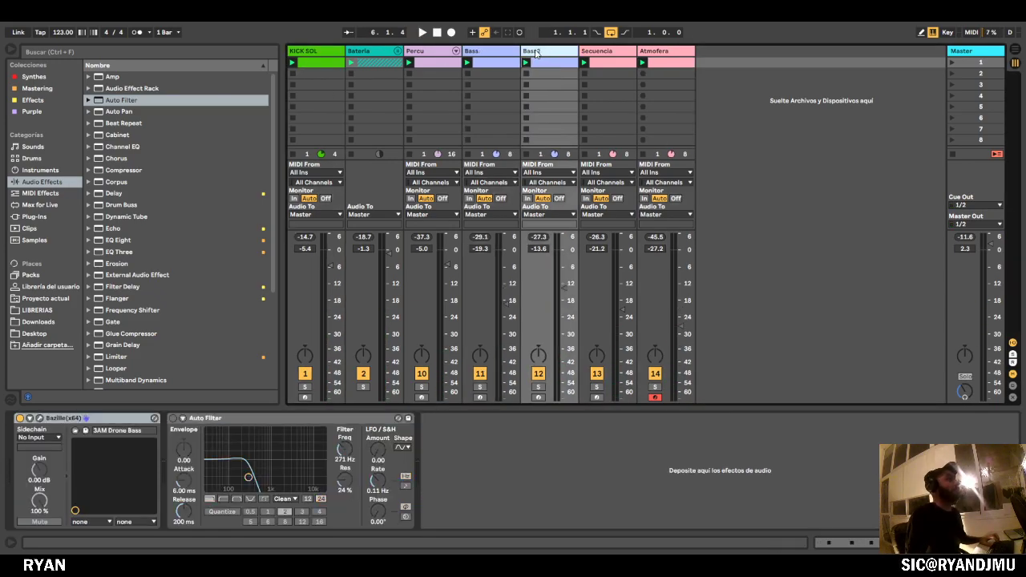
pyautogui.click(509, 53)
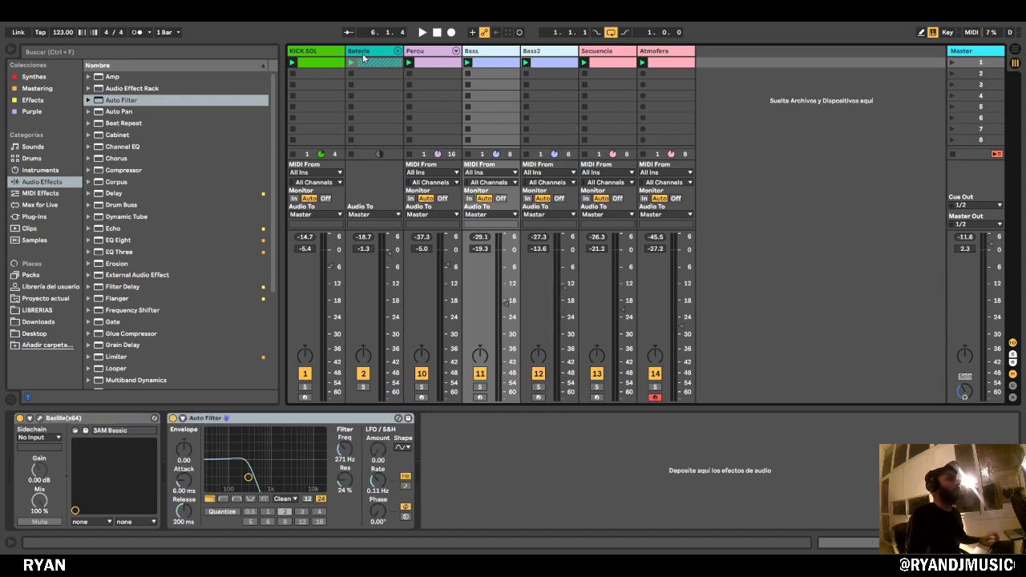
pyautogui.click(328, 56)
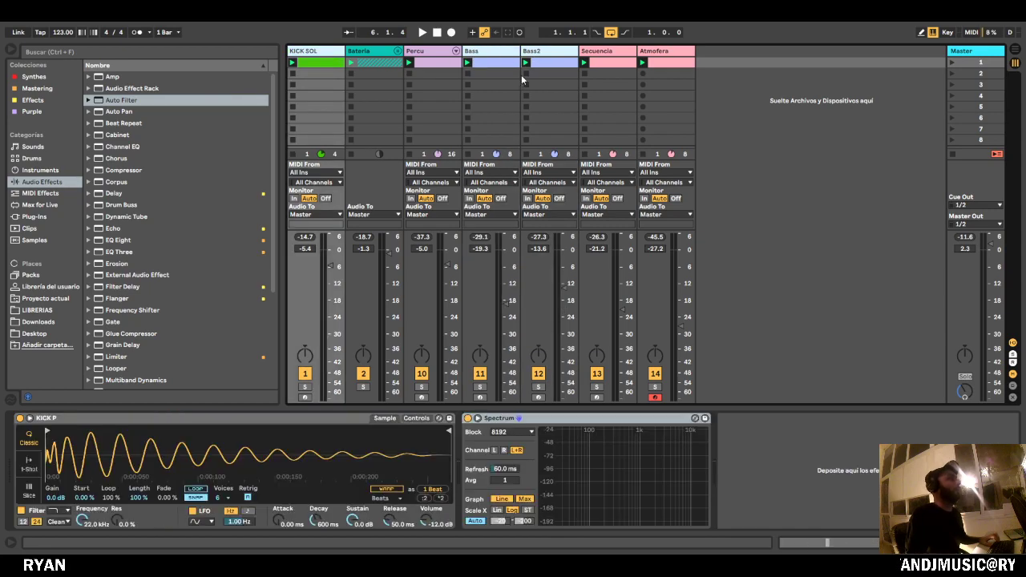
pyautogui.hotkey('ctrl', 'g')
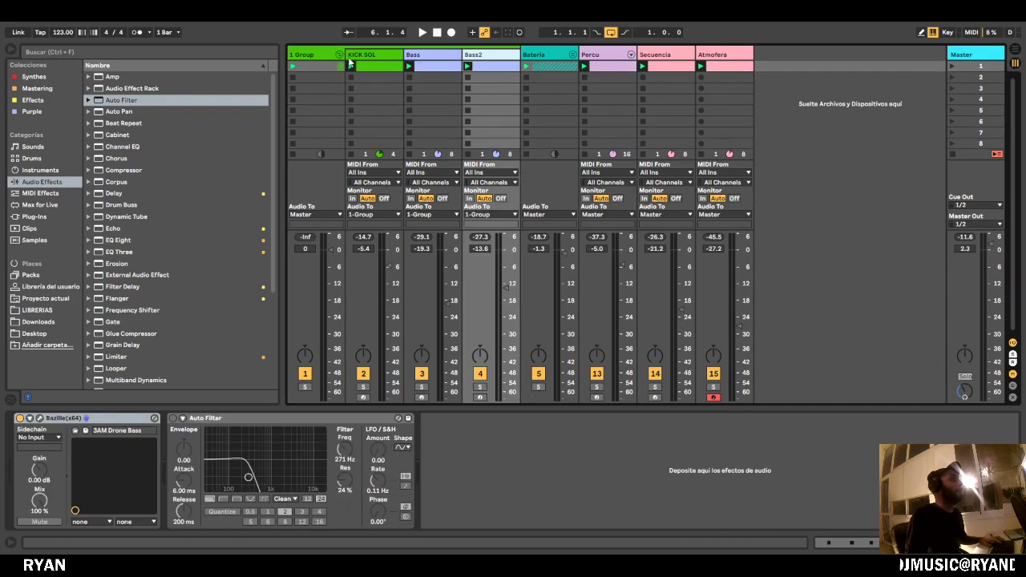
pyautogui.click(338, 51)
# Add a Utility audio effect to the new group track and switch it to Mono.
pyautogui.doubleClick(316, 54)
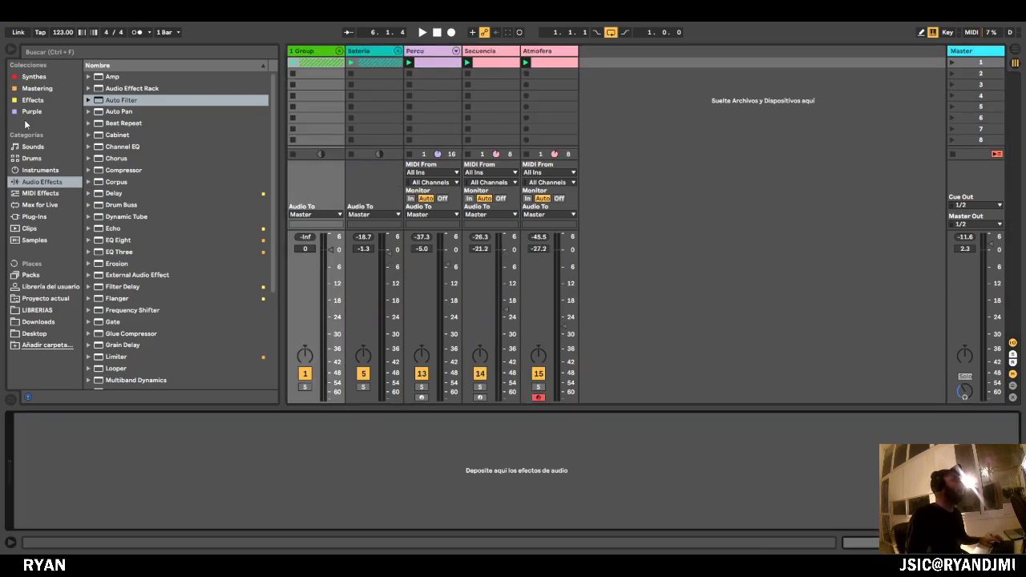
pyautogui.click(50, 217)
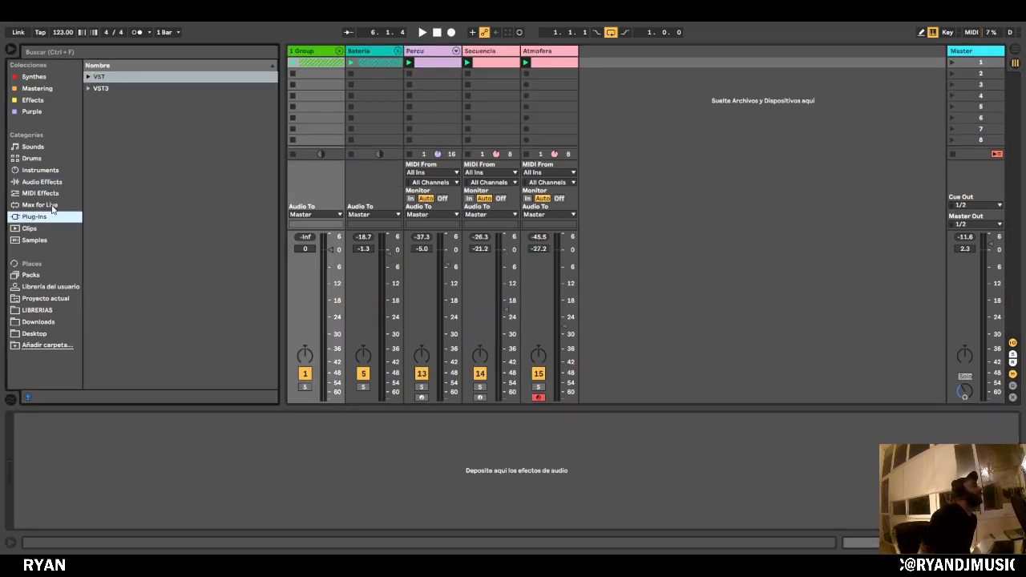
pyautogui.click(56, 194)
pyautogui.click(67, 183)
pyautogui.scroll(-4, 251, 166)
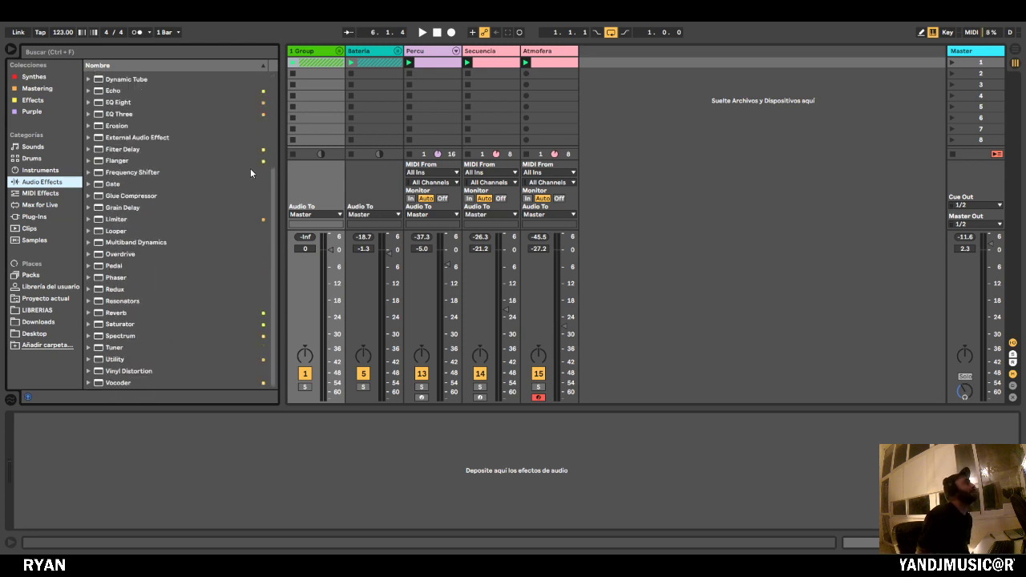
pyautogui.moveTo(121, 359); pyautogui.dragTo(108, 309)
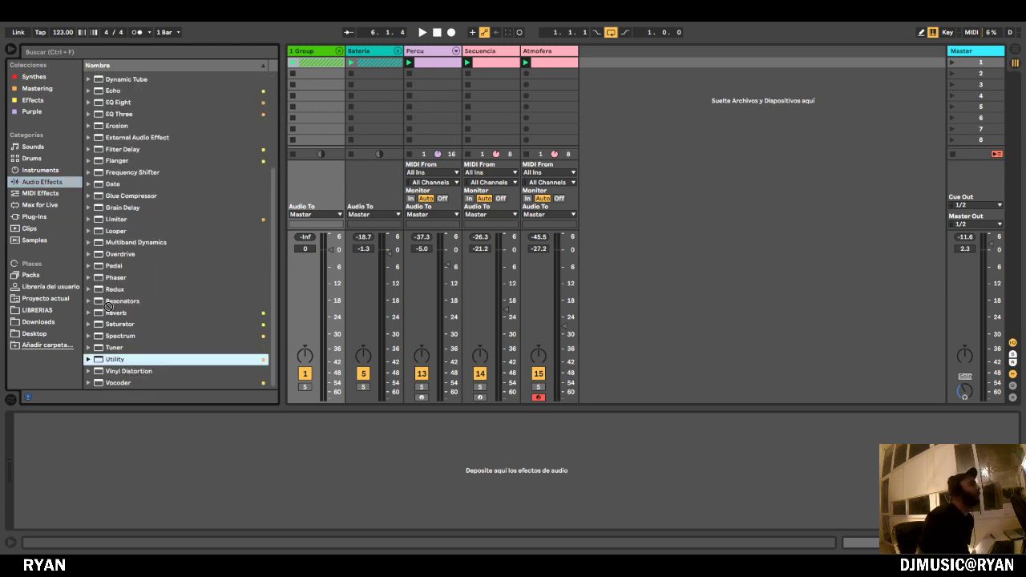
pyautogui.click(96, 360)
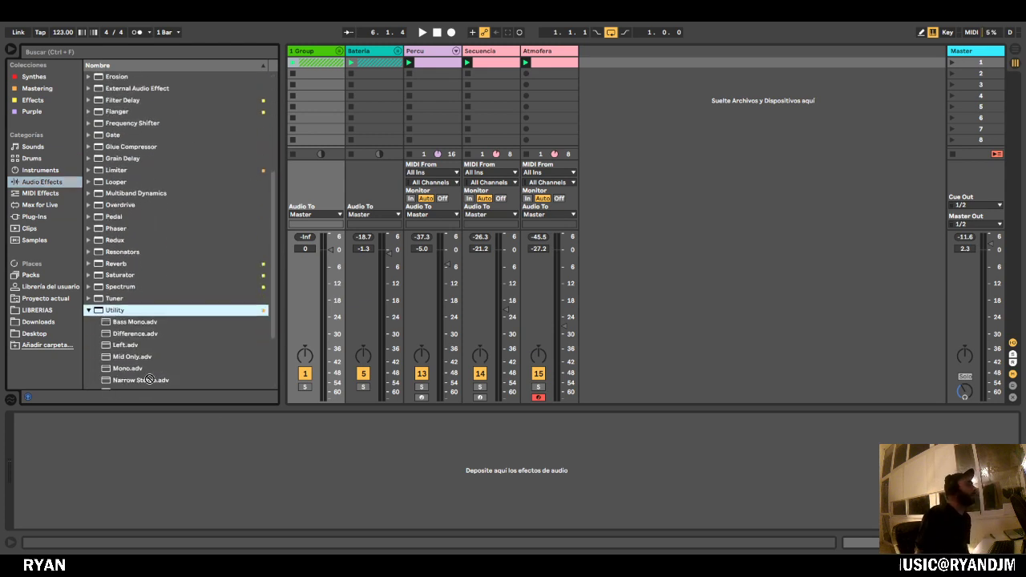
pyautogui.moveTo(149, 380); pyautogui.dragTo(133, 478)
pyautogui.click(40, 499)
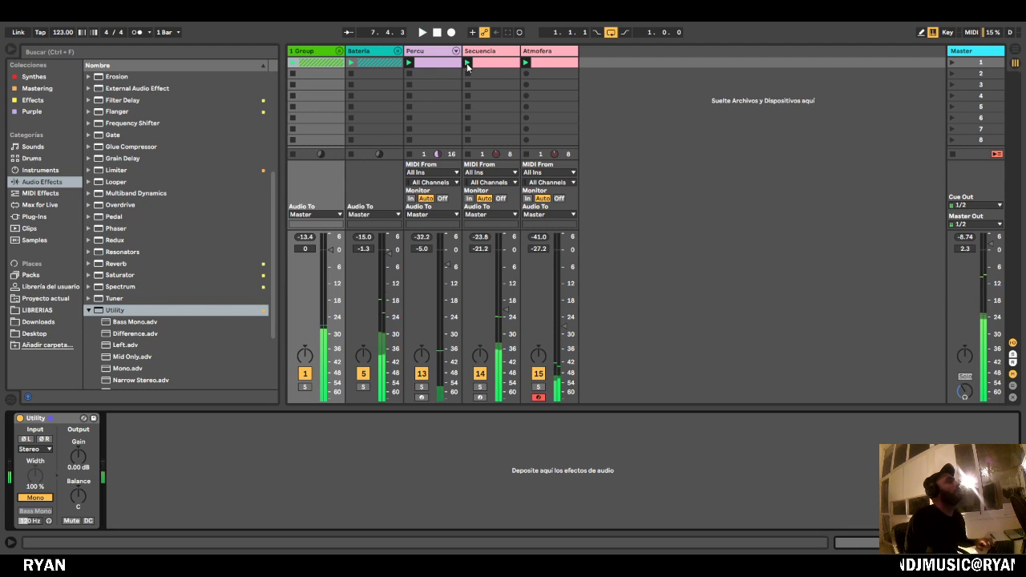
# Open the Secuencia clip in an enlarged note editor and delete all of its notes.
pyautogui.click(509, 69)
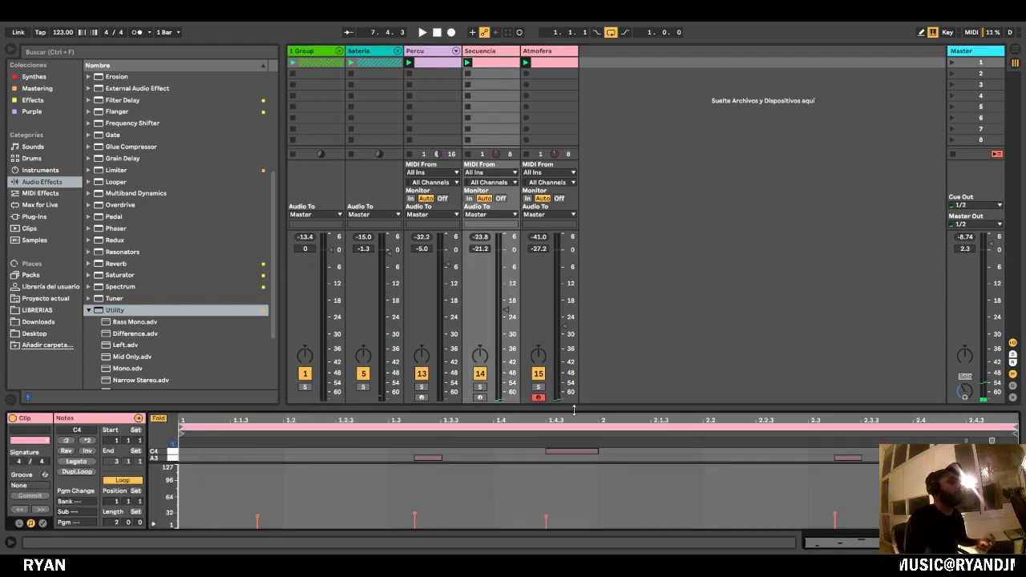
pyautogui.moveTo(574, 411); pyautogui.dragTo(513, 49)
pyautogui.moveTo(206, 85); pyautogui.dragTo(1007, 228)
pyautogui.press('Delete')
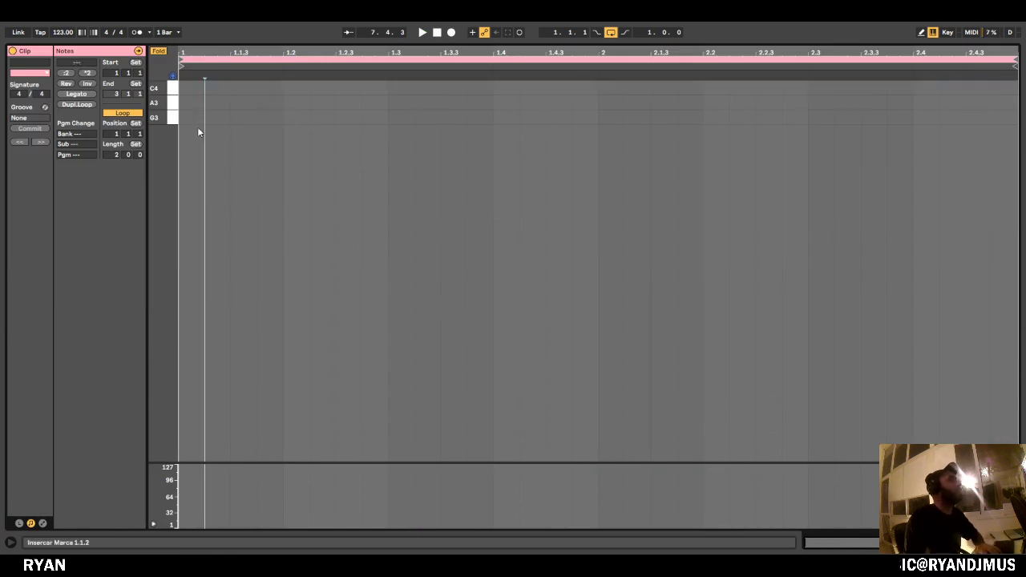
# Write G3 notes at 1.1.2, 1.1.4, 1.2.3, 1.3.2 and 1.3.4, stretching the 1.2.3 note to two sixteenths, with playback running.
pyautogui.doubleClick(216, 117)
pyautogui.doubleClick(271, 118)
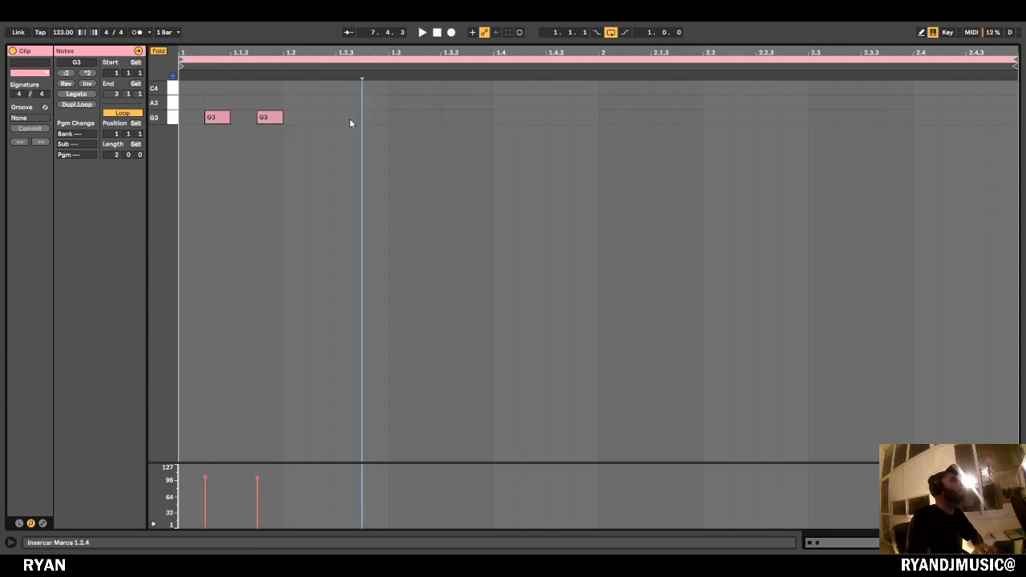
pyautogui.doubleClick(349, 119)
pyautogui.press('space')
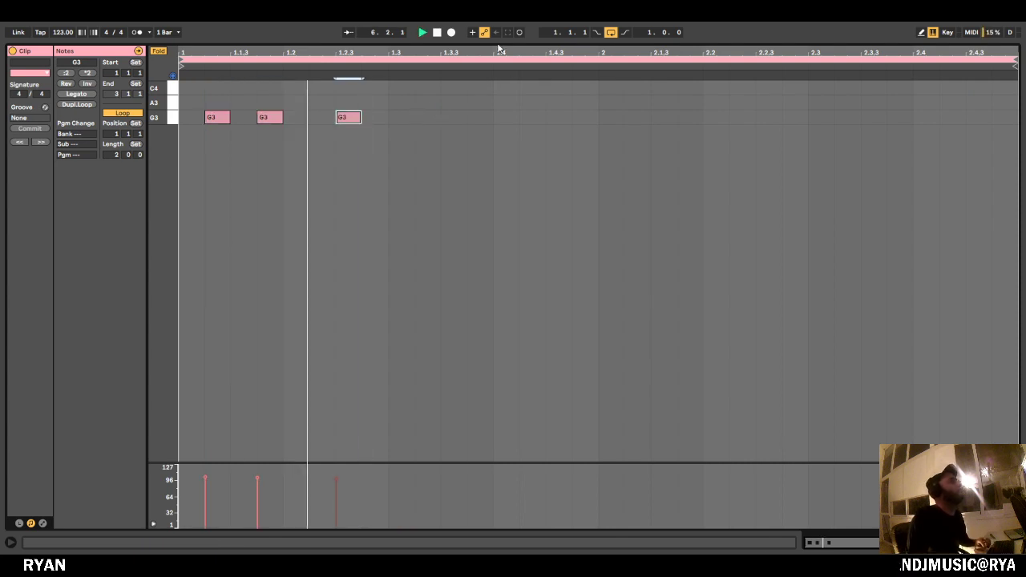
pyautogui.moveTo(360, 117); pyautogui.dragTo(388, 117)
pyautogui.doubleClick(427, 118)
pyautogui.doubleClick(474, 118)
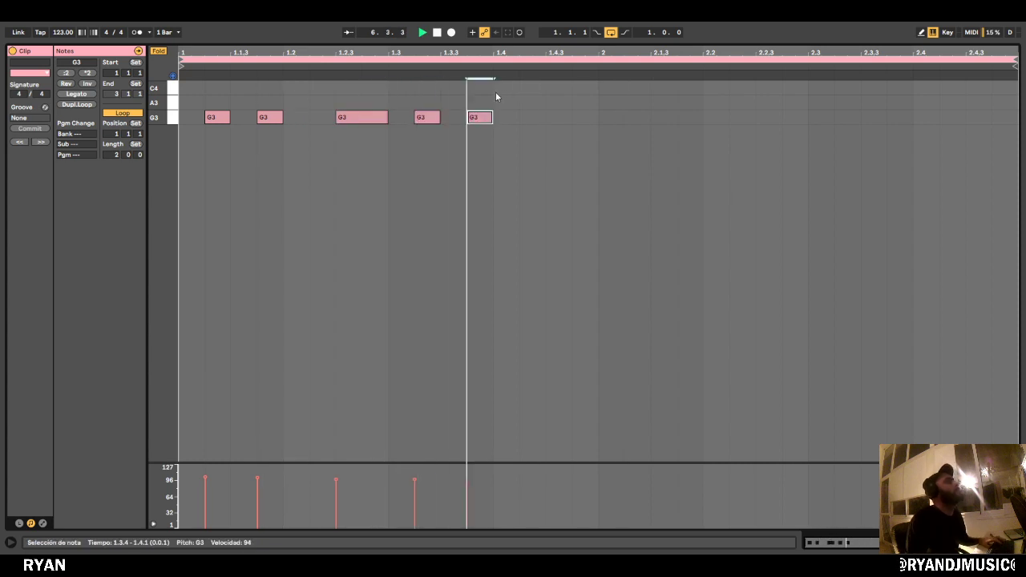
# Duplicate the five-note phrase, repeat its last three notes to fill the clip, shorten the 2.1.3 note to one sixteenth, and leave the enlarged editor.
pyautogui.moveTo(491, 92); pyautogui.dragTo(175, 192)
pyautogui.hotkey('ctrl', 'd')
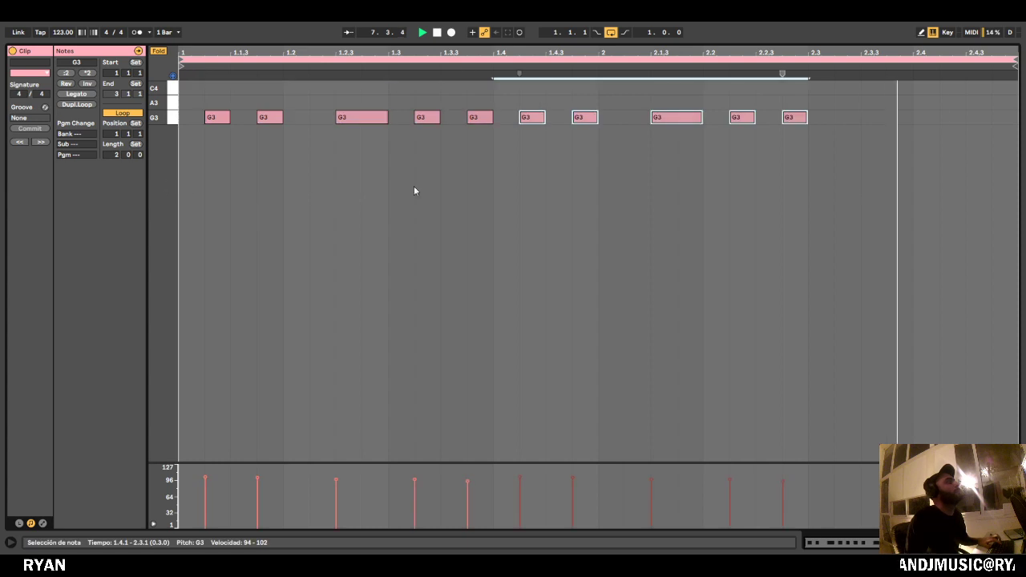
pyautogui.click(862, 195)
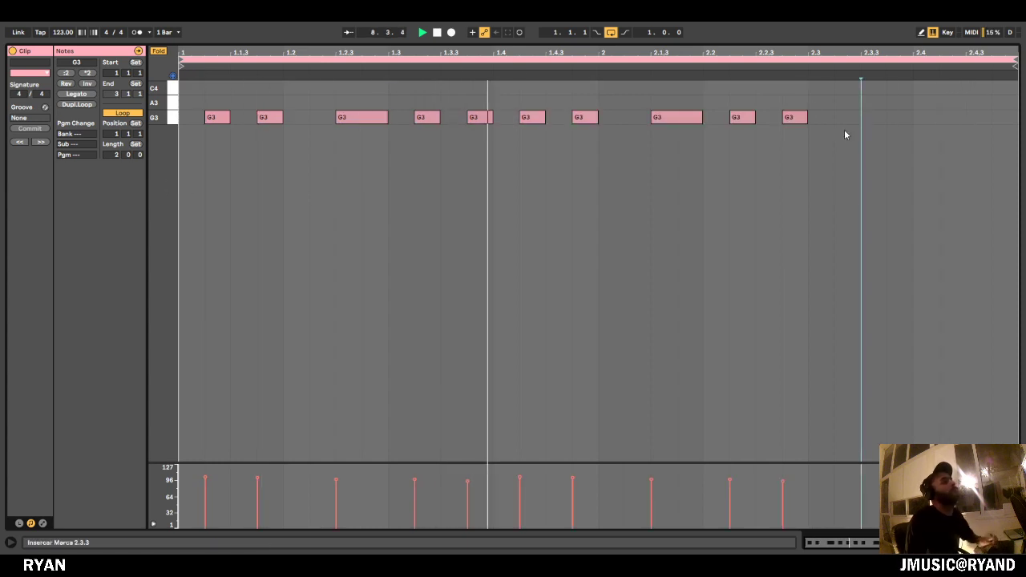
pyautogui.moveTo(800, 86); pyautogui.dragTo(639, 172)
pyautogui.hotkey('ctrl', 'd')
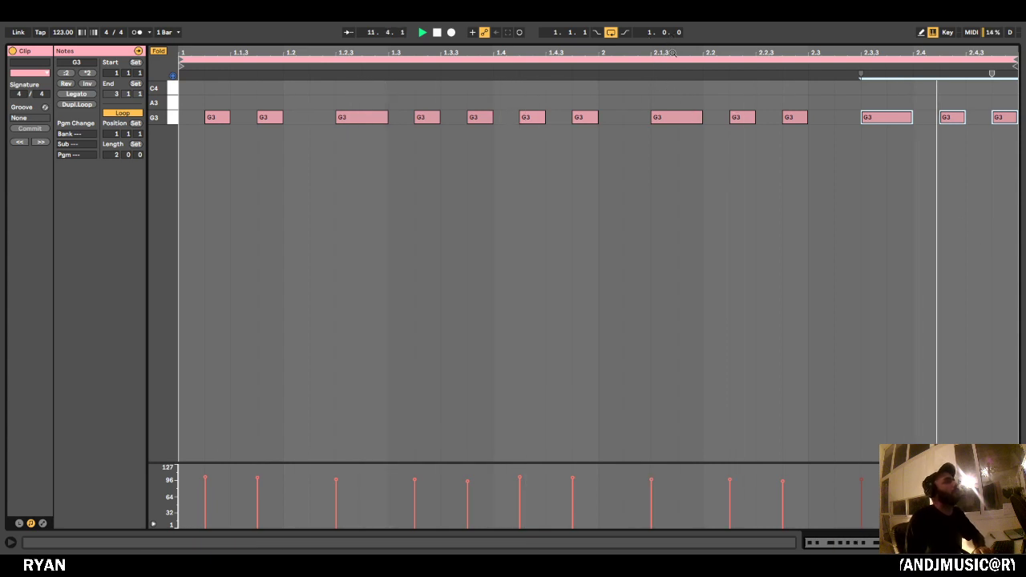
pyautogui.moveTo(699, 118); pyautogui.dragTo(677, 118)
pyautogui.moveTo(674, 45); pyautogui.dragTo(667, 481)
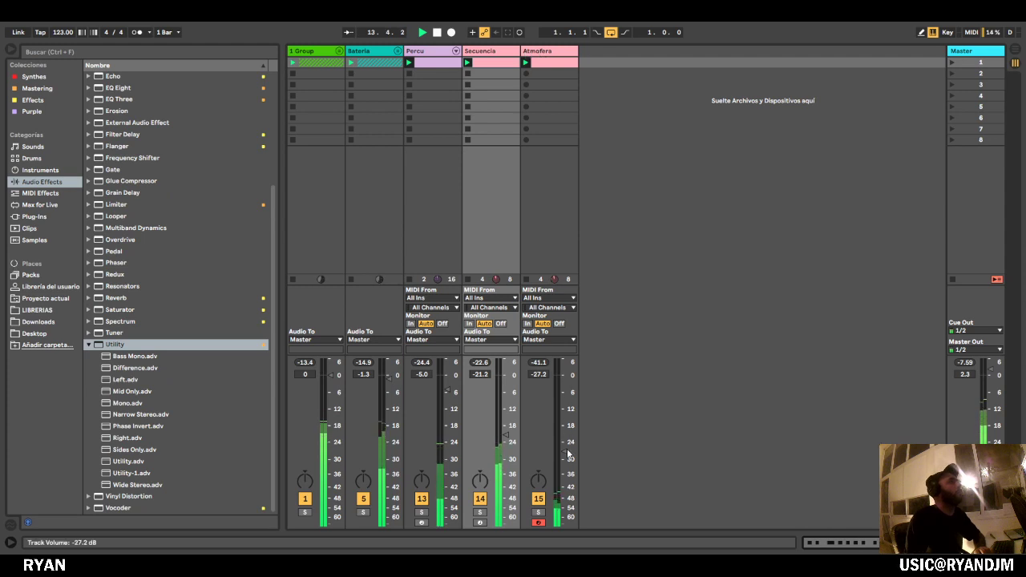
# Set the Atmofera track's volume to -27.2 dB, duplicate the track, and show the copy's devices during playback.
pyautogui.click(644, 84)
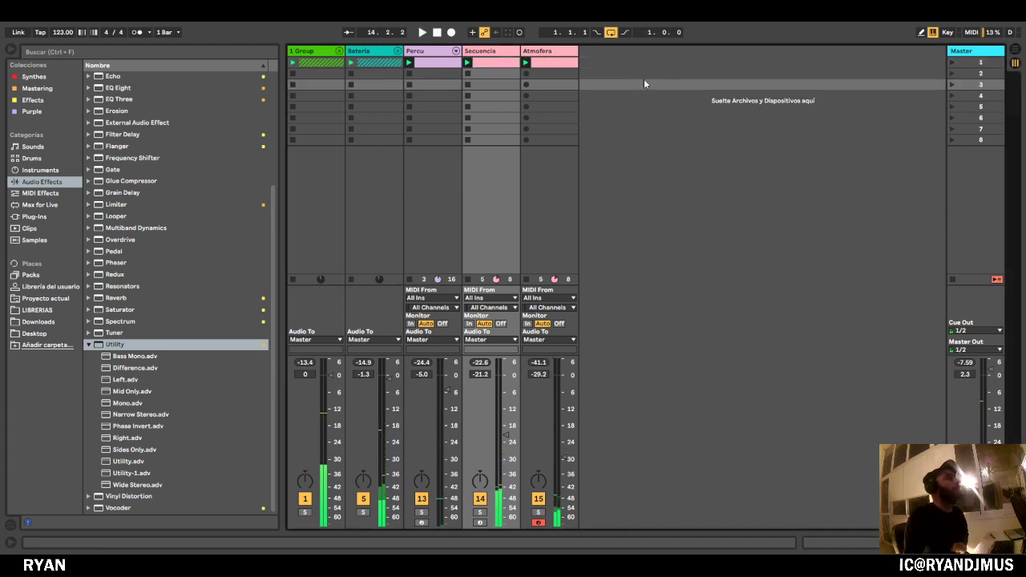
pyautogui.click(547, 51)
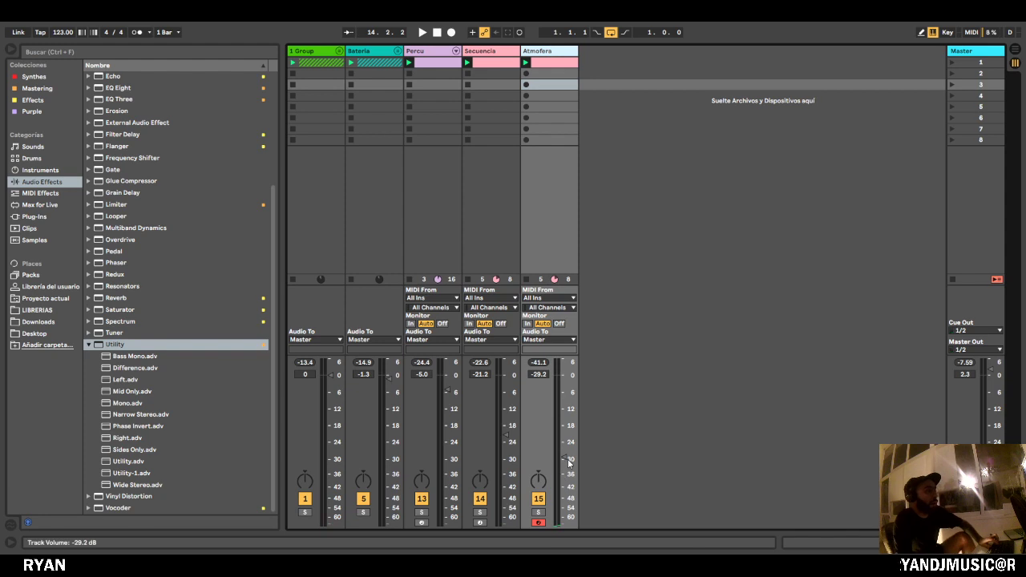
pyautogui.moveTo(568, 463); pyautogui.dragTo(568, 456)
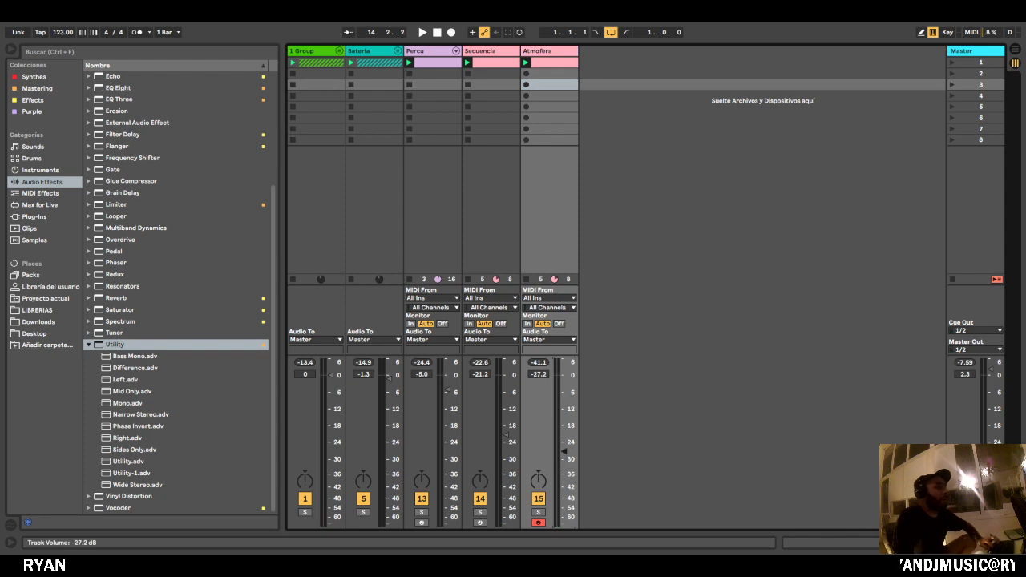
pyautogui.hotkey('ctrl', 'd')
pyautogui.doubleClick(603, 51)
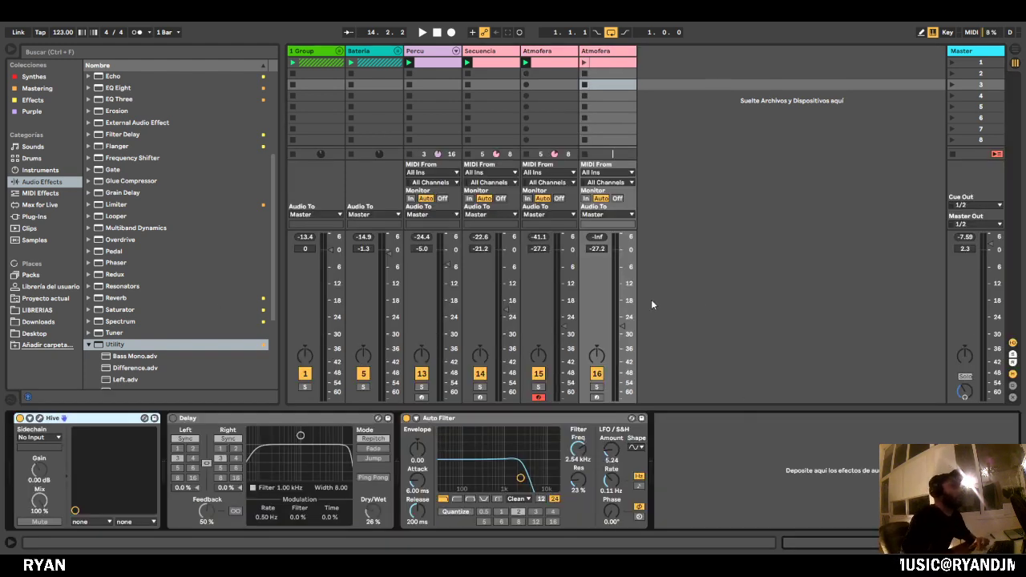
pyautogui.press('space')
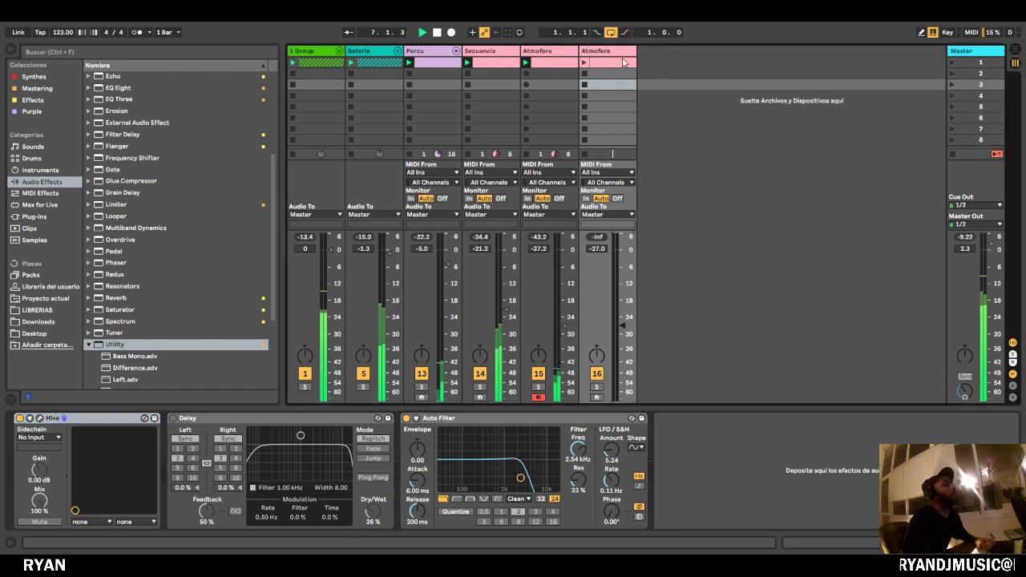
# Transpose the original Atmofera clip's long note down an octave to G2 and set that track's volume to -28.0 dB.
pyautogui.doubleClick(565, 62)
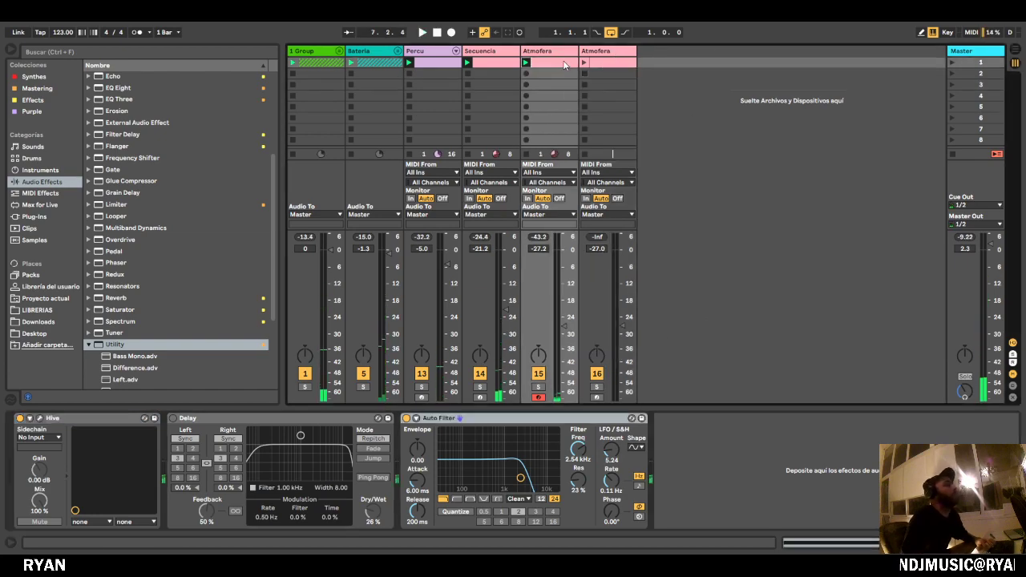
pyautogui.click(505, 456)
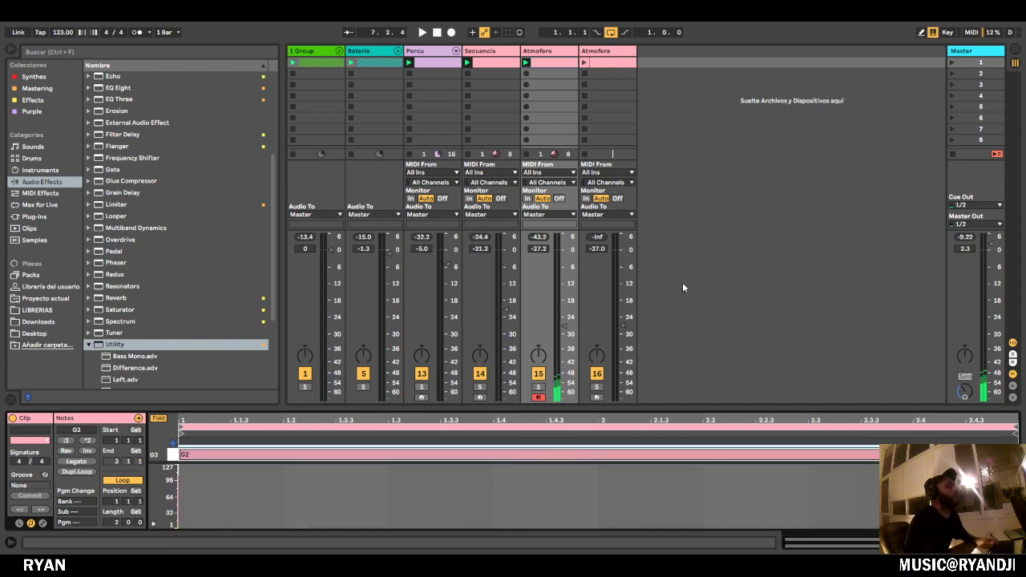
pyautogui.press('space')
pyautogui.moveTo(565, 327); pyautogui.dragTo(566, 331)
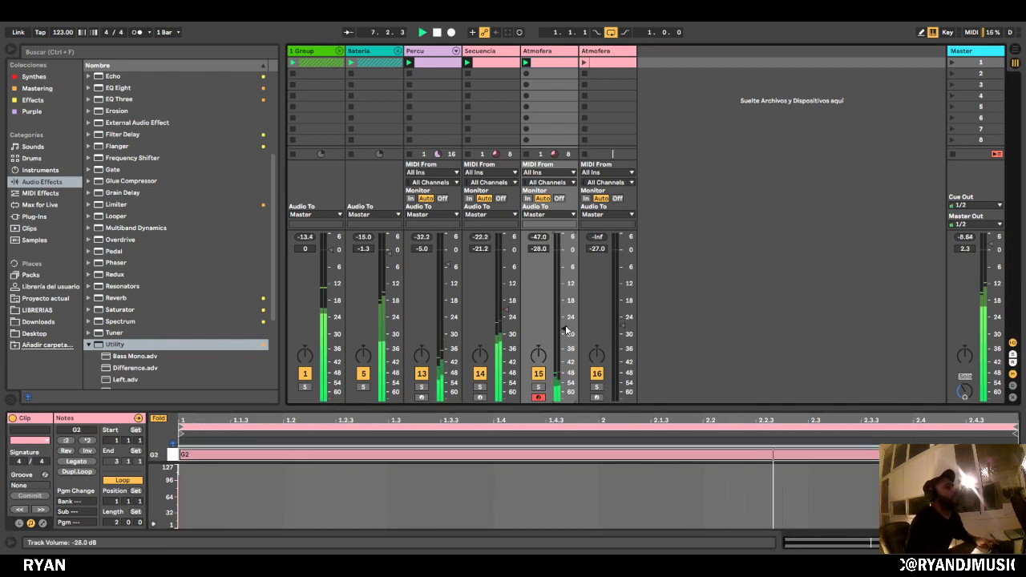
# Remove the Delay effect from the original Atmofera track.
pyautogui.doubleClick(558, 51)
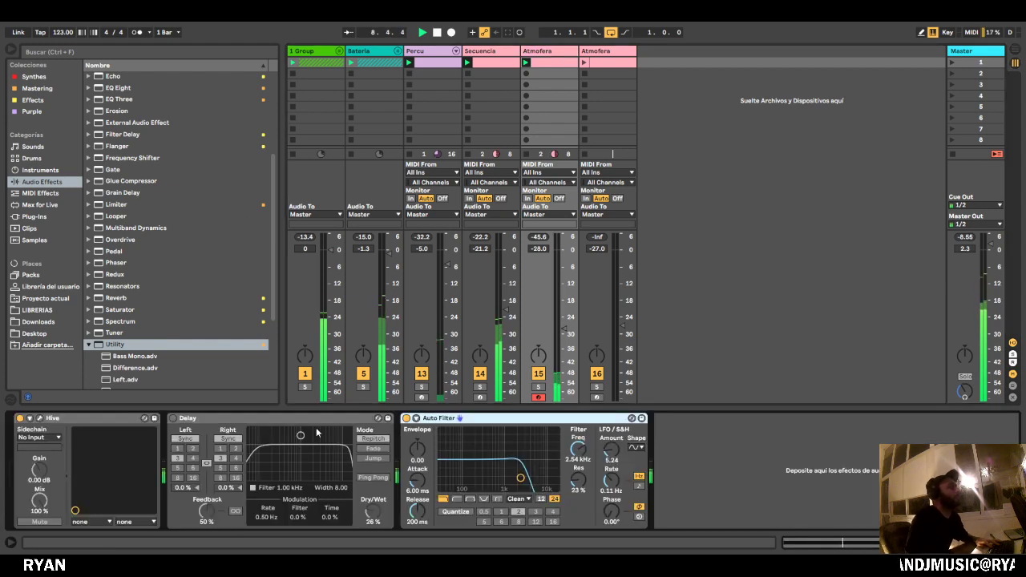
pyautogui.click(317, 433)
pyautogui.press('Delete')
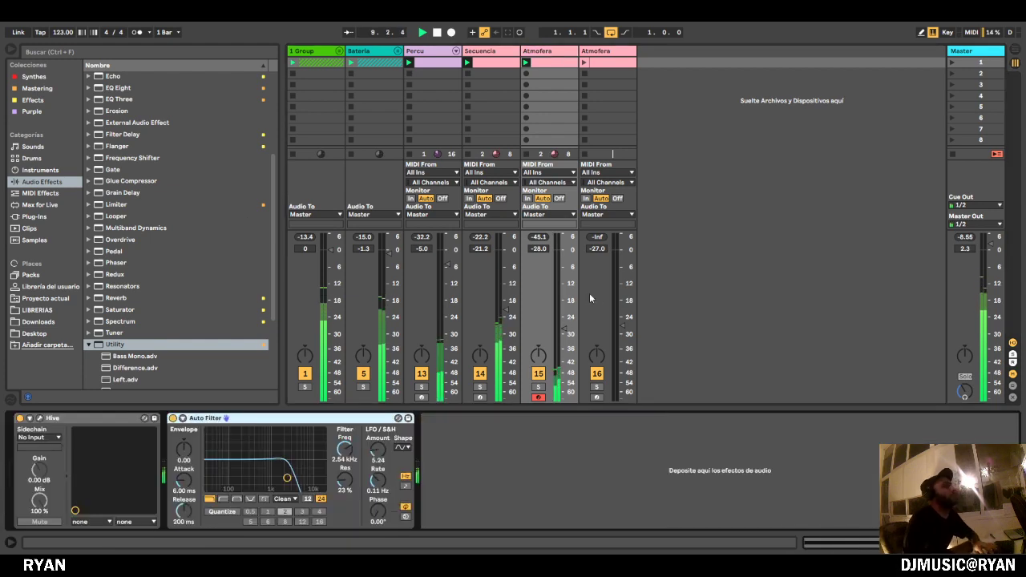
# Turn the Secuencia track's Delay Dry/Wet down to 0.0 % and delete the Delay.
pyautogui.click(497, 66)
pyautogui.doubleClick(504, 52)
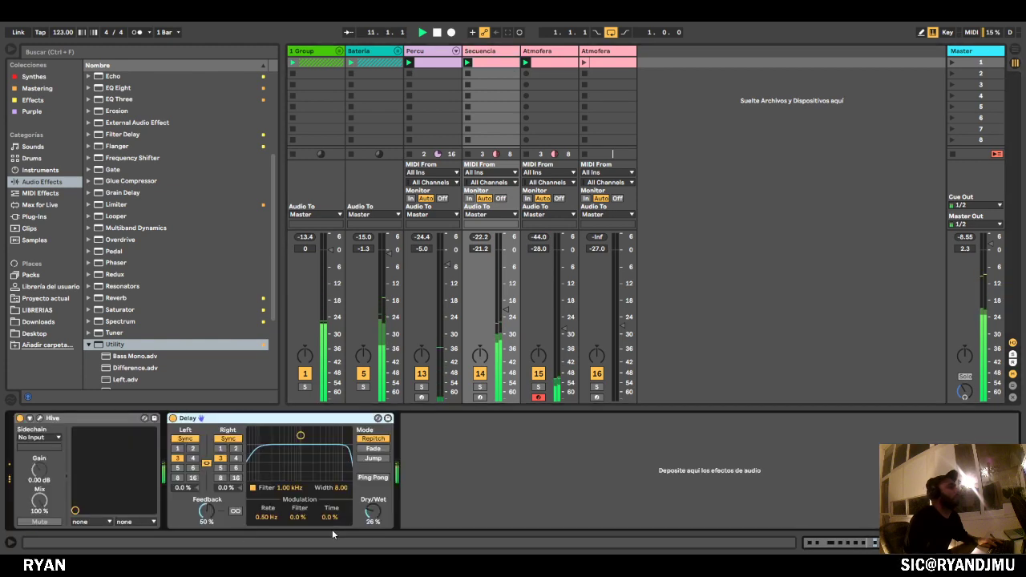
pyautogui.moveTo(373, 512); pyautogui.dragTo(373, 553)
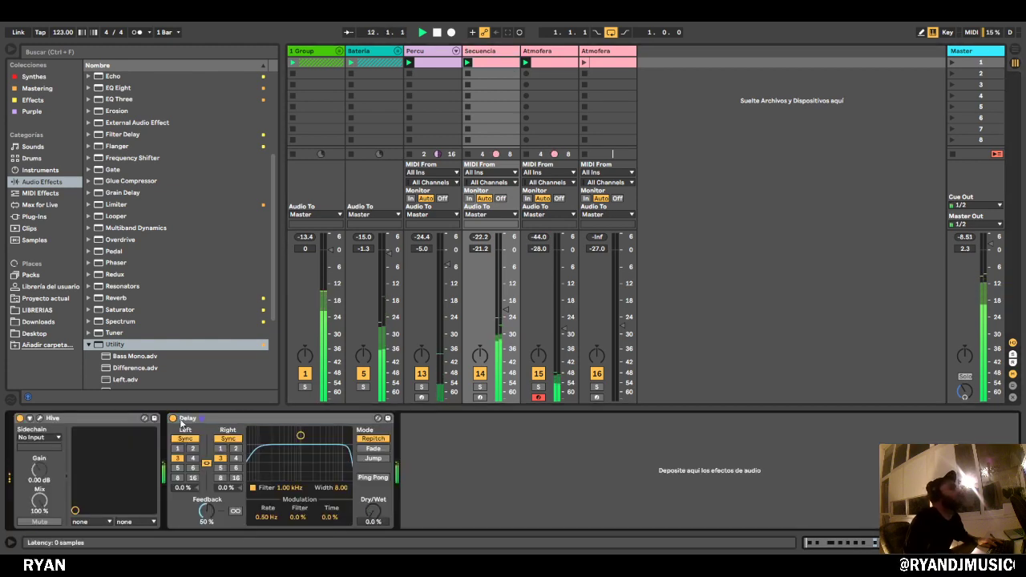
pyautogui.click(214, 420)
pyautogui.press('Delete')
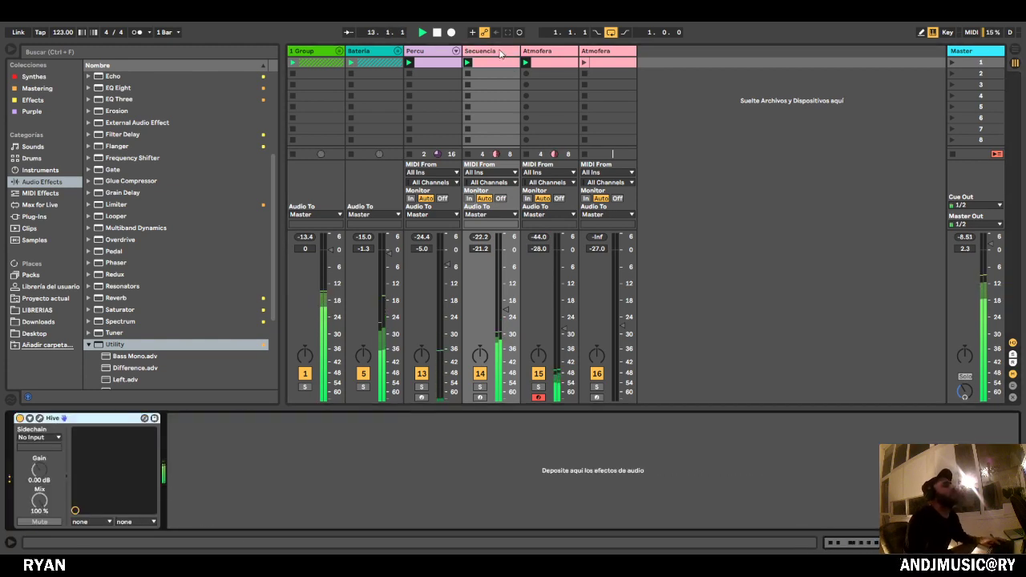
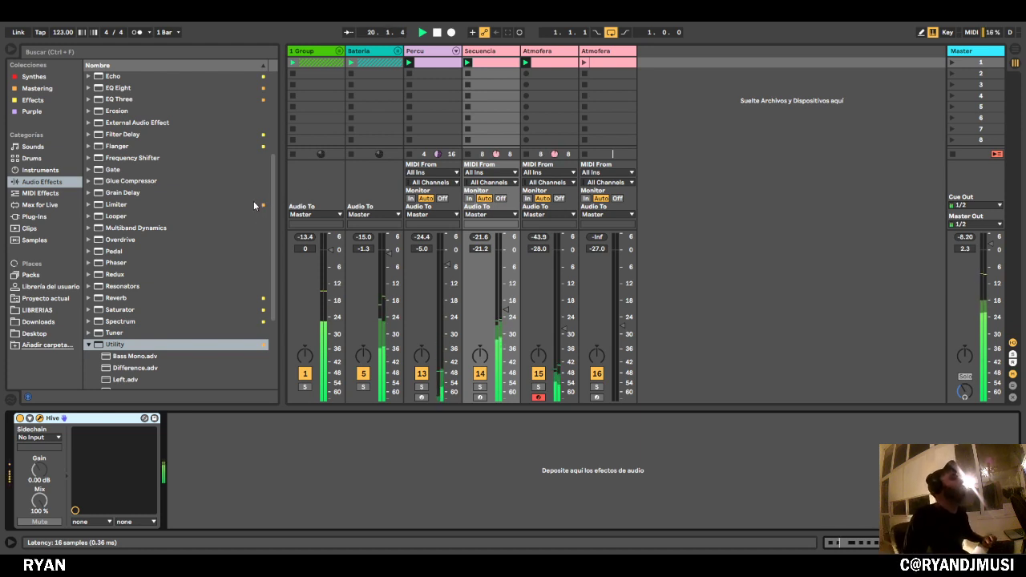
# Delete the Secuencia clip's notes at 1.3.4, 1.4.4 and 2.2.4, and set the track's volume to -20.1 dB during playback.
pyautogui.click(493, 66)
pyautogui.doubleClick(479, 455)
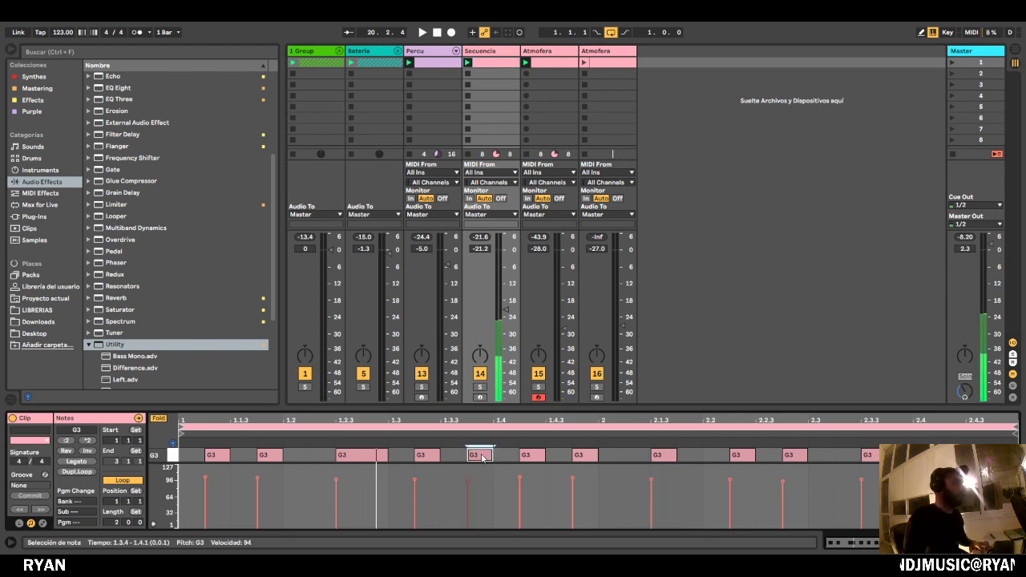
pyautogui.doubleClick(575, 456)
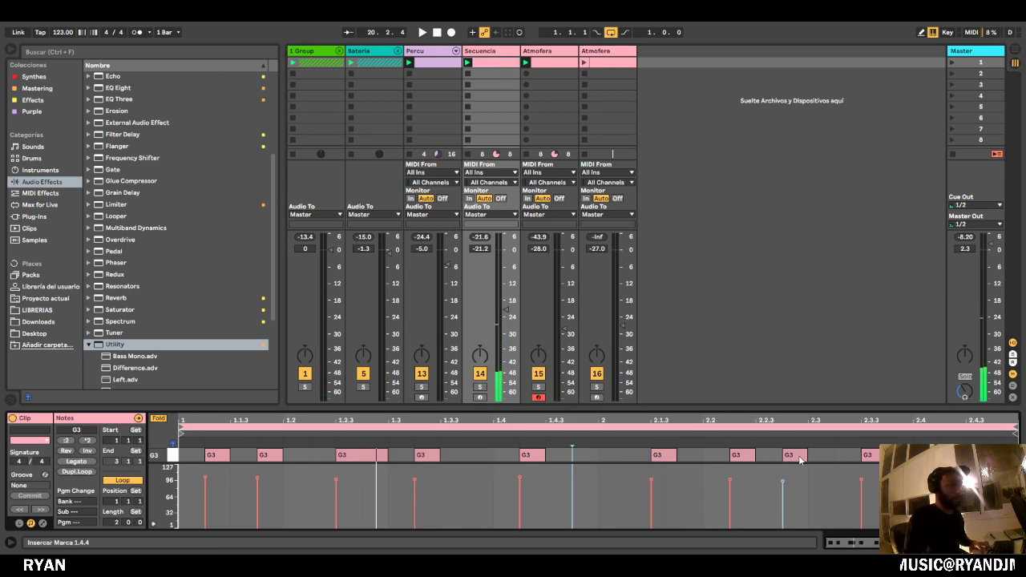
pyautogui.doubleClick(800, 456)
pyautogui.press('space')
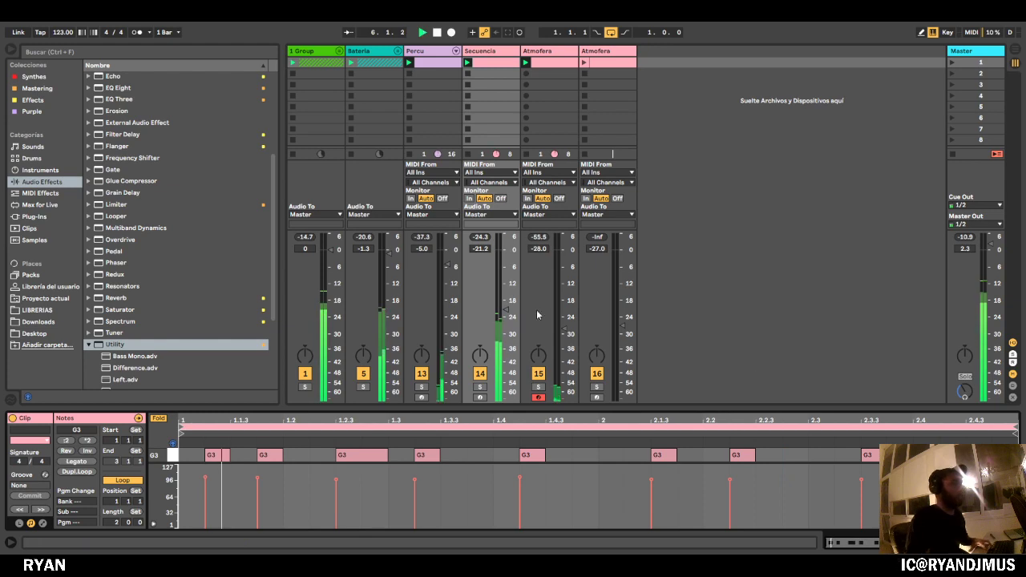
pyautogui.moveTo(504, 313); pyautogui.dragTo(504, 307)
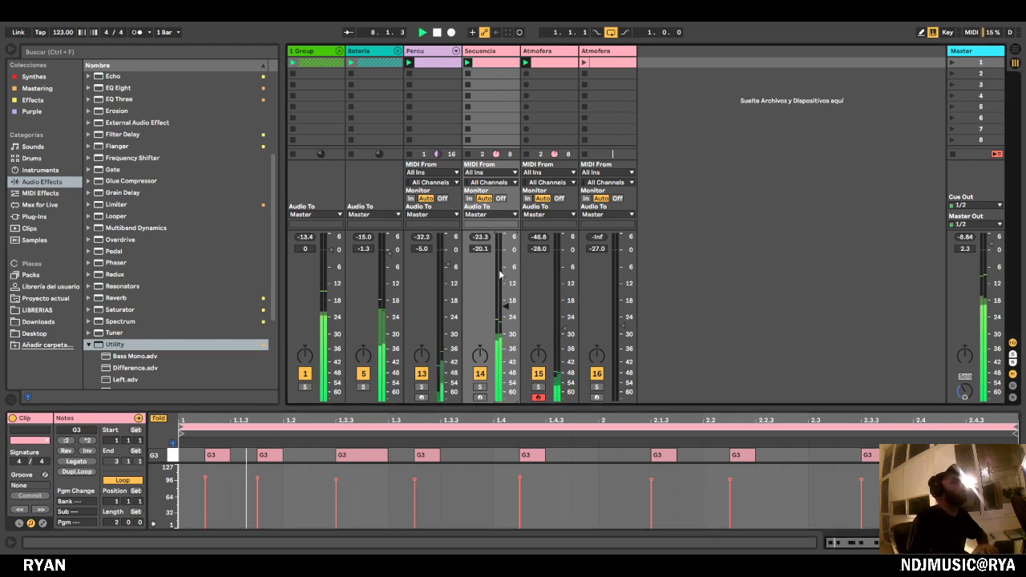
# Show the duplicated Atmofera track's devices, open the LIBRERIAS sample library, and collapse the PERCUSION and GROOVE folders inside WORKSHOP.
pyautogui.click(614, 60)
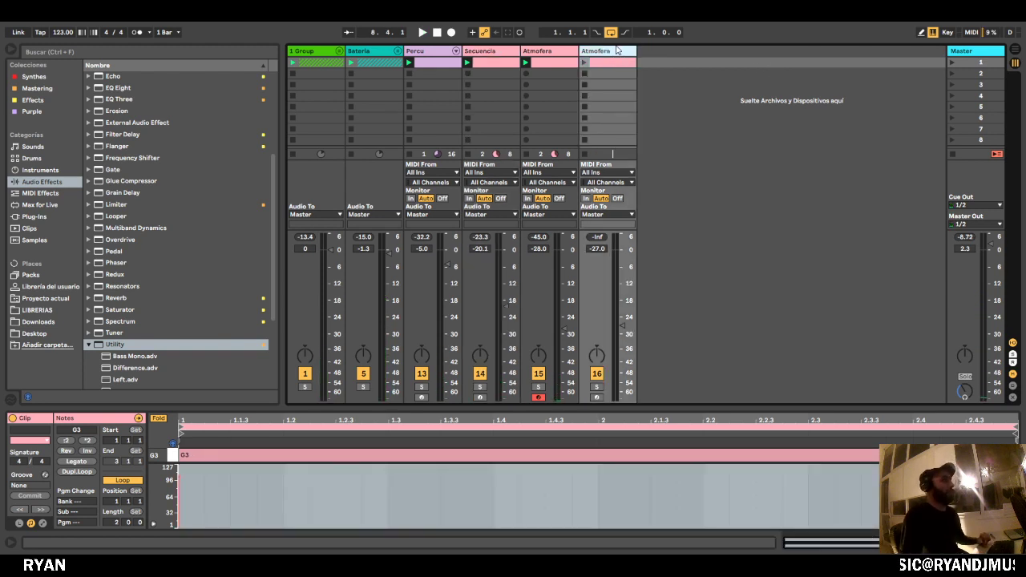
pyautogui.click(615, 52)
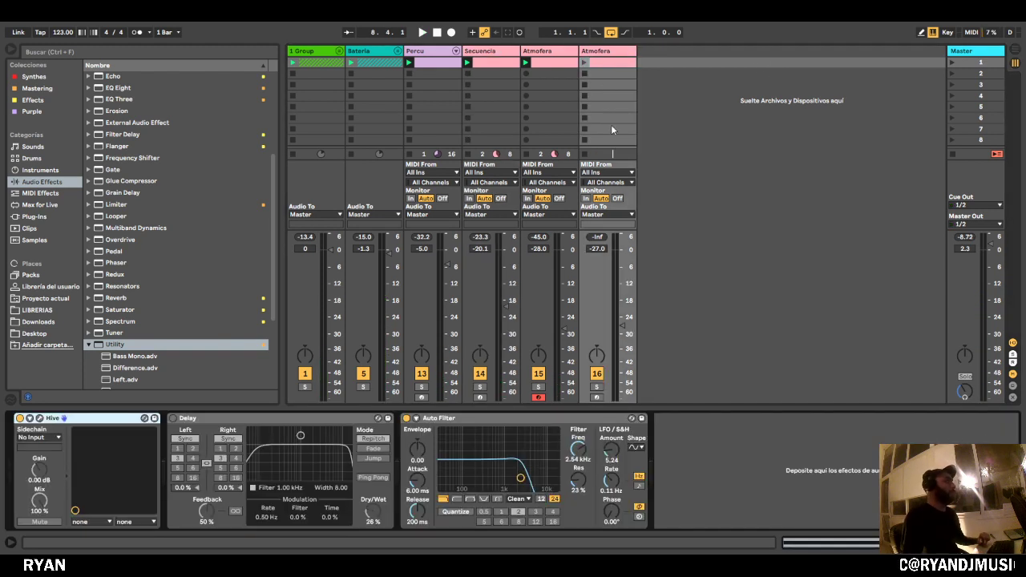
pyautogui.click(34, 333)
pyautogui.click(37, 321)
pyautogui.click(37, 309)
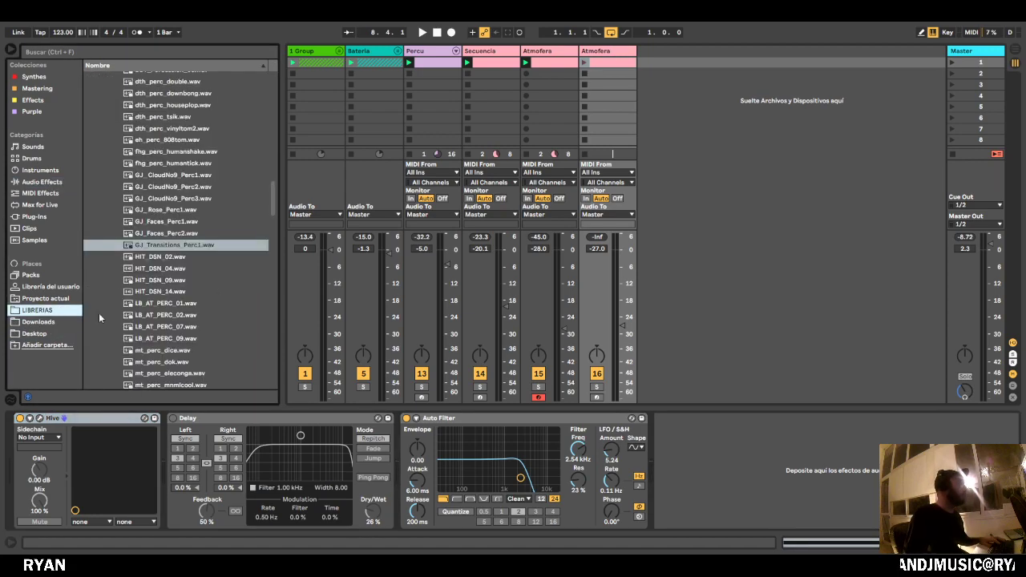
pyautogui.scroll(15, 136, 179)
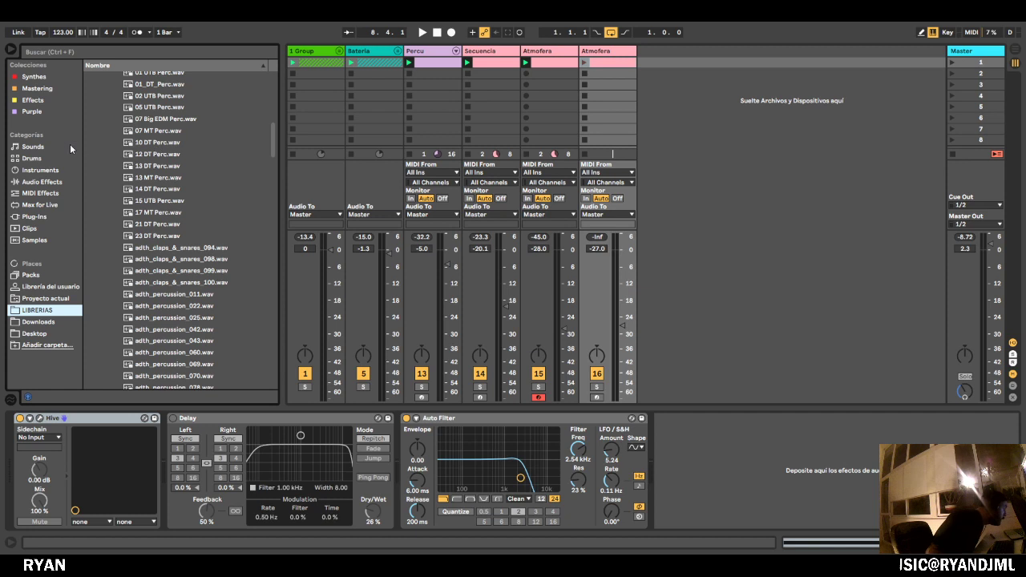
pyautogui.scroll(5, 132, 201)
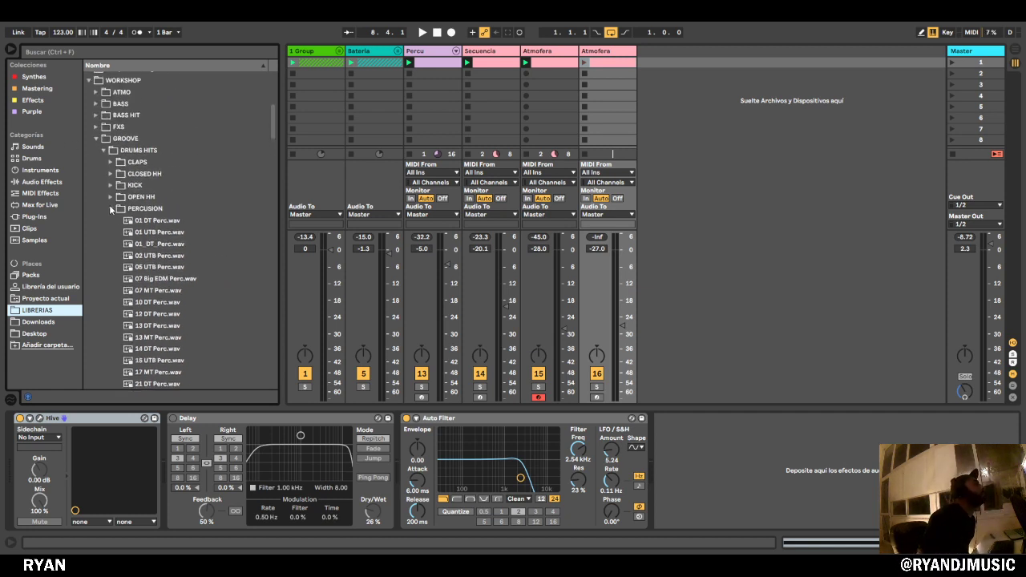
pyautogui.click(110, 208)
pyautogui.click(97, 219)
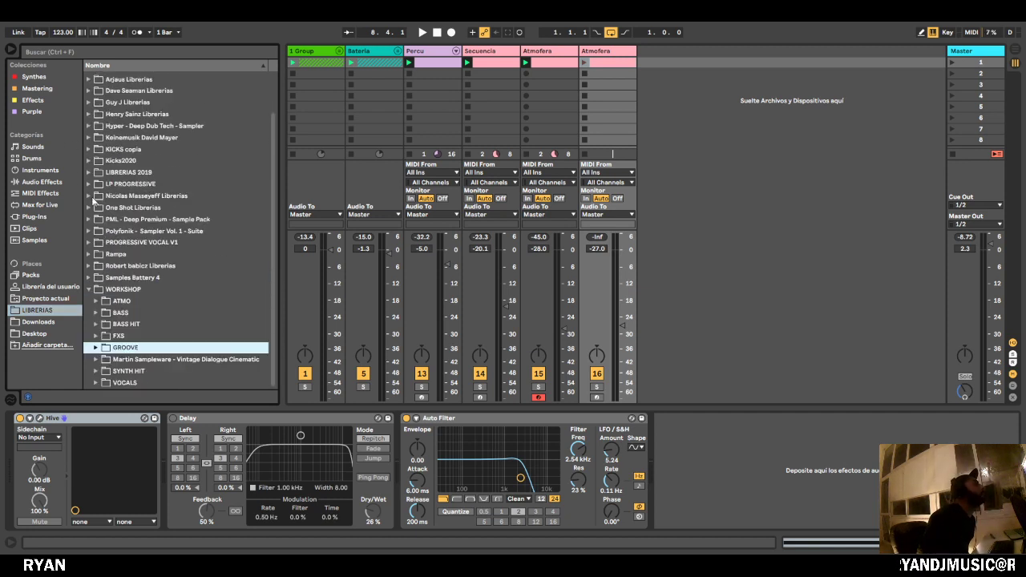
# Open the ATMO folder inside WORKSHOP and audition its GASCEND, GASGRAIN and GASM15DRONES samples.
pyautogui.click(97, 301)
pyautogui.click(156, 314)
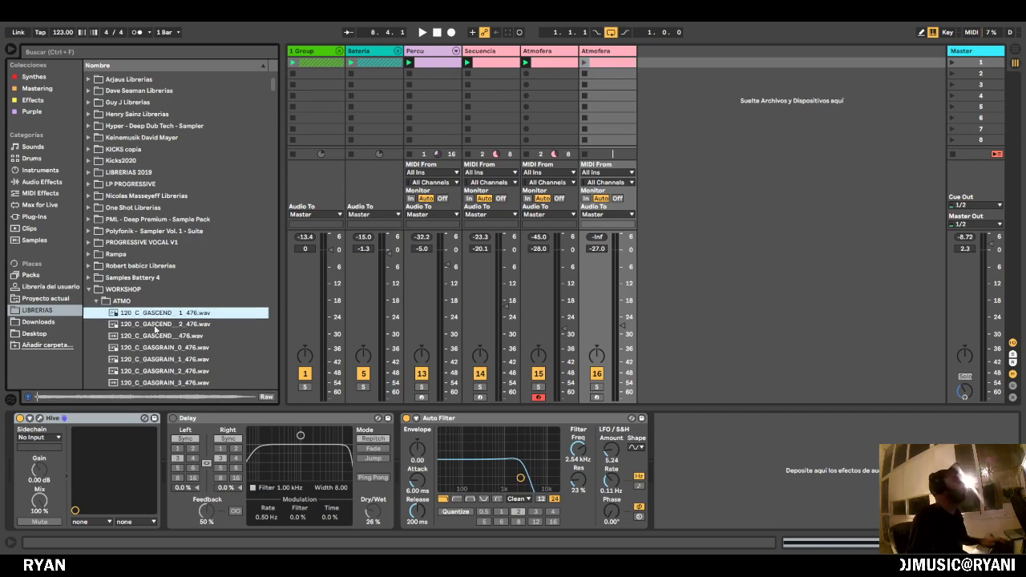
pyautogui.scroll(-15, 199, 361)
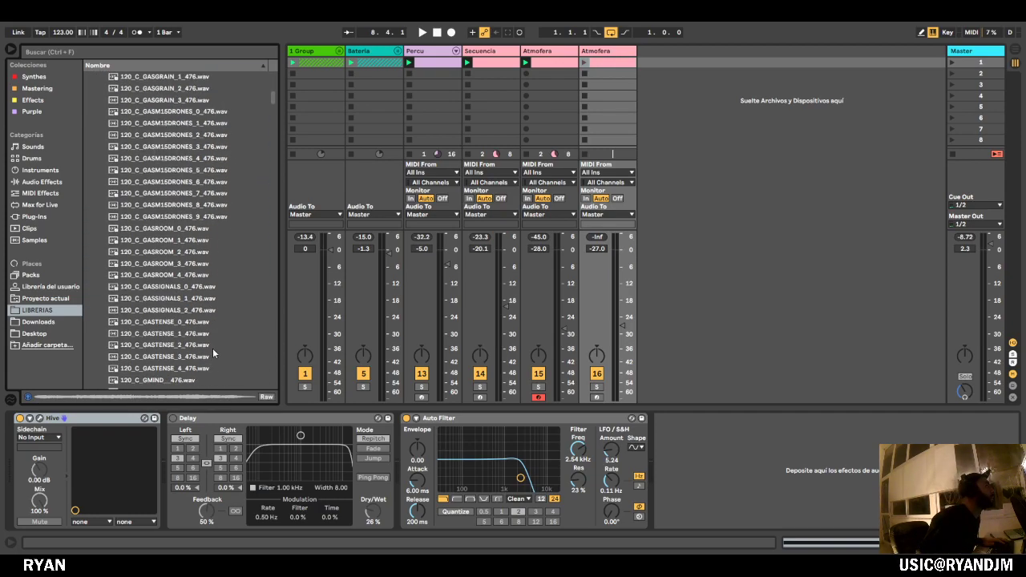
pyautogui.scroll(15, 199, 361)
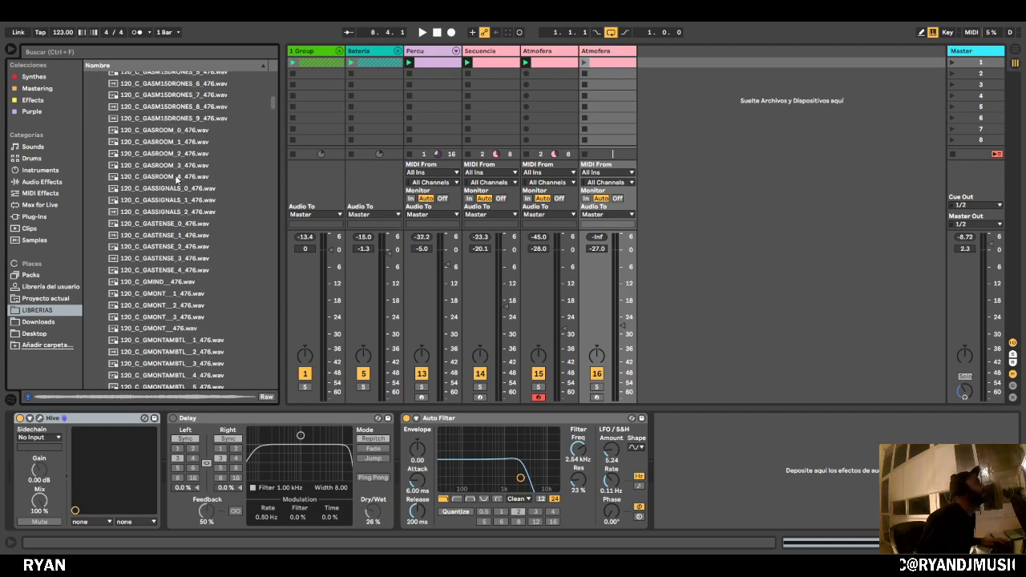
pyautogui.scroll(1, 182, 200)
pyautogui.click(178, 105)
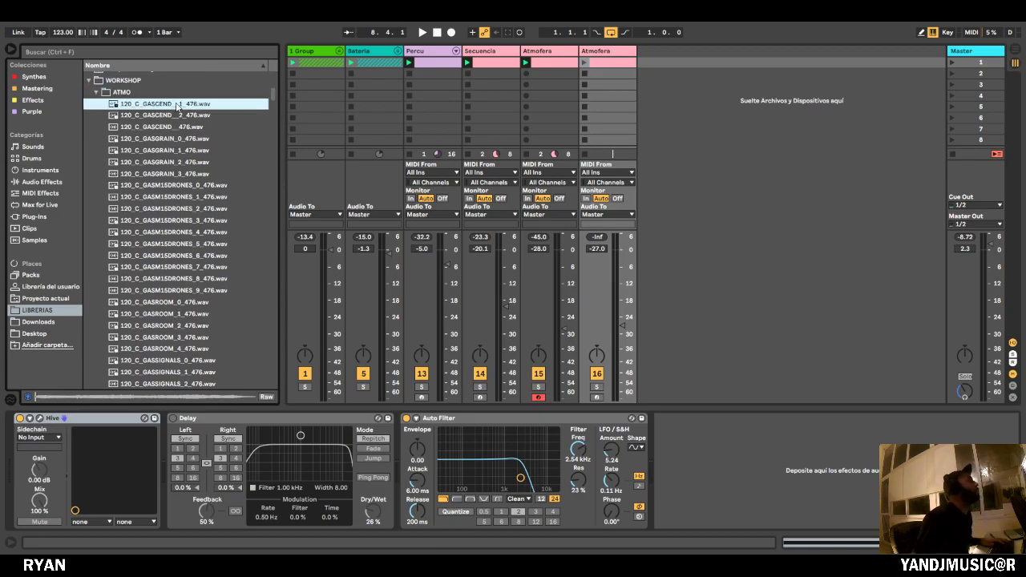
pyautogui.click(180, 127)
pyautogui.click(168, 139)
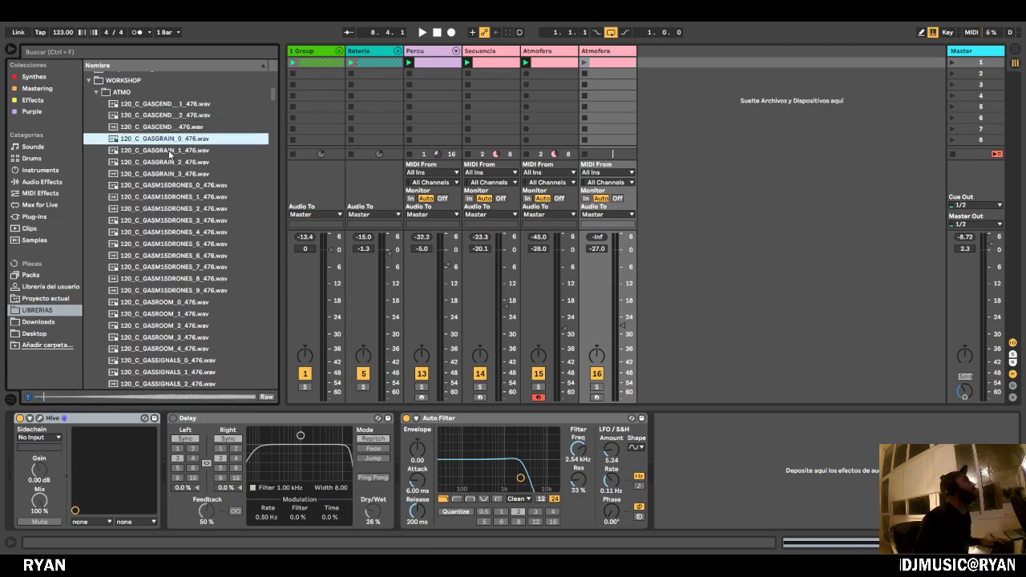
pyautogui.click(171, 151)
pyautogui.click(170, 174)
pyautogui.click(170, 197)
pyautogui.click(175, 244)
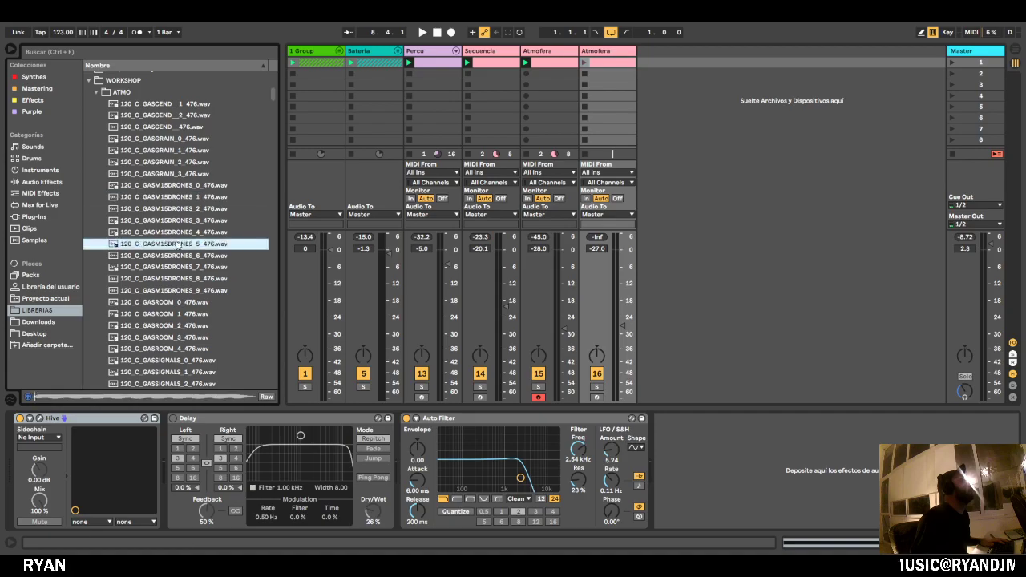
pyautogui.click(168, 268)
# Add 120_C_GASCEND__1_476.wav as a new audio track in the arrangement and move its clip to that track's first Session slot.
pyautogui.click(180, 105)
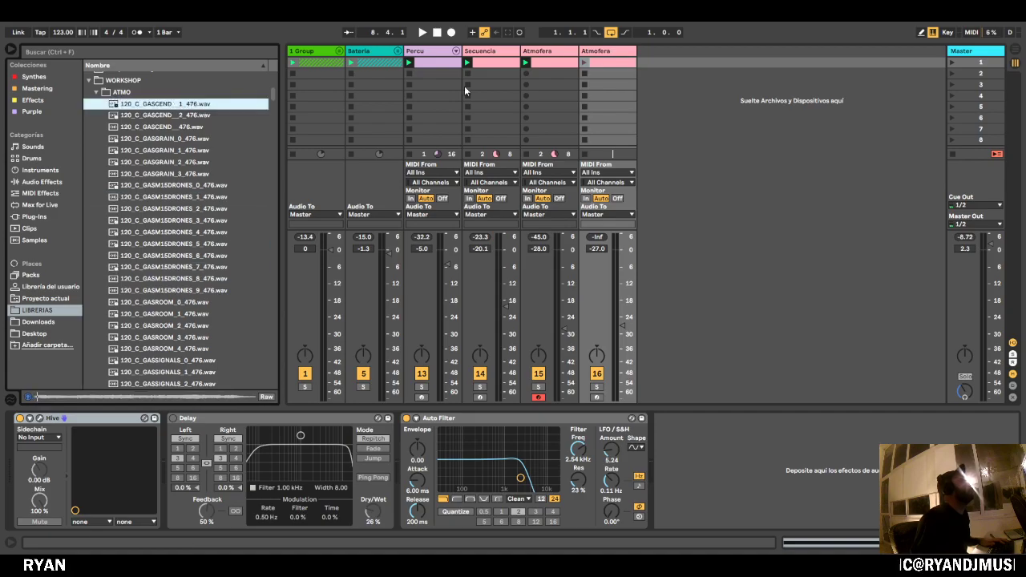
pyautogui.press('Tab')
pyautogui.moveTo(182, 105); pyautogui.dragTo(250, 201)
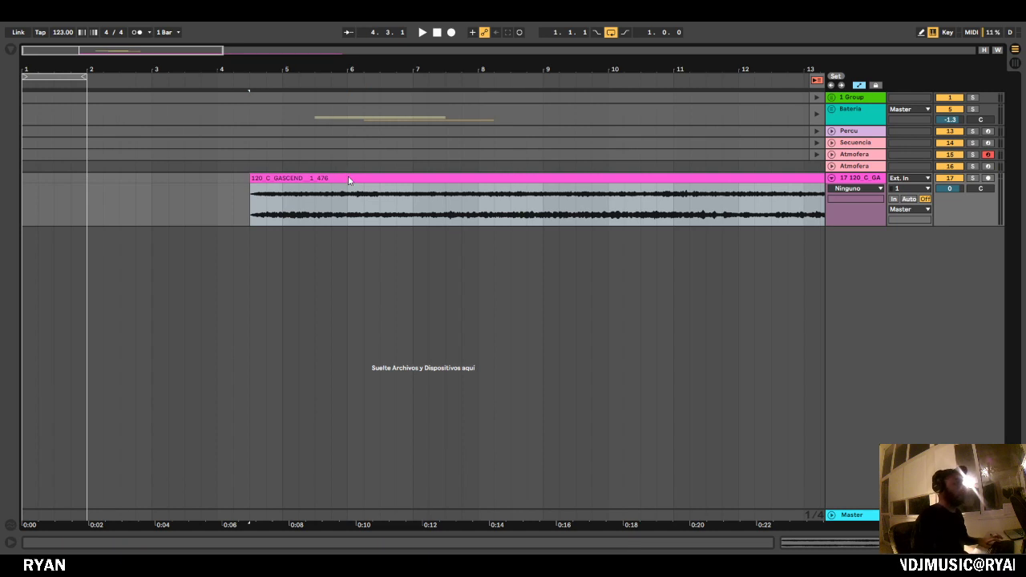
pyautogui.moveTo(352, 175); pyautogui.dragTo(659, 64)
pyautogui.press('Tab')
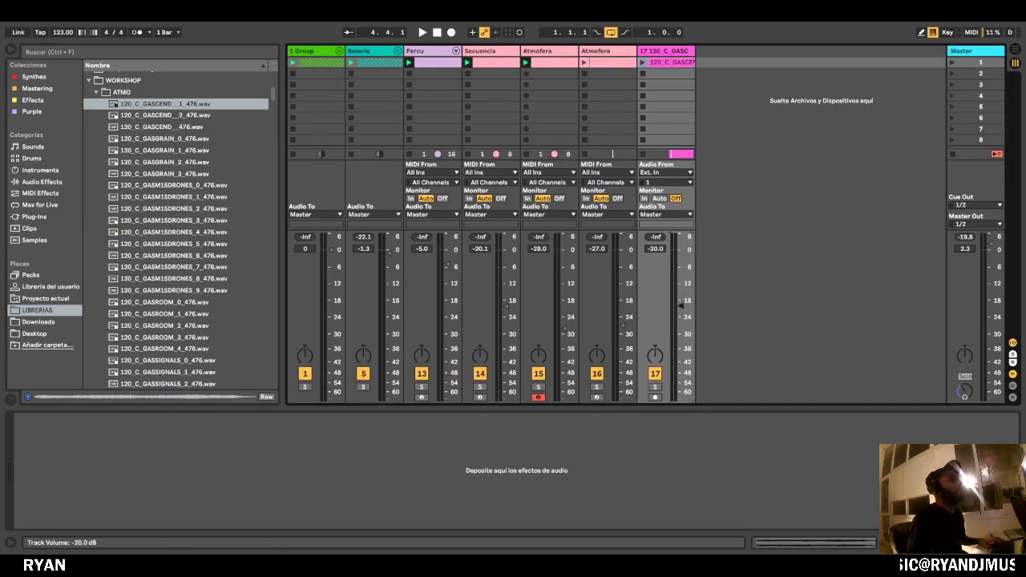
# Launch the GASCEND clip and lower its track volume to -27.6 dB.
pyautogui.click(642, 61)
pyautogui.moveTo(679, 306); pyautogui.dragTo(679, 326)
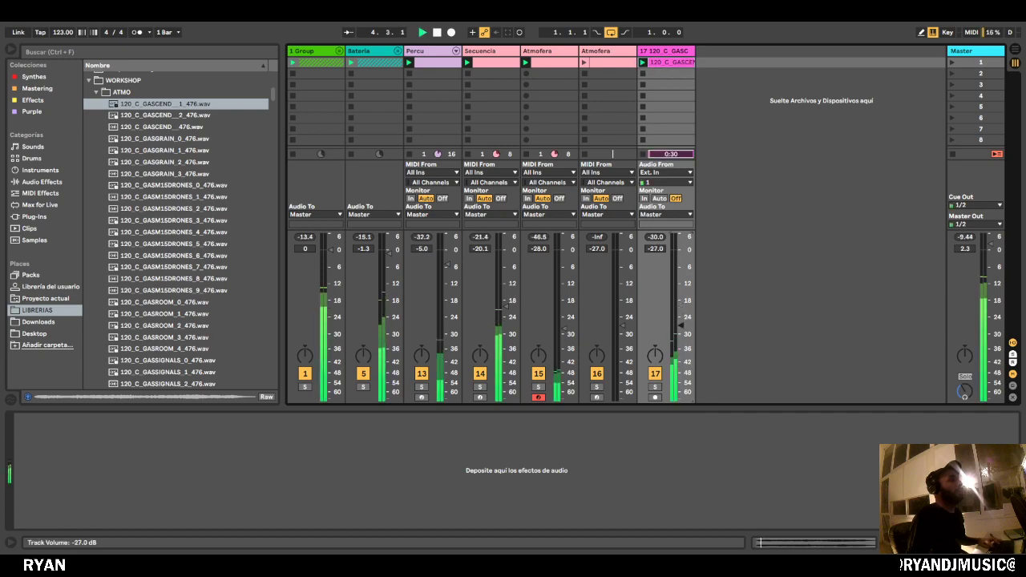
# Set the GASCEND clip's loop to start at 5.2.1 with a length of 2.2.0, and enable looping.
pyautogui.click(686, 60)
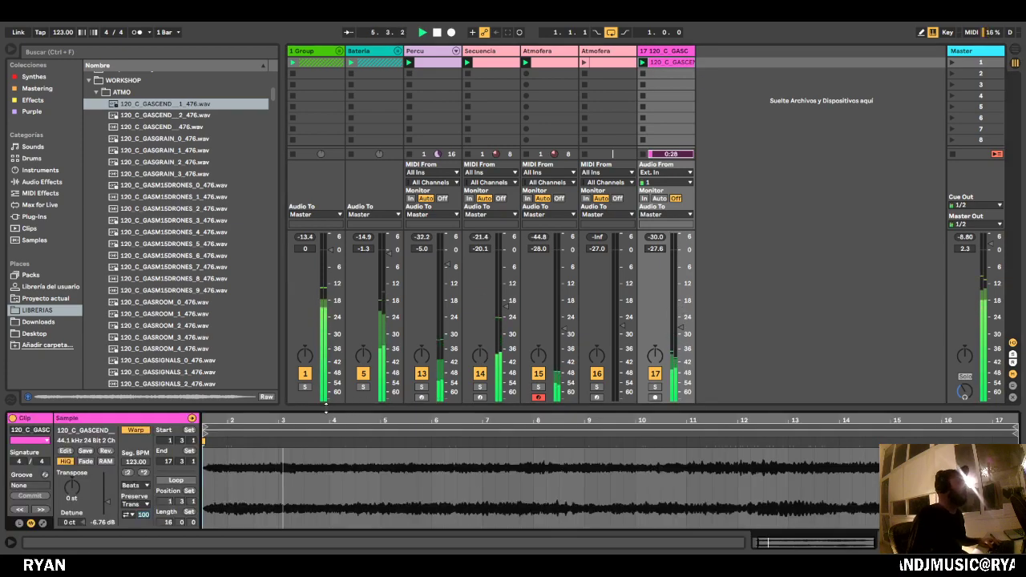
pyautogui.moveTo(326, 410); pyautogui.dragTo(326, 184)
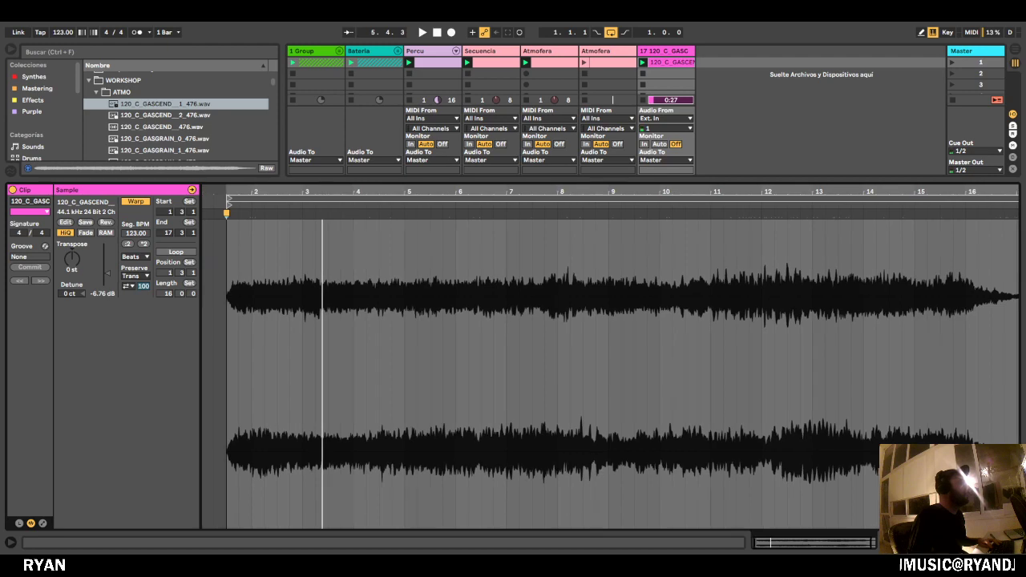
pyautogui.moveTo(212, 200); pyautogui.dragTo(400, 200)
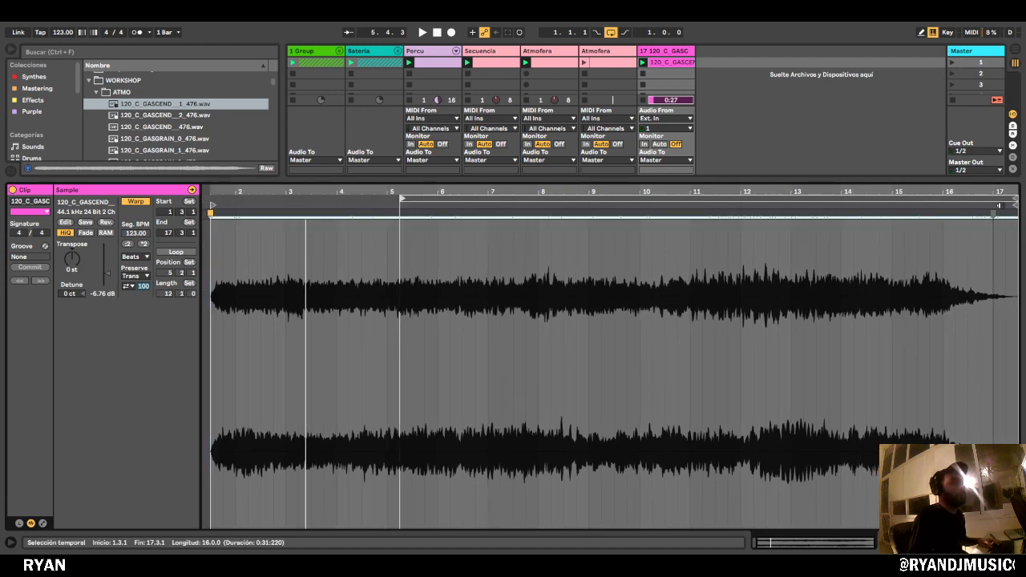
pyautogui.moveTo(1016, 200); pyautogui.dragTo(519, 214)
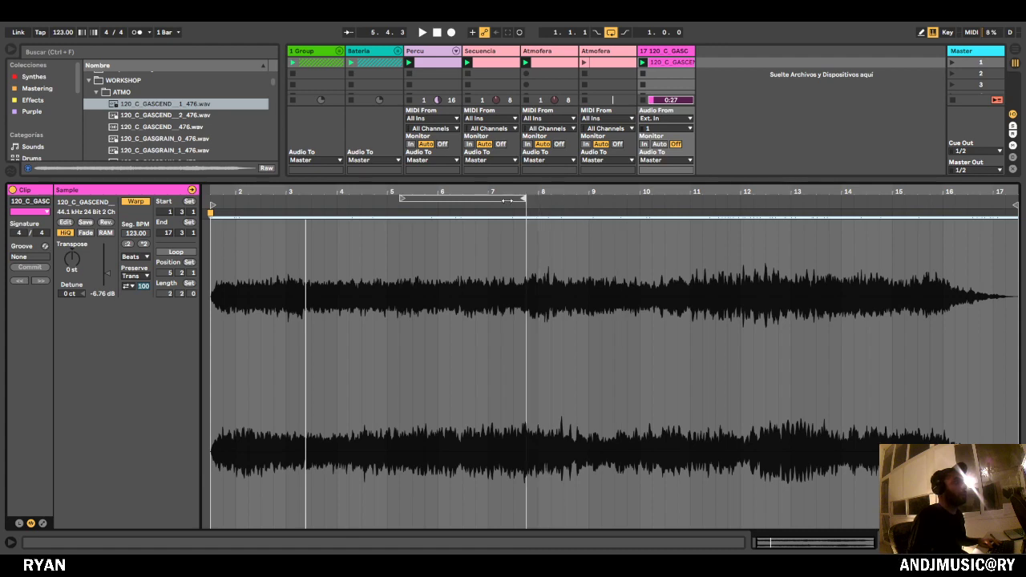
pyautogui.click(175, 253)
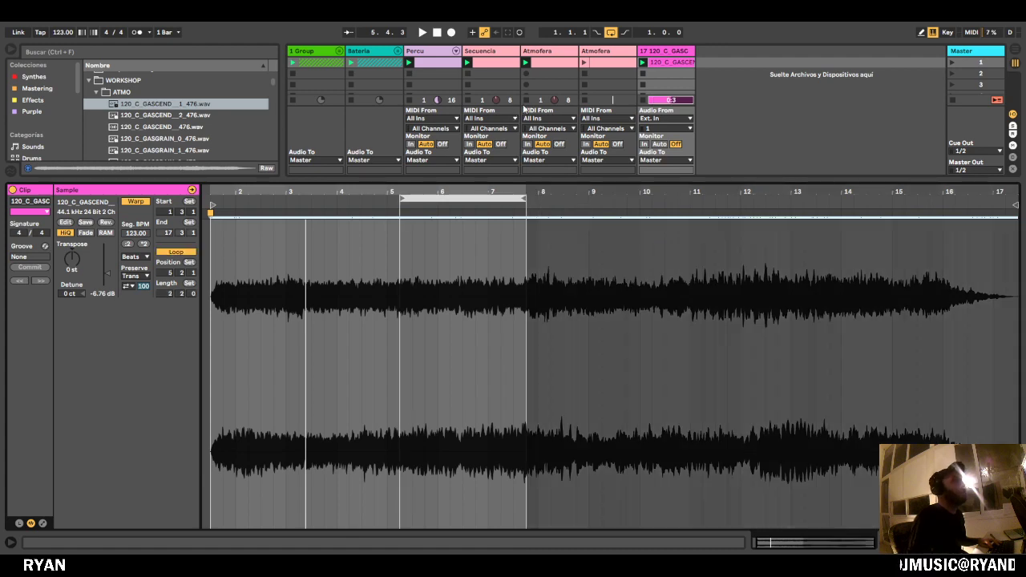
# Relaunch the GASCEND clip and listen to its looped section together with the other tracks.
pyautogui.click(643, 63)
pyautogui.press('space')
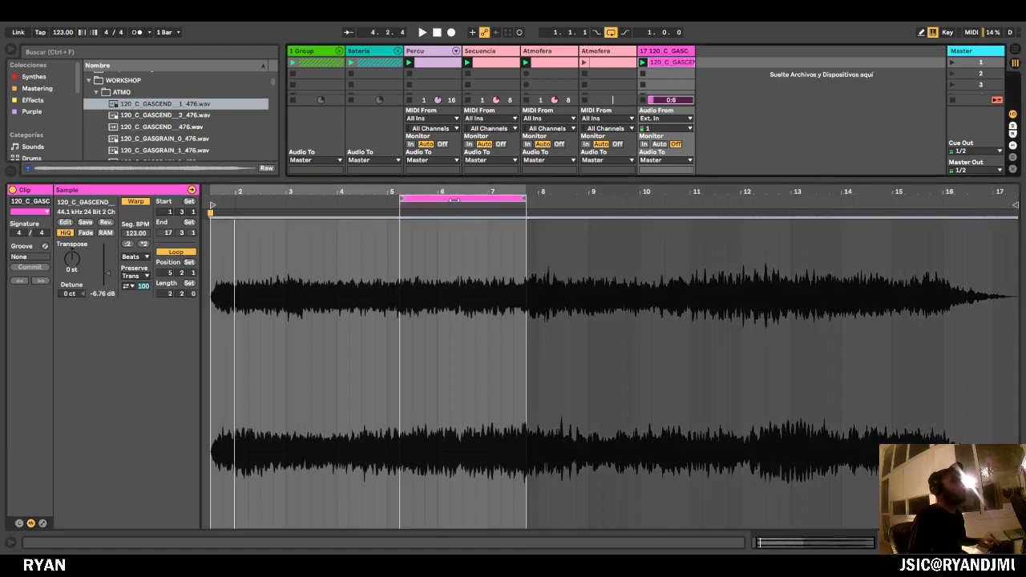
pyautogui.click(454, 199)
pyautogui.press('space')
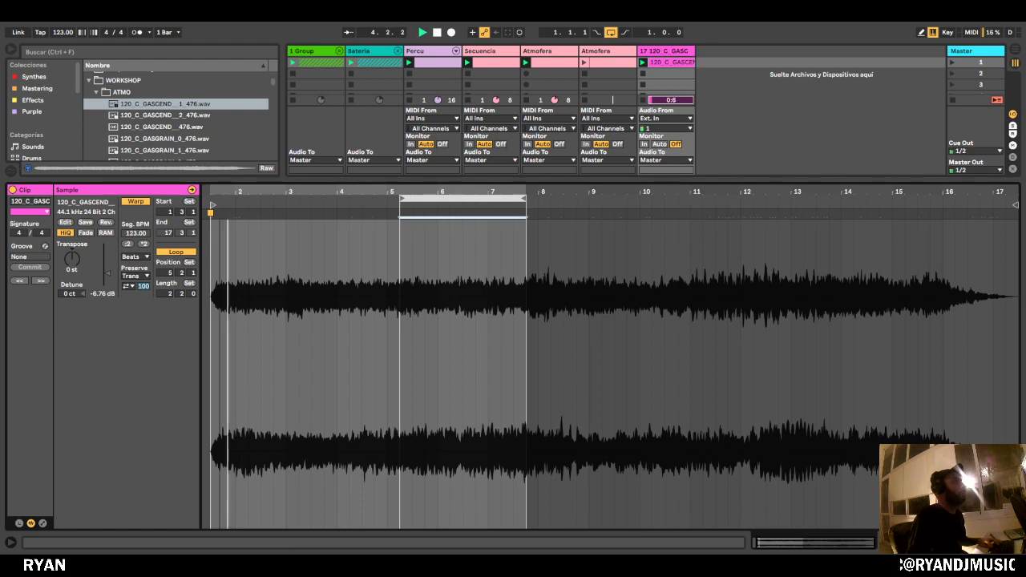
pyautogui.moveTo(223, 195); pyautogui.dragTo(236, 194)
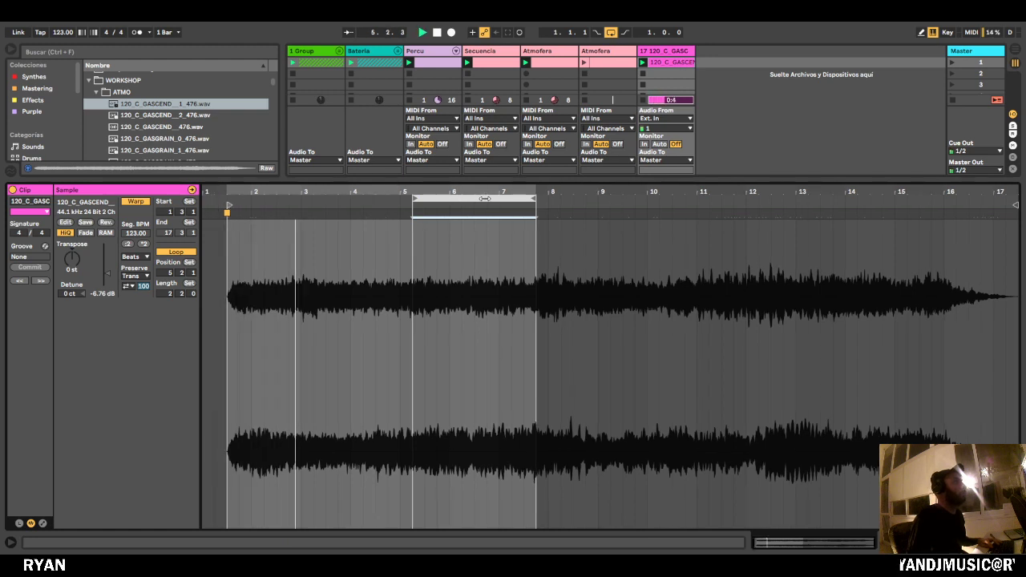
pyautogui.press('space')
pyautogui.press('space')
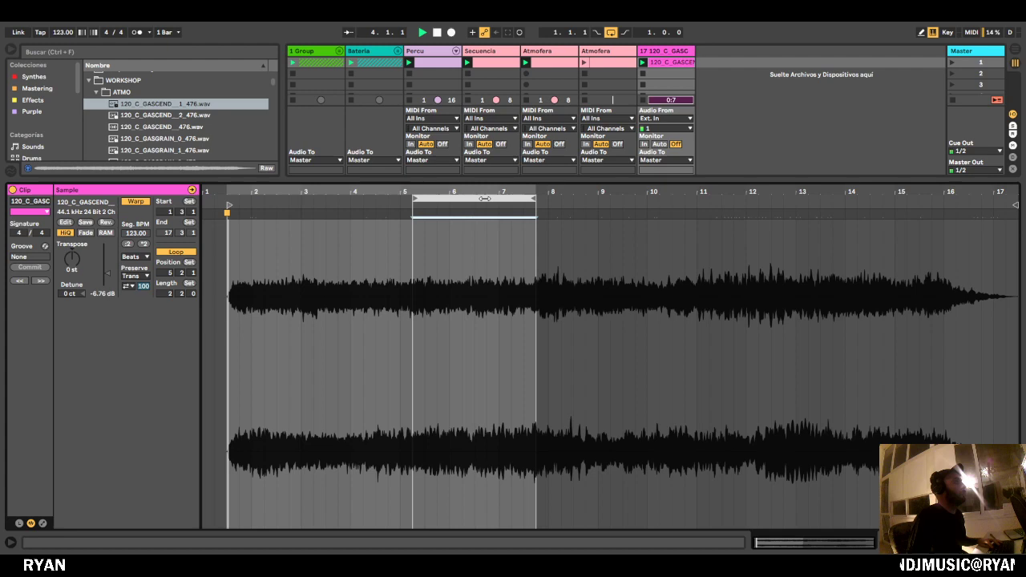
pyautogui.click(441, 207)
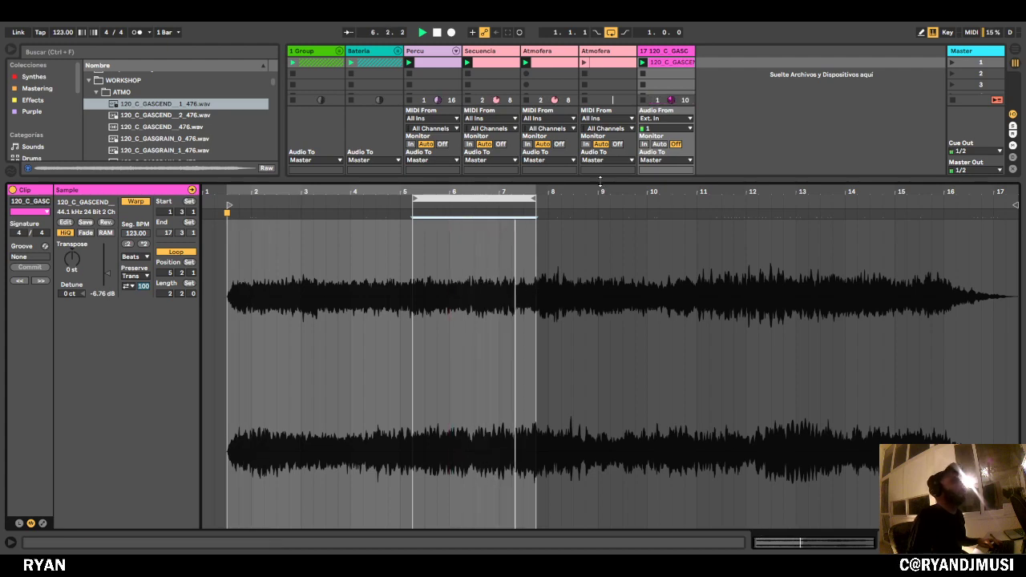
# Rename the GASCEND sample track as atmofera and set its volume to -41.8 dB while checking it in playback.
pyautogui.moveTo(606, 178); pyautogui.dragTo(610, 521)
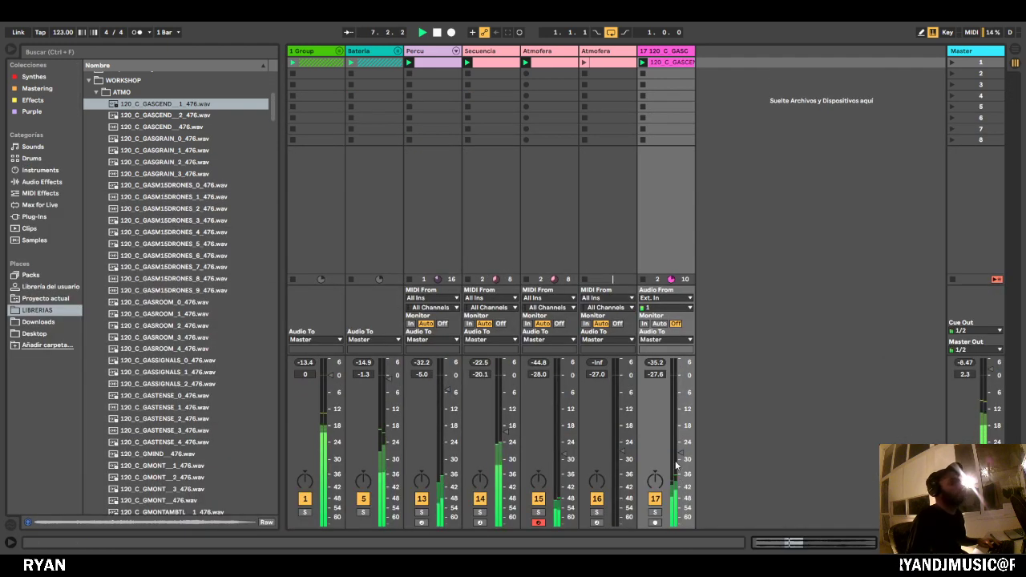
pyautogui.moveTo(681, 461); pyautogui.dragTo(681, 466)
pyautogui.press('space')
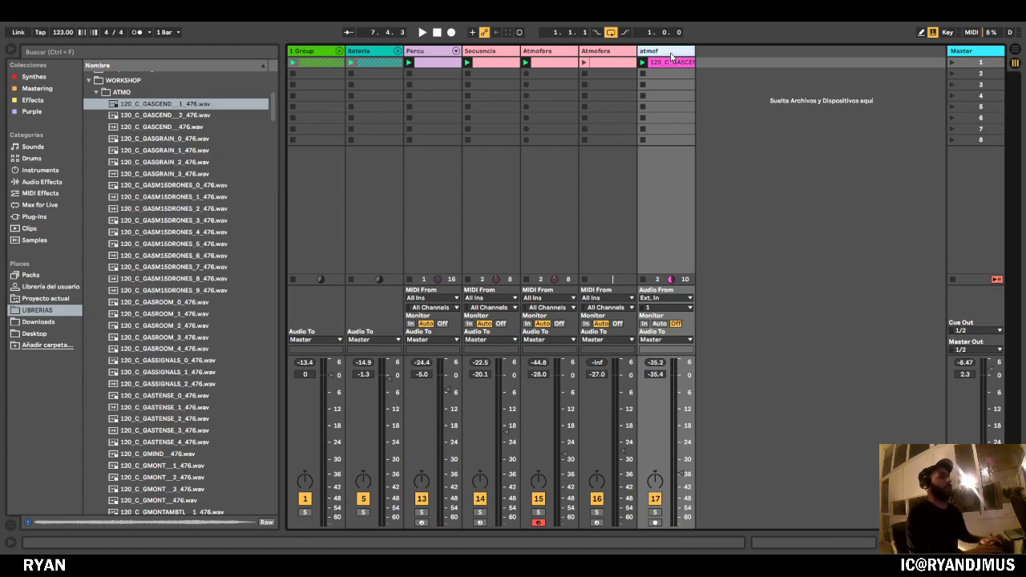
pyautogui.moveTo(681, 473); pyautogui.dragTo(680, 474)
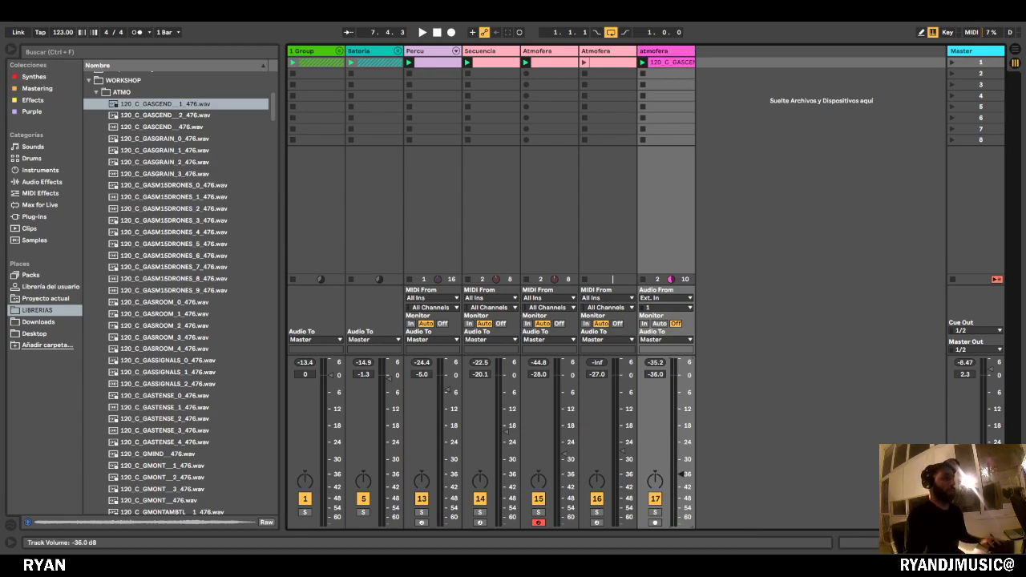
pyautogui.press('space')
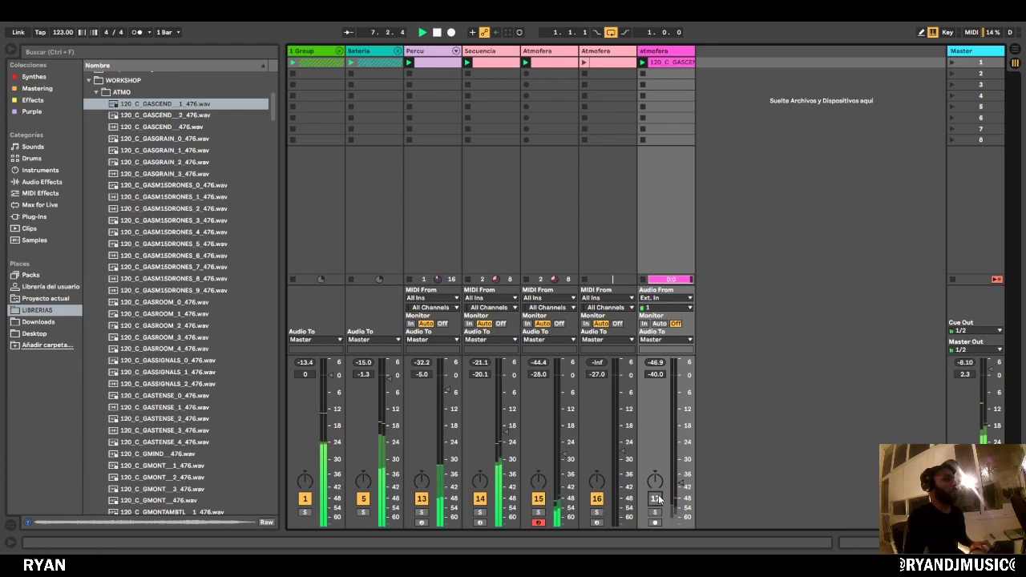
pyautogui.moveTo(680, 484); pyautogui.dragTo(681, 486)
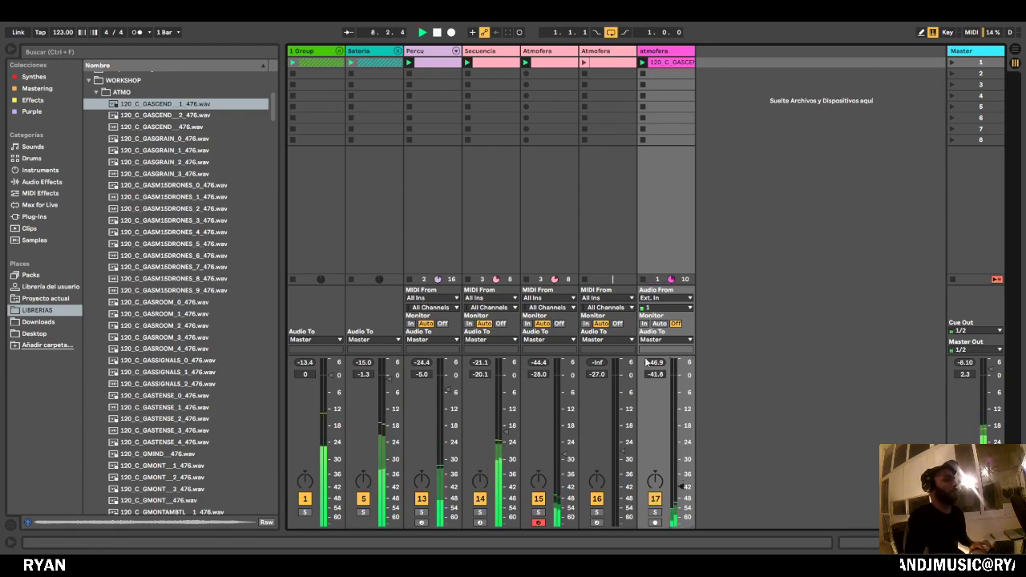
# Clear the name of the sample clip on the new atmofera track.
pyautogui.click(659, 63)
pyautogui.hotkey('ctrl', 'r')
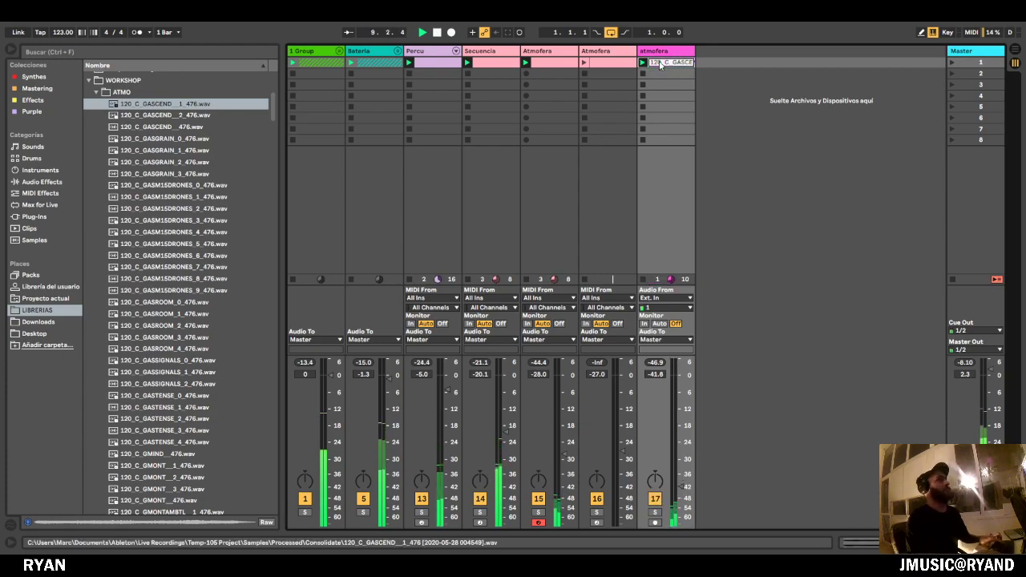
pyautogui.click(775, 97)
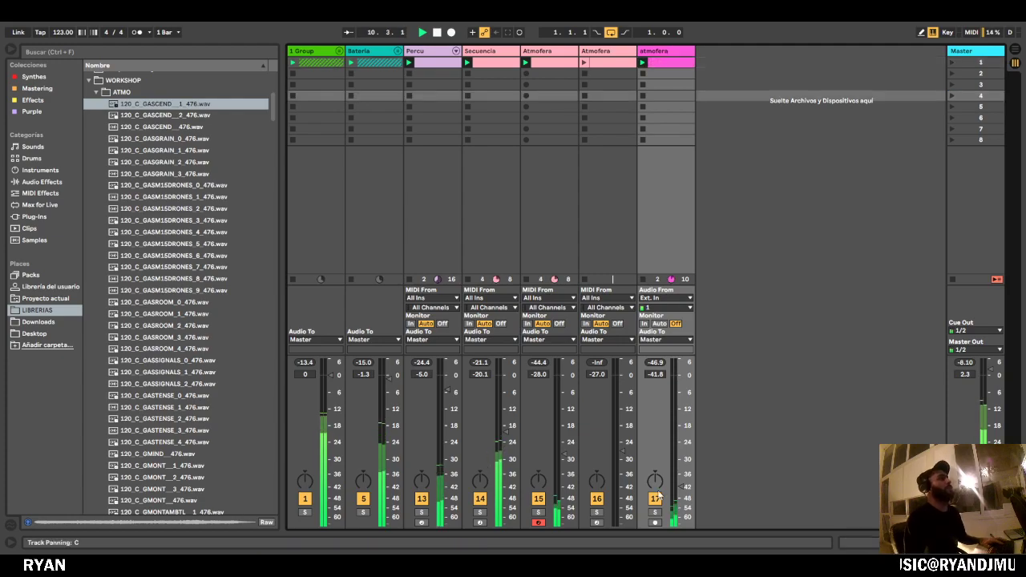
# Open the duplicated Atmofera MIDI track's clip in an enlarged note editor and turn off Fold to show all pitches.
pyautogui.click(614, 54)
pyautogui.doubleClick(608, 62)
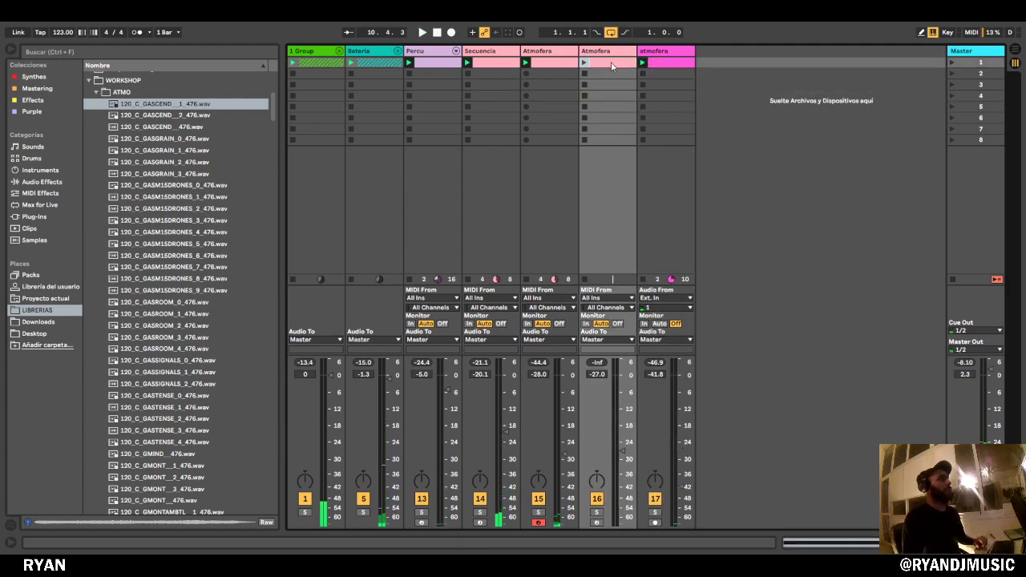
pyautogui.moveTo(572, 405); pyautogui.dragTo(572, 181)
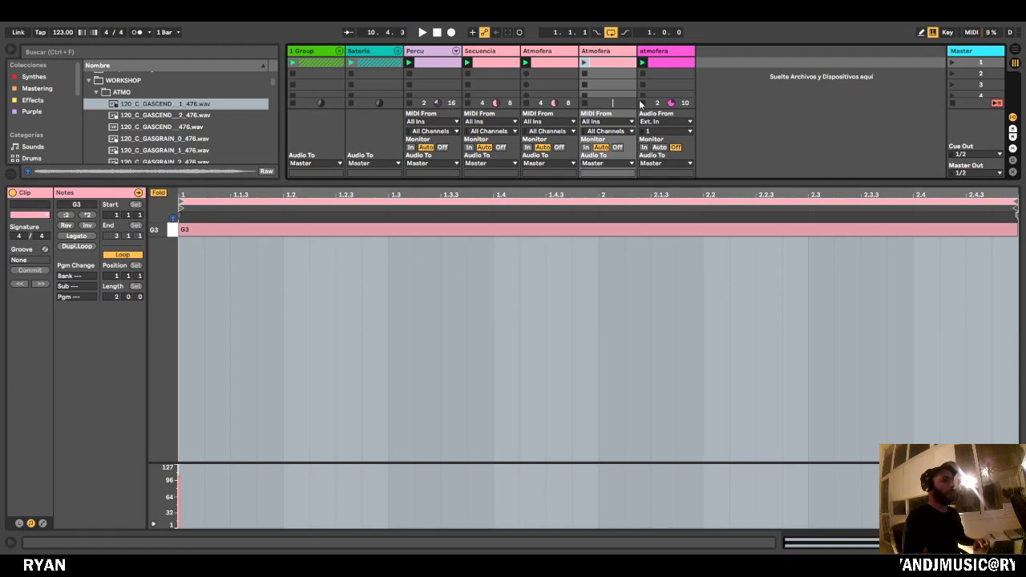
pyautogui.click(192, 234)
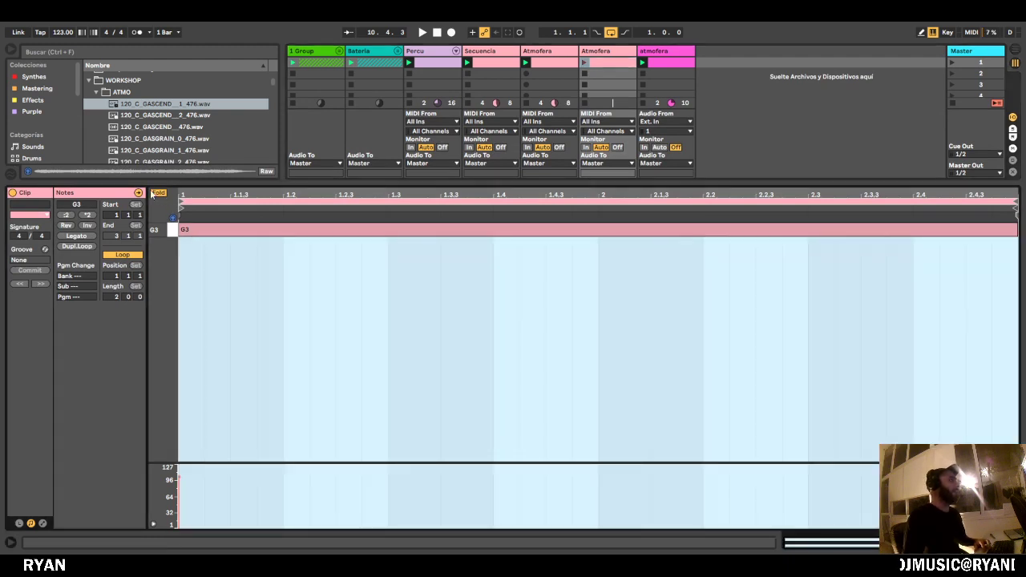
pyautogui.click(156, 192)
# Add an A#3 note at the start of the duplicated Atmofera clip and extend it across both bars with Legato.
pyautogui.scroll(-3, 276, 333)
pyautogui.click(207, 352)
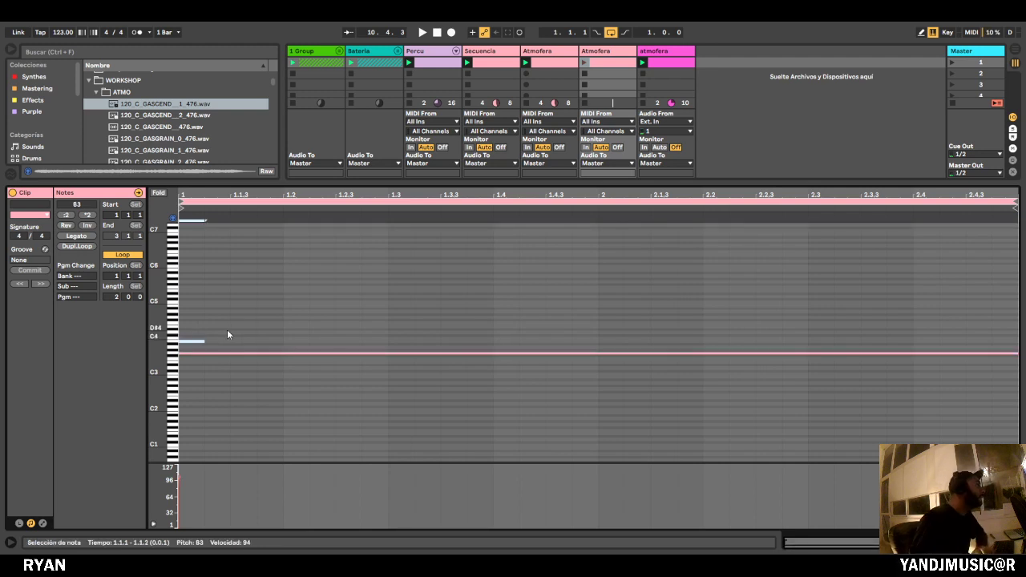
pyautogui.press('Down')
pyautogui.press('Down')
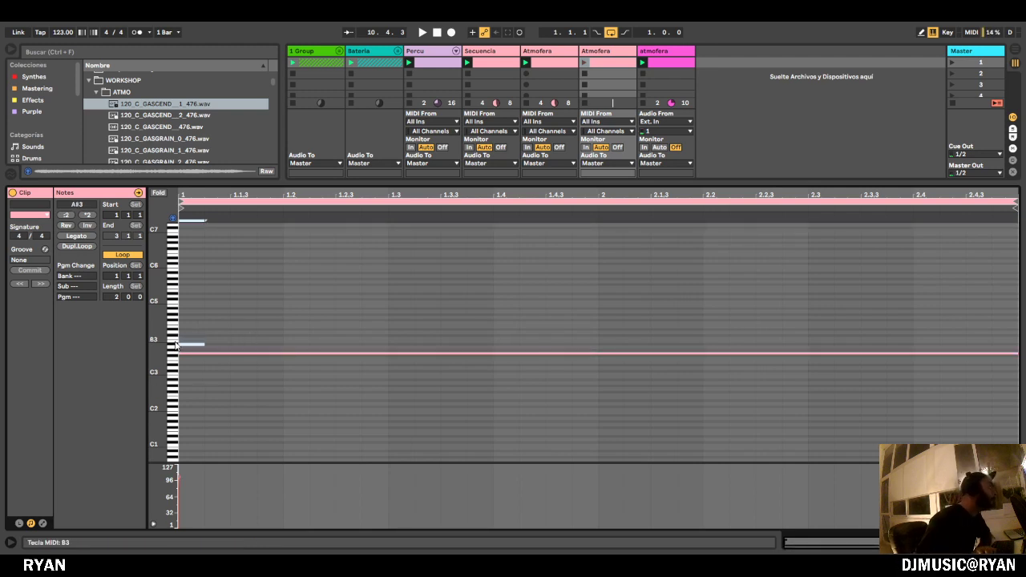
pyautogui.click(88, 237)
# Add a short D#4 note from 1.1.1 to 1.1.2 above the sustained A#3 and G3 notes.
pyautogui.doubleClick(185, 330)
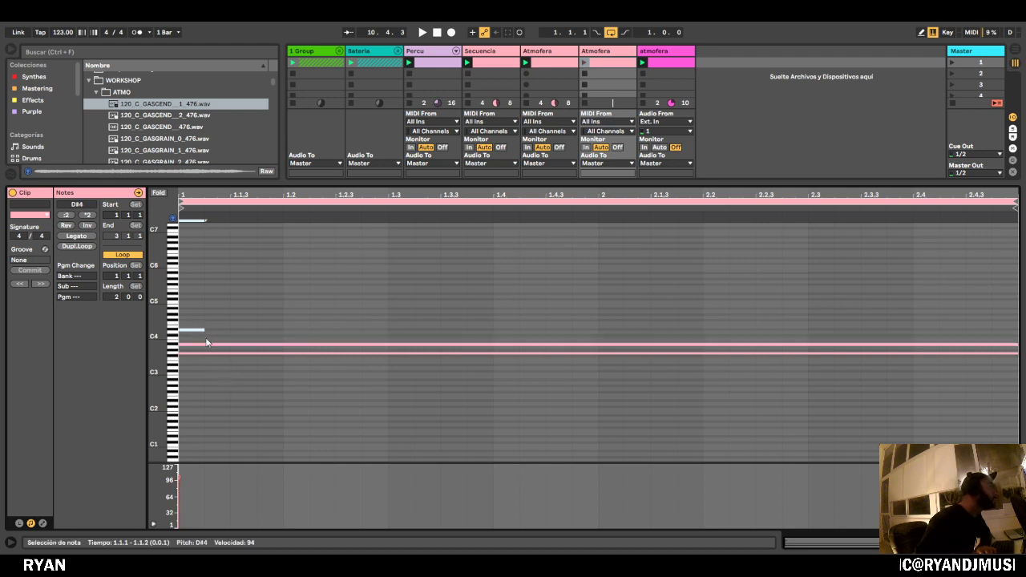
pyautogui.click(228, 330)
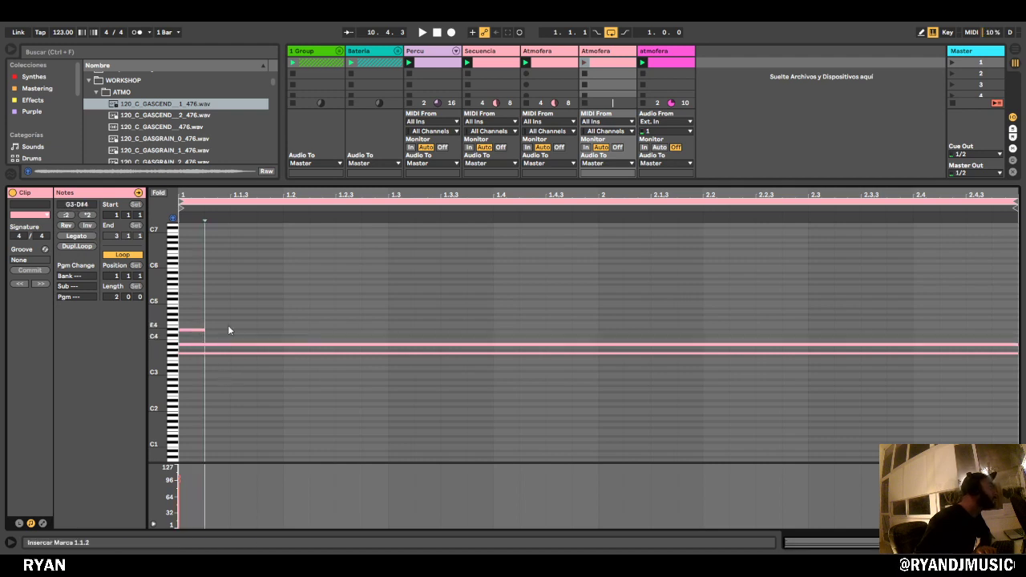
pyautogui.click(180, 353)
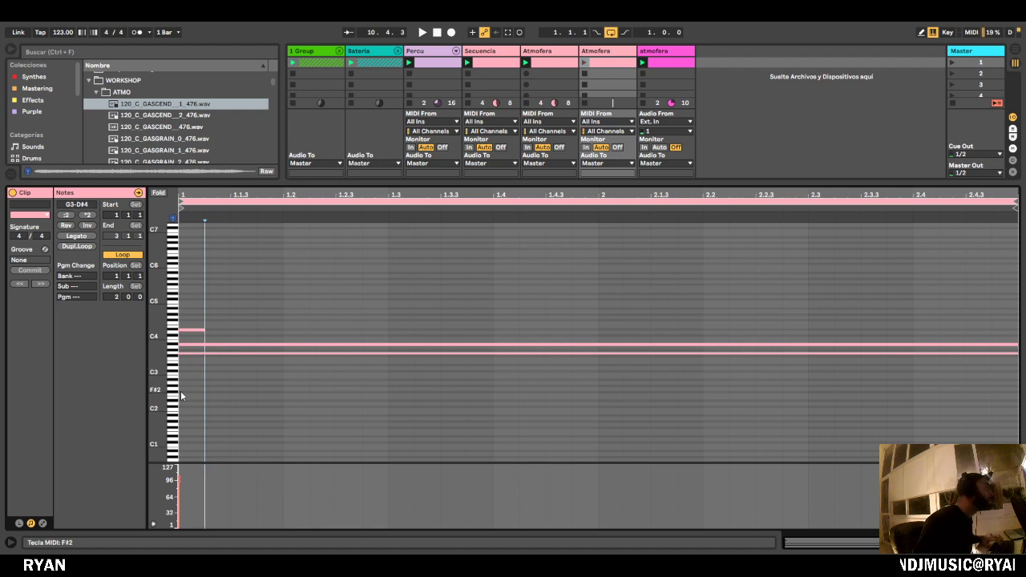
# Move the short D#4 note in the duplicated Atmofera clip to F4 and extend it across both bars with Legato.
pyautogui.scroll(-3, 192, 388)
pyautogui.scroll(2, 241, 361)
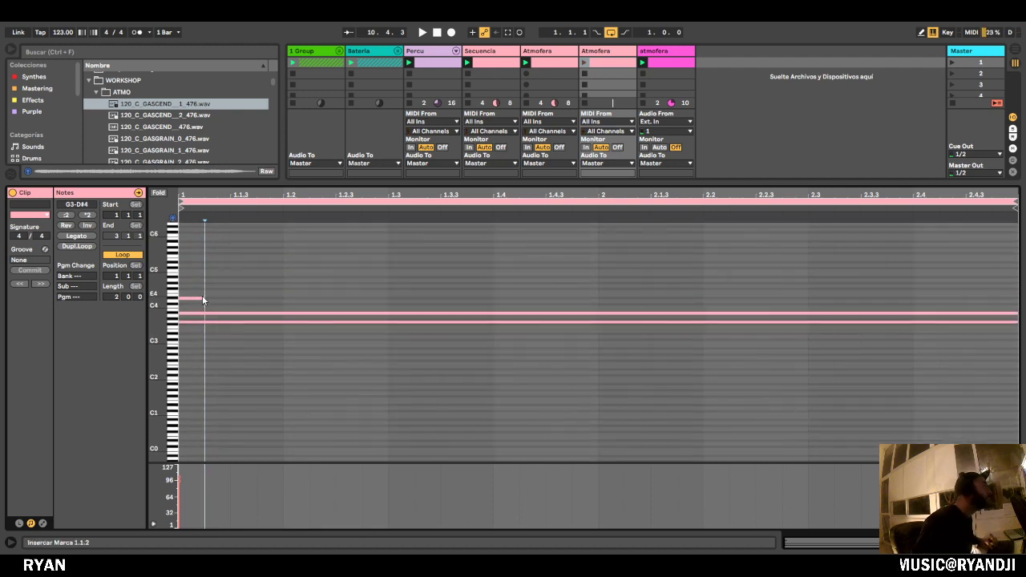
pyautogui.click(192, 298)
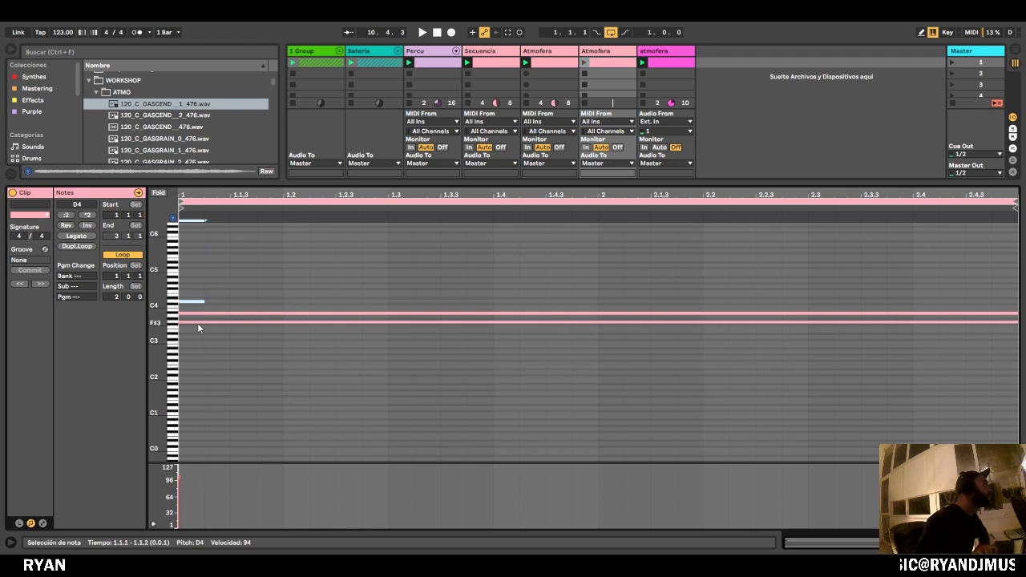
pyautogui.press('Down')
pyautogui.press('Down')
pyautogui.press('Down')
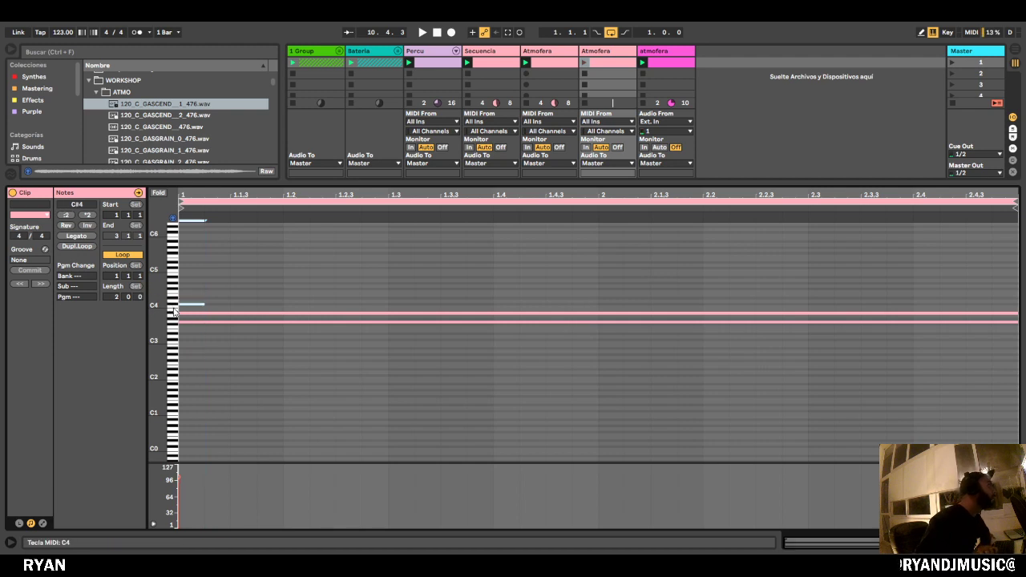
pyautogui.moveTo(174, 311); pyautogui.dragTo(177, 300)
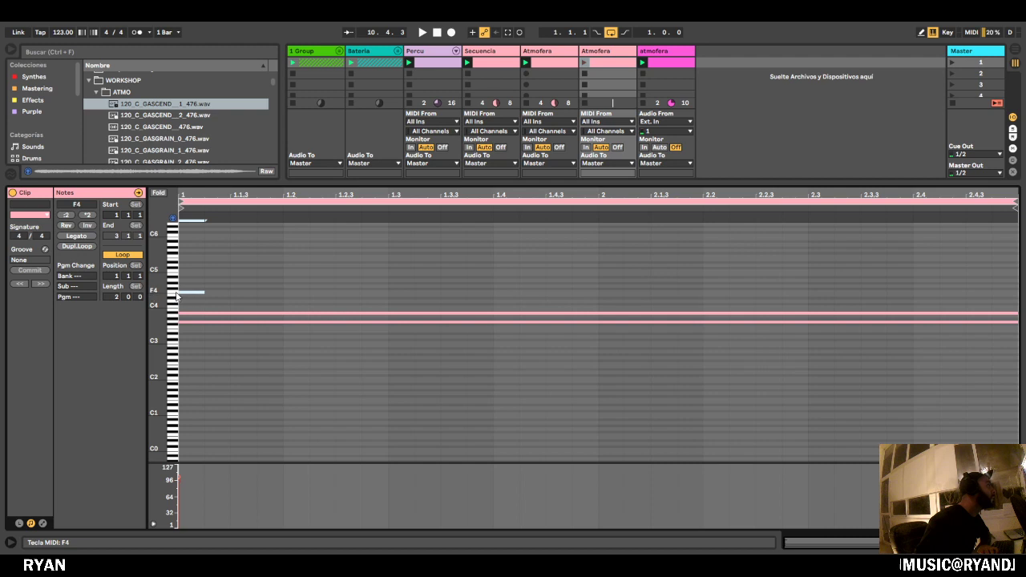
pyautogui.click(77, 236)
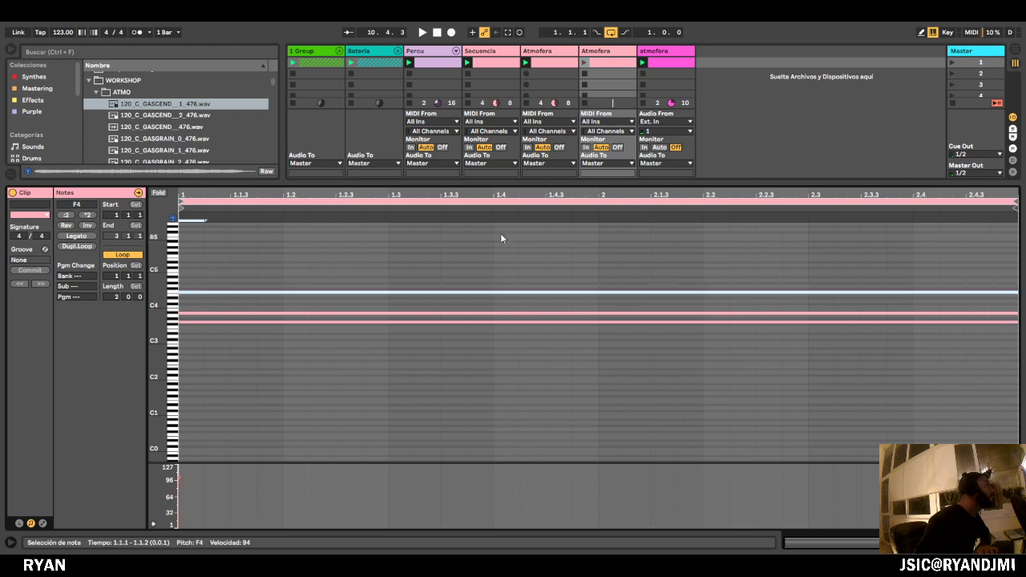
# Play the loop in the full mixer and set the duplicated Atmofera track's volume to -30.3 dB and the atmofera sample track's to -41.2 dB.
pyautogui.click(643, 63)
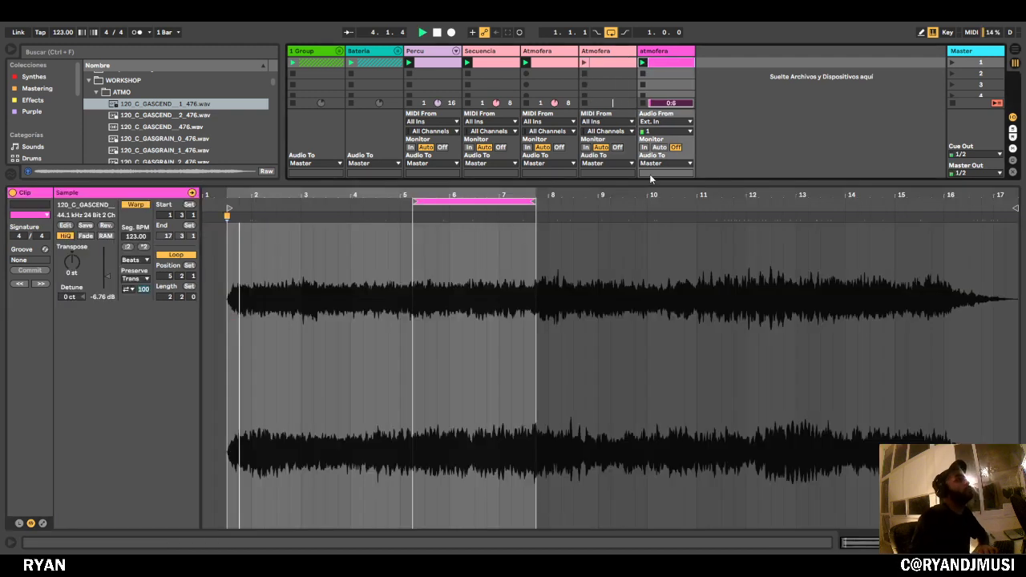
pyautogui.click(598, 84)
pyautogui.moveTo(651, 184); pyautogui.dragTo(622, 459)
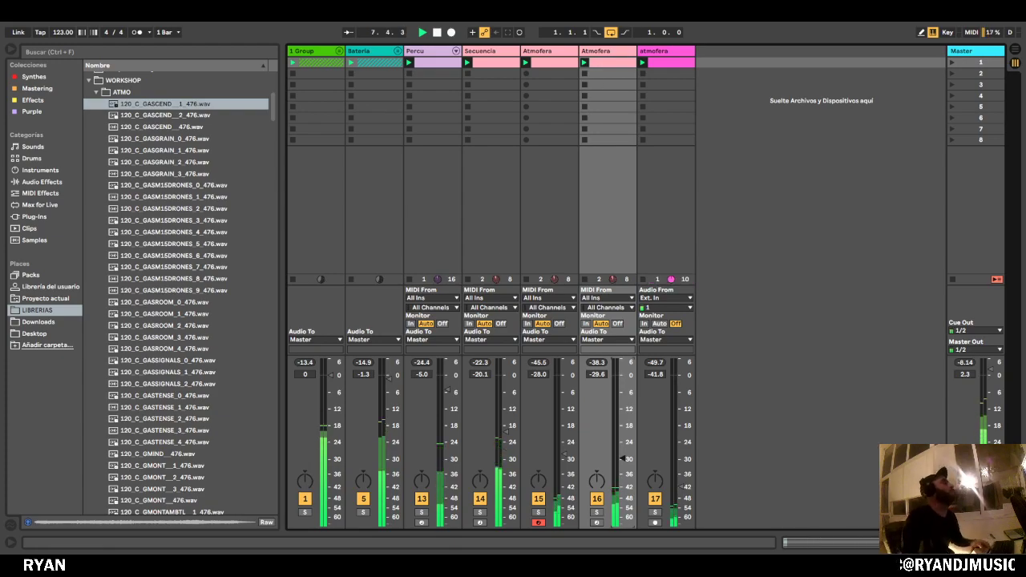
pyautogui.click(8, 48)
pyautogui.click(662, 105)
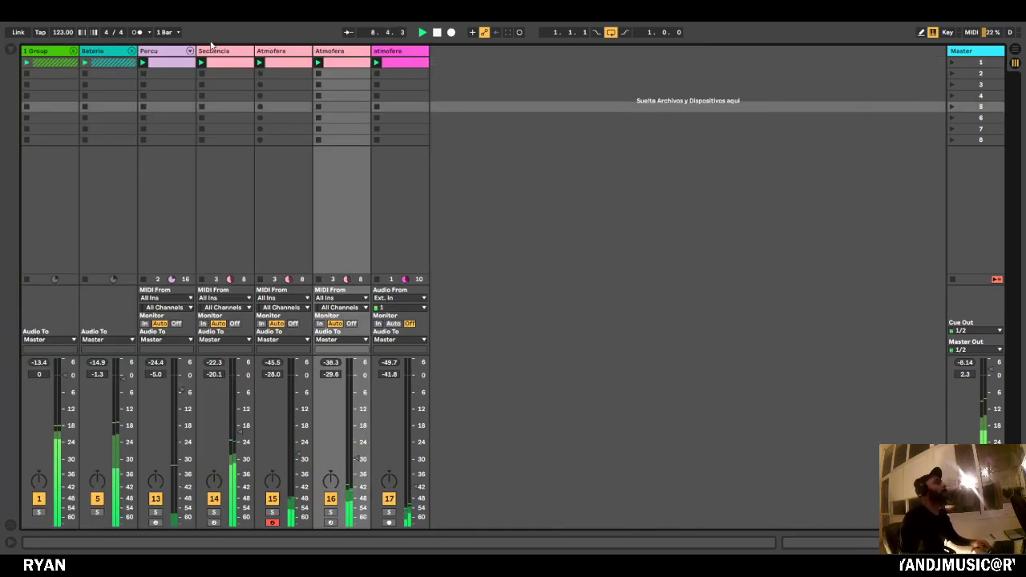
pyautogui.moveTo(356, 459); pyautogui.dragTo(356, 459)
pyautogui.moveTo(414, 486); pyautogui.dragTo(415, 485)
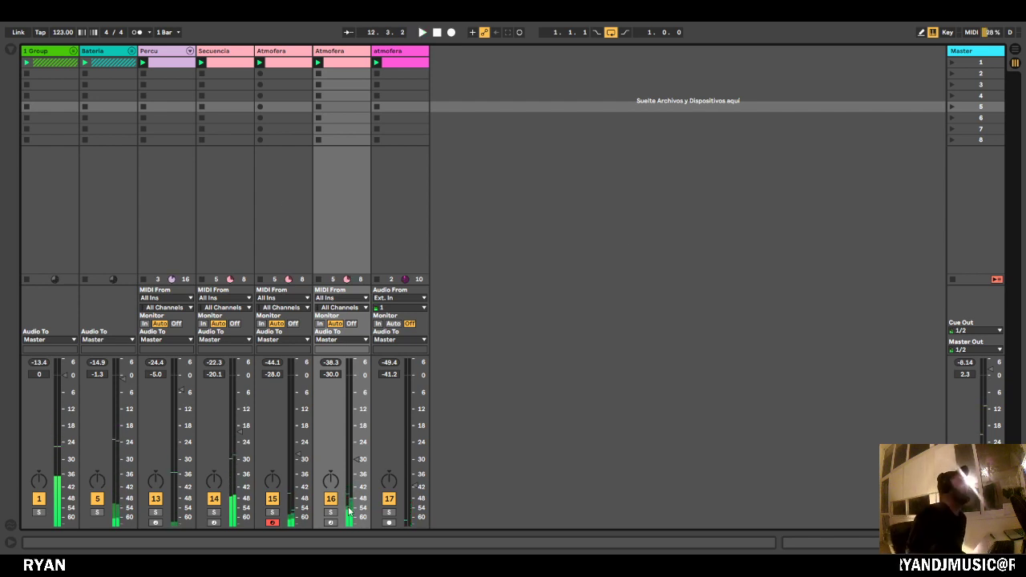
pyautogui.click(582, 100)
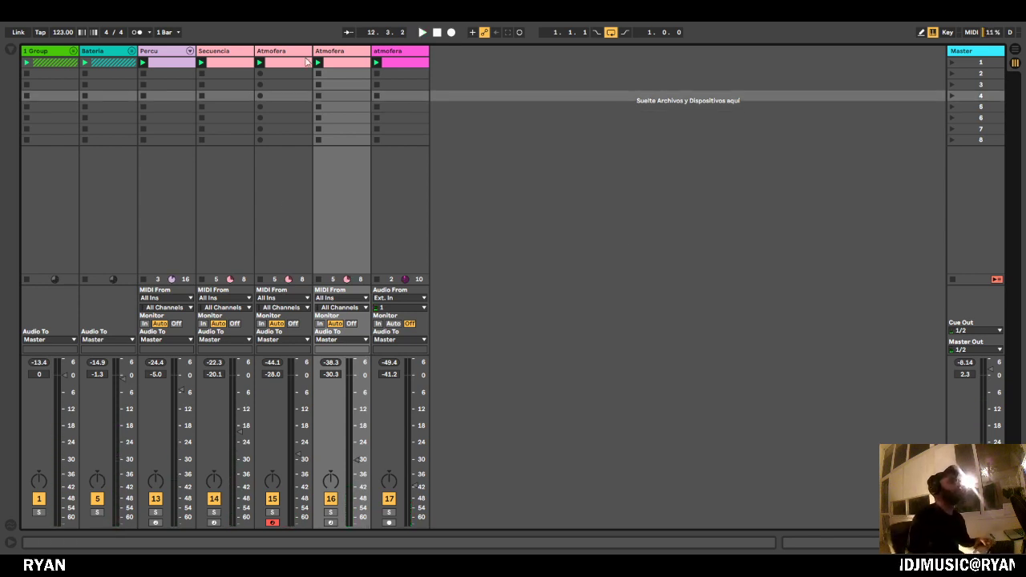
# Load DUNE 3 from the Synthes collection onto a new MIDI track.
pyautogui.click(9, 51)
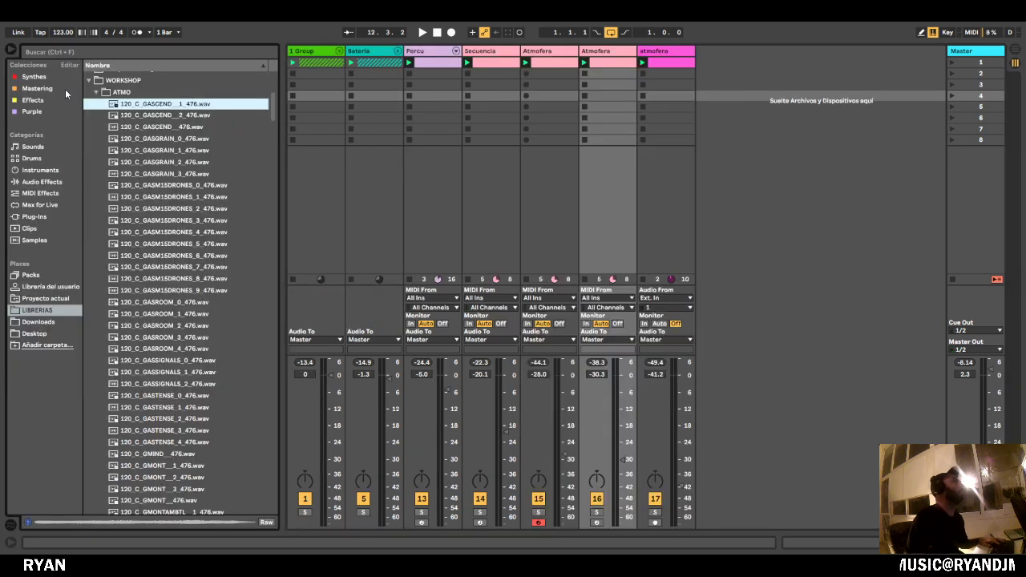
pyautogui.click(44, 77)
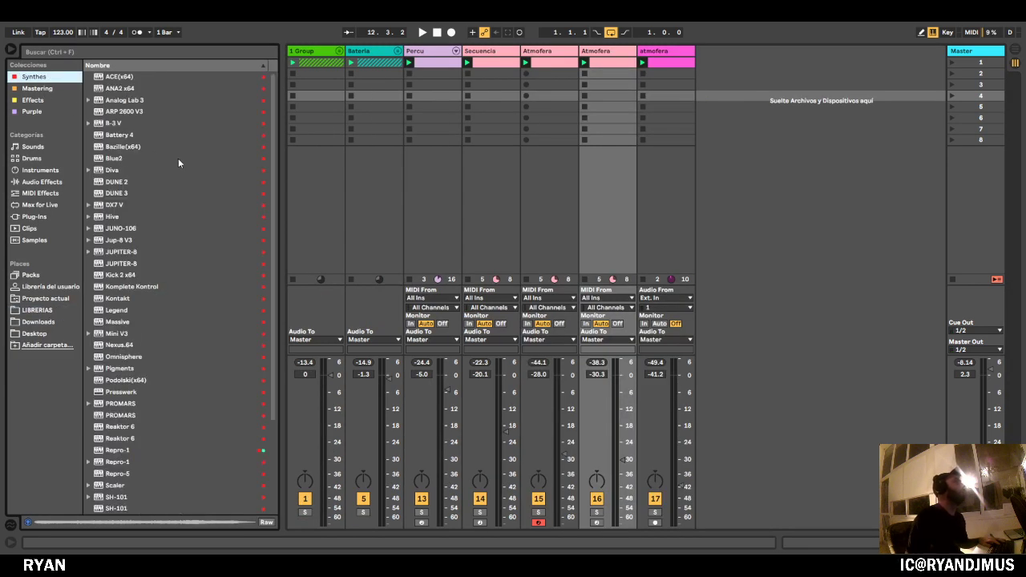
pyautogui.scroll(-5, 143, 262)
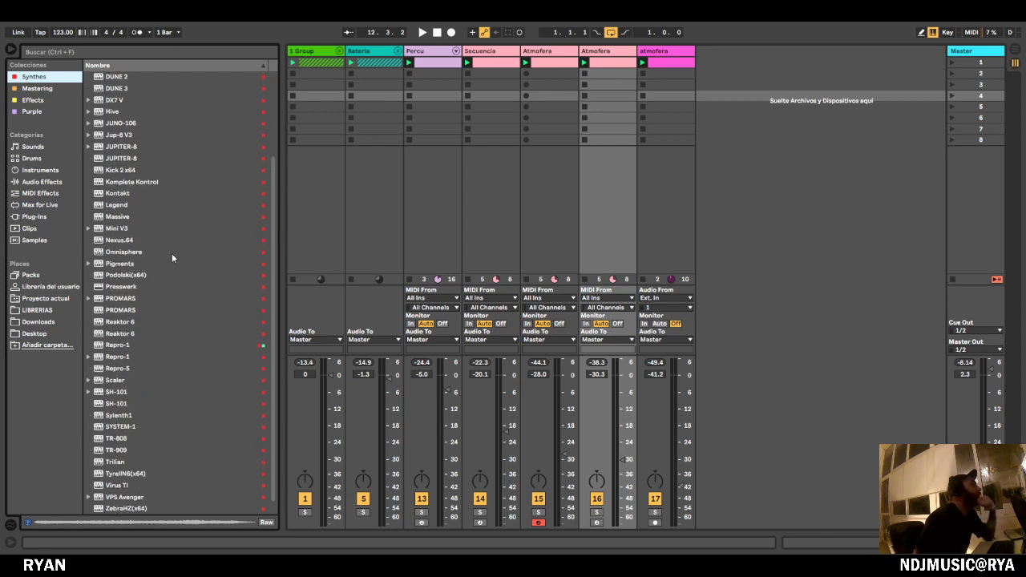
pyautogui.scroll(3, 161, 269)
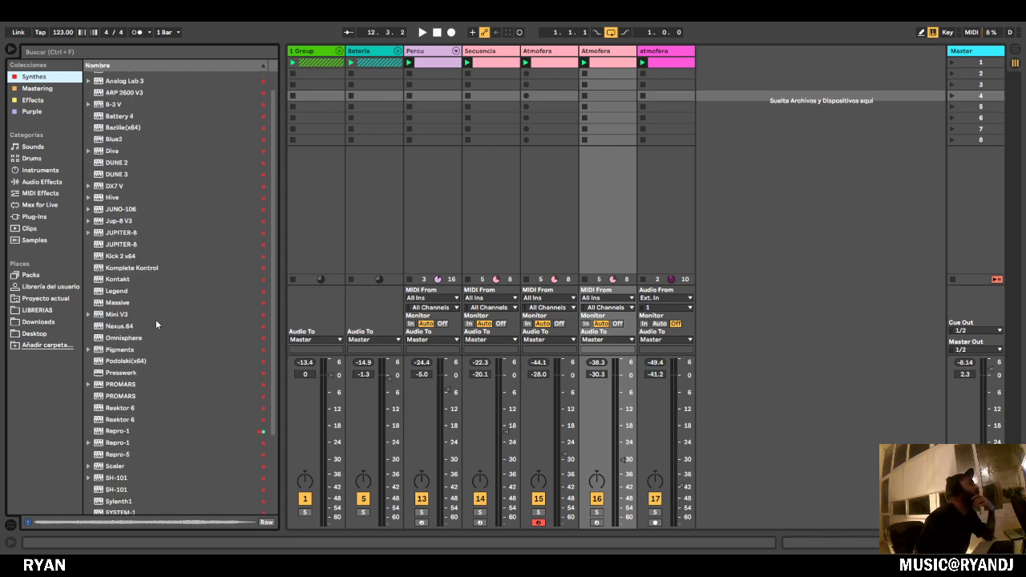
pyautogui.scroll(1, 167, 190)
pyautogui.click(167, 193)
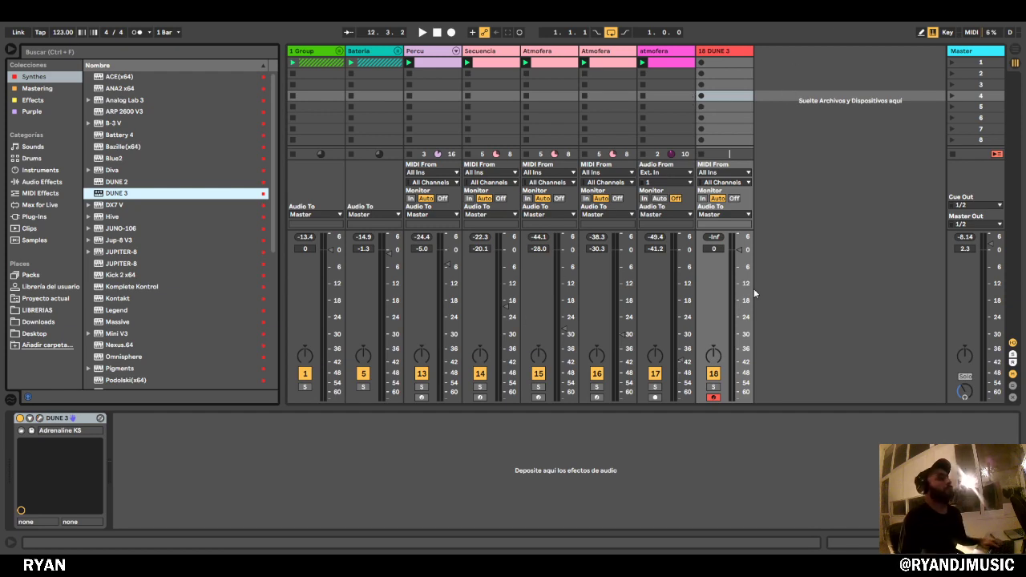
# Lower the DUNE 3 track's volume to -24.0 dB and switch the synth to the Blue Oceans KS preset.
pyautogui.moveTo(740, 250); pyautogui.dragTo(741, 316)
pyautogui.doubleClick(727, 52)
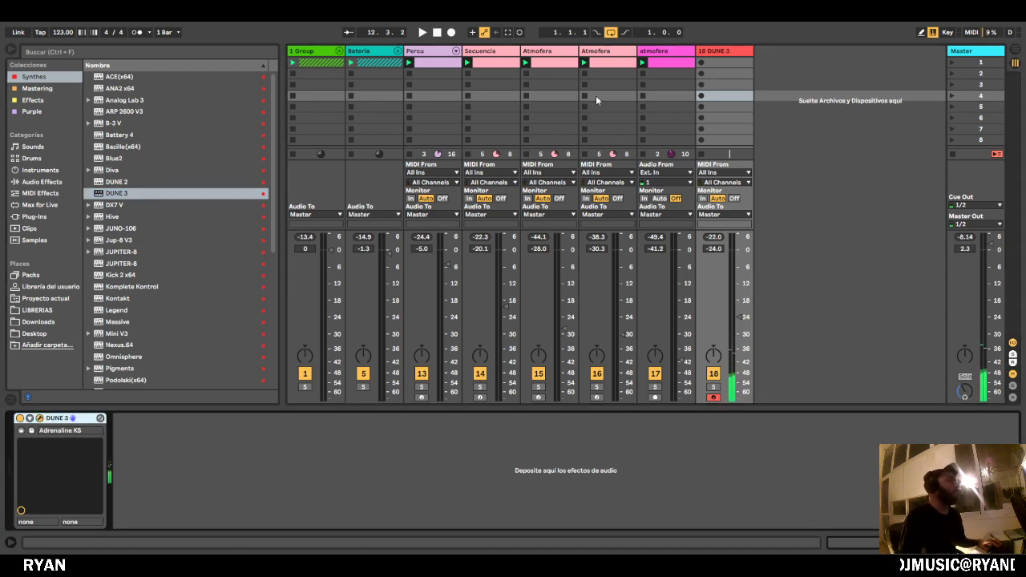
pyautogui.click(545, 138)
pyautogui.click(545, 137)
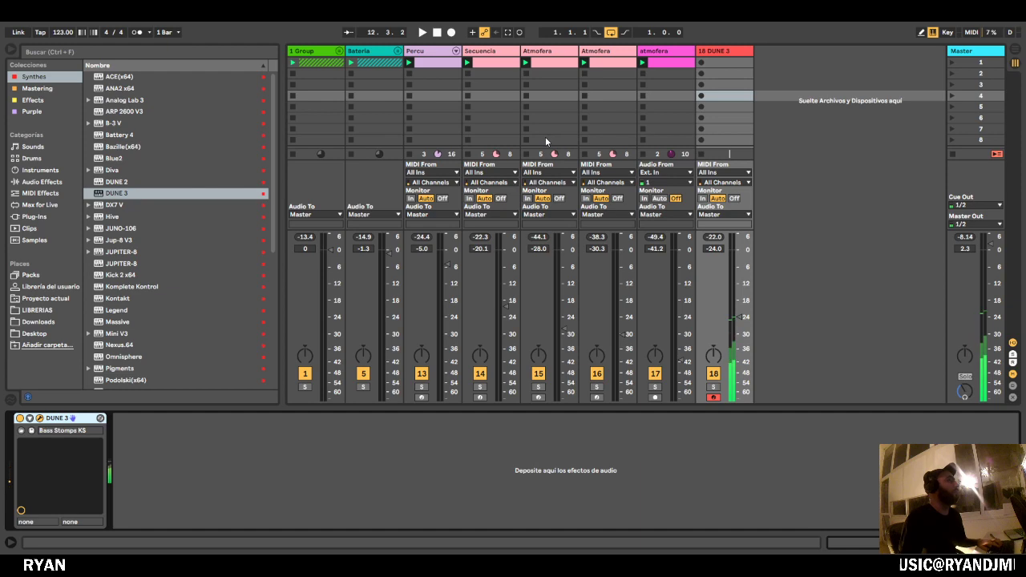
pyautogui.click(546, 138)
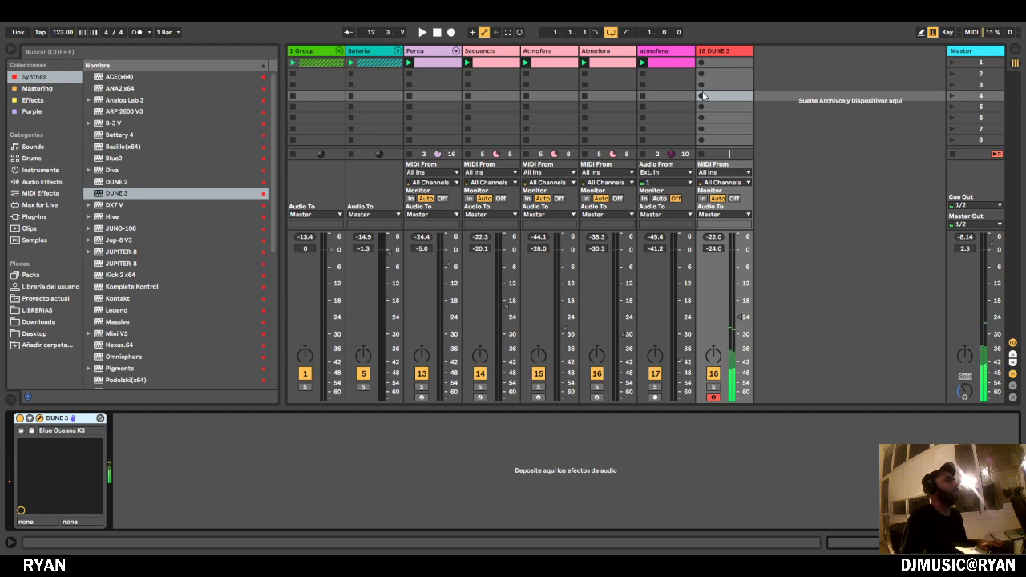
# Create a clip in the DUNE 3 track's first slot, add a G3 note from 1.1.2 to 1.1.3 and launch it.
pyautogui.click(702, 62)
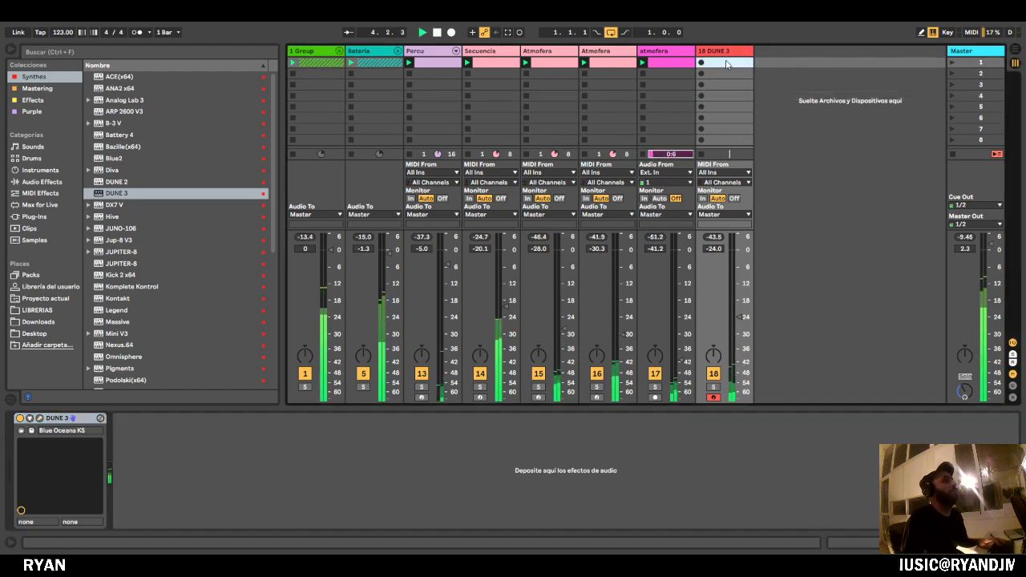
pyautogui.moveTo(473, 407); pyautogui.dragTo(315, 133)
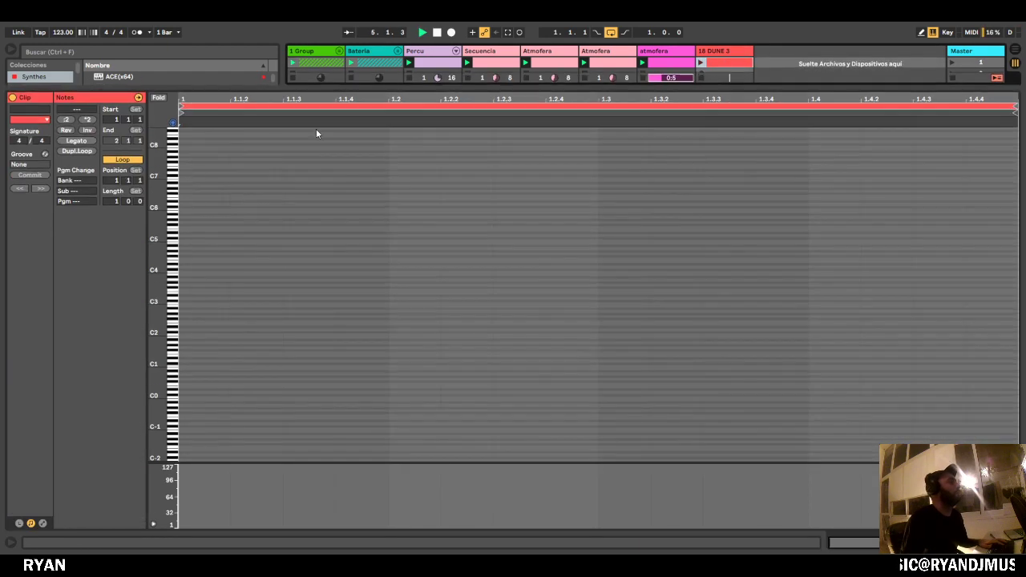
pyautogui.click(160, 99)
pyautogui.doubleClick(241, 273)
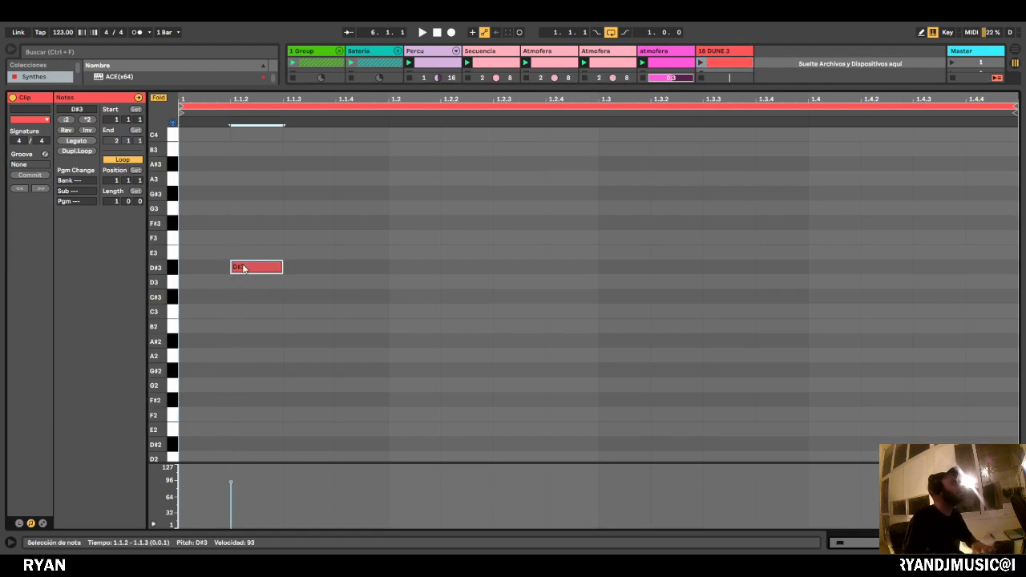
pyautogui.press('Up')
pyautogui.press('Up')
pyautogui.press('Up')
pyautogui.press('Up')
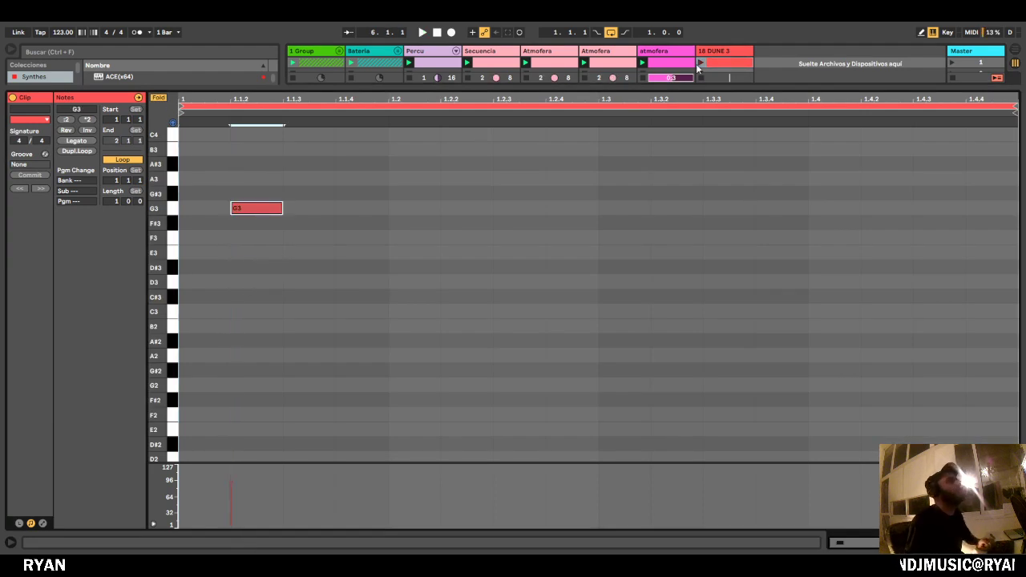
pyautogui.click(700, 63)
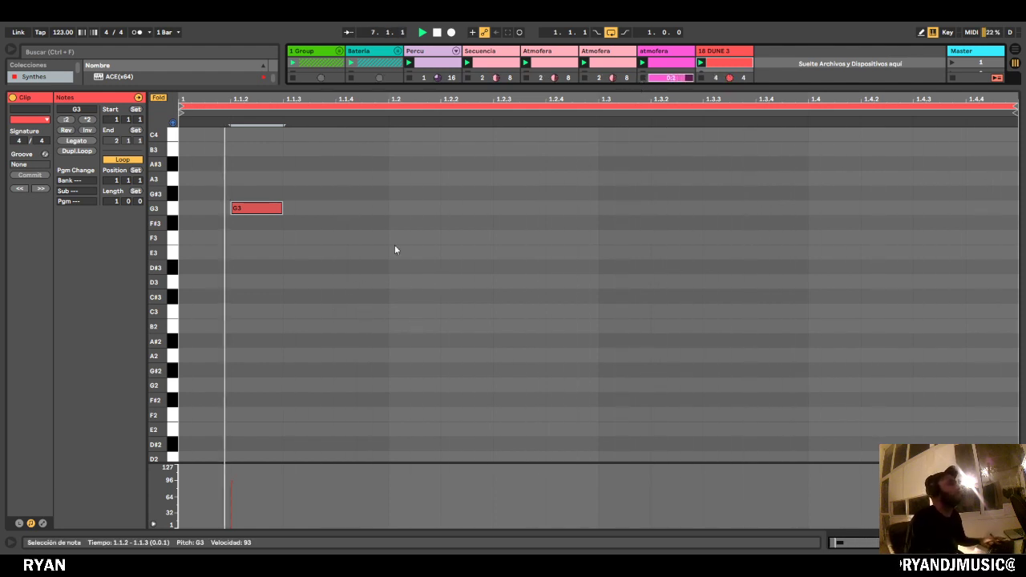
# Try an E3 note from 1.2.3 to 1.2.4 in the DUNE 3 clip, remove it and stop playback in the mixer view.
pyautogui.doubleClick(515, 253)
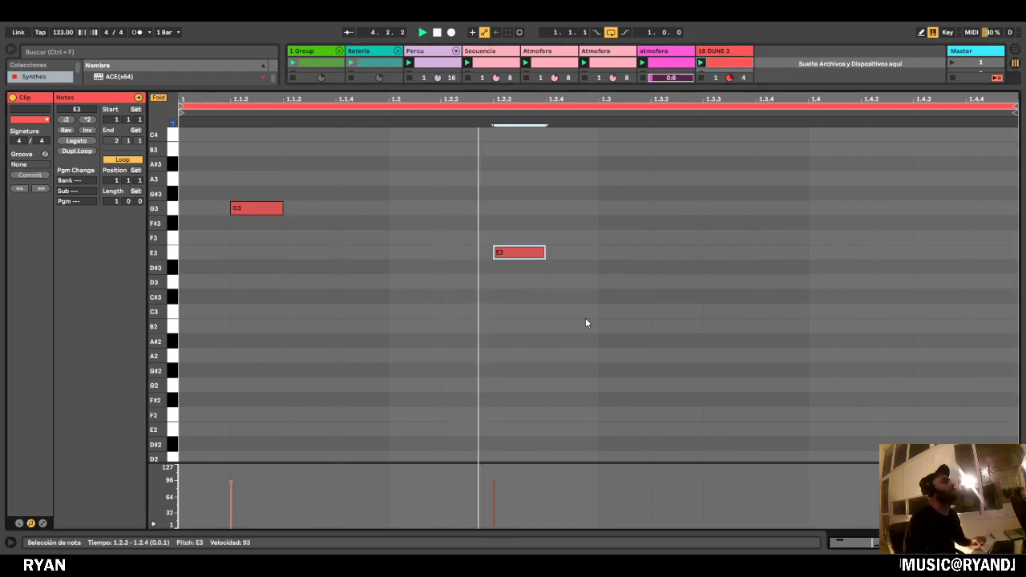
pyautogui.doubleClick(532, 254)
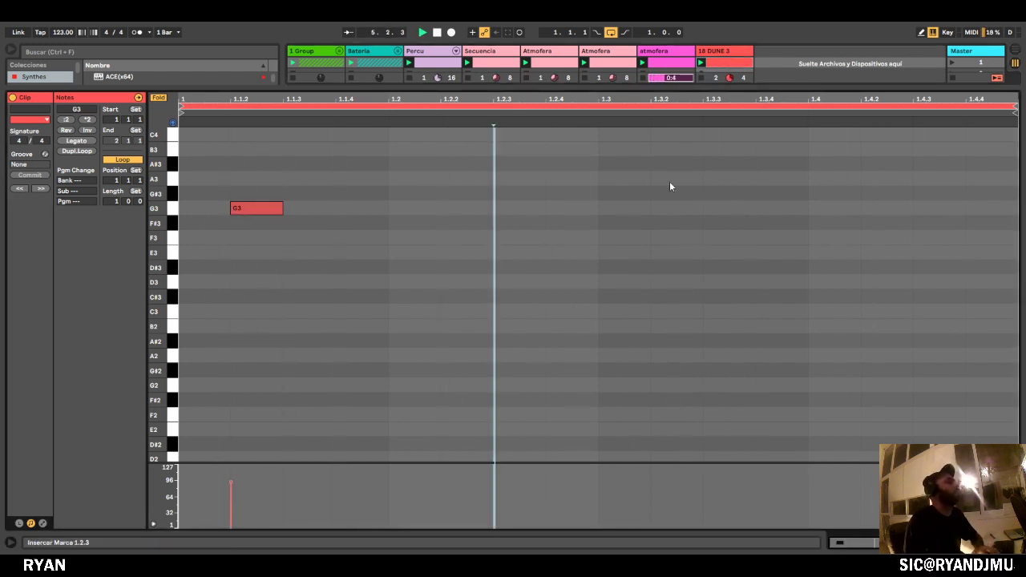
pyautogui.moveTo(657, 88); pyautogui.dragTo(657, 541)
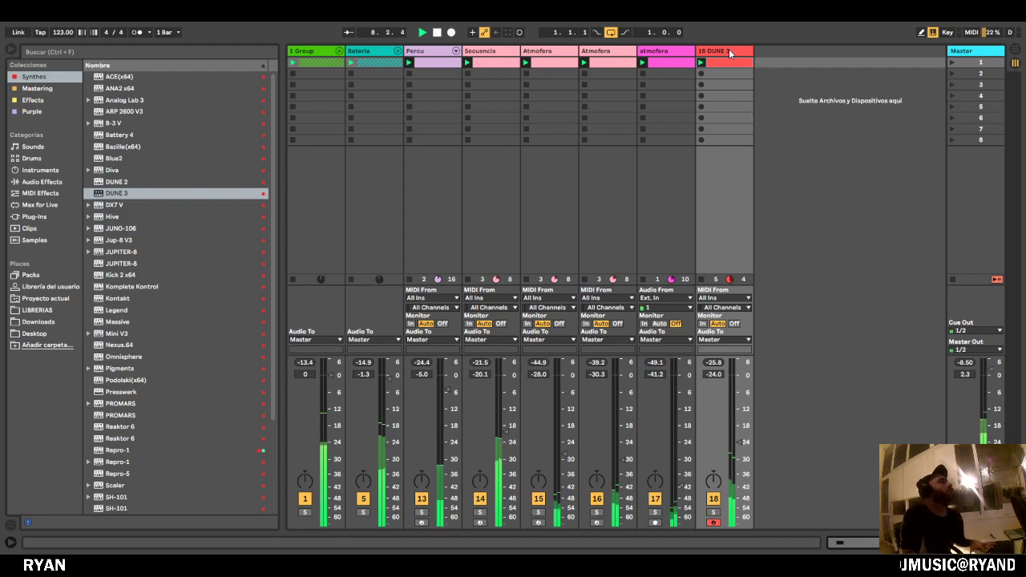
pyautogui.press('space')
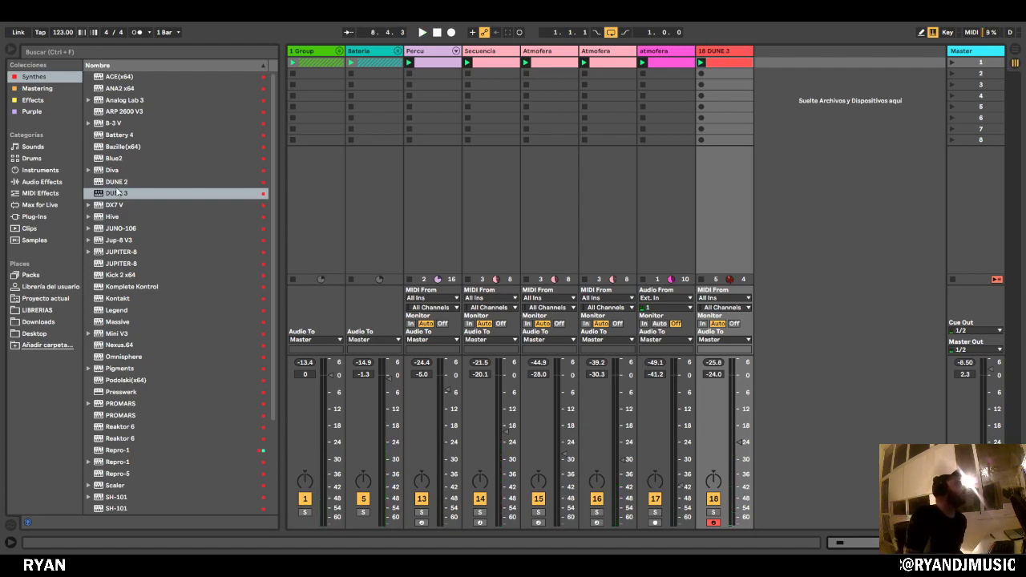
# Search the Synthes collection for hive, load Hive onto a new MIDI track and lower its volume to -19.5 dB.
pyautogui.click(158, 50)
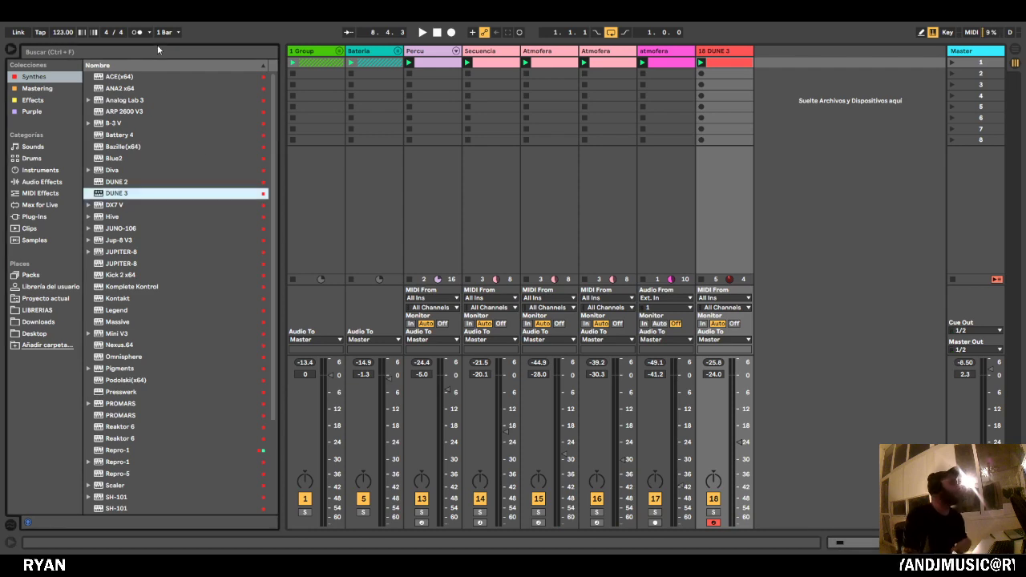
pyautogui.click(156, 50)
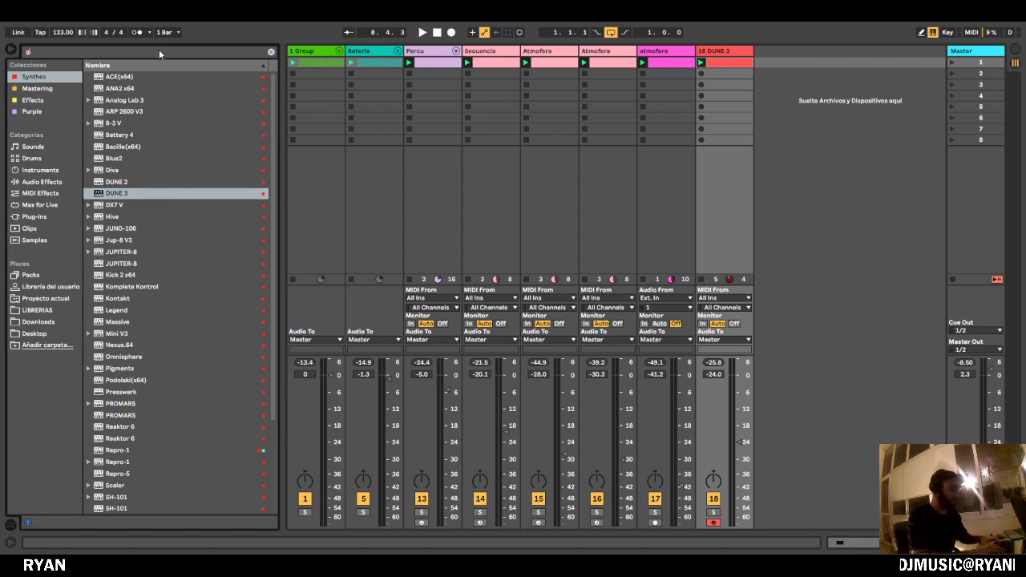
pyautogui.write('hib')
pyautogui.write('e')
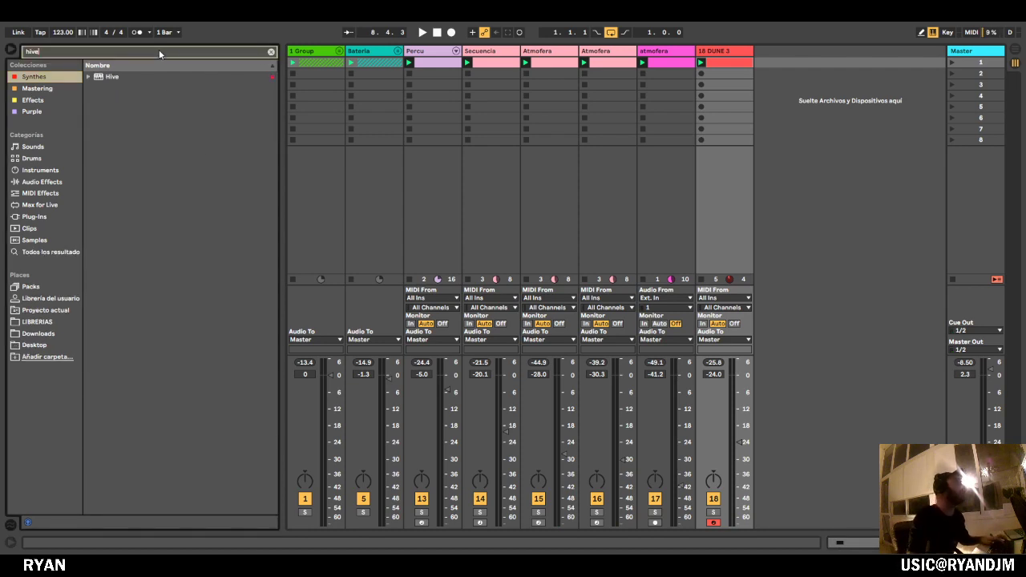
pyautogui.click(107, 77)
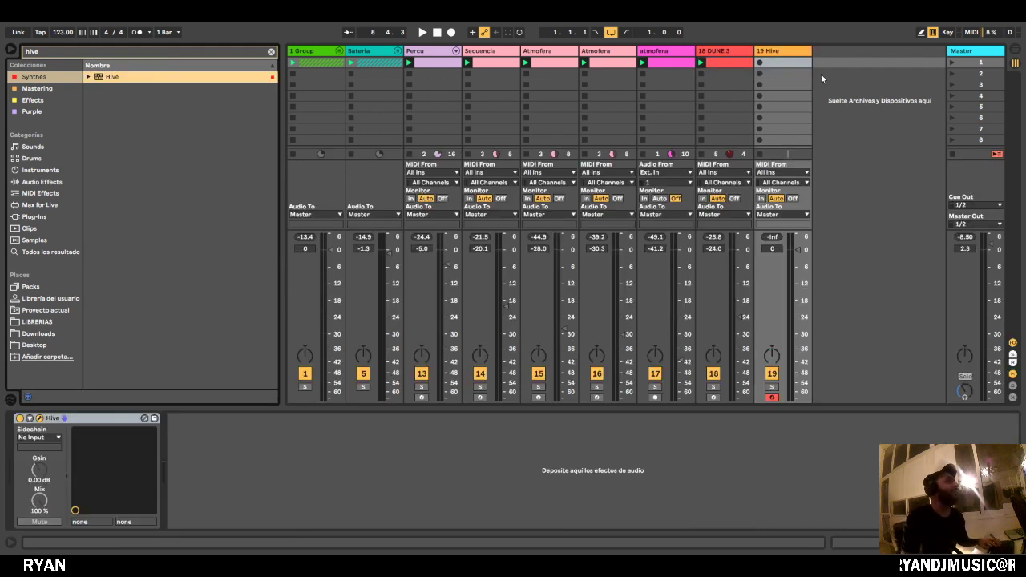
pyautogui.click(785, 52)
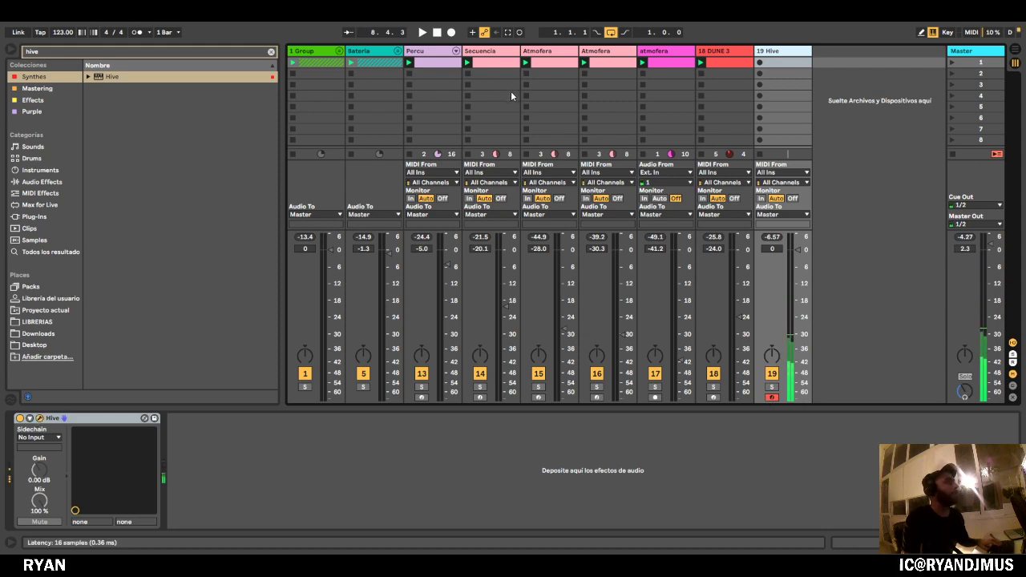
pyautogui.moveTo(798, 250); pyautogui.dragTo(798, 306)
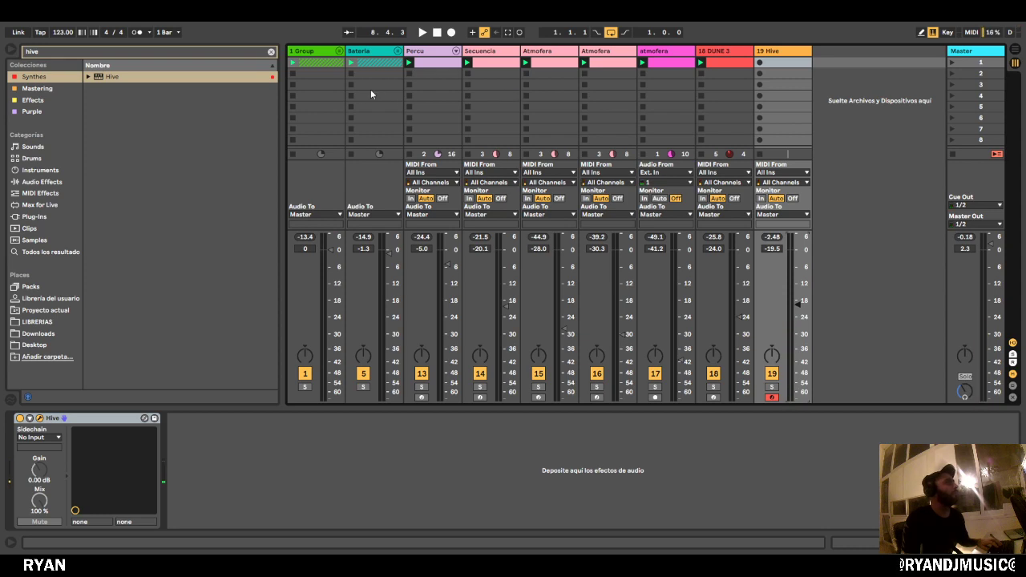
# Create a clip in the Hive track's first slot, add an A2 note from 1.2.3 to 1.2.4 and launch it.
pyautogui.doubleClick(774, 64)
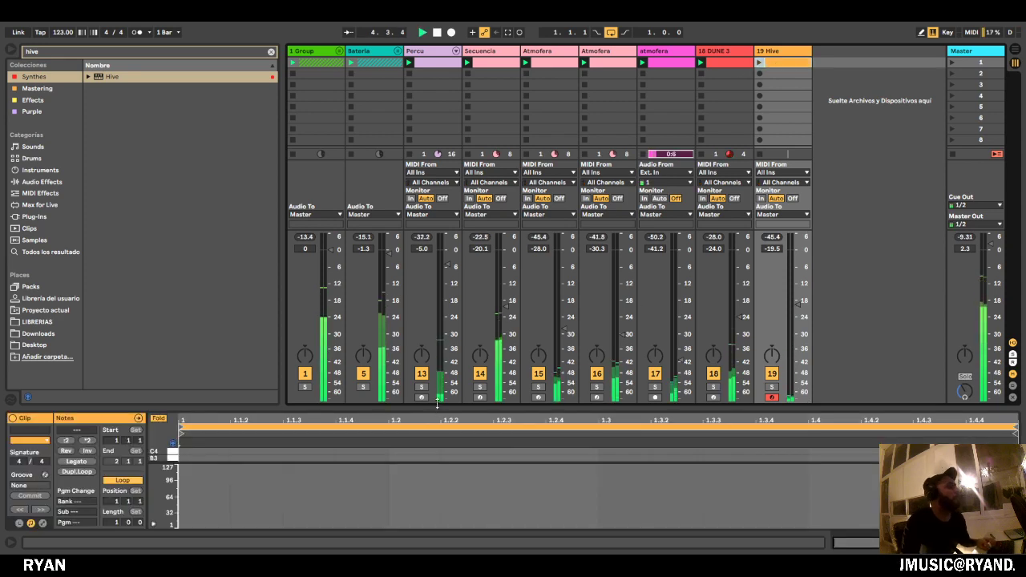
pyautogui.moveTo(191, 407); pyautogui.dragTo(191, 120)
pyautogui.doubleClick(415, 346)
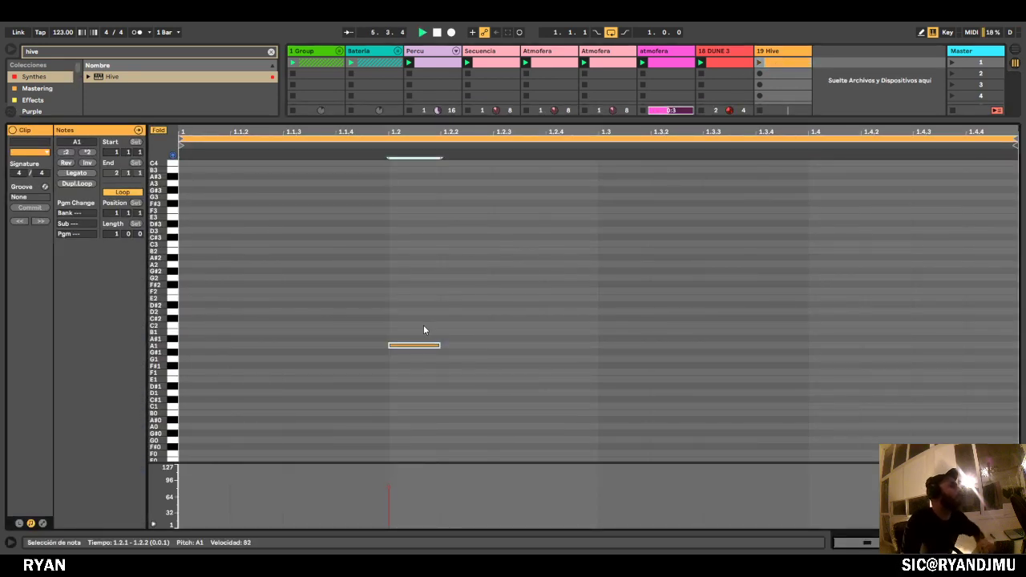
pyautogui.press('Right')
pyautogui.press('Right')
pyautogui.hotkey('shift', 'Up')
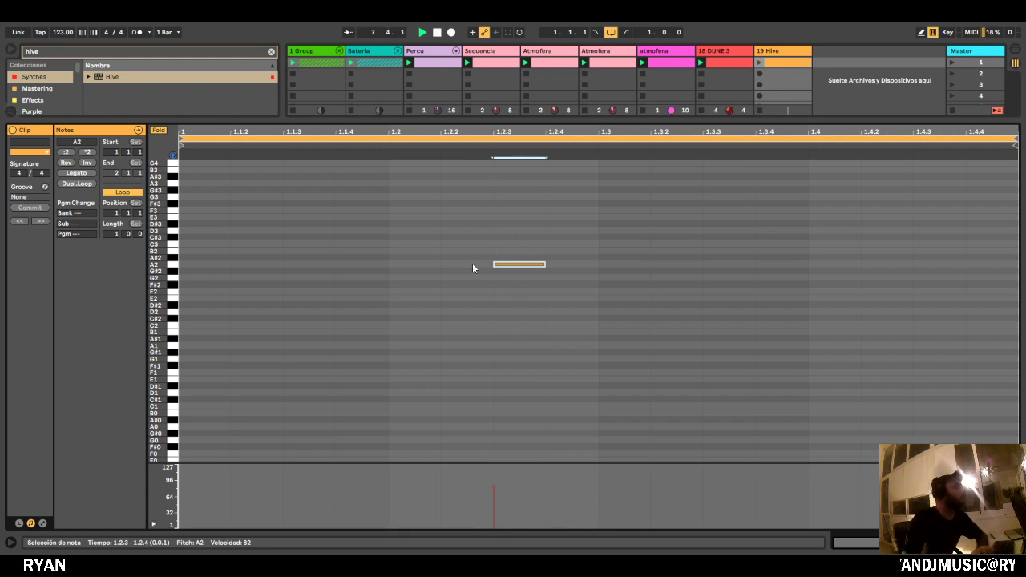
pyautogui.click(758, 64)
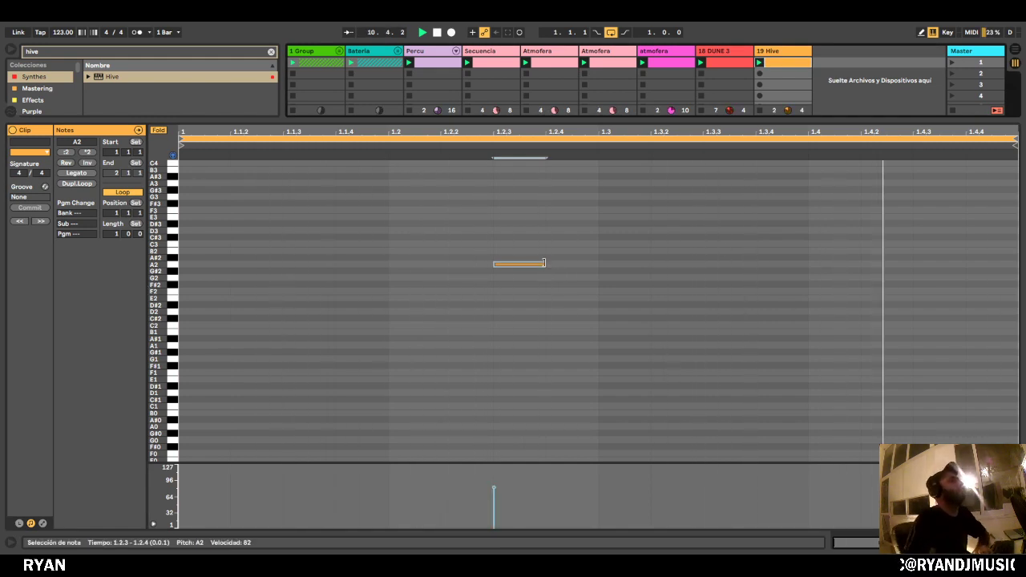
pyautogui.press('Right')
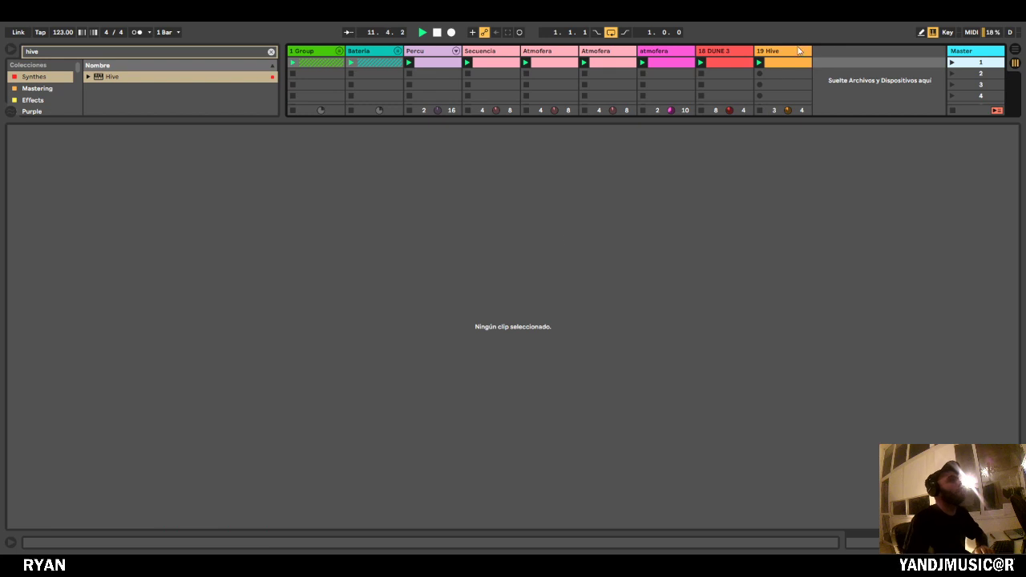
# Check the note placement in the Hive and DUNE 3 clips and restart playback of the loop.
pyautogui.click(777, 62)
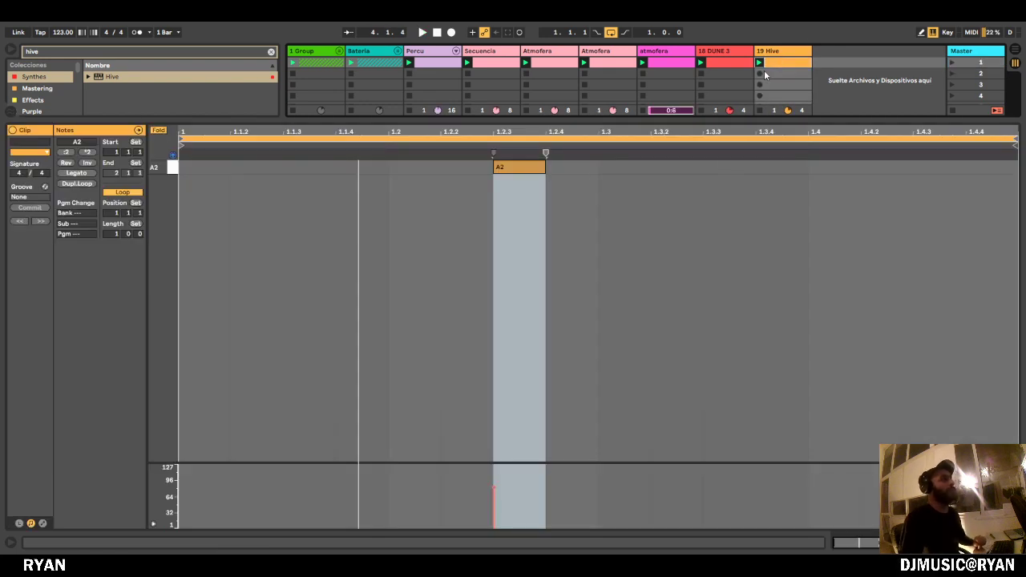
pyautogui.moveTo(732, 121); pyautogui.dragTo(743, 404)
pyautogui.click(730, 64)
pyautogui.press('space')
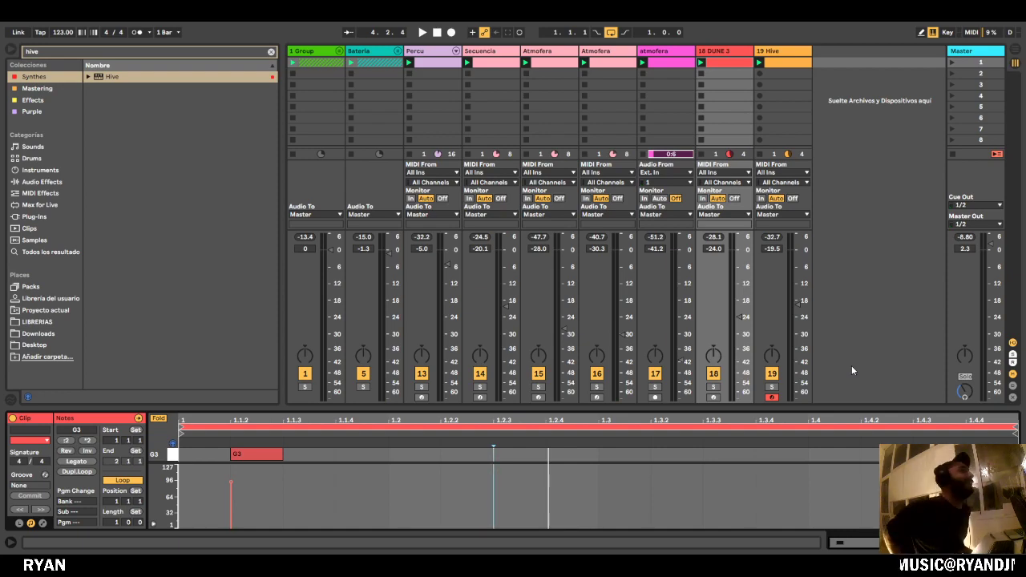
pyautogui.click(430, 141)
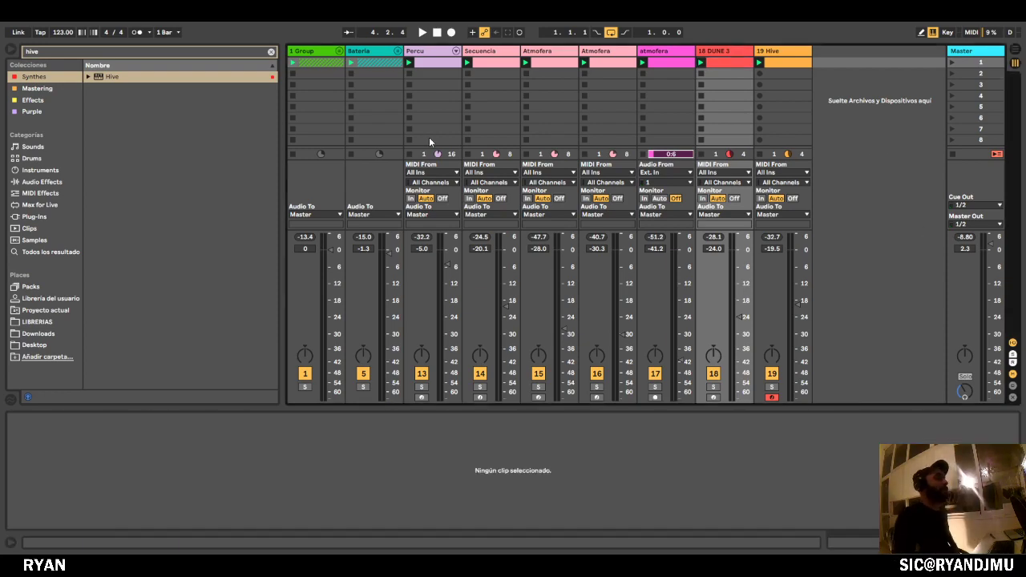
pyautogui.click(377, 52)
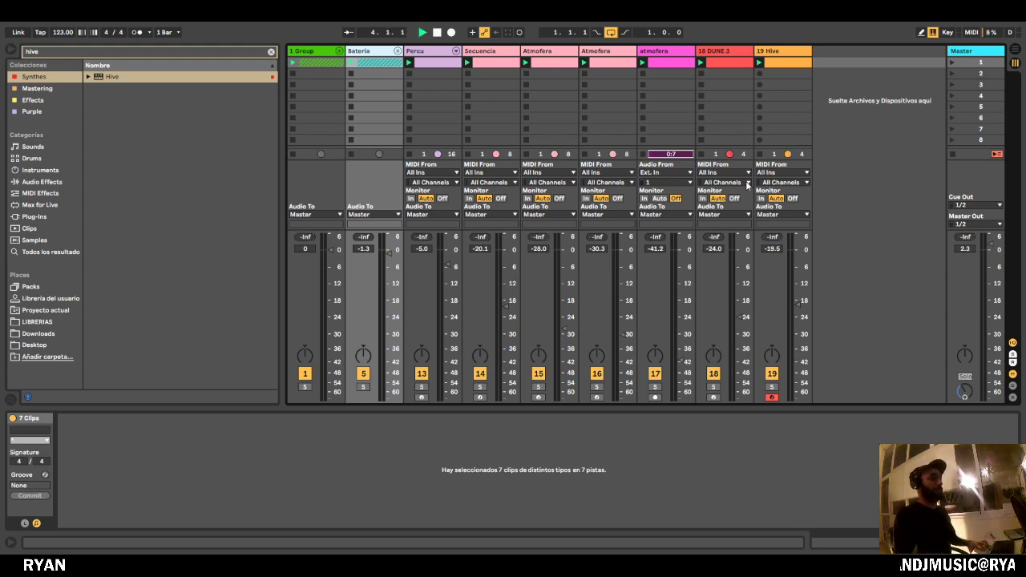
pyautogui.press('space')
# Try two extra A2 notes at 1.3.2 and 1.3.3 in the Hive clip.
pyautogui.click(805, 65)
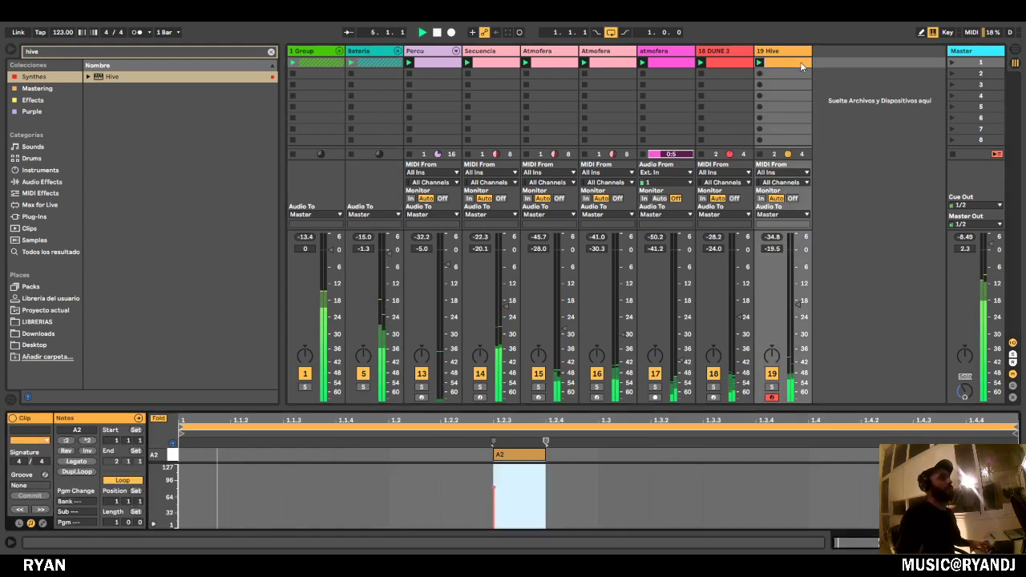
pyautogui.moveTo(620, 409); pyautogui.dragTo(611, 161)
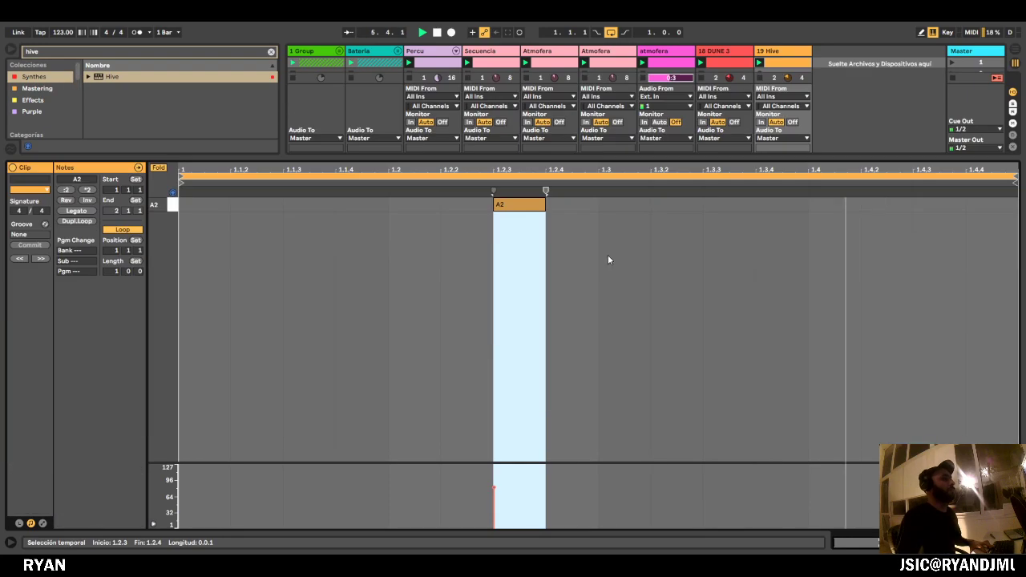
pyautogui.doubleClick(568, 204)
pyautogui.click(494, 489)
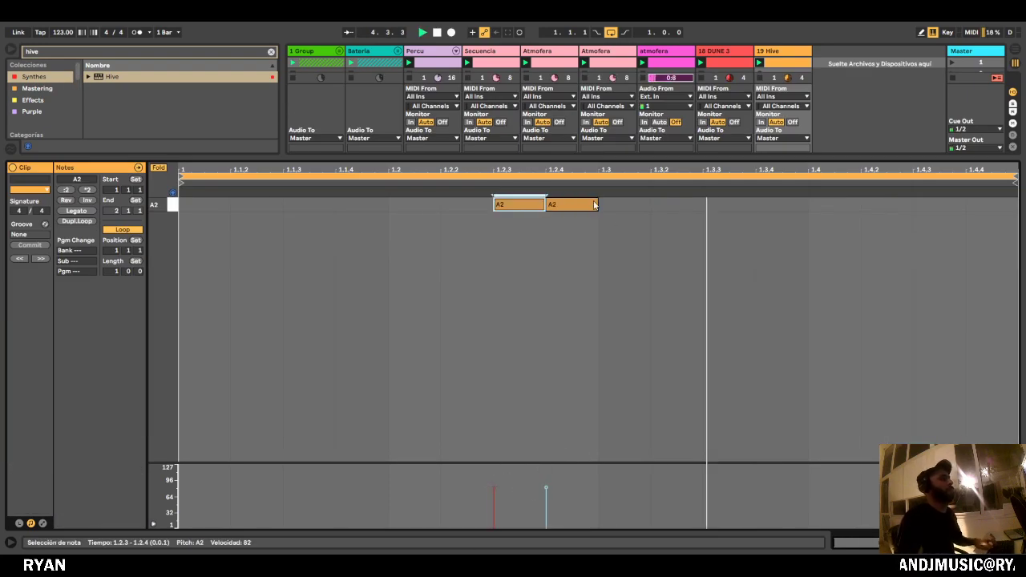
pyautogui.moveTo(590, 207); pyautogui.dragTo(694, 211)
pyautogui.hotkey('ctrl', 'd')
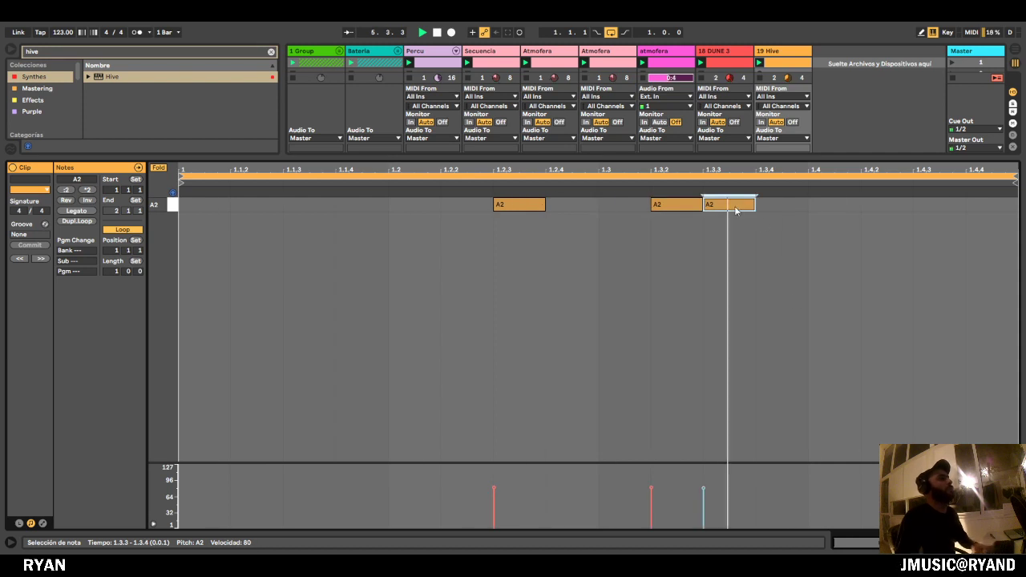
# Show all pitches in the Hive clip, try raising the 1.3.3 note to C3 and play the loop.
pyautogui.click(158, 168)
pyautogui.scroll(3, 722, 313)
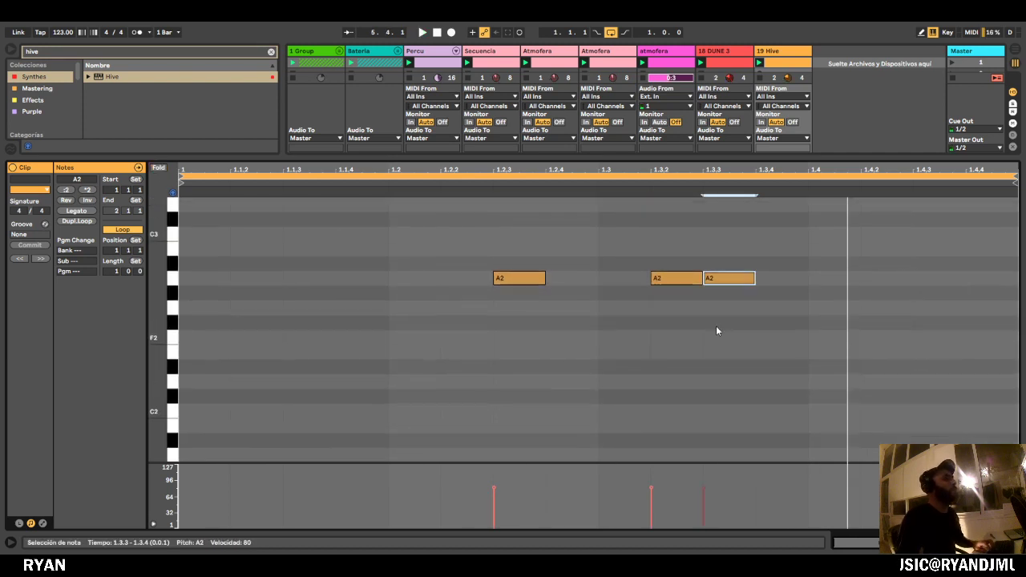
pyautogui.press('Up')
pyautogui.press('Up')
pyautogui.press('Up')
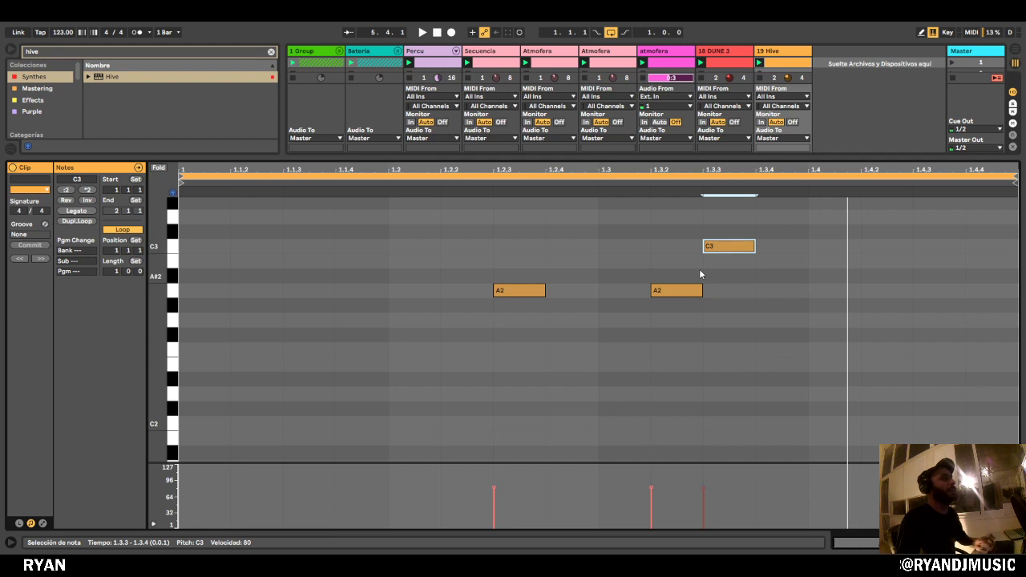
pyautogui.press('space')
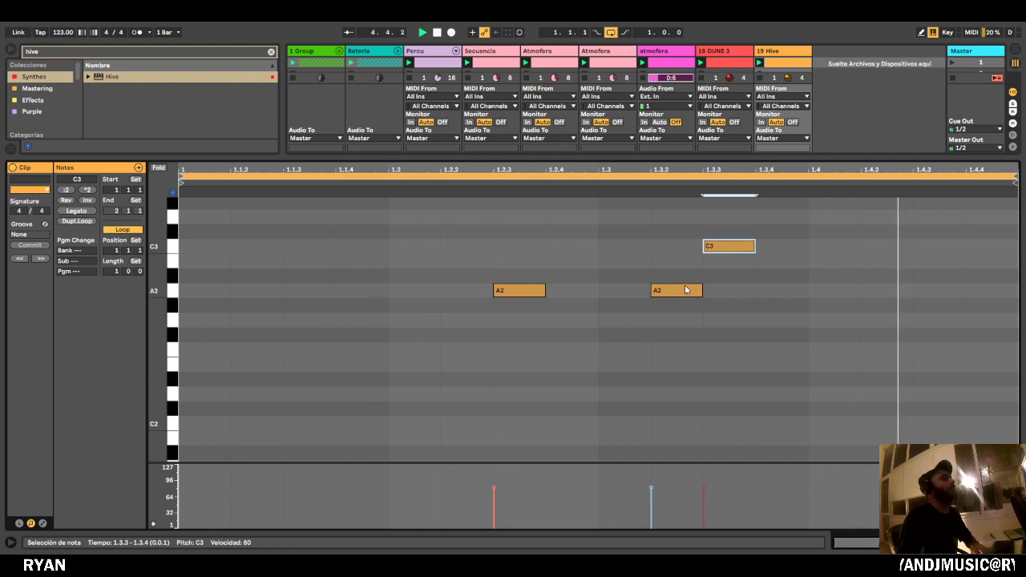
# Try the C3 note at 1.3.4, remove both extra Hive notes and return to the mixer view.
pyautogui.press('Left')
pyautogui.press('Right')
pyautogui.press('Right')
pyautogui.doubleClick(683, 290)
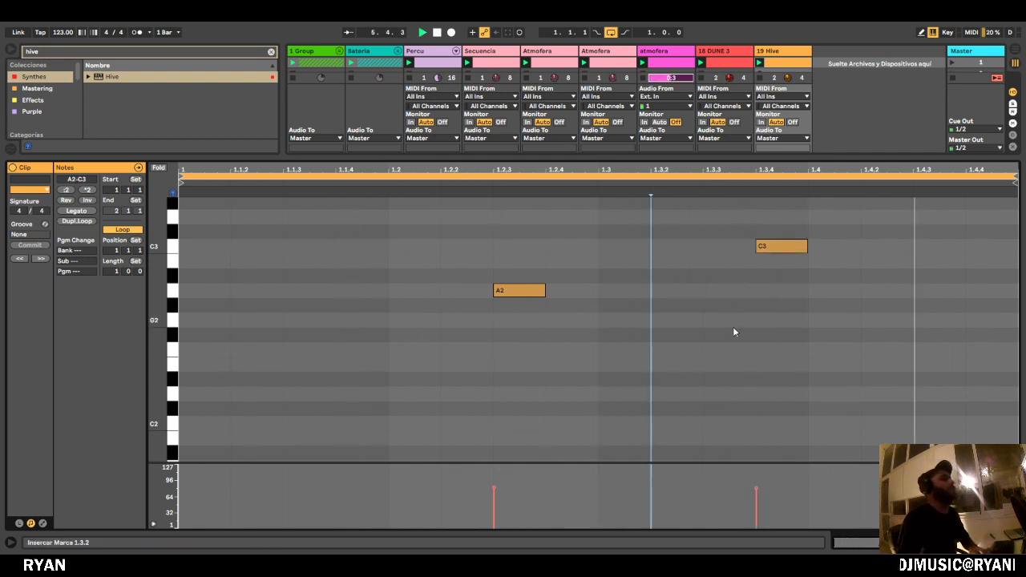
pyautogui.doubleClick(789, 246)
pyautogui.moveTo(752, 157); pyautogui.dragTo(742, 513)
# Audition the loop with 1 Group switched off and on, and lower the Hive track's volume to -20.4 dB.
pyautogui.doubleClick(498, 52)
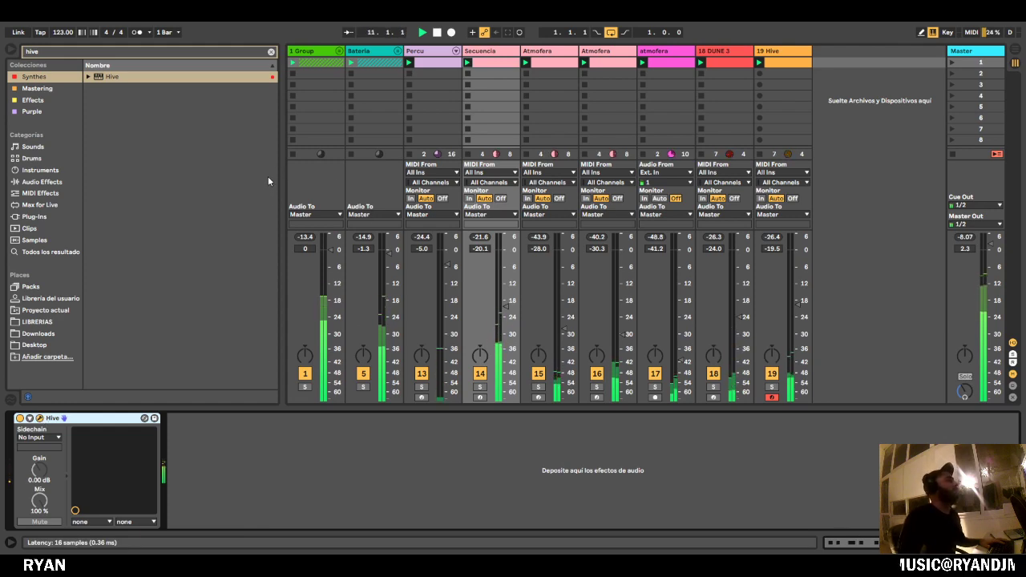
pyautogui.press('F1')
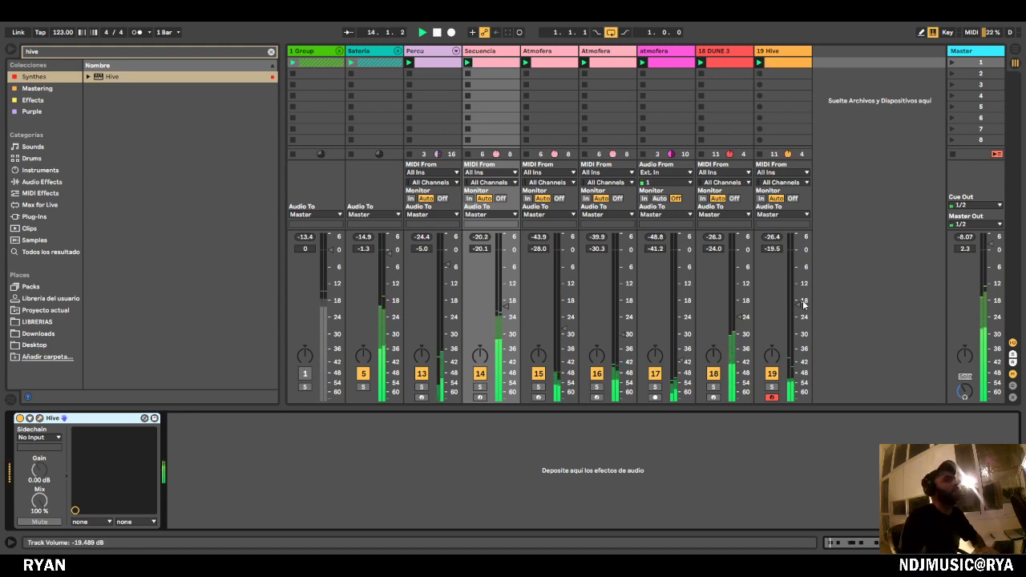
pyautogui.click(788, 54)
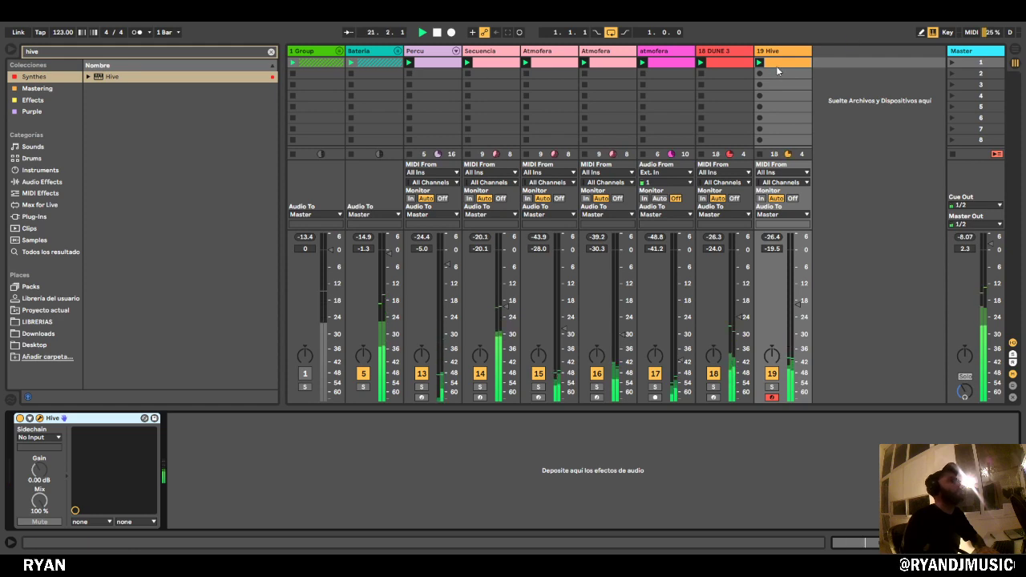
pyautogui.click(466, 55)
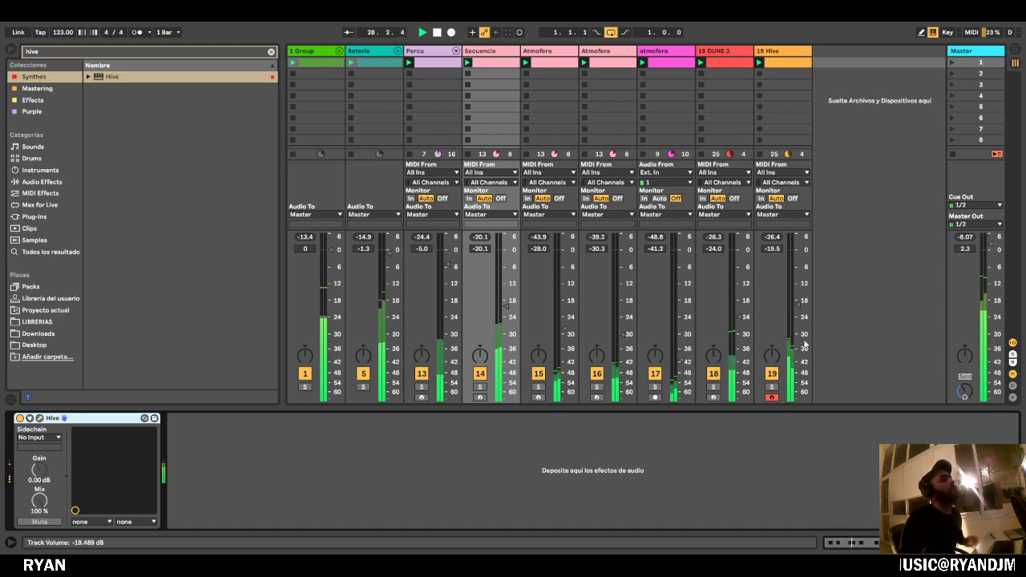
pyautogui.moveTo(801, 302); pyautogui.dragTo(801, 306)
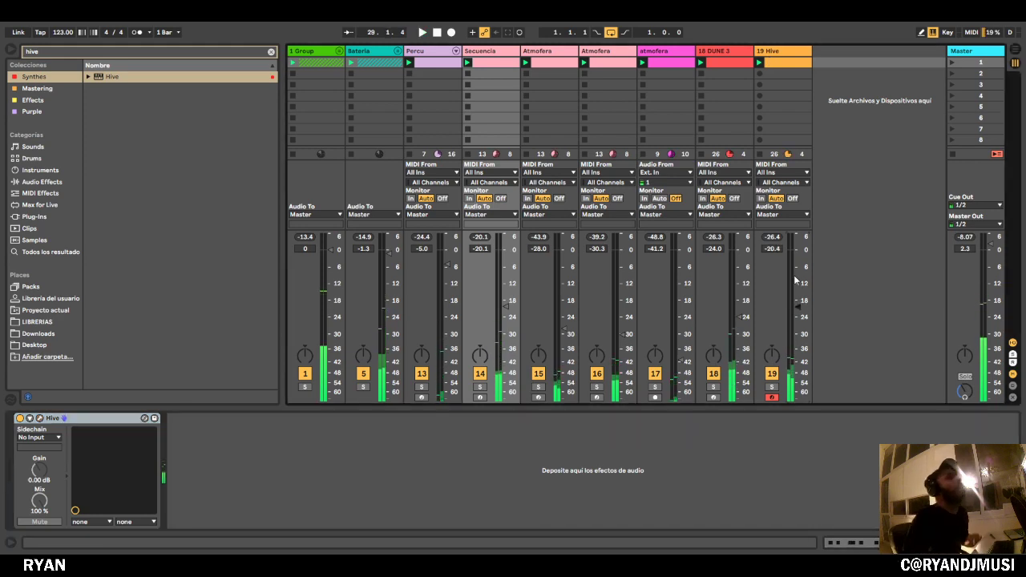
# Inspect the Hive clip's notes, solo the Hive track and play it on its own.
pyautogui.click(770, 51)
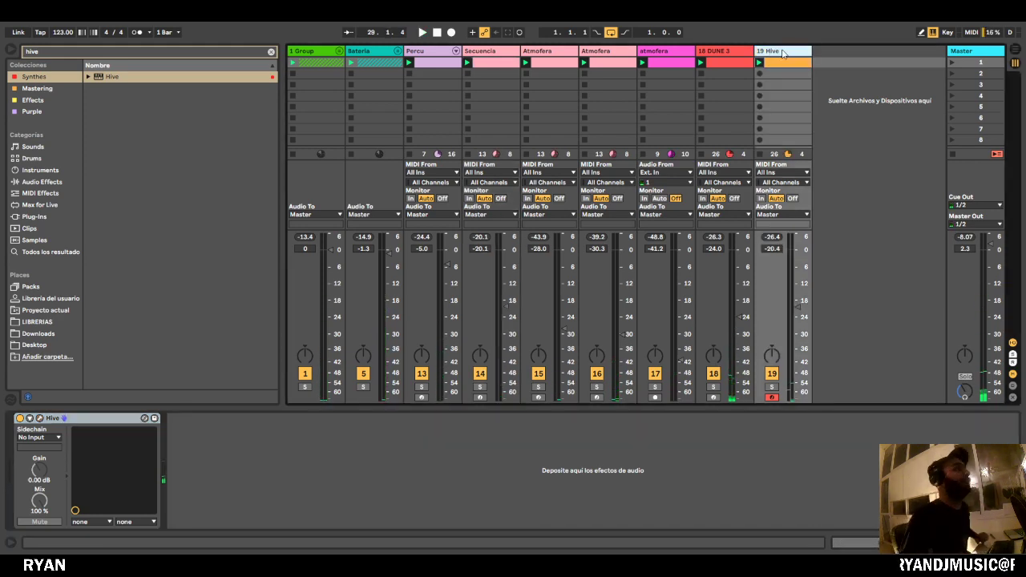
pyautogui.click(790, 62)
pyautogui.doubleClick(790, 63)
pyautogui.moveTo(670, 407); pyautogui.dragTo(696, 48)
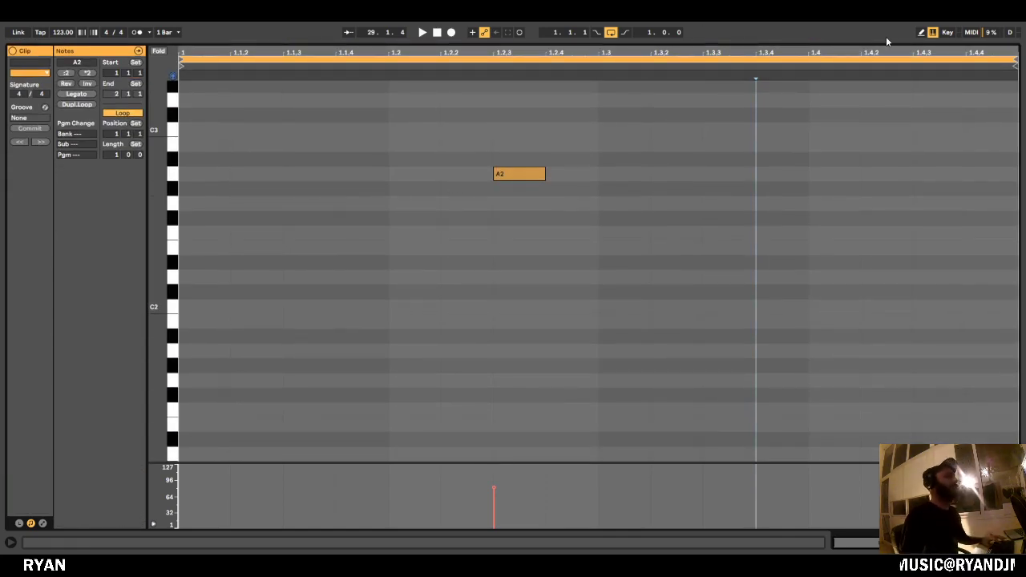
pyautogui.hotkey('ctrl', 'alt', 'l')
pyautogui.click(772, 512)
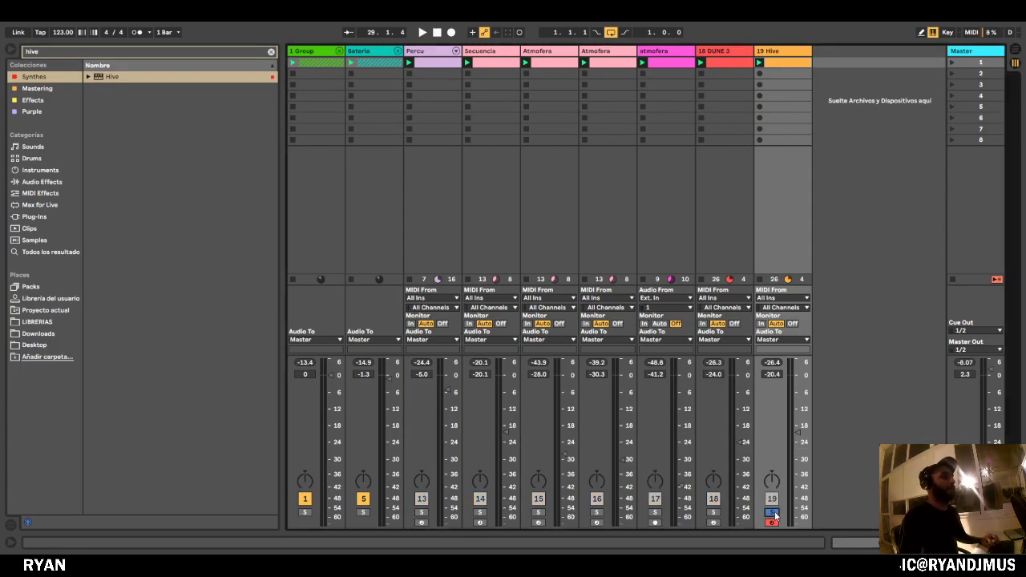
pyautogui.press('space')
pyautogui.doubleClick(789, 51)
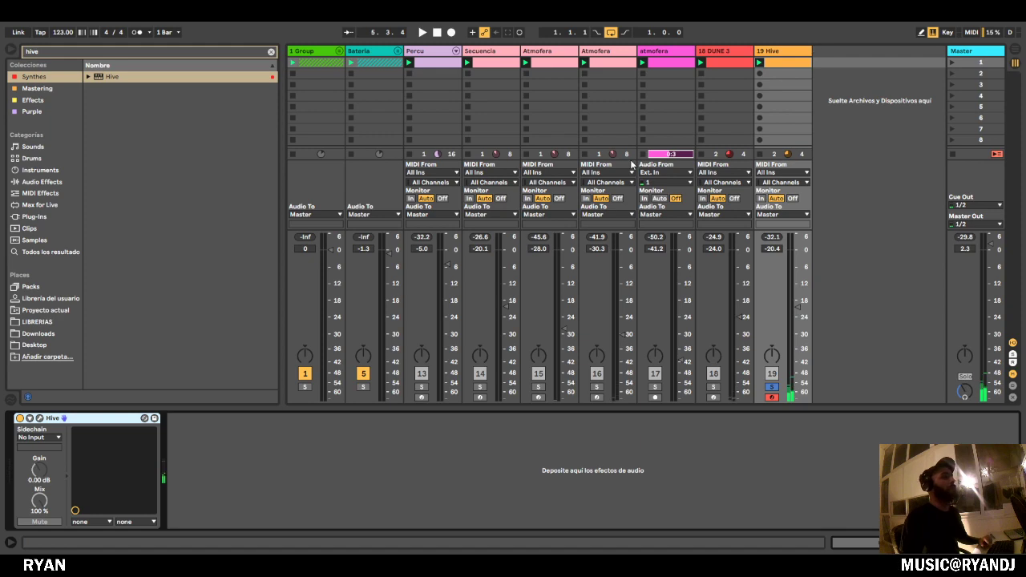
# Duplicate the Hive clip's loop to two bars and delete the A2 note in the first bar.
pyautogui.click(771, 64)
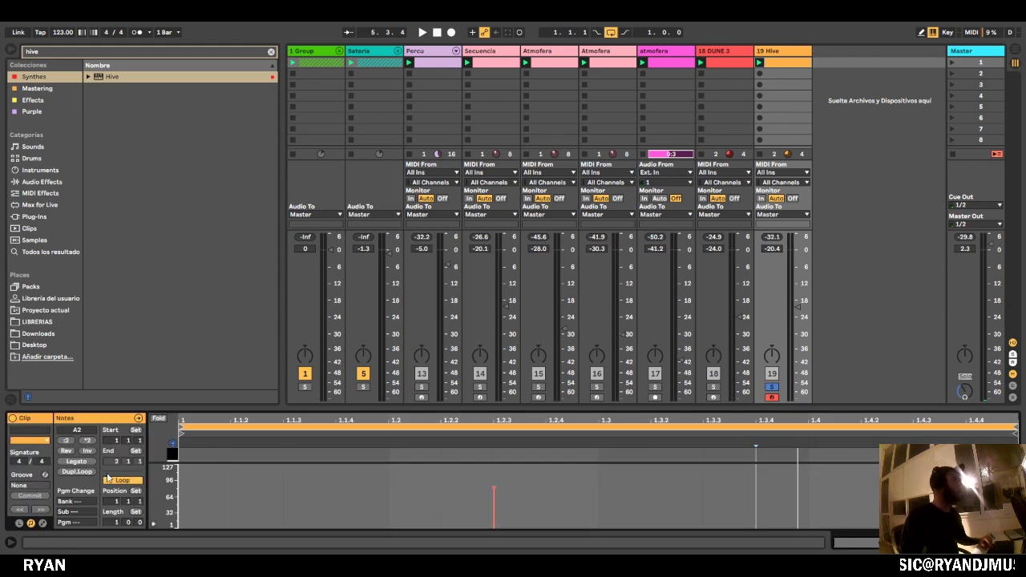
pyautogui.click(80, 471)
pyautogui.moveTo(716, 410); pyautogui.dragTo(716, 133)
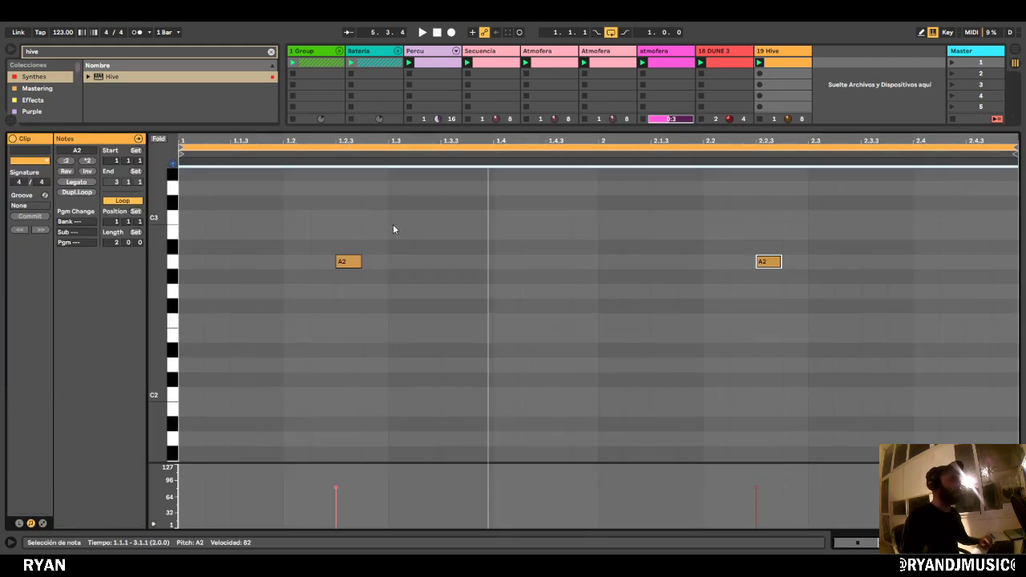
pyautogui.moveTo(402, 208); pyautogui.dragTo(231, 401)
pyautogui.press('Delete')
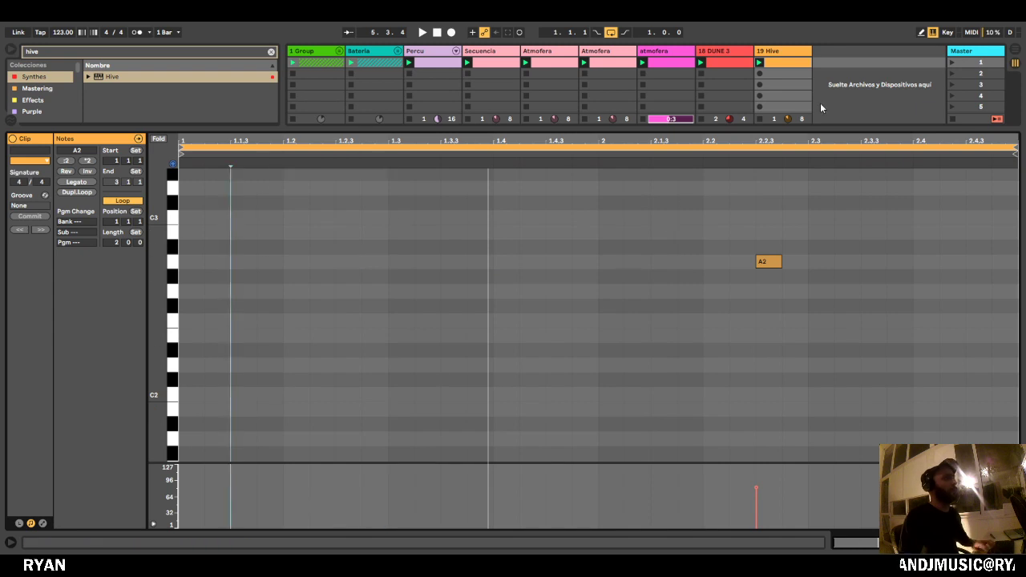
# Lower the Hive track's volume to -22.3 dB, unsolo it and play the full loop.
pyautogui.moveTo(807, 130); pyautogui.dragTo(771, 540)
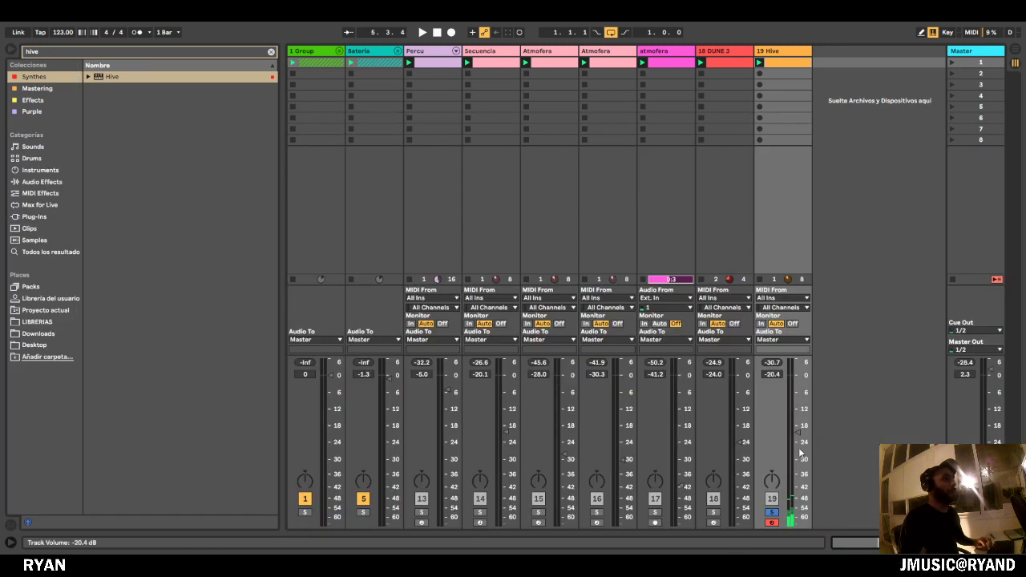
pyautogui.moveTo(800, 454); pyautogui.dragTo(801, 457)
pyautogui.click(772, 512)
pyautogui.press('space')
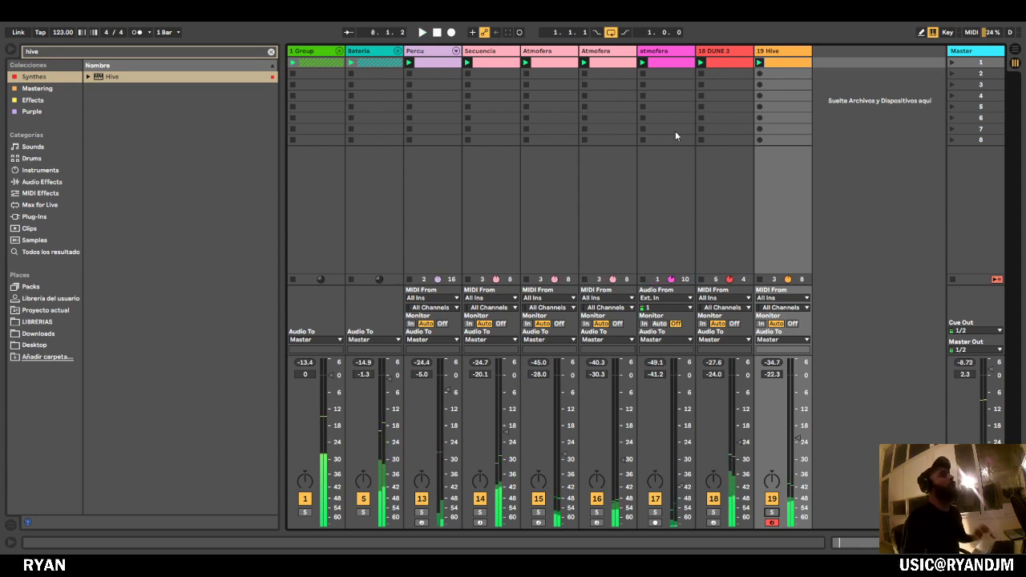
# Rename the 18 DUNE 3 track as Synthe and the 19 Hive track as Synthe2.
pyautogui.click(542, 51)
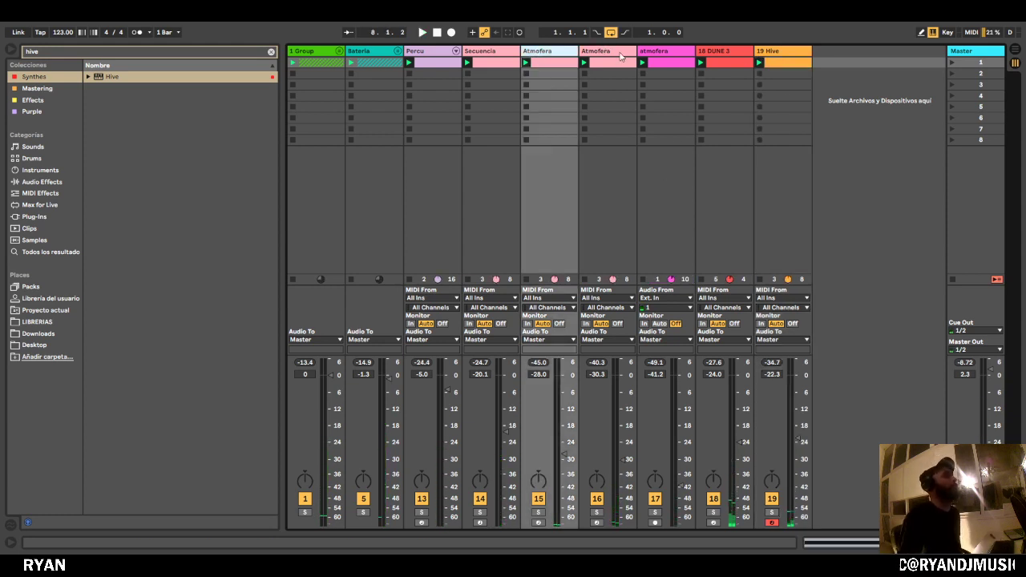
pyautogui.click(621, 54)
pyautogui.click(672, 51)
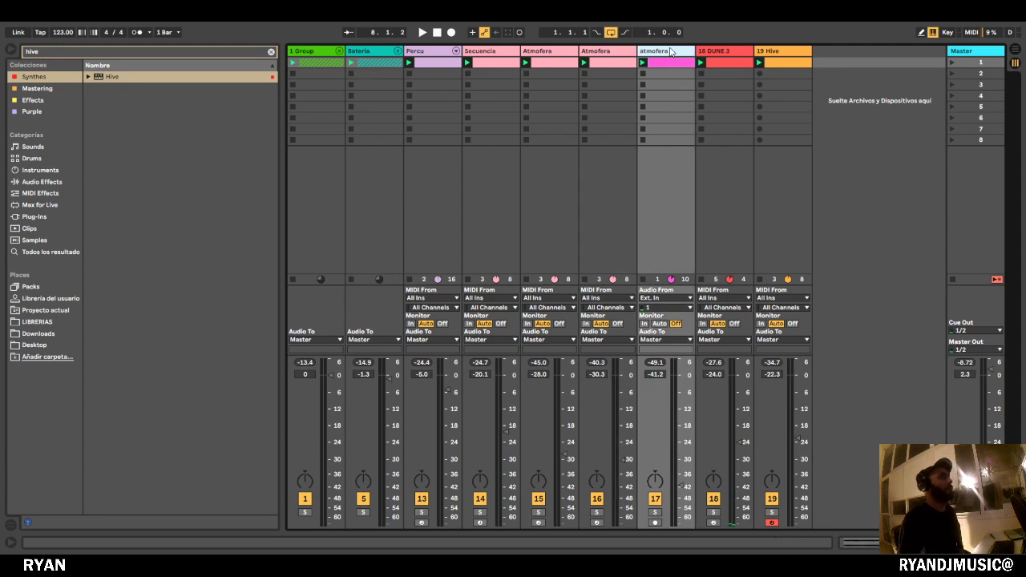
pyautogui.click(731, 53)
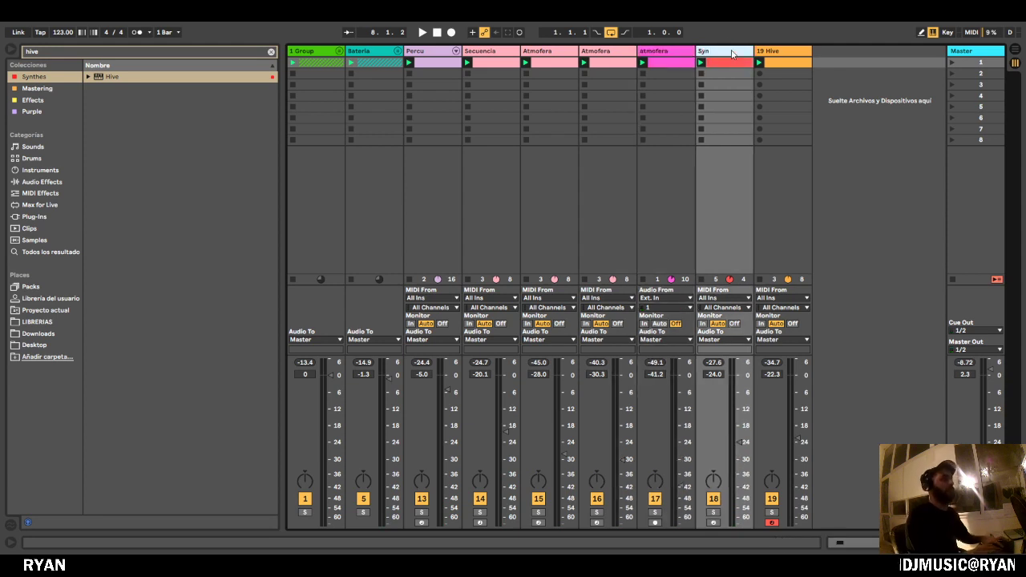
pyautogui.click(778, 54)
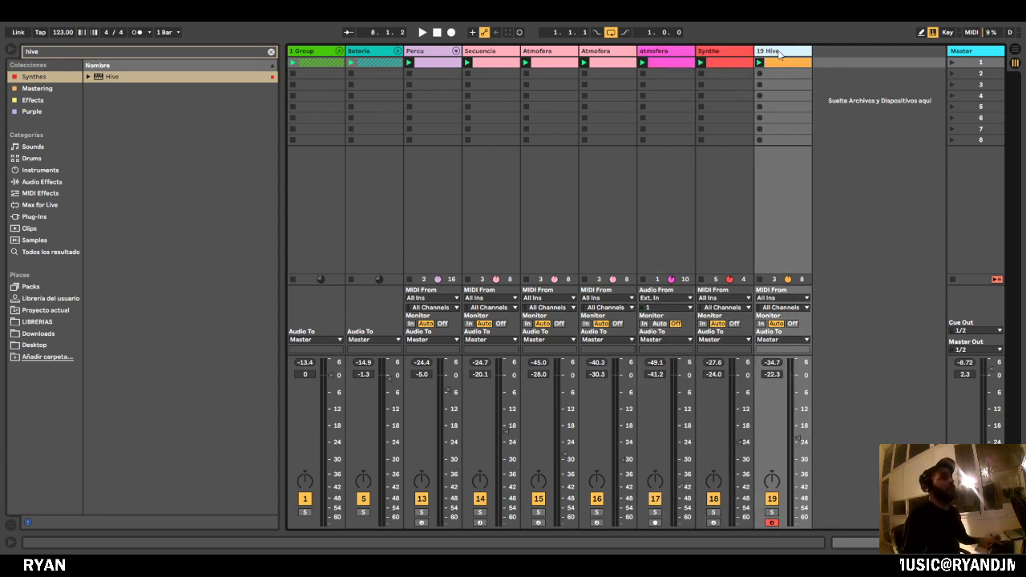
pyautogui.hotkey('ctrl', 't')
pyautogui.hotkey('ctrl', 'z')
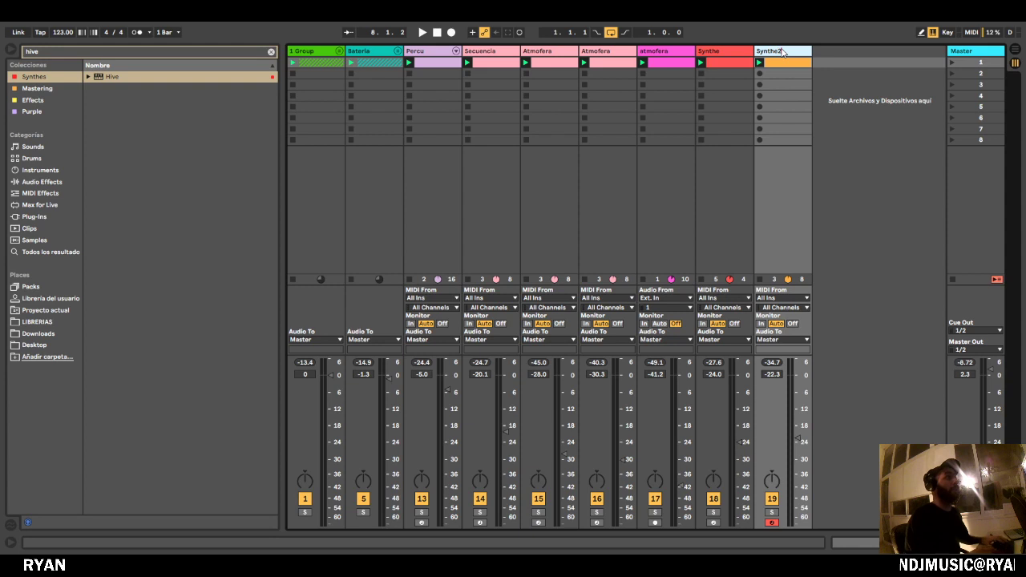
# Rename the 1 Group track as Kick/Bajo.
pyautogui.click(428, 53)
pyautogui.click(373, 54)
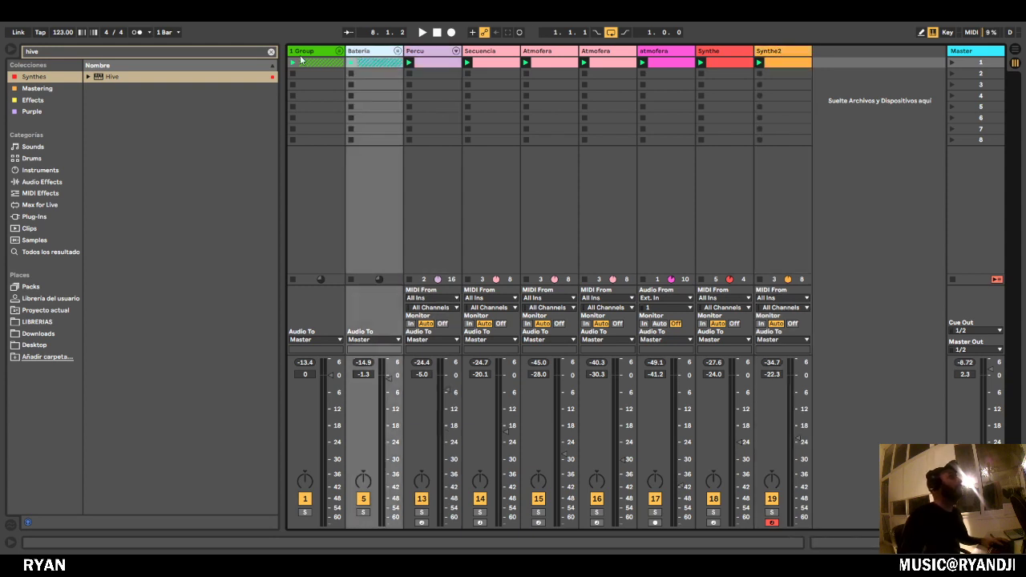
pyautogui.click(317, 53)
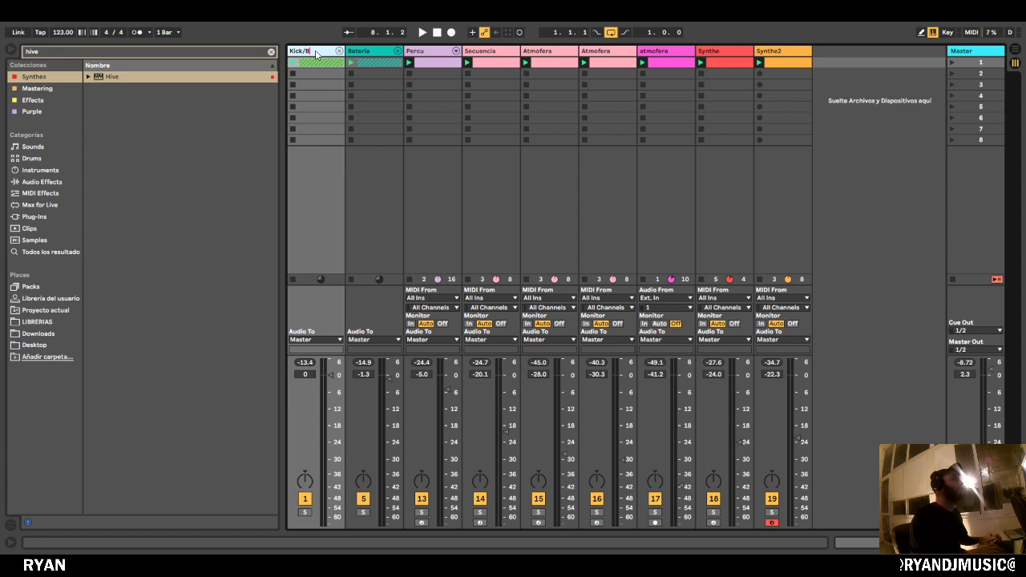
pyautogui.click(861, 87)
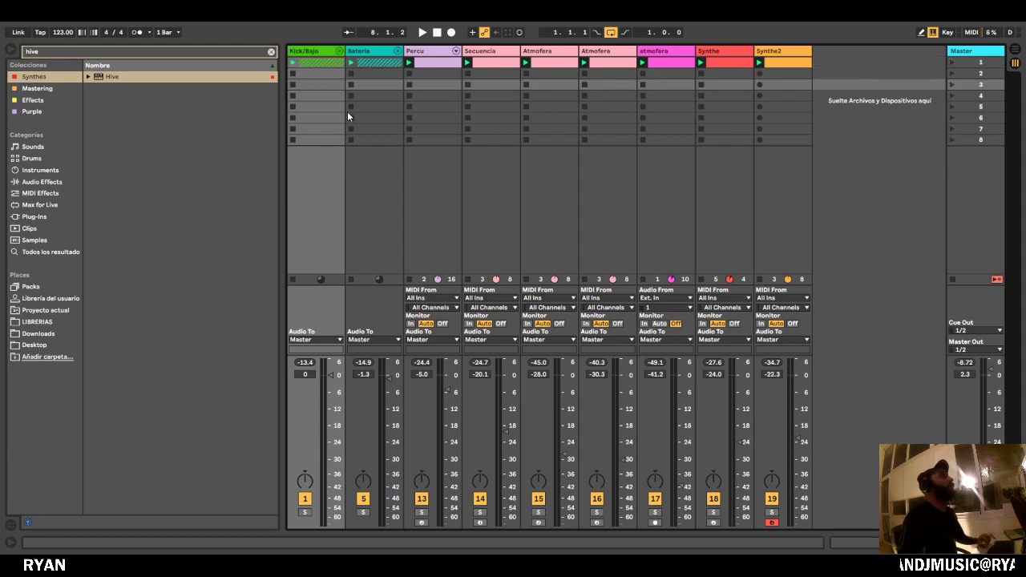
# Go through the tracks from Bateria to the last atmofera one by one and play the loop.
pyautogui.click(379, 50)
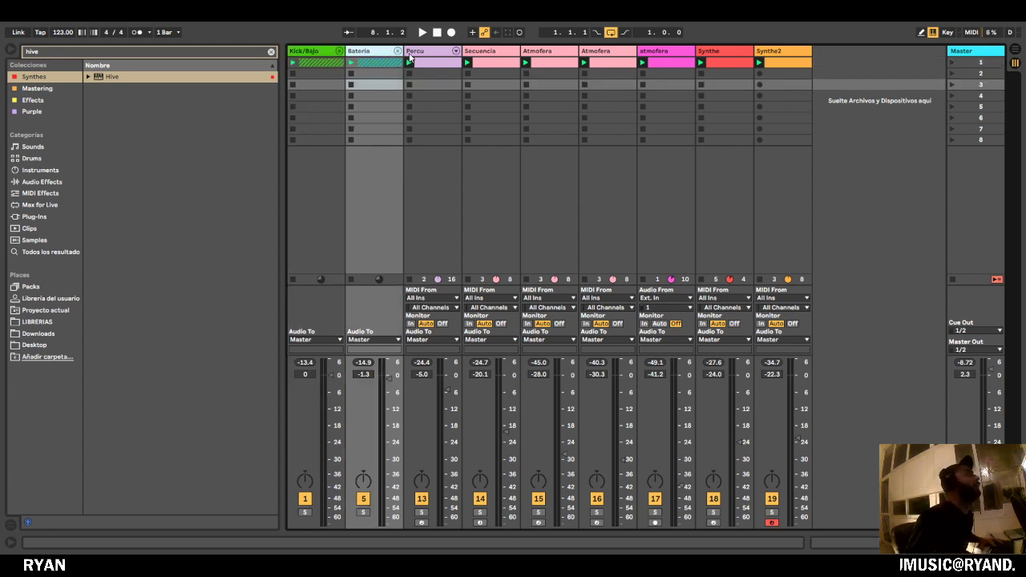
pyautogui.click(429, 55)
pyautogui.click(496, 56)
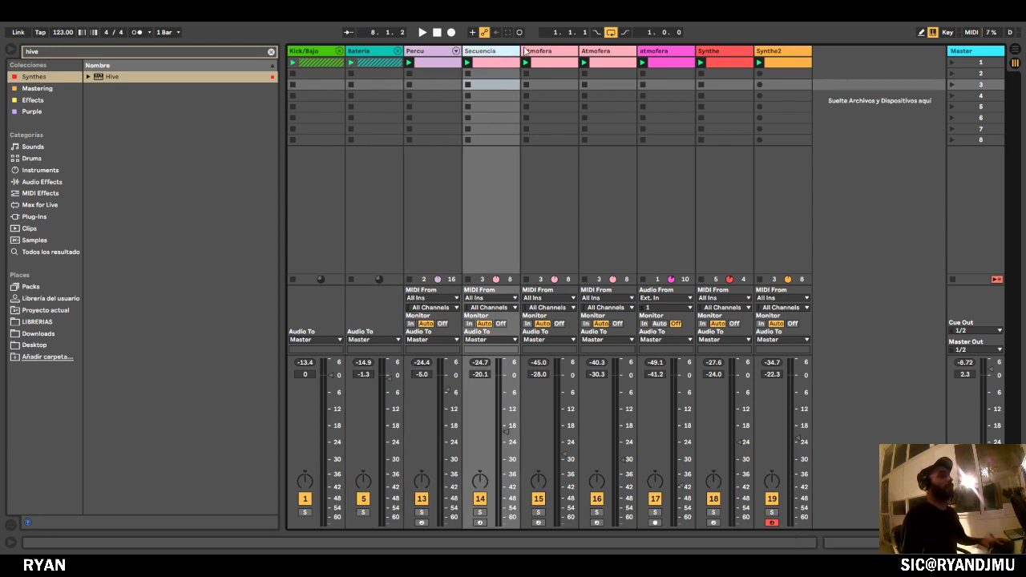
pyautogui.click(549, 53)
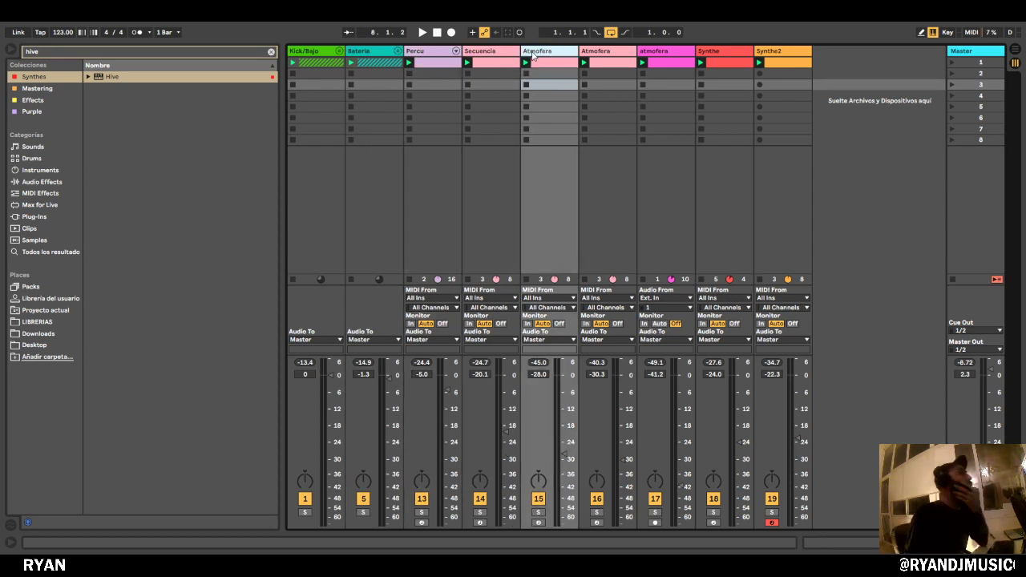
pyautogui.click(614, 54)
pyautogui.click(660, 53)
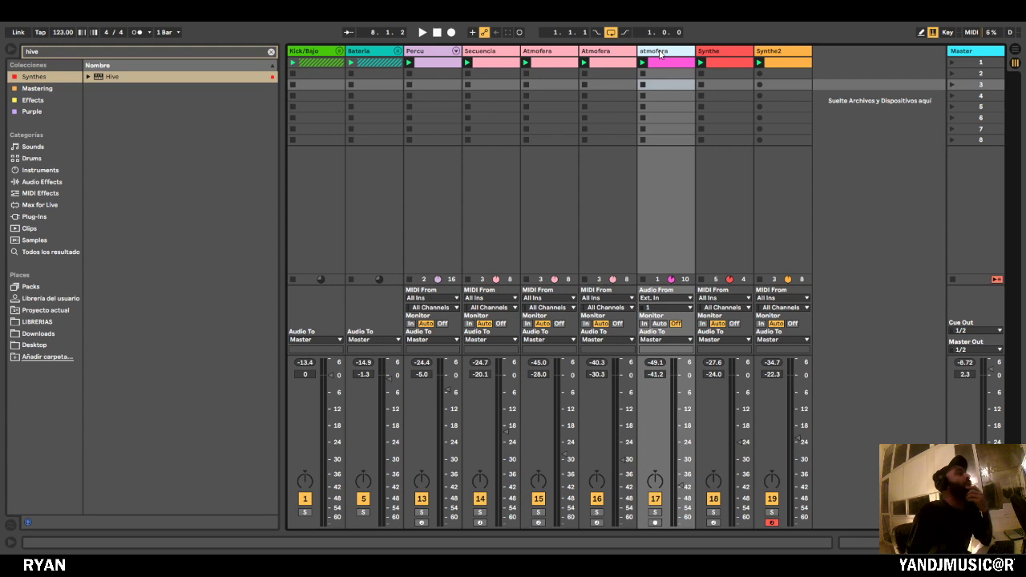
pyautogui.click(549, 64)
pyautogui.click(592, 63)
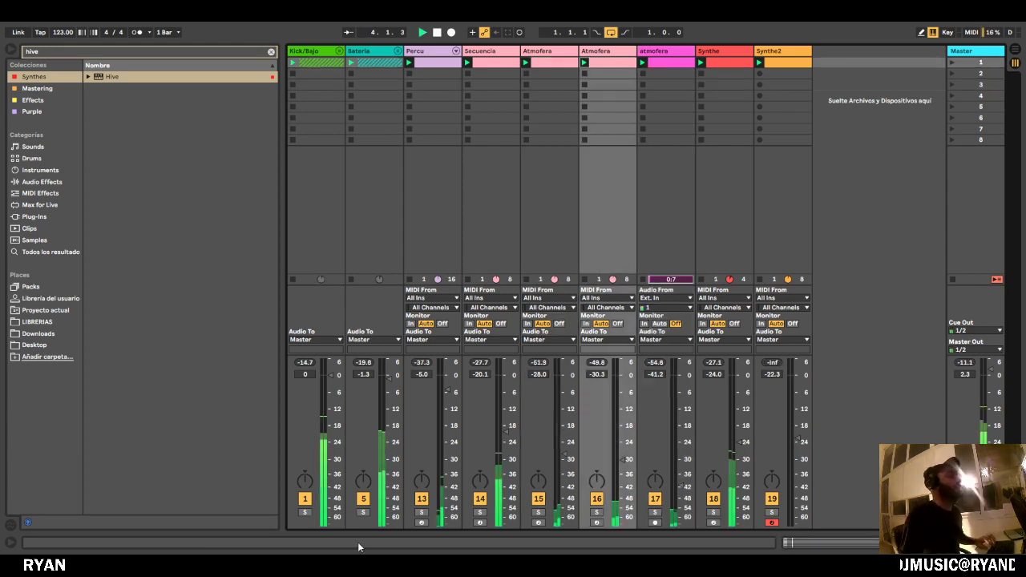
# Solo the Kick/Bajo group during playback, unfold it to view the KICK SOL track's devices, and fold it again.
pyautogui.click(305, 512)
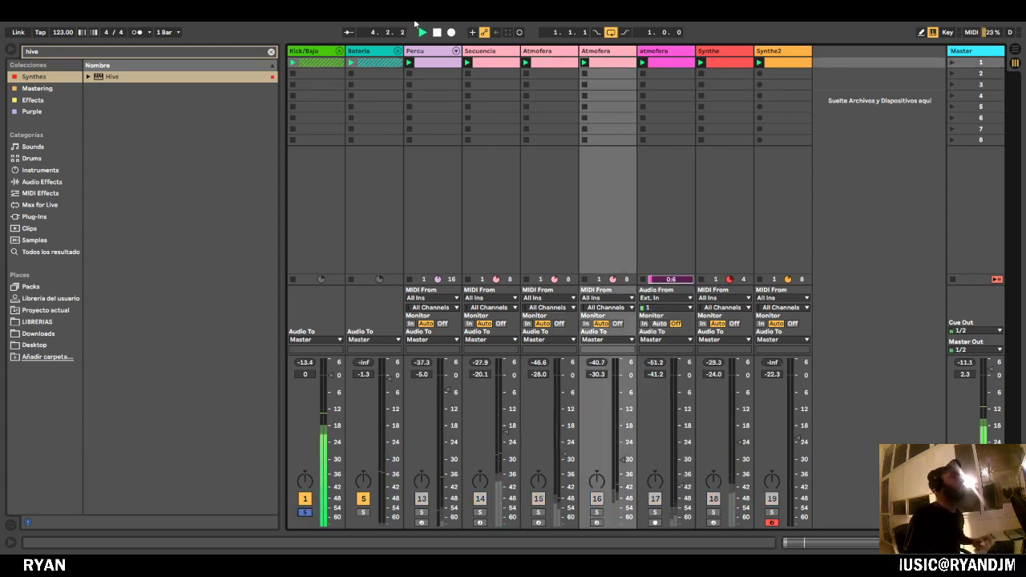
pyautogui.click(339, 52)
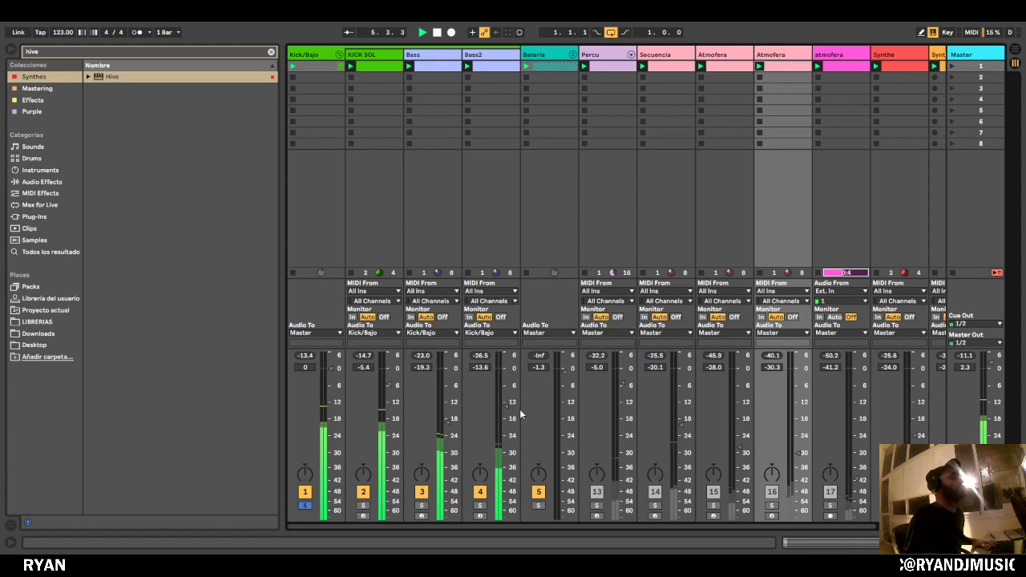
pyautogui.doubleClick(363, 54)
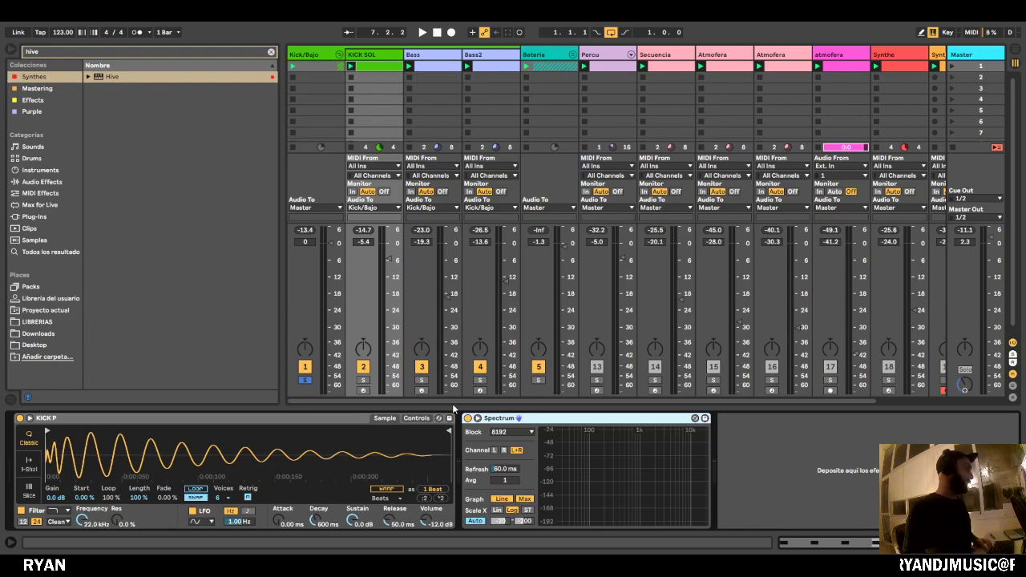
pyautogui.click(340, 55)
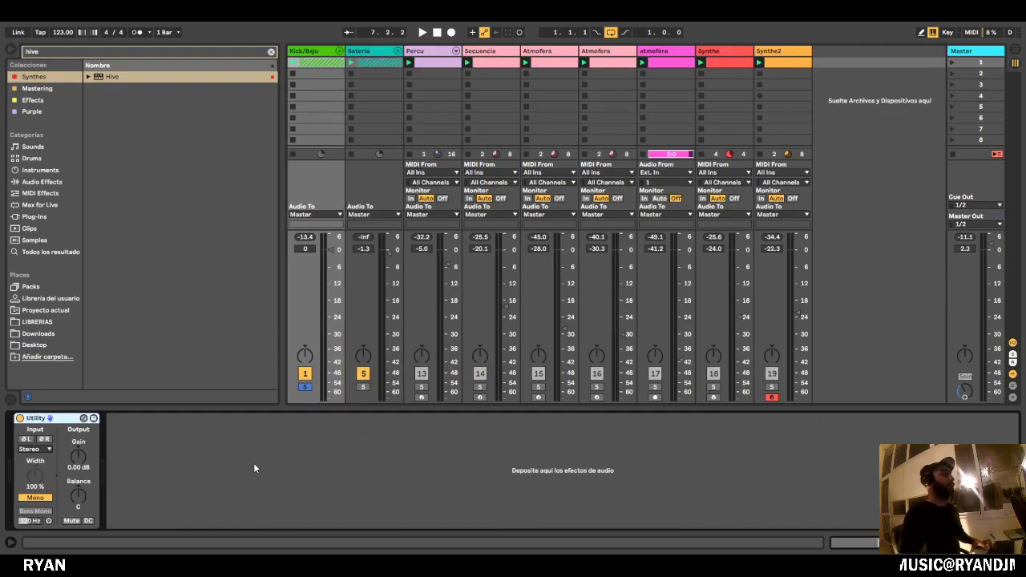
# Unsolo the Kick/Bajo group and play the full loop.
pyautogui.click(304, 387)
pyautogui.press('space')
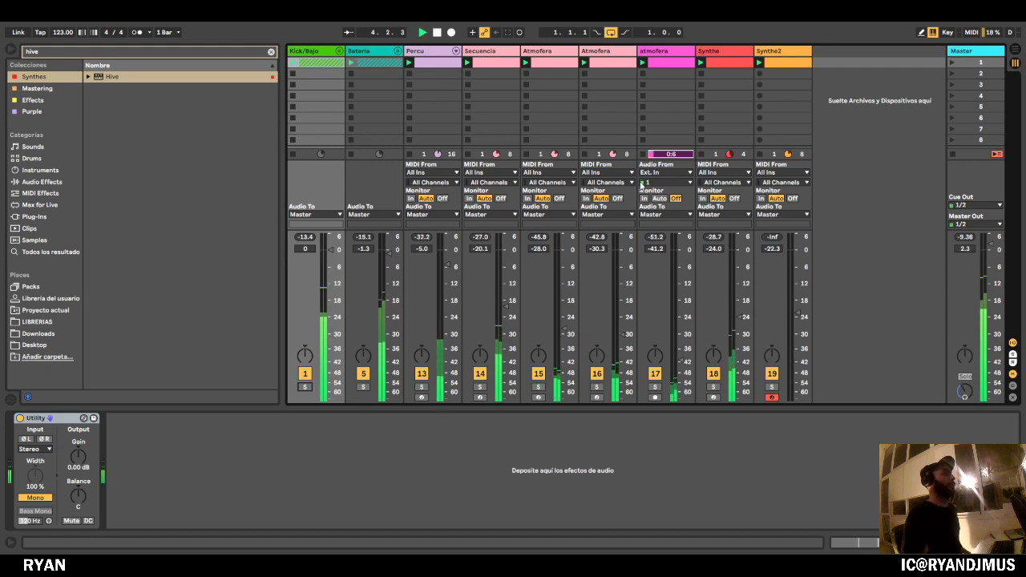
pyautogui.press('space')
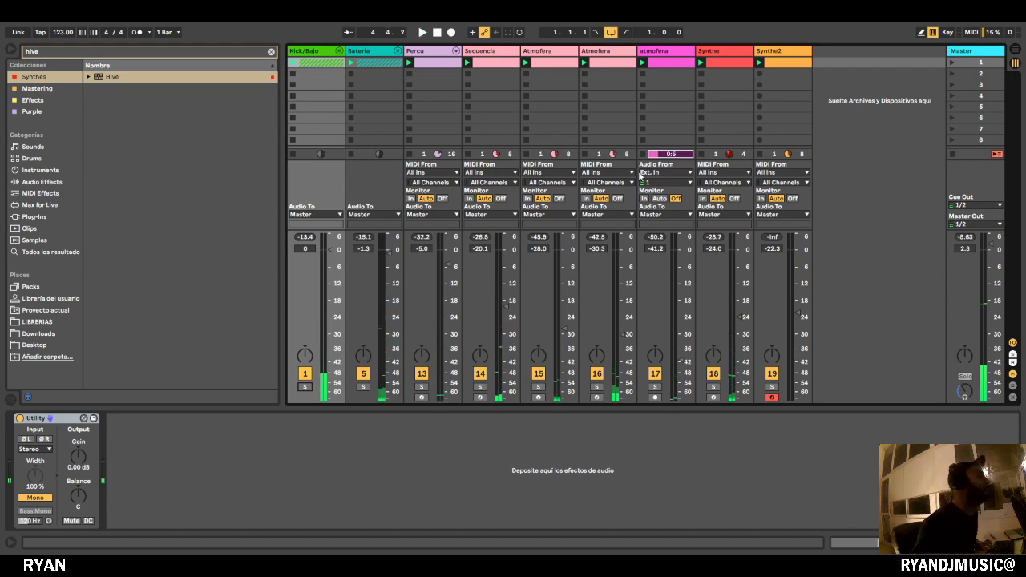
pyautogui.press('space')
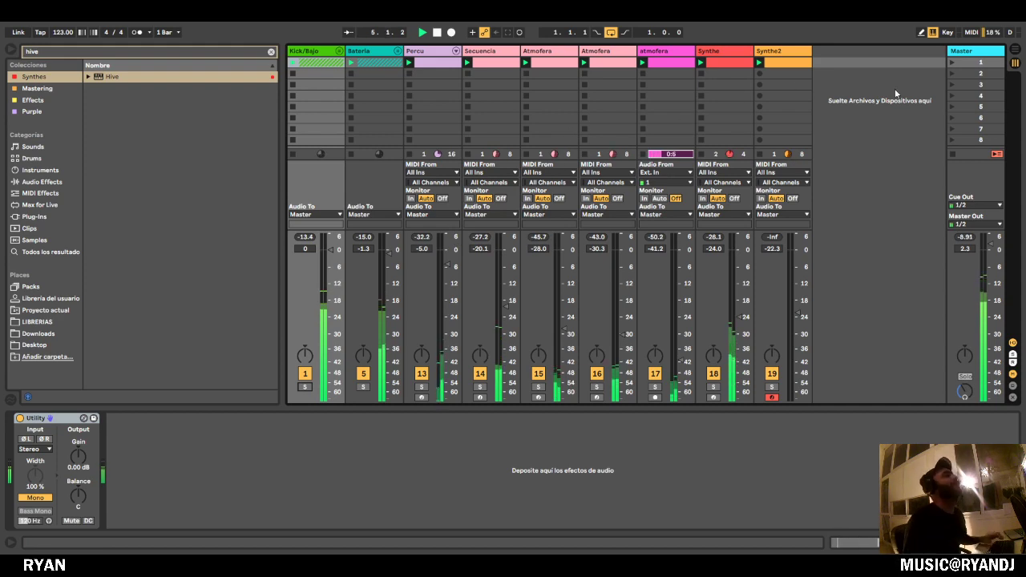
# Open the Synthe clip's notes in an enlarged editor and duplicate its loop to two bars.
pyautogui.doubleClick(729, 64)
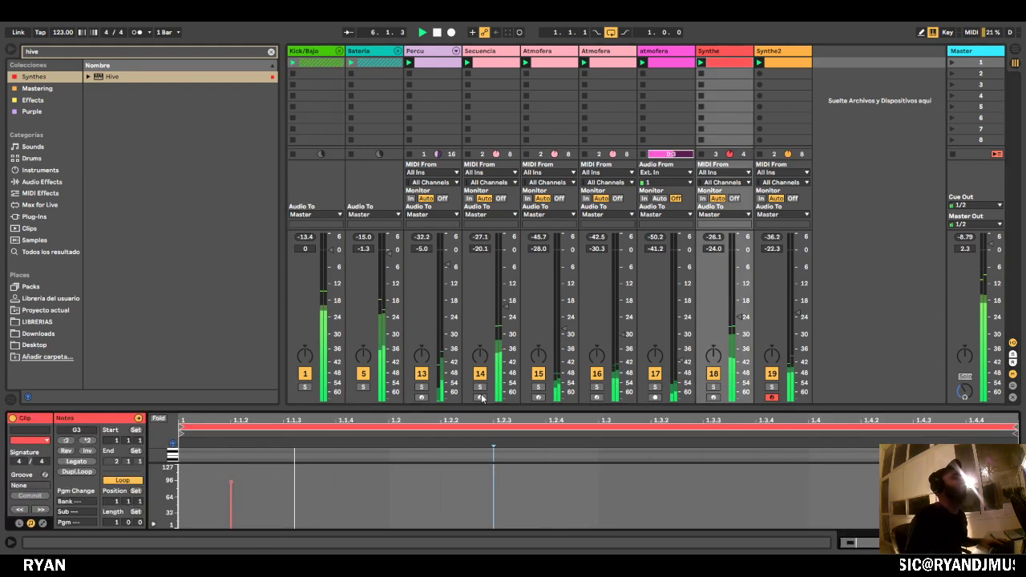
pyautogui.moveTo(478, 407); pyautogui.dragTo(429, 56)
pyautogui.click(76, 113)
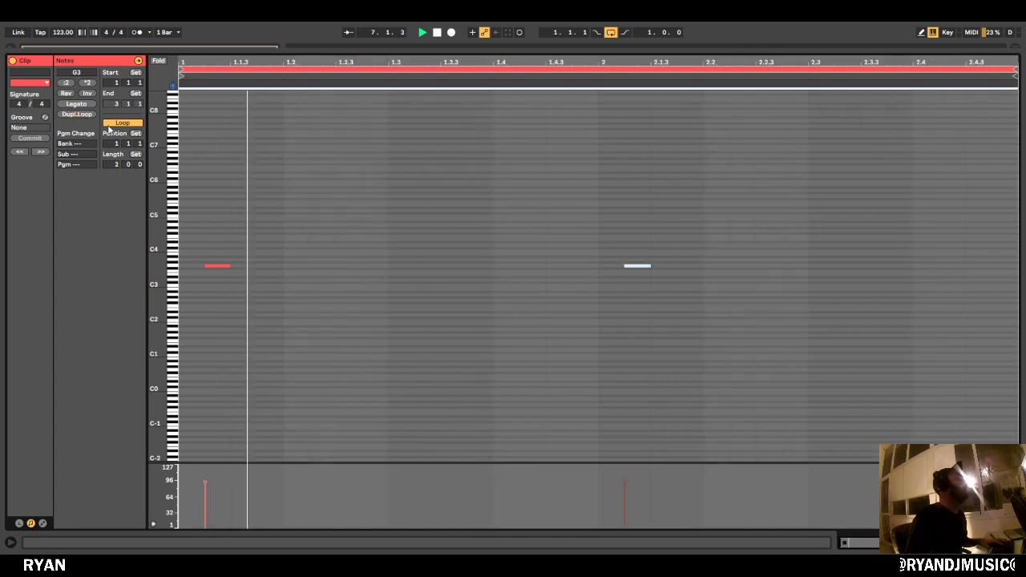
# Add a sixteenth note at 2.1.4 in the Synthe clip, tune it to D3 and return to the session's tracks.
pyautogui.doubleClick(680, 278)
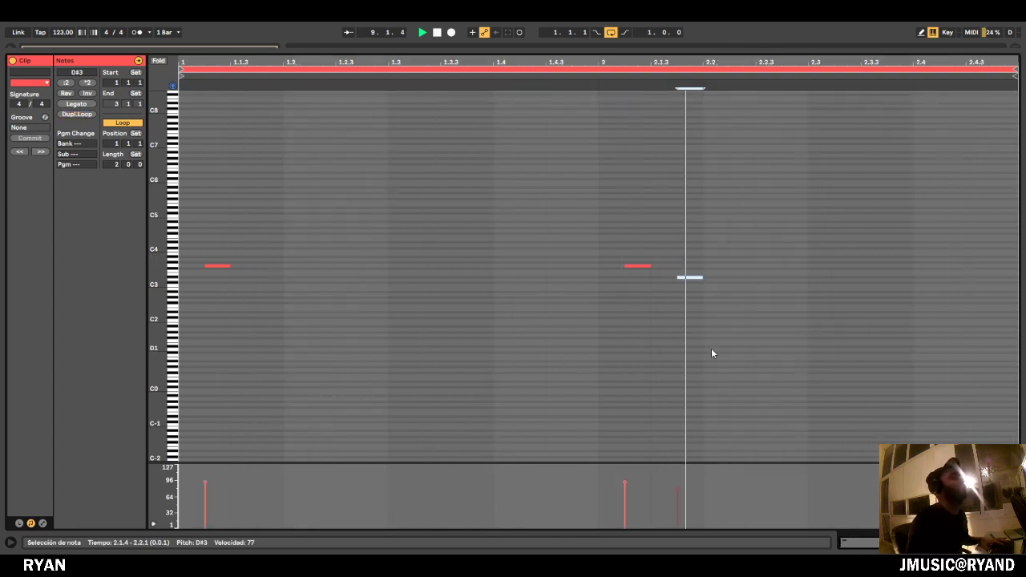
pyautogui.press('Up')
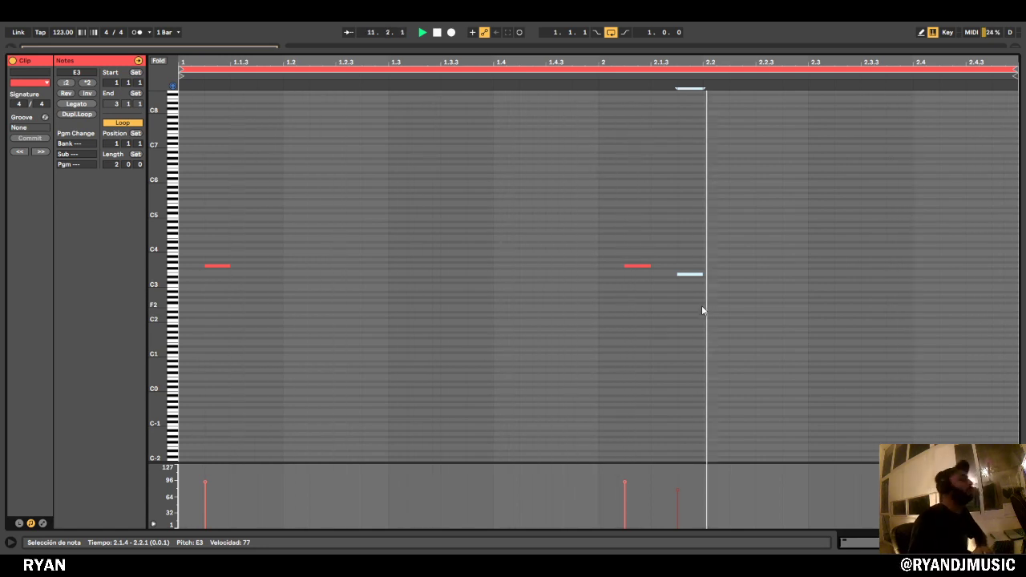
pyautogui.press('Down')
pyautogui.press('Down')
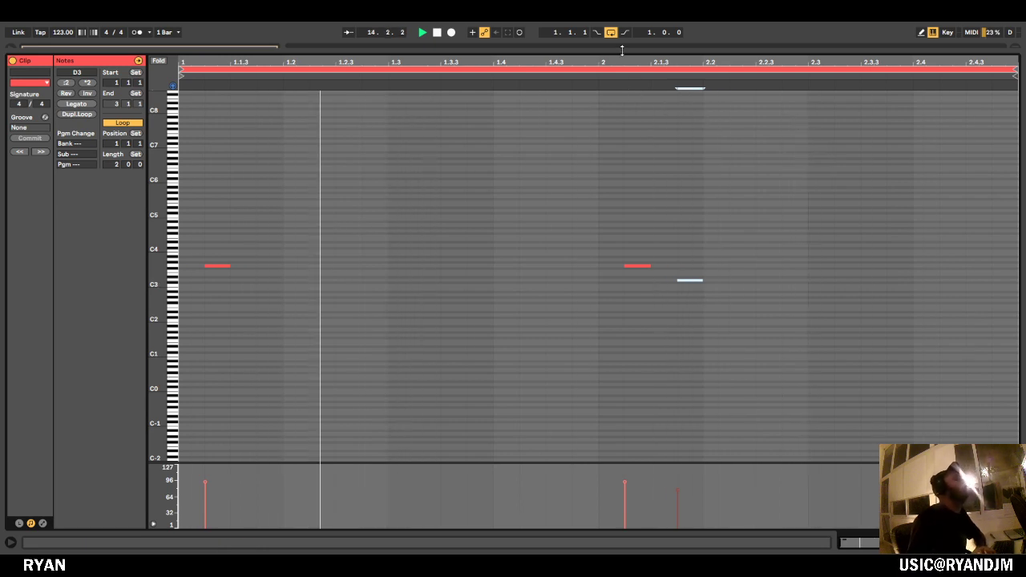
pyautogui.press('Tab')
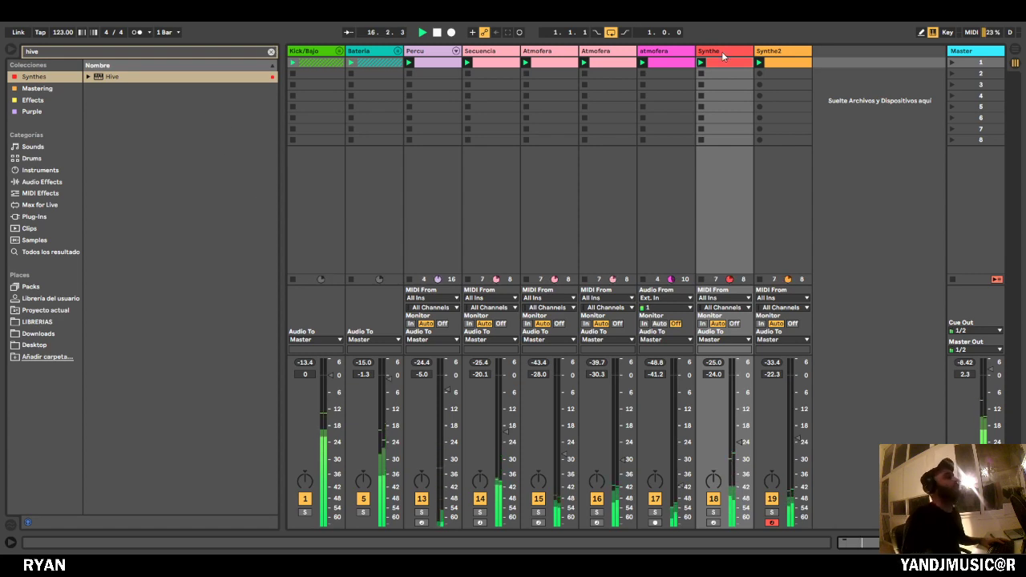
# Show the Secuencia track's Hive device, mute the Kick/Bajo group and raise the Synthe2 track's volume to -21.0 dB.
pyautogui.doubleClick(482, 51)
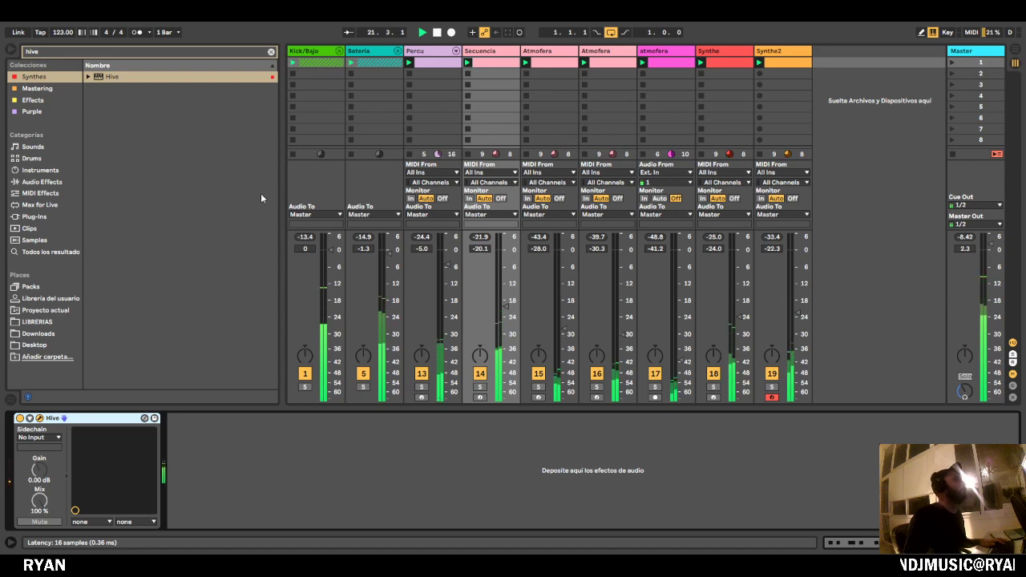
pyautogui.press('F1')
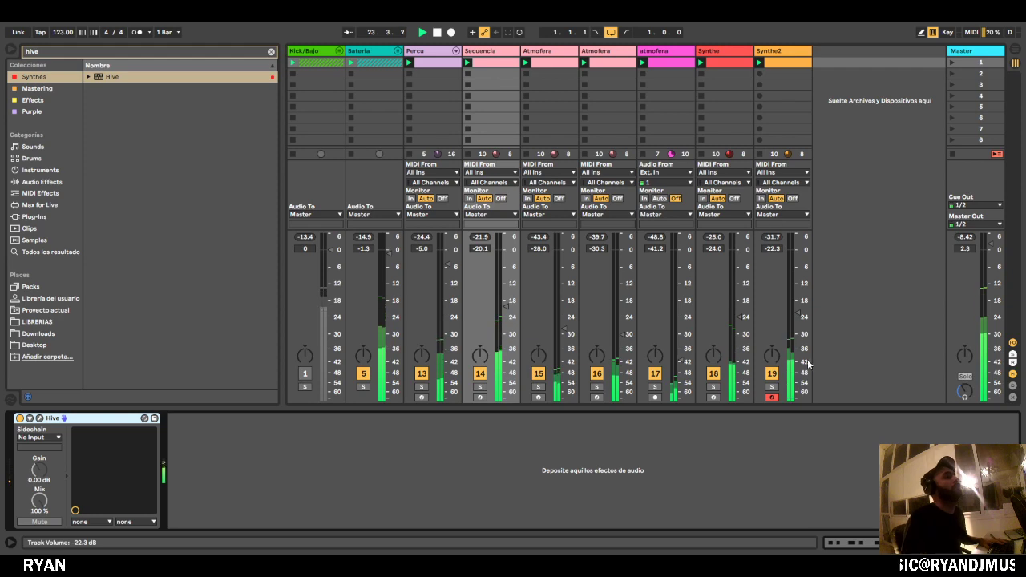
pyautogui.moveTo(804, 318); pyautogui.dragTo(804, 312)
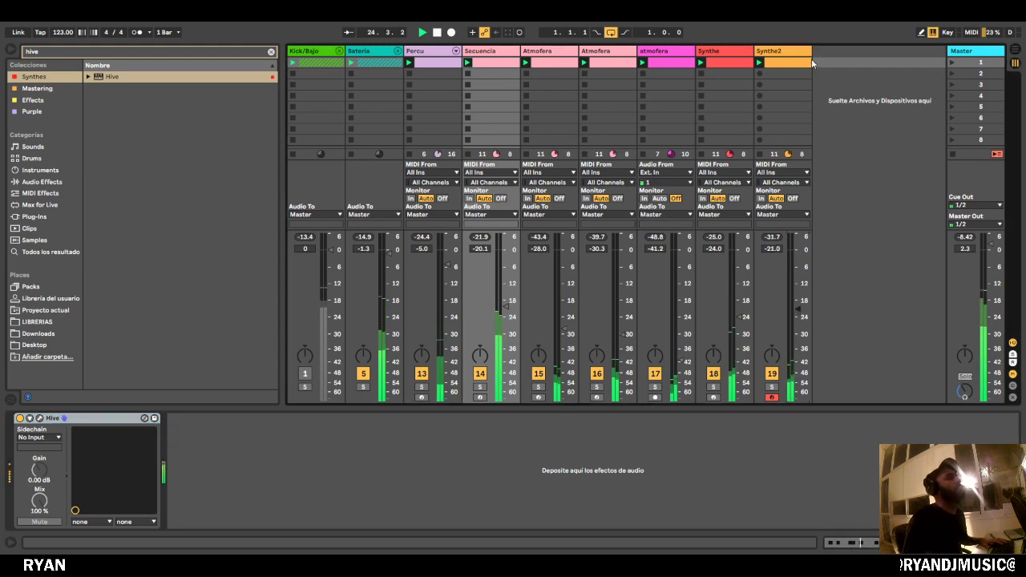
# Review the notes in both bars of the Synthe clip in an enlarged editor.
pyautogui.click(735, 50)
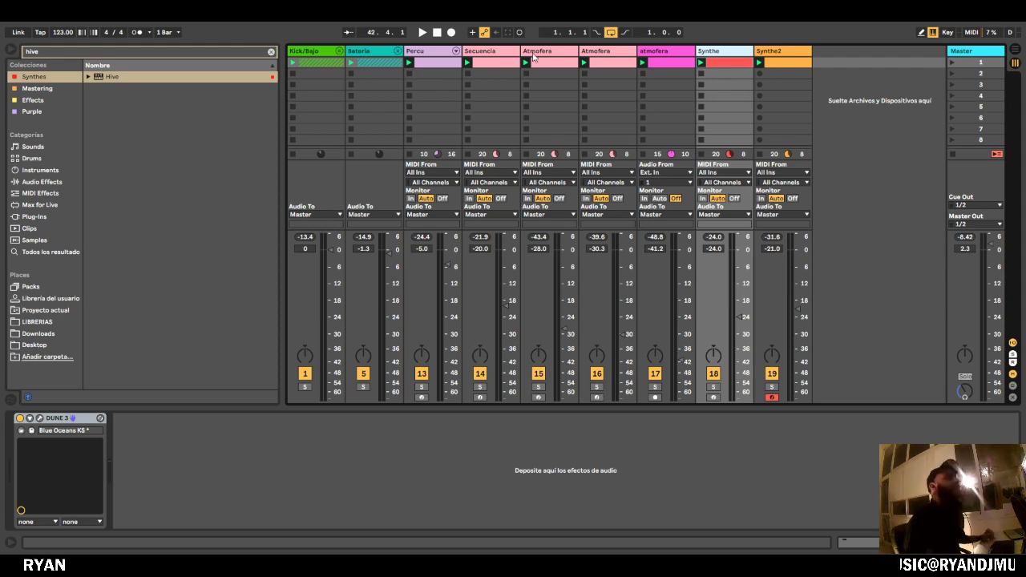
pyautogui.click(734, 61)
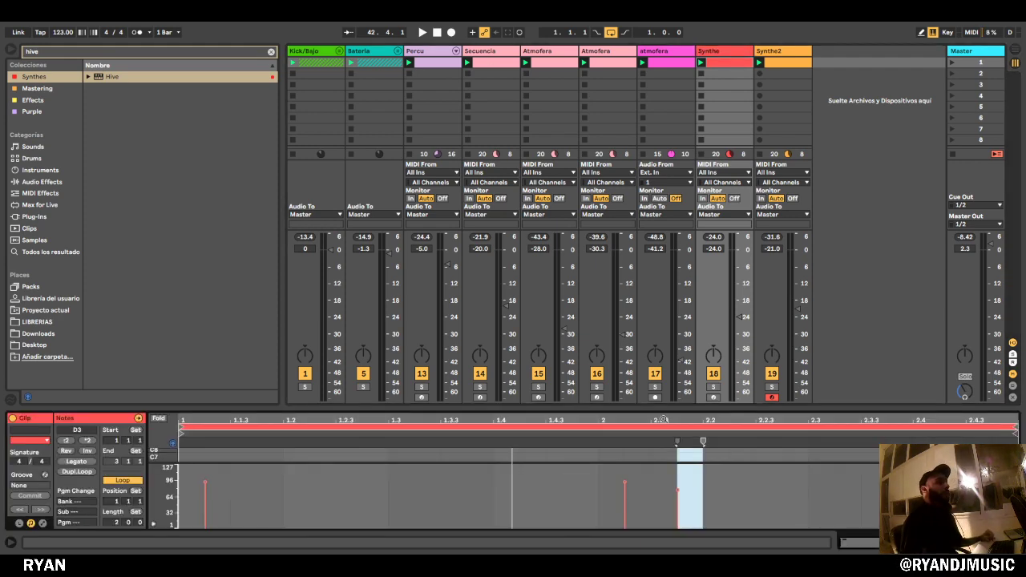
pyautogui.moveTo(665, 410); pyautogui.dragTo(642, 90)
pyautogui.moveTo(336, 171); pyautogui.dragTo(105, 347)
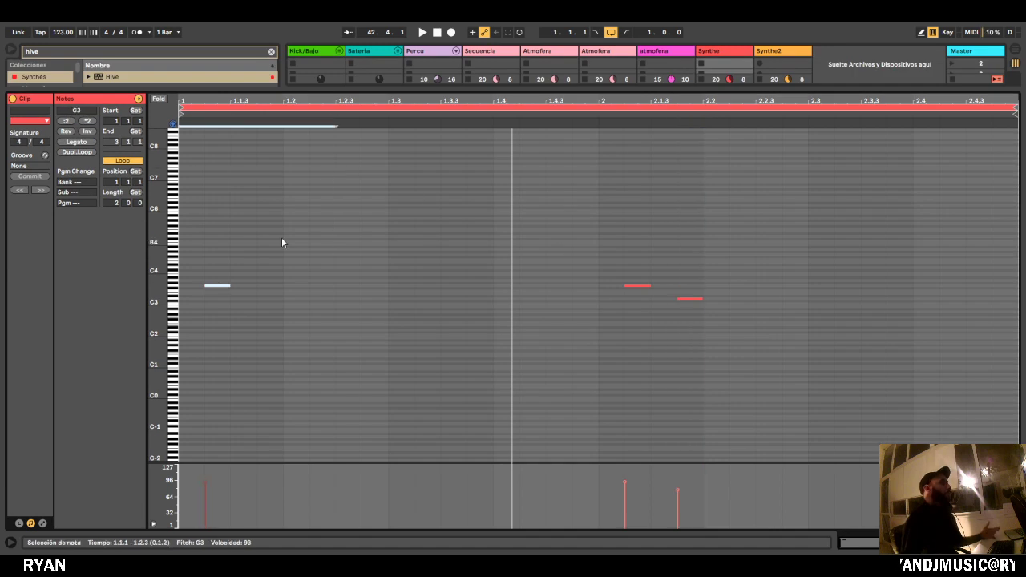
pyautogui.moveTo(278, 215); pyautogui.dragTo(210, 355)
pyautogui.moveTo(244, 270); pyautogui.dragTo(199, 375)
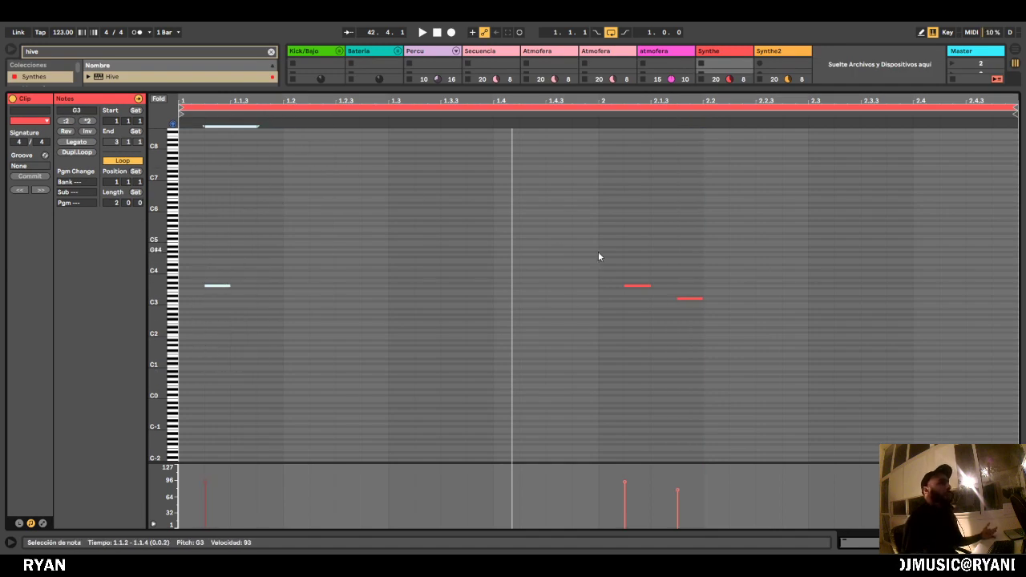
pyautogui.moveTo(598, 258); pyautogui.dragTo(716, 347)
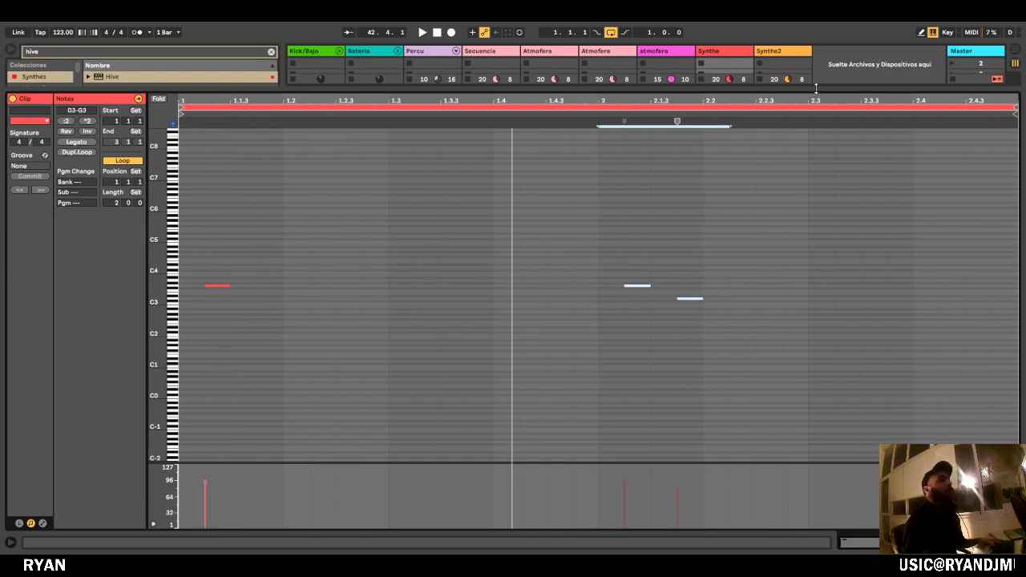
# Shrink the note editor to return to the session's tracks and look over the Synthe2 clip.
pyautogui.moveTo(816, 89); pyautogui.dragTo(842, 286)
pyautogui.doubleClick(796, 63)
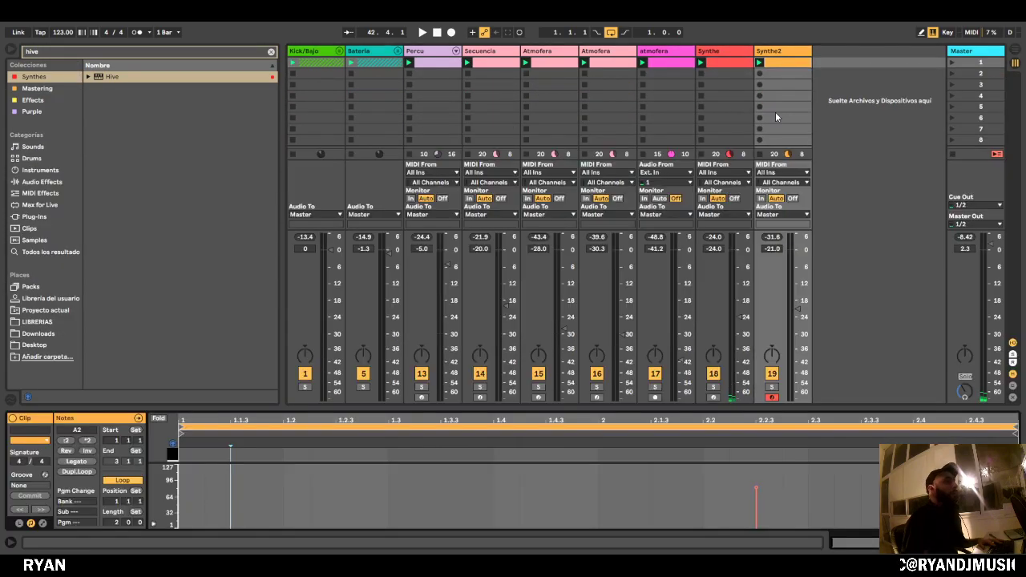
pyautogui.click(733, 52)
pyautogui.doubleClick(799, 63)
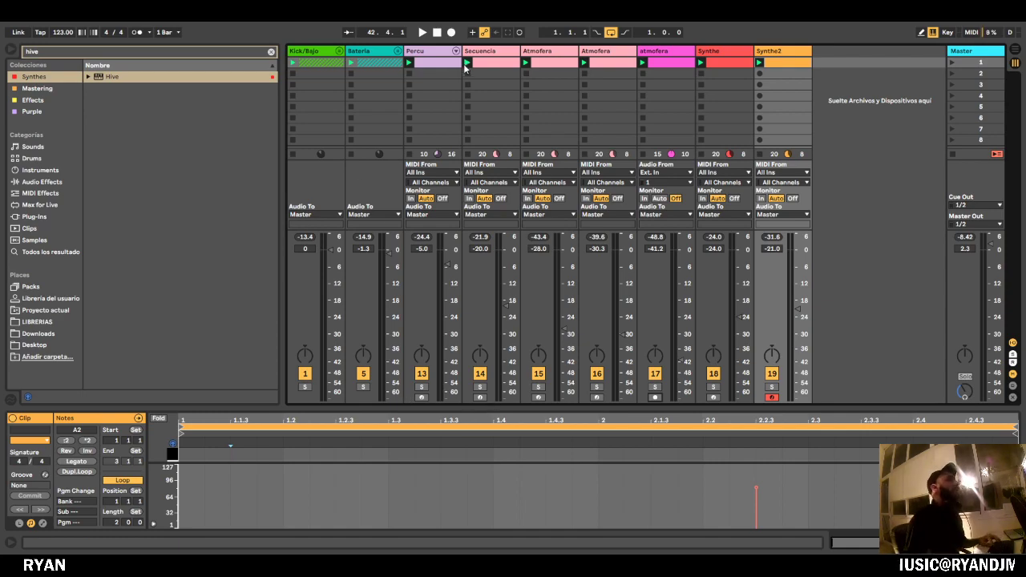
pyautogui.click(385, 53)
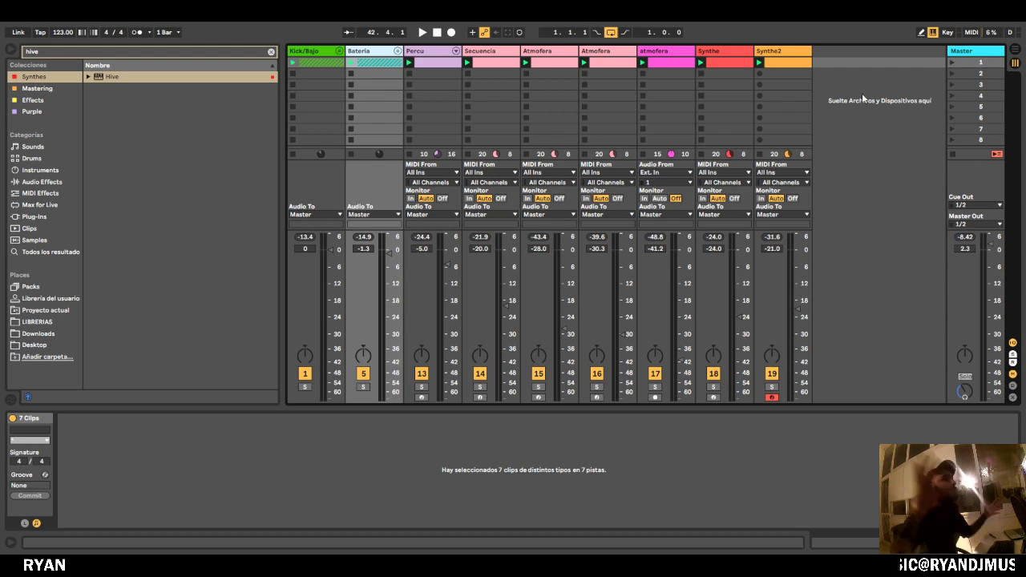
# Duplicate the Synthe2 track with its clip and open the Hive plug-in on the duplicate.
pyautogui.click(794, 51)
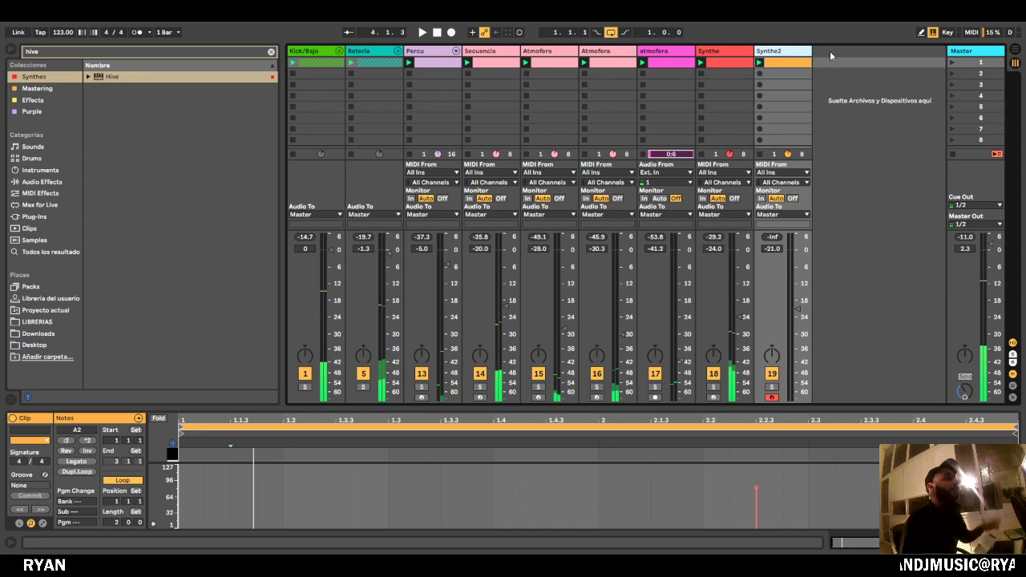
pyautogui.hotkey('ctrl', 'd')
pyautogui.doubleClick(831, 53)
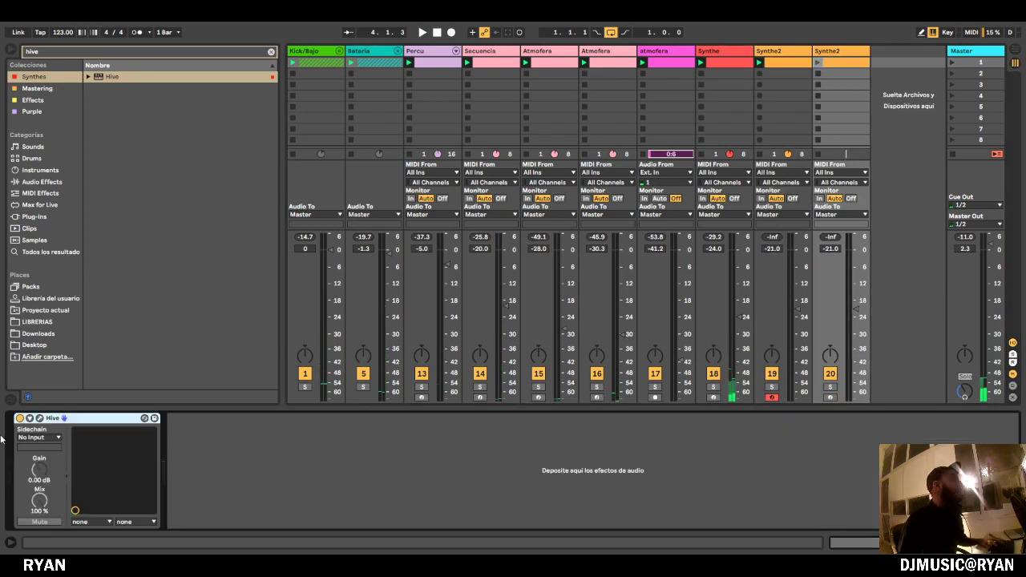
pyautogui.click(40, 418)
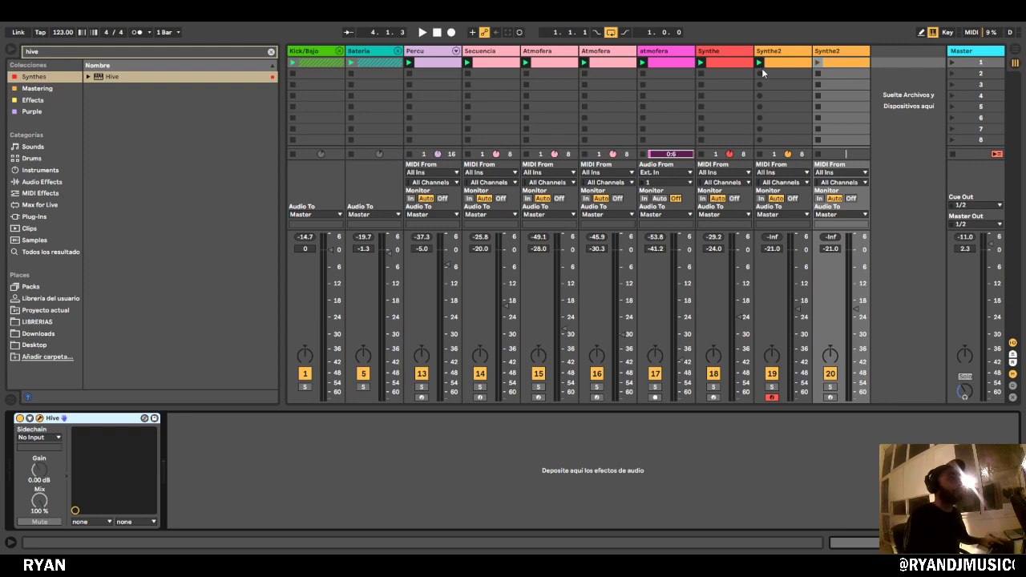
pyautogui.doubleClick(848, 73)
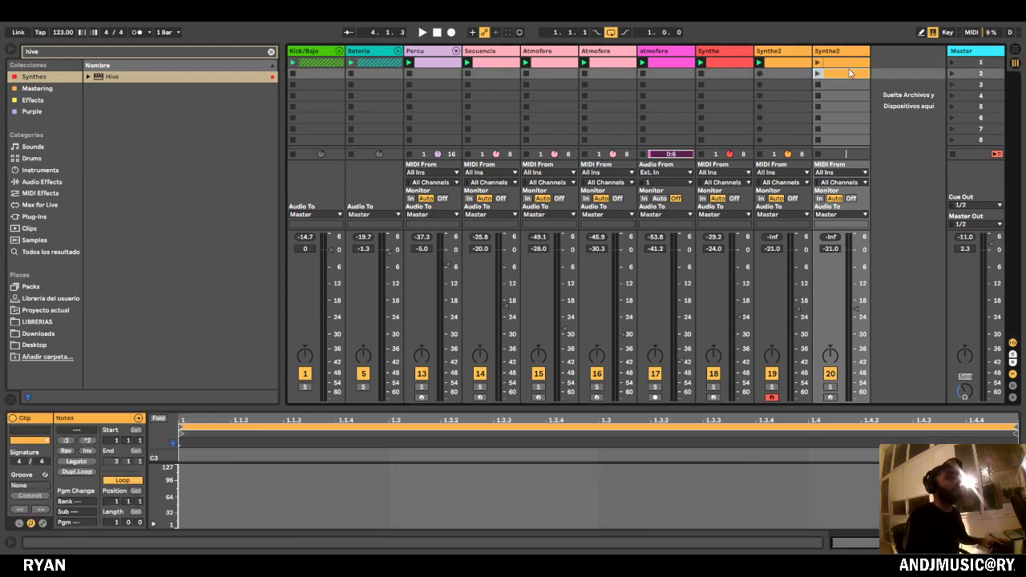
pyautogui.press('Delete')
pyautogui.click(847, 63)
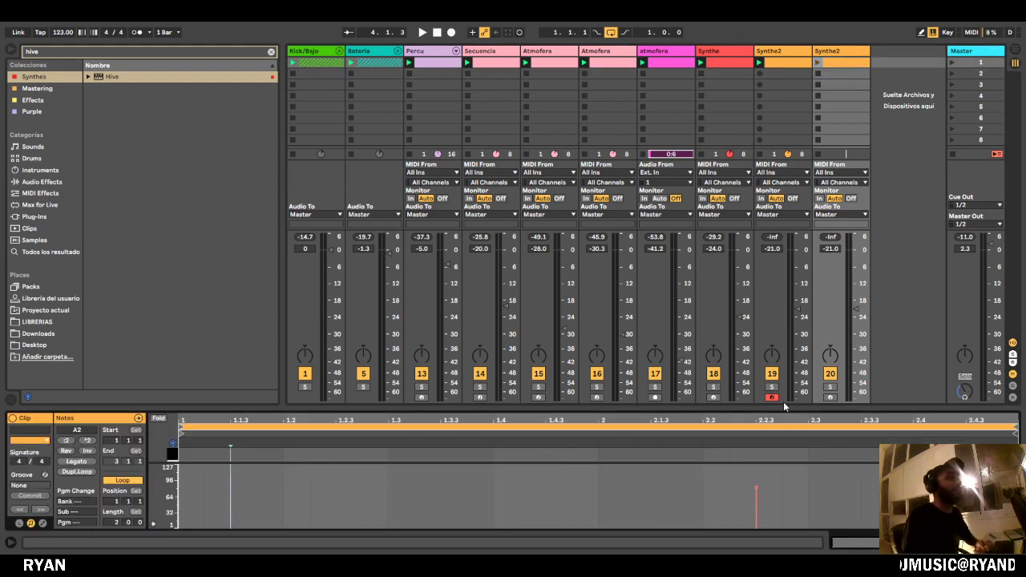
# Solo the duplicate Synthe2 track, play it back and show its Hive device.
pyautogui.click(830, 387)
pyautogui.press('space')
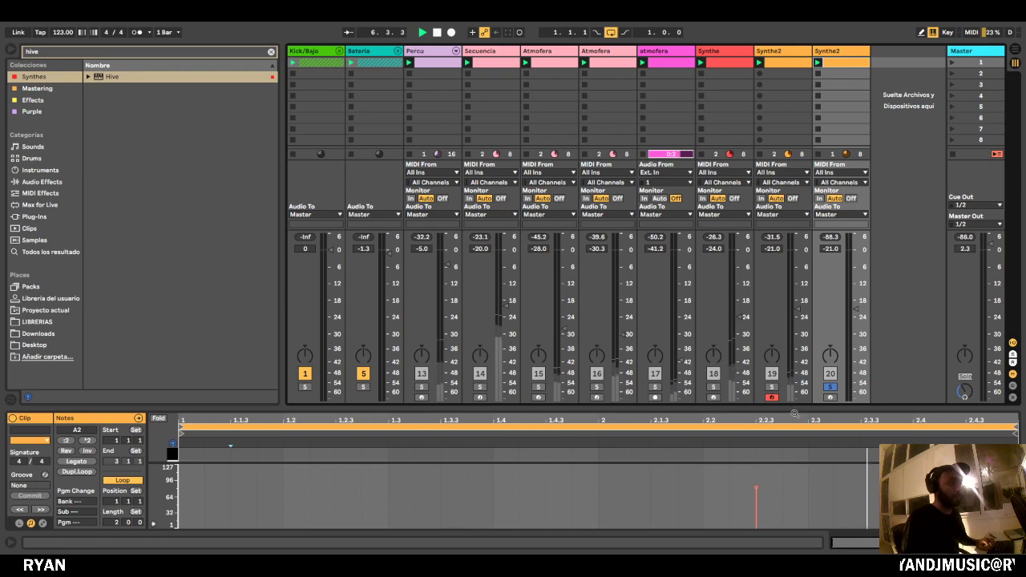
pyautogui.hotkey('ctrl', 'alt', 'm')
pyautogui.press('space')
pyautogui.doubleClick(852, 51)
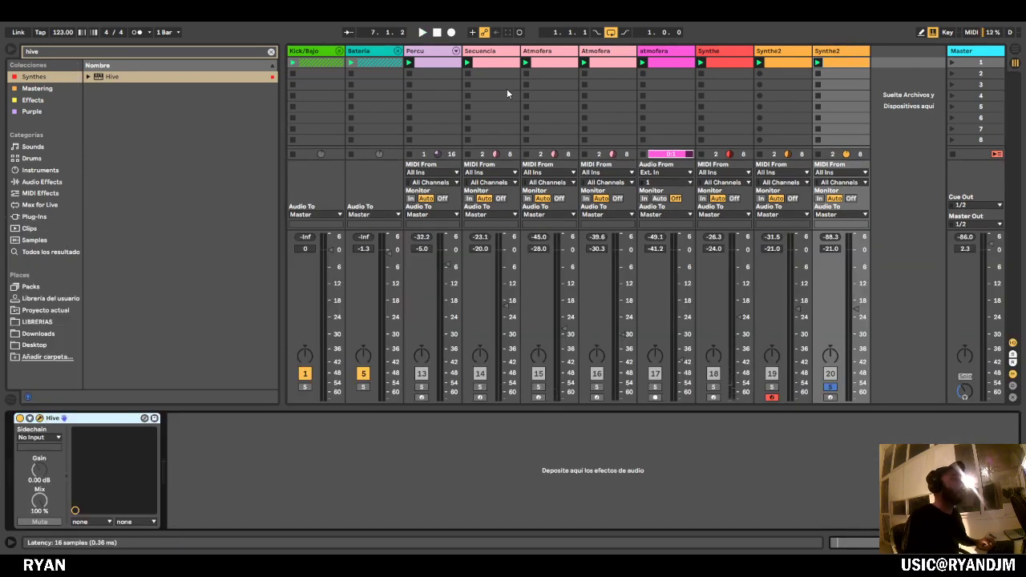
pyautogui.press('space')
# Lengthen the A2 note in the original Synthe2 clip to end at 2.3 and show the duplicate track's Hive device again.
pyautogui.click(782, 61)
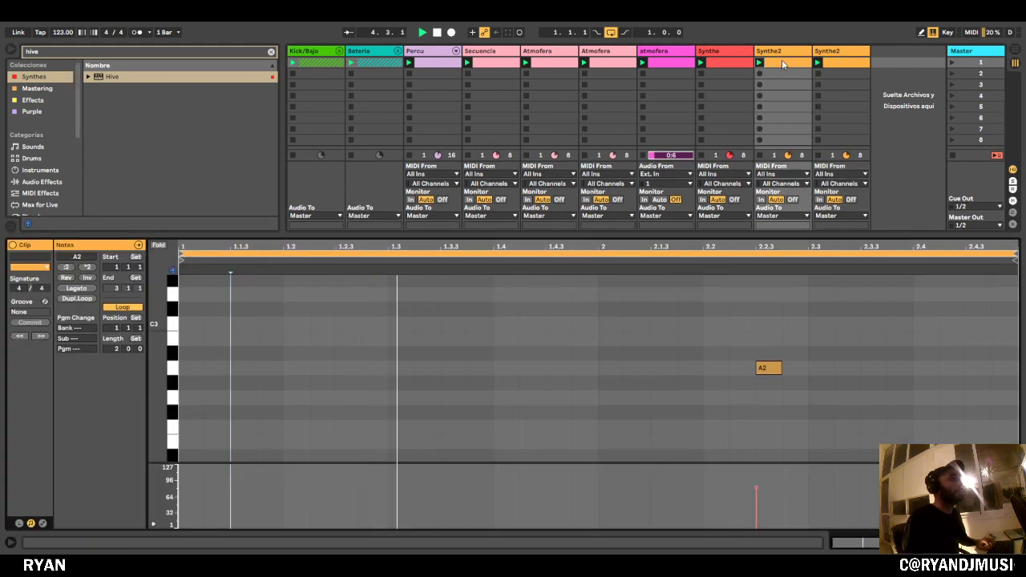
pyautogui.moveTo(781, 368); pyautogui.dragTo(807, 369)
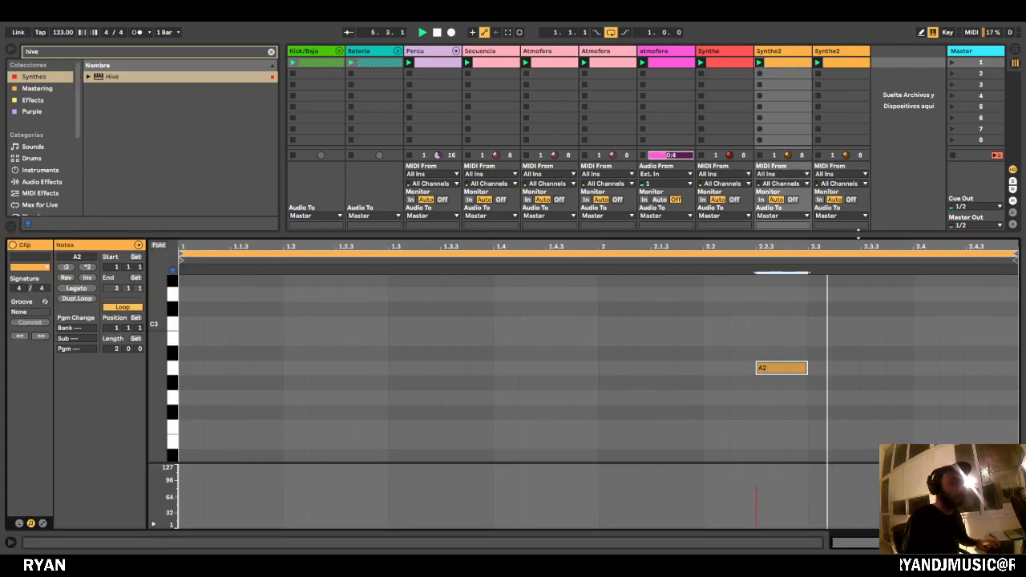
pyautogui.doubleClick(834, 51)
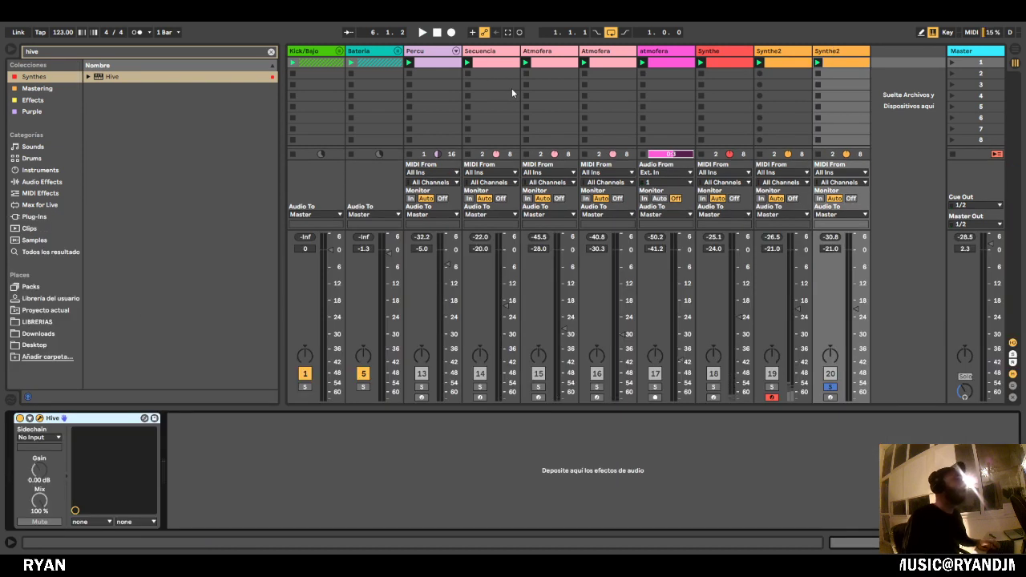
# Arm the duplicate Synthe2 track, turn off its solo and raise its volume to -20.6 dB.
pyautogui.click(831, 398)
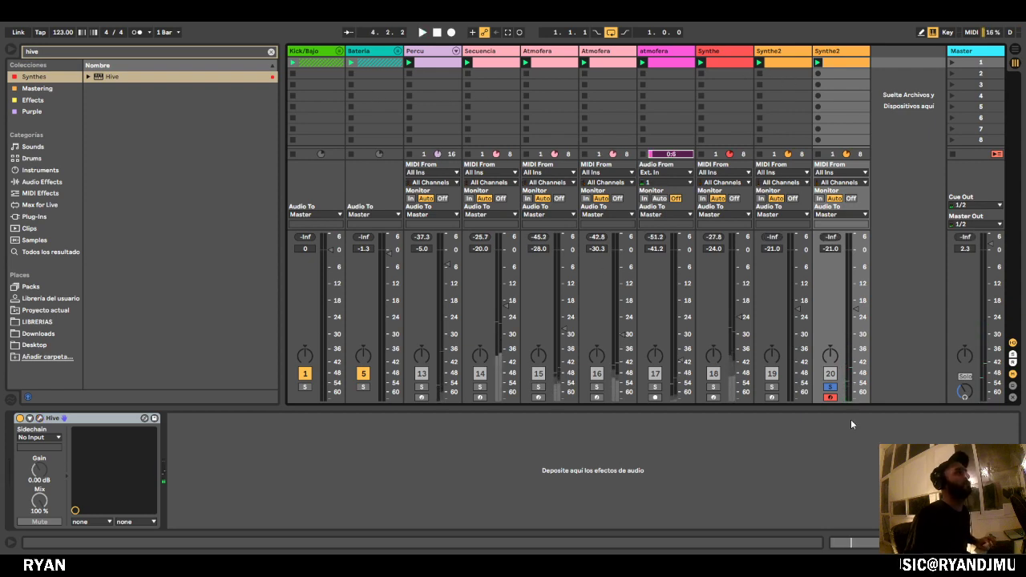
pyautogui.click(831, 386)
pyautogui.moveTo(857, 309); pyautogui.dragTo(855, 307)
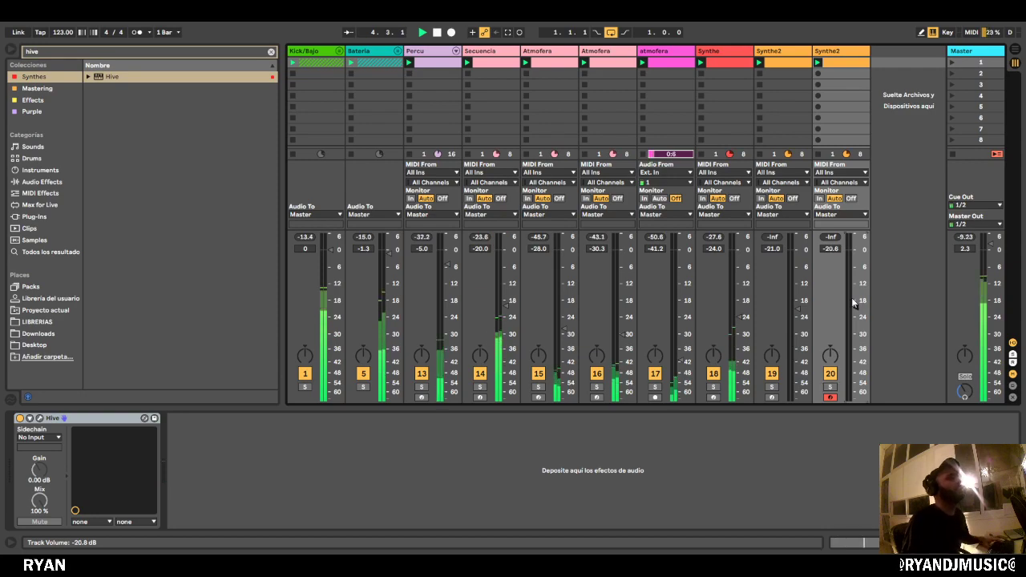
# Move the A2 note in the duplicate Synthe2 clip to 2.3.4 and return to the session's tracks.
pyautogui.doubleClick(862, 63)
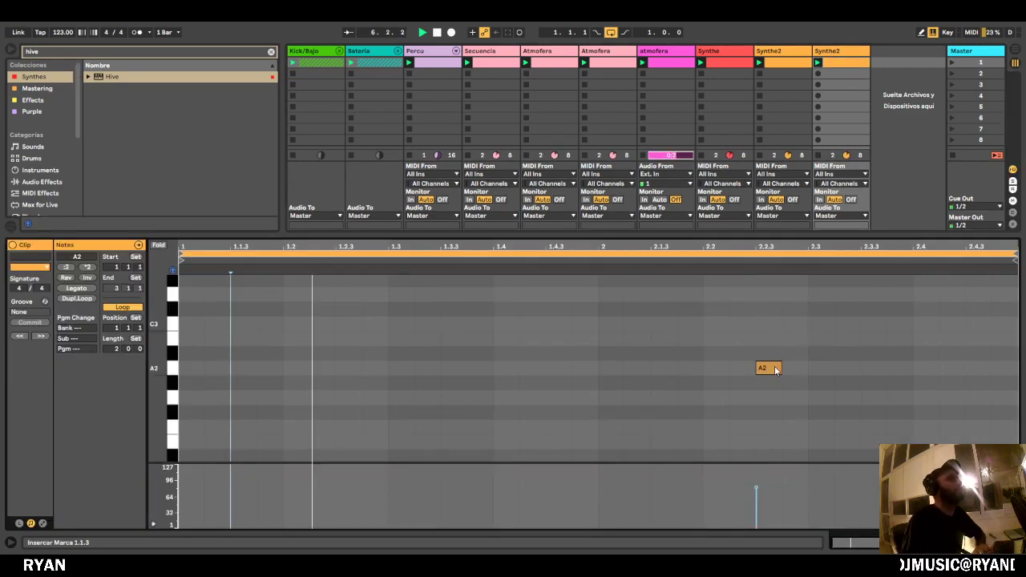
pyautogui.moveTo(775, 366); pyautogui.dragTo(906, 367)
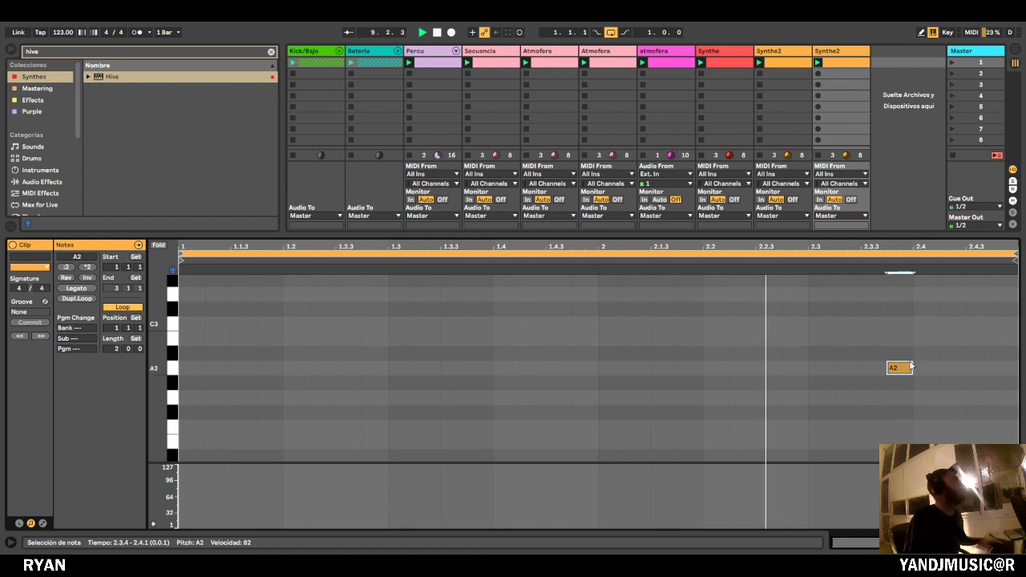
pyautogui.moveTo(856, 236); pyautogui.dragTo(856, 425)
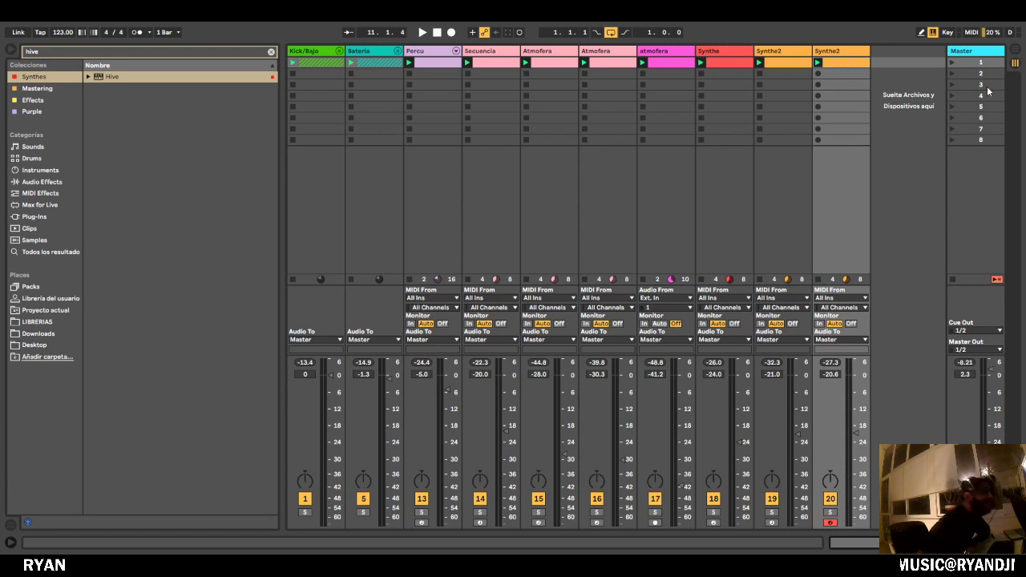
# Check the notes of both Synthe2 clips and raise the original Synthe2 track's volume to -20.4 dB.
pyautogui.click(784, 64)
pyautogui.doubleClick(784, 65)
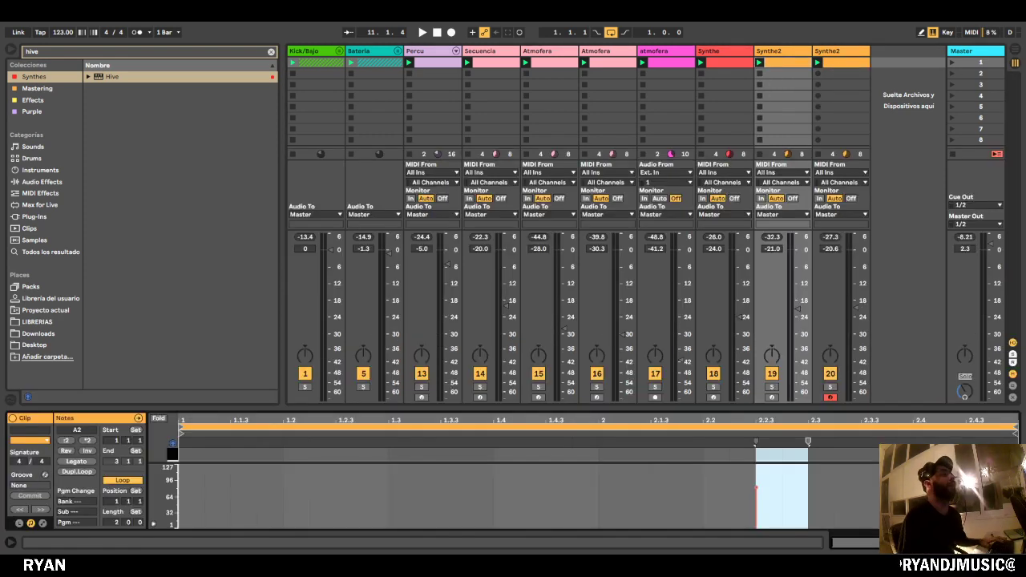
pyautogui.click(847, 63)
pyautogui.moveTo(842, 415); pyautogui.dragTo(828, 81)
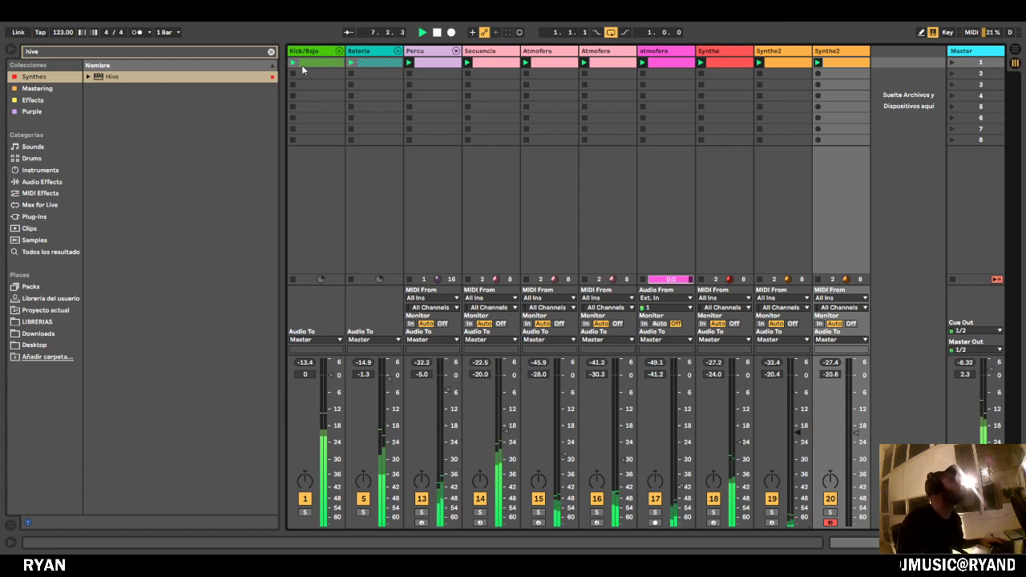
# Clear the hive search and hide the browser to give the session's tracks more room.
pyautogui.press('Escape')
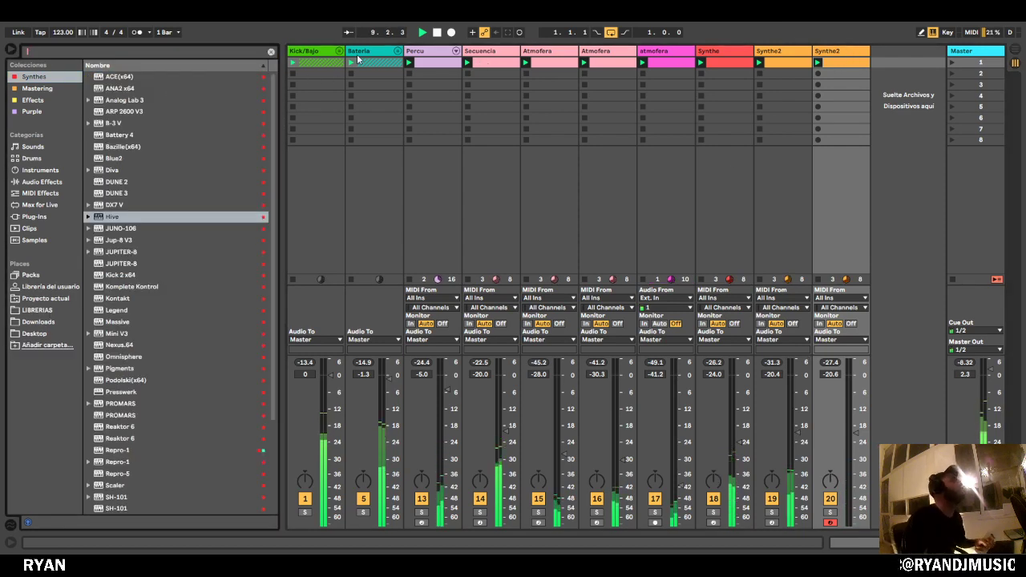
pyautogui.click(890, 86)
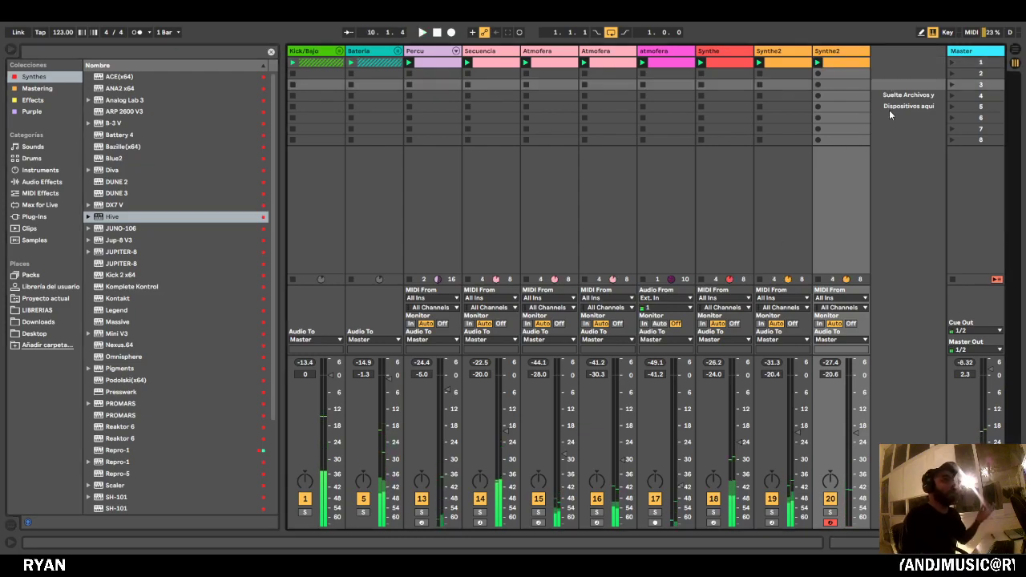
pyautogui.click(7, 51)
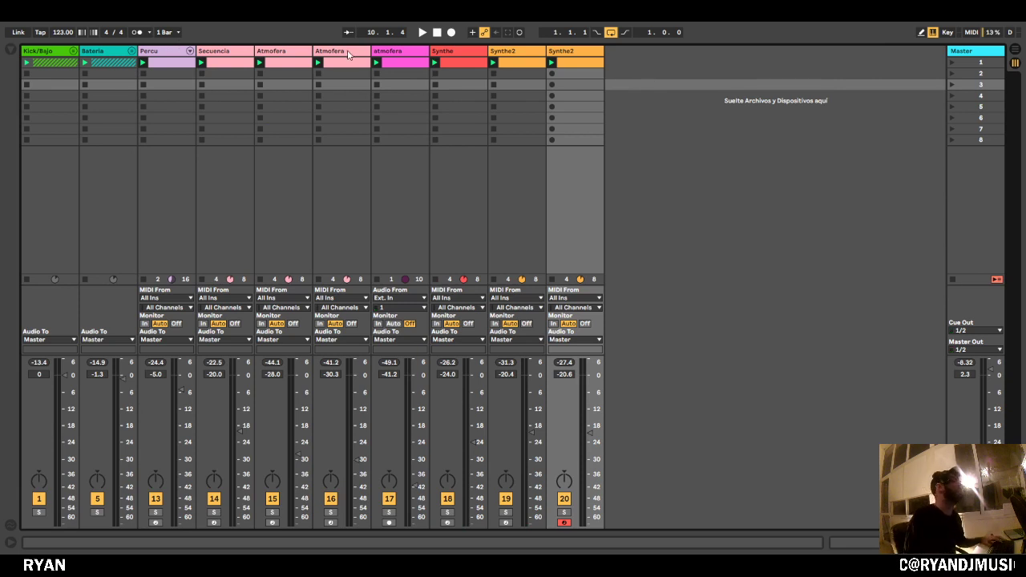
# Review the device chains of the Atmofera, Bateria, Kick/Bajo, Percu and Secuencia tracks and play back the full loop.
pyautogui.click(349, 53)
pyautogui.click(282, 52)
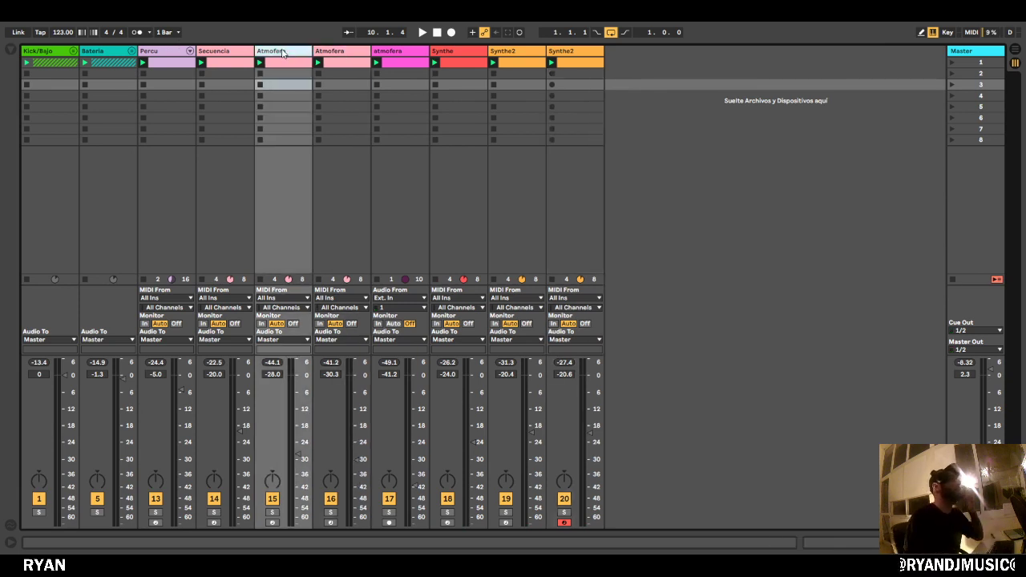
pyautogui.click(334, 53)
pyautogui.doubleClick(282, 51)
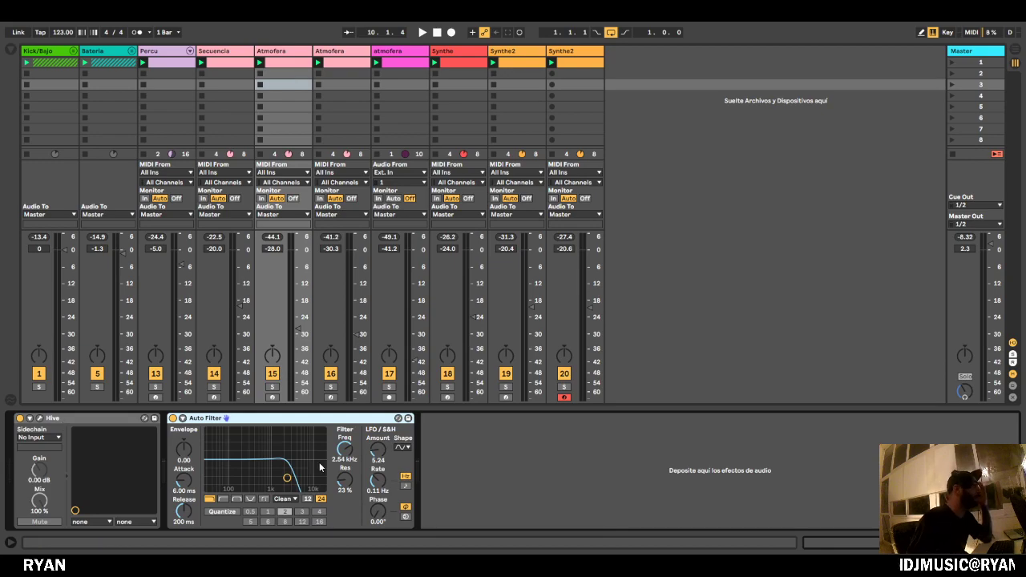
pyautogui.click(351, 54)
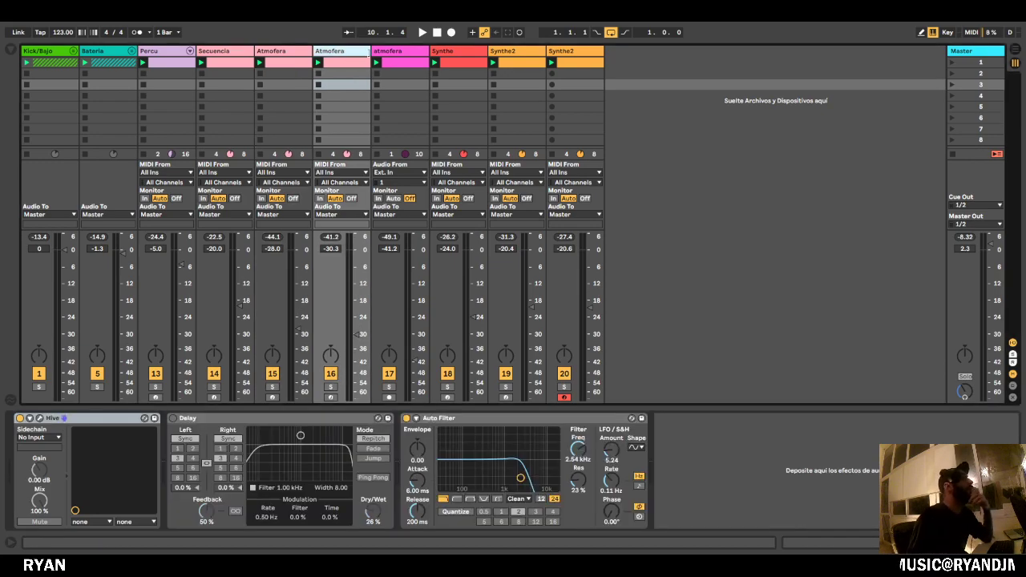
pyautogui.click(113, 56)
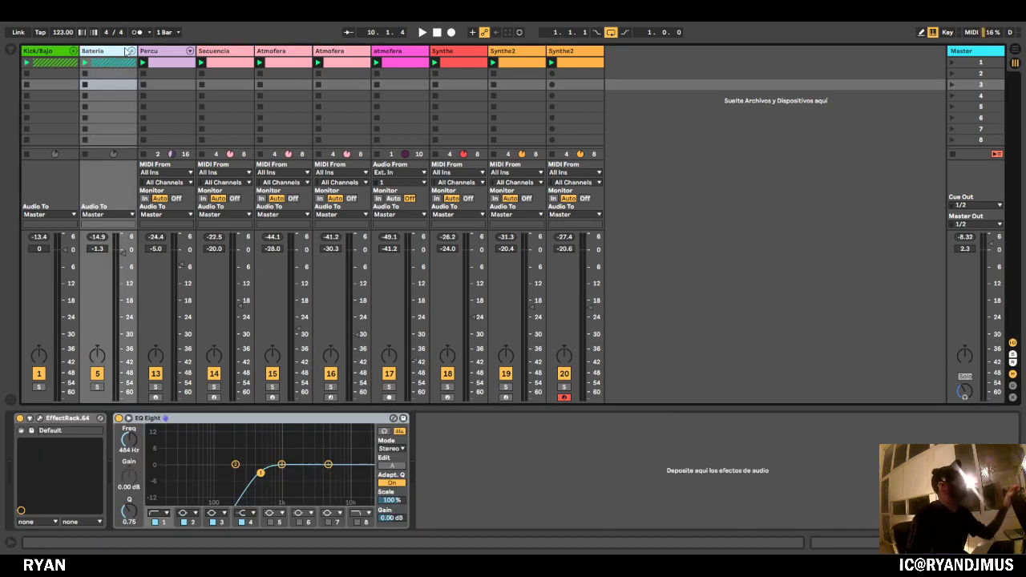
pyautogui.click(53, 56)
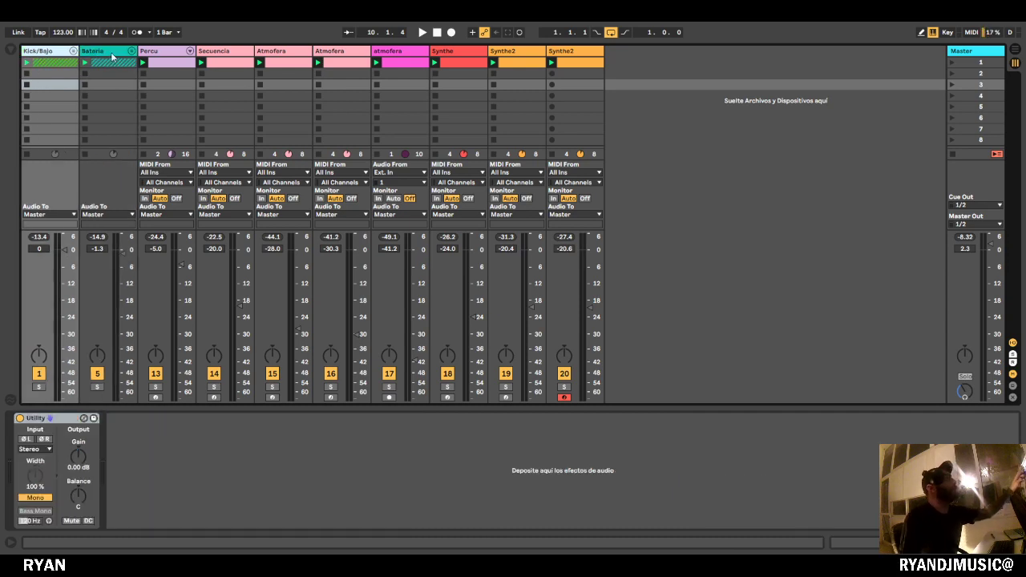
pyautogui.click(112, 55)
pyautogui.click(170, 55)
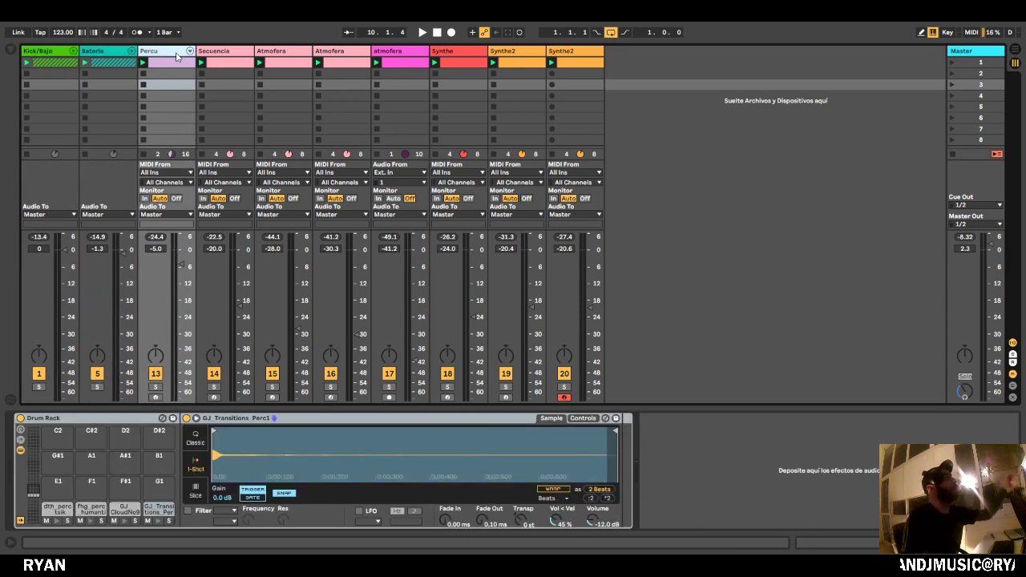
pyautogui.click(224, 56)
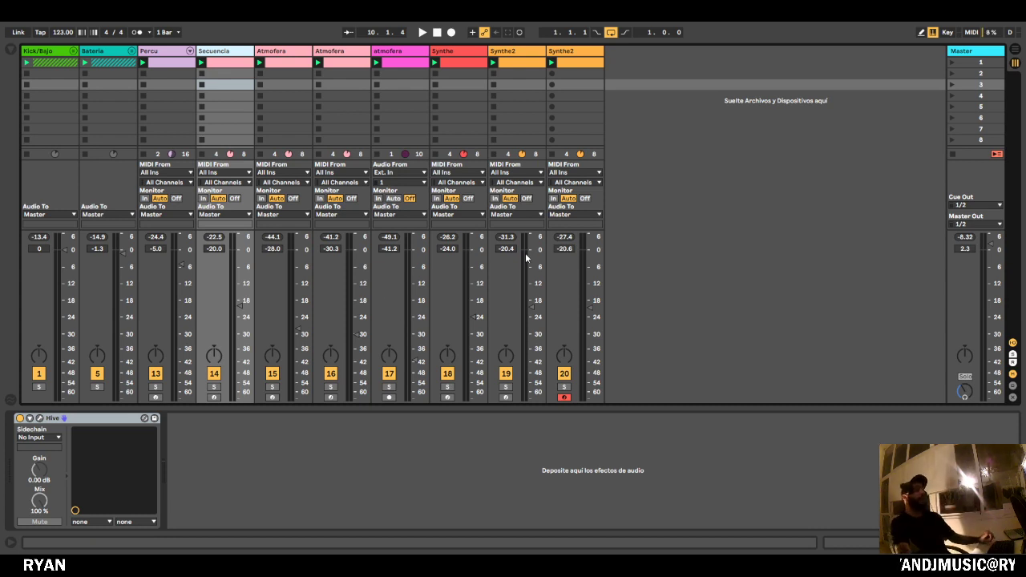
pyautogui.click(599, 64)
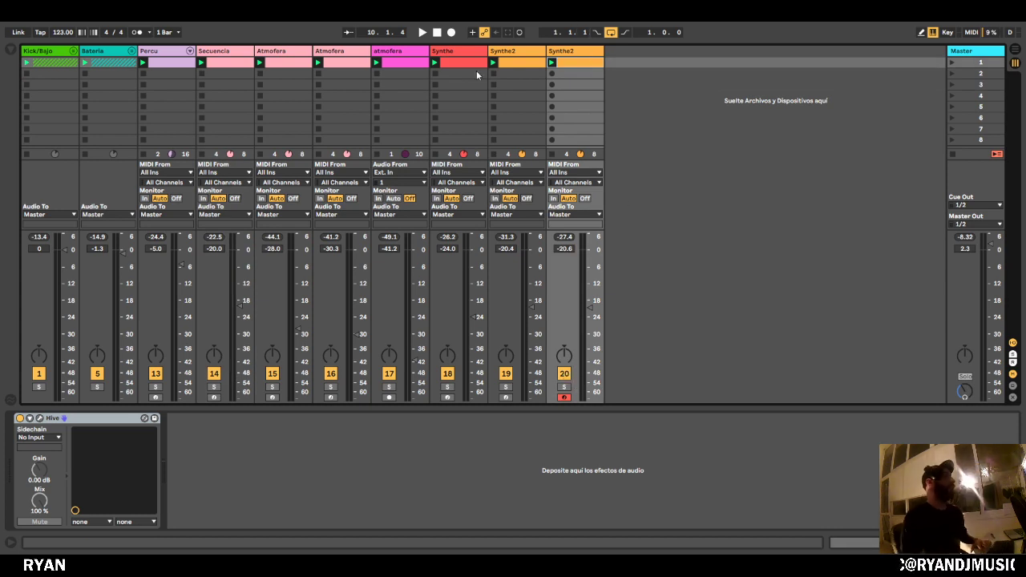
pyautogui.press('space')
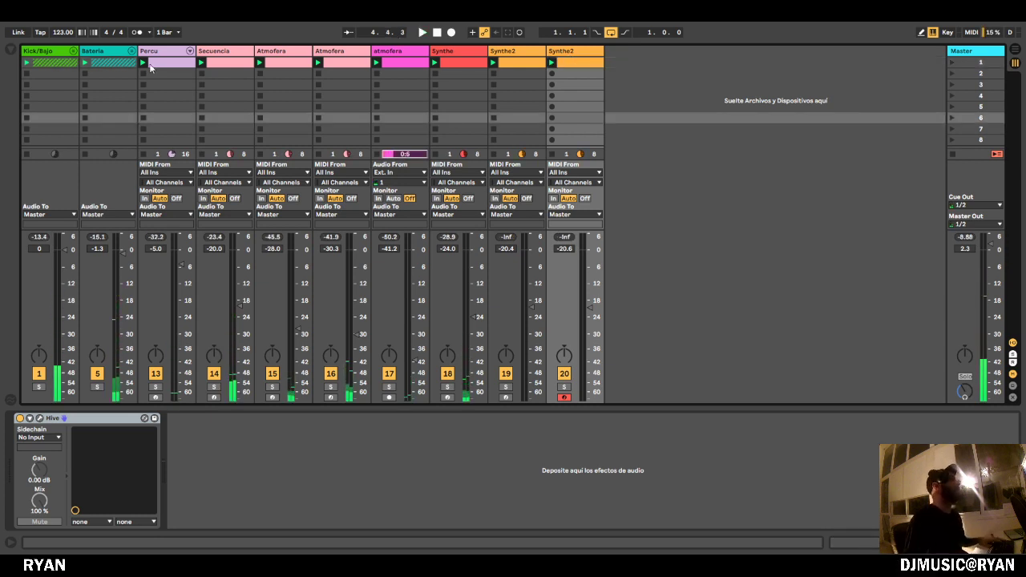
# Switch to the arrangement and delete all leftover clips from its tracks.
pyautogui.press('Tab')
pyautogui.moveTo(411, 70); pyautogui.dragTo(412, 24)
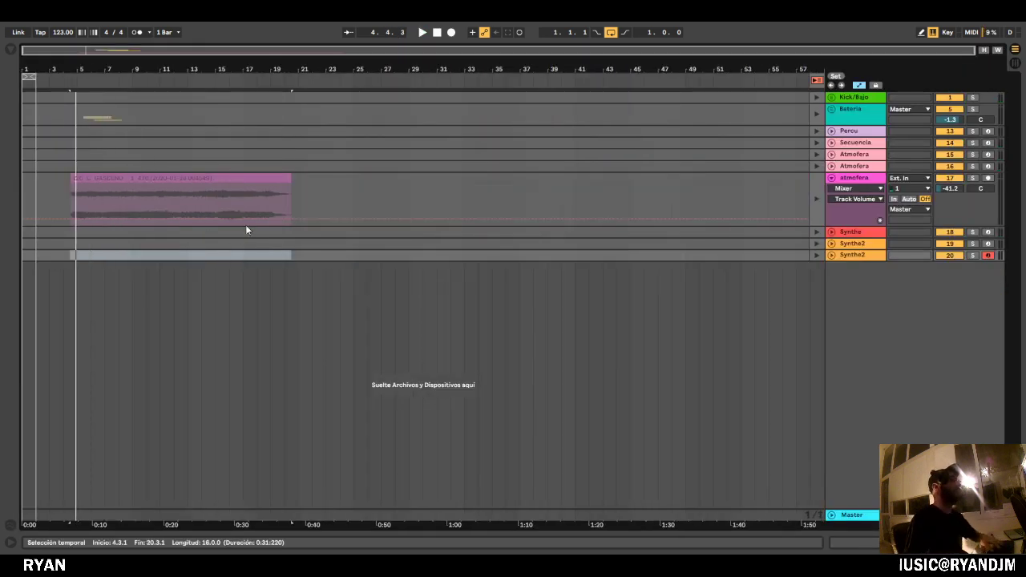
pyautogui.moveTo(326, 110); pyautogui.dragTo(1, 347)
pyautogui.press('Delete')
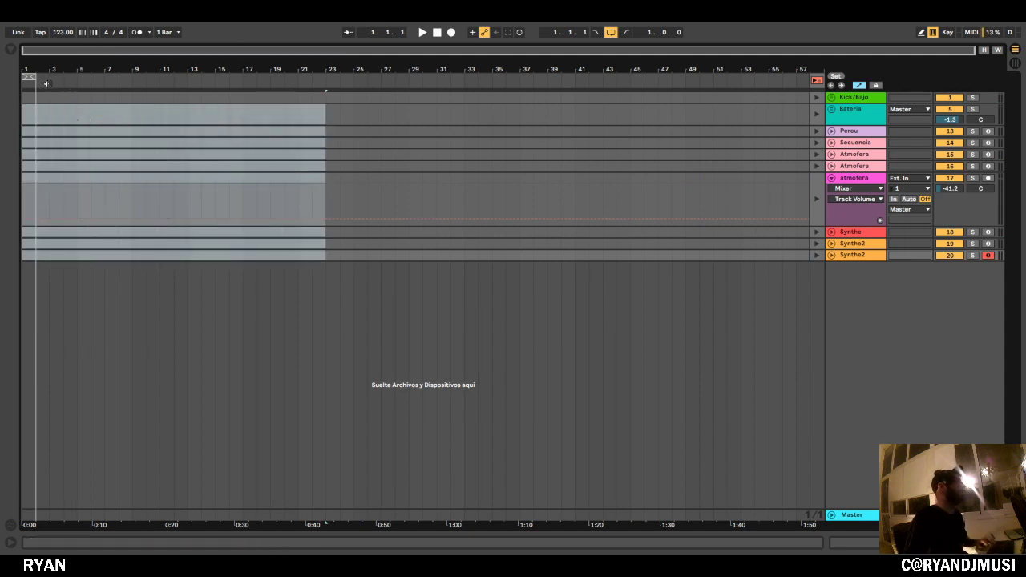
# Set the arrangement's loop region to eight bars, from bar 1 to bar 9, and select that span.
pyautogui.moveTo(35, 77); pyautogui.dragTo(222, 108)
pyautogui.moveTo(201, 73); pyautogui.dragTo(237, 73)
pyautogui.click(227, 75)
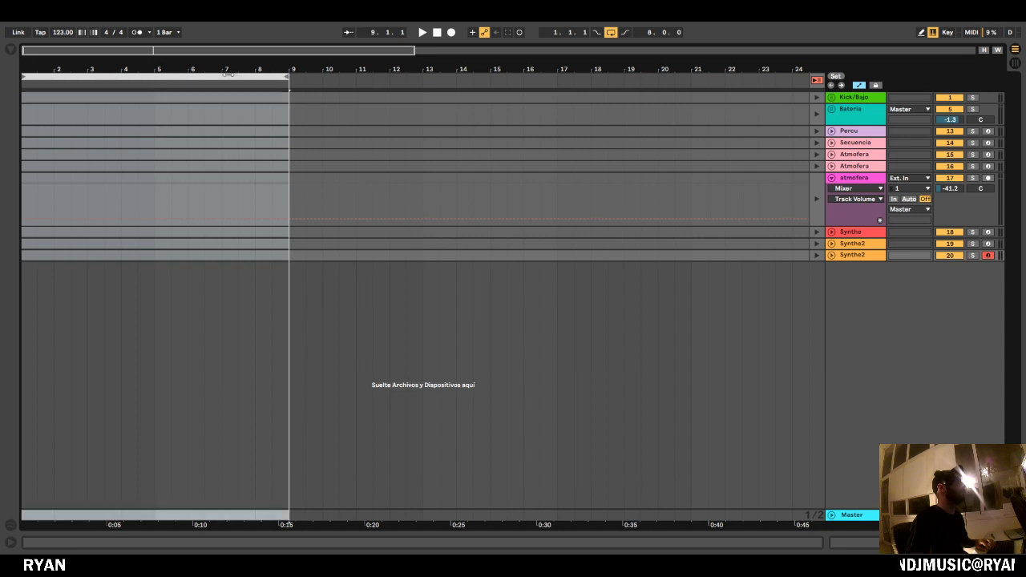
# Record the playing session loop into the arrangement across all tracks for eight bars, then stop the transport.
pyautogui.click(451, 32)
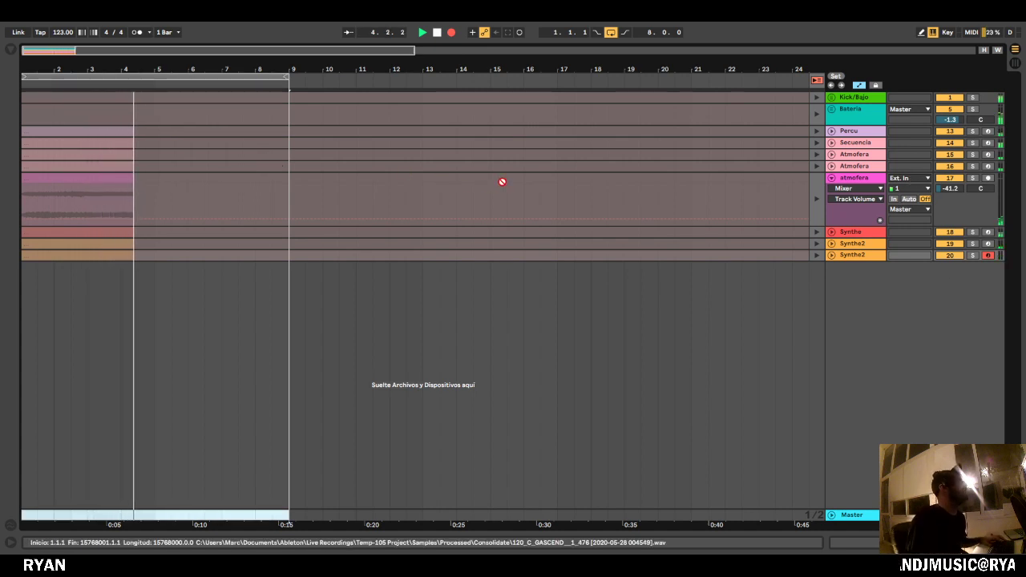
pyautogui.press('Tab')
pyautogui.press('Tab')
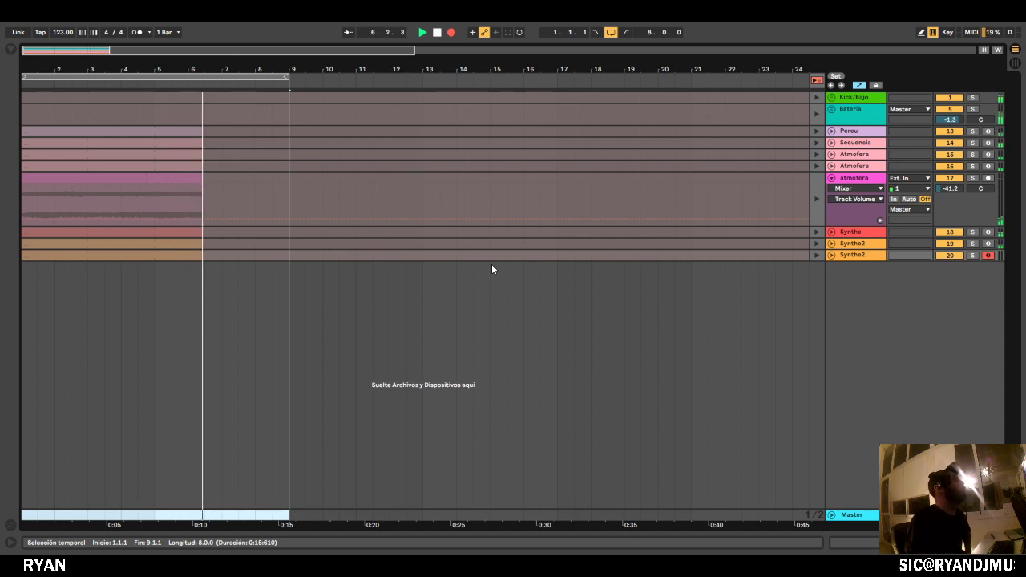
pyautogui.moveTo(334, 70); pyautogui.dragTo(288, 73)
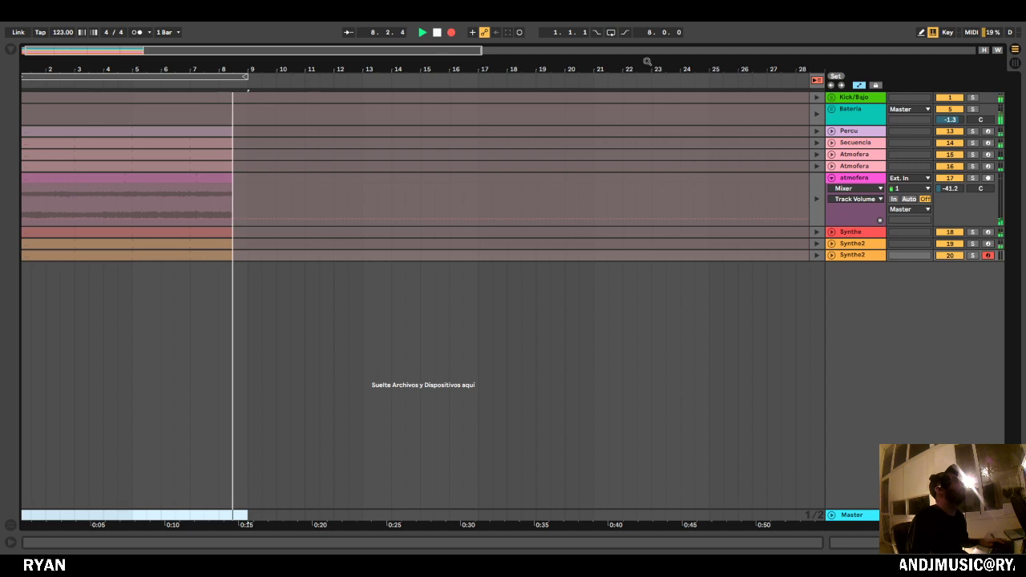
pyautogui.press('space')
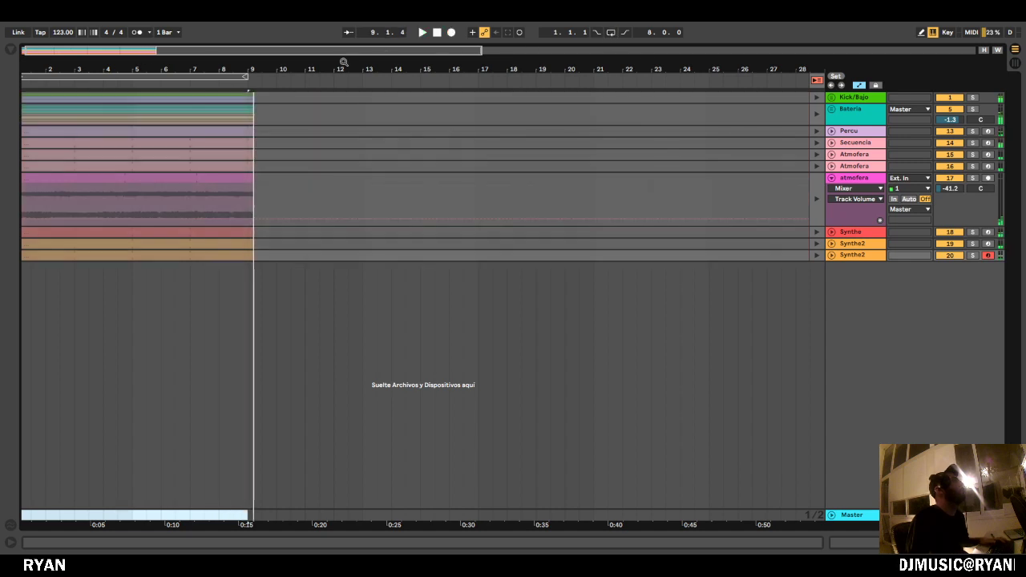
# Try filling the arrangement up to bar 169 with repeated copies of the recorded eight-bar section, then clear the copies.
pyautogui.click(192, 77)
pyautogui.moveTo(253, 72); pyautogui.dragTo(143, 73)
pyautogui.hotkey('ctrl', 'd')
pyautogui.hotkey('ctrl', 'd')
pyautogui.hotkey('ctrl', 'd')
pyautogui.hotkey('ctrl', 'd')
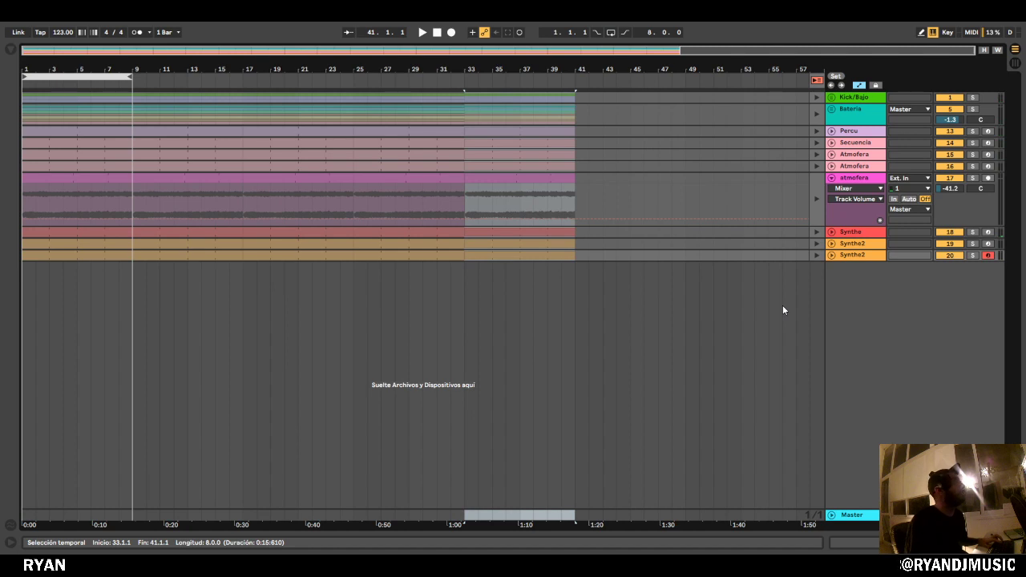
pyautogui.hotkey('ctrl', 'd')
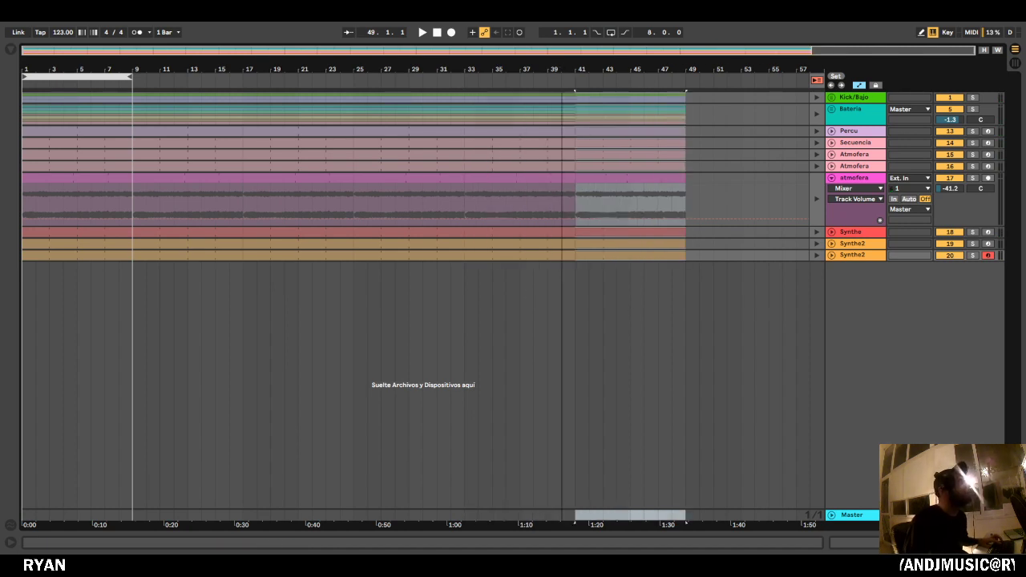
pyautogui.hotkey('ctrl', 'd')
pyautogui.hotkey('ctrl', 'd')
pyautogui.hotkey('ctrl', 'd')
pyautogui.hotkey('ctrl', 'd')
pyautogui.hotkey('ctrl', 'd')
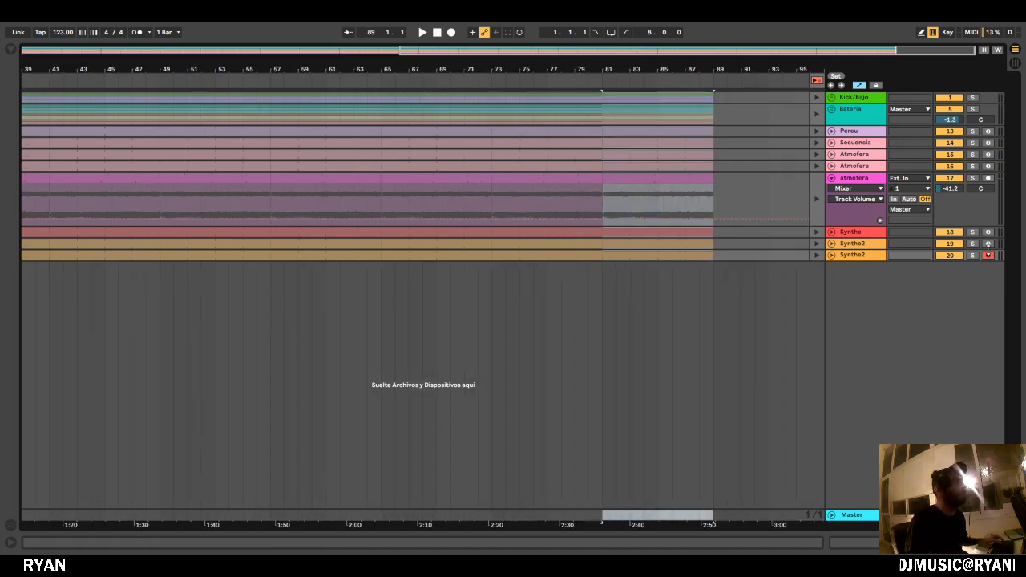
pyautogui.hotkey('ctrl', 'd')
pyautogui.hotkey('ctrl', 'd')
pyautogui.hotkey('ctrl', 'd')
pyautogui.hotkey('ctrl', 'd')
pyautogui.hotkey('ctrl', 'd')
pyautogui.hotkey('ctrl', 'd')
pyautogui.hotkey('ctrl', 'd')
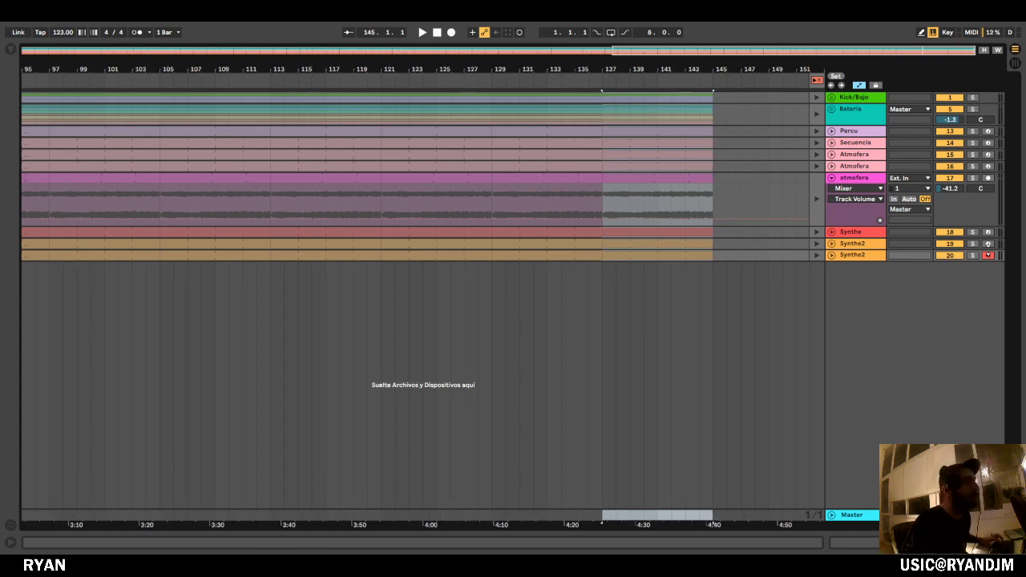
pyautogui.hotkey('ctrl', 'd')
pyautogui.hotkey('ctrl', 'd')
pyautogui.hotkey('ctrl', 'd')
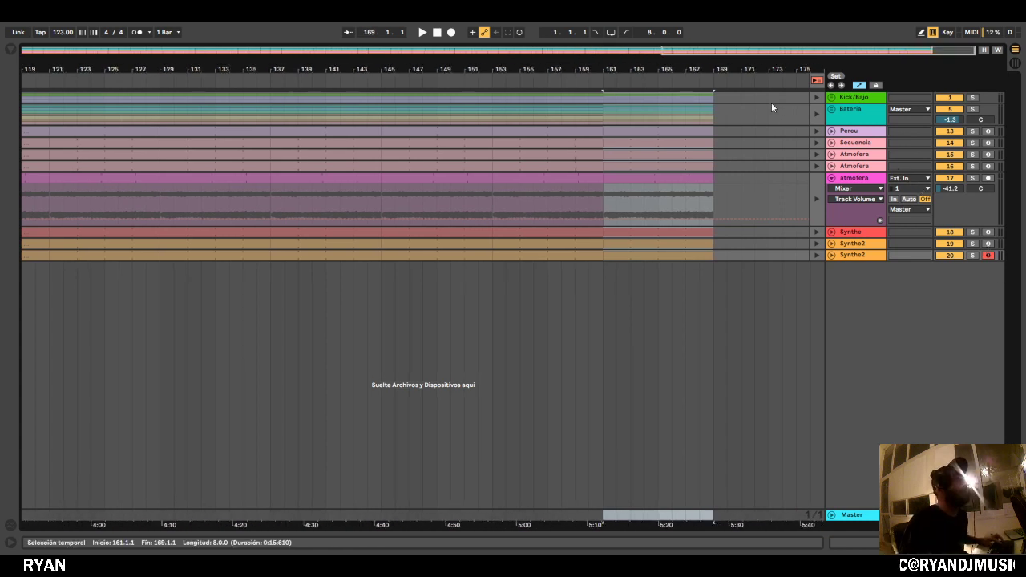
pyautogui.moveTo(697, 73); pyautogui.dragTo(782, 70)
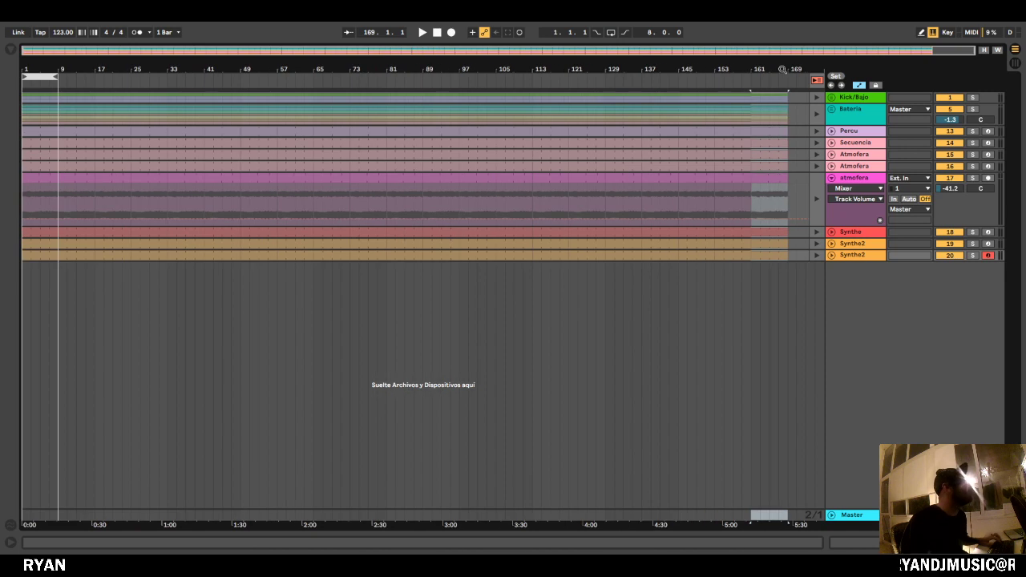
pyautogui.moveTo(789, 269); pyautogui.dragTo(107, 67)
# Select the first eight-bar section and duplicate it three times so the arrangement fills up to bar 33.
pyautogui.click(96, 76)
pyautogui.hotkey('ctrl', 'd')
pyautogui.hotkey('ctrl', 'd')
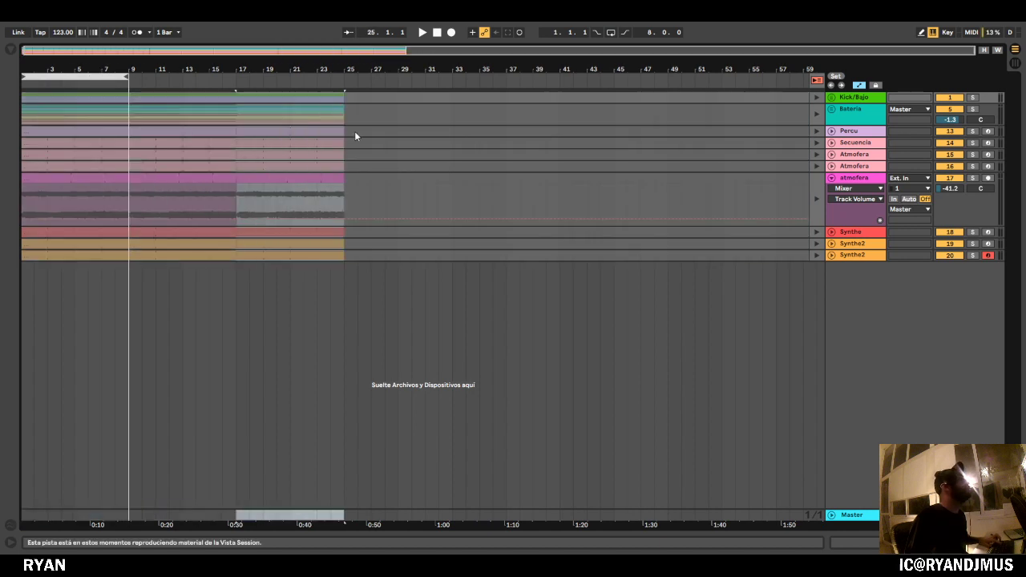
pyautogui.hotkey('ctrl', 'd')
# Extend the loop region to 32 bars and duplicate that whole span across all tracks up to bar 225.
pyautogui.moveTo(129, 76); pyautogui.dragTo(450, 80)
pyautogui.hotkey('ctrl', 'd')
pyautogui.hotkey('ctrl', 'd')
pyautogui.hotkey('ctrl', 'd')
pyautogui.hotkey('ctrl', 'd')
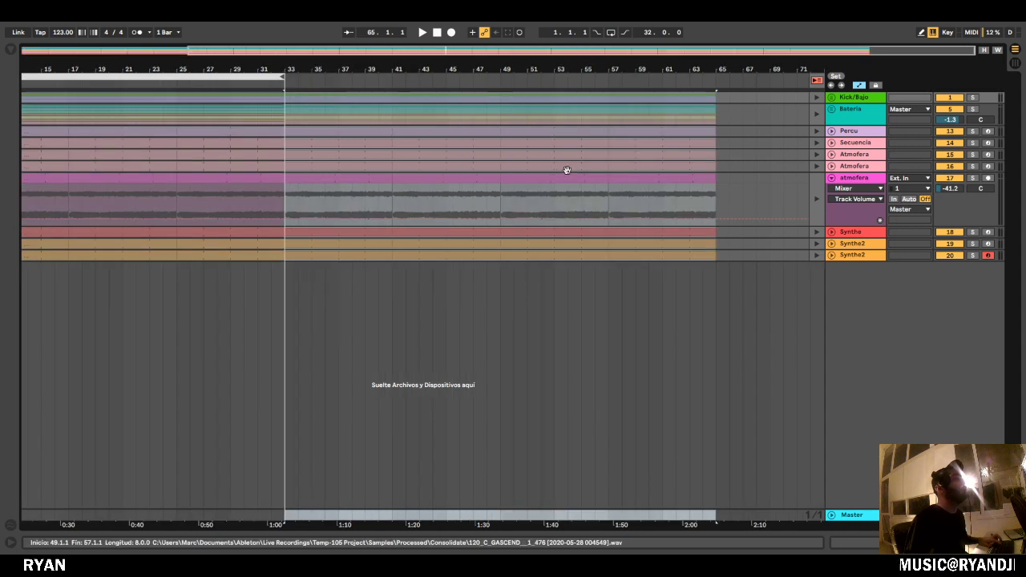
pyautogui.hotkey('ctrl', 'd')
pyautogui.hotkey('ctrl', 'd')
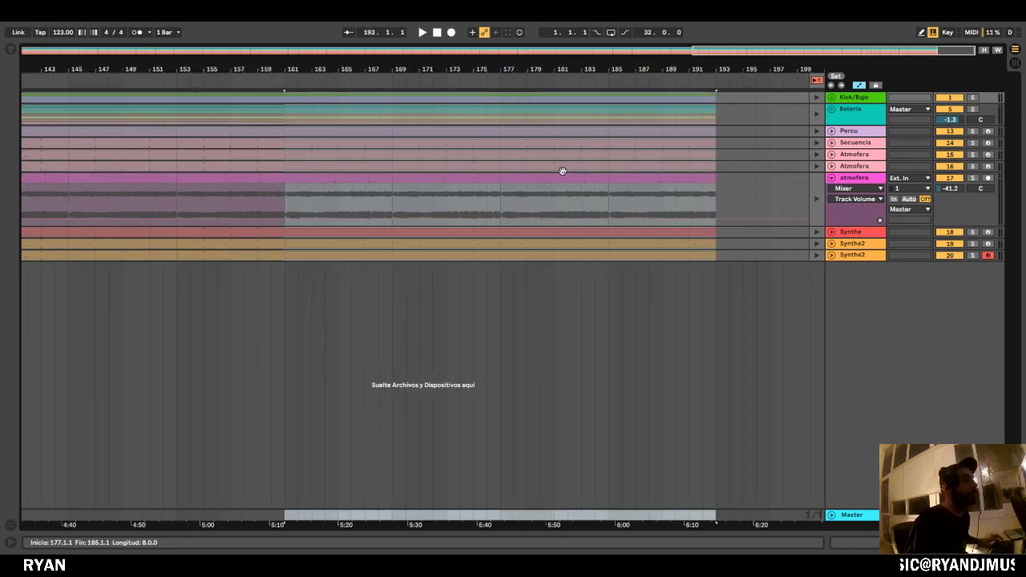
# Extend the loop region to 220 bars, ending at bar 221, and fold the atmofera audio track.
pyautogui.moveTo(636, 71); pyautogui.dragTo(636, 41)
pyautogui.click(435, 255)
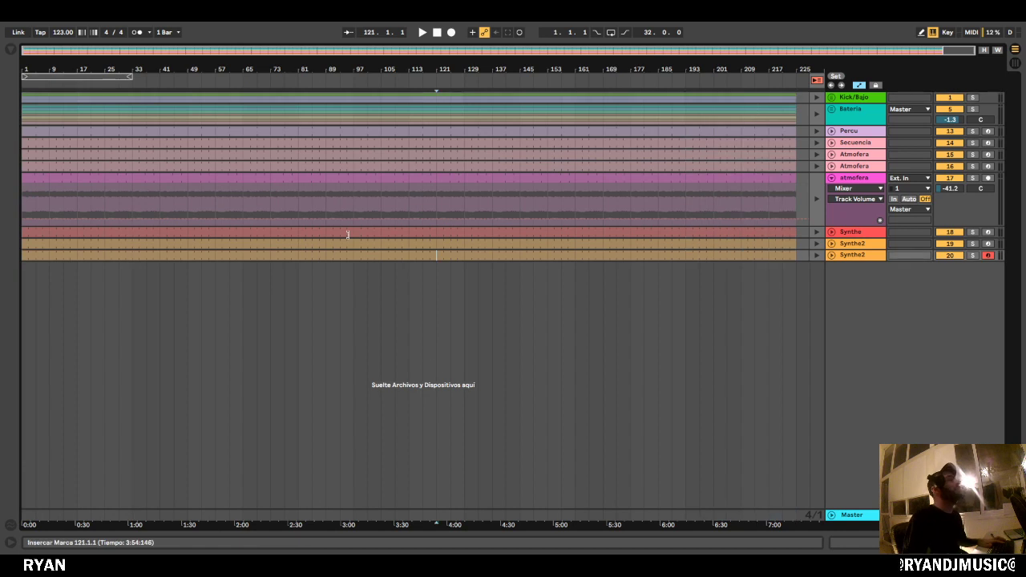
pyautogui.moveTo(132, 79)
pyautogui.mouseDown()
pyautogui.moveTo(375, 101)
pyautogui.moveTo(798, 107)
pyautogui.moveTo(783, 108)
pyautogui.mouseUp()
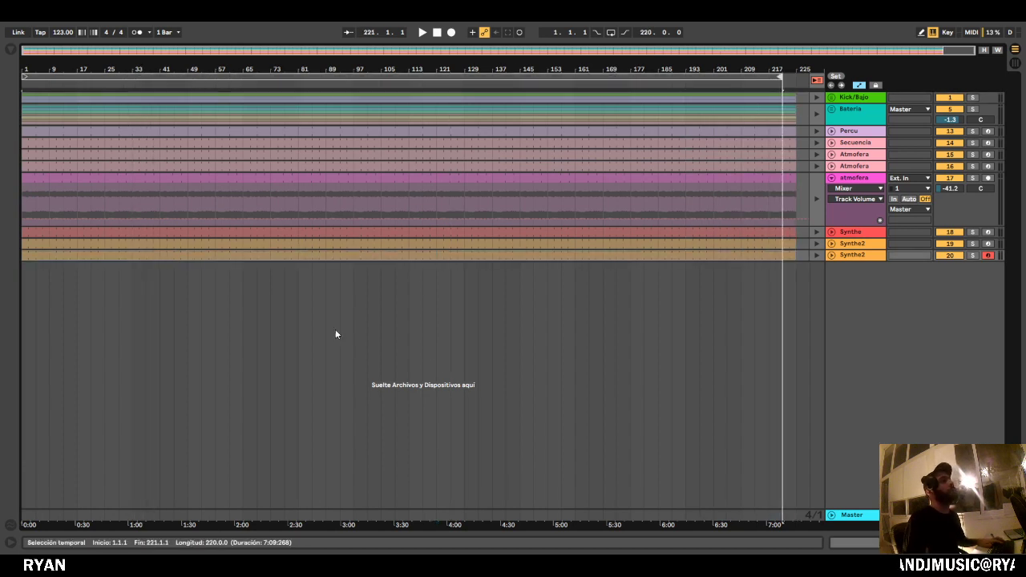
pyautogui.click(335, 329)
pyautogui.click(833, 178)
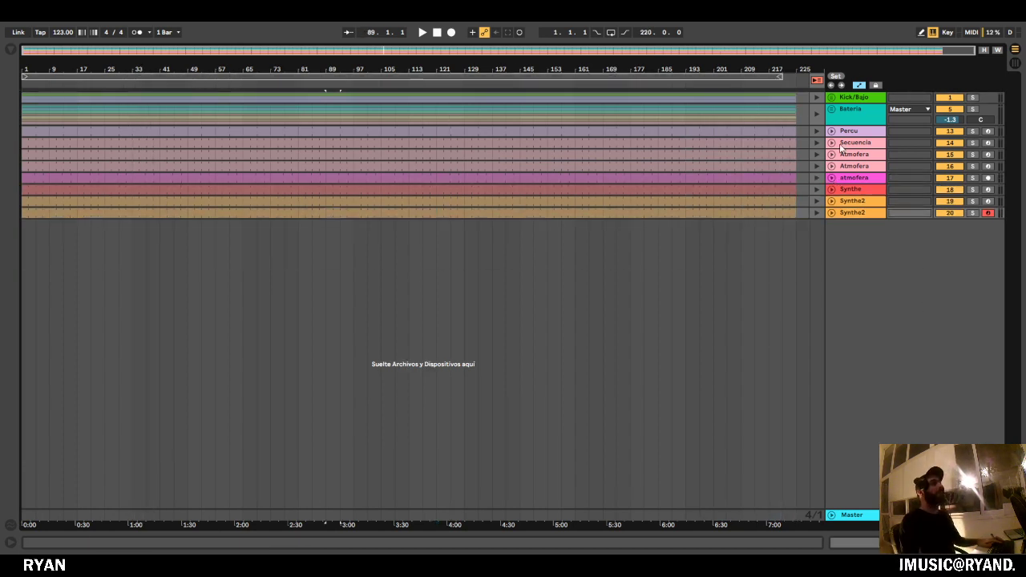
pyautogui.click(505, 327)
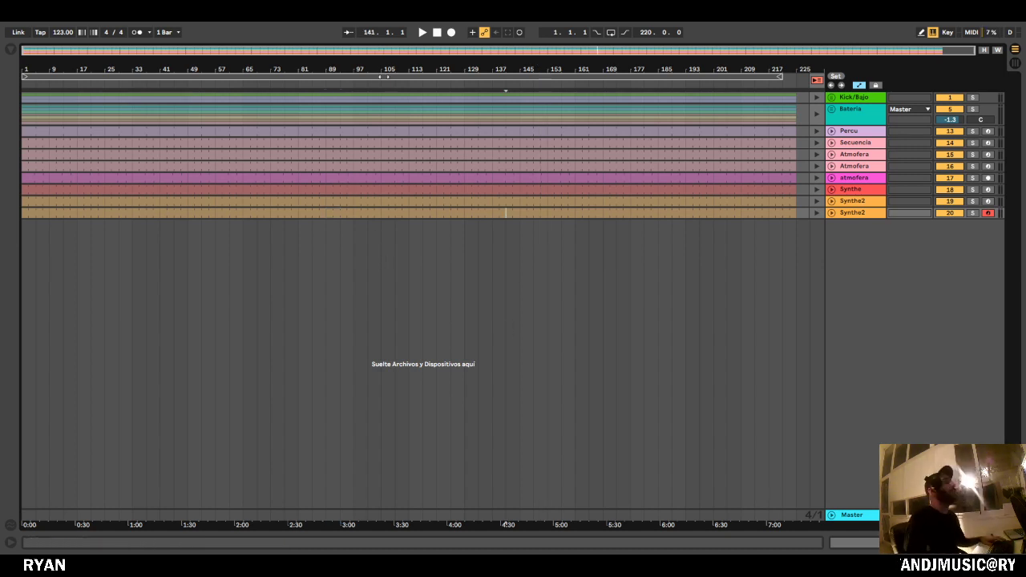
# Switch to the session view, hide the device area and play back the session loop.
pyautogui.press('Tab')
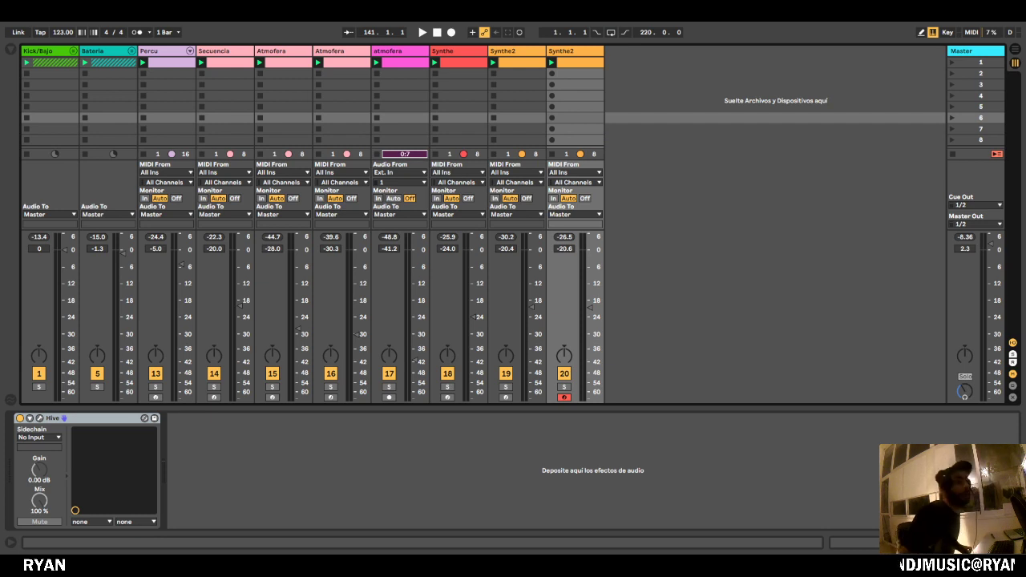
pyautogui.hotkey('ctrl', 'alt', 'l')
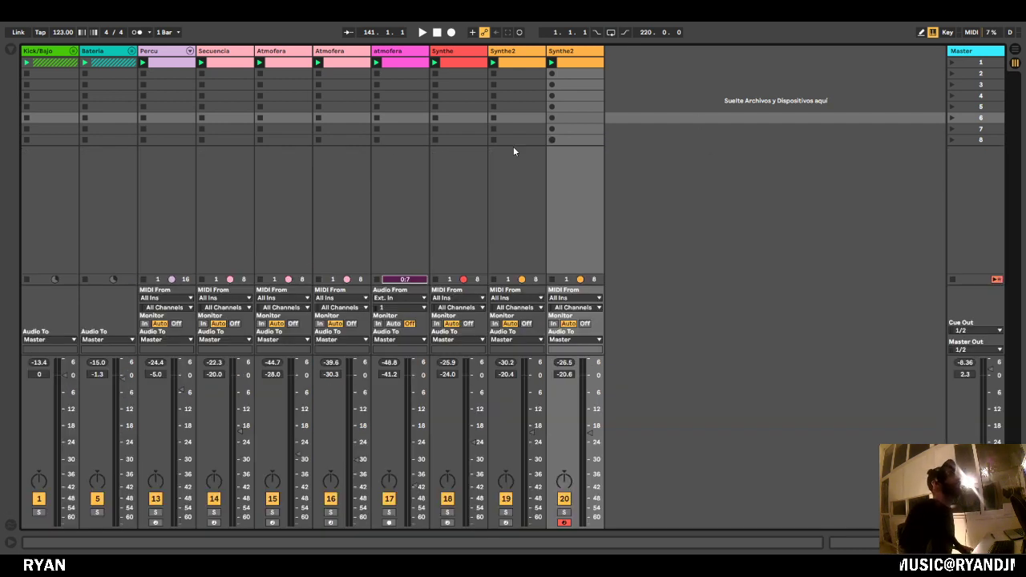
pyautogui.click(125, 54)
pyautogui.click(683, 128)
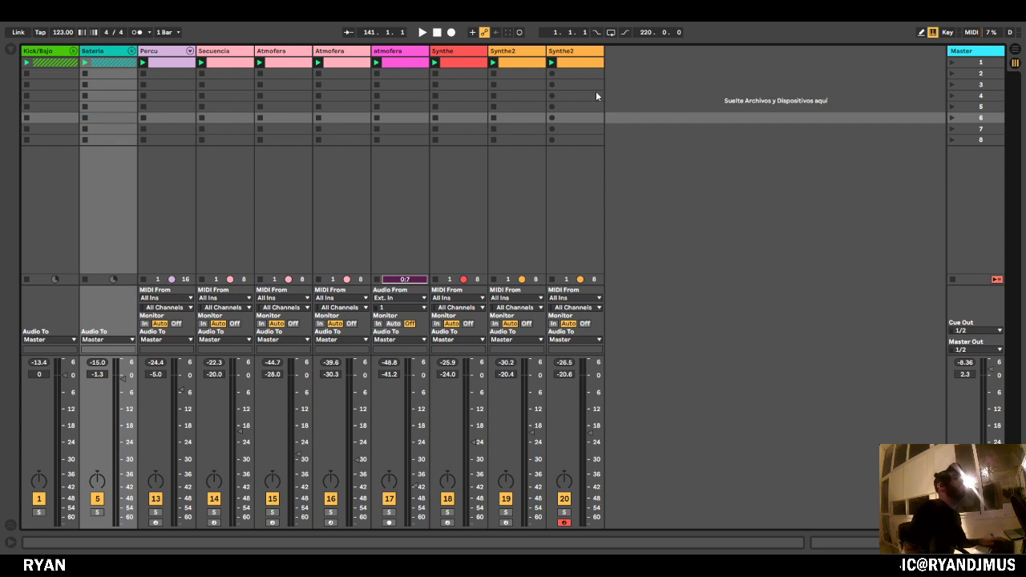
pyautogui.press('space')
pyautogui.press('space')
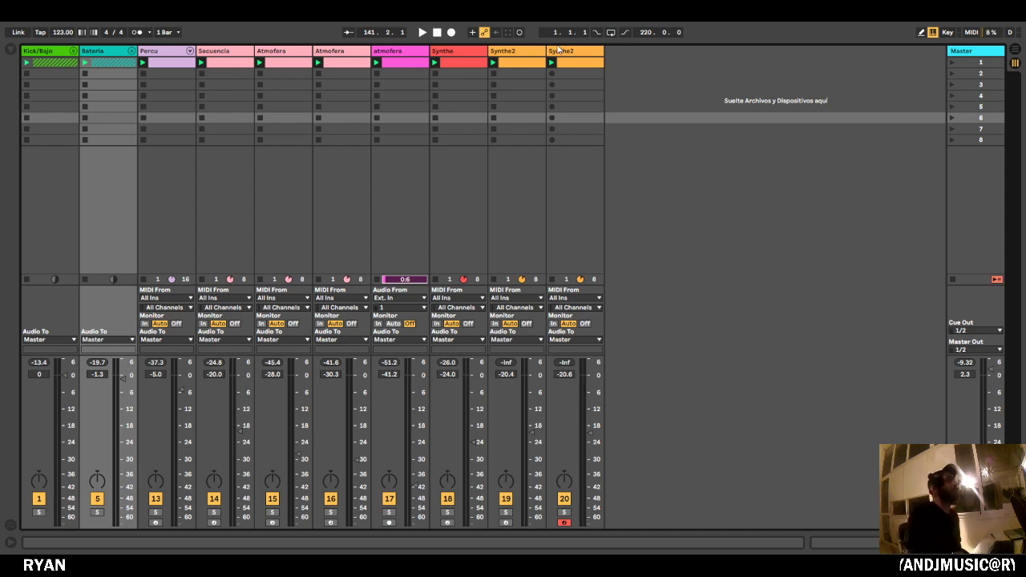
pyautogui.click(703, 74)
pyautogui.press('space')
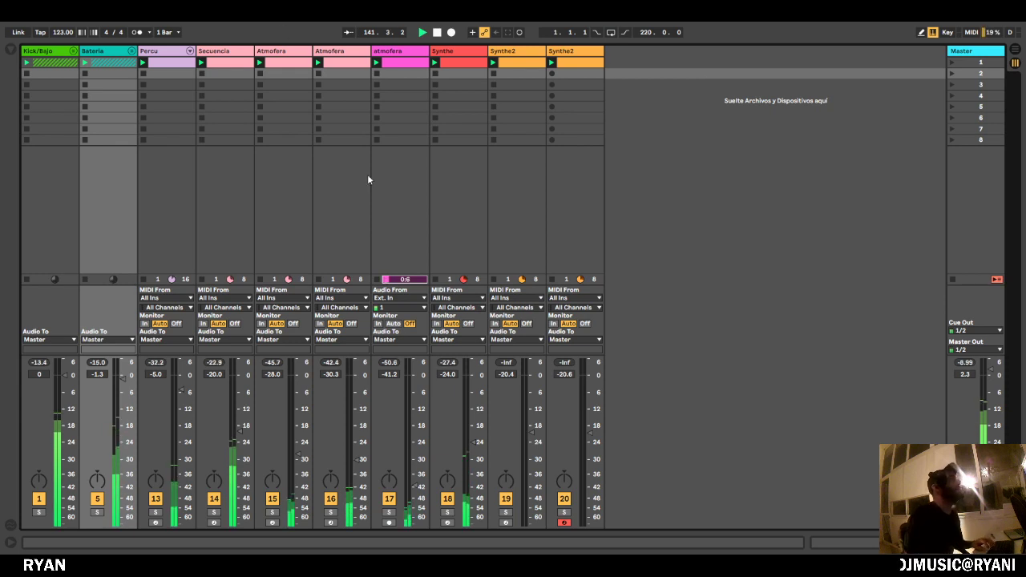
# Return to the arrangement and start playback from bar 1.
pyautogui.press('Tab')
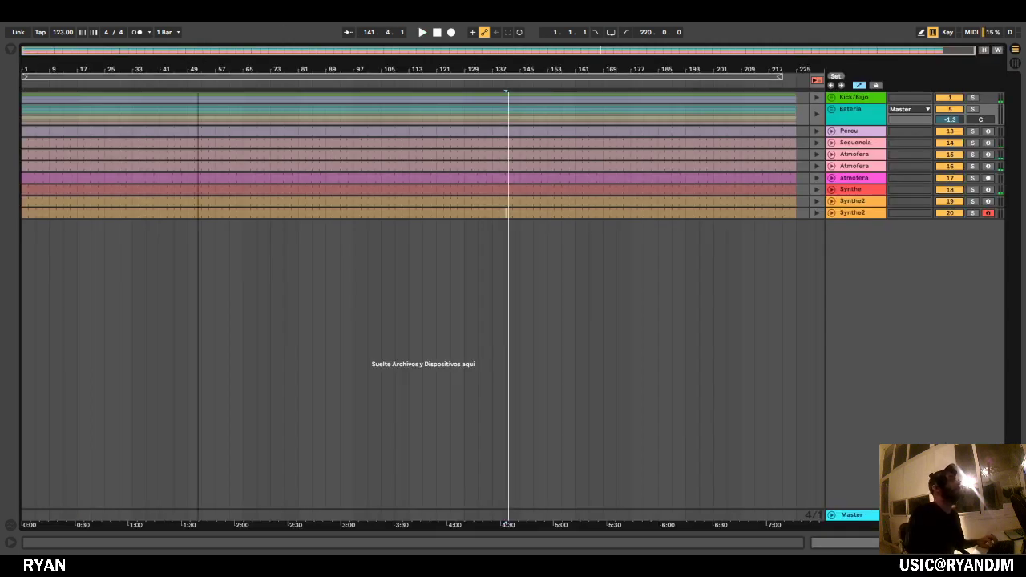
pyautogui.click(437, 33)
pyautogui.press('space')
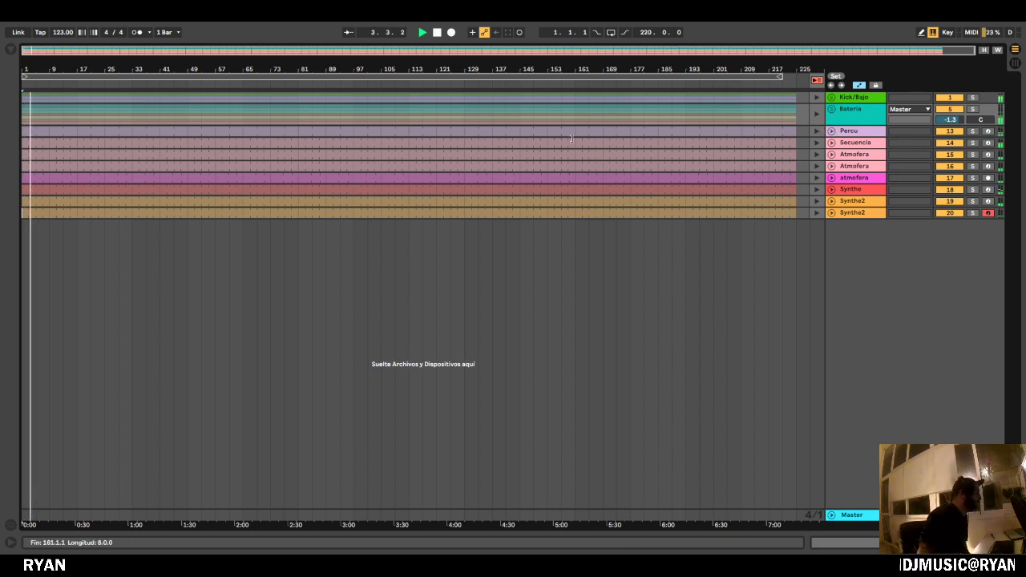
# Mute the Secuencia track during arrangement playback to hear the difference, then unmute it.
pyautogui.click(832, 143)
pyautogui.click(831, 144)
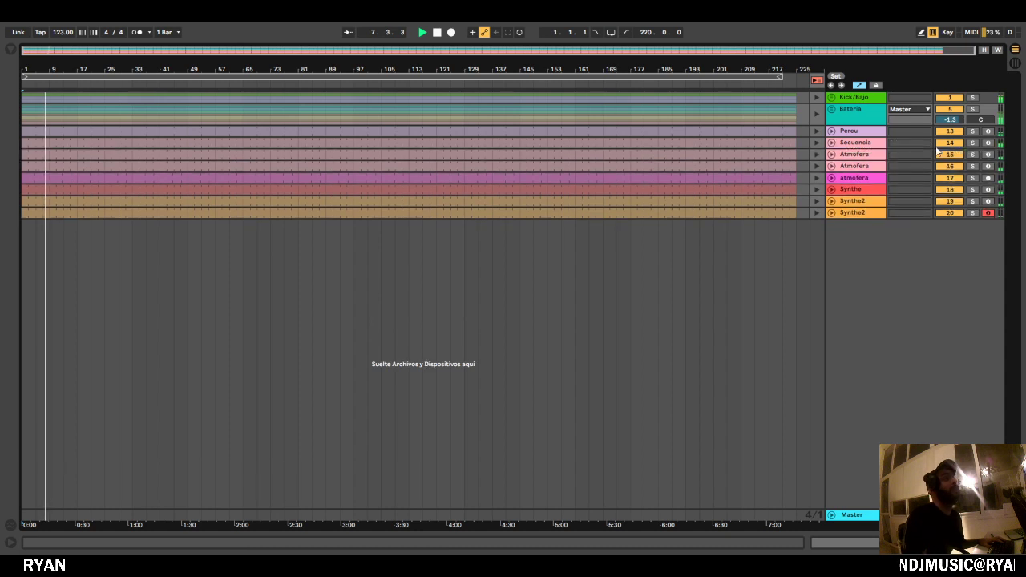
pyautogui.press('Tab')
pyautogui.press('Tab')
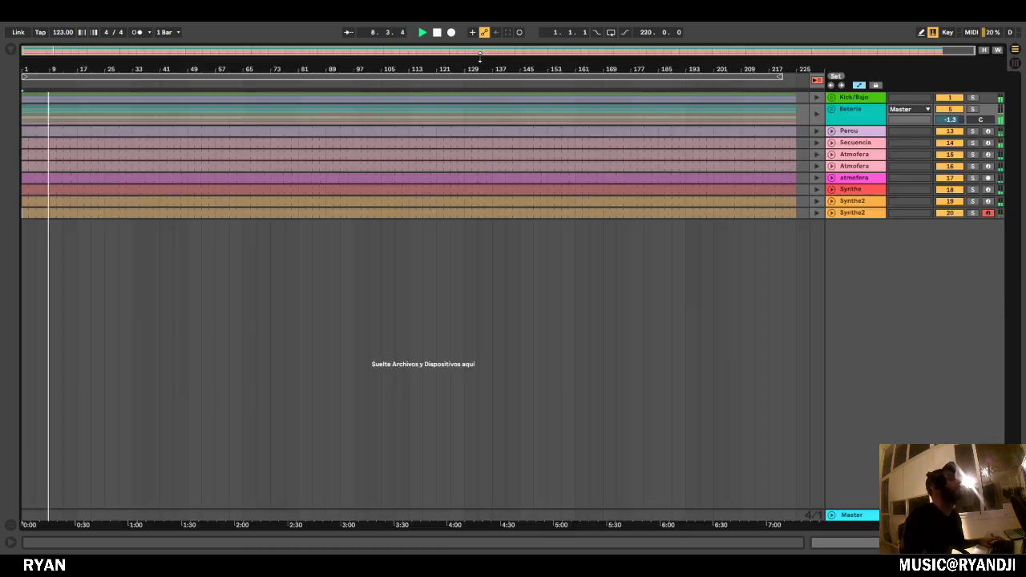
pyautogui.click(958, 143)
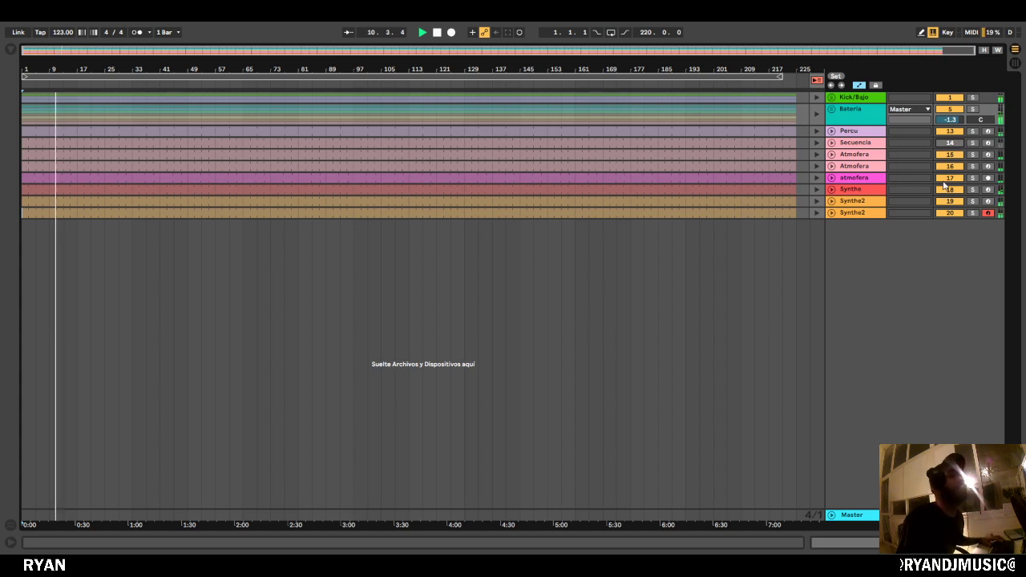
pyautogui.click(950, 142)
# Go back to the session view, show the Secuencia track's device chain and mute the Kick/Bajo track.
pyautogui.press('Tab')
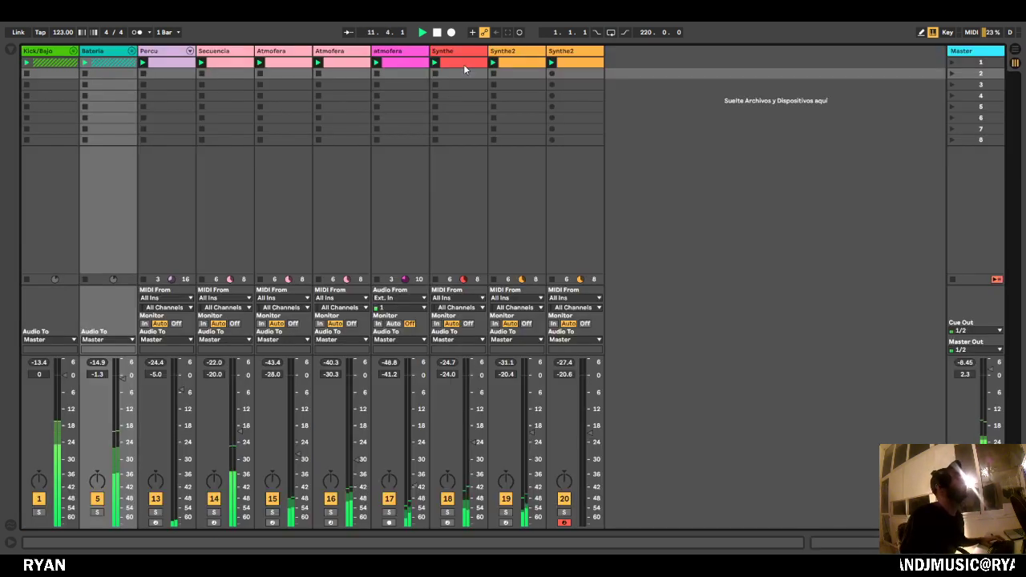
pyautogui.doubleClick(222, 52)
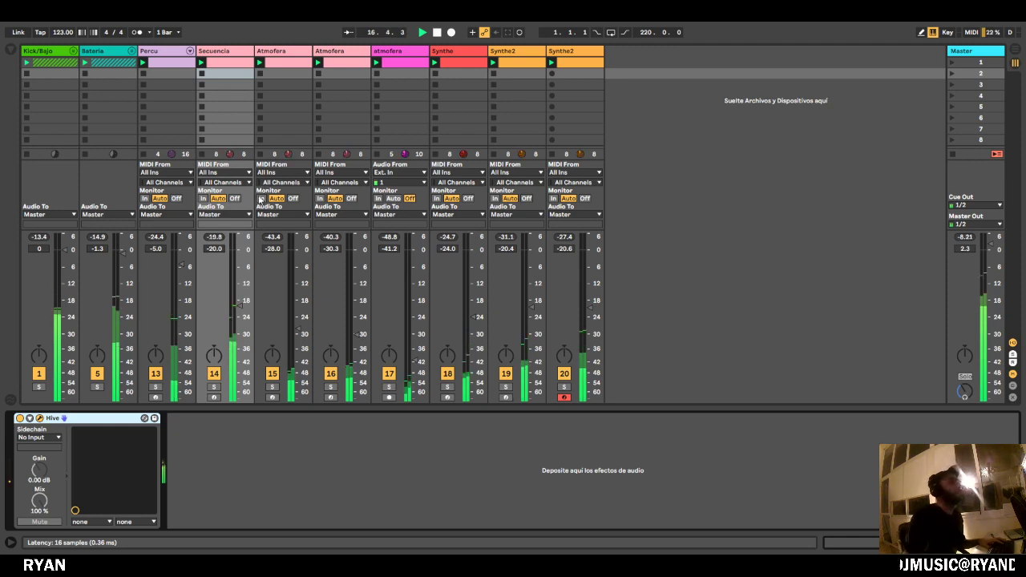
pyautogui.press('F1')
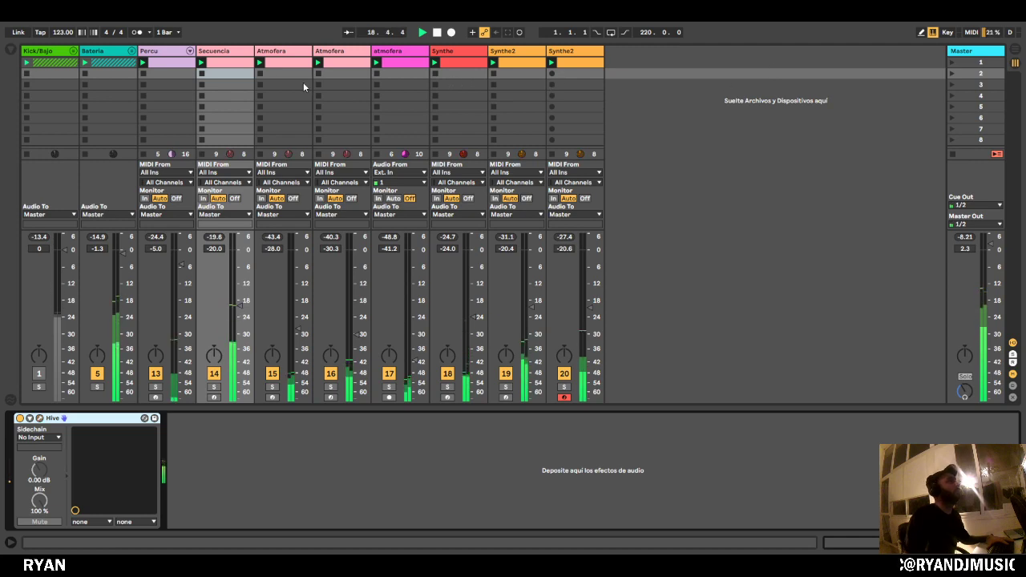
# Stop the first Atmofera, atmofera, Synthe, first Synthe2 and Bateria clips one after another, then relaunch scene 1.
pyautogui.click(342, 73)
pyautogui.click(377, 74)
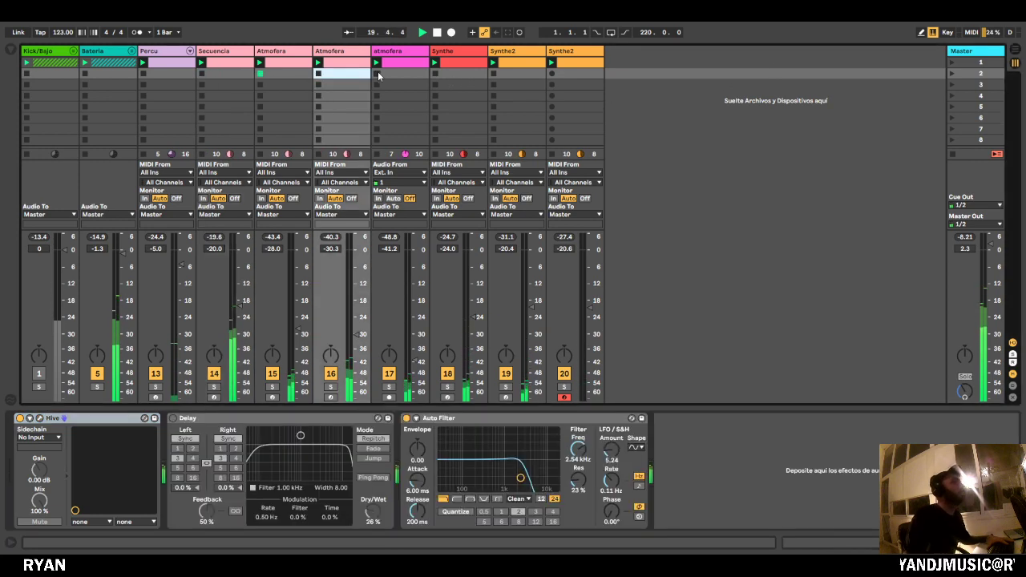
pyautogui.click(437, 73)
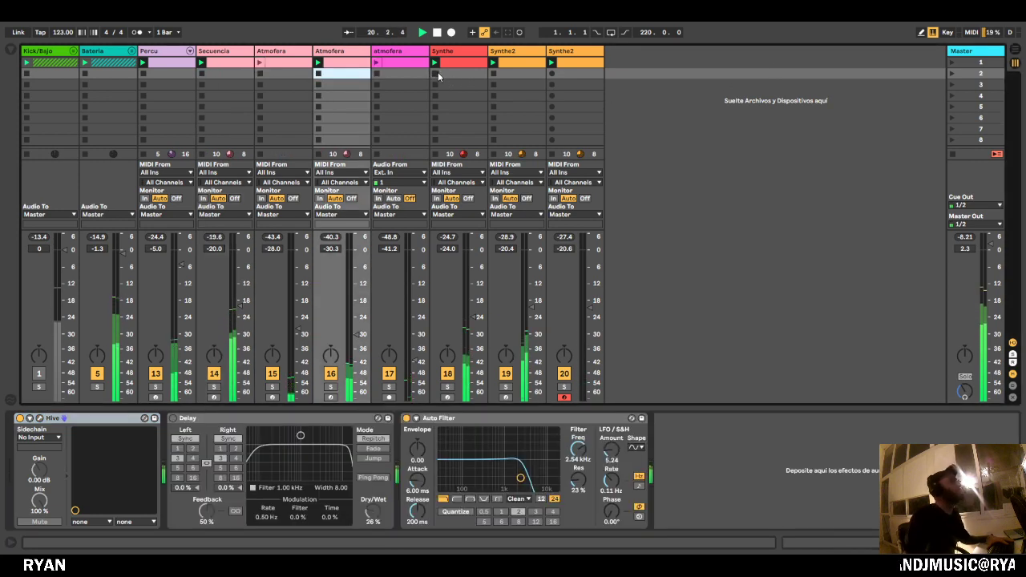
pyautogui.click(495, 73)
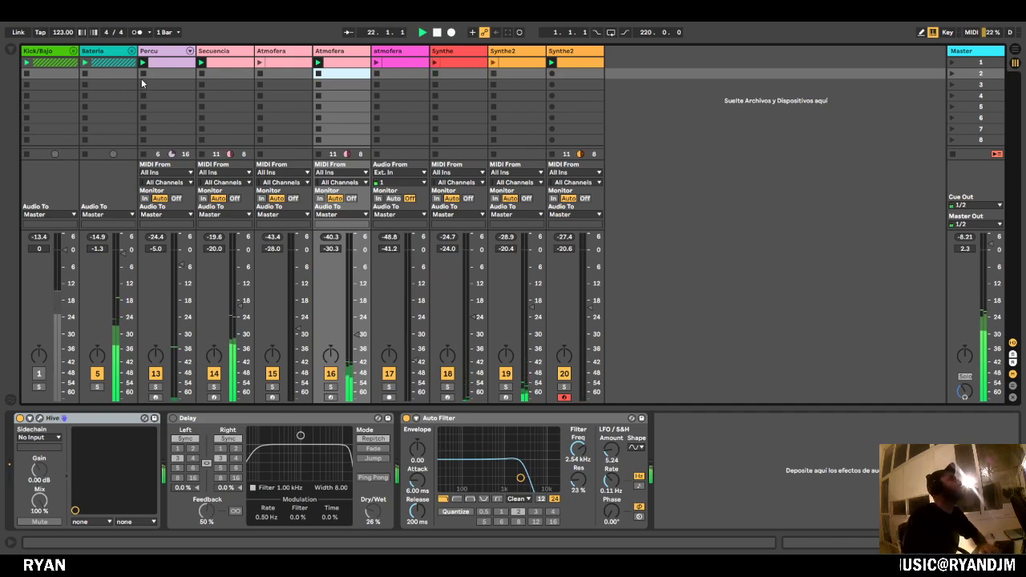
pyautogui.click(85, 72)
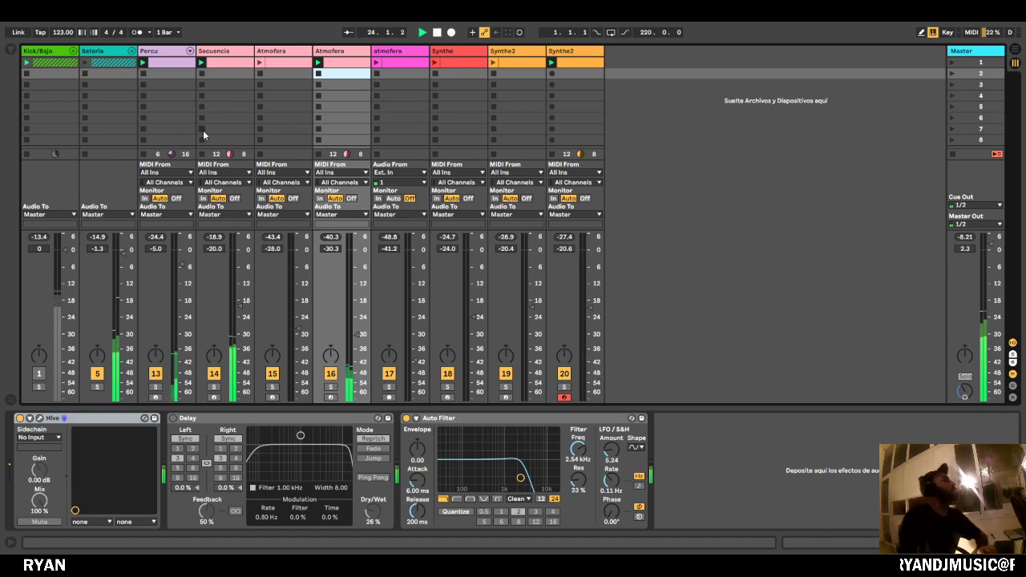
pyautogui.click(952, 63)
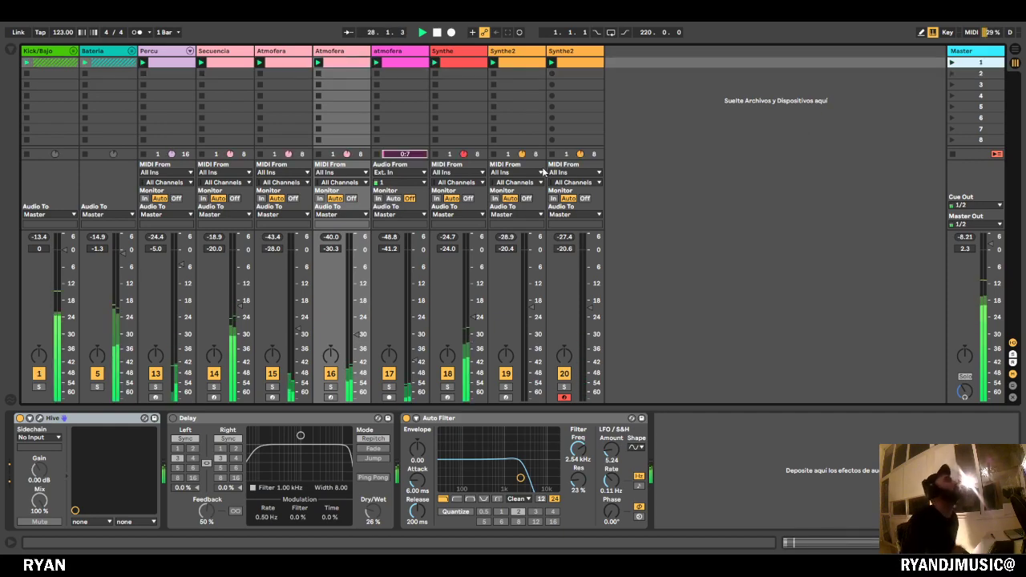
# Review the Percu track's devices and the HH track inside the expanded Bateria group, leaving the group collapsed.
pyautogui.click(669, 118)
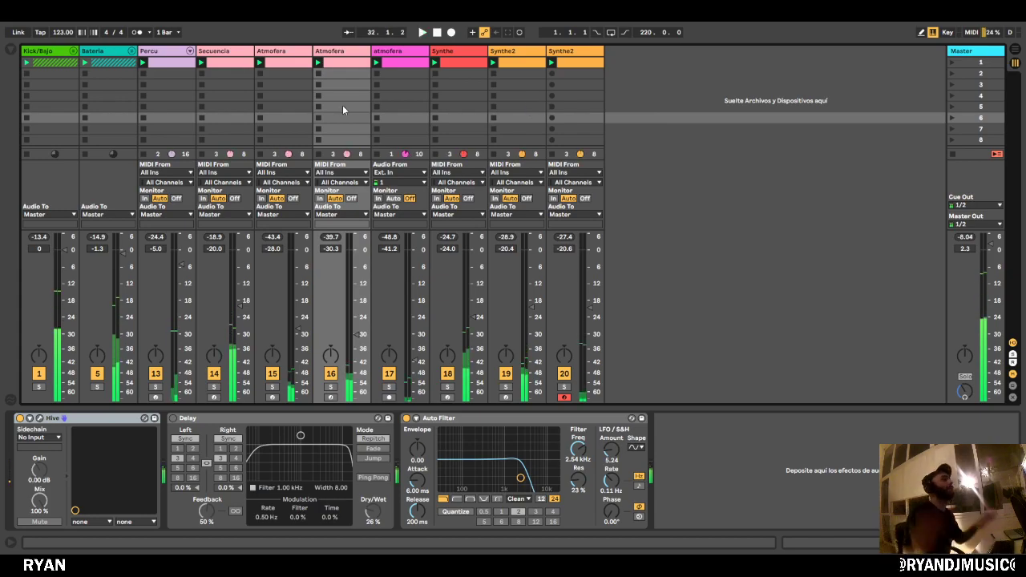
pyautogui.click(172, 53)
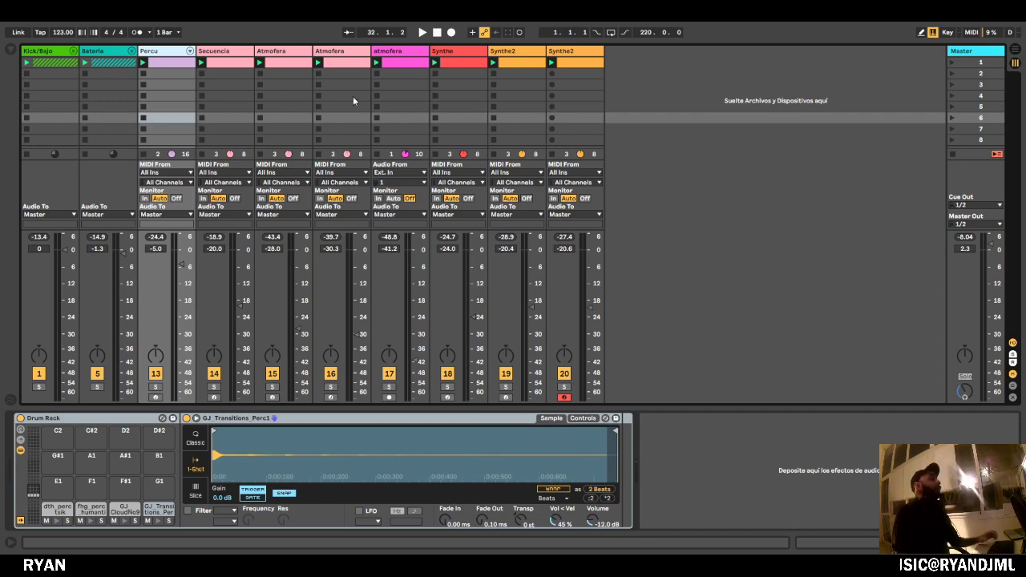
pyautogui.click(132, 50)
pyautogui.click(223, 66)
pyautogui.press('Right')
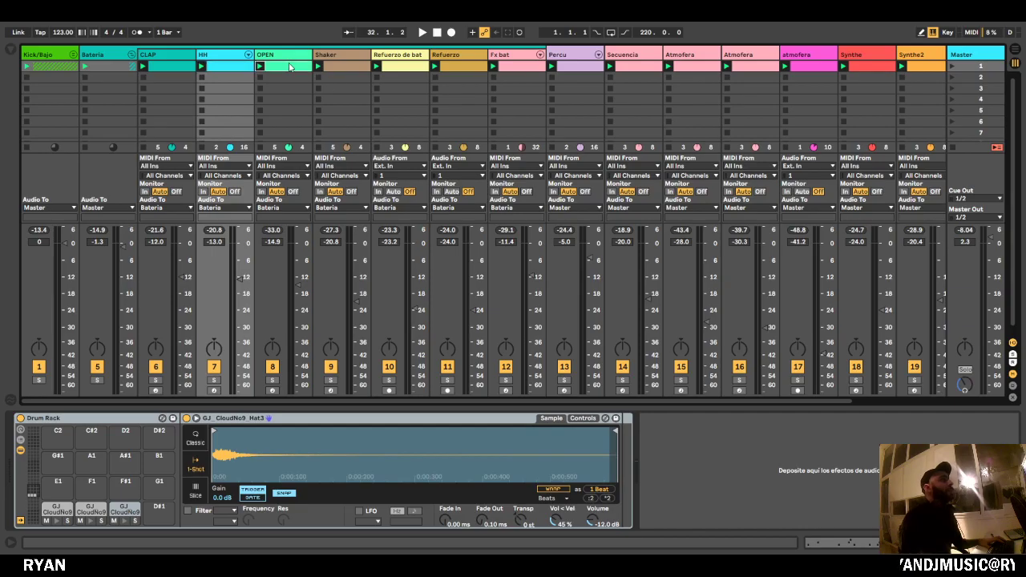
pyautogui.click(133, 55)
# Go through the Atmofera, atmofera, Synthe and Synthe2 tracks one by one to review the melodic and atmospheric elements.
pyautogui.click(565, 55)
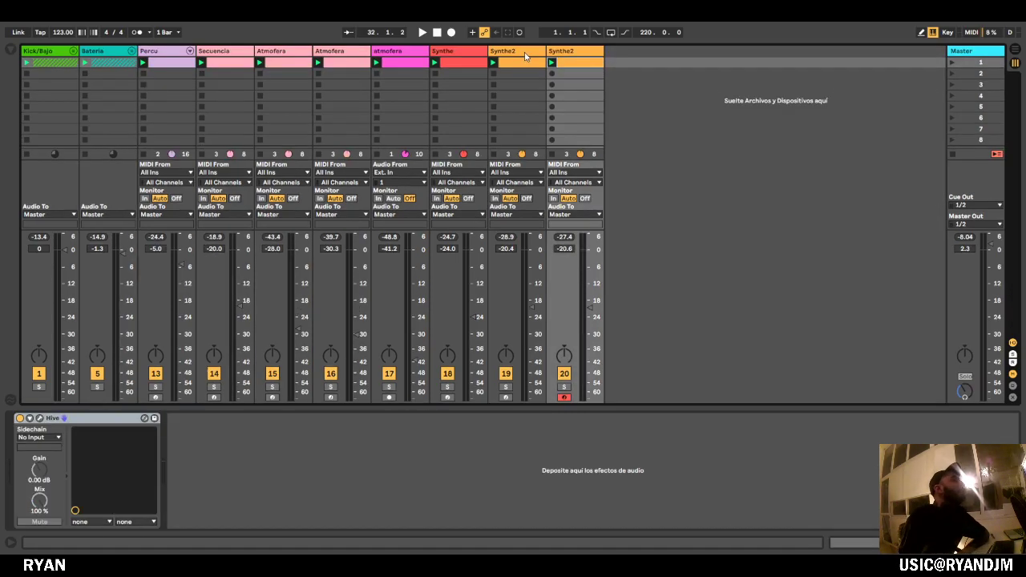
pyautogui.click(286, 55)
pyautogui.click(350, 54)
pyautogui.click(391, 55)
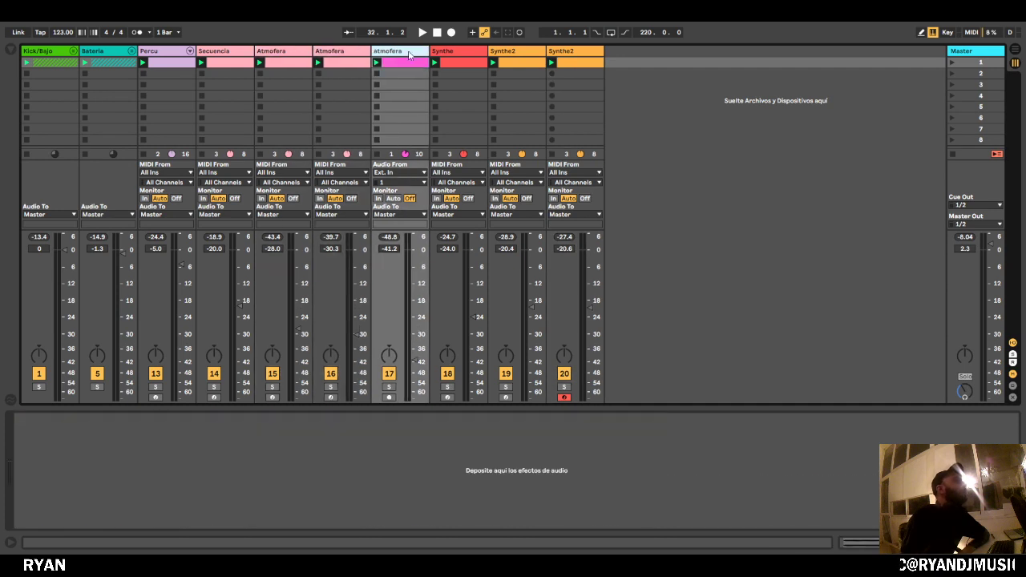
pyautogui.click(457, 54)
pyautogui.click(517, 55)
pyautogui.click(566, 56)
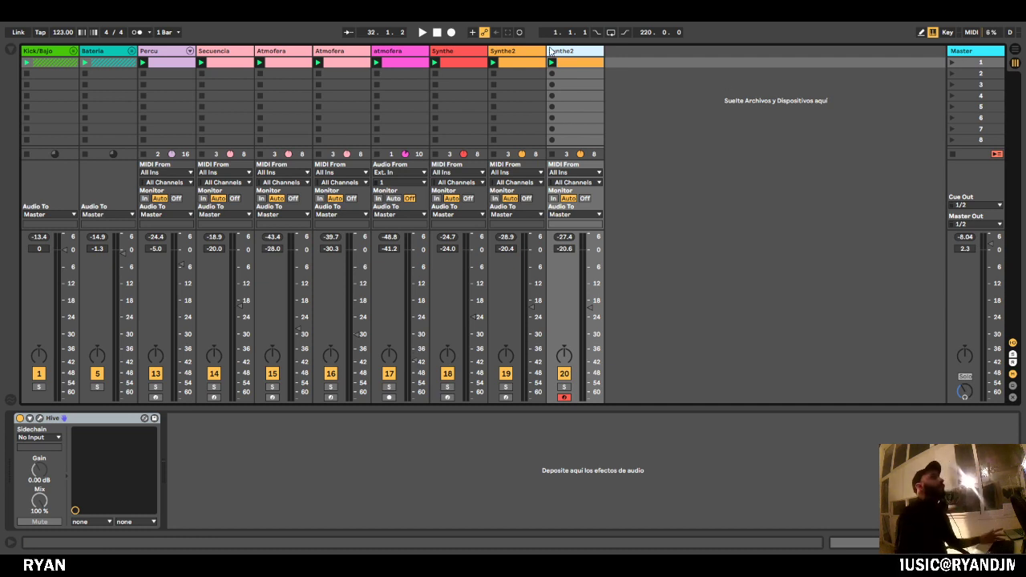
pyautogui.click(686, 86)
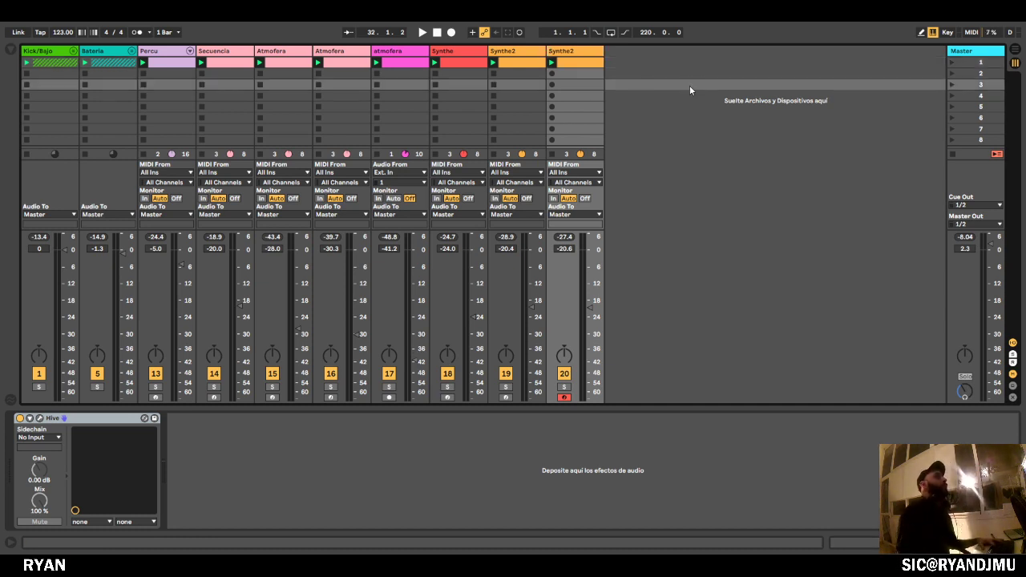
# Return to the Percu track's device chain, then briefly expand and collapse the Bateria group.
pyautogui.click(179, 53)
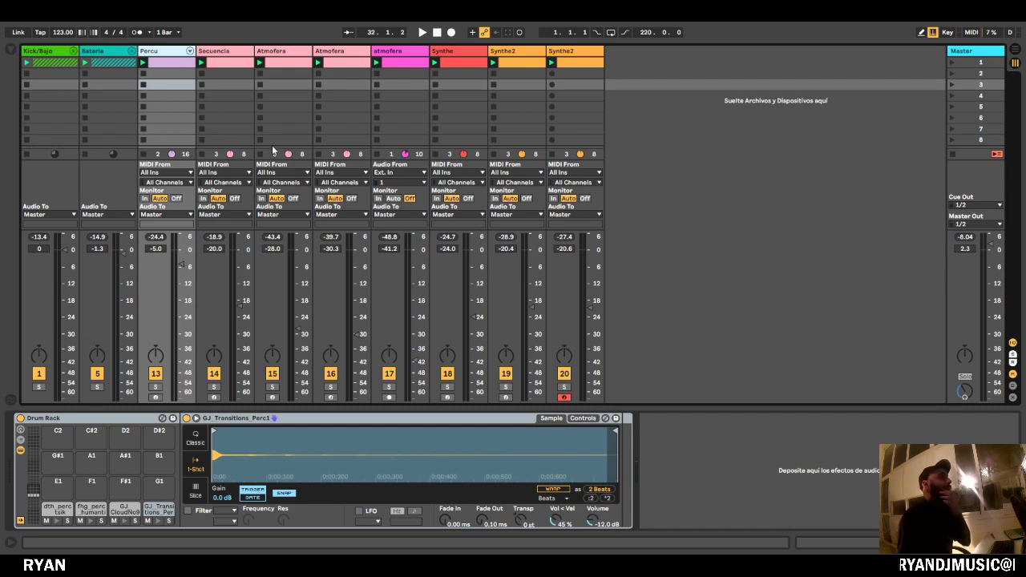
pyautogui.click(133, 51)
pyautogui.click(132, 54)
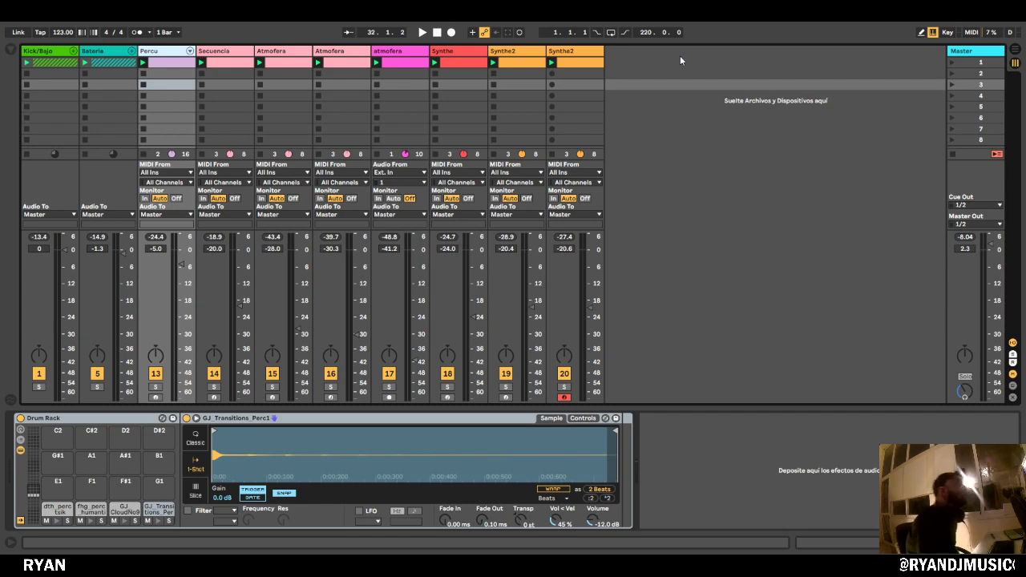
pyautogui.click(751, 100)
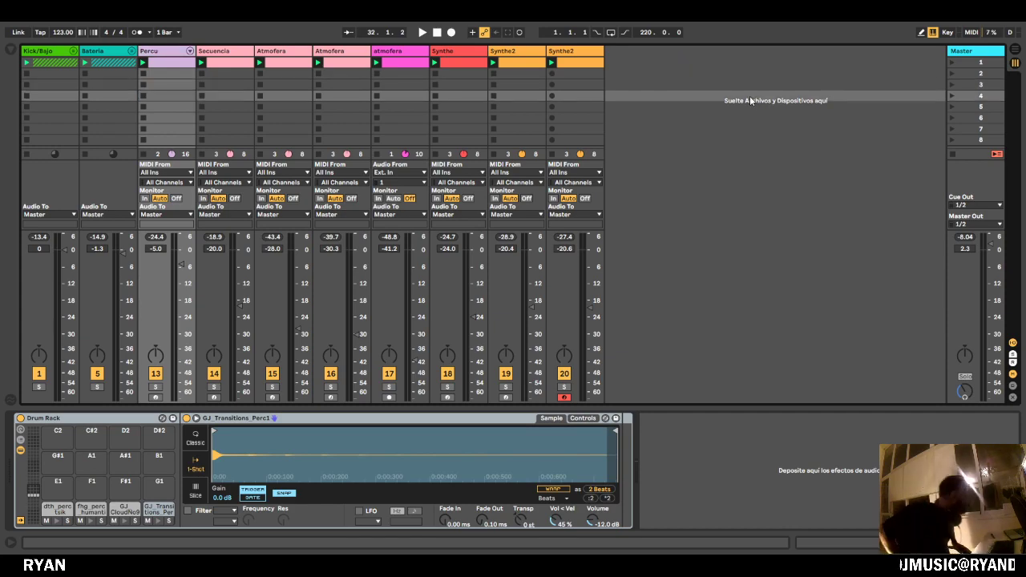